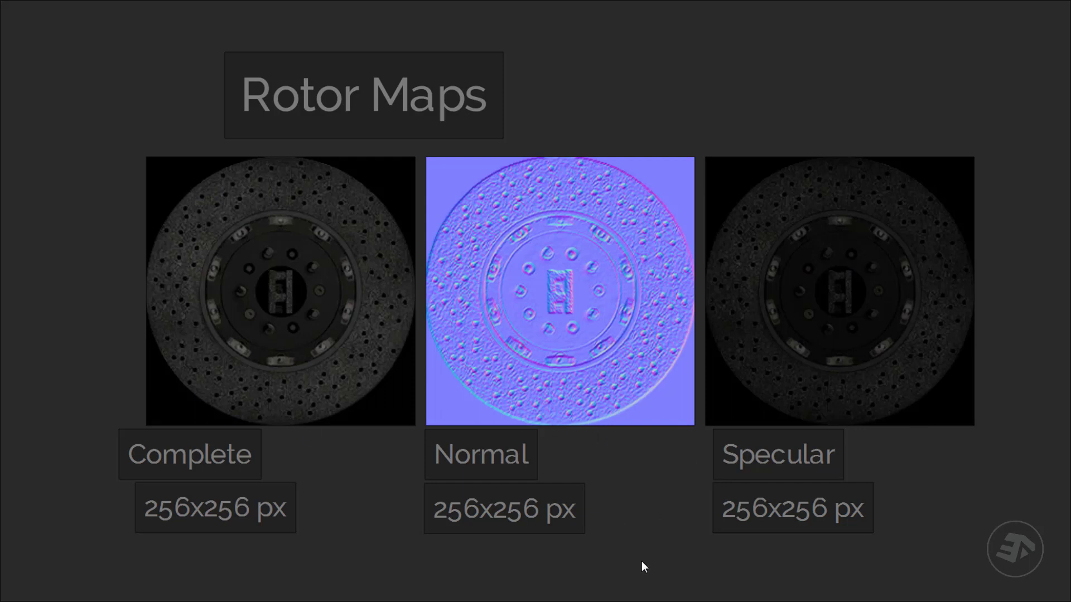
middle_drag(644, 582, 635, 152)
middle_drag(594, 449, 594, 291)
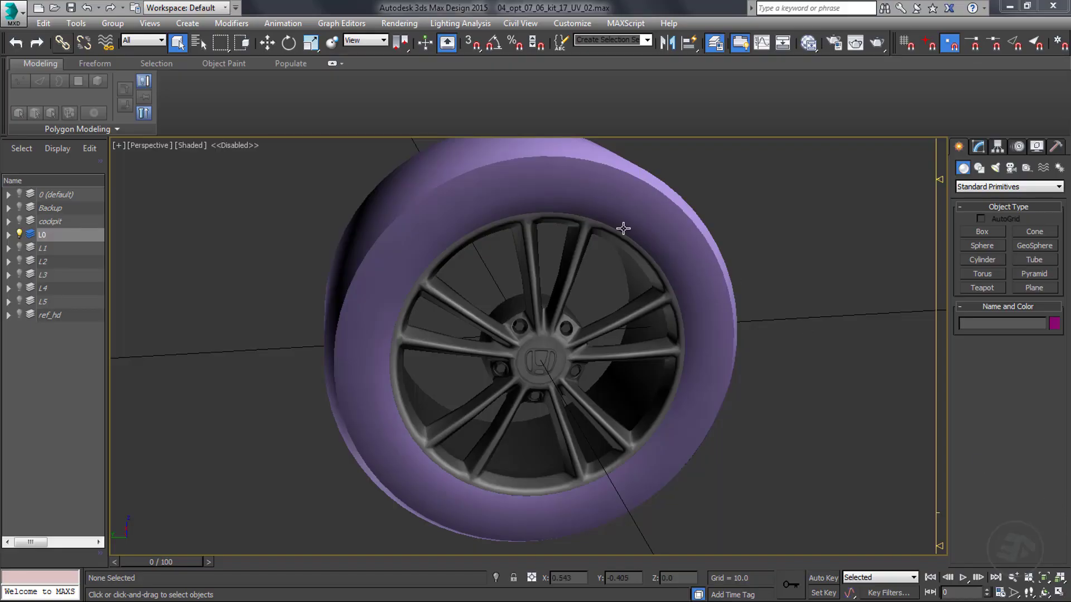
Select the tire and open the Toyo_Proxes_CT01 material's parameters in the Slate Material Editor.
click(492, 201)
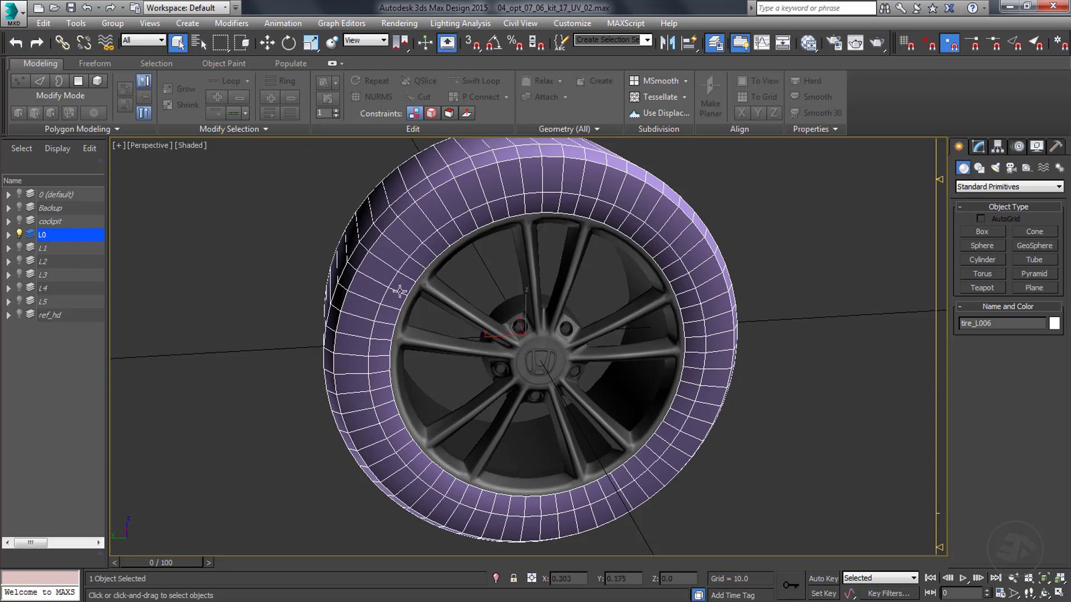
key(d)
alt+middle_drag(418, 335, 464, 340)
key(m)
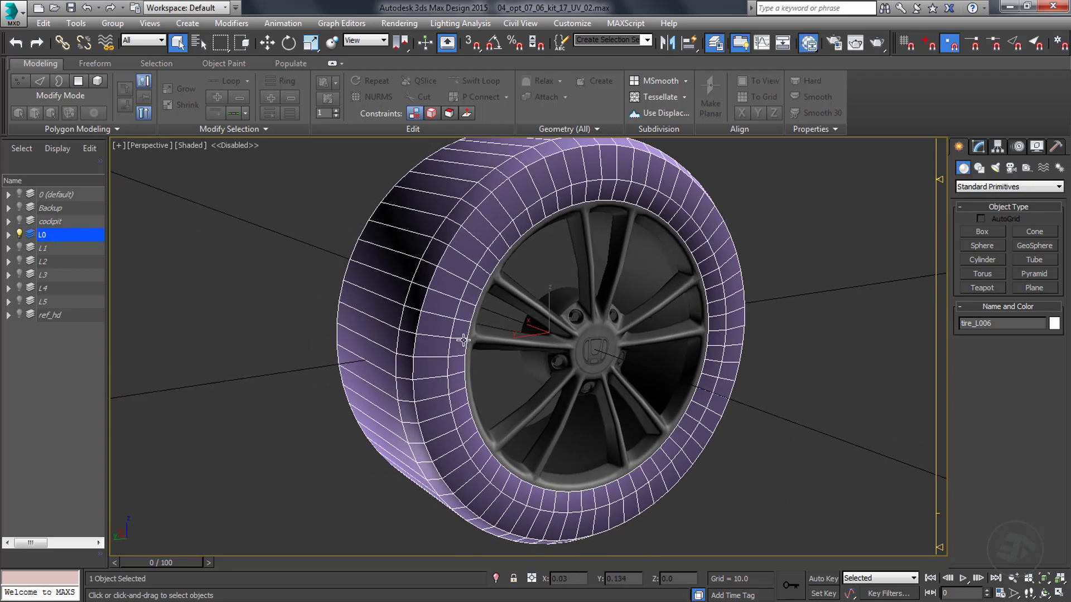
double_click(537, 184)
middle_drag(481, 452, 509, 206)
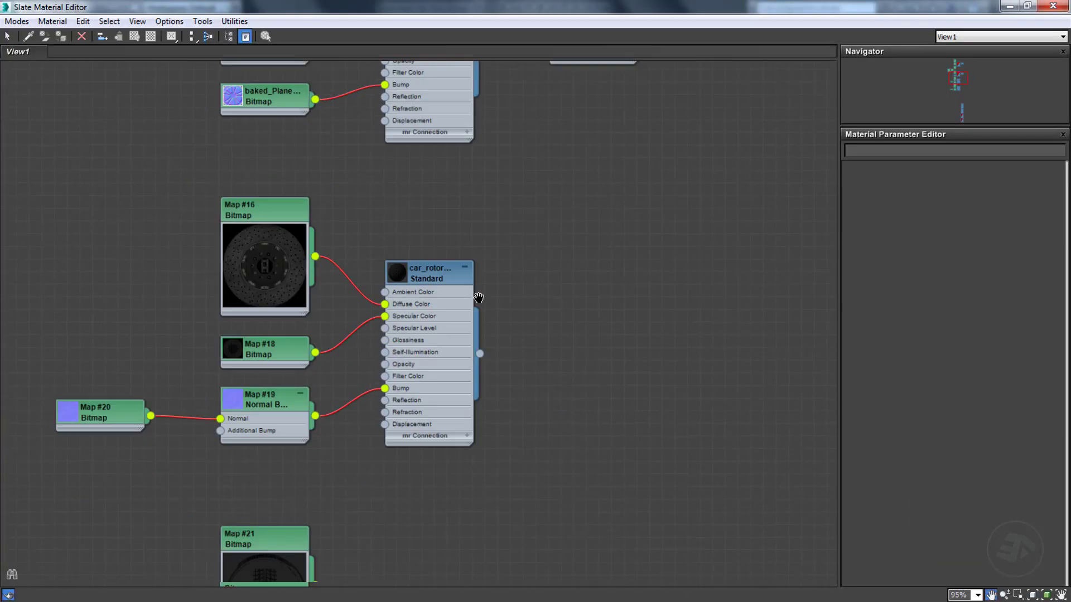
middle_drag(478, 487, 478, 251)
middle_drag(385, 435, 440, 285)
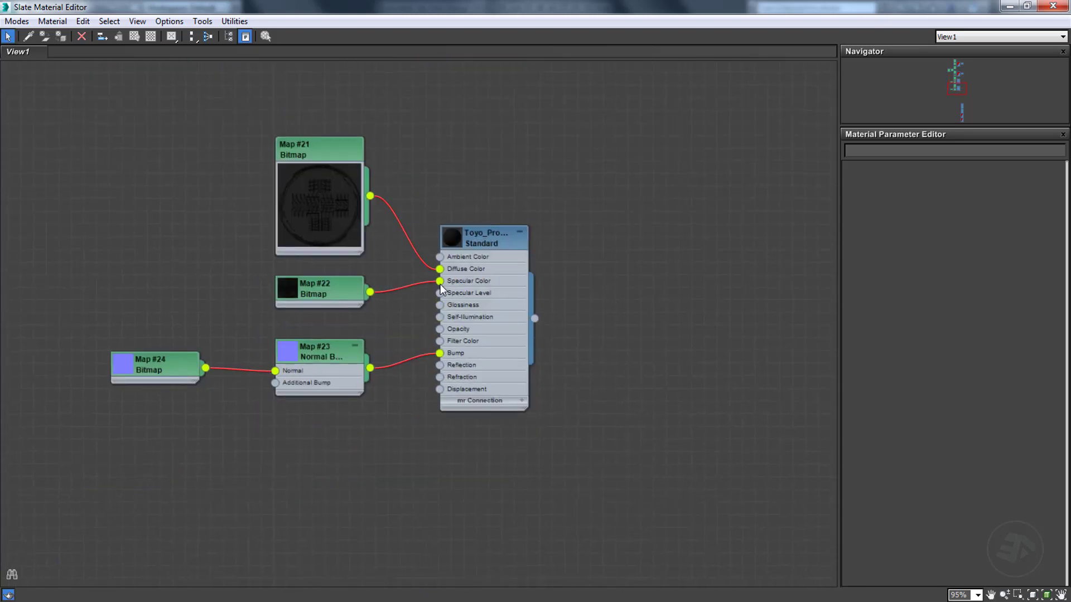
double_click(487, 246)
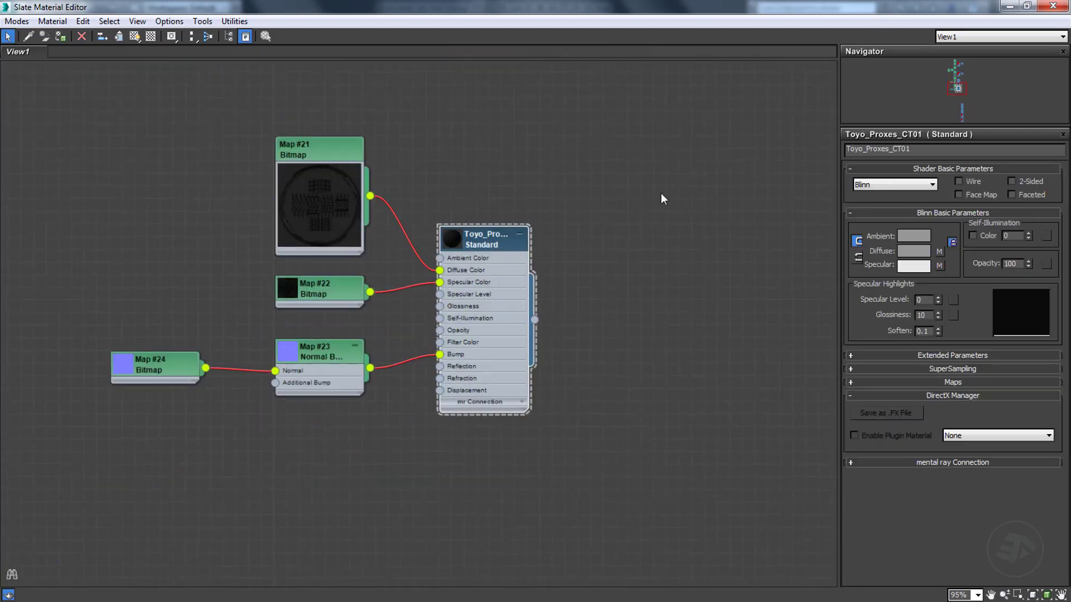
Show the Toyo_Proxes_CT01 material in the viewport, assign it to the selected tire and minimize the material editor.
click(133, 35)
double_click(317, 3)
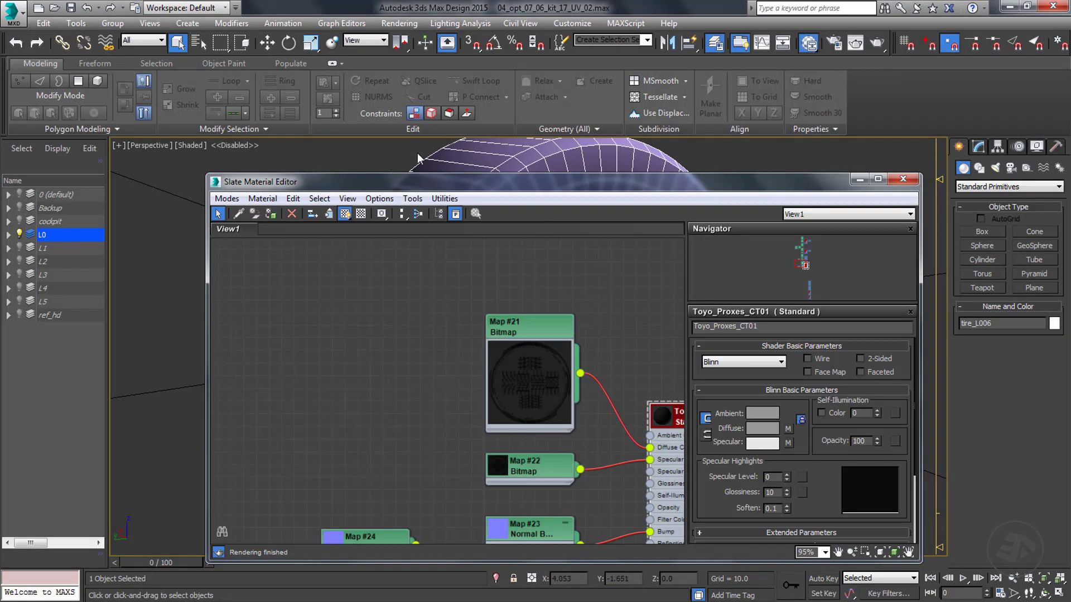
click(270, 214)
click(859, 179)
middle_drag(607, 274, 602, 283)
alt+middle_drag(602, 283, 453, 306)
scroll(511, 256, up, 3)
scroll(552, 317, down, 2)
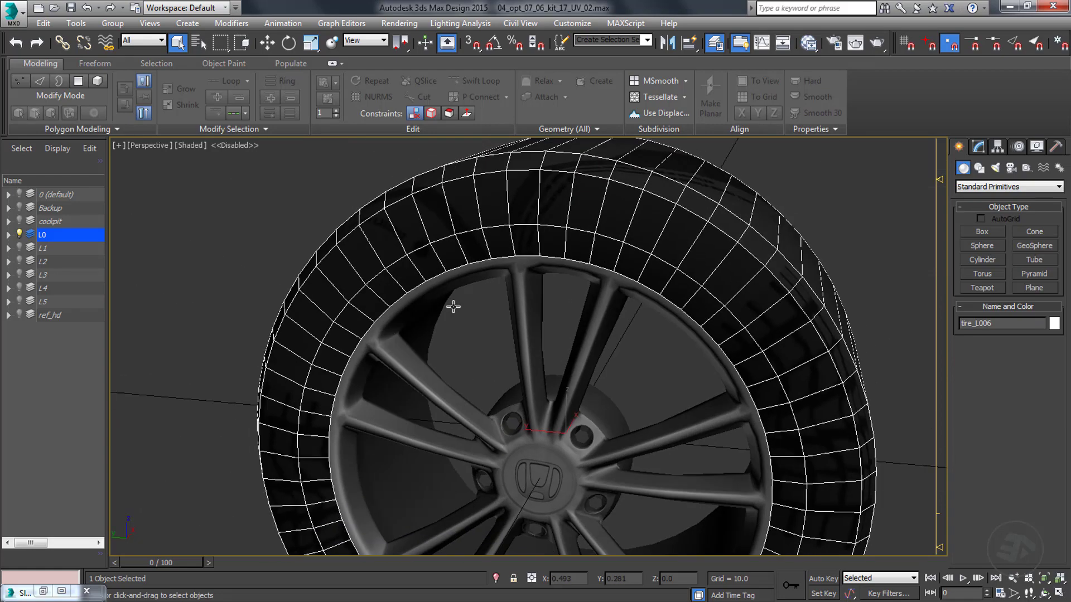
Add an Unwrap UVW modifier to the tire and open the UV editor at polygon level.
click(978, 146)
click(1058, 183)
key(u)
key(Return)
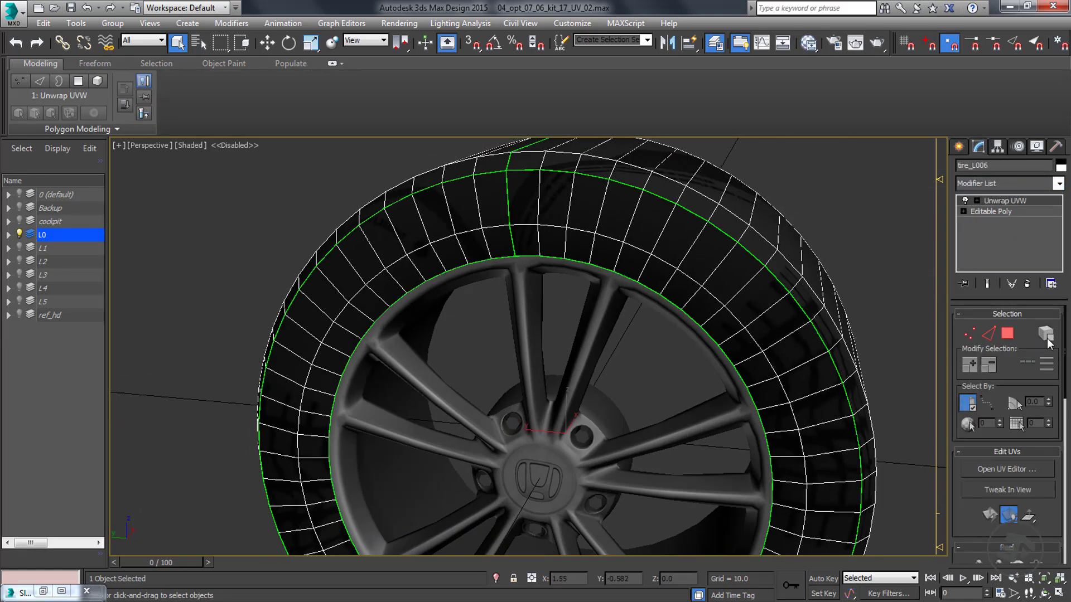
click(1013, 335)
click(1007, 470)
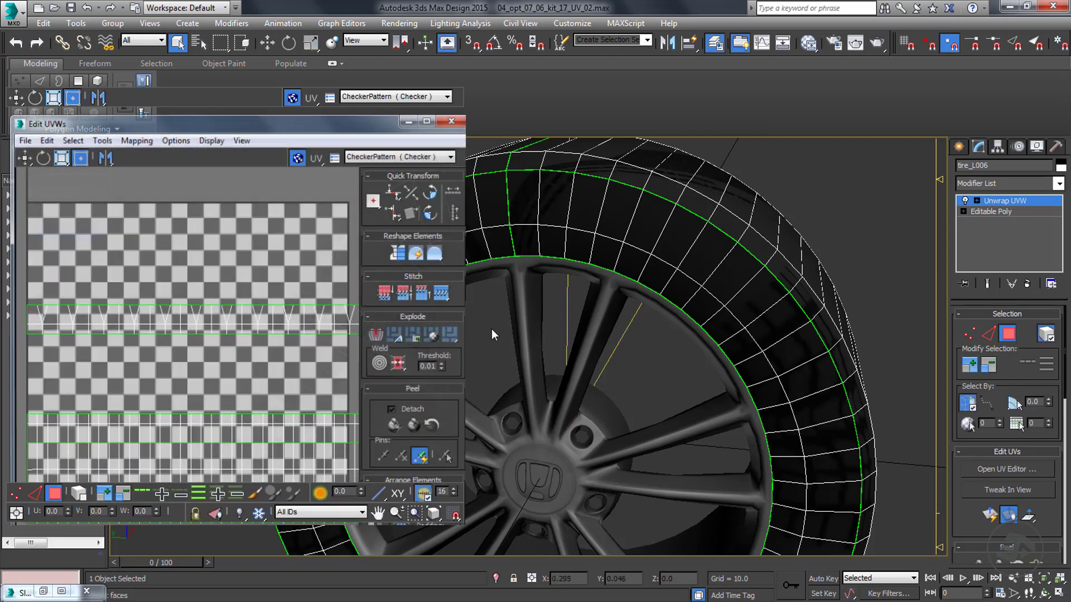
Select the faces of both tire sidewalls, the outer and the inner one.
scroll(245, 343, down, 5)
middle_drag(245, 343, 182, 347)
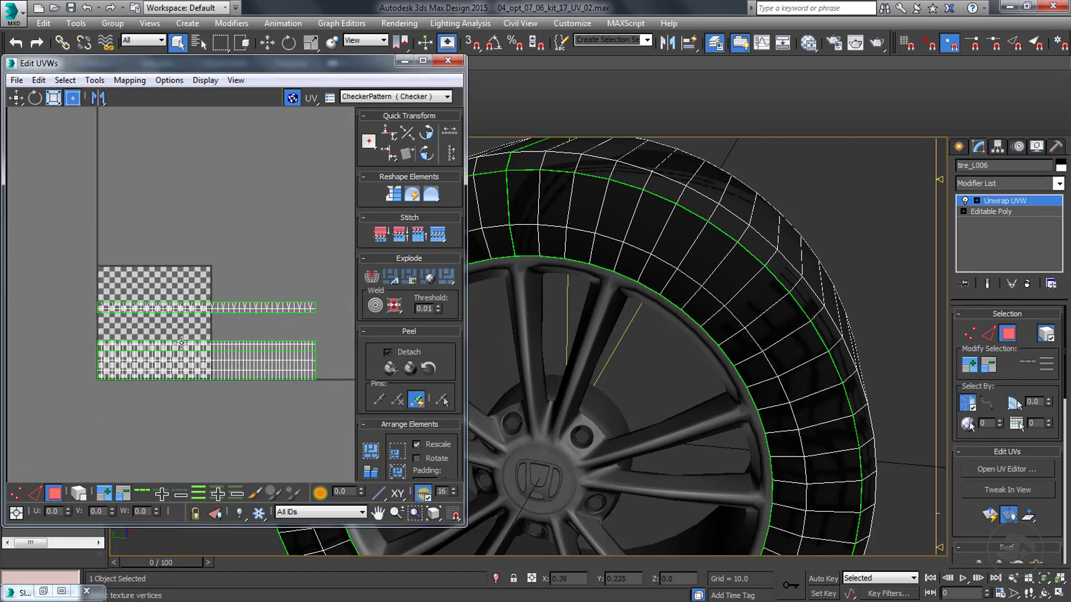
drag(34, 274, 333, 326)
alt+middle_drag(631, 335, 603, 330)
ctrl+click(746, 304)
scroll(746, 304, down, 4)
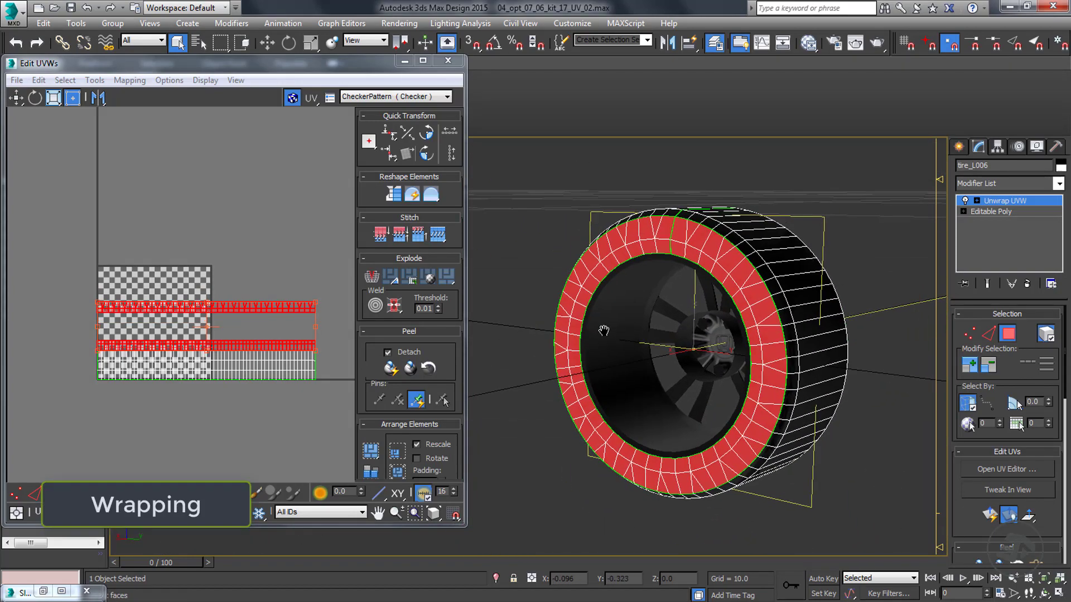
key(alt+q)
alt+middle_drag(697, 343, 574, 365)
key(alt+q)
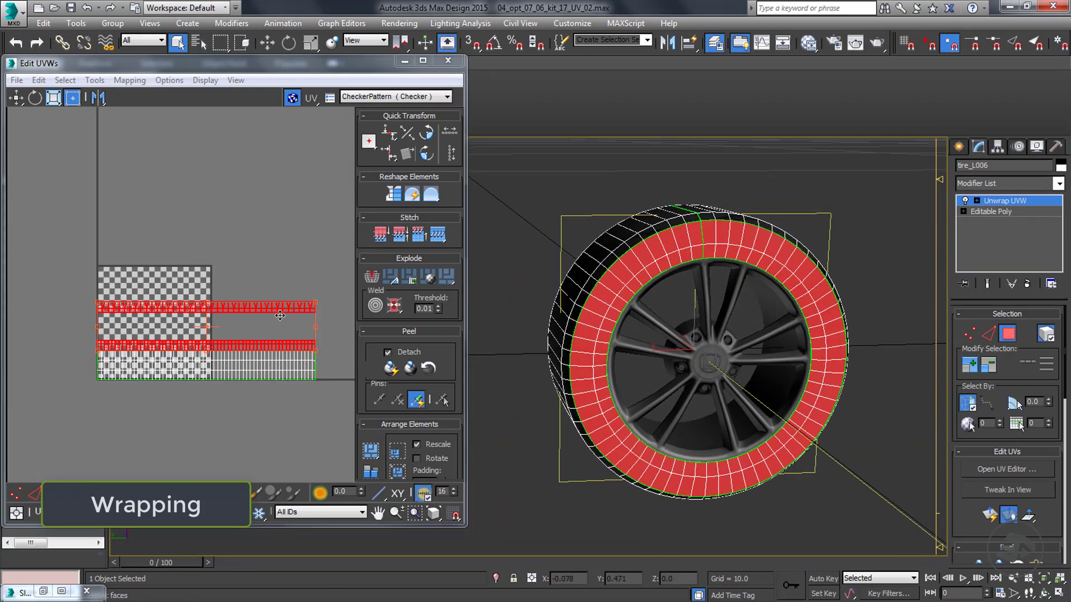
Display the Toyo_Proxes_CT01 texture Map #22 as the UV editor background and compare it with the selected UVs.
click(370, 96)
click(407, 128)
click(423, 61)
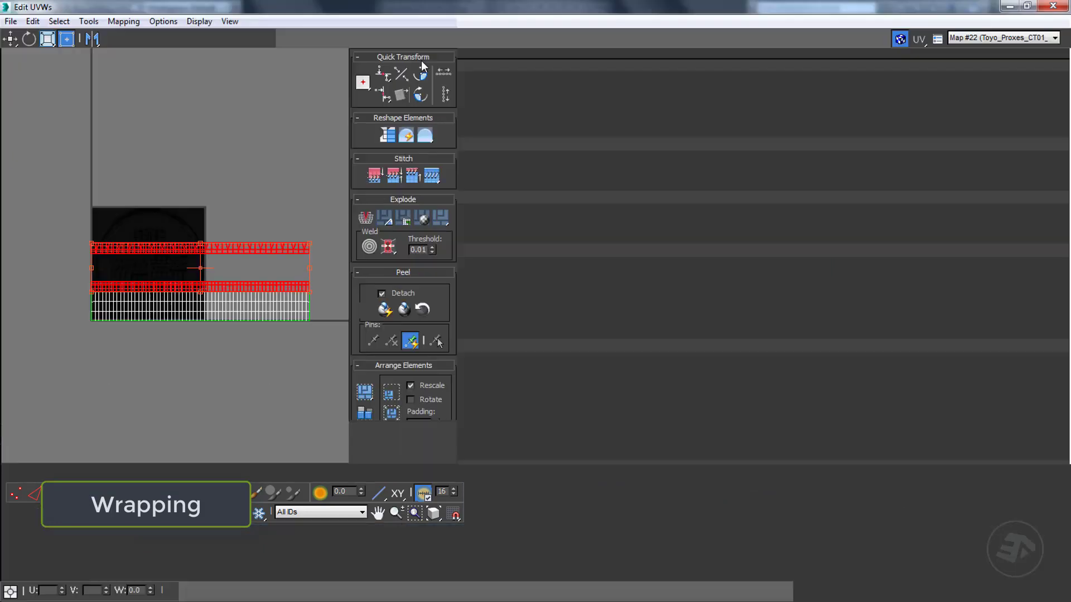
scroll(511, 308, up, 5)
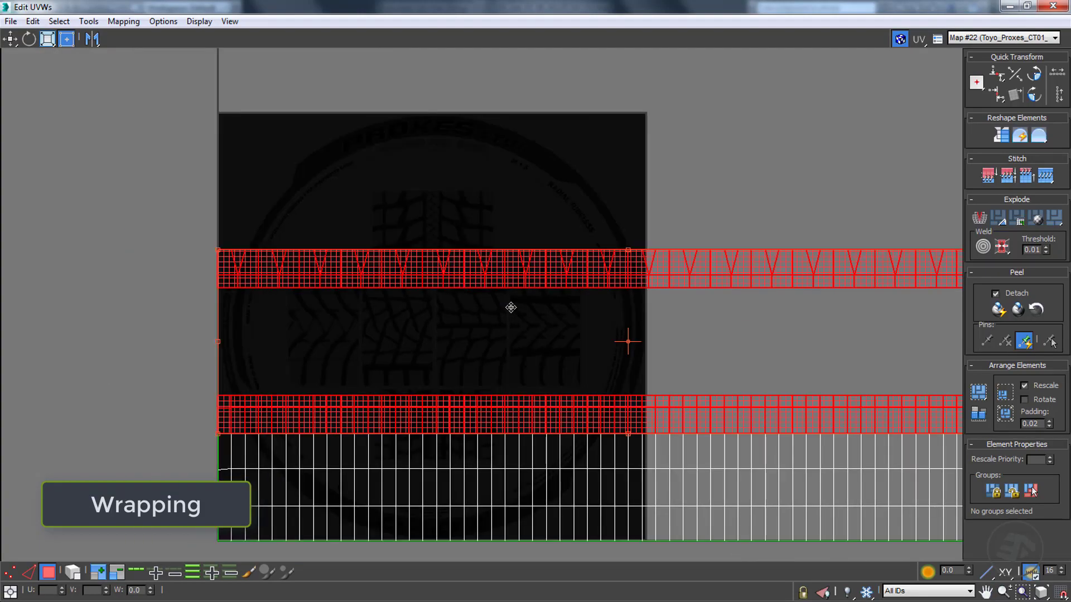
click(1026, 7)
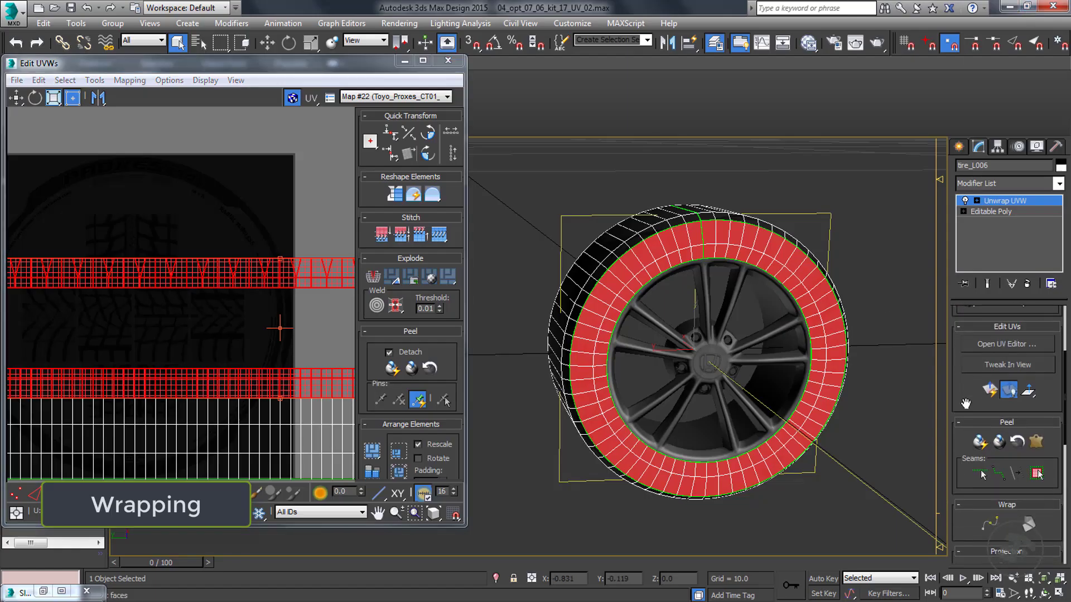
Apply a planar projection aligned to the X axis to both selected sidewalls.
scroll(966, 403, down, 3)
click(981, 450)
click(970, 483)
middle_drag(156, 286, 217, 234)
scroll(218, 239, down, 1)
scroll(710, 317, up, 8)
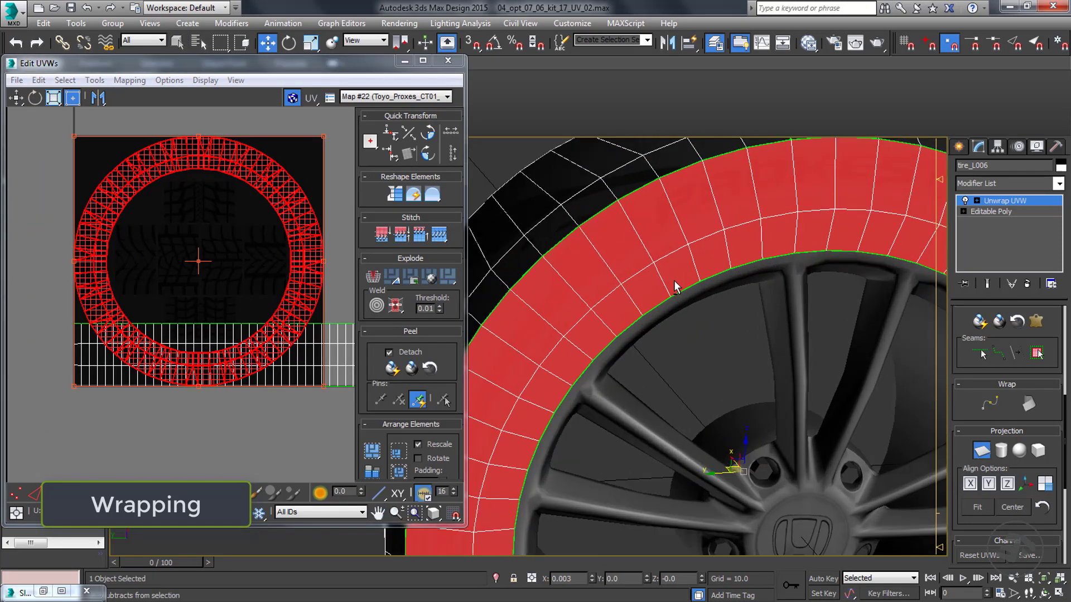
click(981, 449)
scroll(675, 213, up, 4)
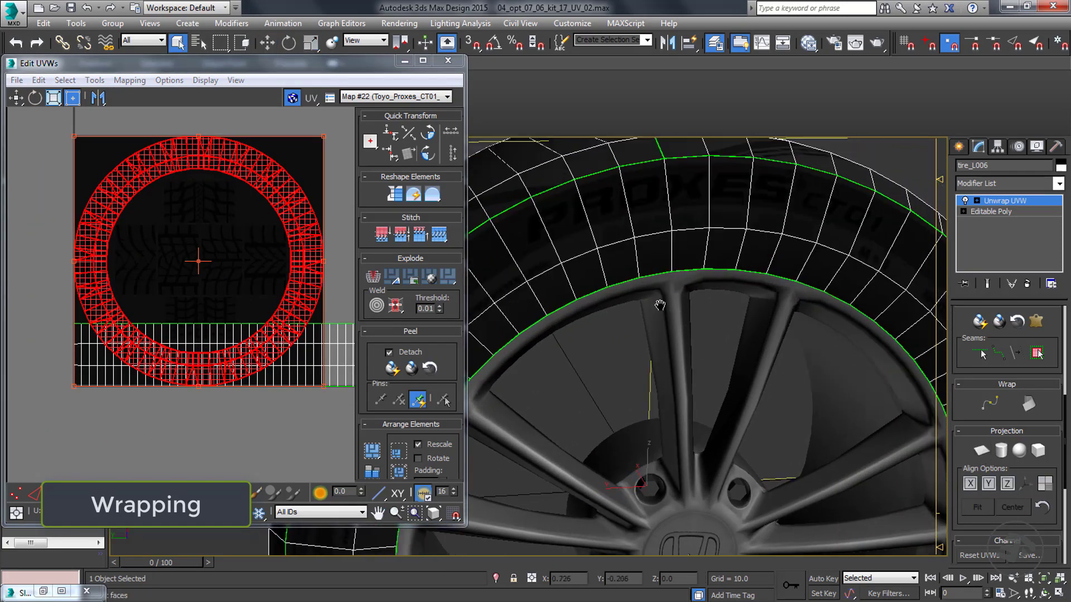
Select the inner sidewall and mirror its UVs horizontally, then check the lettering on the tire.
alt+middle_drag(837, 207, 684, 273)
scroll(683, 272, down, 3)
alt+middle_drag(795, 232, 842, 306)
scroll(693, 244, up, 3)
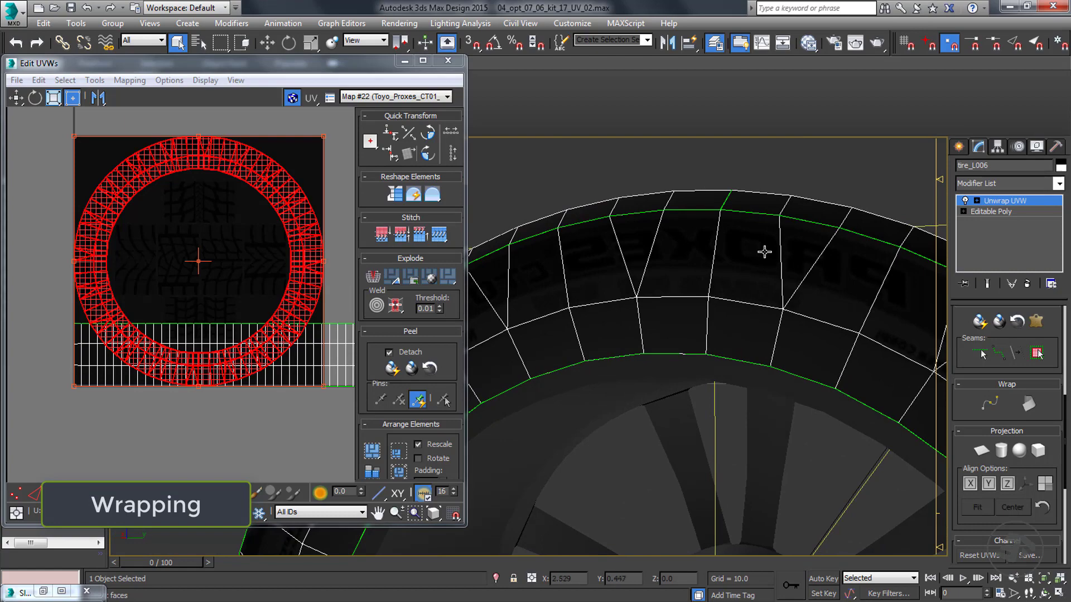
click(748, 285)
scroll(743, 242, down, 3)
alt+middle_drag(743, 242, 510, 269)
right_click(174, 150)
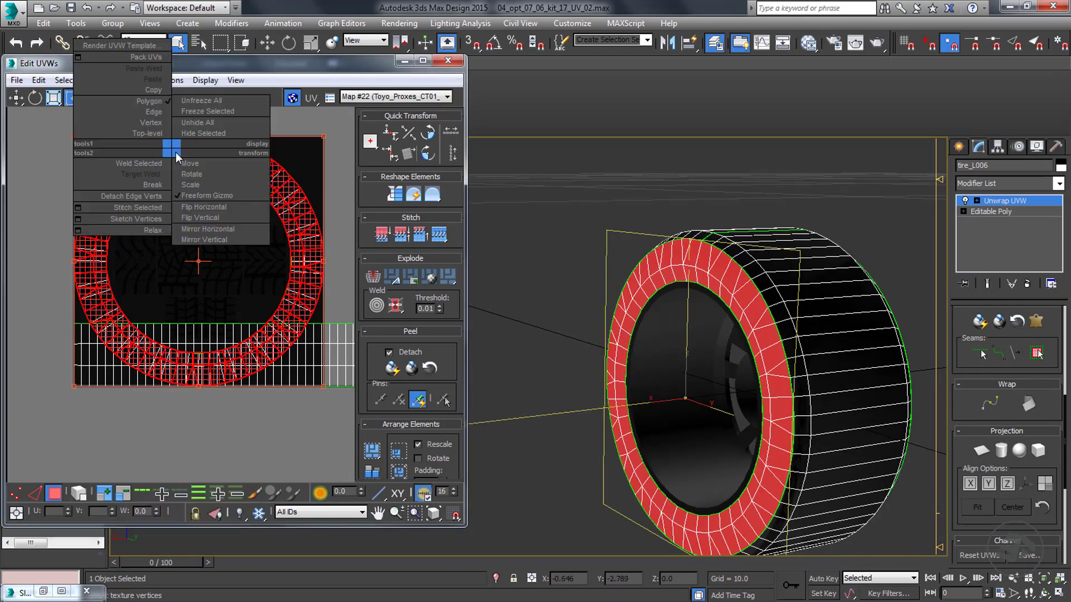
click(209, 228)
alt+middle_drag(630, 312, 788, 358)
scroll(734, 281, up, 3)
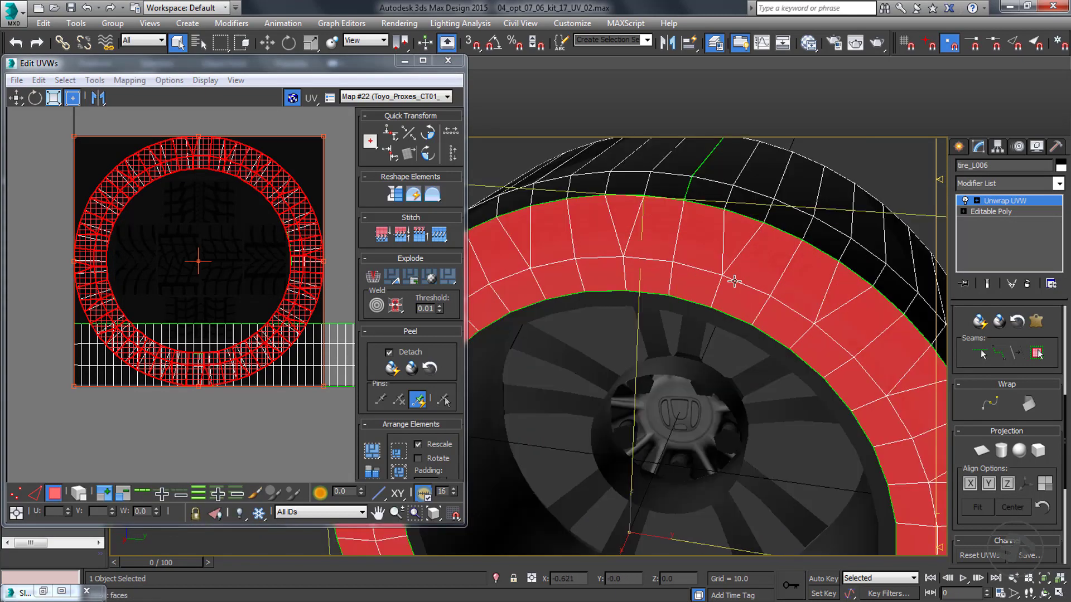
key(F2)
alt+middle_drag(732, 285, 743, 303)
scroll(658, 229, up, 3)
middle_drag(610, 268, 733, 270)
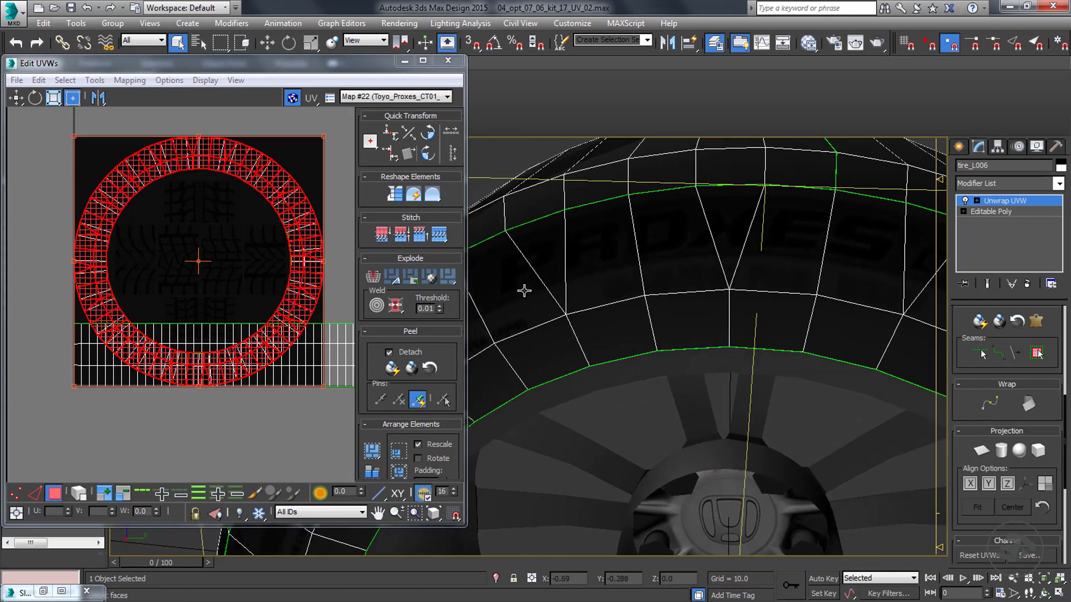
scroll(676, 243, down, 4)
alt+middle_drag(676, 243, 567, 306)
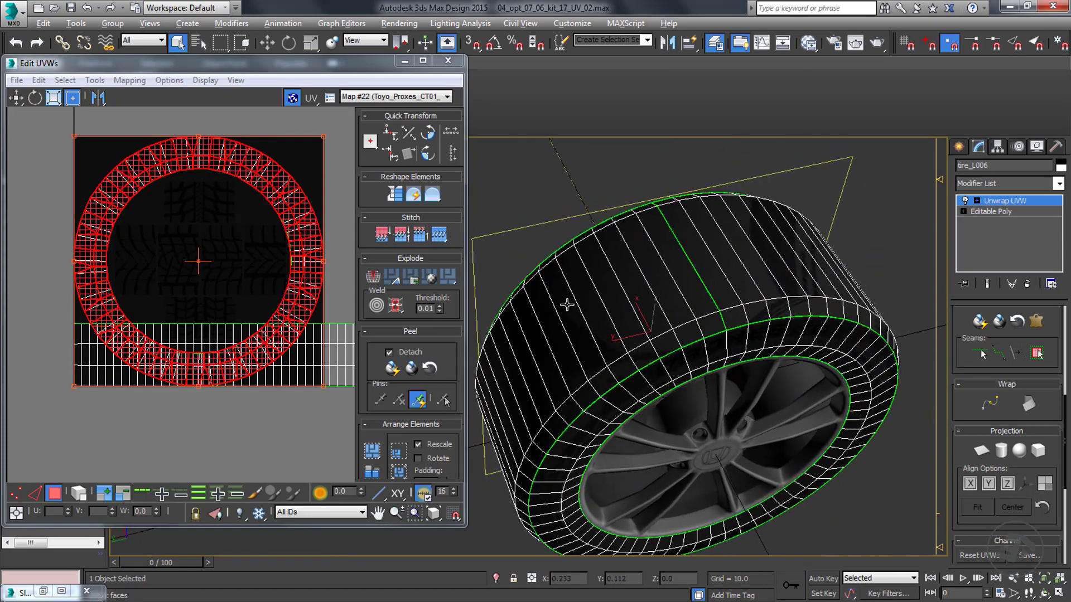
scroll(708, 253, up, 3)
middle_drag(227, 418, 172, 385)
drag(255, 162, 216, 215)
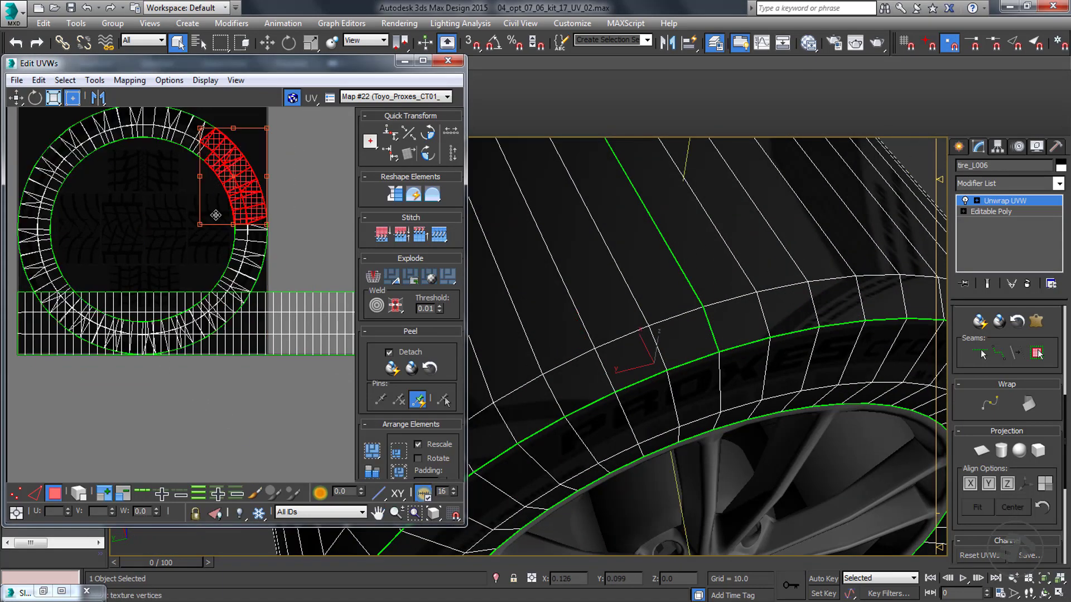
key(ctrl+z)
key(ctrl+z)
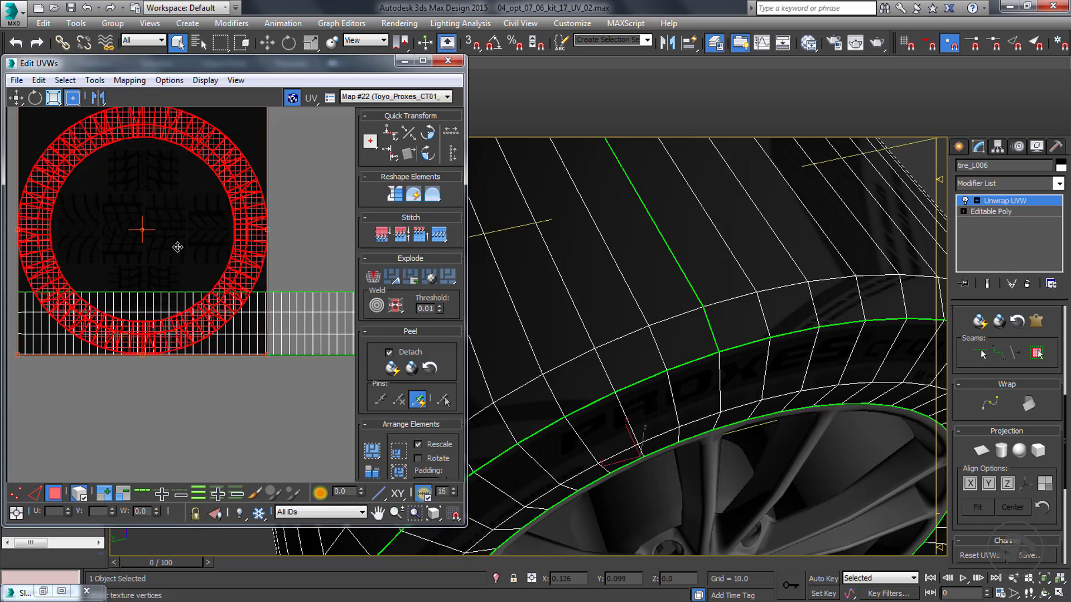
Select the whole tread UV strip and move it off the texture tile.
scroll(202, 256, down, 4)
drag(245, 291, 219, 385)
scroll(214, 404, up, 5)
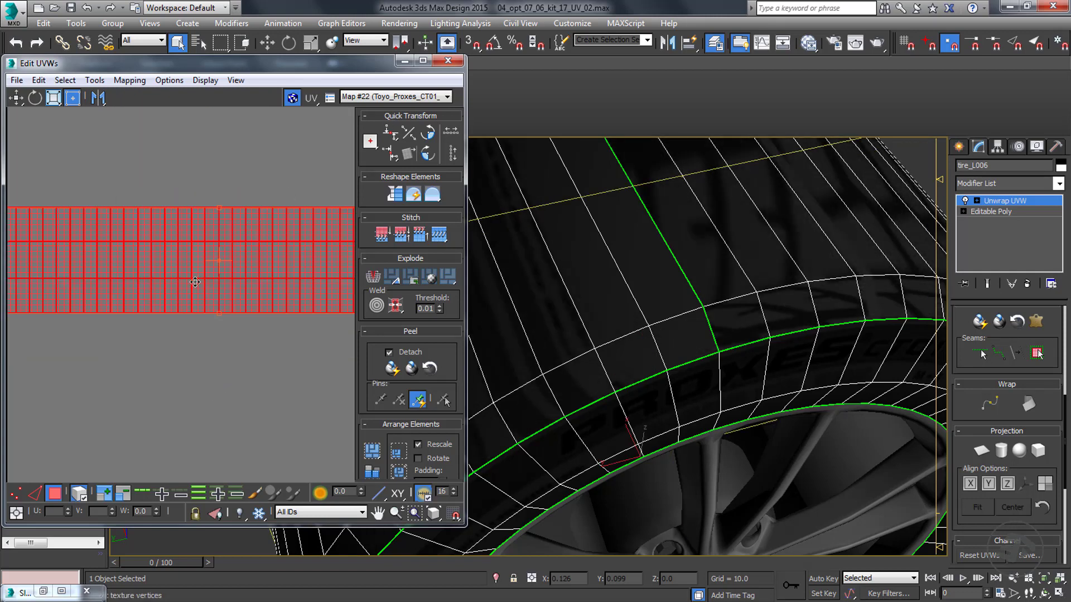
scroll(195, 282, down, 3)
middle_drag(269, 268, 151, 265)
scroll(274, 262, up, 4)
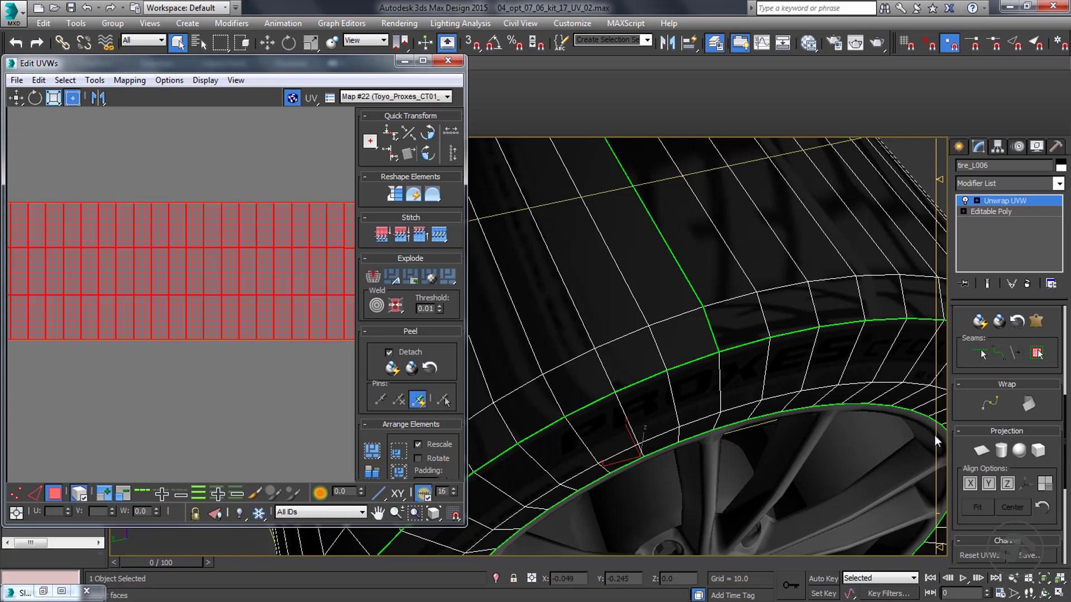
Apply a cylindrical projection aligned to the X axis to the selected tread faces.
click(1001, 450)
click(969, 484)
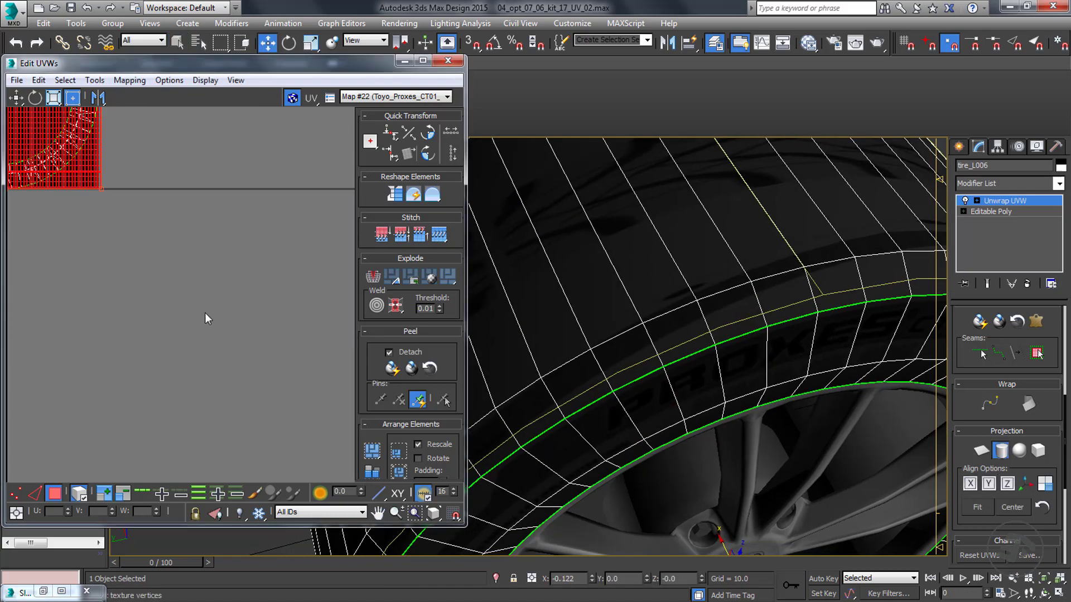
scroll(205, 313, down, 5)
scroll(145, 232, up, 7)
scroll(171, 236, down, 2)
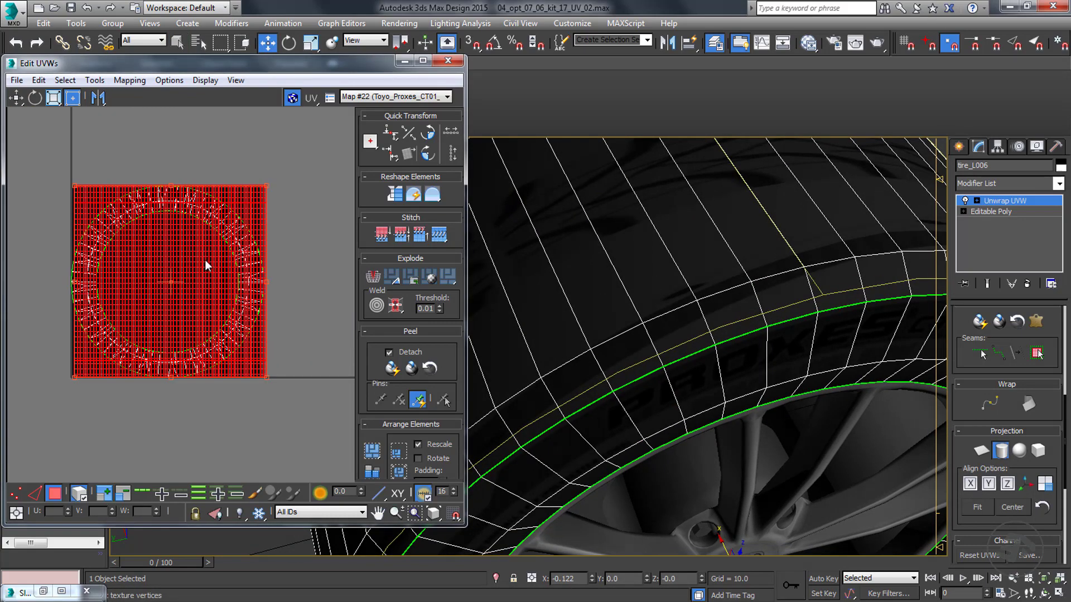
click(1002, 455)
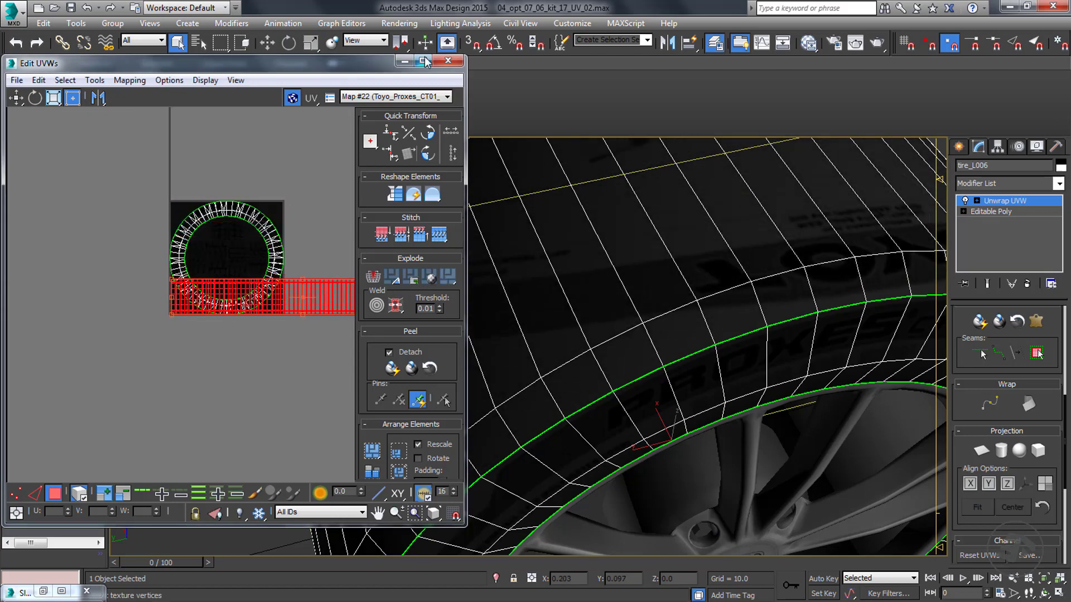
Stretch the tread's UV strip to about three times the texture tile's width, flatten it slightly and move it below the tile.
click(425, 61)
drag(698, 291, 831, 301)
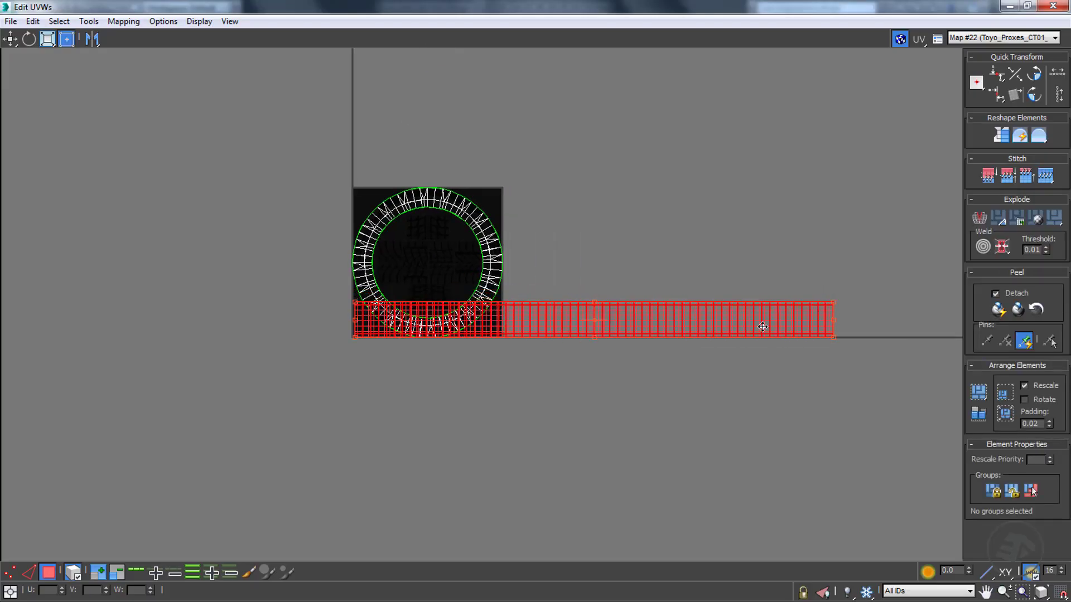
drag(762, 326, 425, 385)
scroll(441, 264, up, 5)
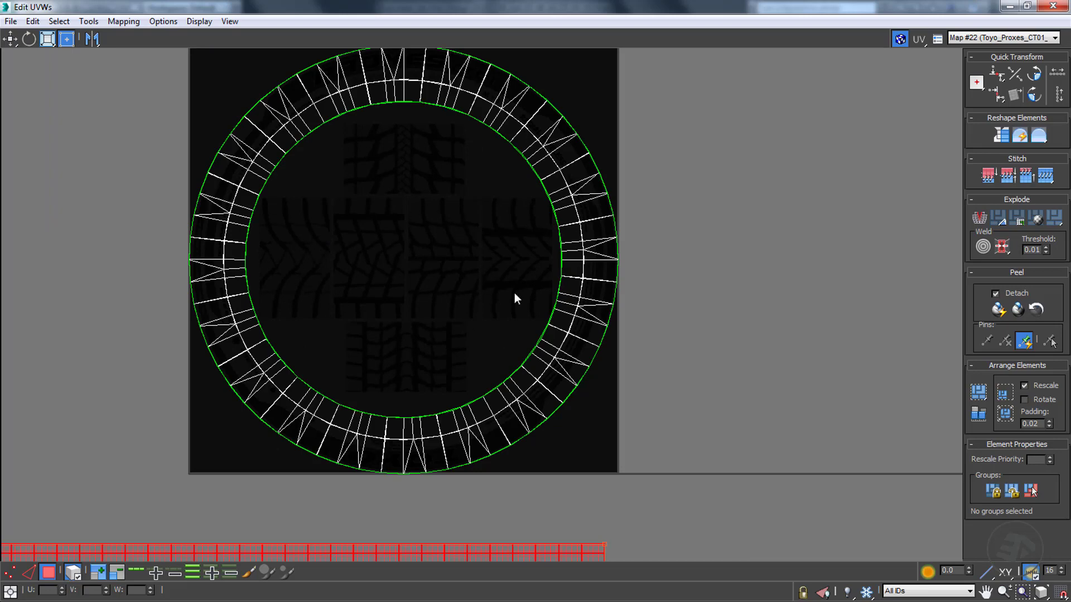
middle_drag(404, 259, 395, 116)
middle_drag(560, 373, 711, 249)
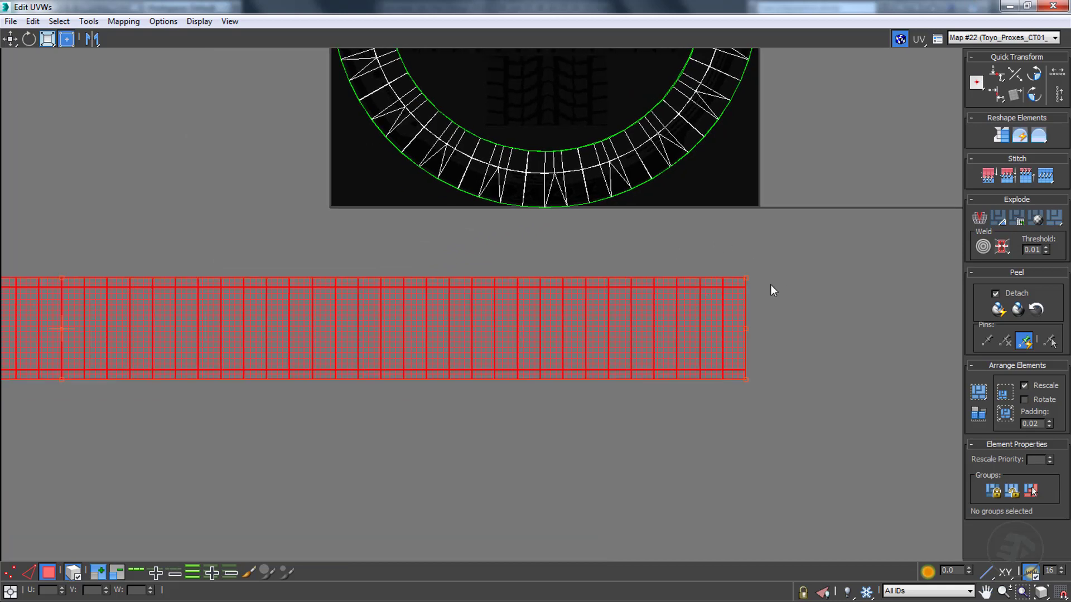
click(683, 258)
drag(683, 258, 658, 426)
scroll(763, 401, down, 5)
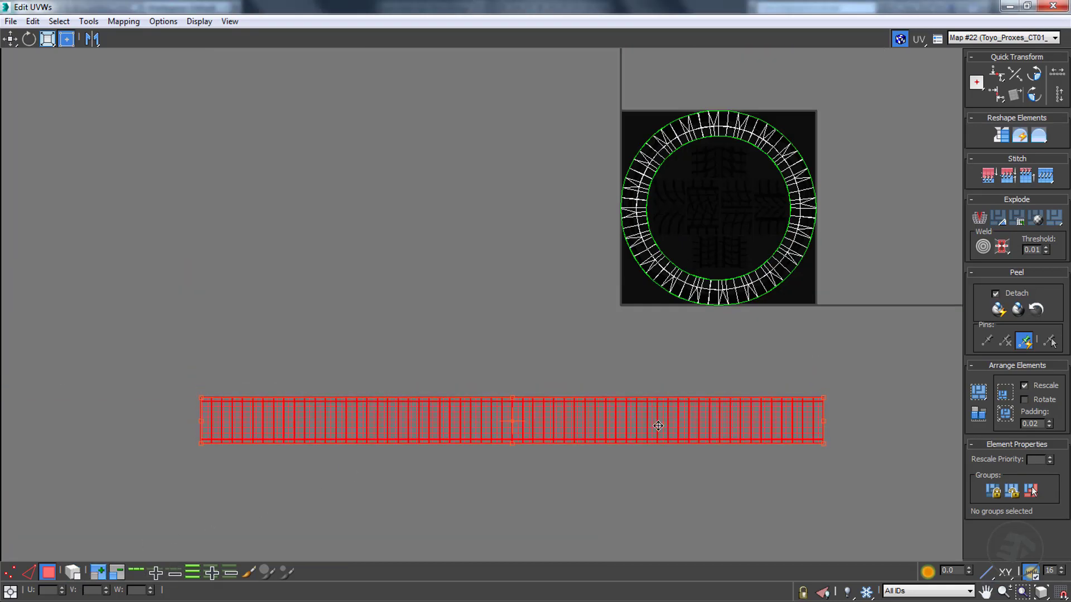
Clear the selection, then select alternate two-column segments along the right-hand half of the tread's UV strip.
click(811, 460)
scroll(812, 459, up, 3)
drag(765, 322, 787, 435)
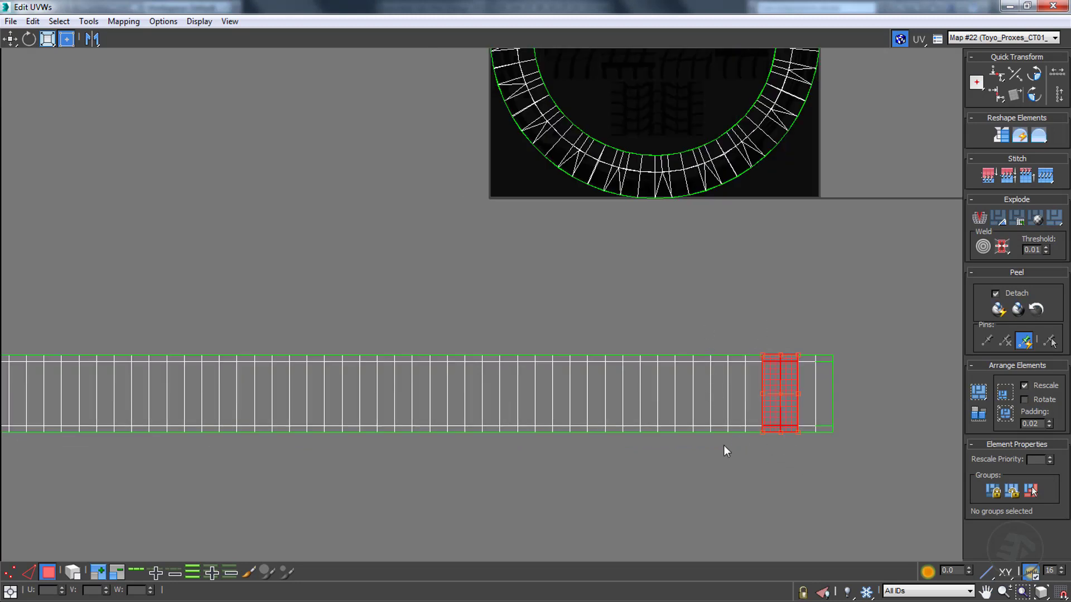
ctrl+drag(724, 445, 697, 343)
ctrl+drag(657, 464, 624, 345)
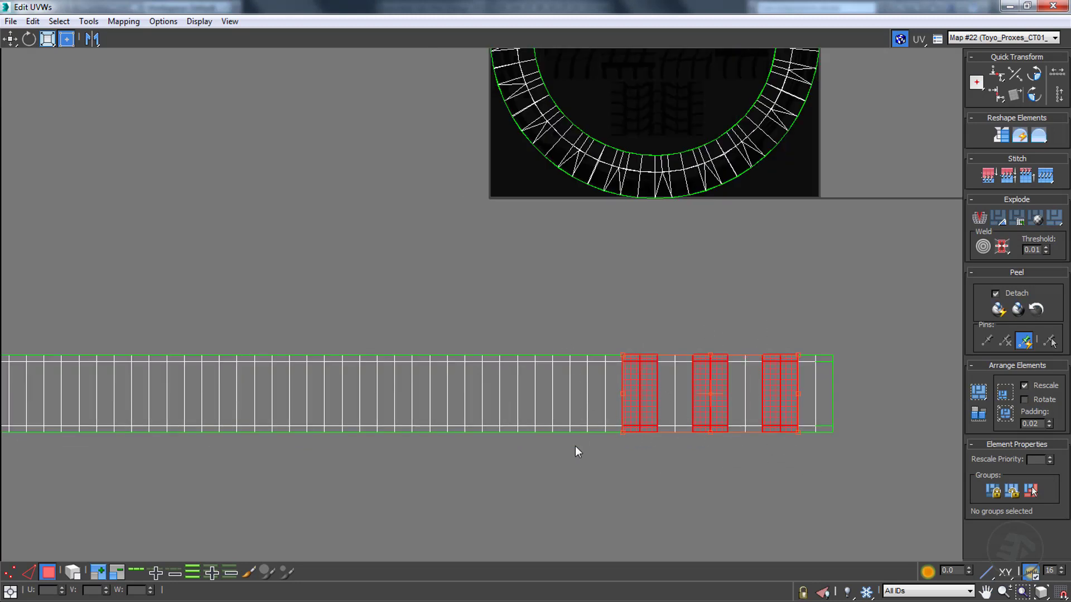
ctrl+drag(577, 452, 414, 349)
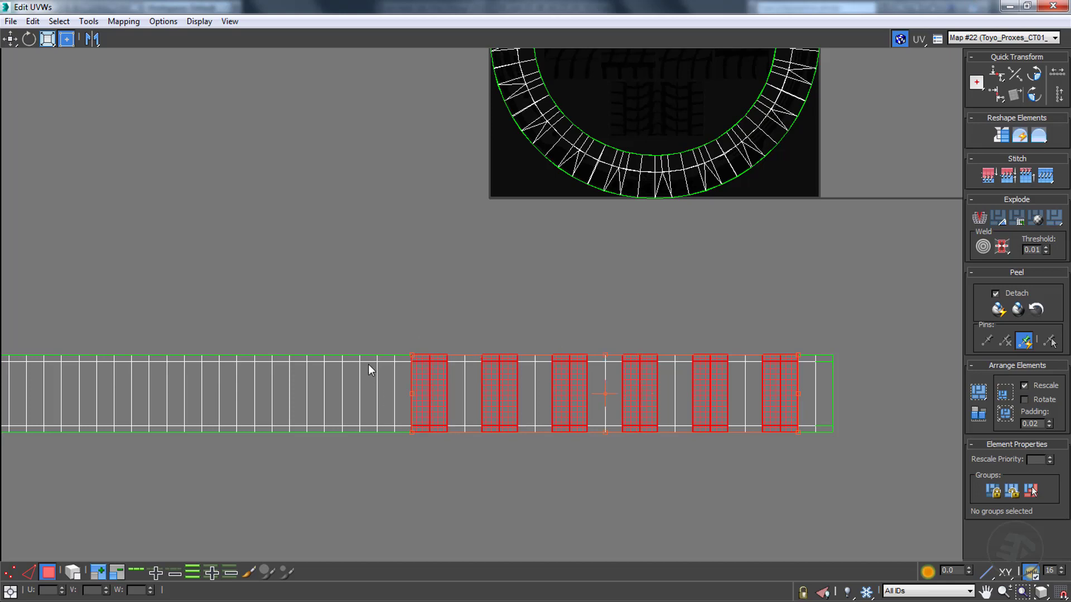
ctrl+drag(357, 406, 335, 411)
Add the remaining alternate two-column segments to the selection up to the left end of the tread strip.
middle_drag(331, 412, 484, 380)
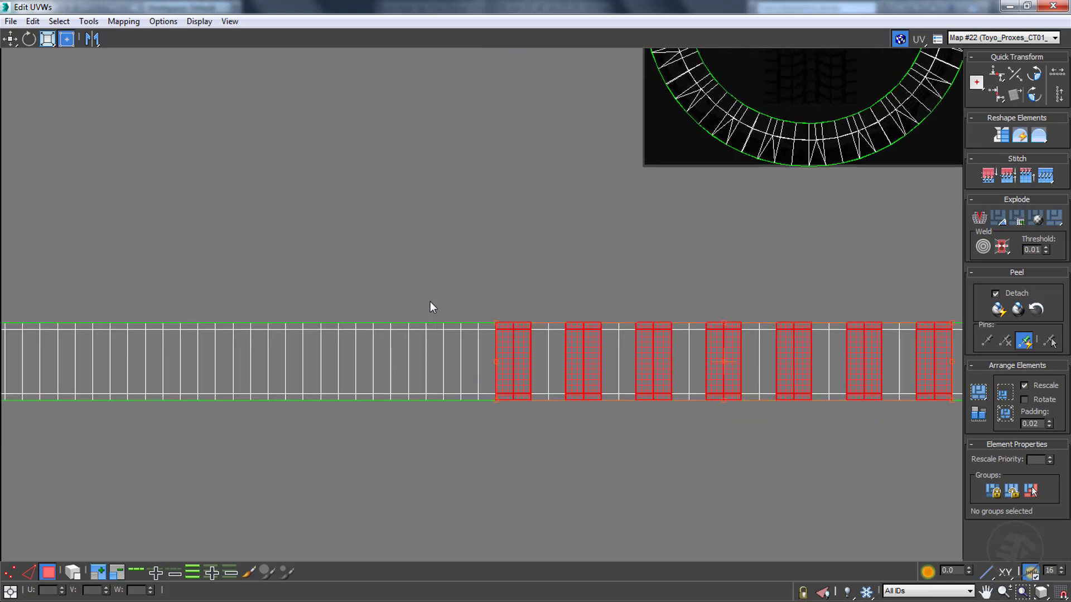
ctrl+drag(416, 432, 451, 316)
ctrl+click(365, 395)
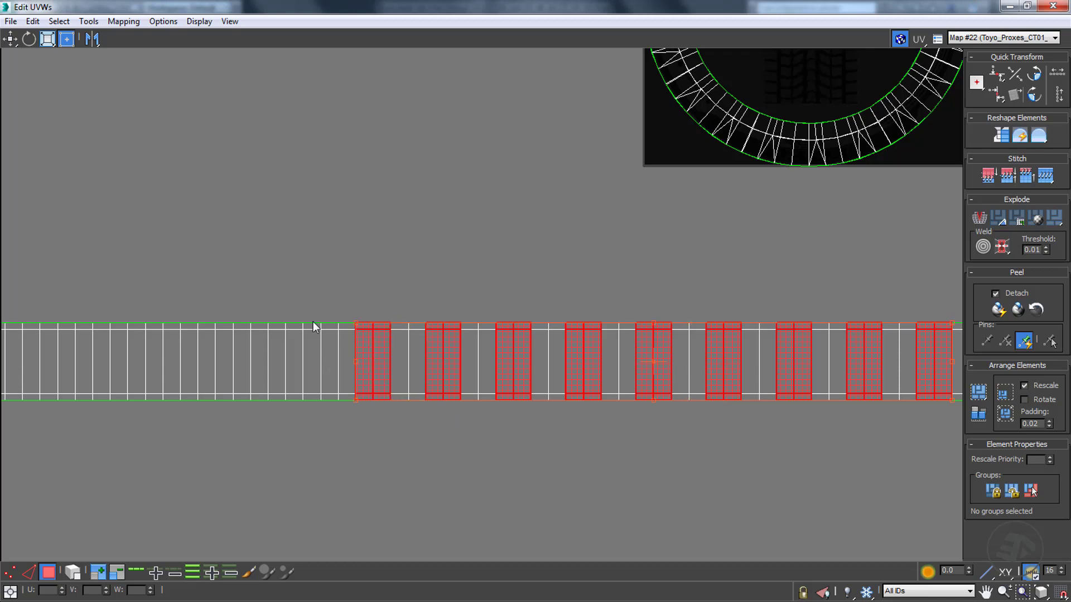
ctrl+click(295, 352)
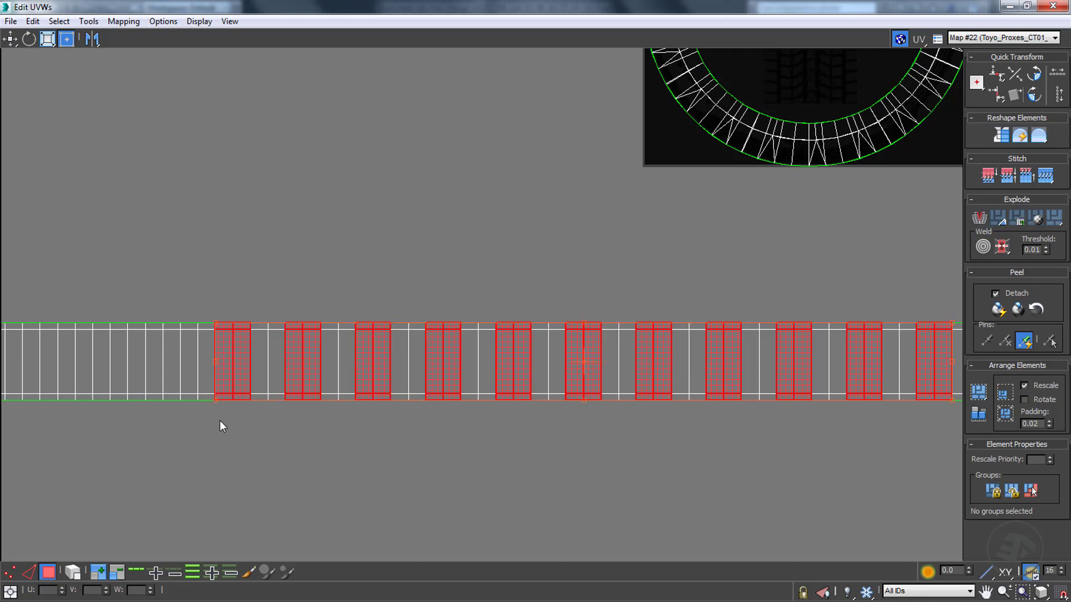
middle_drag(250, 362, 451, 329)
ctrl+click(425, 398)
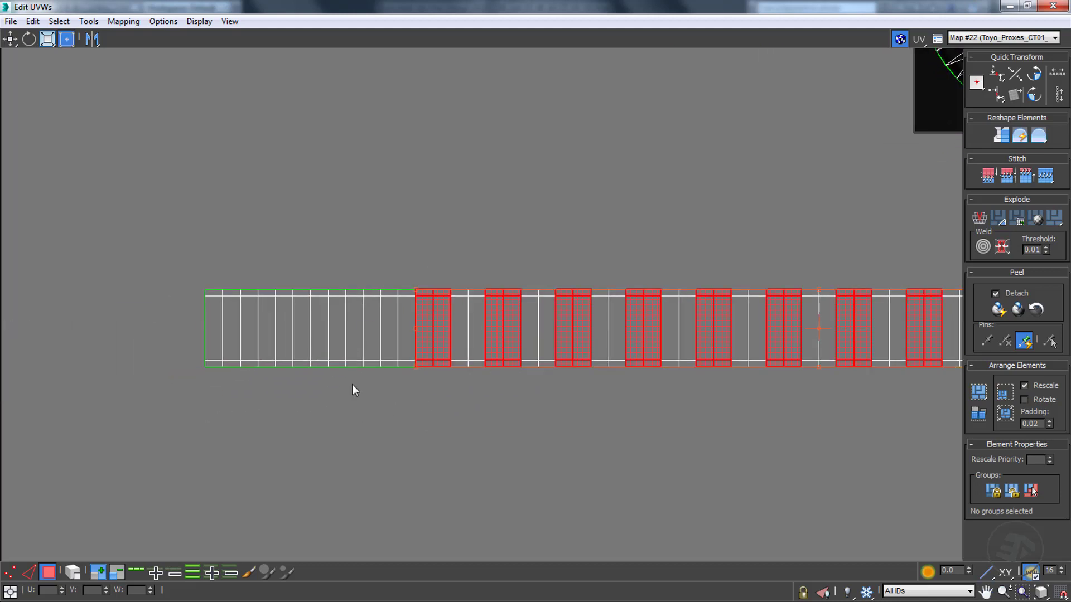
ctrl+click(357, 334)
ctrl+click(293, 335)
ctrl+click(223, 333)
scroll(203, 399, down, 3)
Break the selected tread segments off the UV strip and move them into a separate row above the remaining ones.
right_click(588, 358)
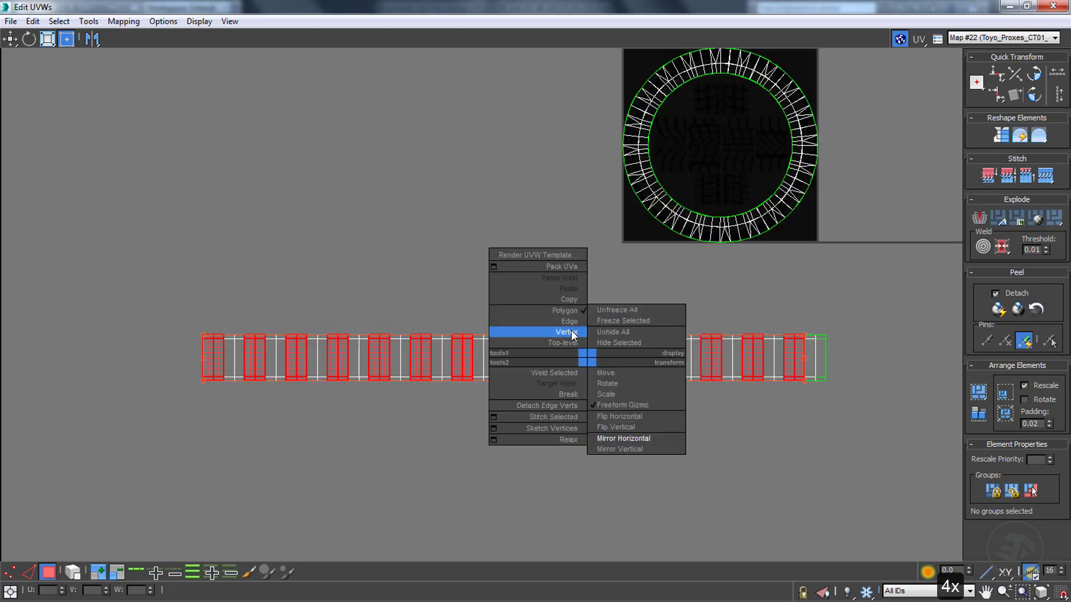
click(564, 393)
drag(578, 357, 556, 293)
middle_drag(556, 293, 448, 285)
Turn on UV snapping and, working with vertices, stack the rightmost tread segments of both rows exactly on top of each other.
click(1062, 595)
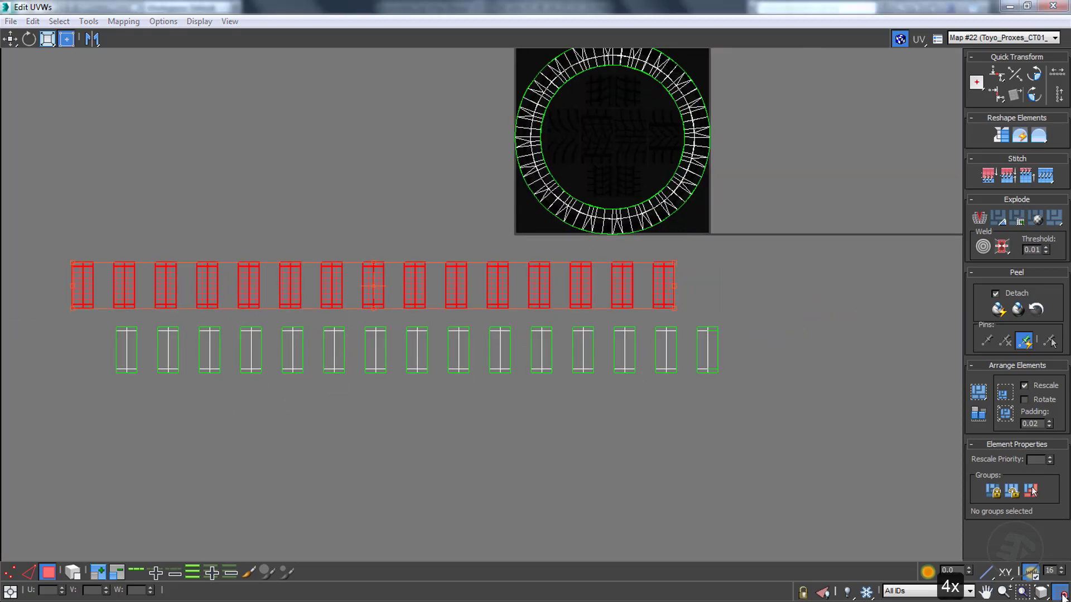
scroll(825, 336, up, 2)
drag(1059, 593, 1059, 574)
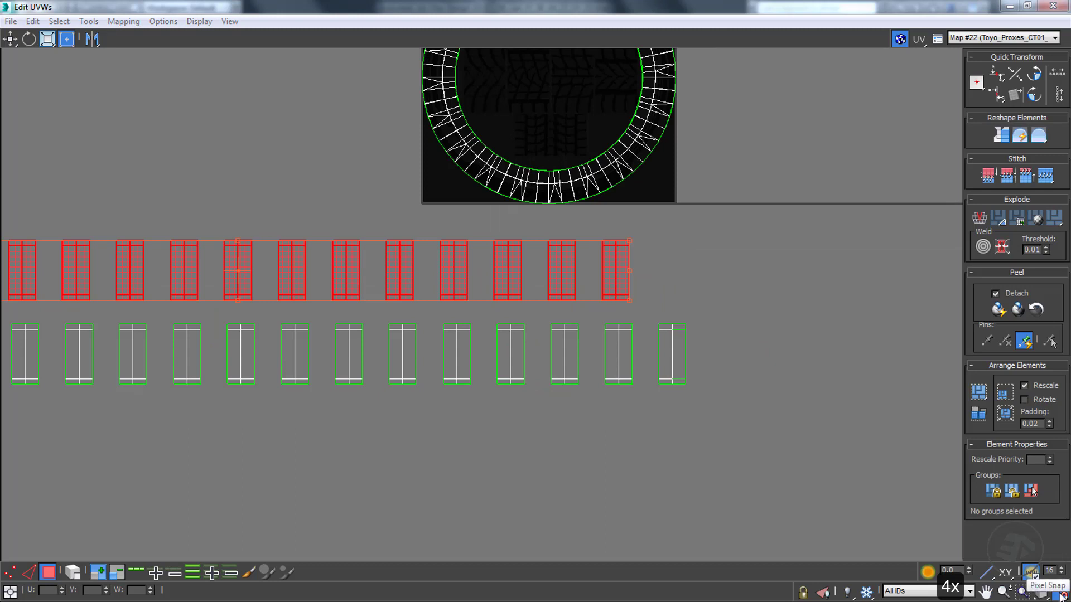
key(1)
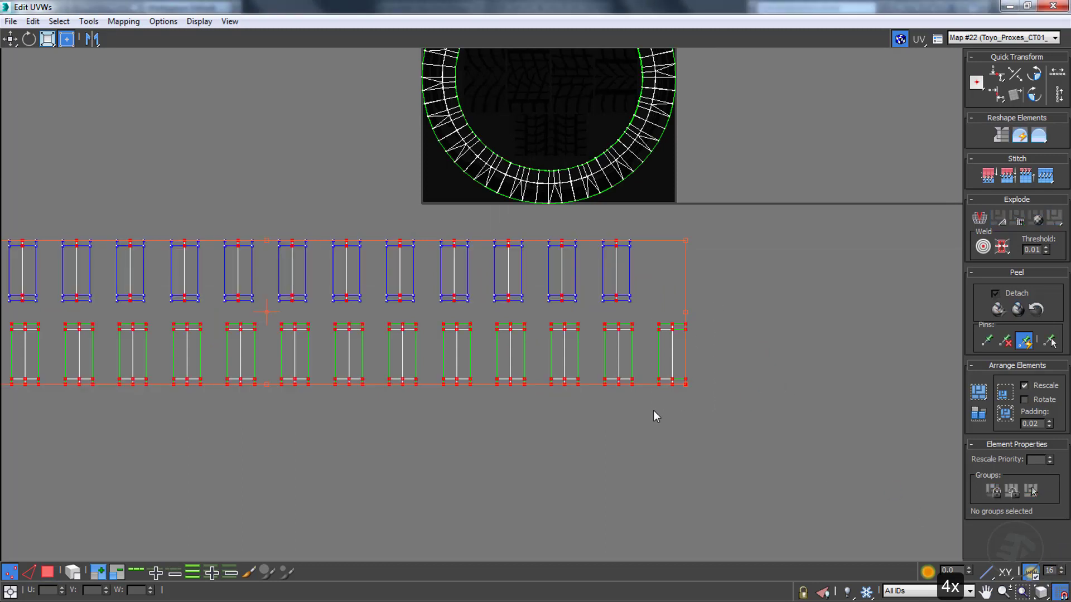
scroll(656, 319, up, 3)
drag(653, 411, 567, 161)
key(w)
click(639, 134)
drag(639, 134, 525, 291)
drag(569, 158, 574, 341)
drag(662, 301, 529, 481)
drag(576, 330, 454, 147)
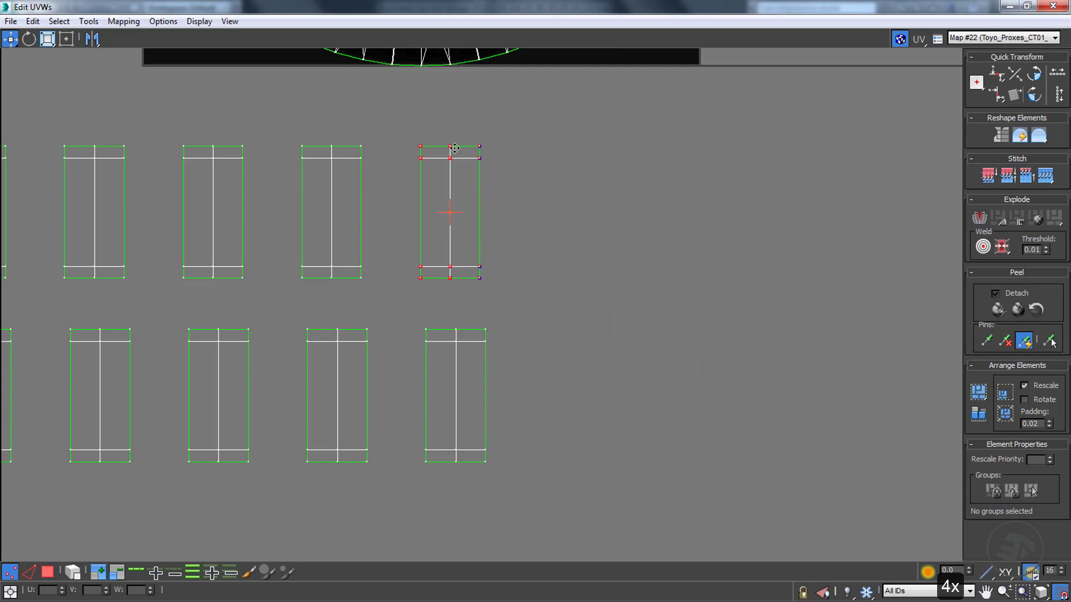
Carry the growing stack leftward, snapping it alternately onto the lower and upper row until all tread segments overlap in one block.
drag(520, 134, 410, 291)
drag(450, 159, 456, 341)
drag(544, 301, 424, 481)
drag(457, 343, 333, 158)
drag(402, 134, 288, 292)
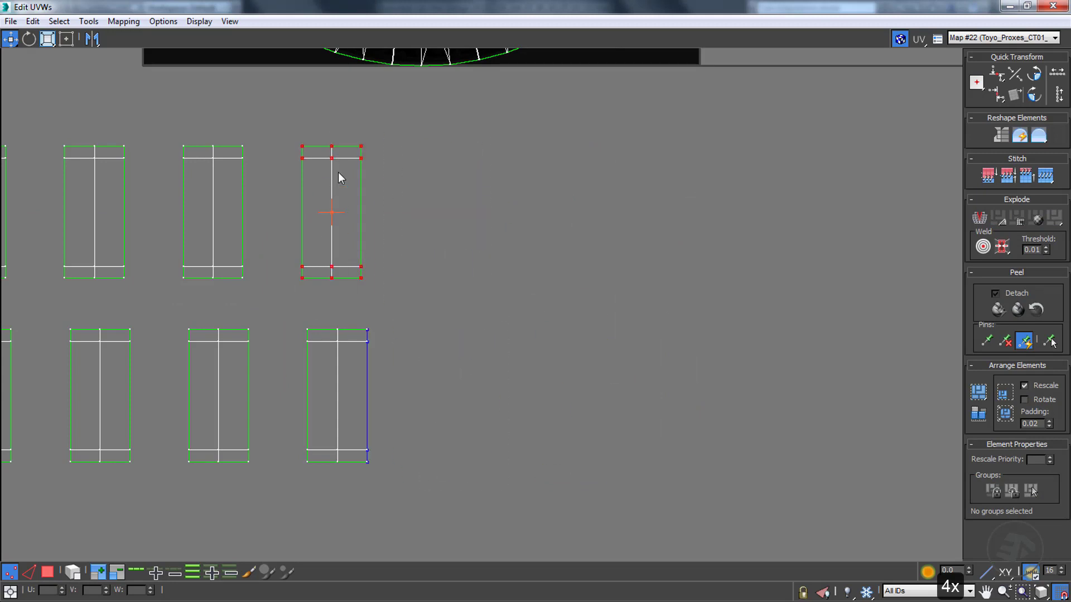
drag(333, 159, 338, 342)
middle_drag(344, 342, 671, 327)
drag(731, 301, 621, 469)
drag(663, 326, 540, 143)
drag(608, 118, 495, 278)
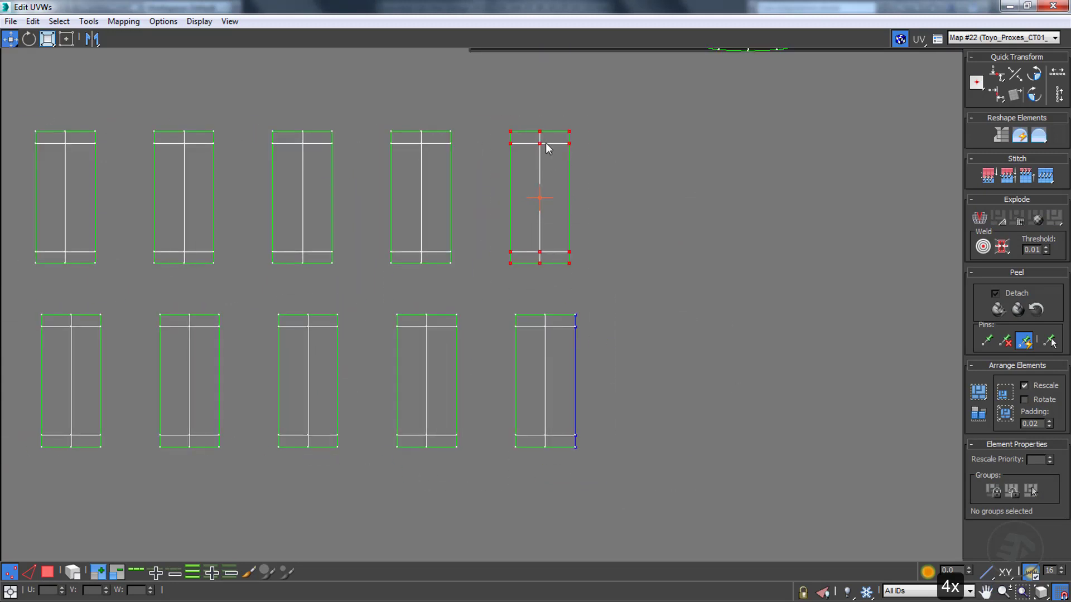
key(ctrl+z)
key(ctrl+z)
key(ctrl+z)
key(ctrl+z)
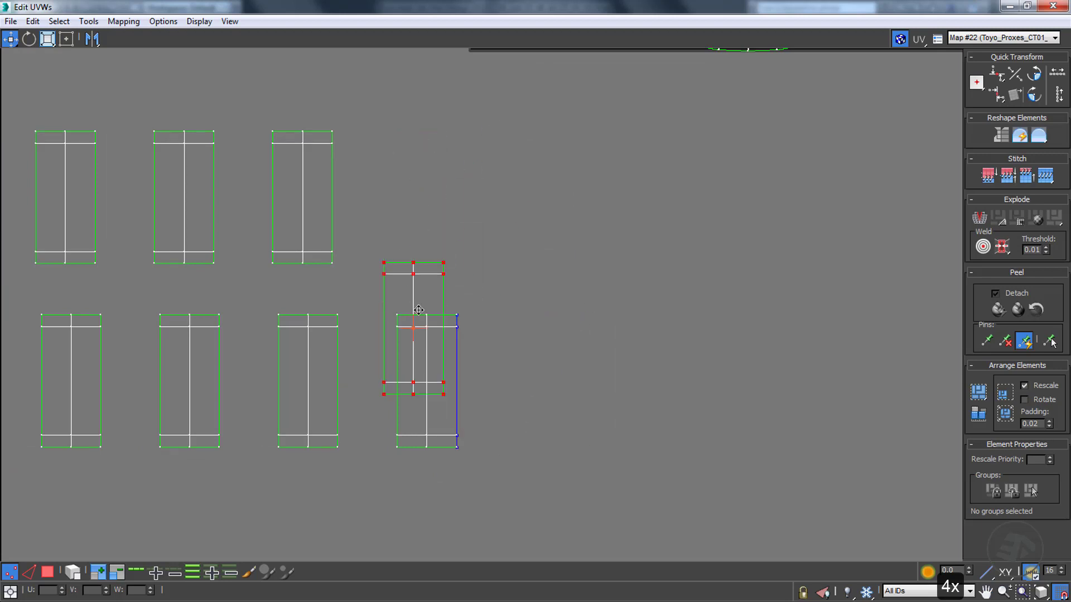
key(ctrl+z)
key(ctrl+z)
key(ctrl+z)
key(ctrl+z)
key(ctrl+z)
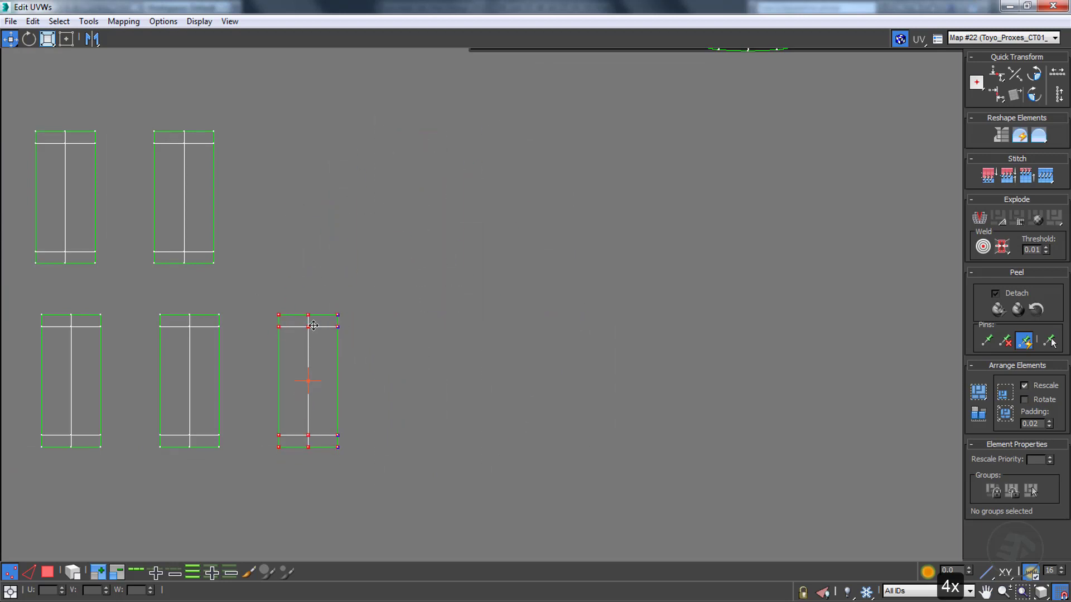
drag(310, 329, 187, 145)
mouse_move(326, 211)
middle_down()
mouse_move(462, 255)
mouse_move(642, 218)
middle_up()
drag(500, 149, 505, 333)
drag(561, 300, 476, 458)
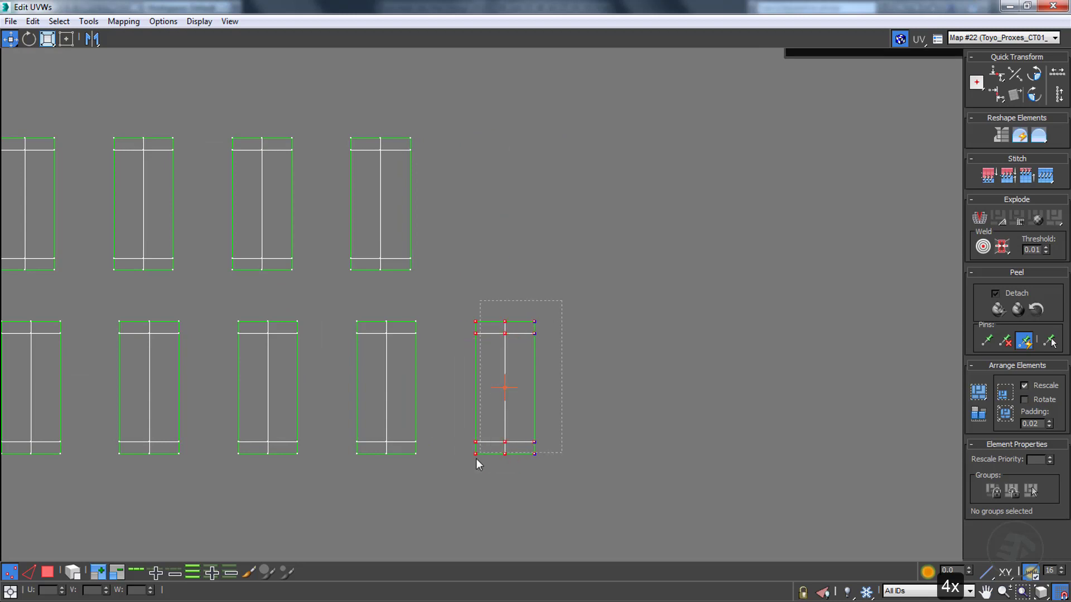
key(ctrl+z)
key(ctrl+z)
key(ctrl+z)
key(ctrl+z)
key(ctrl+z)
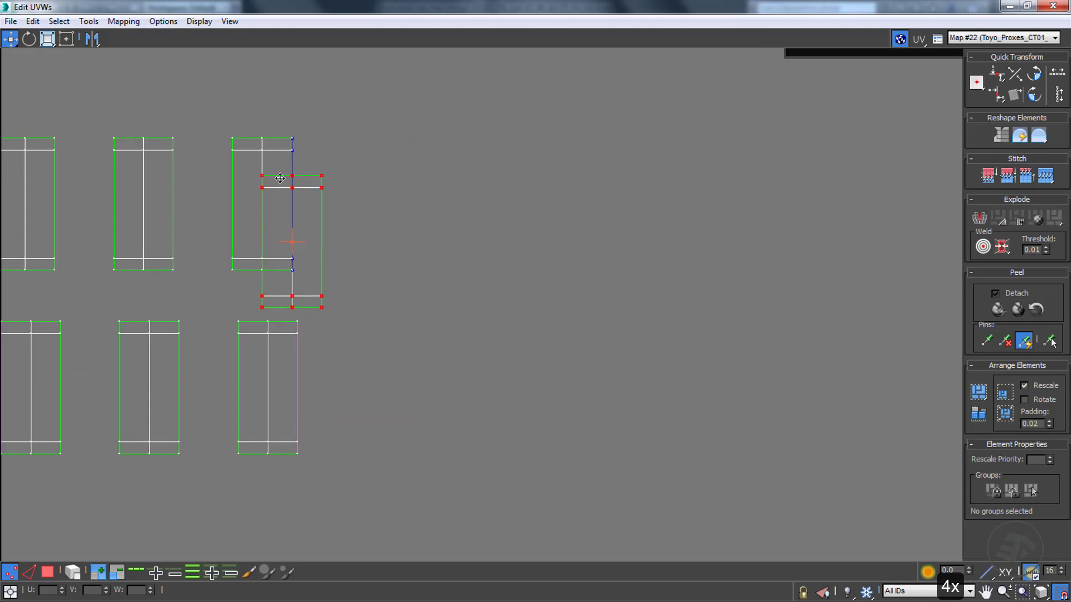
drag(280, 178, 249, 140)
drag(301, 128, 223, 281)
drag(262, 144, 267, 327)
middle_drag(363, 378, 774, 381)
drag(731, 304, 633, 474)
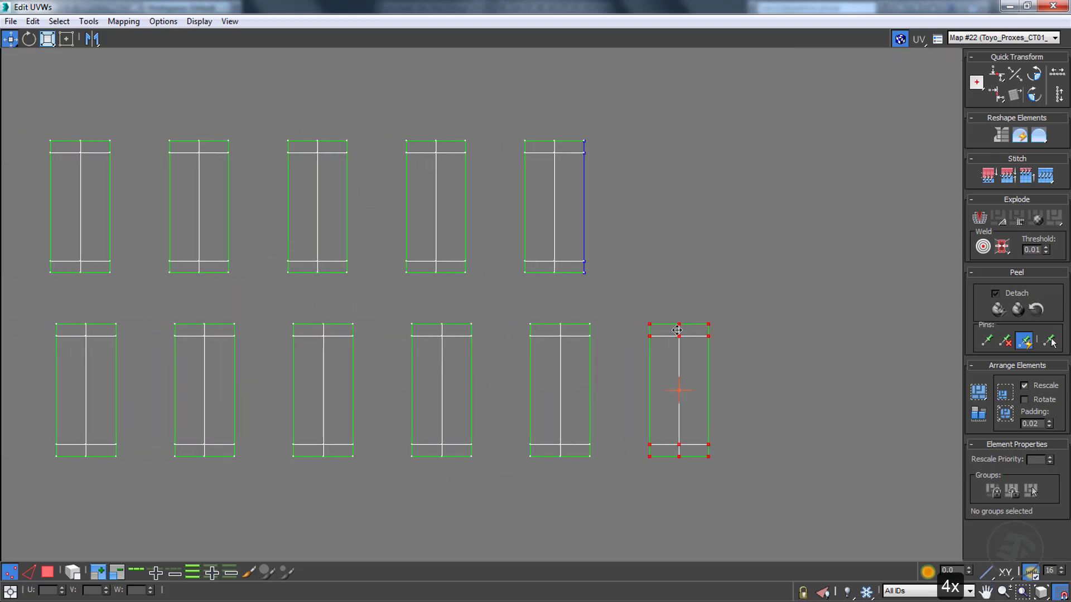
key(ctrl+z)
key(ctrl+z)
key(ctrl+z)
key(ctrl+z)
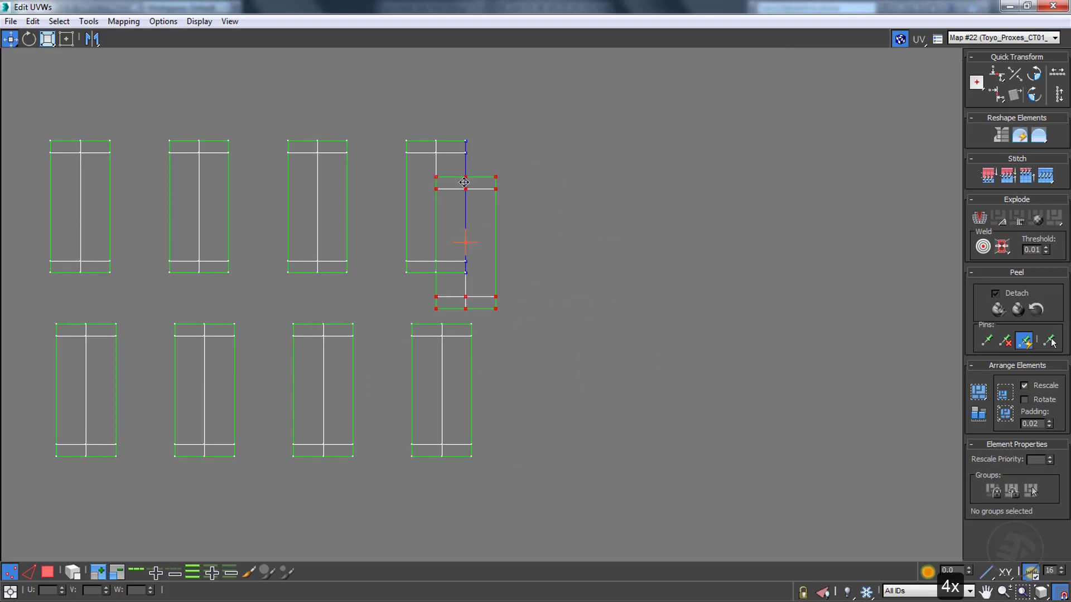
key(ctrl+z)
key(ctrl+z)
key(ctrl+z)
key(ctrl+z)
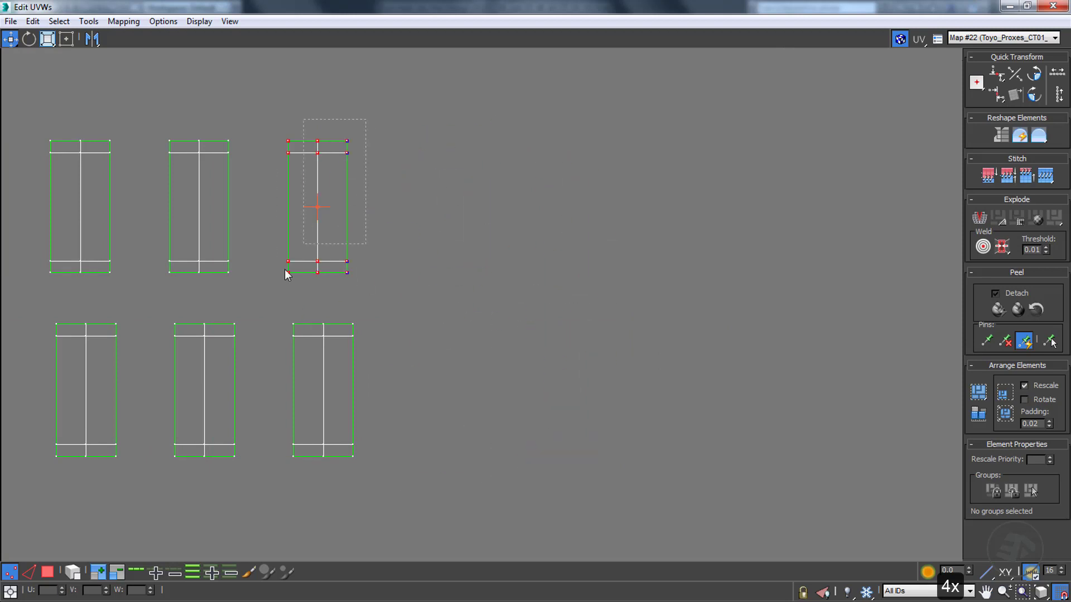
drag(284, 269, 282, 282)
drag(318, 157, 321, 338)
drag(368, 292, 280, 486)
drag(324, 336, 199, 153)
middle_drag(174, 252, 561, 243)
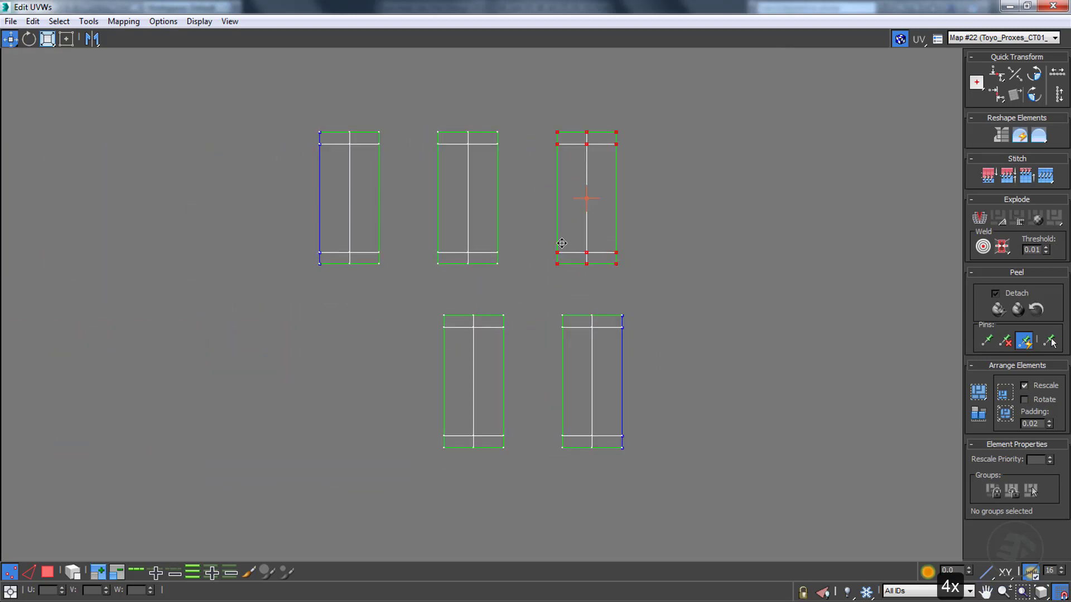
key(ctrl+z)
key(ctrl+z)
key(ctrl+z)
key(ctrl+z)
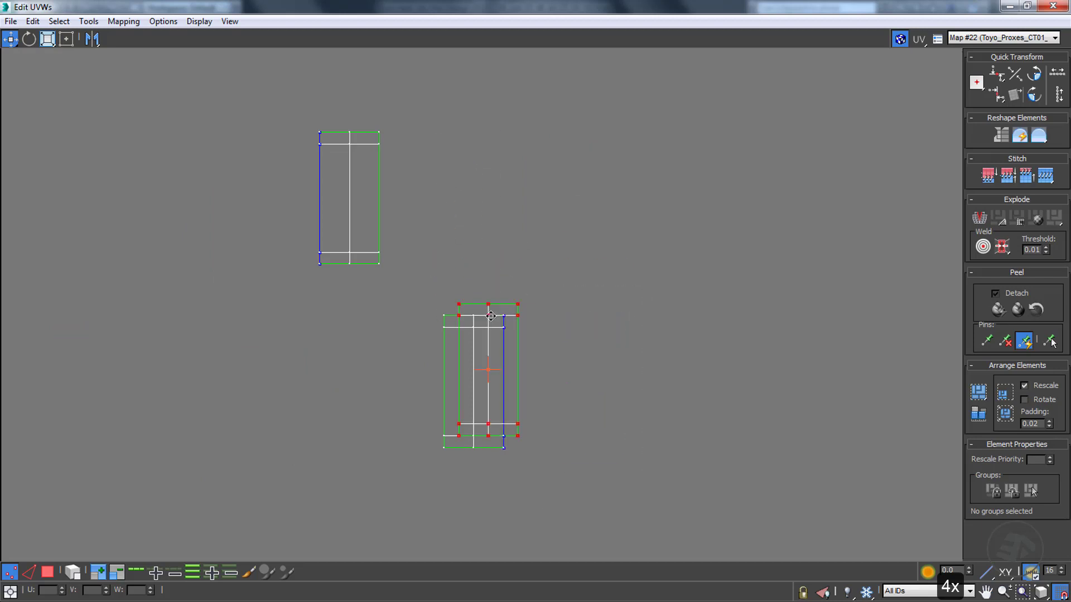
key(ctrl+z)
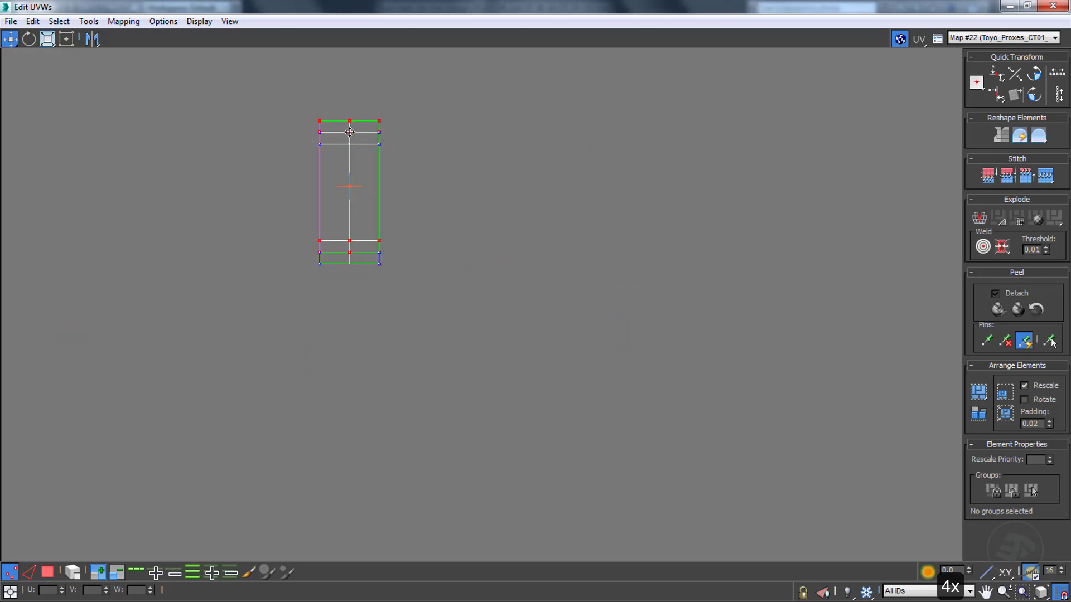
Select all faces of the stacked tread block and move it over the third tread pattern in the texture's middle row.
scroll(377, 336, down, 4)
key(3)
drag(726, 192, 745, 174)
middle_drag(654, 237, 466, 344)
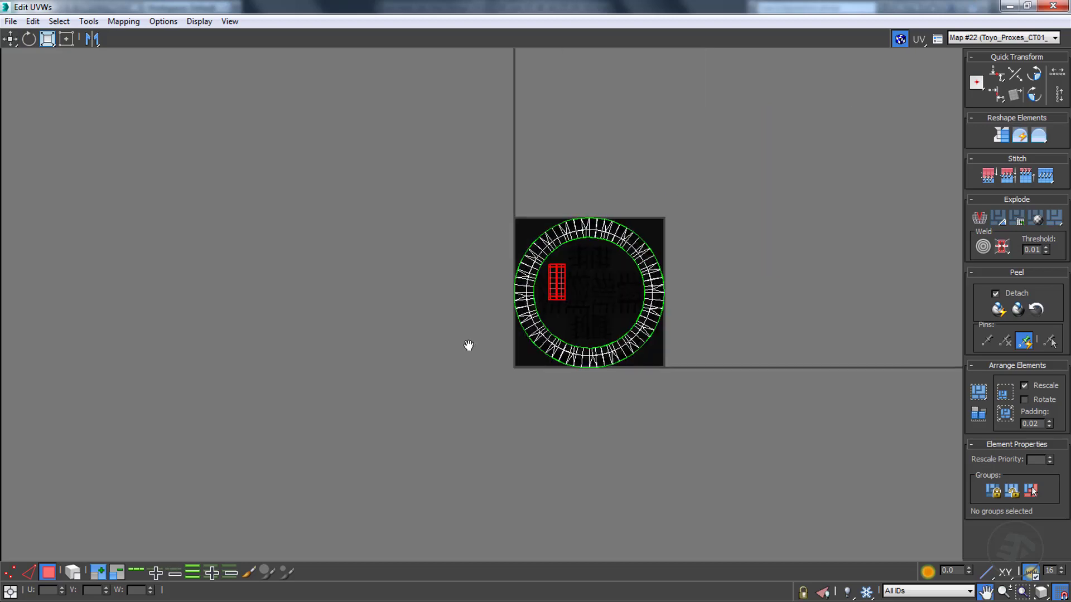
scroll(584, 311, up, 5)
middle_drag(617, 277, 582, 327)
scroll(500, 303, up, 1)
drag(446, 258, 655, 260)
key(ctrl+alt+shift+m)
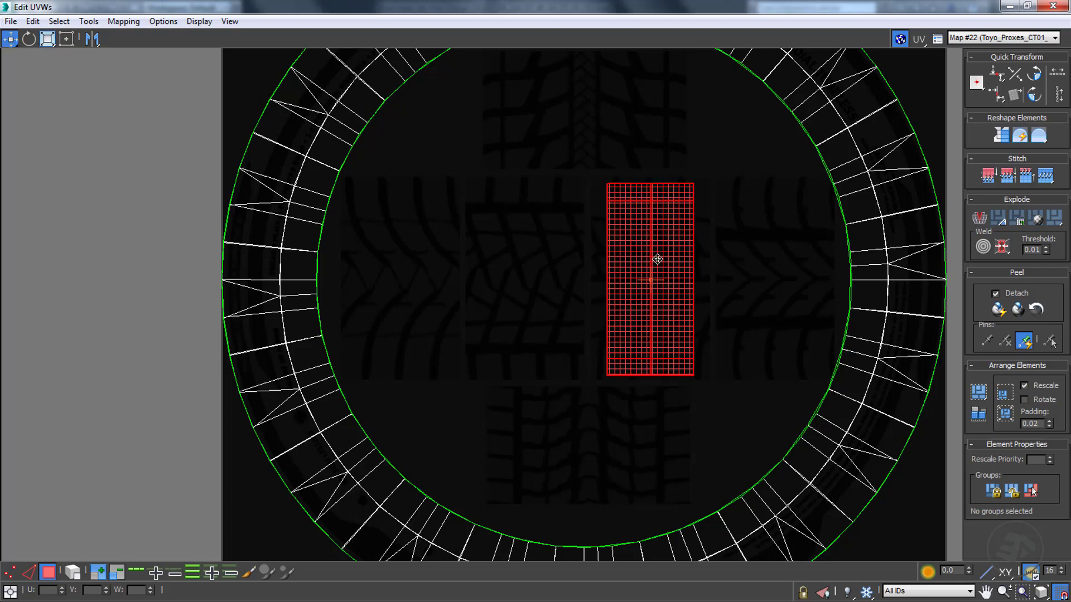
Scale the stacked block with the Freeform gizmo so its corners match the edges of the tread pattern.
click(66, 38)
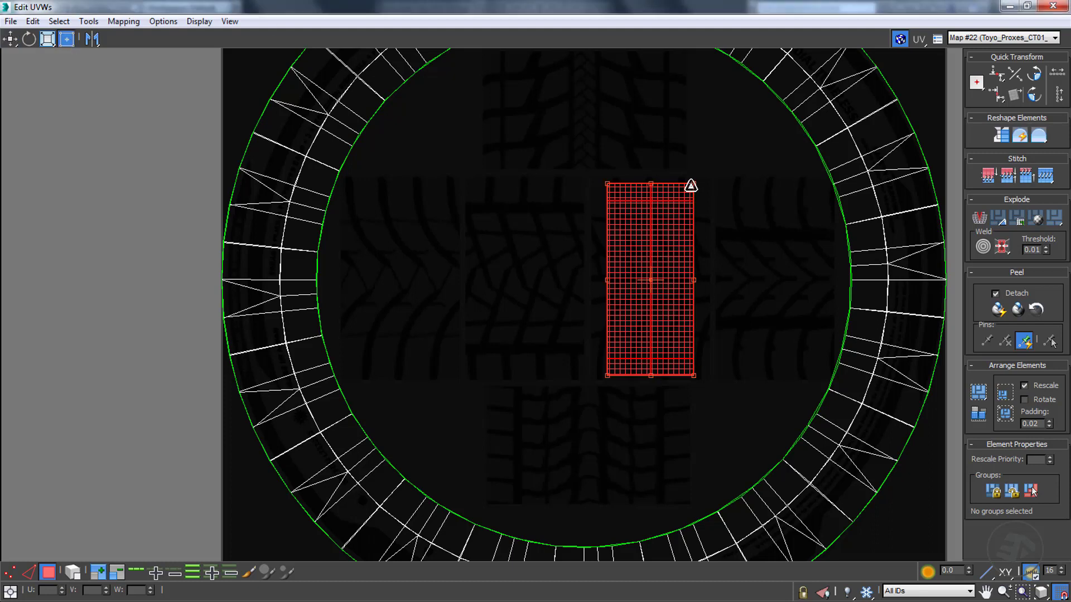
drag(691, 183, 706, 188)
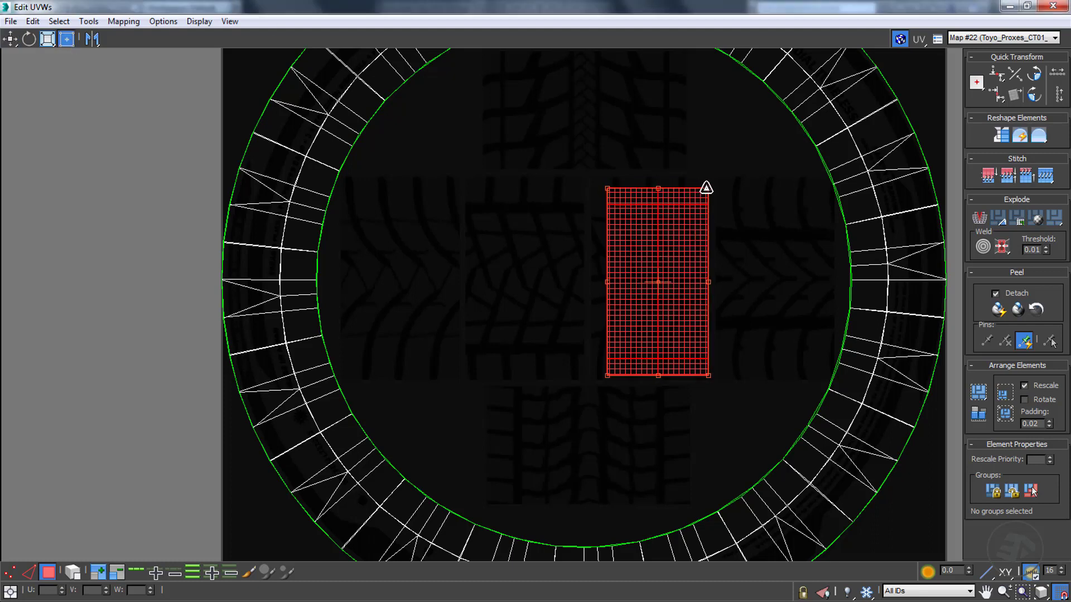
drag(607, 191, 595, 182)
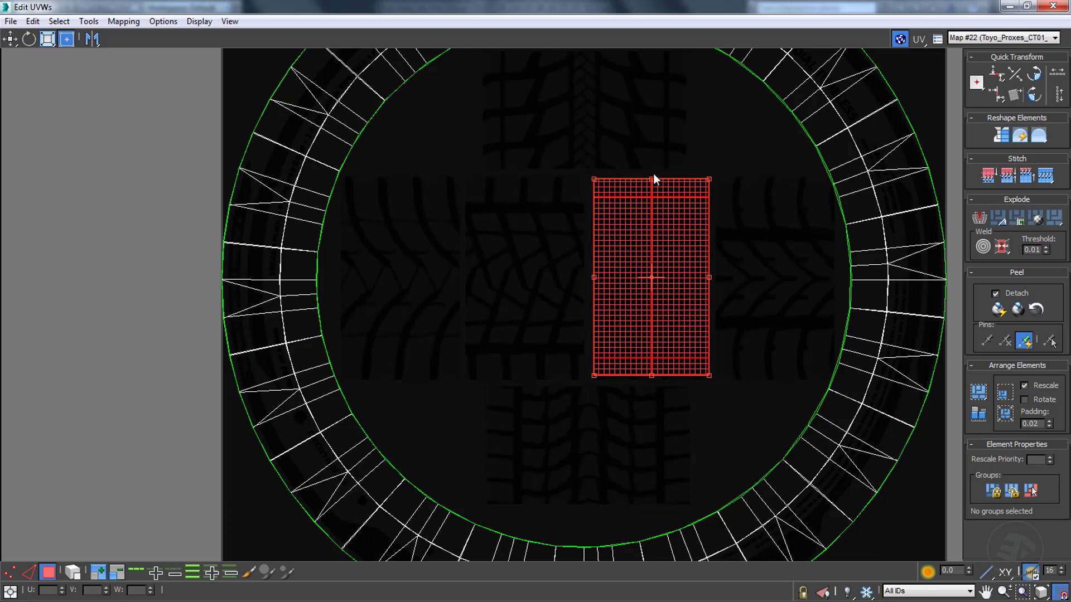
scroll(654, 179, up, 5)
mouse_move(810, 184)
mouse_down()
mouse_move(800, 199)
mouse_move(814, 181)
mouse_up()
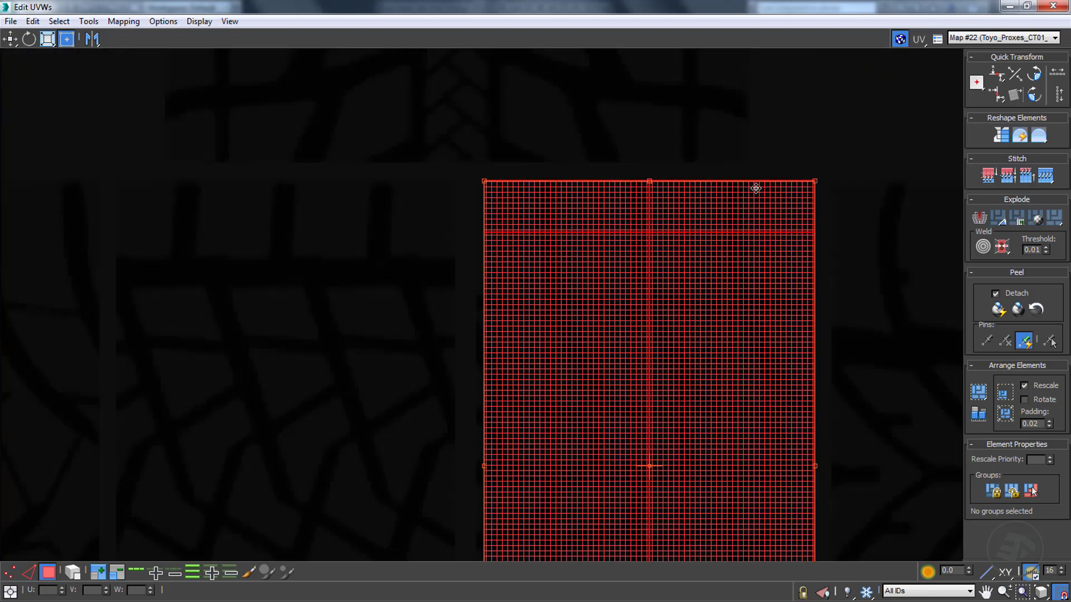
drag(484, 183, 479, 182)
scroll(614, 282, down, 2)
middle_drag(614, 282, 566, 139)
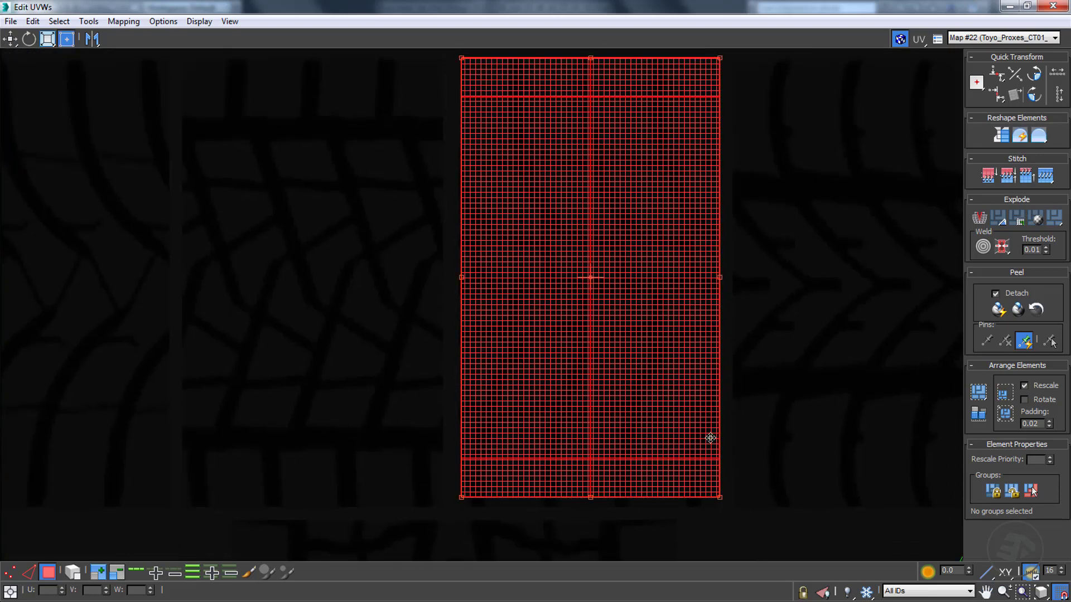
drag(717, 501, 717, 503)
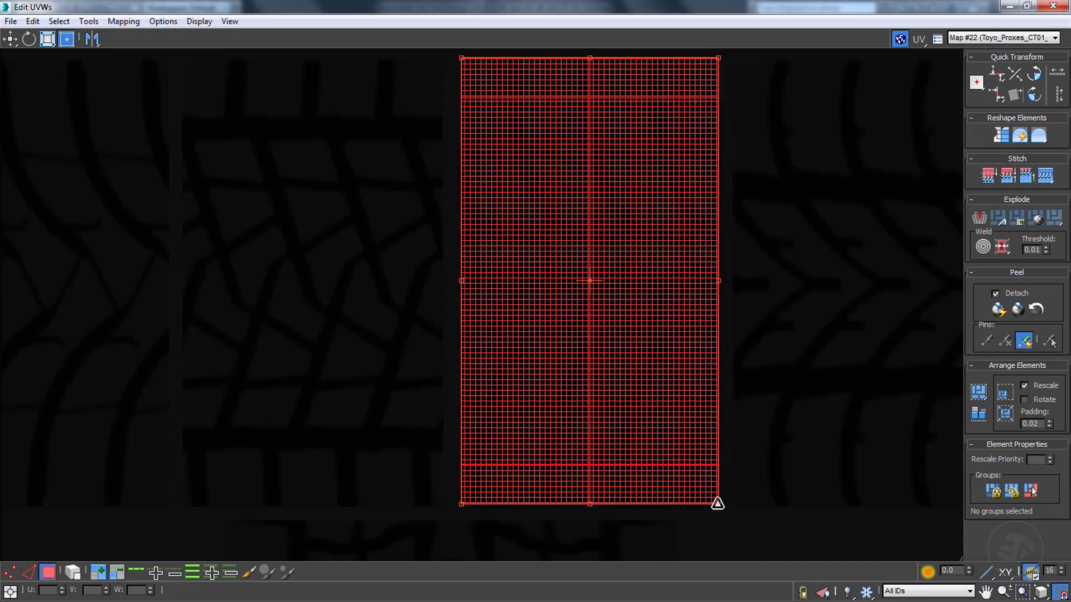
Deselect the tread block and inspect the tread pattern on the 3D tire from several angles.
click(799, 317)
scroll(794, 323, down, 2)
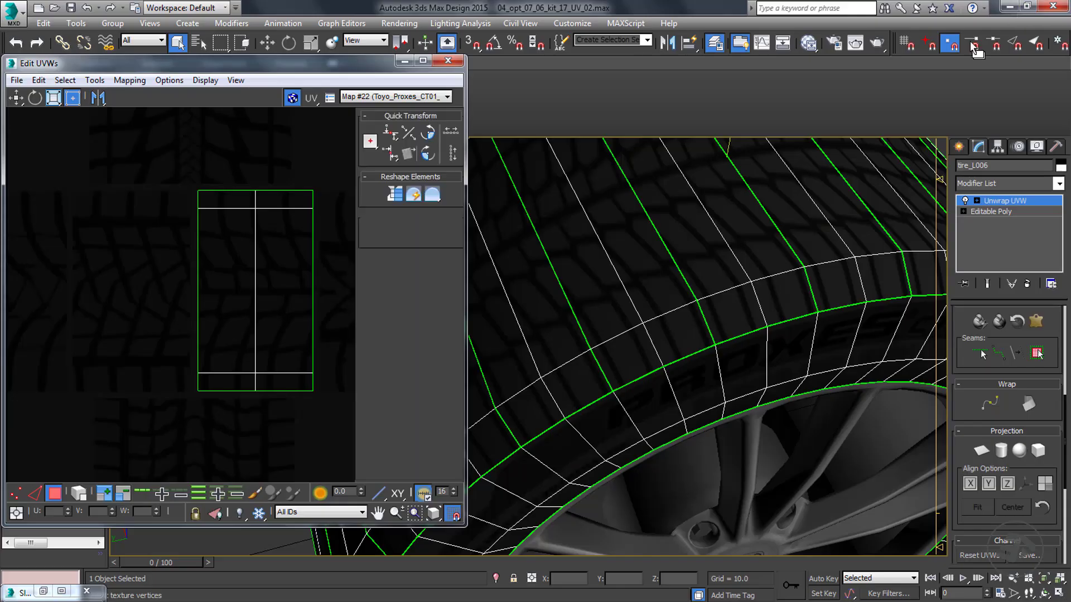
scroll(740, 300, down, 4)
alt+middle_drag(740, 300, 581, 351)
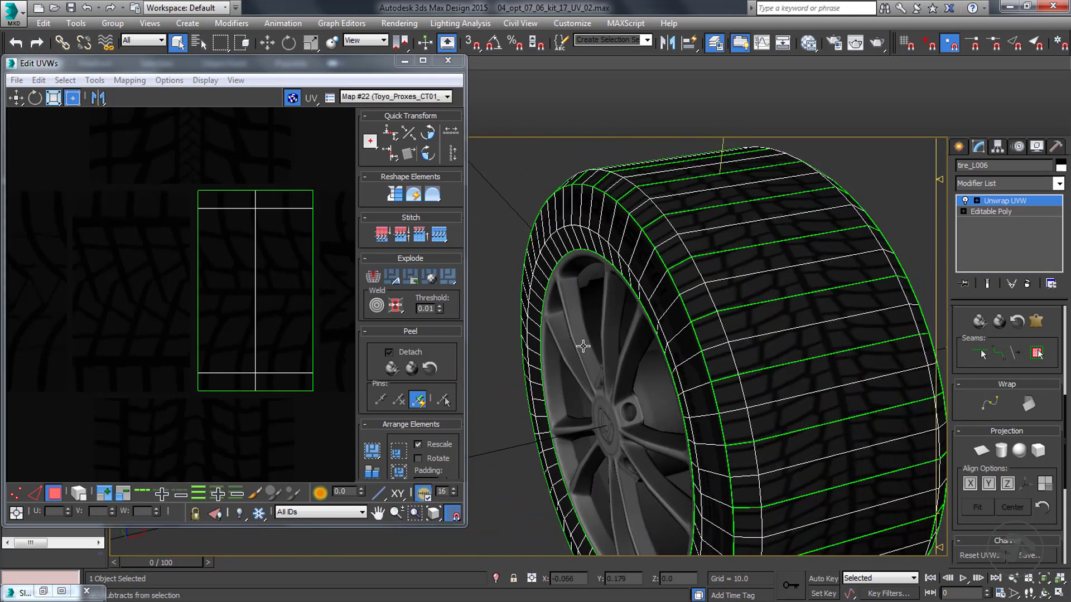
scroll(704, 376, down, 2)
alt+middle_drag(703, 376, 786, 411)
scroll(748, 322, up, 5)
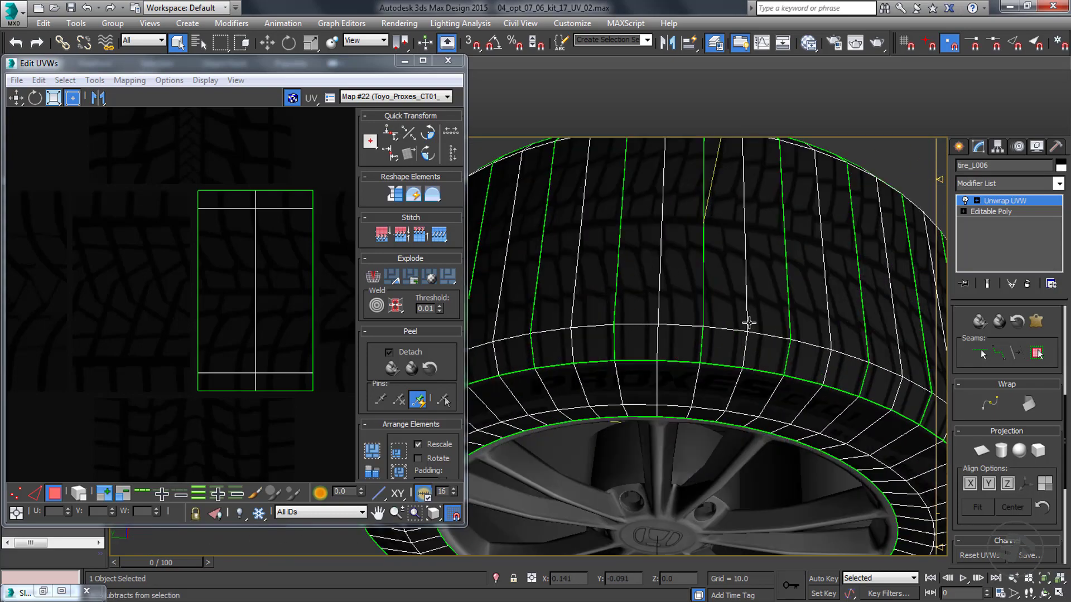
Try breaking off the left column of the stacked tread block and snapping it onto the right column.
alt+middle_drag(701, 355, 741, 376)
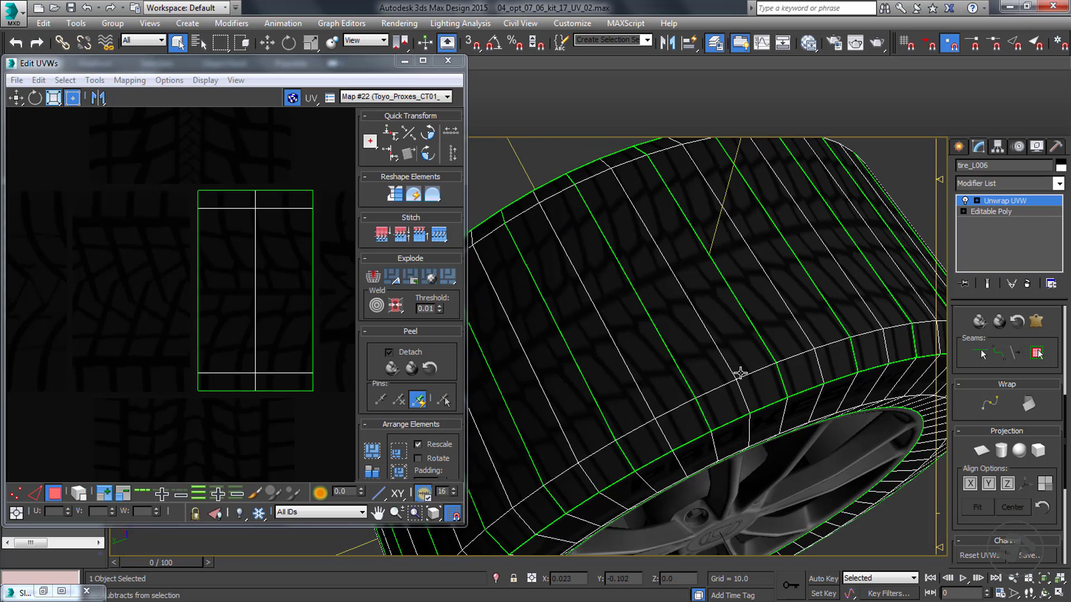
middle_drag(237, 383, 222, 357)
drag(138, 139, 223, 383)
right_click(202, 292)
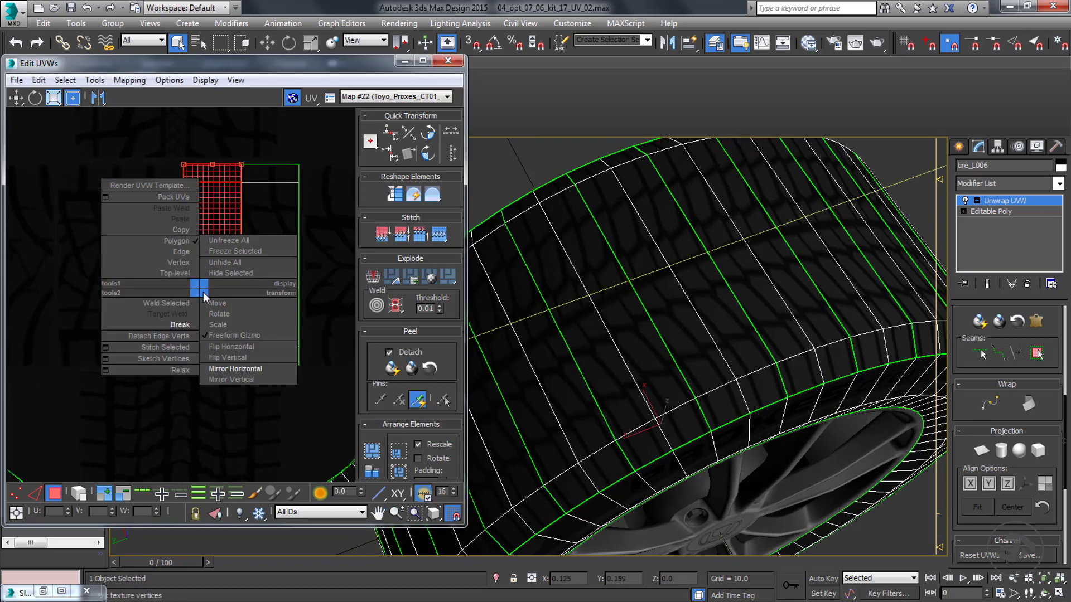
click(212, 277)
drag(212, 276, 170, 277)
click(16, 492)
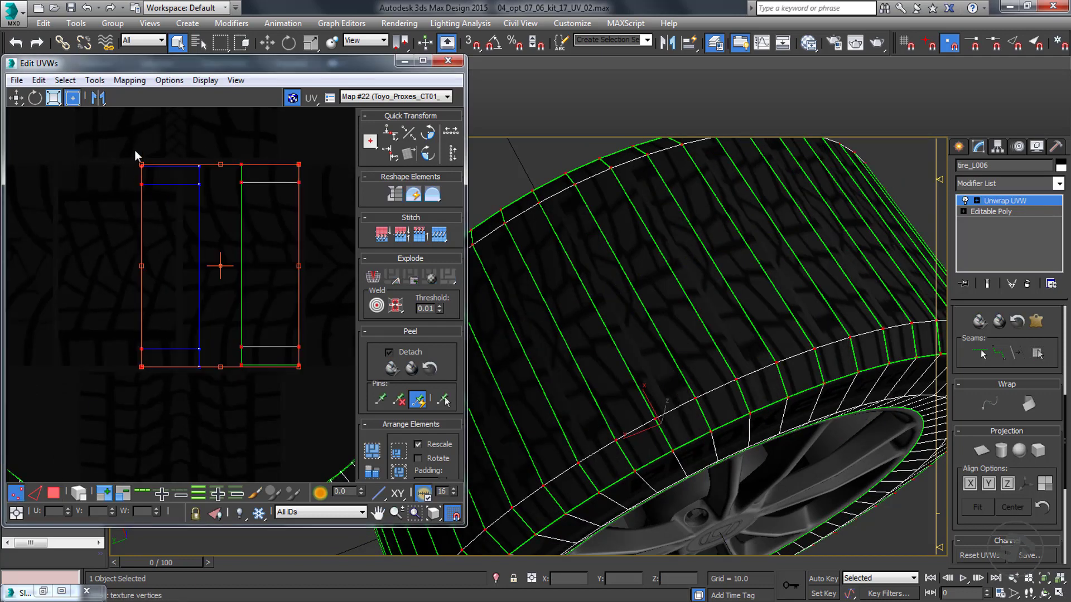
drag(217, 389, 217, 389)
drag(199, 348, 299, 345)
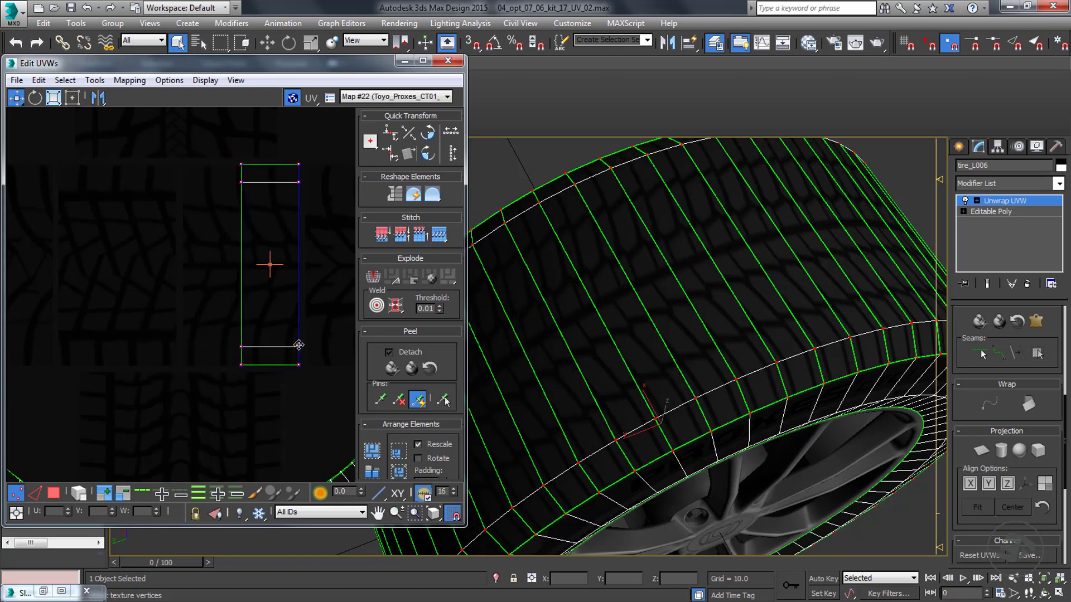
Try stretching the single-column stack across the tread pattern with the Freeform gizmo, and undo back to the two-column block.
click(73, 98)
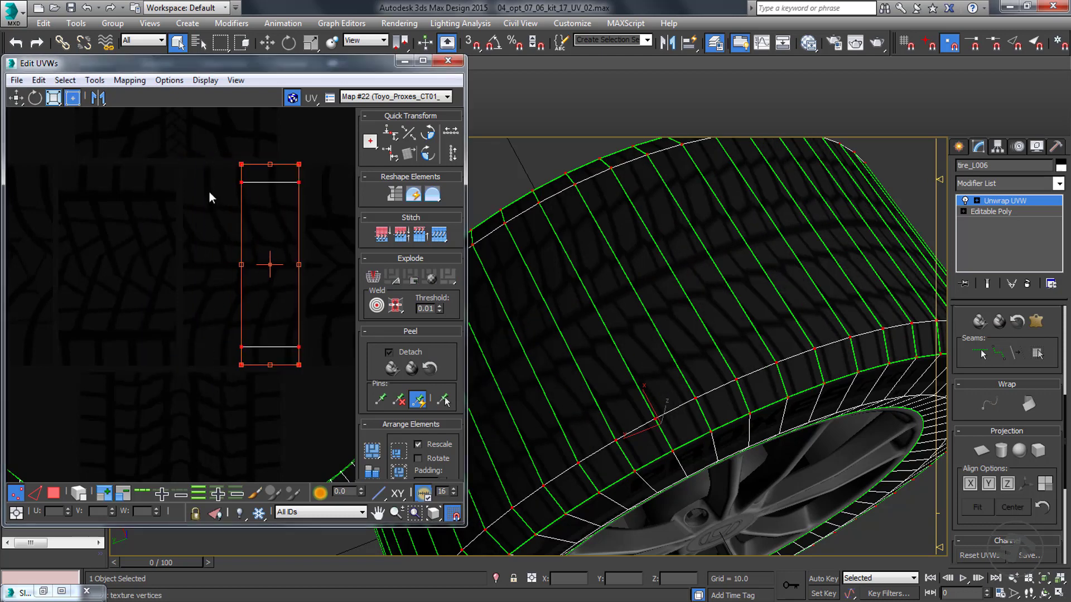
drag(238, 163, 191, 166)
key(ctrl+z)
key(ctrl+z)
key(ctrl+z)
key(ctrl+z)
key(ctrl+z)
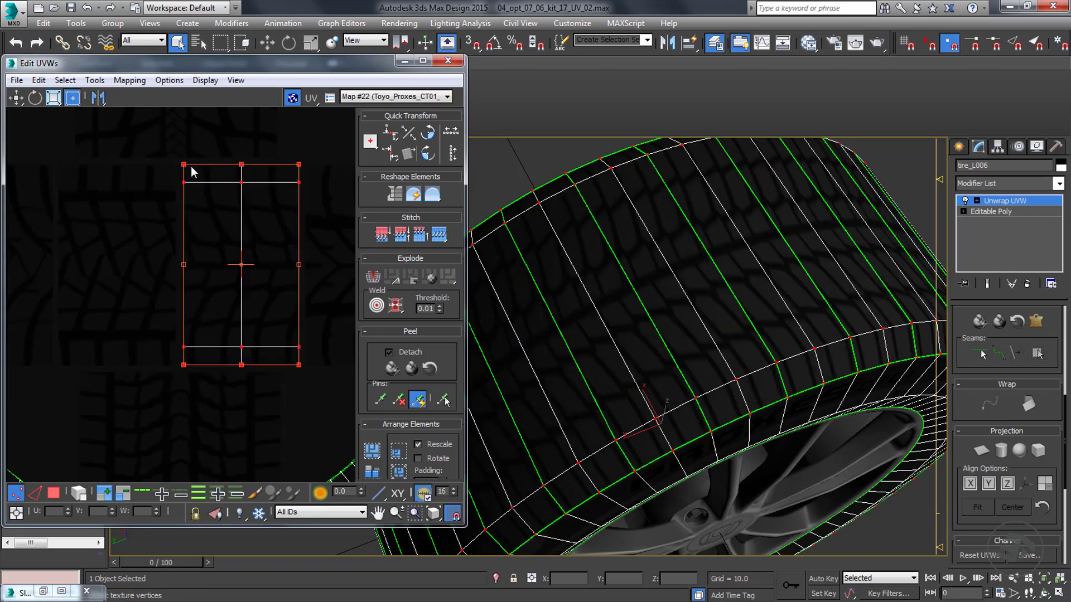
Deselect the tread block and examine close up how the tread pattern repeats across the tire's segments.
click(130, 271)
alt+middle_drag(626, 317, 519, 295)
scroll(520, 294, down, 4)
scroll(620, 338, up, 5)
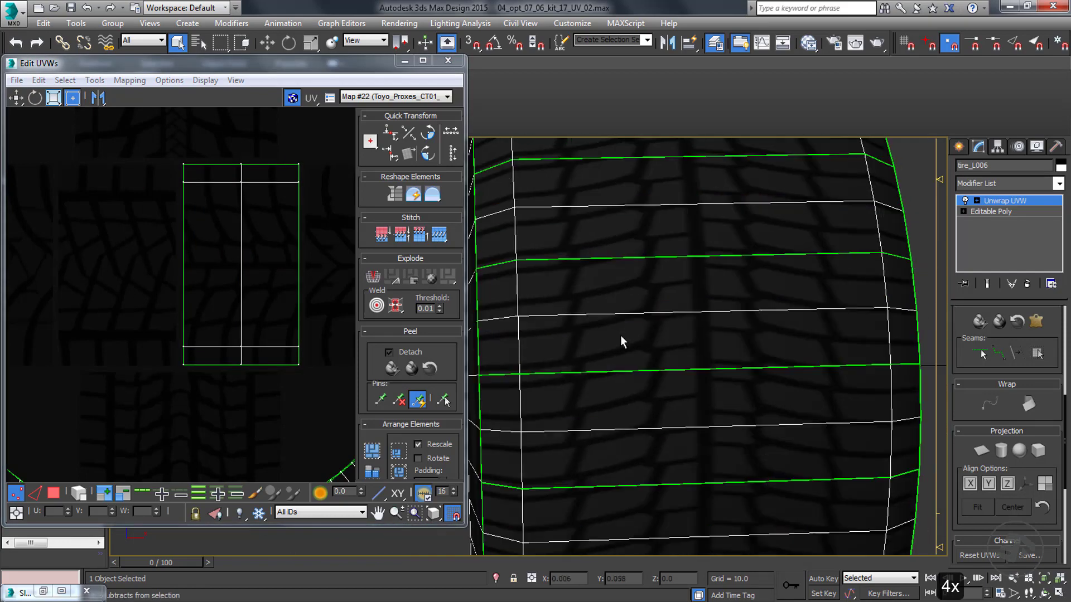
scroll(600, 367, down, 5)
alt+middle_drag(620, 338, 827, 349)
scroll(661, 386, up, 5)
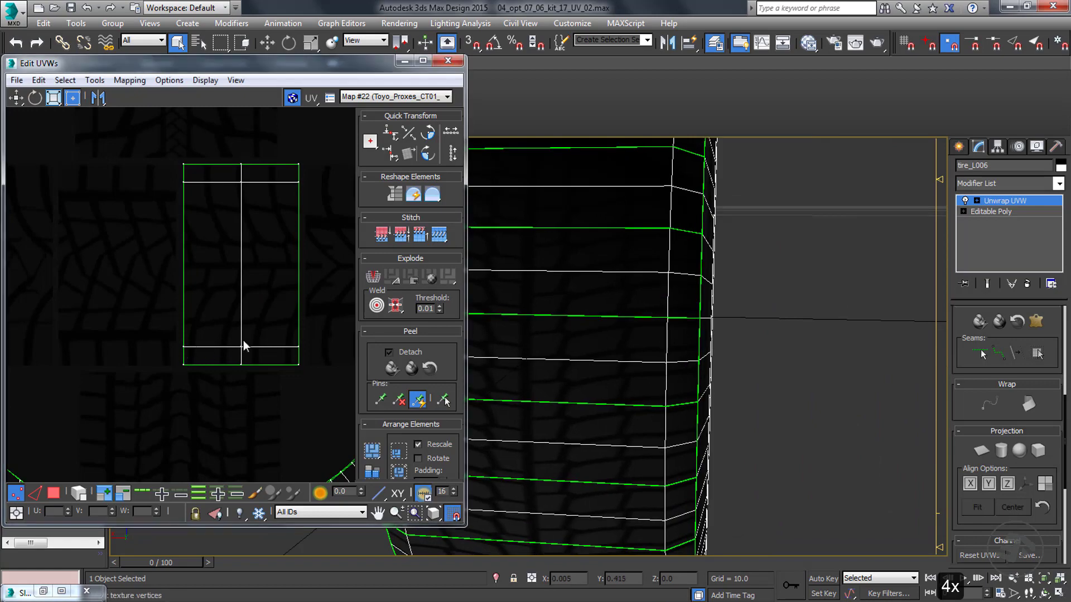
View the whole tire at an angle and make a test render of its tread, closing the render window.
scroll(239, 340, down, 3)
middle_drag(46, 359, 74, 349)
alt+middle_drag(725, 357, 591, 479)
scroll(540, 366, down, 3)
alt+middle_drag(650, 238, 650, 300)
key(shift+q)
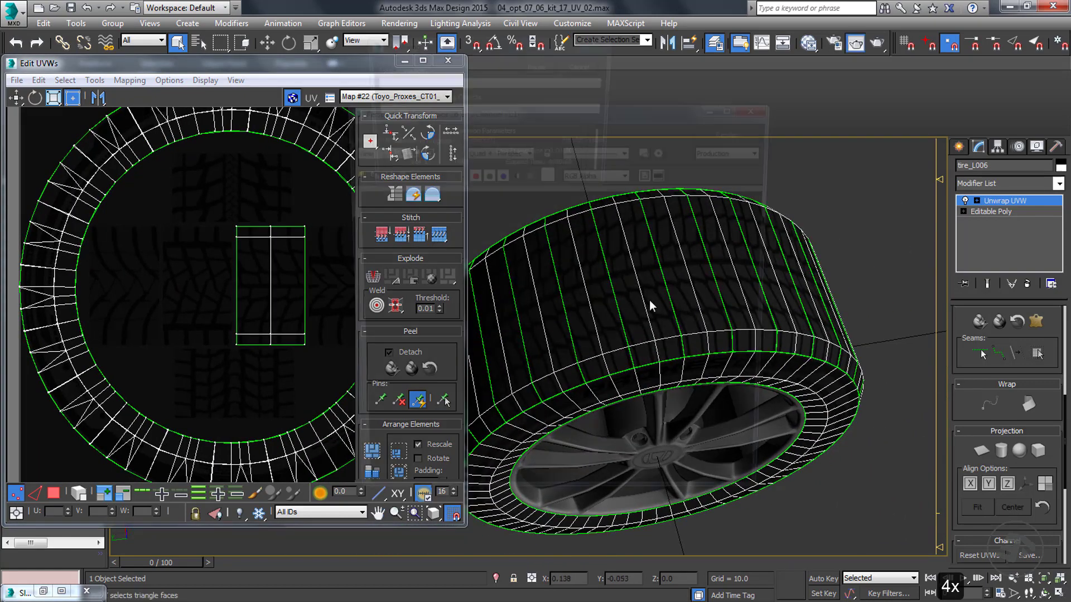
click(761, 105)
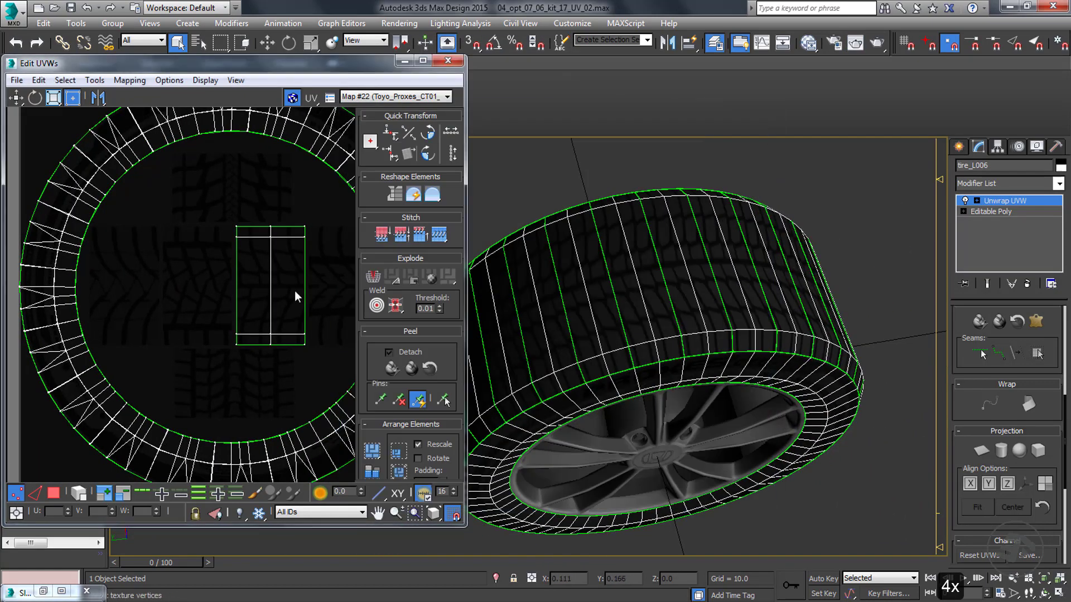
Select all faces of the stacked tread block and apply a cylindrical projection aligned to the X axis.
key(3)
drag(315, 364, 228, 219)
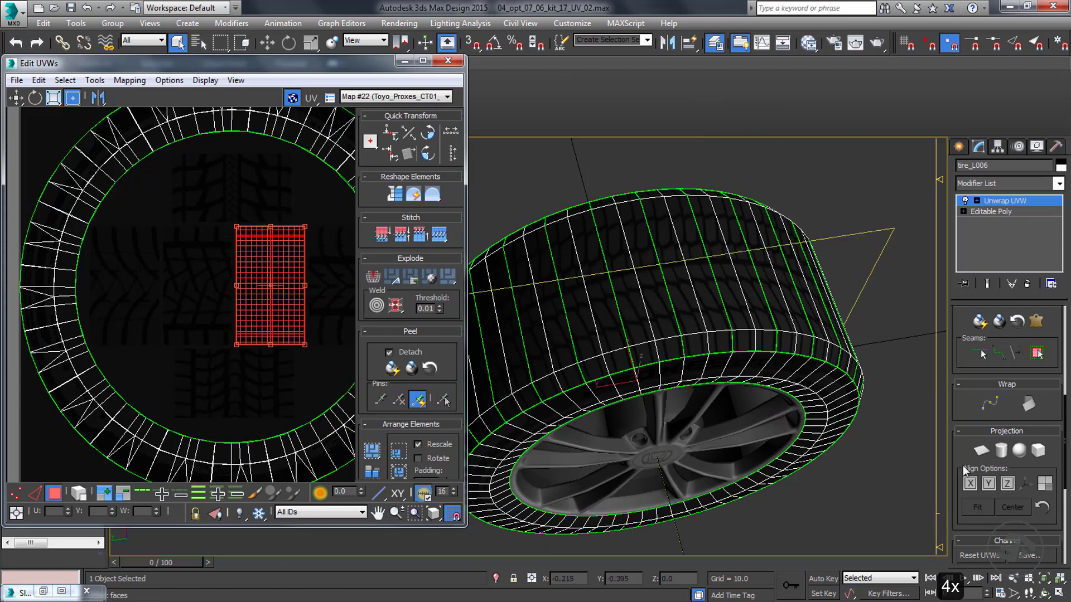
click(1000, 450)
click(988, 484)
click(969, 484)
middle_drag(89, 299, 69, 279)
scroll(248, 326, down, 3)
click(1000, 450)
Stretch the projected tread into a long, low strip with the Freeform gizmo and move it below the texture in the maximized UV editor.
middle_drag(352, 313, 185, 308)
scroll(185, 308, down, 4)
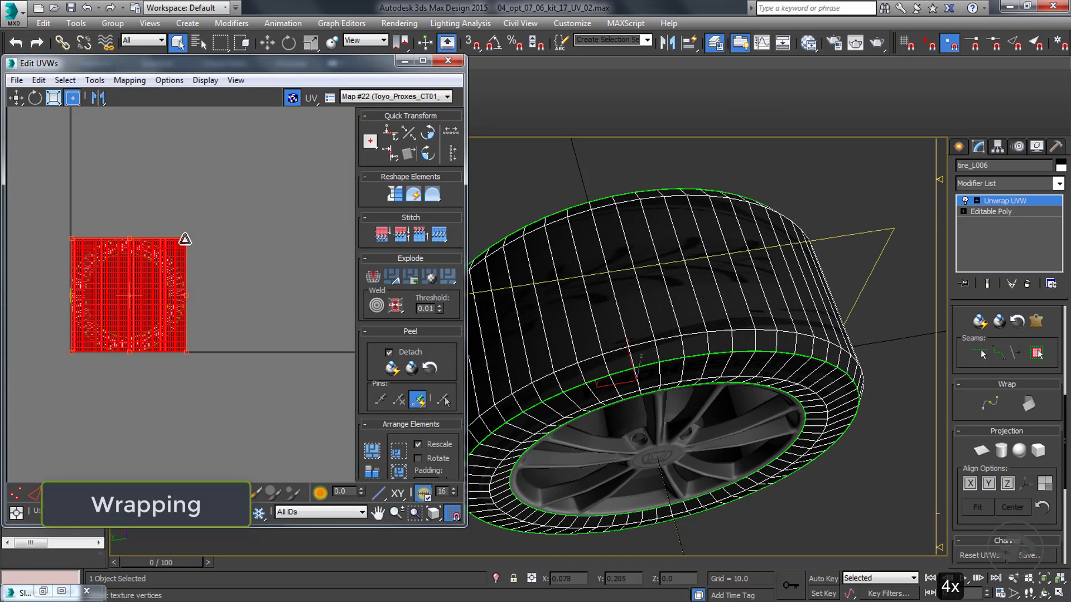
drag(185, 240, 338, 321)
click(420, 61)
drag(532, 301, 534, 366)
Select alternating three-column groups of faces along the tread strip, working leftward from near its right end.
scroll(633, 380, up, 6)
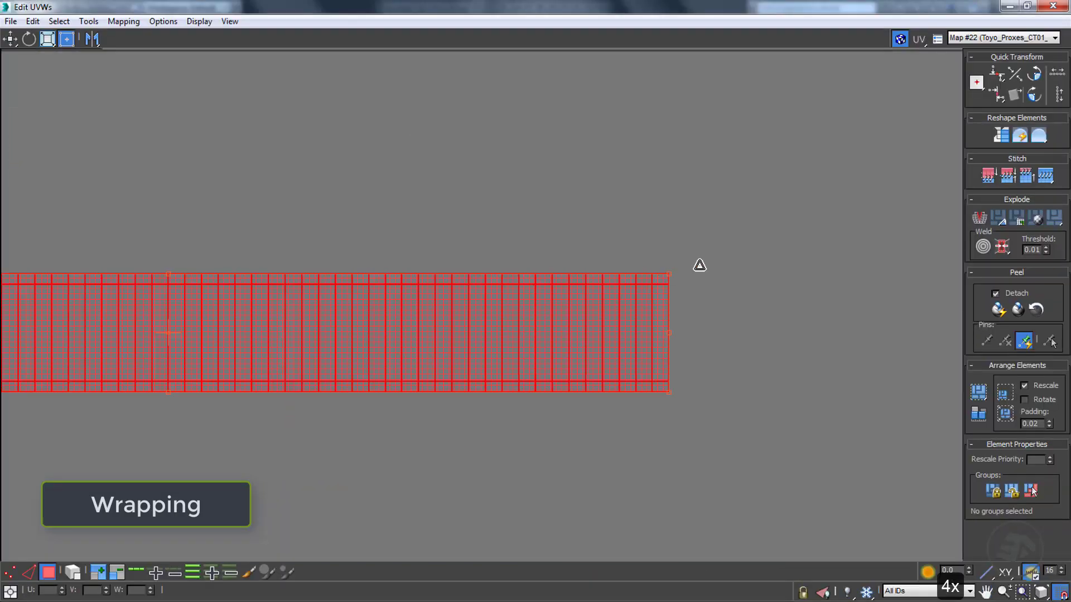
middle_drag(698, 266, 819, 259)
click(819, 259)
drag(708, 393, 747, 262)
right_click(731, 329)
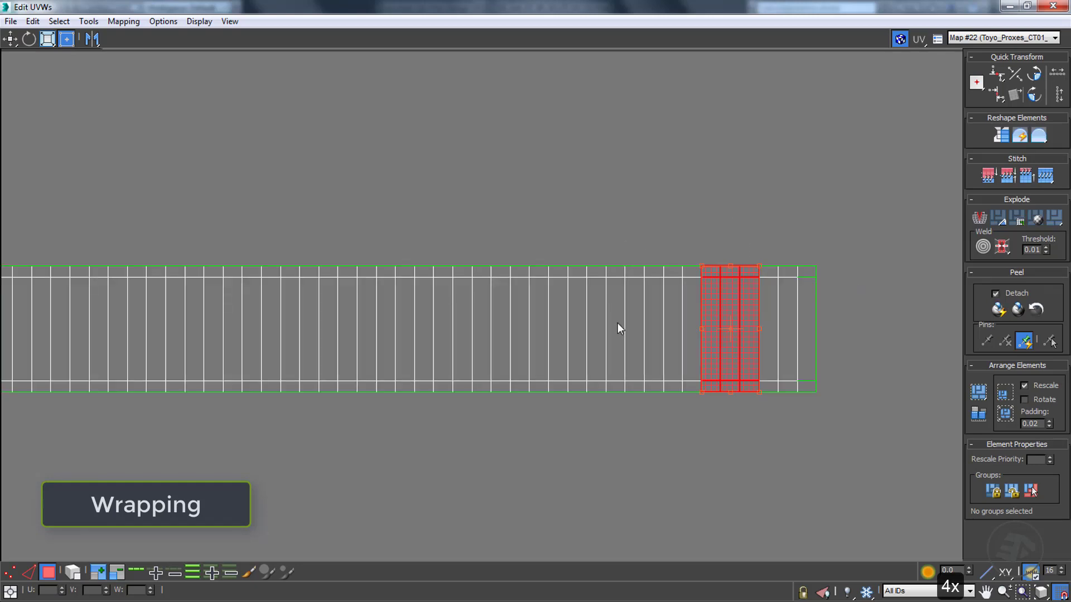
ctrl+drag(478, 410, 478, 412)
ctrl+drag(407, 246, 363, 407)
middle_drag(363, 335, 590, 269)
ctrl+drag(514, 184, 478, 346)
ctrl+drag(366, 341, 367, 342)
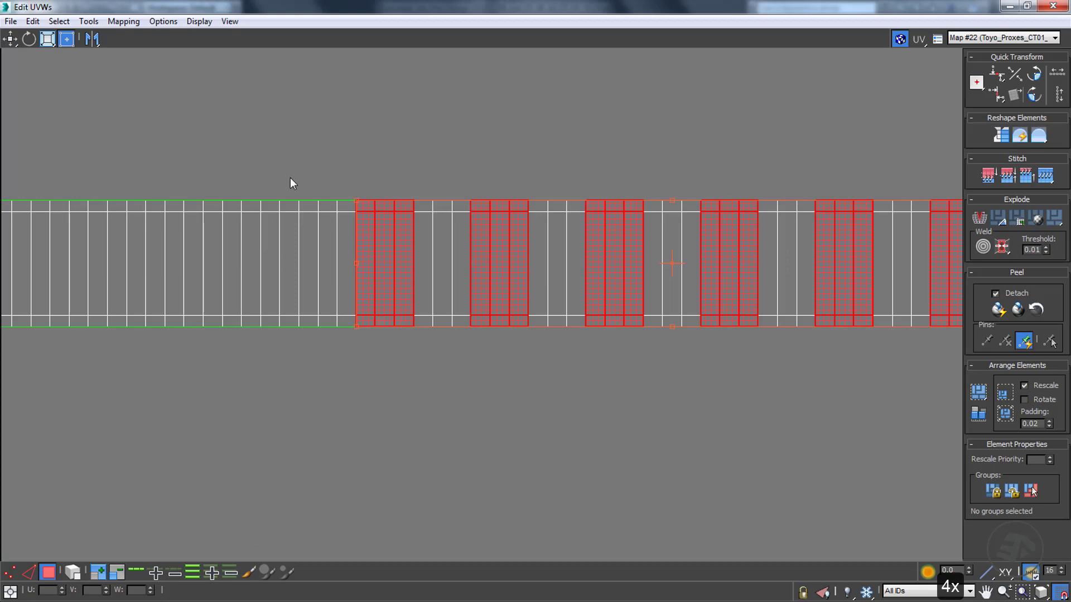
Extend the alternating three-column selection to the strip's left end, break it off and move it above the remaining segments.
ctrl+drag(290, 177, 254, 337)
middle_drag(279, 277, 562, 251)
ctrl+drag(455, 164, 421, 312)
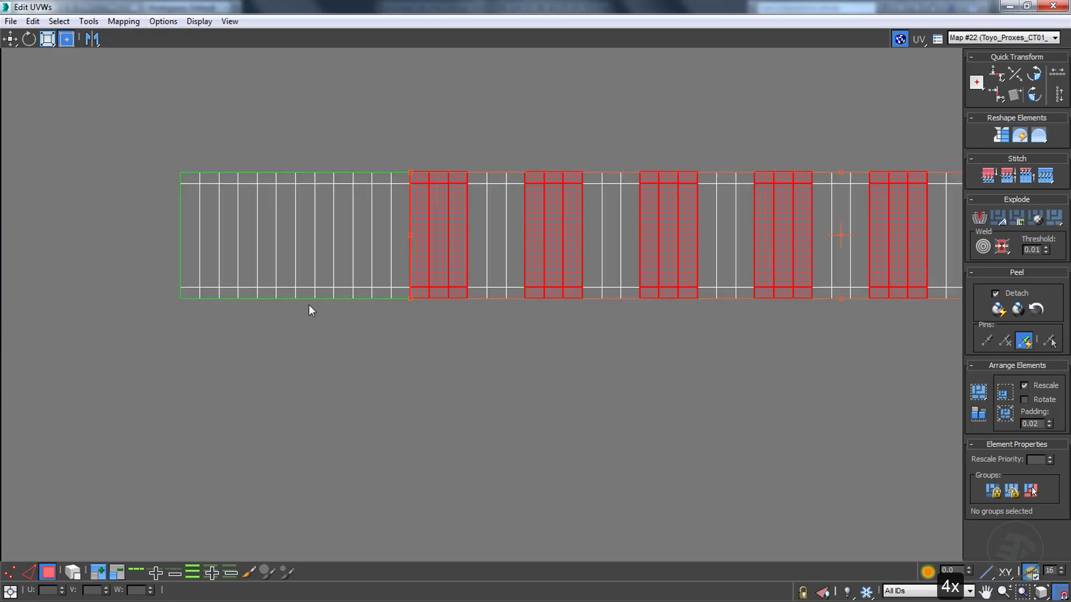
ctrl+drag(309, 305, 308, 310)
ctrl+drag(229, 163, 187, 320)
scroll(179, 297, down, 3)
right_click(602, 264)
click(582, 301)
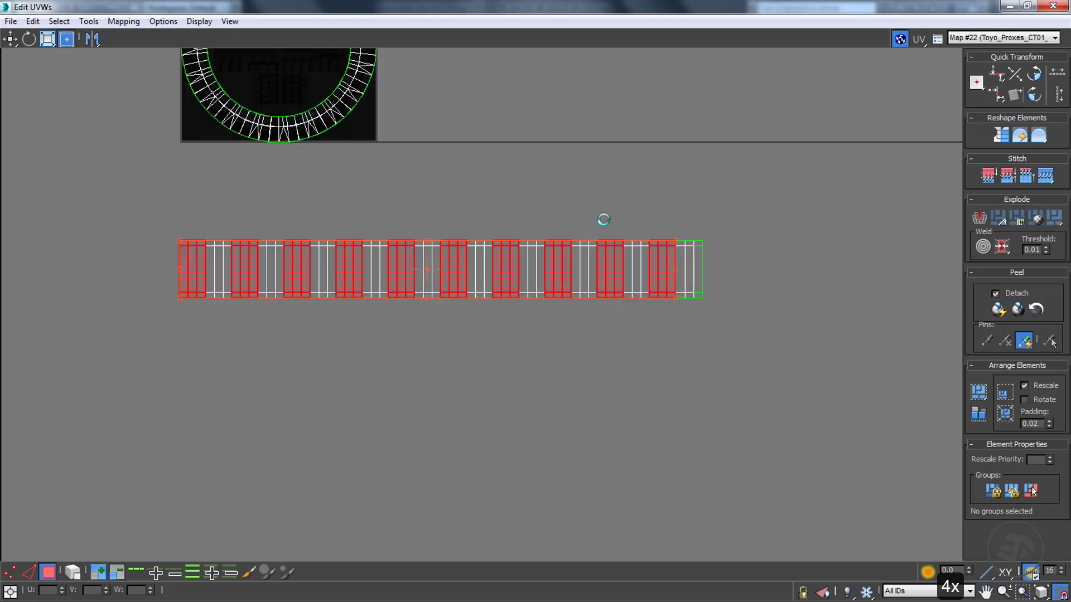
drag(604, 268, 603, 186)
In vertex mode, start stacking the tread segments from the right end, snapping the stack alternately onto the lower and upper row.
middle_drag(444, 304, 430, 332)
key(1)
scroll(657, 271, up, 3)
drag(697, 338, 627, 90)
key(w)
drag(641, 209, 611, 248)
drag(562, 387, 559, 69)
drag(508, 207, 397, 202)
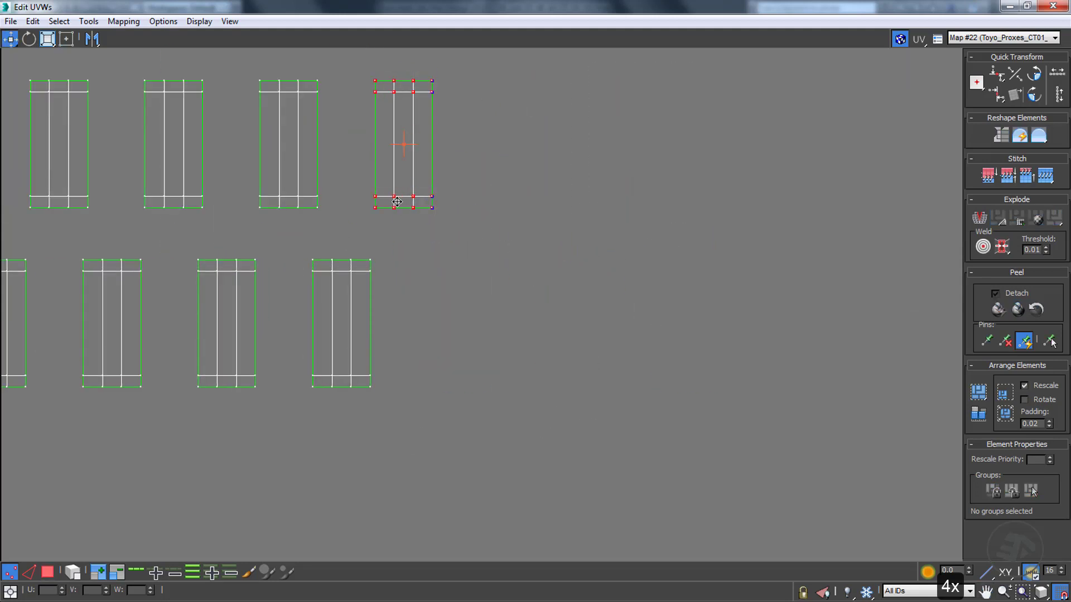
drag(432, 77, 370, 256)
drag(334, 385, 280, 205)
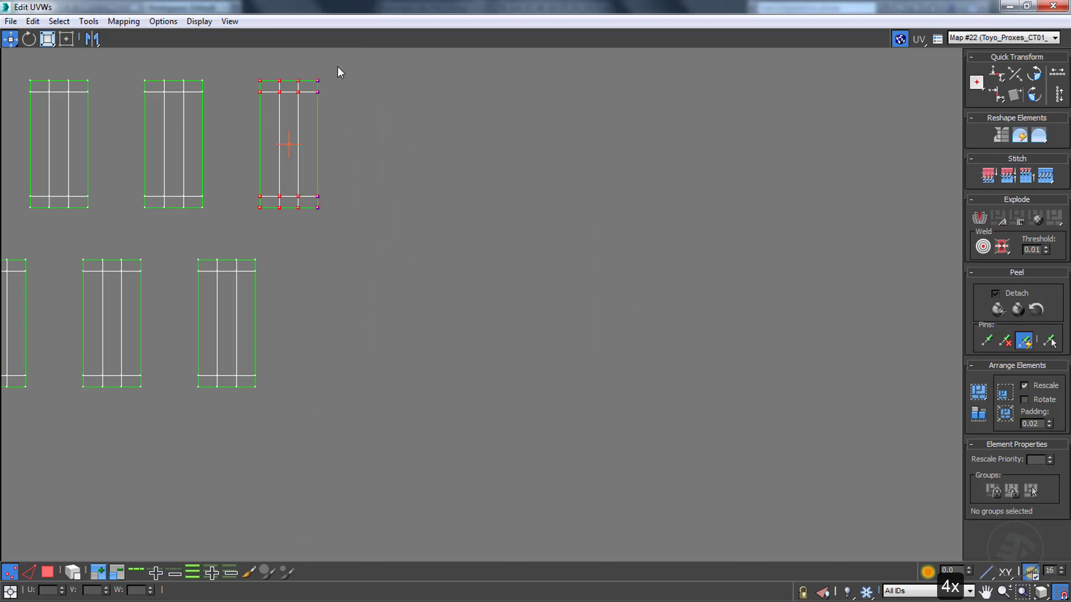
Continue snapping the stack leftward between both rows until all three-column tread segments overlap in one block.
drag(339, 71, 277, 251)
drag(257, 262, 142, 262)
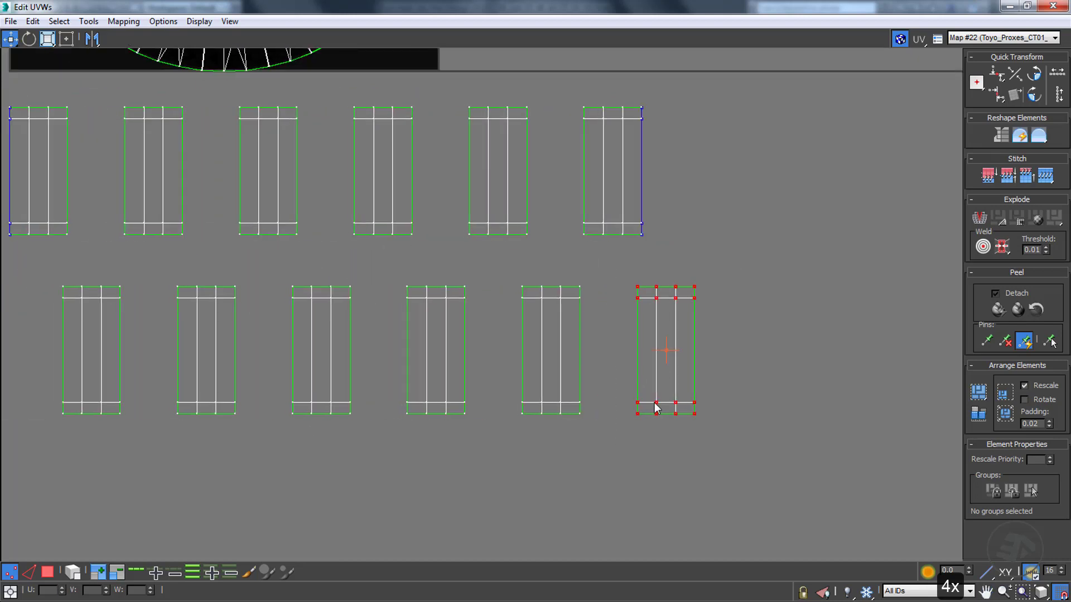
drag(657, 408, 541, 402)
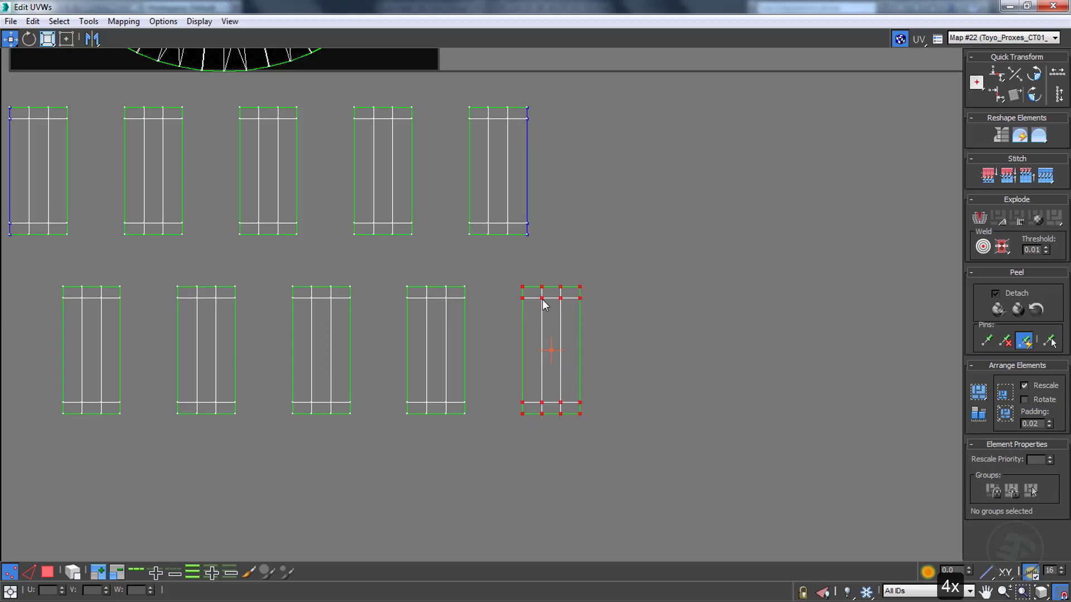
drag(544, 303, 489, 130)
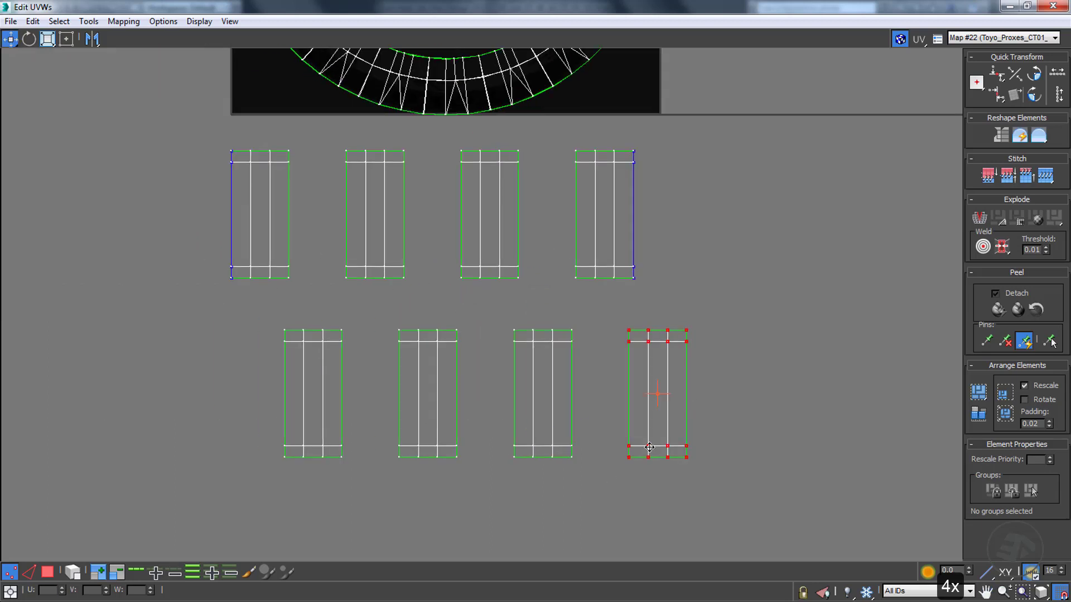
drag(649, 448, 242, 257)
Select all faces of the three-column block and move it over the third tread pattern in the texture's middle row.
middle_drag(336, 149, 455, 283)
key(3)
middle_drag(444, 424, 435, 502)
drag(354, 479, 570, 183)
middle_drag(570, 183, 502, 359)
drag(515, 335, 524, 322)
scroll(523, 323, up, 3)
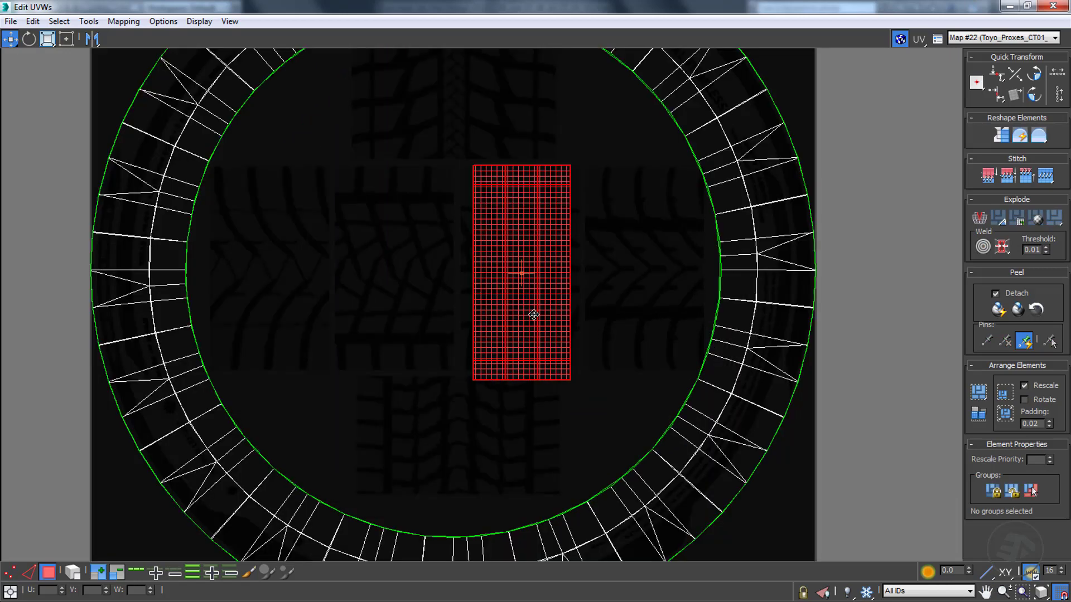
Scale the three-column block with the Freeform gizmo to fit the tread pattern's height and narrow it to the repeating part.
click(66, 38)
drag(570, 380, 577, 366)
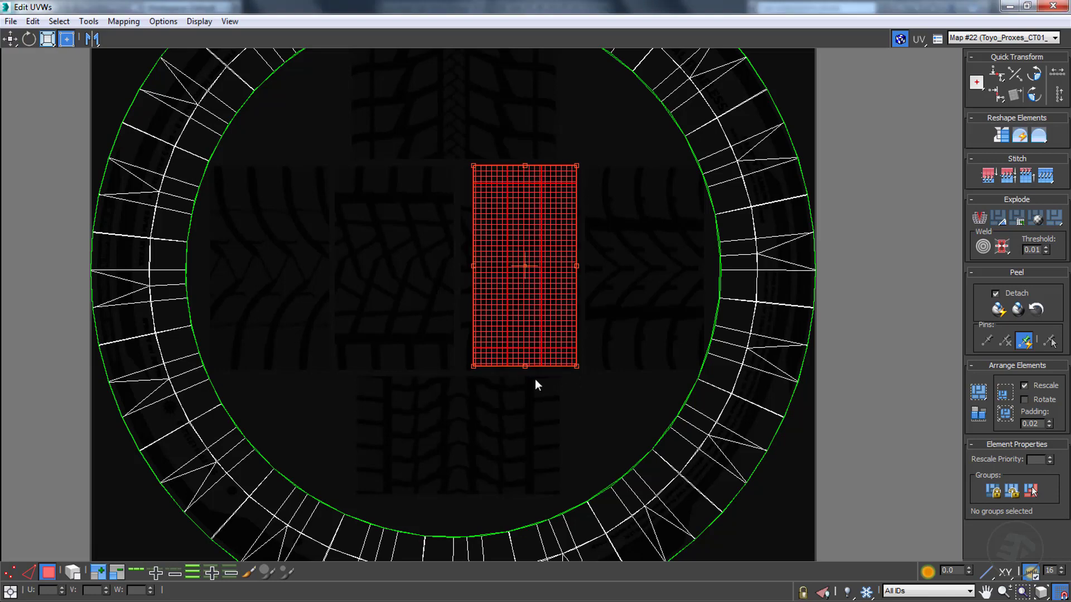
scroll(483, 368, up, 6)
drag(455, 366, 430, 373)
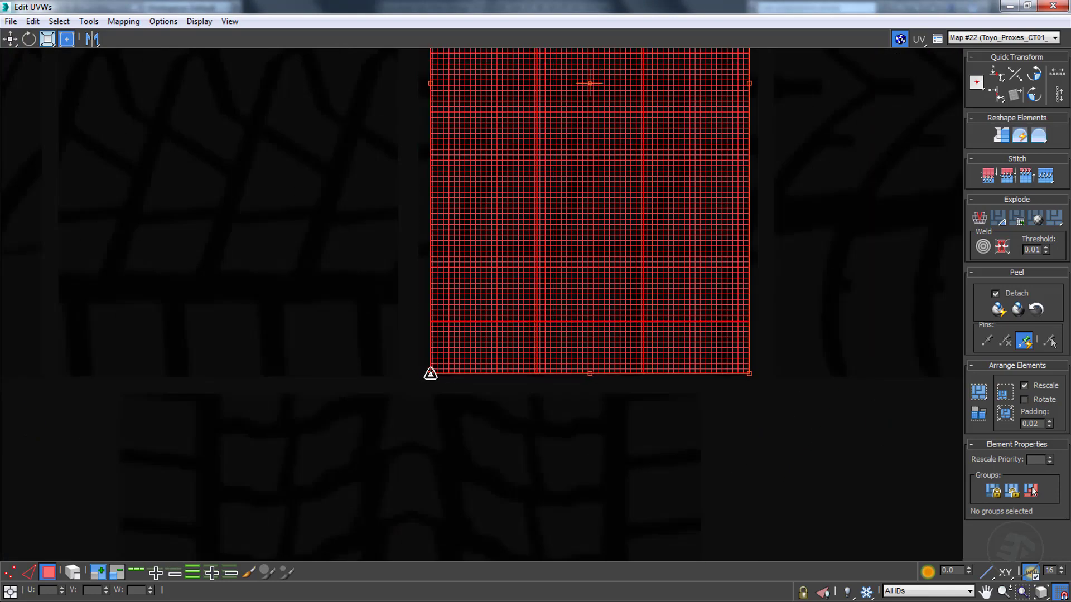
drag(749, 373, 705, 374)
In vertex mode, fine-tune the block's upper and lower corners so its side edges cut the tread grooves at matching points.
key(1)
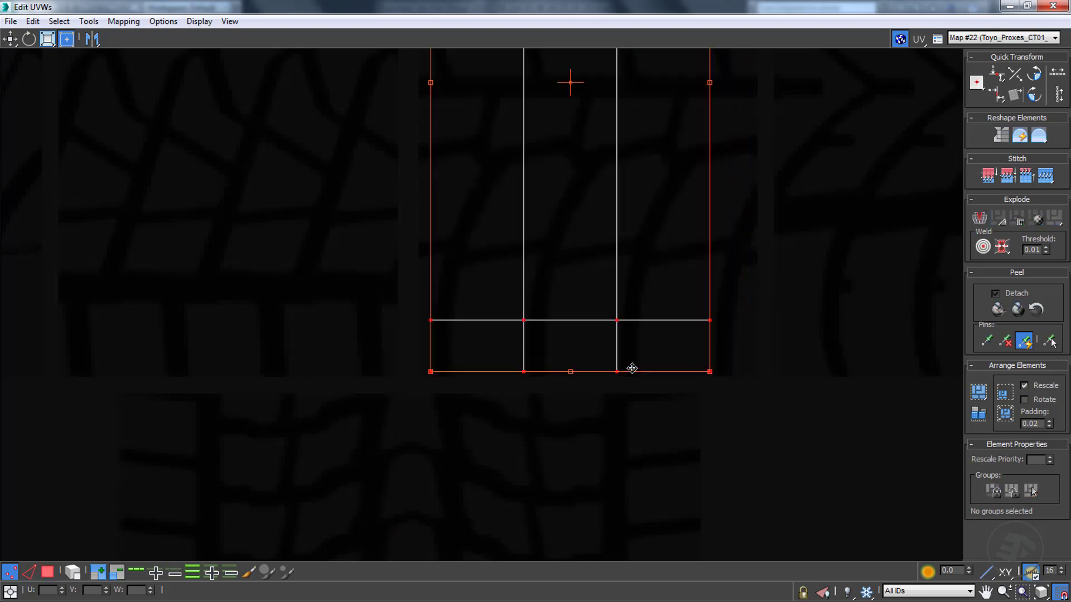
middle_drag(601, 401, 592, 442)
scroll(576, 446, down, 3)
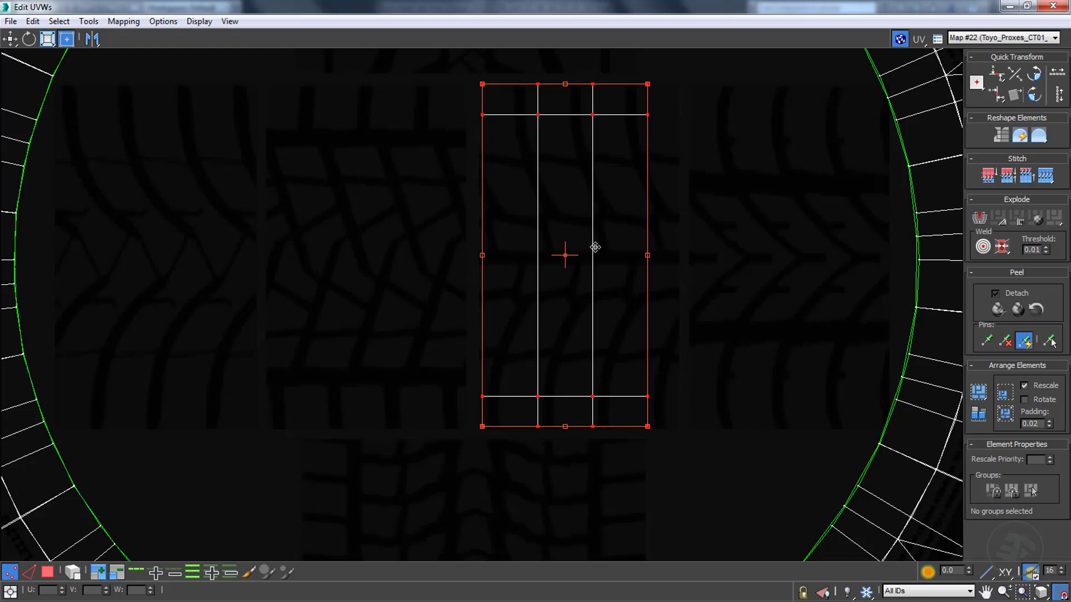
drag(482, 84, 487, 86)
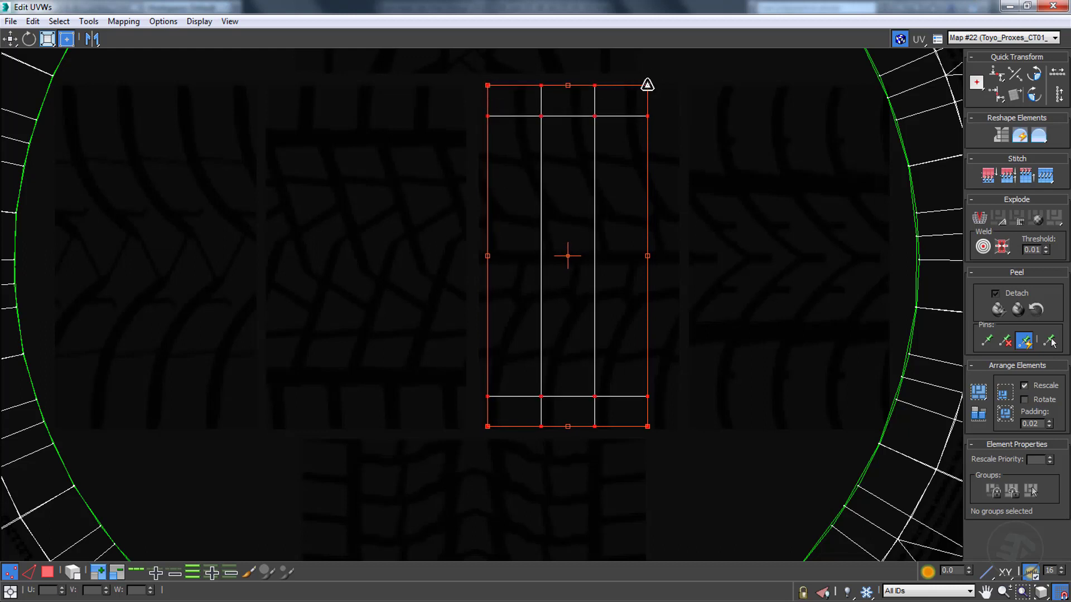
drag(647, 85, 654, 84)
scroll(491, 416, up, 4)
drag(473, 445, 462, 450)
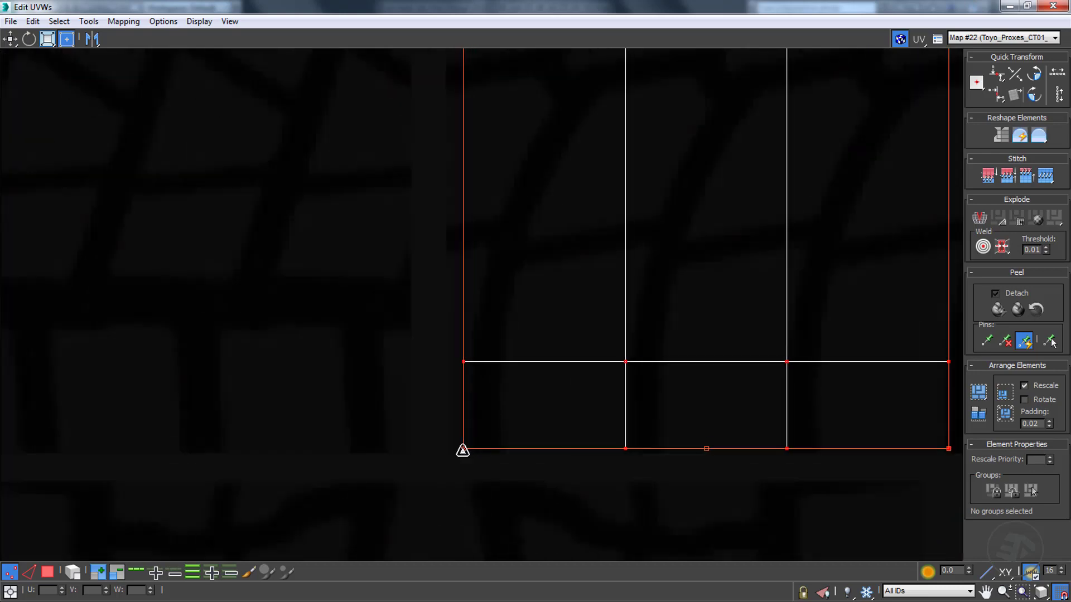
scroll(462, 450, down, 3)
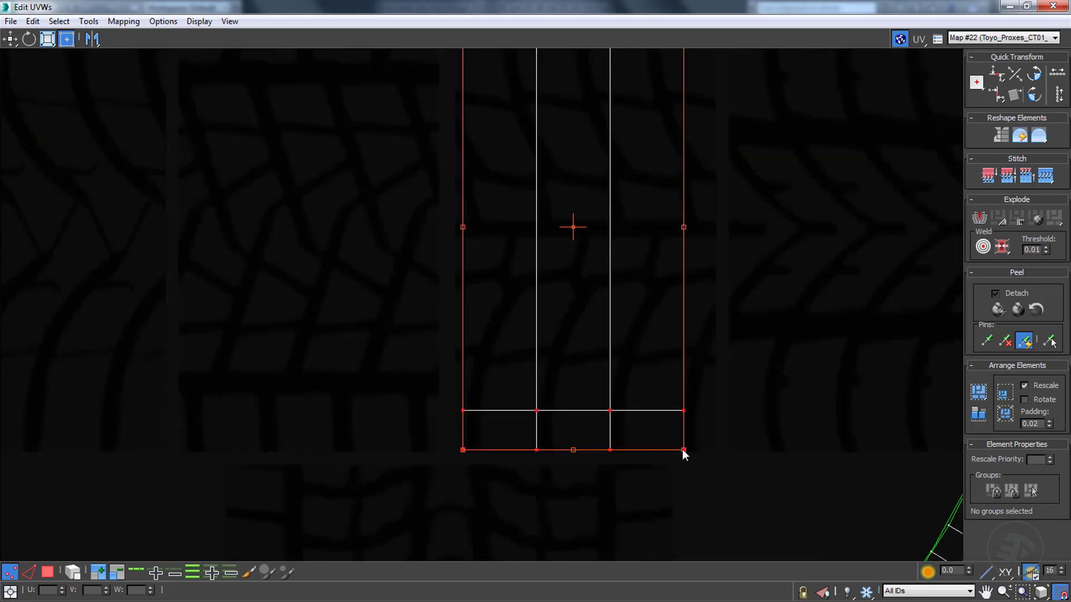
drag(682, 450, 676, 449)
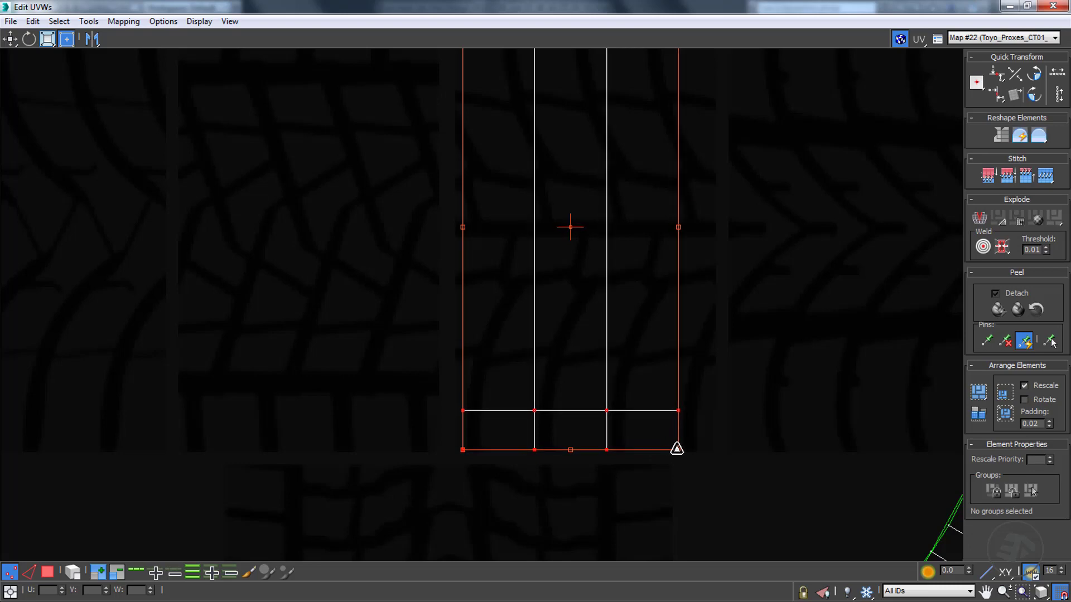
Check the block's upper and lower edges against the tread grooves, deselect it and restore the UV editor to its smaller window.
scroll(655, 209, down, 3)
scroll(606, 260, up, 4)
scroll(703, 427, down, 4)
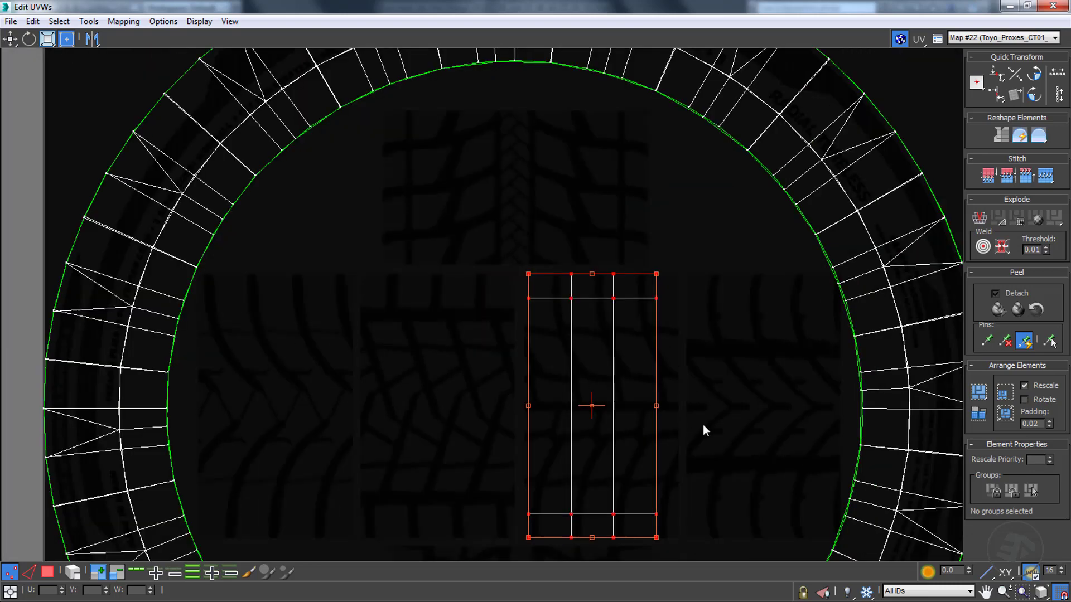
scroll(538, 238, up, 4)
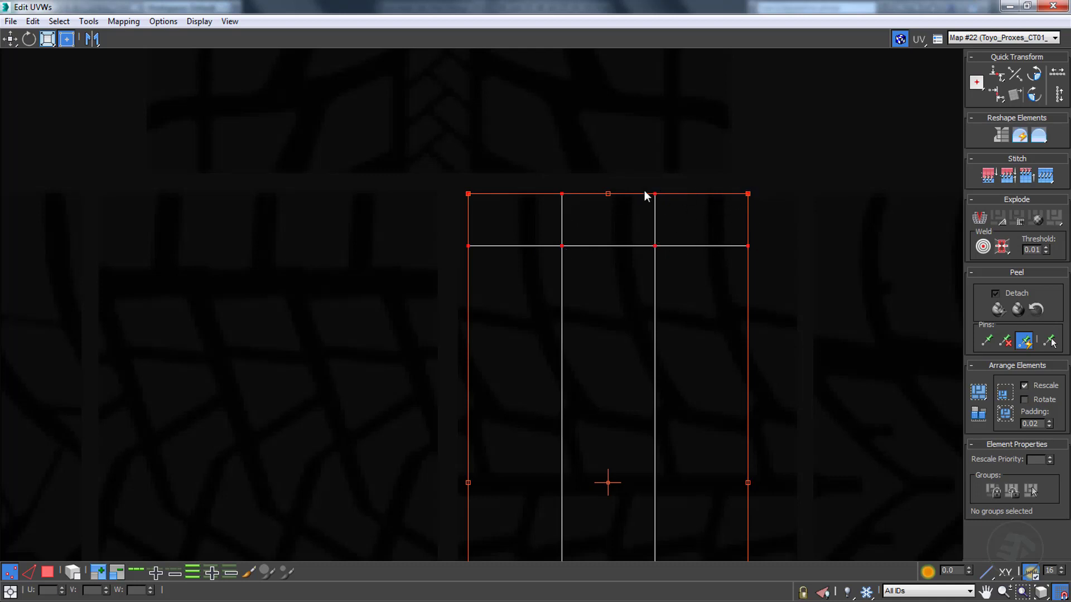
middle_drag(579, 351, 550, 212)
scroll(546, 323, up, 3)
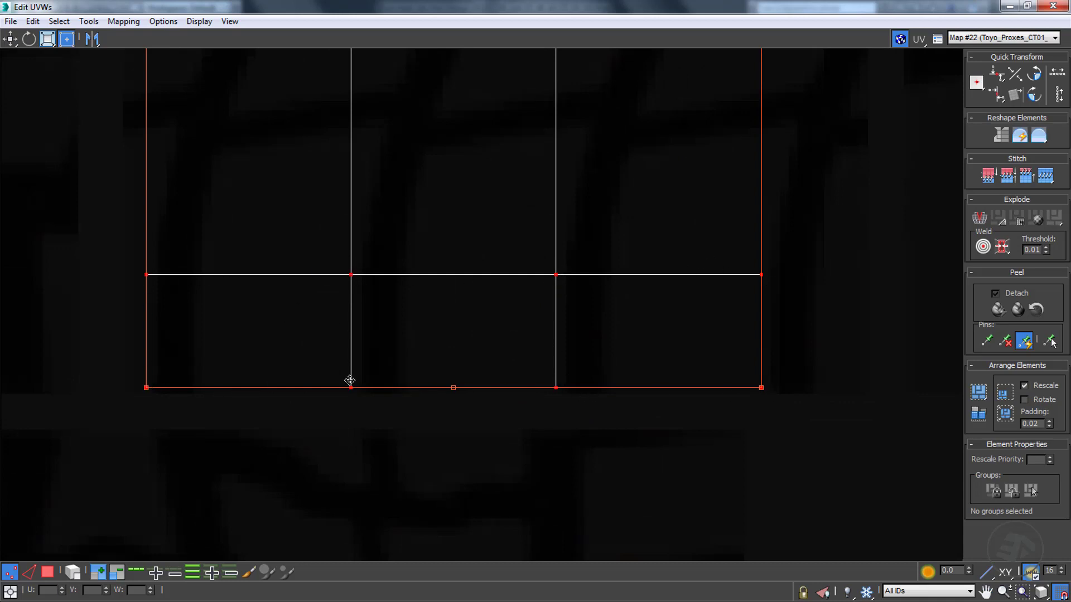
click(857, 243)
click(1027, 6)
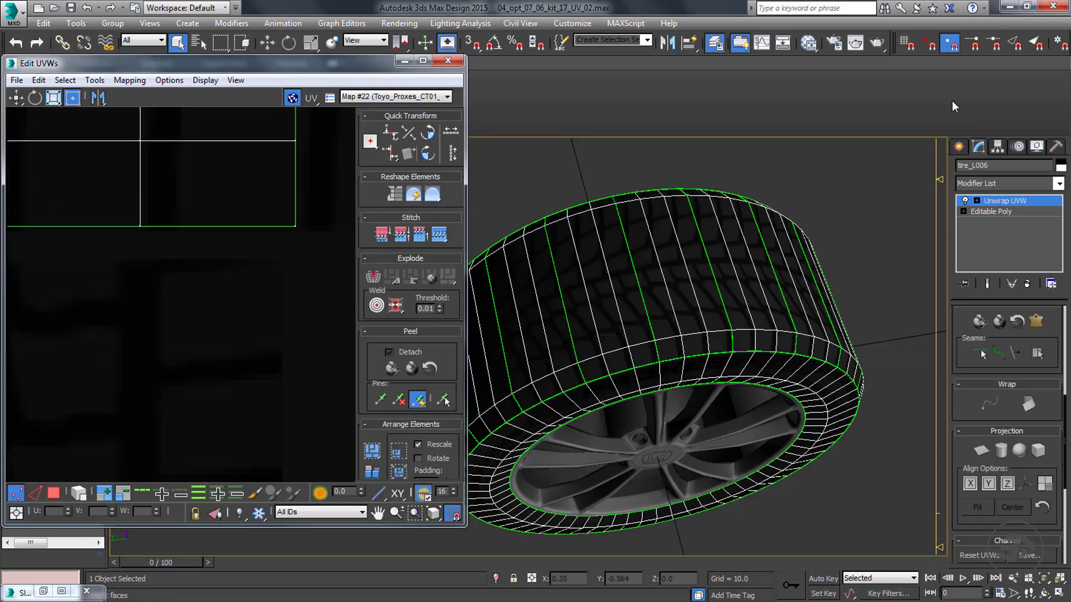
Render the whole wheel in the perspective view to examine the tread pattern around the tire.
alt+middle_drag(792, 290, 617, 318)
scroll(681, 359, up, 1)
scroll(682, 363, down, 3)
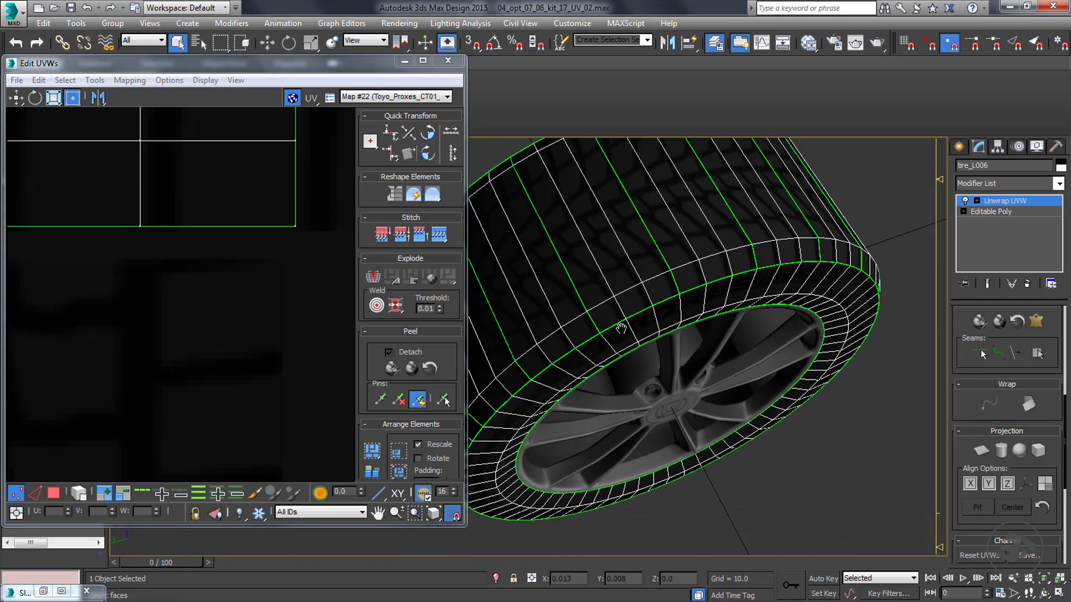
key(shift+q)
alt+middle_drag(796, 308, 765, 270)
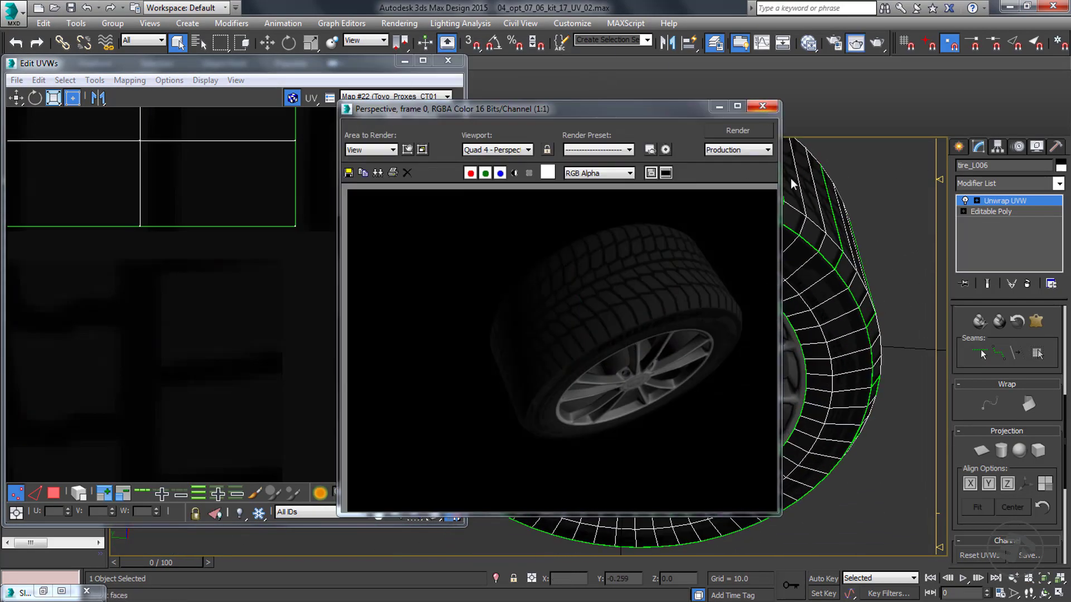
Render the wheel again from the side and close to the tread to examine the pattern's tiling, and close the render window.
key(shift+q)
alt+middle_drag(872, 296, 827, 313)
key(shift+q)
key(shift+q)
key(shift+q)
key(shift+q)
key(shift+q)
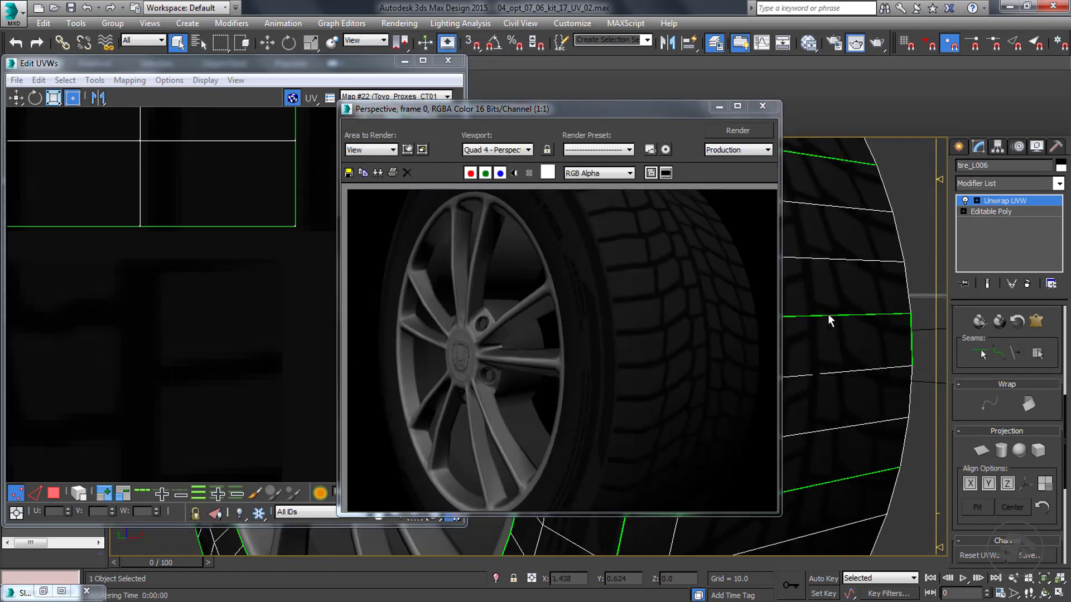
alt+middle_drag(784, 221, 824, 330)
key(shift+q)
key(shift+q)
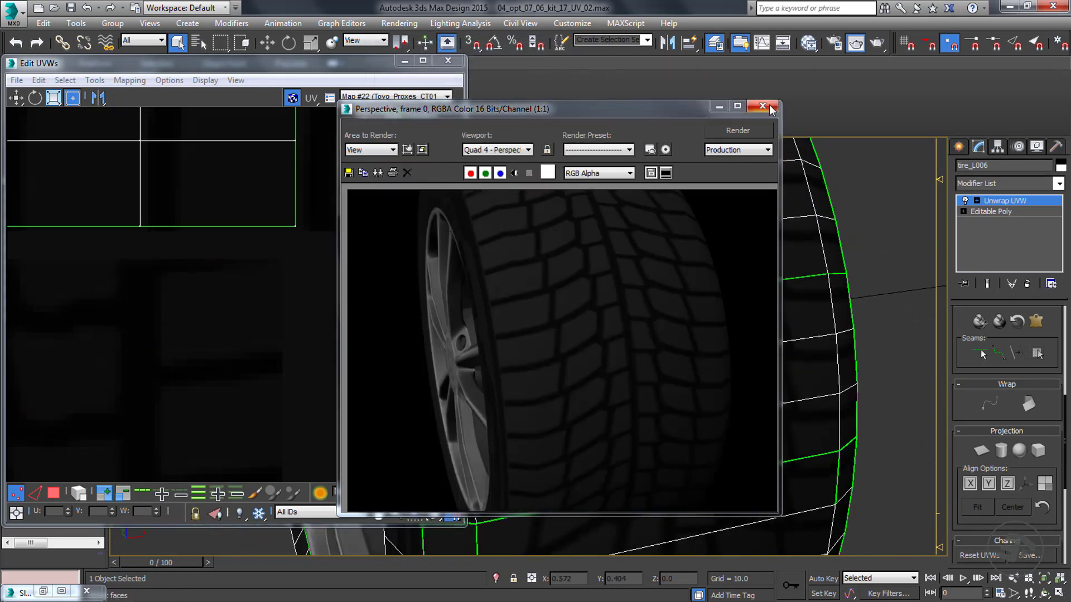
click(762, 106)
Close the UV editor and collapse the Unwrap UVW modifier into the tire's Editable Poly.
click(423, 61)
scroll(569, 244, down, 5)
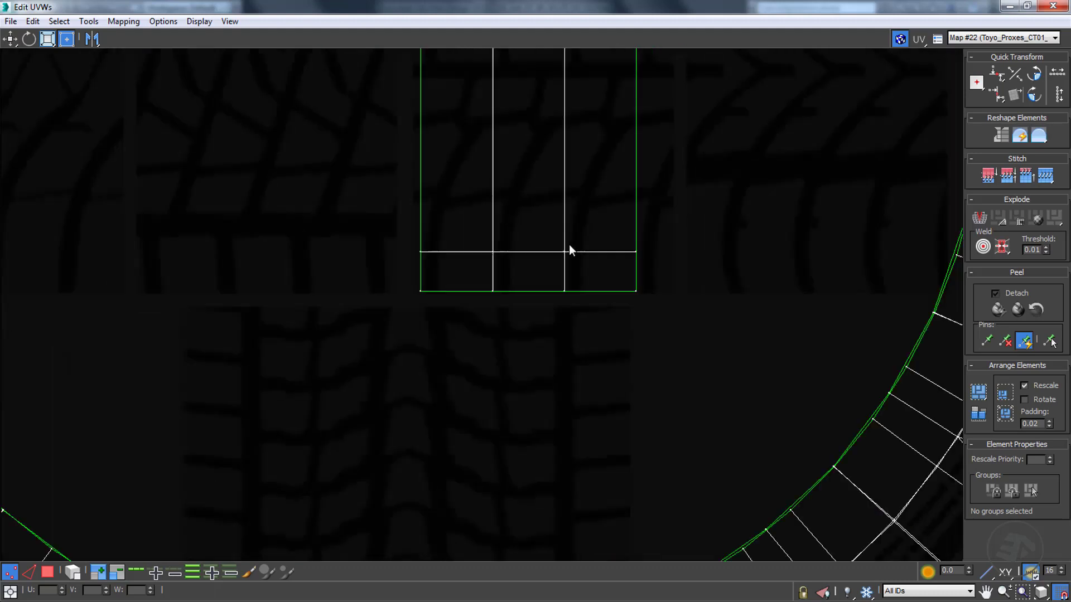
scroll(524, 383, down, 2)
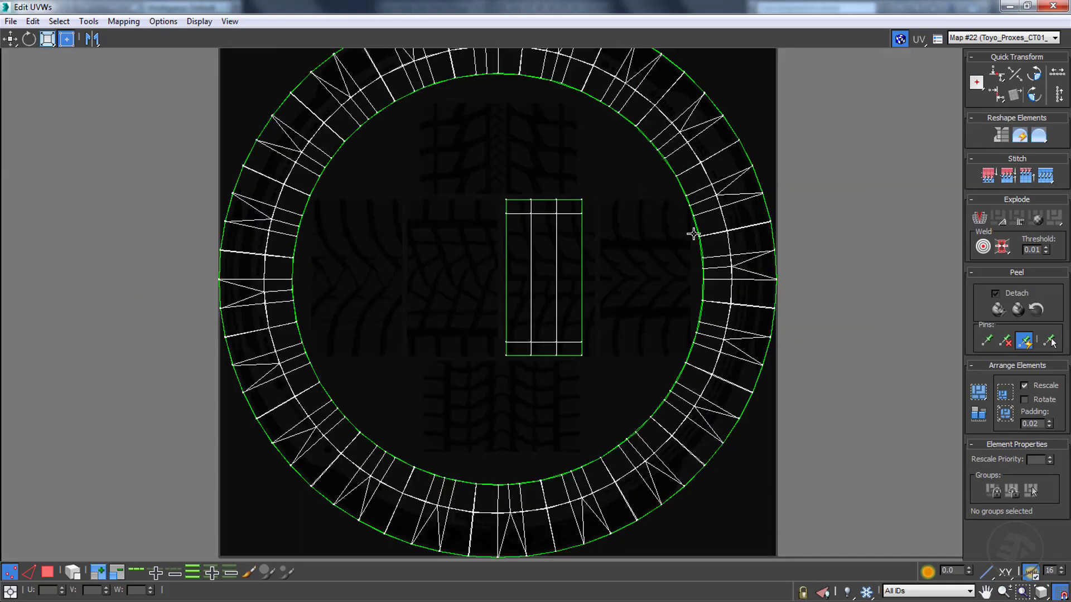
click(1053, 5)
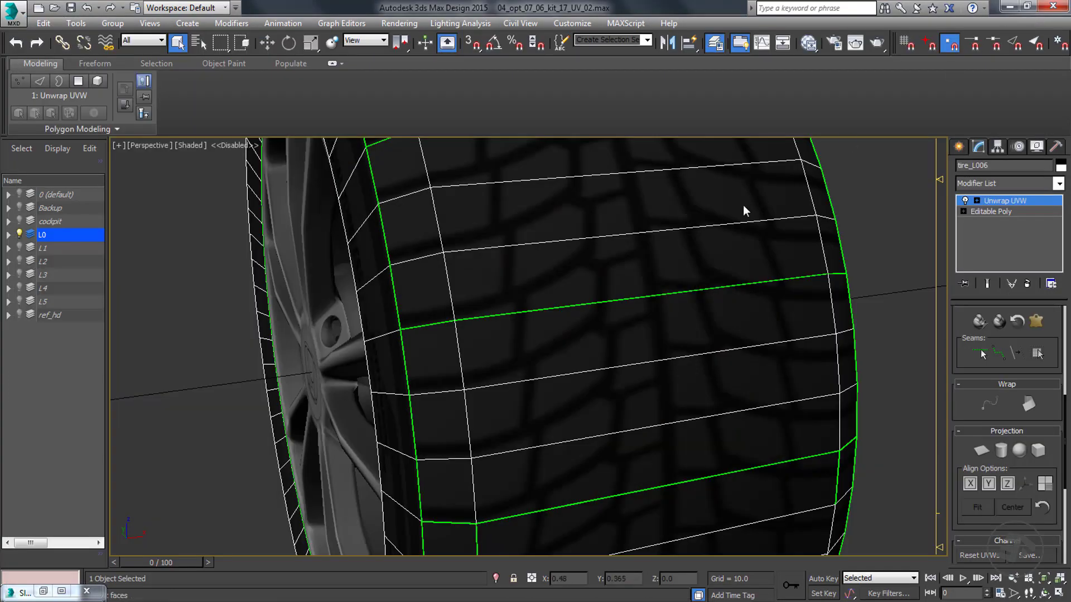
right_click(1003, 202)
click(921, 318)
click(598, 362)
Inspect the texture on the collapsed tire's tread, shoulders and sidewalls from both sides and up close.
scroll(569, 385, down, 5)
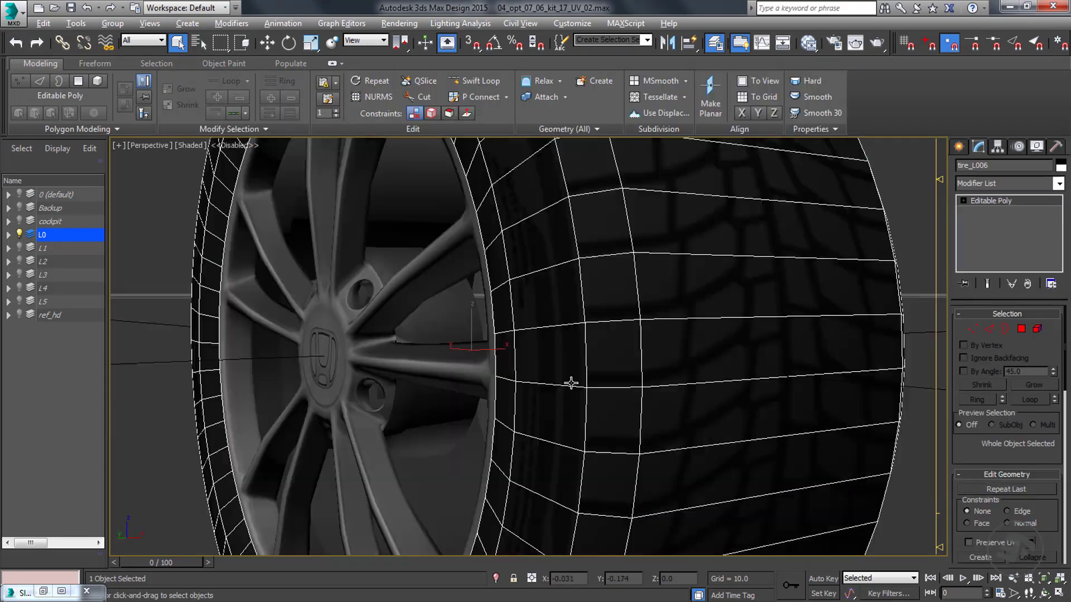
alt+middle_drag(558, 390, 538, 408)
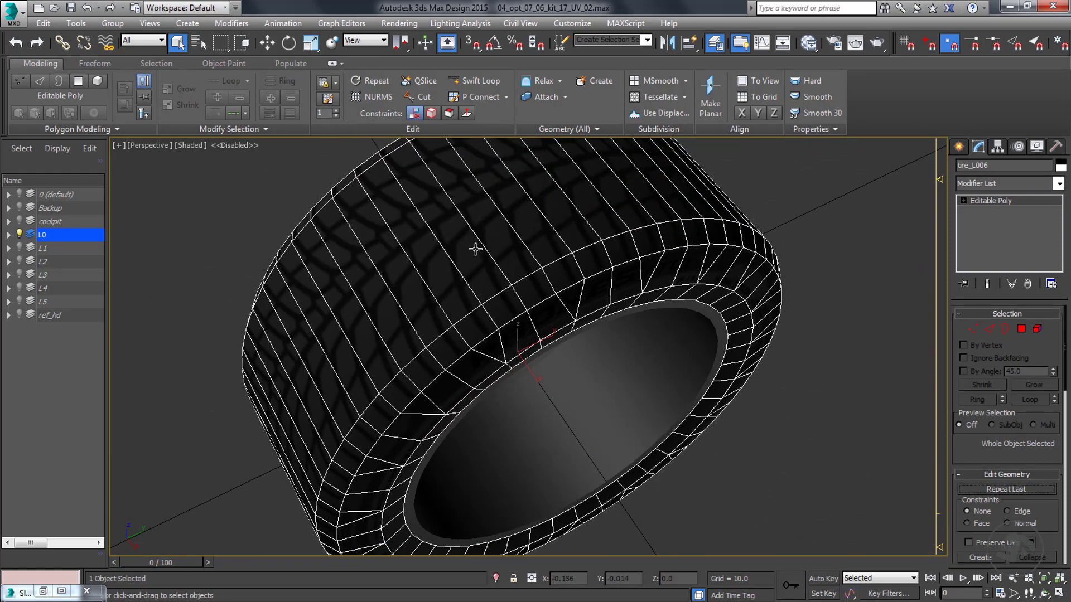
alt+middle_drag(556, 269, 594, 281)
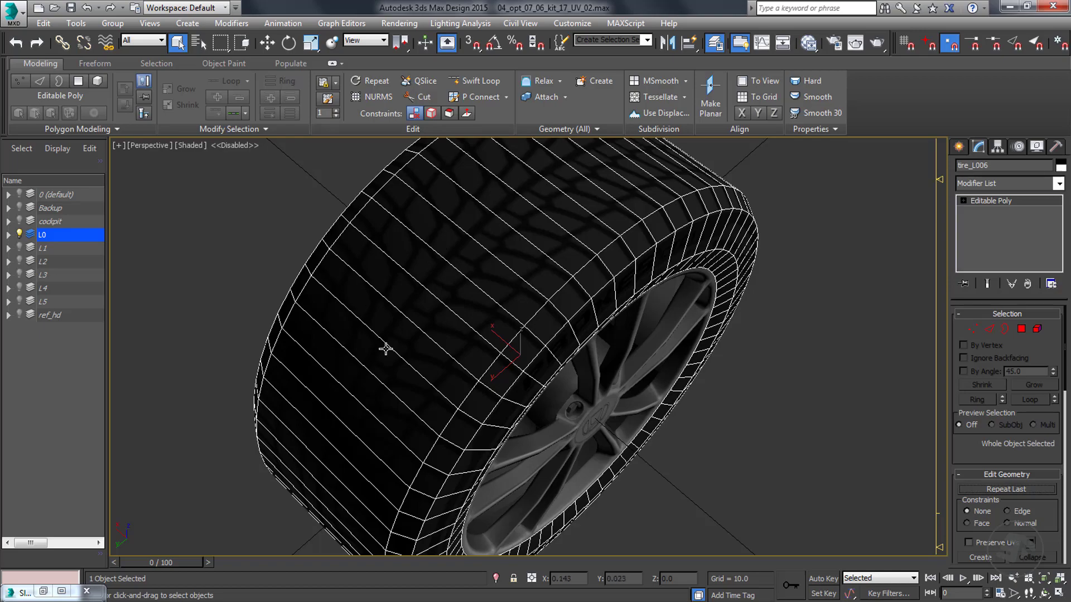
alt+middle_drag(385, 349, 558, 317)
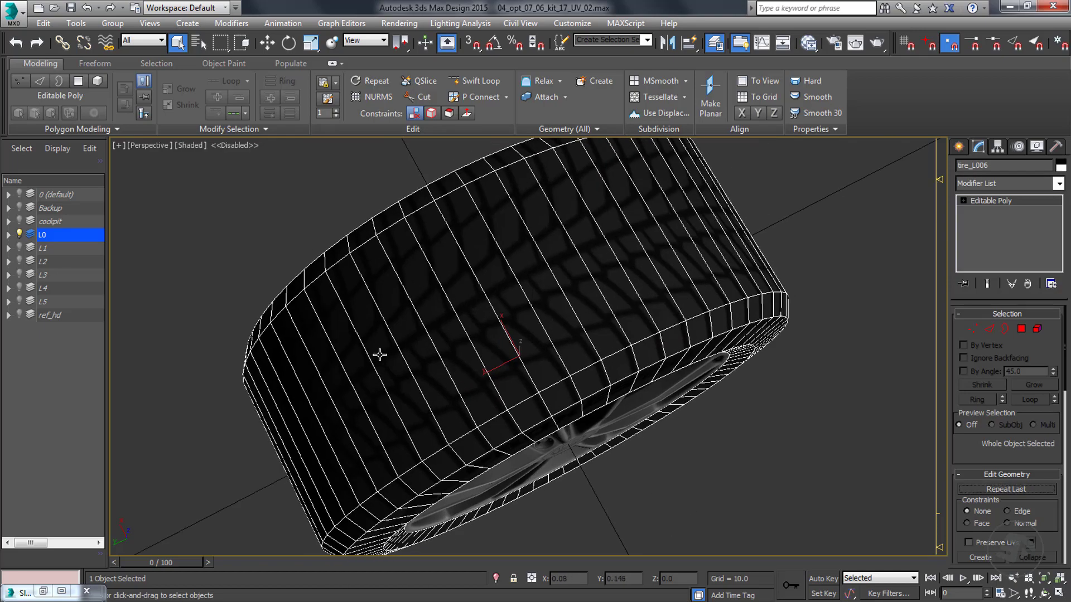
alt+middle_drag(458, 350, 454, 321)
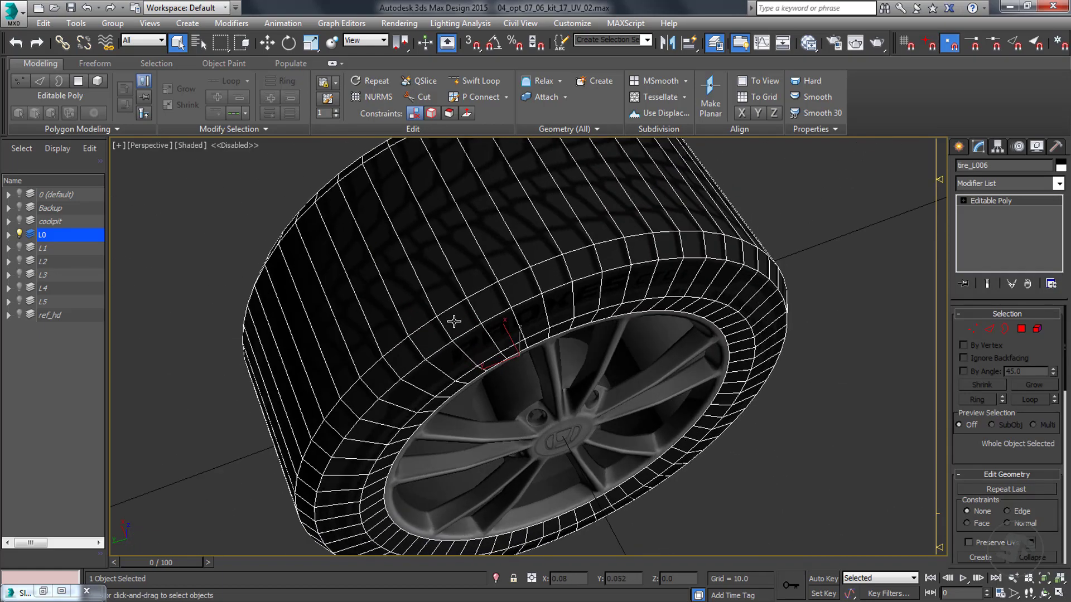
alt+middle_drag(580, 207, 574, 362)
scroll(574, 362, up, 3)
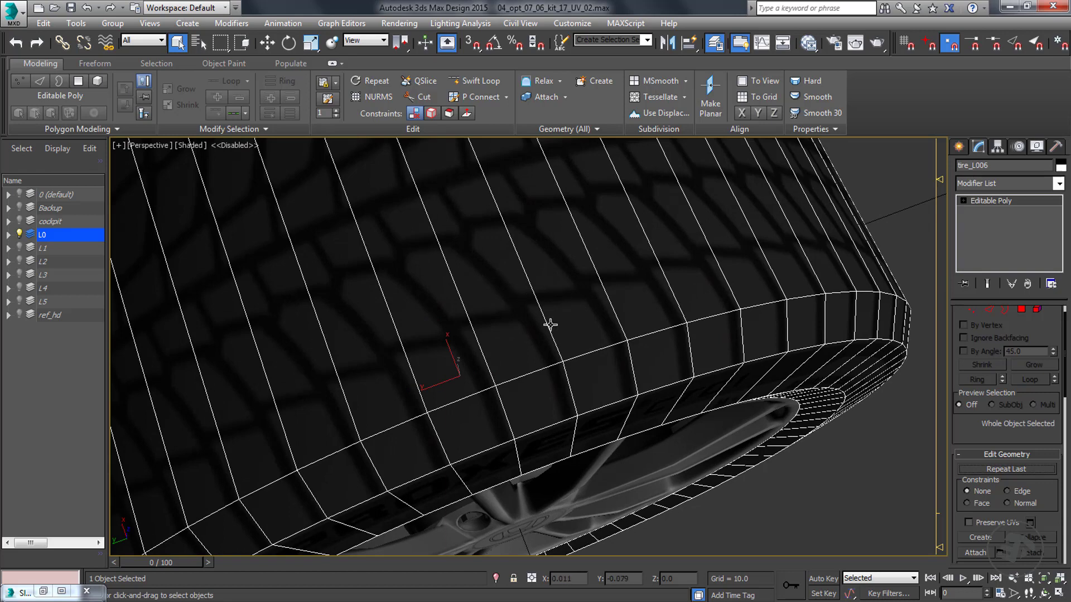
Add a new Unwrap UVW modifier to the tire and open its UV editor.
click(1059, 184)
key(u)
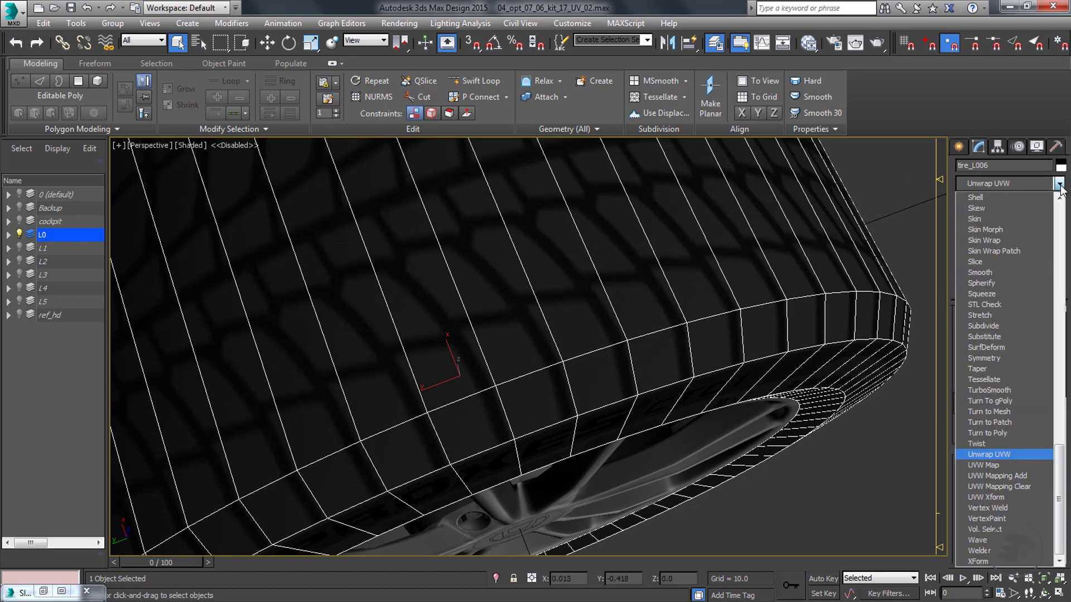
key(Return)
drag(989, 299, 968, 278)
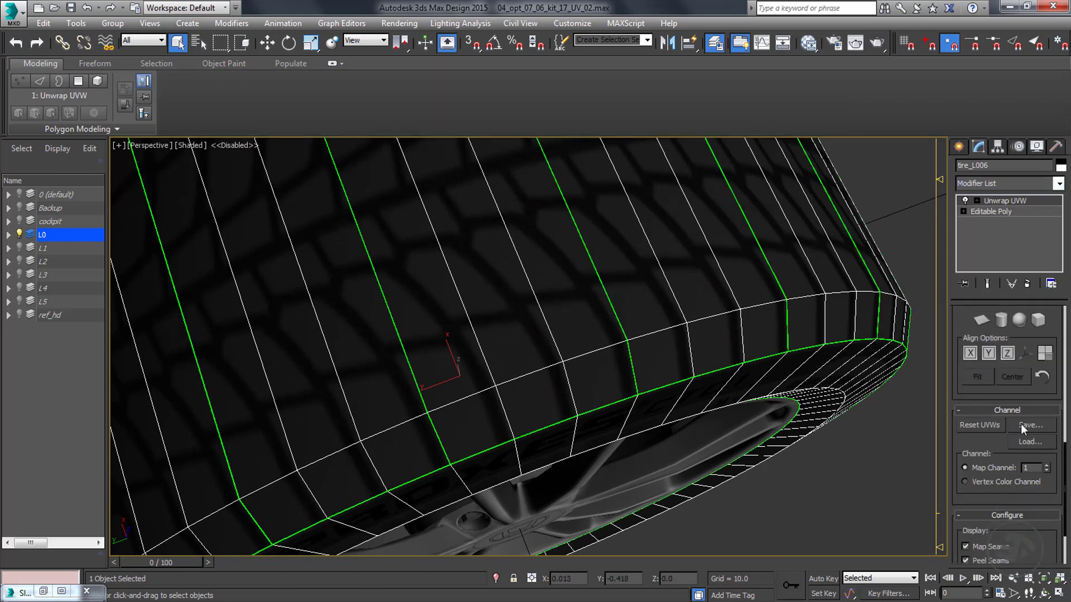
drag(1018, 426, 1006, 395)
drag(1007, 323, 1007, 544)
scroll(1007, 390, up, 3)
click(1007, 381)
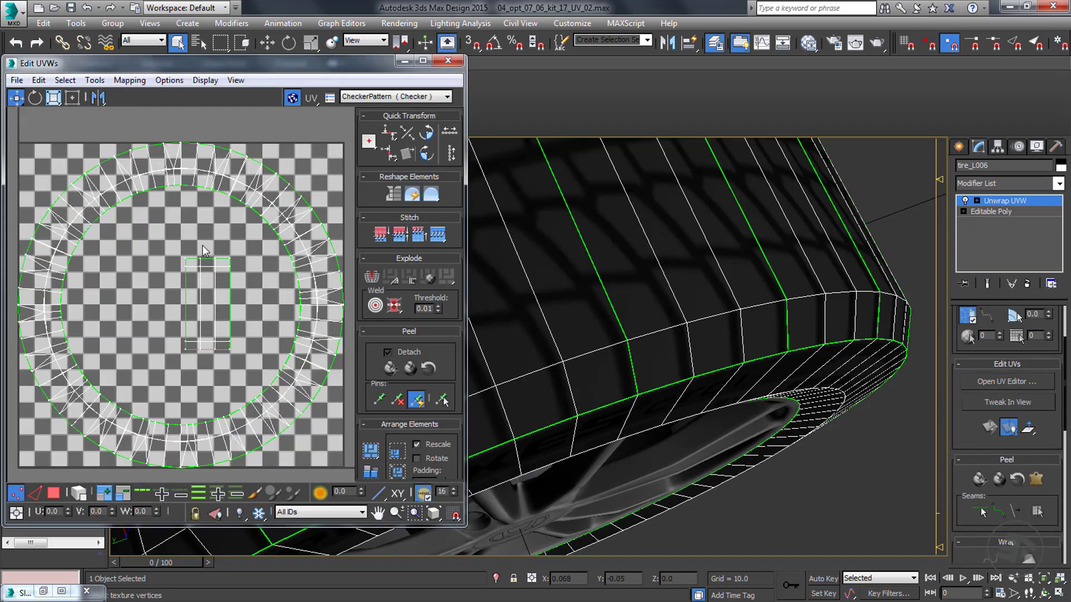
Select the tread block's vertices in the UV editor and render the tire to examine the tread.
right_click(229, 268)
click(262, 350)
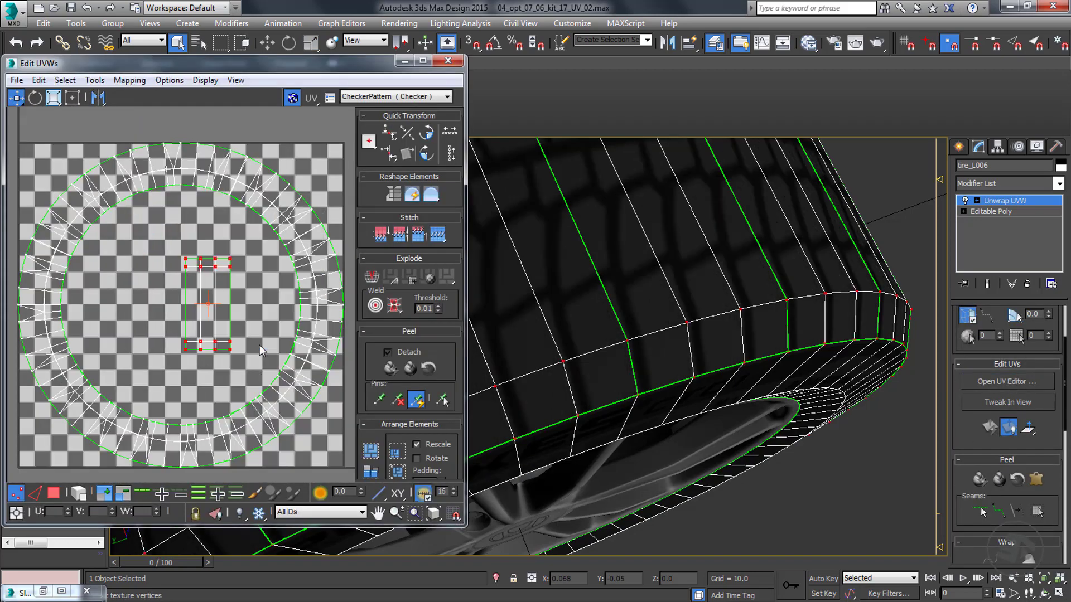
scroll(673, 283, down, 10)
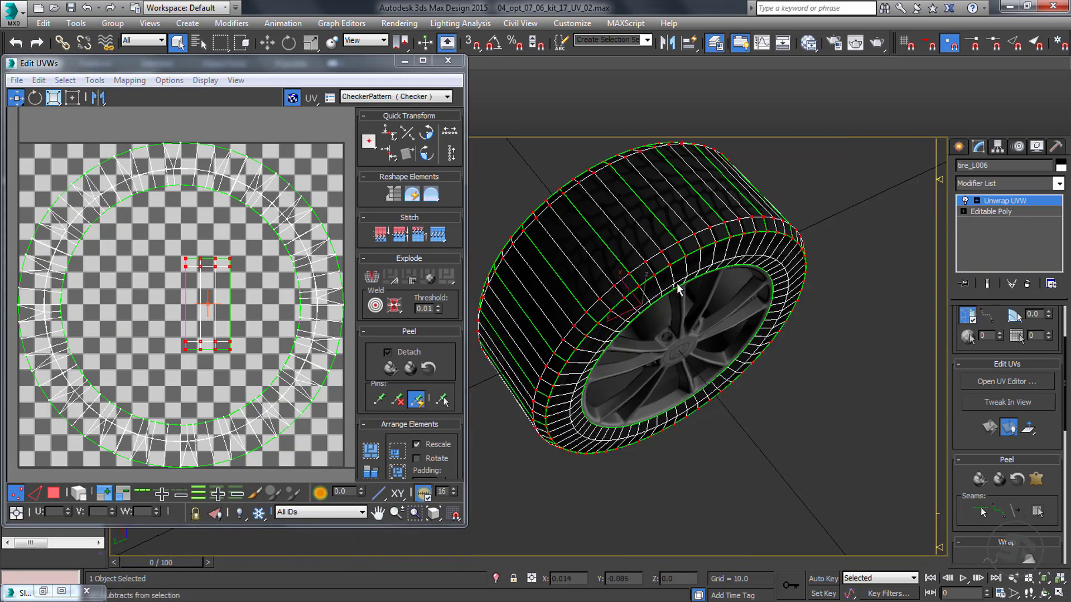
alt+middle_drag(641, 295, 672, 288)
scroll(662, 295, up, 3)
key(shift+q)
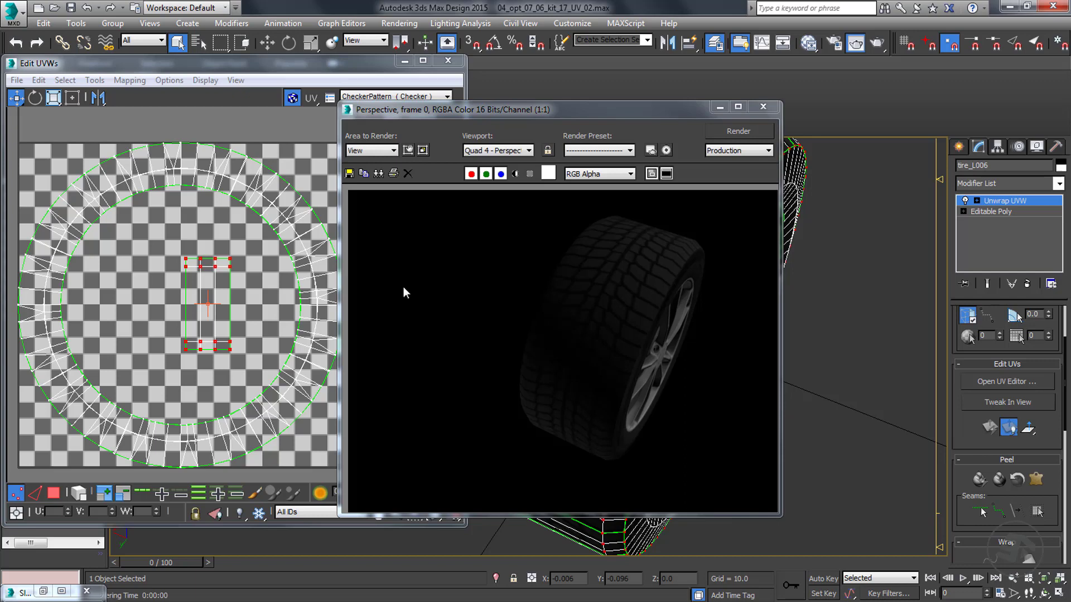
Close the render window and collapse the new Unwrap UVW modifier into the tire's Editable Poly.
right_click(206, 275)
click(197, 309)
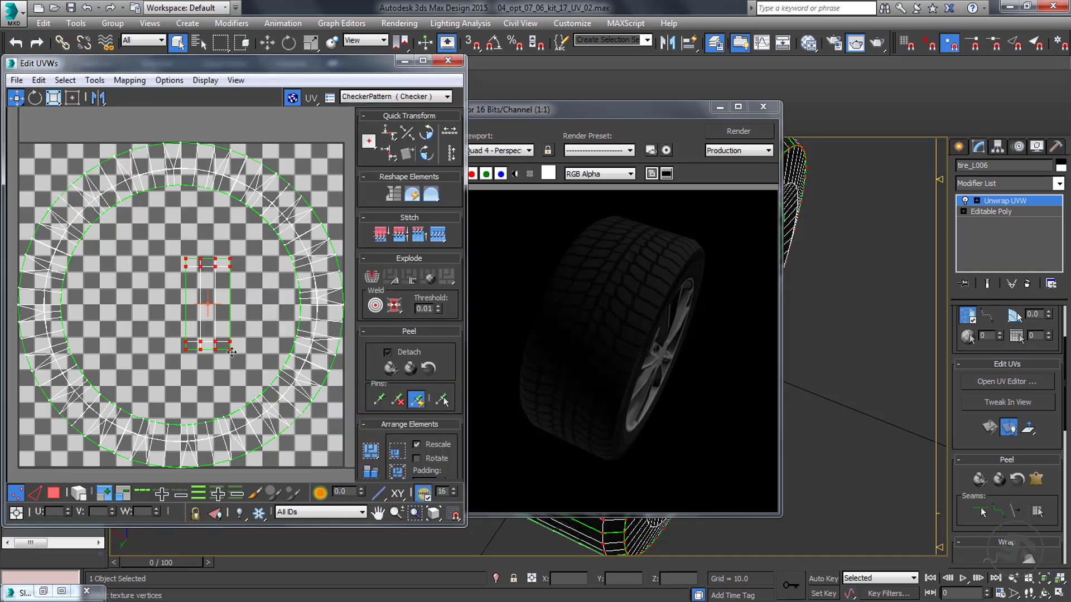
click(756, 138)
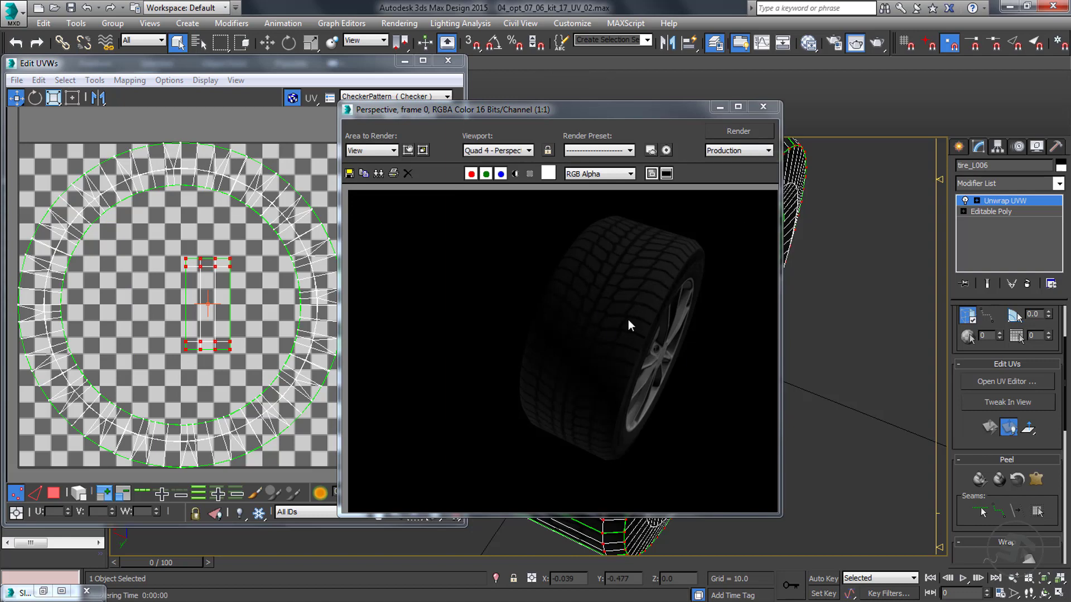
click(771, 110)
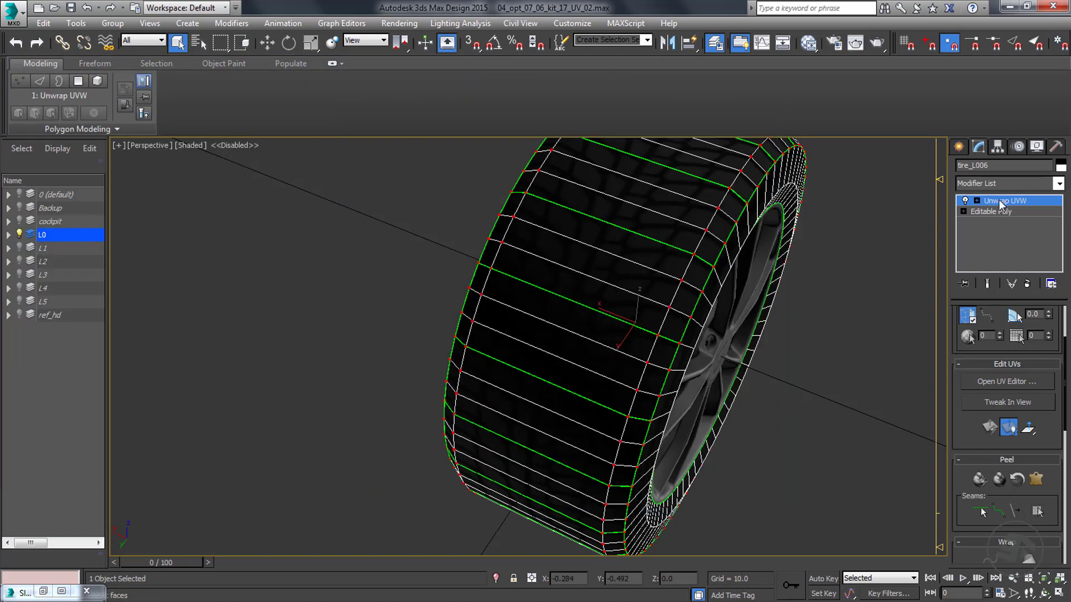
right_click(997, 201)
click(916, 225)
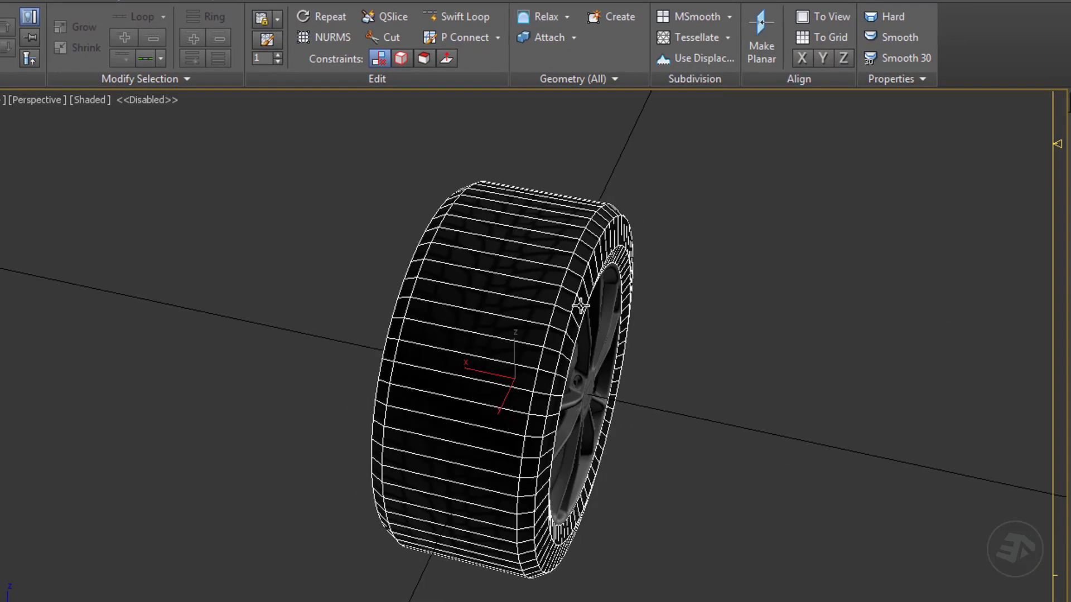
Try a higher Specular Level on the Toyo_Proxes_CT01 material, view the tire's highlights, and reset the level to 0.
scroll(566, 300, up, 3)
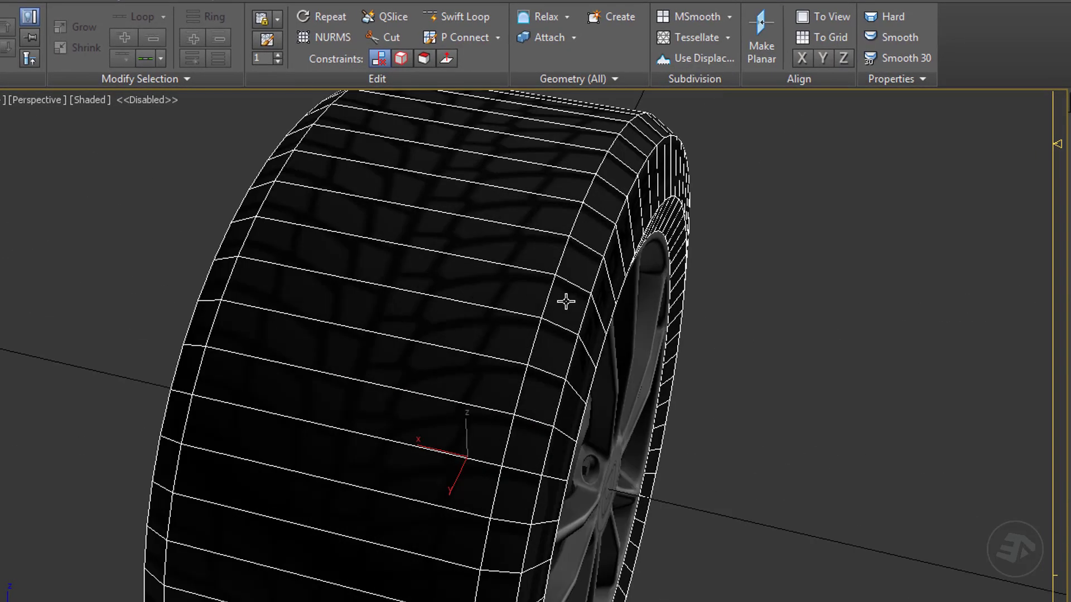
alt+middle_drag(567, 301, 442, 302)
scroll(442, 296, up, 3)
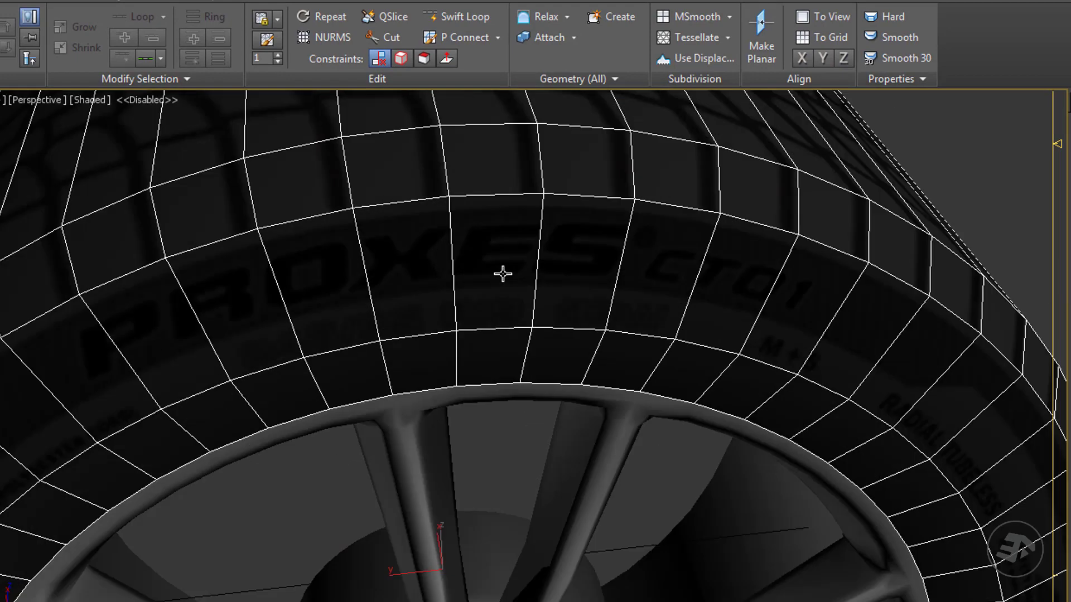
key(m)
drag(643, 157, 412, 107)
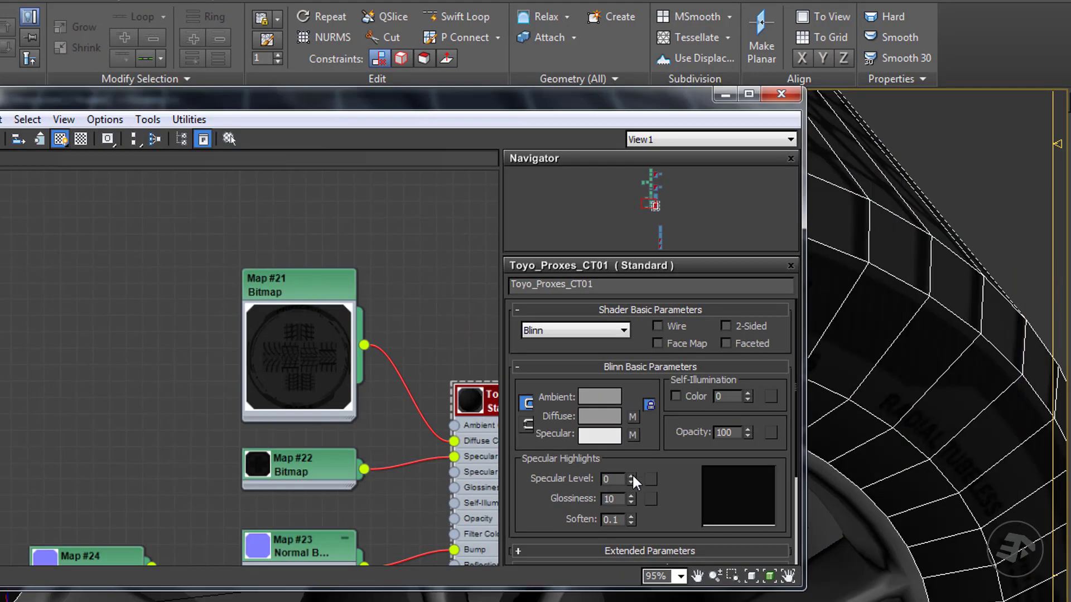
drag(631, 478, 633, 418)
click(727, 96)
alt+middle_drag(716, 234, 708, 303)
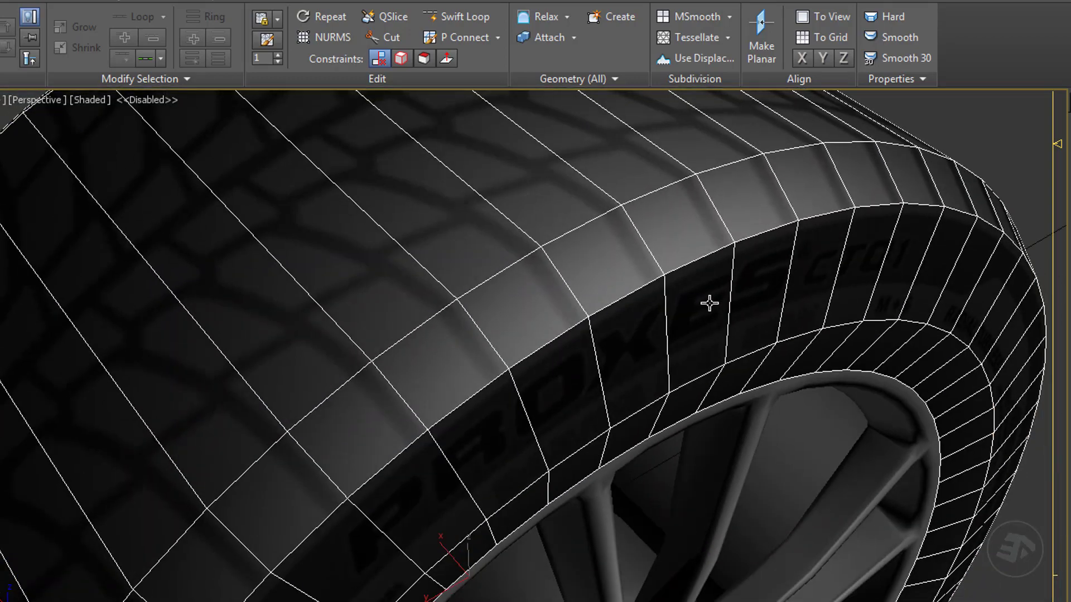
scroll(545, 387, down, 3)
alt+middle_drag(545, 387, 497, 592)
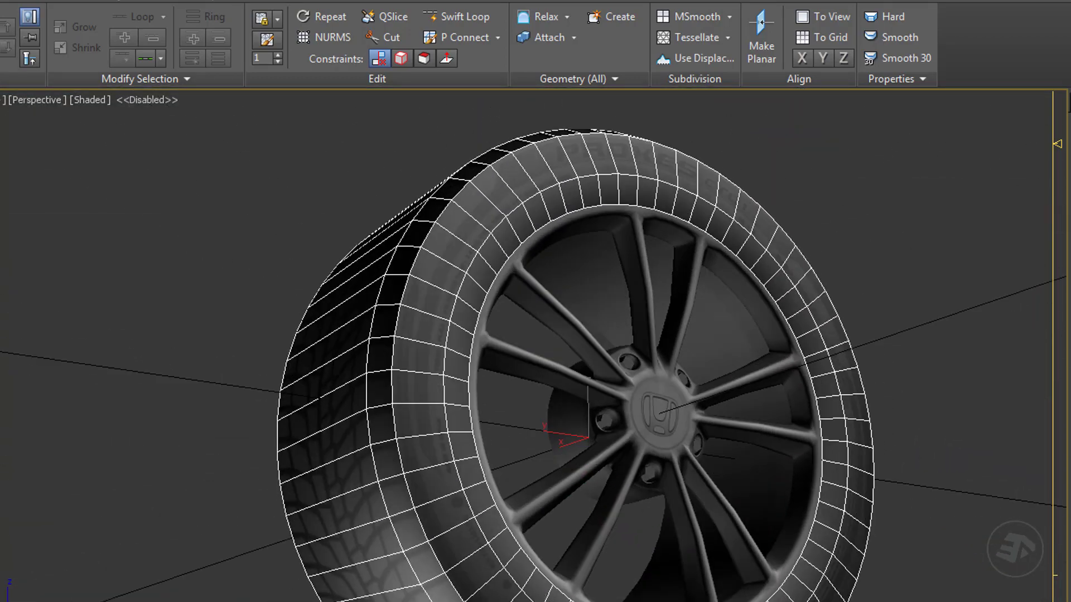
key(m)
right_click(632, 480)
Set the Toyo_Proxes_CT01 material's Specular Level to 3 and expand its list of maps.
alt+middle_drag(863, 363, 871, 408)
click(616, 481)
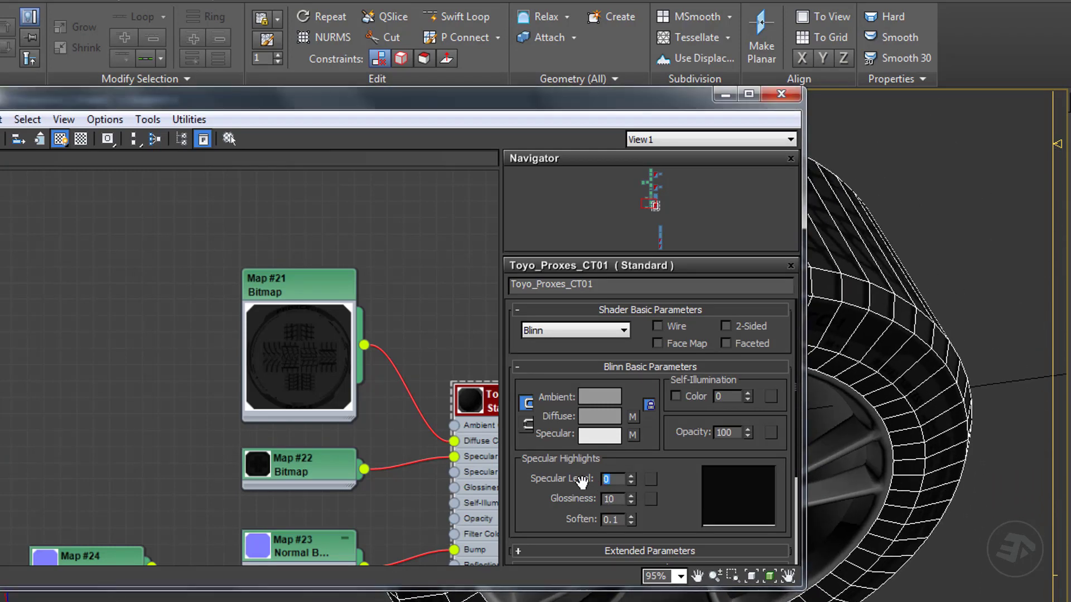
scroll(625, 455, down, 5)
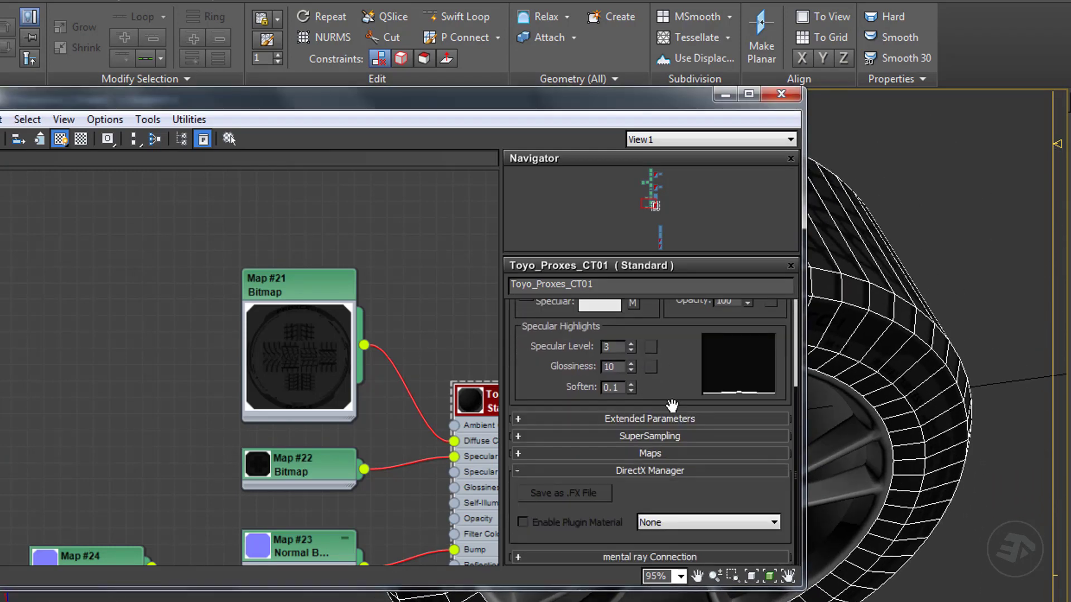
click(522, 454)
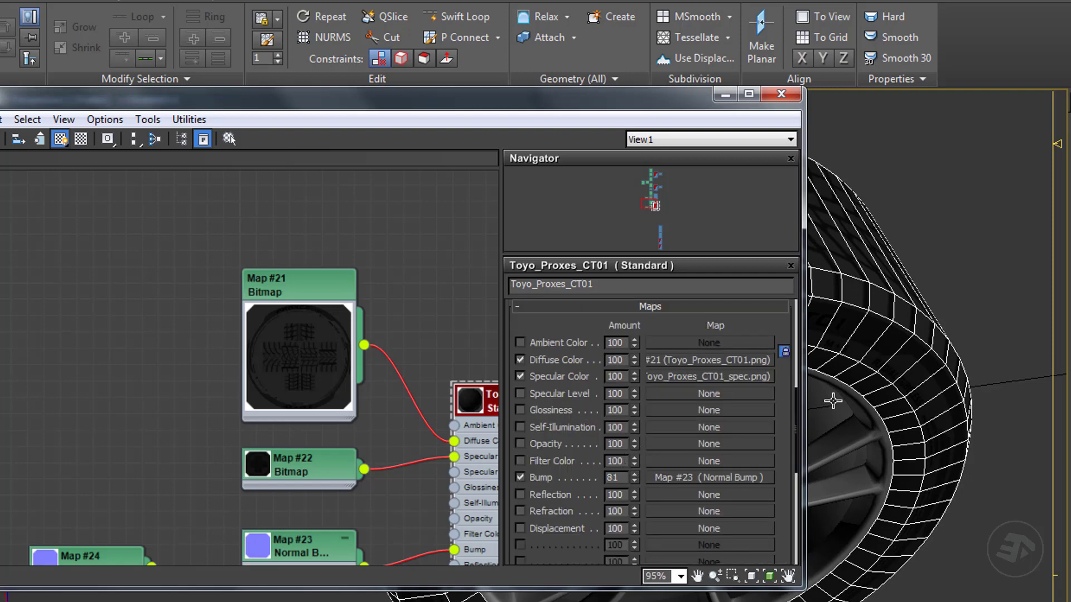
Render the wheel from several angles and distances to examine the sidewall lettering and tread with the updated material.
scroll(833, 400, up, 4)
key(shift+q)
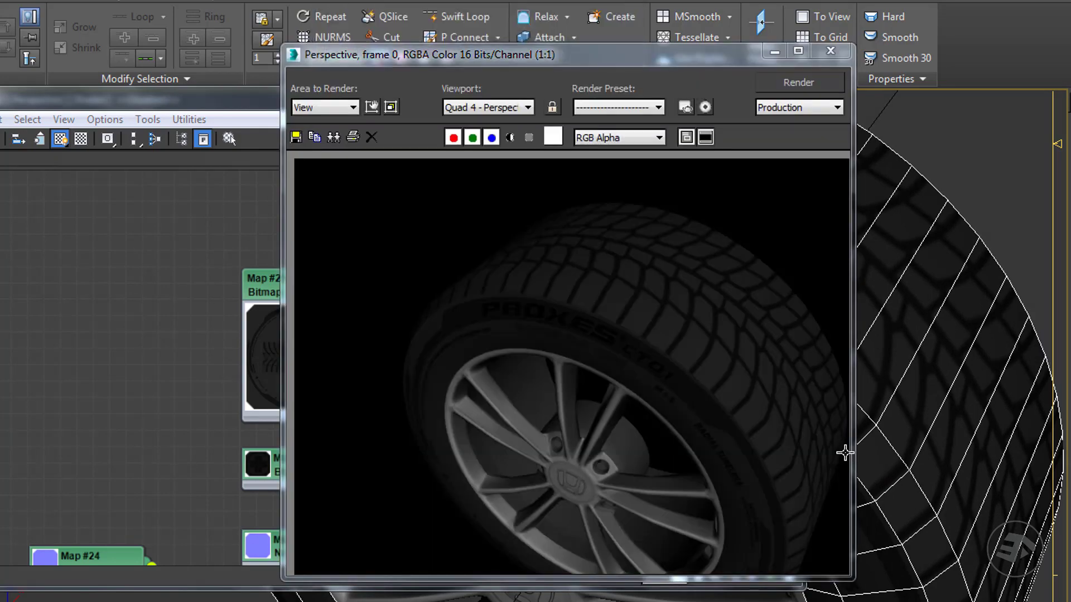
scroll(918, 403, up, 2)
key(shift+q)
scroll(937, 406, up, 2)
key(shift+q)
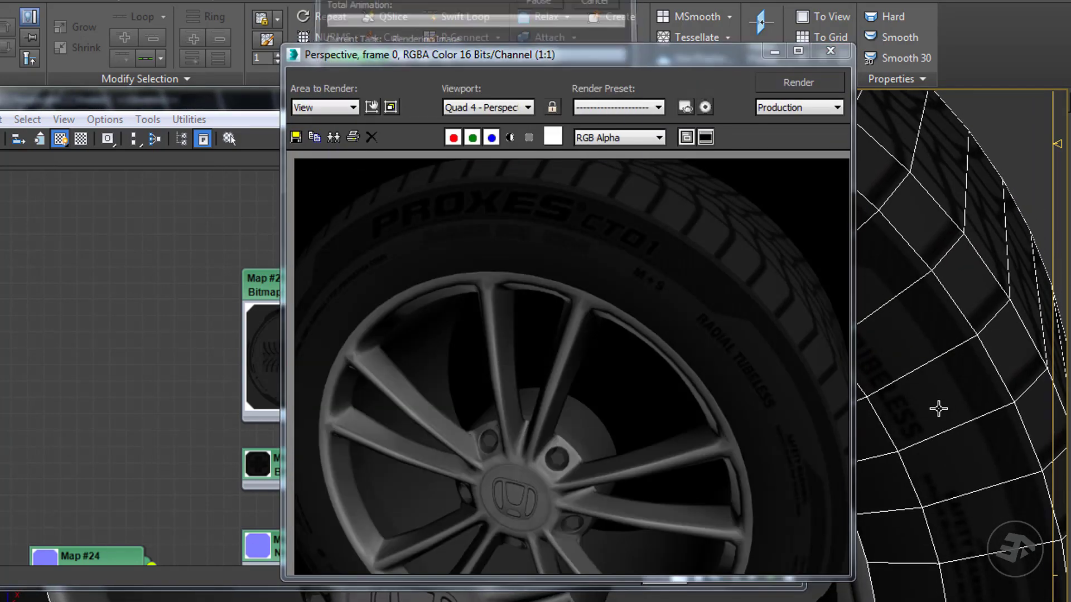
scroll(956, 406, down, 3)
key(shift+q)
scroll(1009, 441, down, 2)
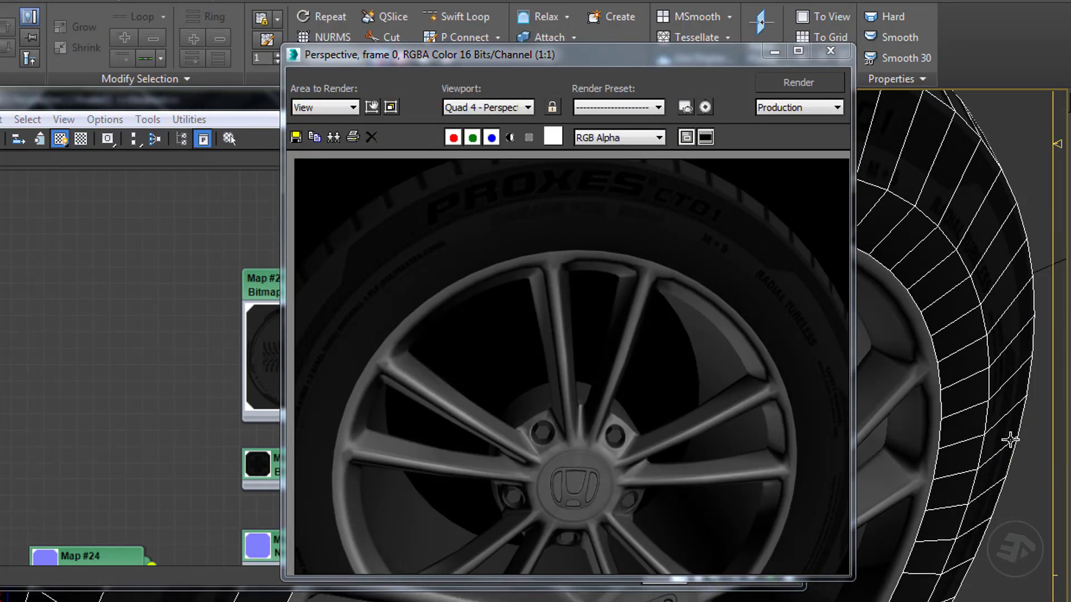
key(shift+q)
scroll(970, 411, down, 2)
key(shift+q)
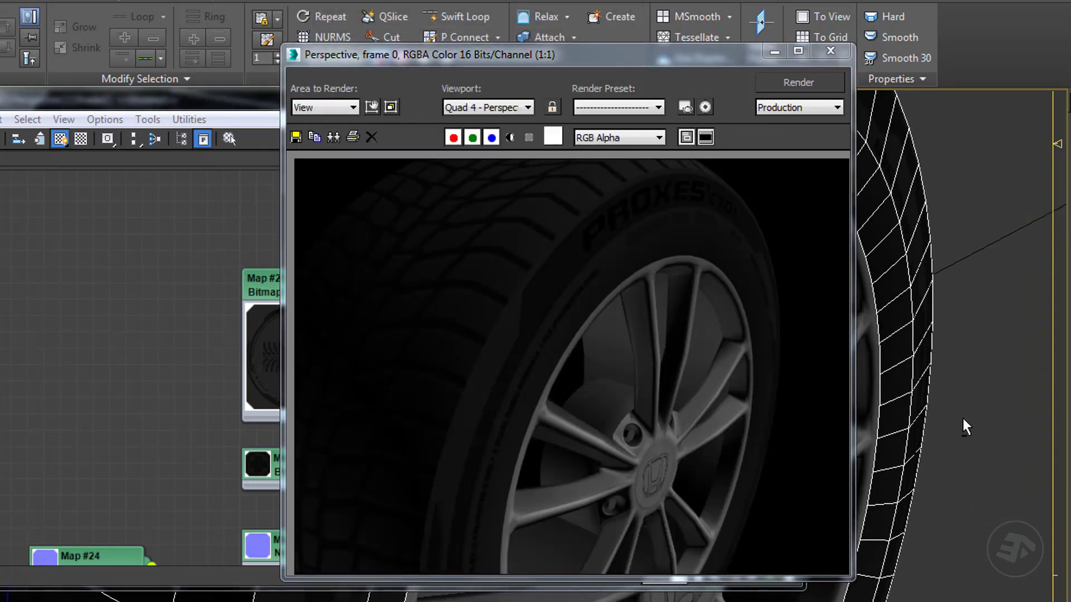
Render a closer view of the wheel, close the render window and return to the whole tire in the viewport.
scroll(948, 429, up, 2)
key(shift+q)
click(830, 51)
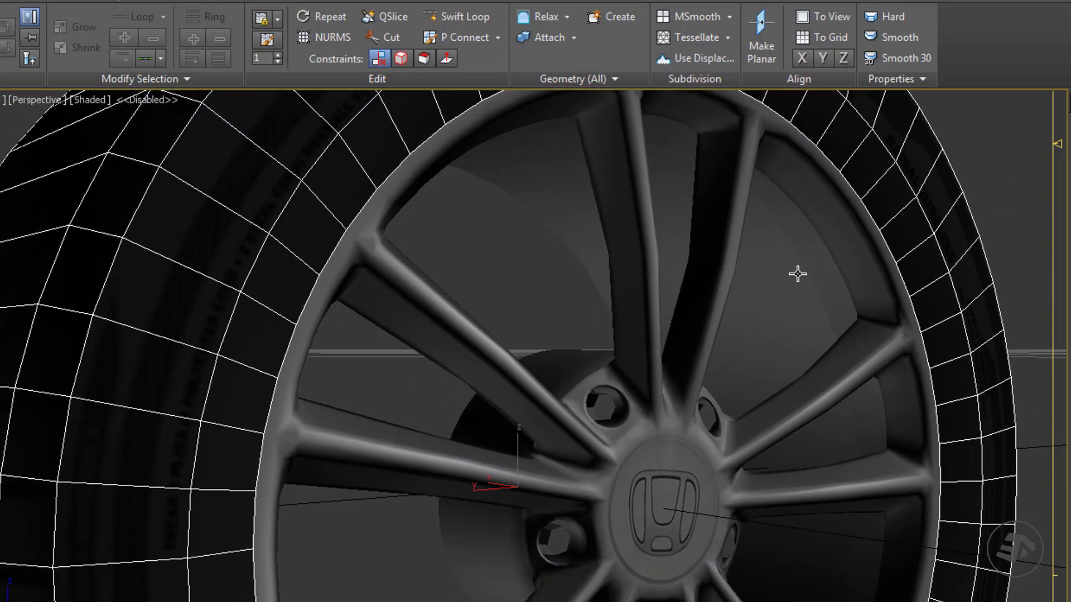
scroll(797, 271, down, 5)
alt+middle_drag(617, 341, 561, 368)
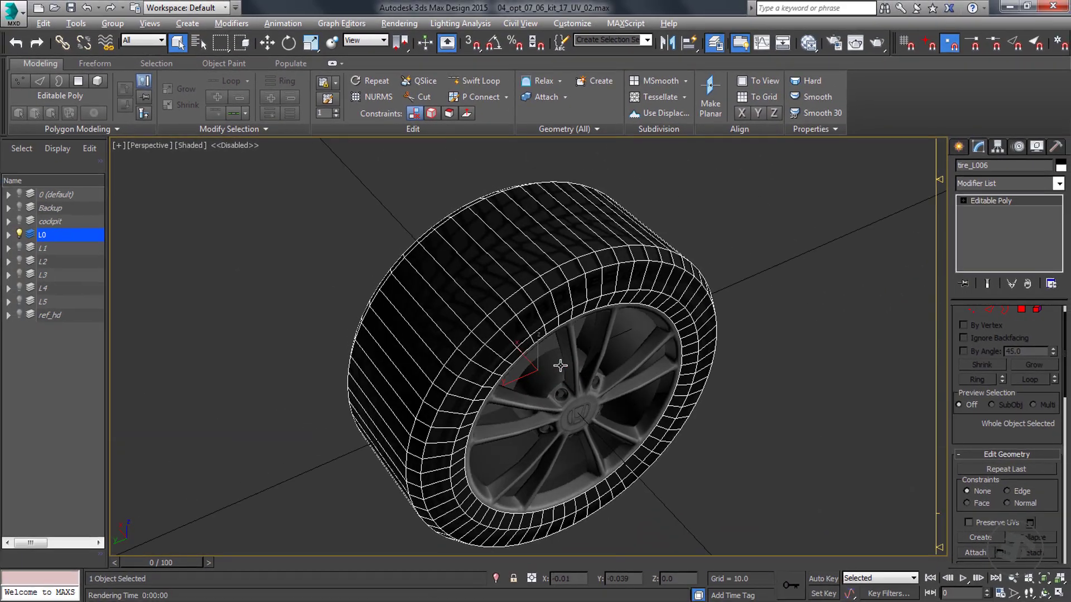
Hide the L0 layer, show the L1 layer and unhide its tire_L1 object.
click(19, 234)
click(19, 247)
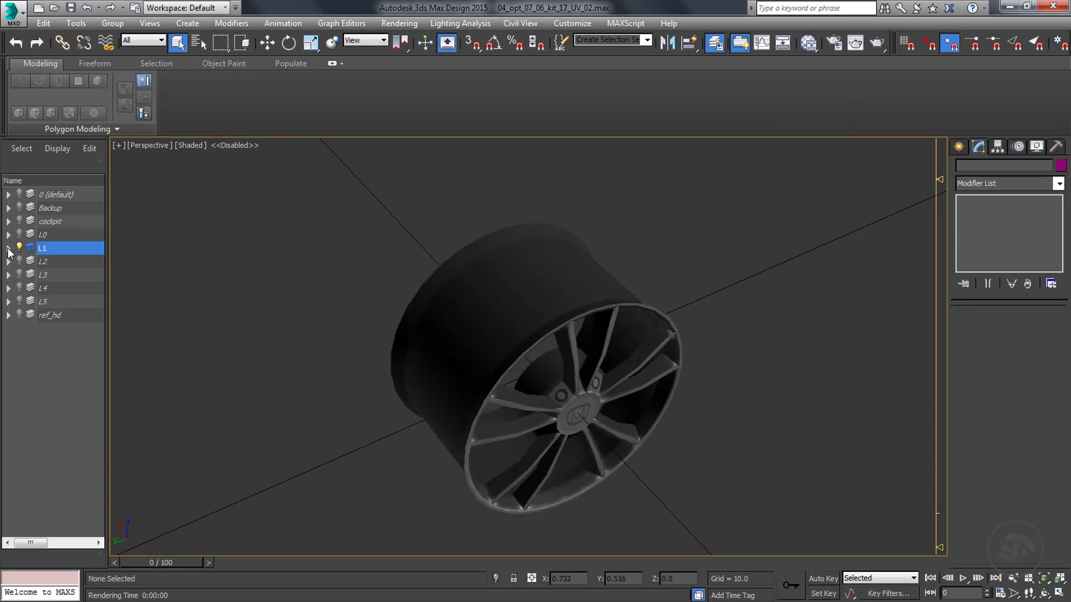
click(9, 248)
scroll(59, 342, down, 3)
drag(110, 329, 144, 323)
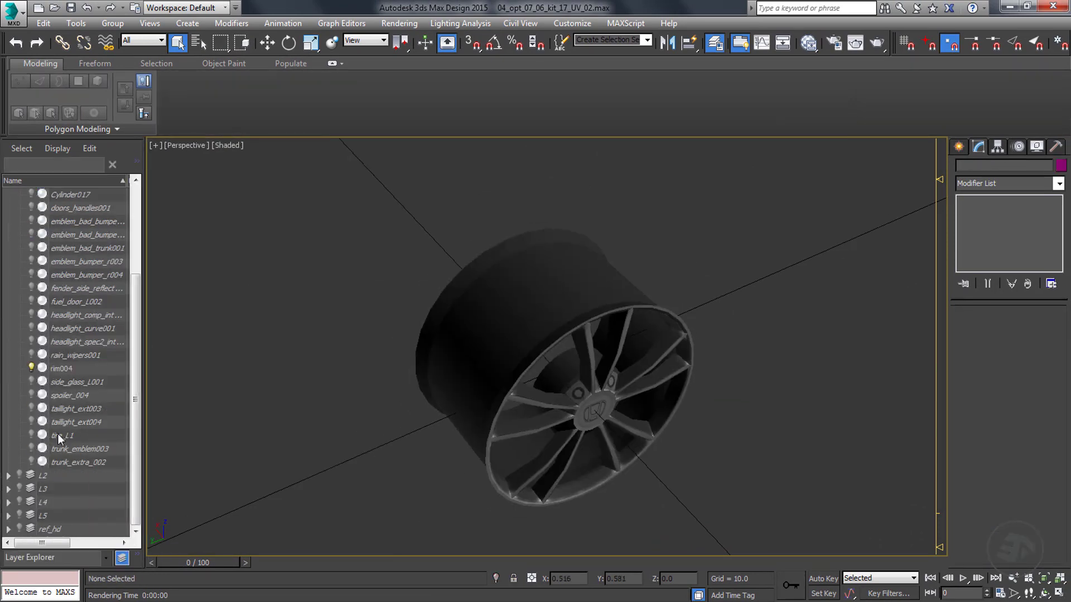
click(31, 435)
drag(142, 400, 160, 388)
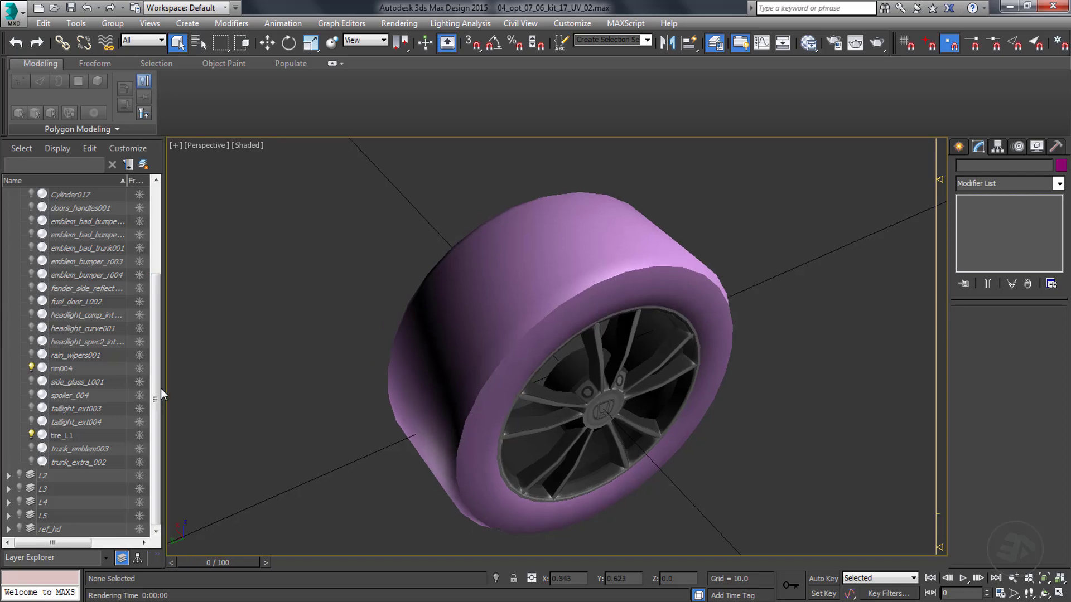
Assign the Toyo_Proxes_CT01 material to tire_L1 and minimize the Slate Material Editor.
key(m)
drag(373, 144, 575, 329)
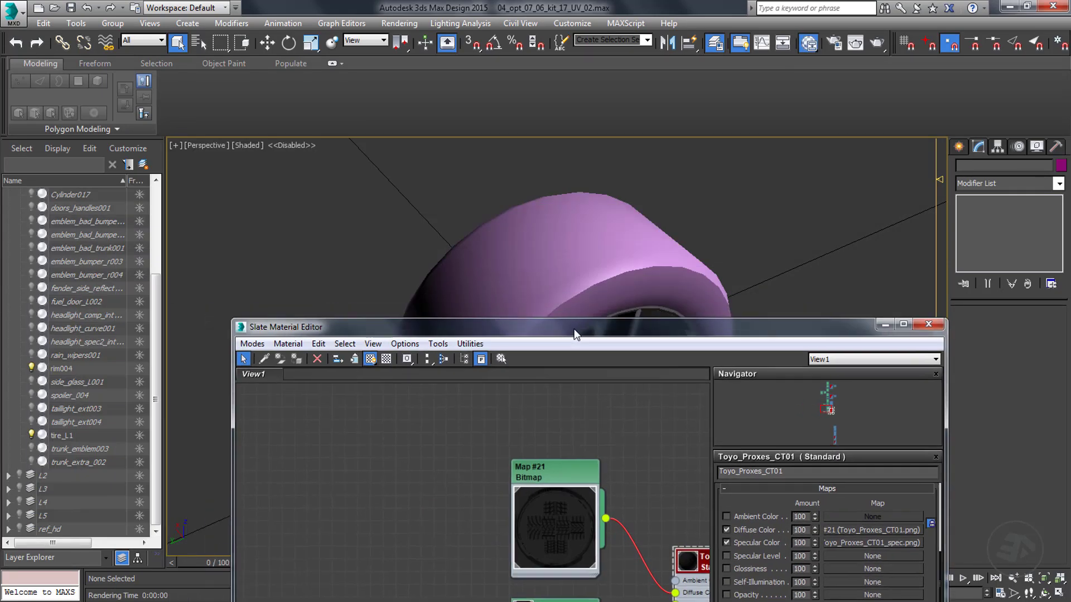
click(457, 296)
click(296, 359)
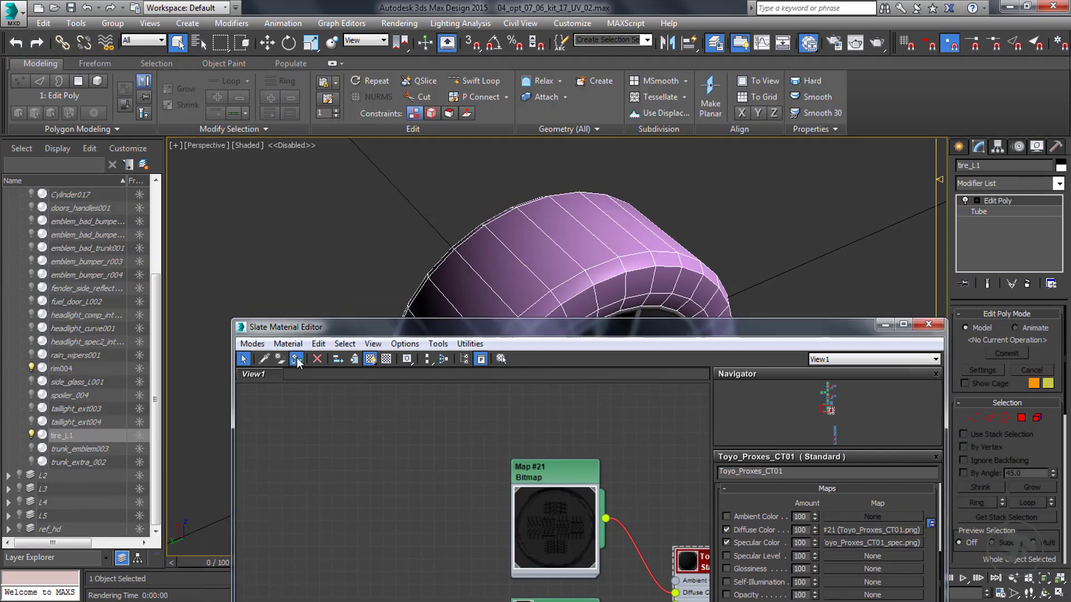
click(884, 325)
alt+middle_drag(677, 359, 623, 341)
Collapse tire_L1's Edit Poly modifier into an Editable Poly and add an Unwrap UVW modifier.
right_click(988, 201)
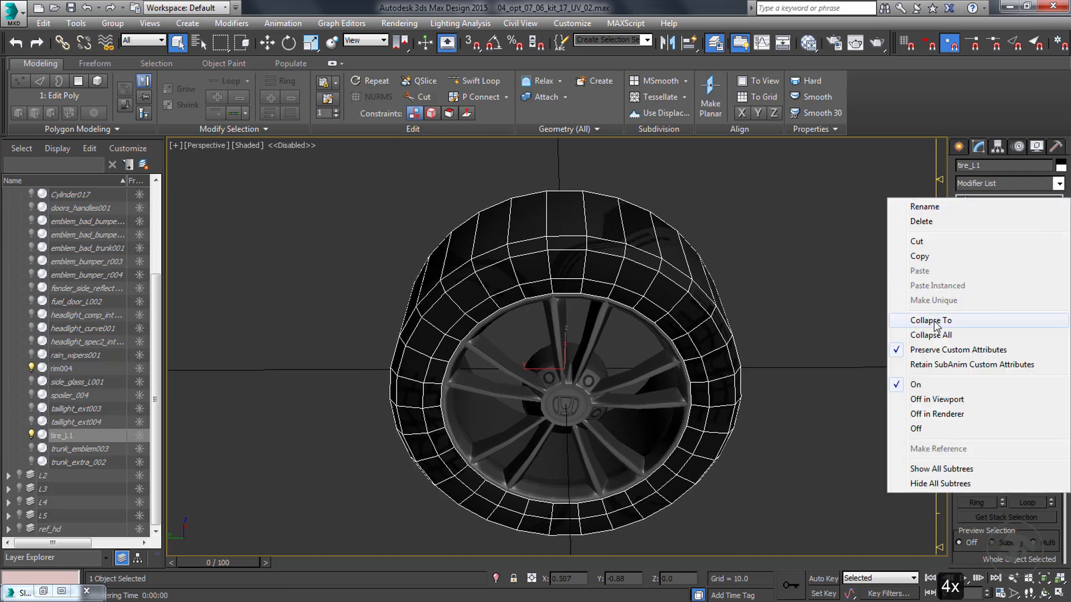
click(935, 323)
click(534, 359)
click(1058, 184)
key(u)
key(Return)
alt+middle_drag(686, 320, 632, 315)
scroll(632, 315, up, 3)
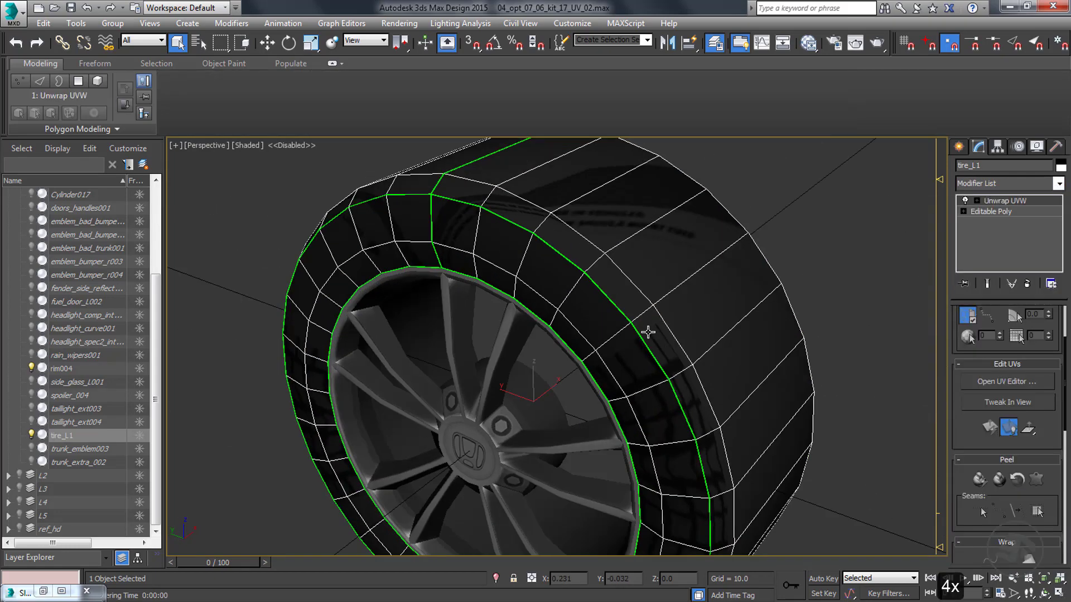
Open the UV editor for tire_L1 and display Map #21 (Toyo_Proxes_CT01) as the background.
click(1007, 381)
click(396, 97)
click(385, 117)
scroll(1007, 390, up, 2)
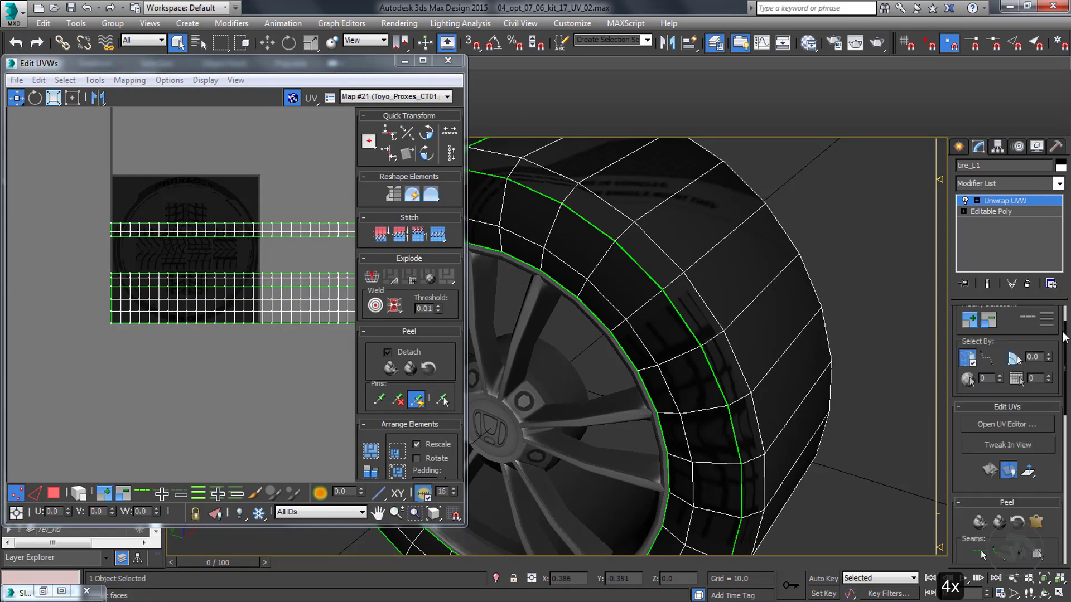
Select the face rings of both tire_L1 sidewalls in polygon mode.
click(1008, 334)
click(658, 333)
alt+middle_drag(659, 336, 662, 336)
ctrl+click(669, 262)
alt+middle_drag(669, 262, 712, 289)
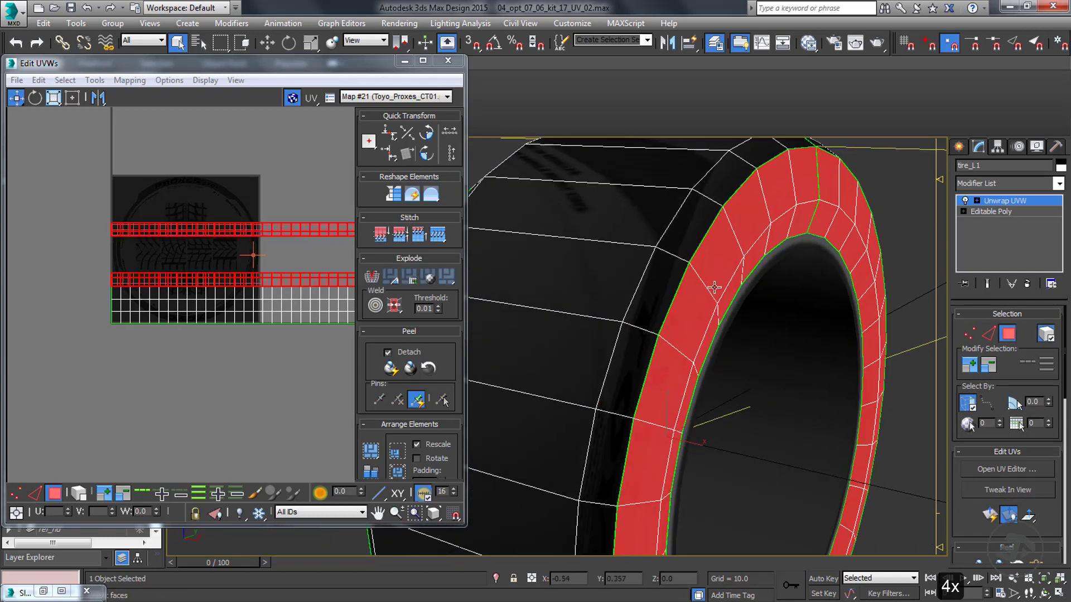
Apply a planar projection aligned to X to the selected sidewall faces and check the lettering on the tire.
scroll(195, 338, down, 3)
drag(965, 528, 980, 449)
click(981, 449)
click(971, 480)
scroll(1006, 423, down, 3)
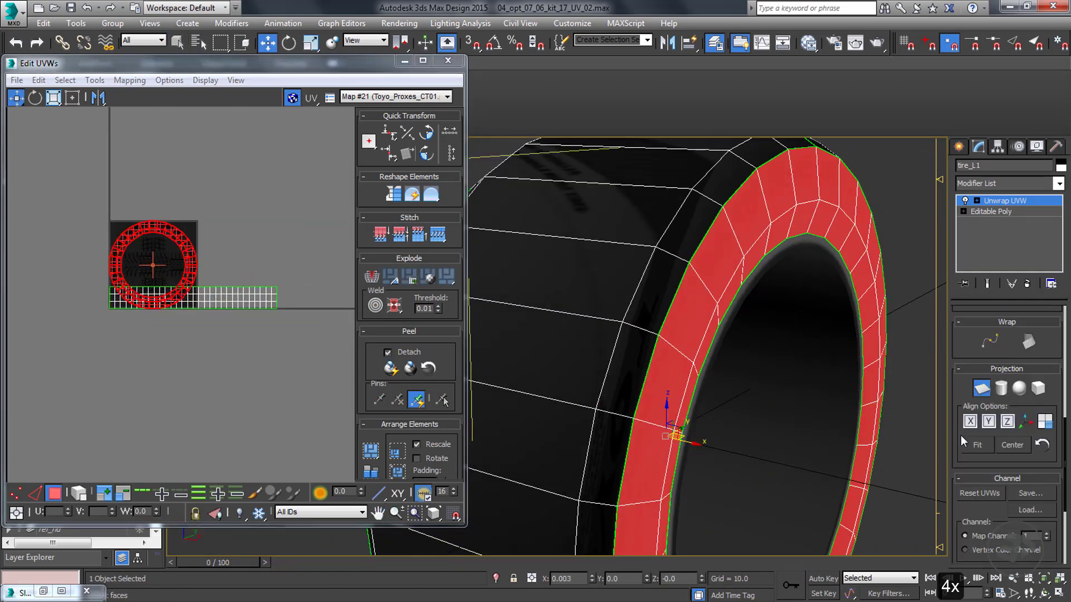
alt+middle_drag(688, 311, 718, 286)
key(F2)
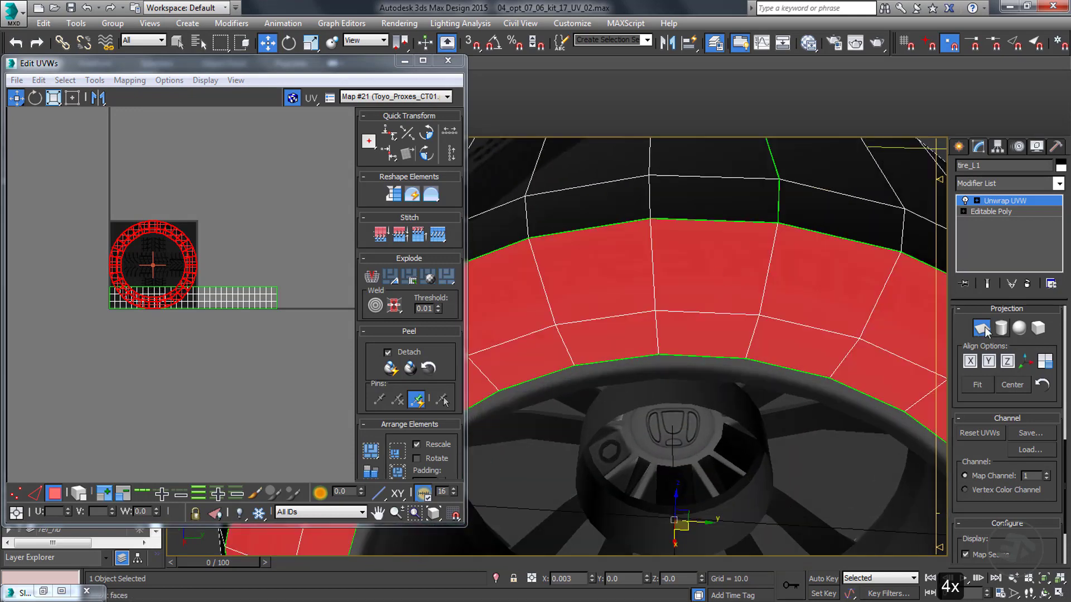
click(984, 327)
right_click(177, 241)
click(212, 313)
middle_drag(607, 310, 613, 283)
key(F2)
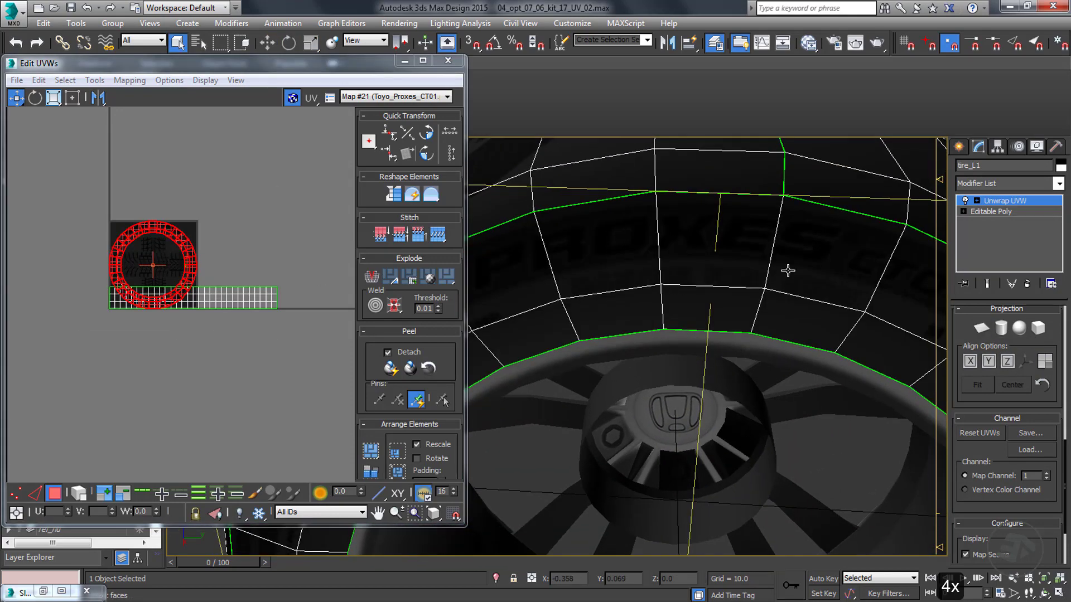
Select the whole tread strip element and apply a cylindrical projection aligned to Y to it.
drag(224, 207, 69, 279)
click(79, 492)
click(123, 293)
click(245, 296)
scroll(245, 294, up, 6)
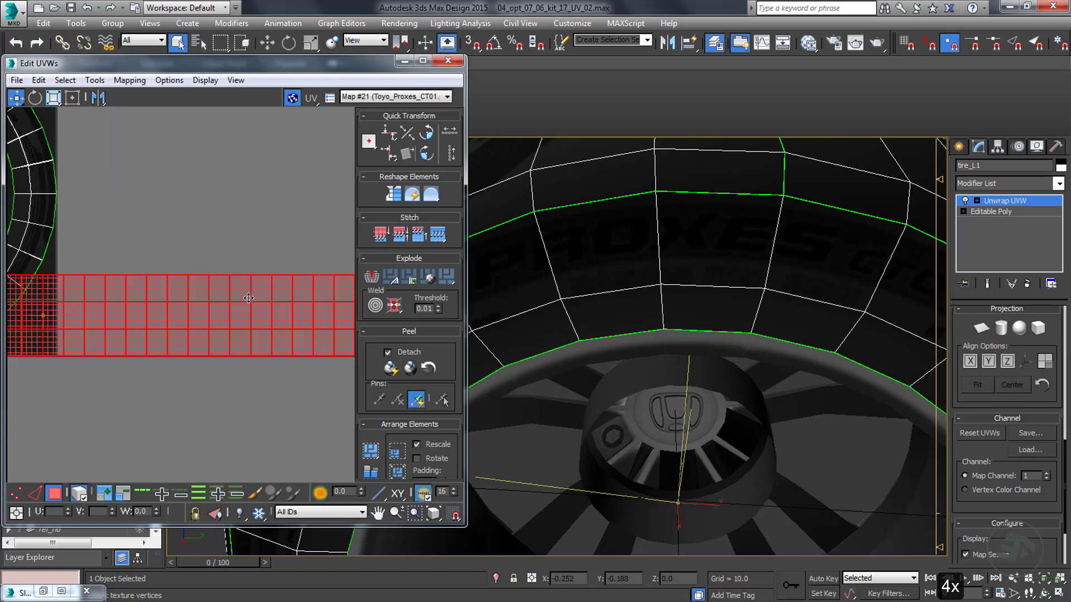
alt+middle_drag(764, 195, 774, 289)
scroll(774, 289, down, 3)
click(1000, 328)
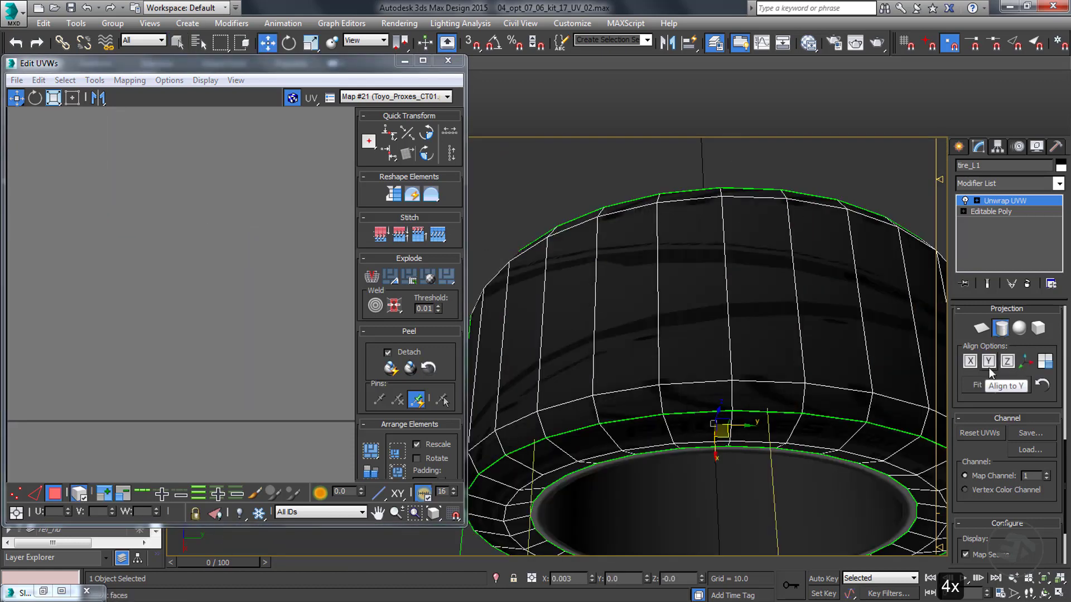
click(988, 361)
scroll(317, 298, down, 6)
middle_drag(318, 299, 305, 342)
Scale up the tread strip and place it in Freeform mode over the tread patterns, matching their height, in the maximized UV editor.
click(188, 207)
key(r)
drag(202, 205, 535, 294)
click(72, 97)
middle_drag(340, 238, 227, 224)
click(422, 60)
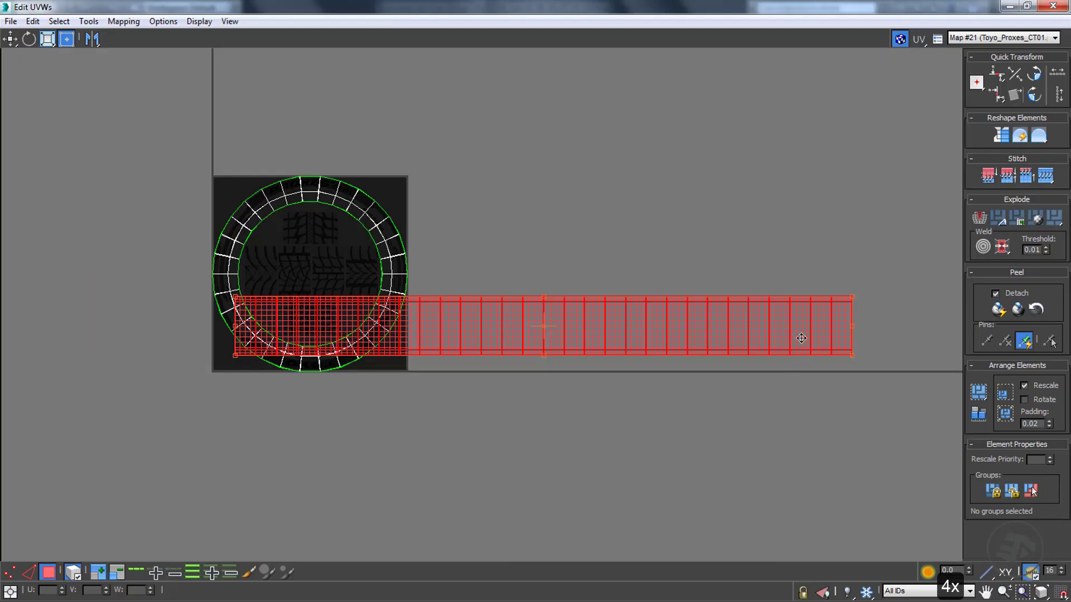
drag(802, 338, 288, 286)
scroll(316, 270, up, 5)
drag(409, 174, 416, 180)
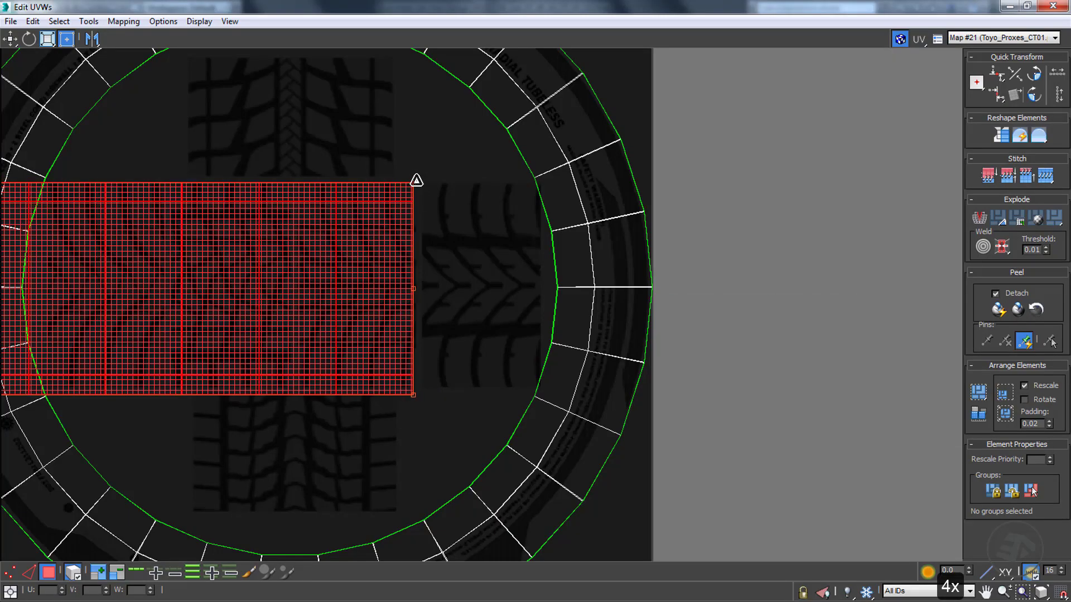
scroll(429, 276, down, 4)
scroll(396, 311, up, 7)
Restore the UV editor's size and examine how the tread pattern falls on the tire in the viewport.
click(1026, 6)
alt+middle_drag(781, 279, 654, 371)
scroll(647, 372, down, 4)
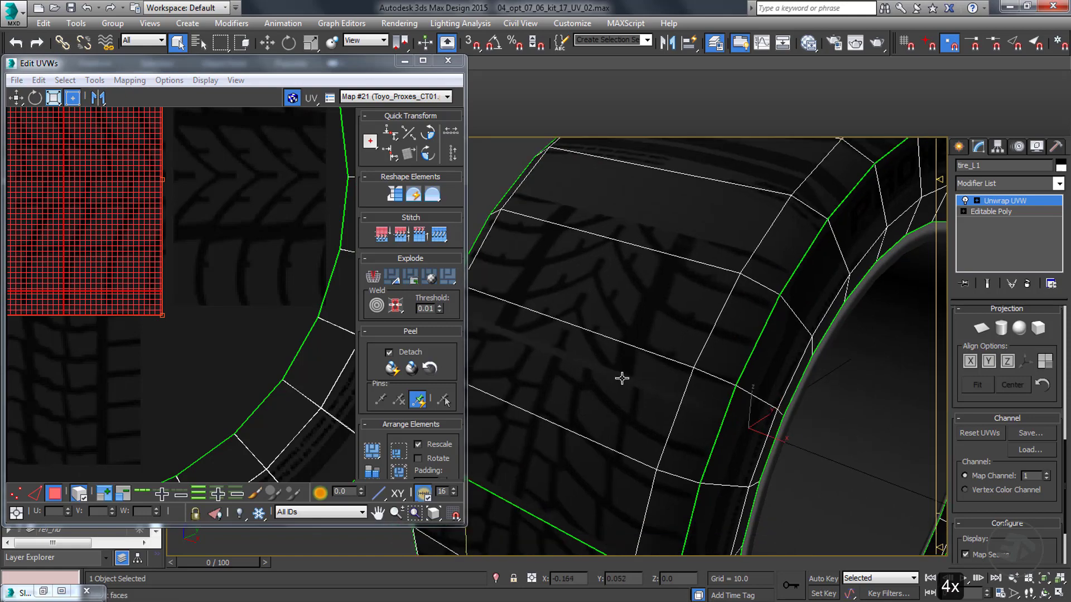
middle_drag(239, 323, 326, 350)
scroll(327, 350, down, 2)
scroll(207, 258, up, 2)
middle_drag(207, 258, 251, 287)
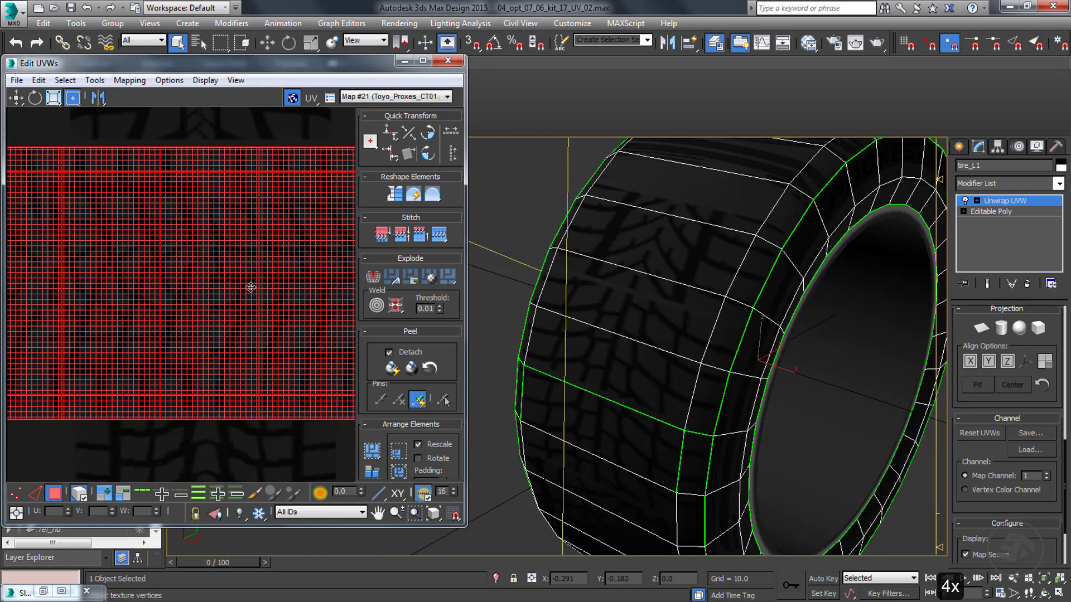
Move the tread strip into the empty UV space below the texture.
scroll(238, 285, down, 7)
drag(237, 285, 222, 418)
middle_drag(292, 411, 315, 340)
scroll(288, 348, up, 3)
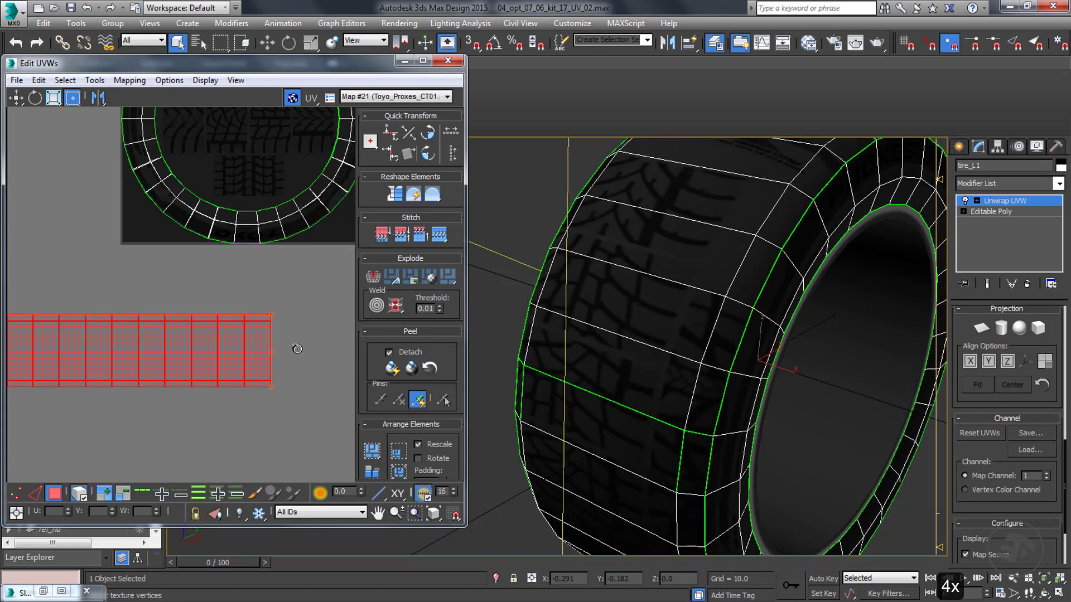
click(290, 311)
drag(232, 409, 232, 409)
Try to detach the end segment of the tread strip and move it separately.
click(53, 493)
click(81, 496)
drag(304, 305, 236, 393)
key(ctrl+b)
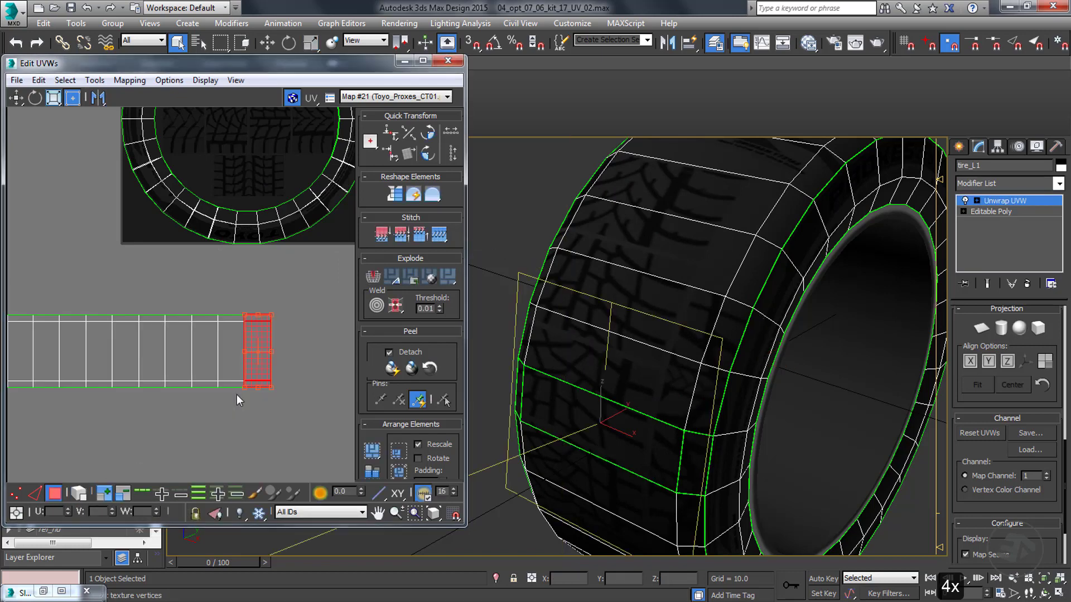
drag(258, 357, 274, 153)
middle_drag(249, 221, 246, 282)
drag(272, 210, 284, 415)
scroll(284, 415, down, 3)
middle_drag(220, 443, 241, 344)
scroll(275, 307, up, 2)
click(277, 310)
Maximize the UV editor and undo the detaching of the tread strip's end segment and the face selections made since.
click(423, 61)
middle_drag(554, 308, 622, 329)
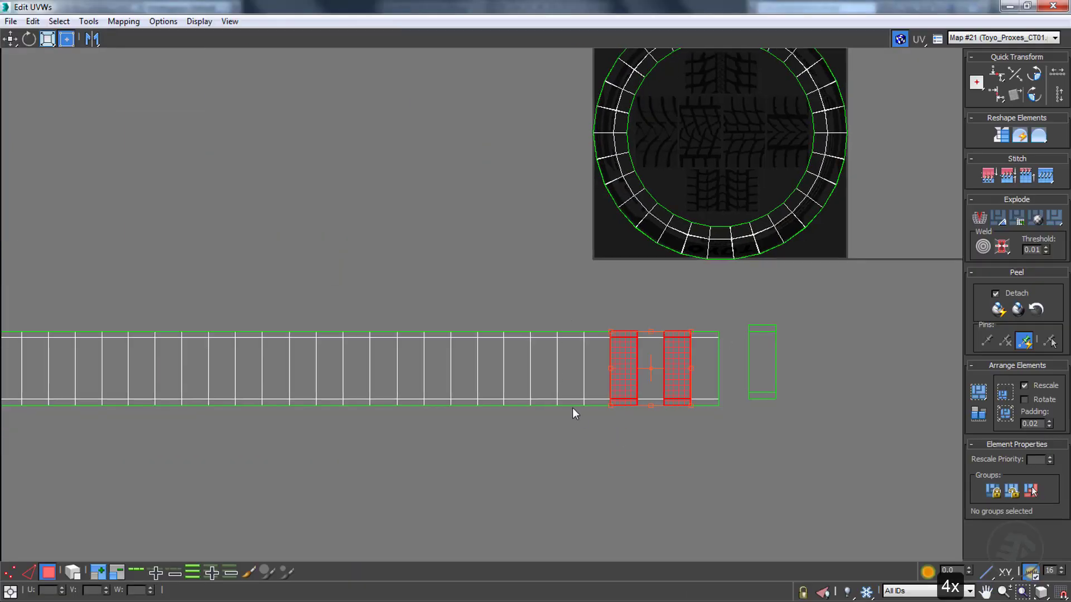
key(ctrl+z)
key(ctrl+z)
key(ctrl+z)
key(ctrl+z)
key(ctrl+z)
Select every other pair of segments along the tread strip, break them off and move them into a separate row below.
ctrl+click(704, 385)
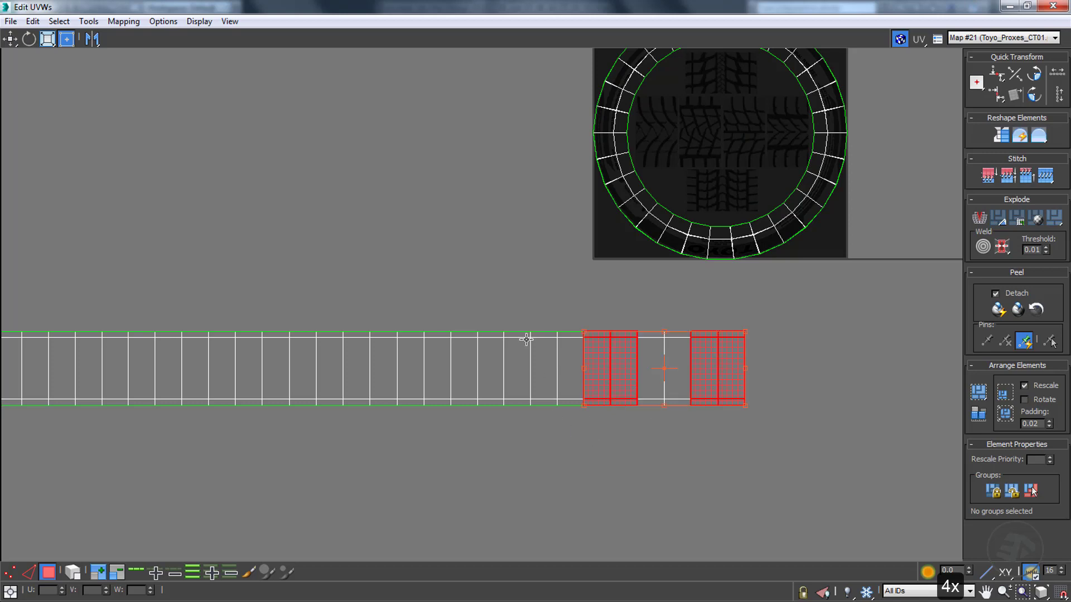
ctrl+drag(412, 322, 385, 414)
middle_drag(306, 322, 519, 321)
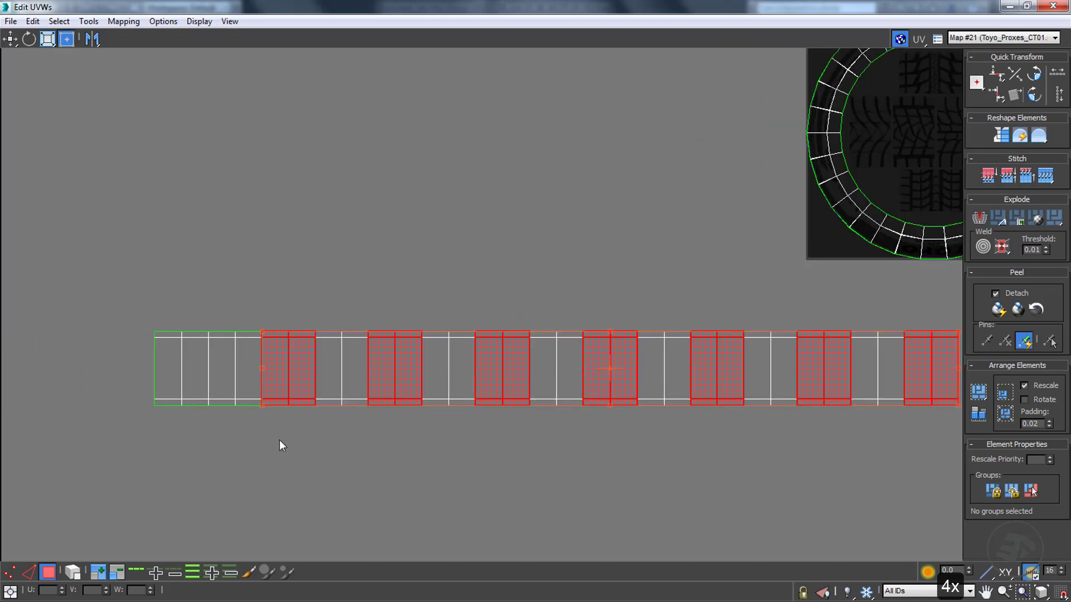
right_click(256, 376)
click(234, 390)
drag(302, 388, 221, 486)
middle_drag(518, 458, 494, 332)
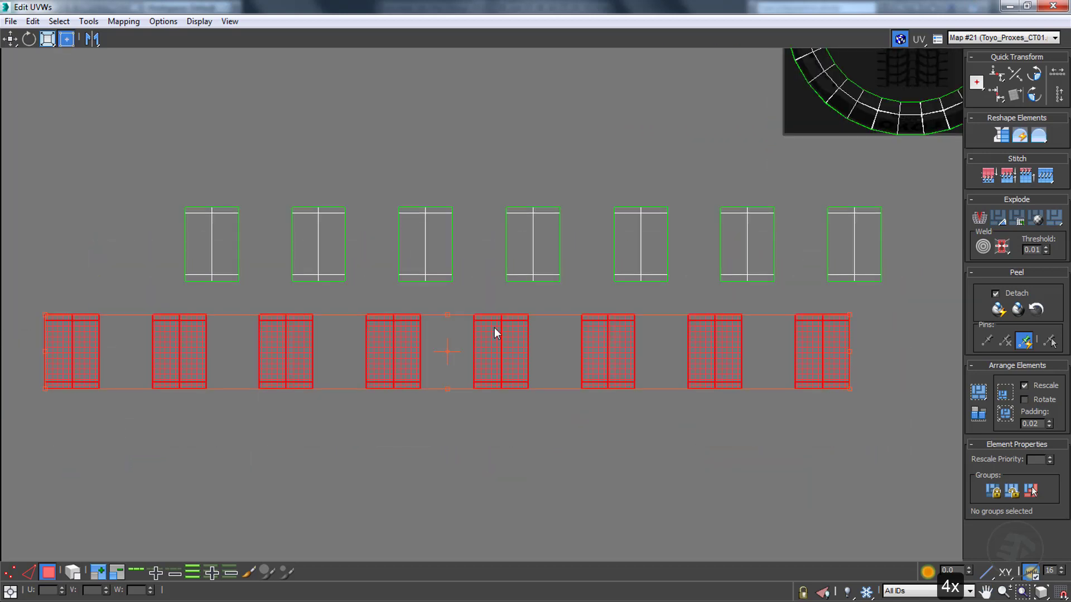
Offset the lower row of tread pieces and, in vertex mode, start snapping the outermost pieces onto their neighbors.
drag(694, 368, 781, 391)
middle_drag(782, 390, 642, 337)
click(663, 399)
key(1)
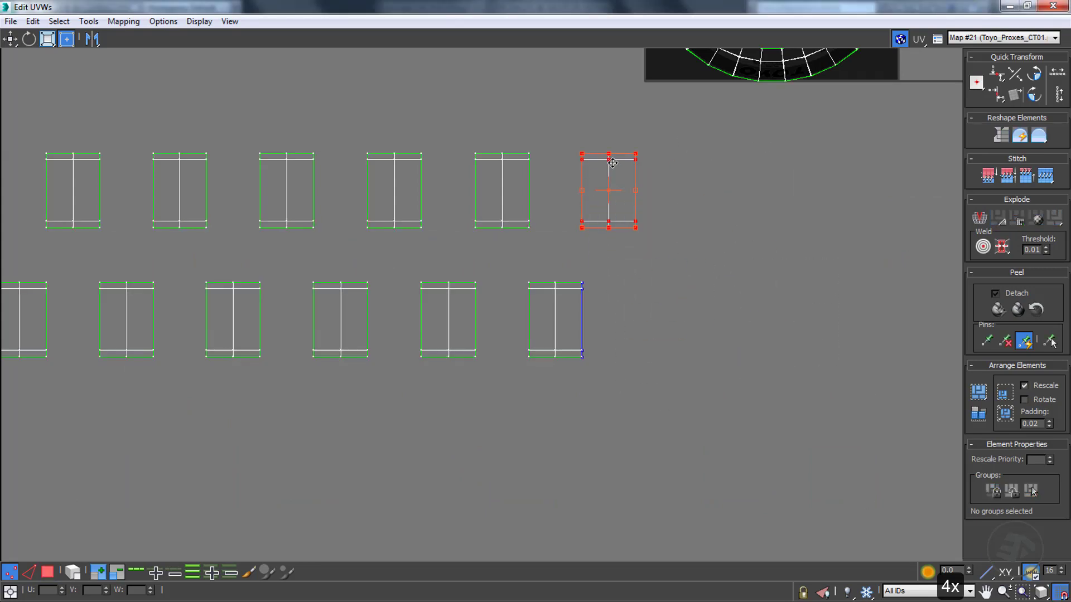
scroll(504, 159, up, 3)
drag(504, 160, 499, 172)
middle_drag(499, 172, 711, 147)
scroll(711, 148, down, 1)
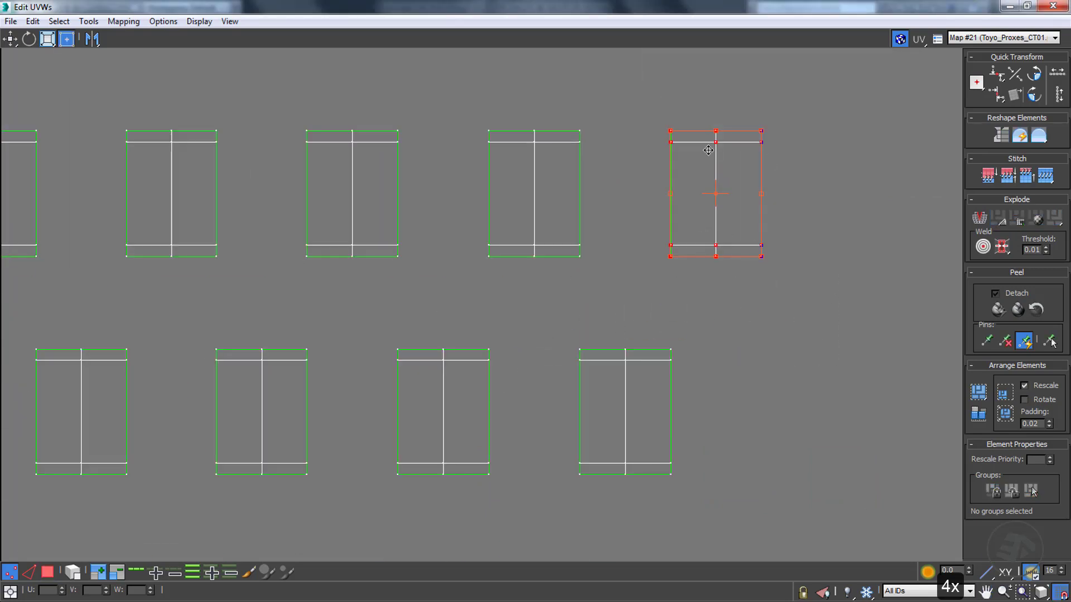
key(ctrl+z)
Snap the remaining tread pieces of both rows onto each other until they form a single stack.
drag(551, 490, 552, 490)
drag(624, 362, 444, 361)
drag(501, 320, 385, 490)
drag(443, 360, 375, 208)
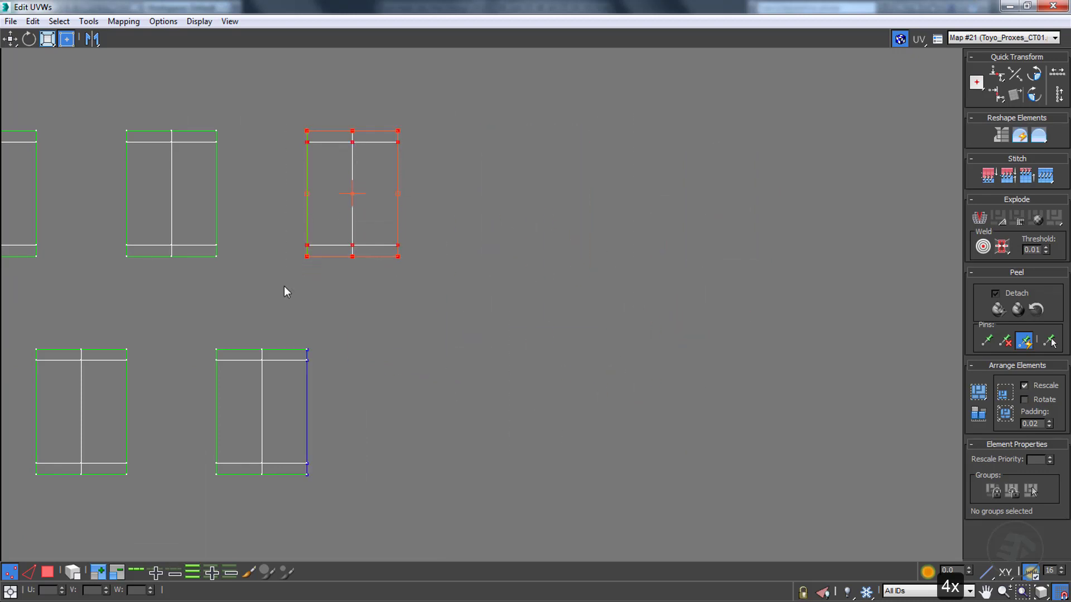
middle_drag(283, 290, 634, 283)
key(ctrl+z)
drag(624, 377, 569, 268)
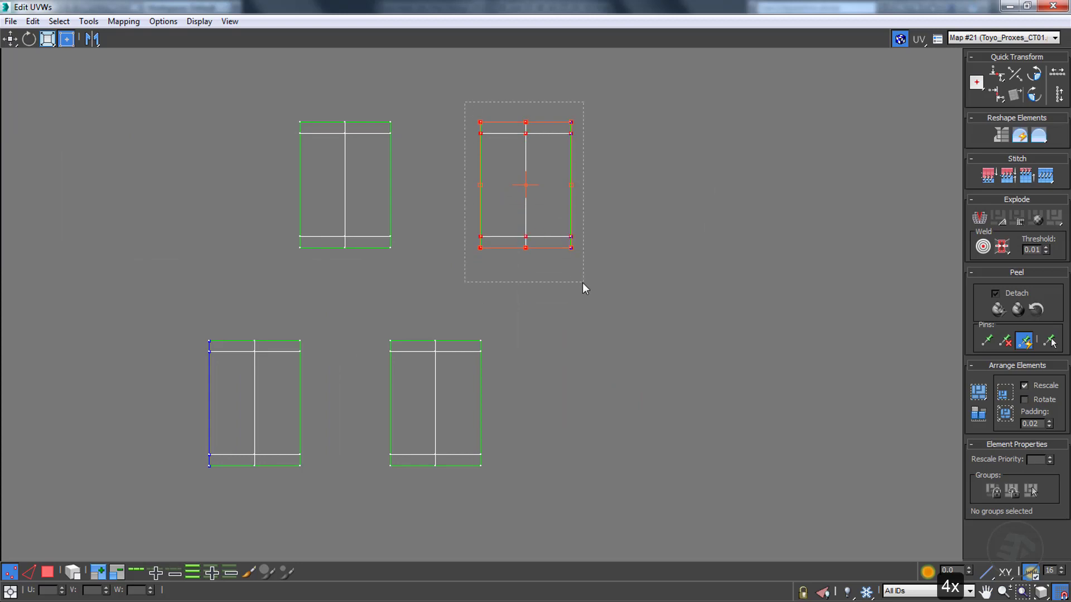
drag(439, 366, 301, 239)
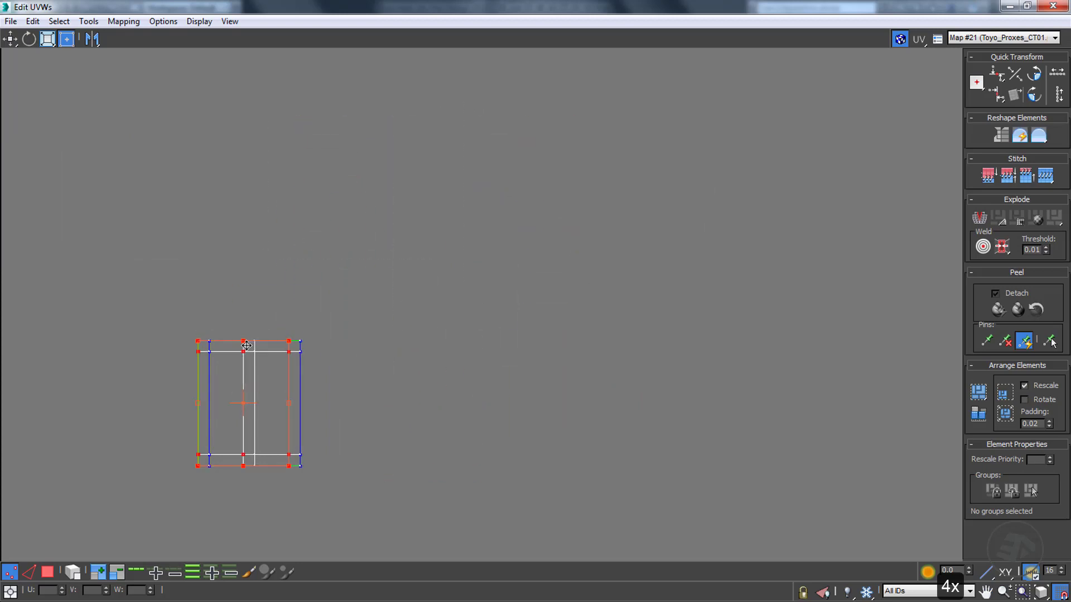
Move the stacked tread faces onto the third tread pattern of the texture's middle row and scale them to its height.
key(3)
scroll(415, 376, down, 5)
drag(354, 384, 802, 165)
scroll(859, 146, up, 8)
drag(570, 245, 623, 283)
scroll(680, 220, up, 3)
drag(700, 81, 662, 85)
drag(436, 437, 479, 425)
scroll(573, 425, up, 3)
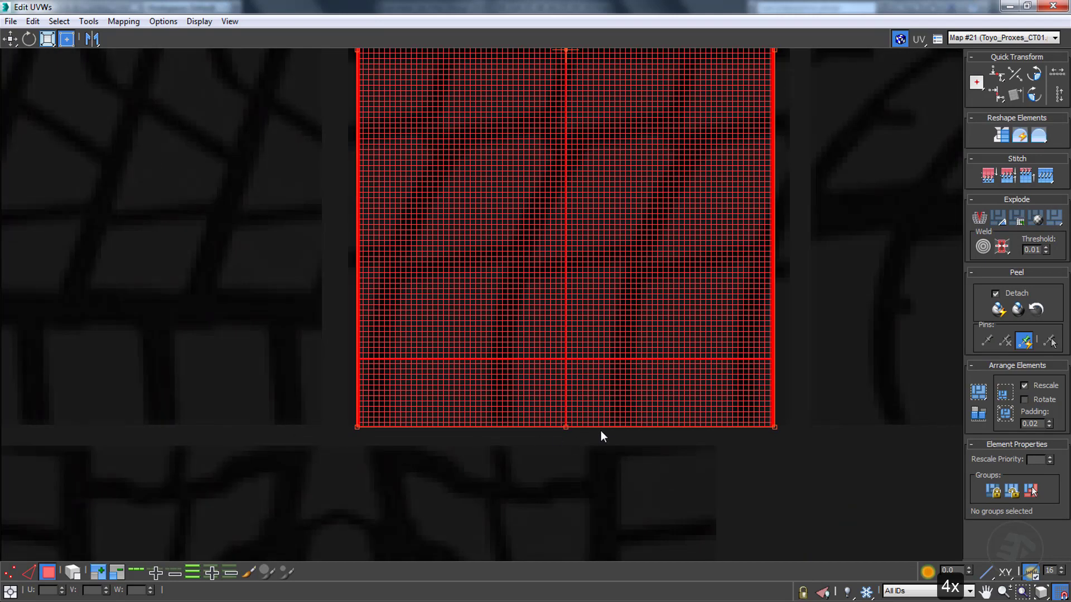
Narrow the stacked tread faces from both sides to cover a repeating section of the pattern and check their edges.
drag(775, 425, 734, 423)
drag(357, 425, 470, 422)
middle_drag(575, 366, 537, 432)
scroll(536, 432, down, 3)
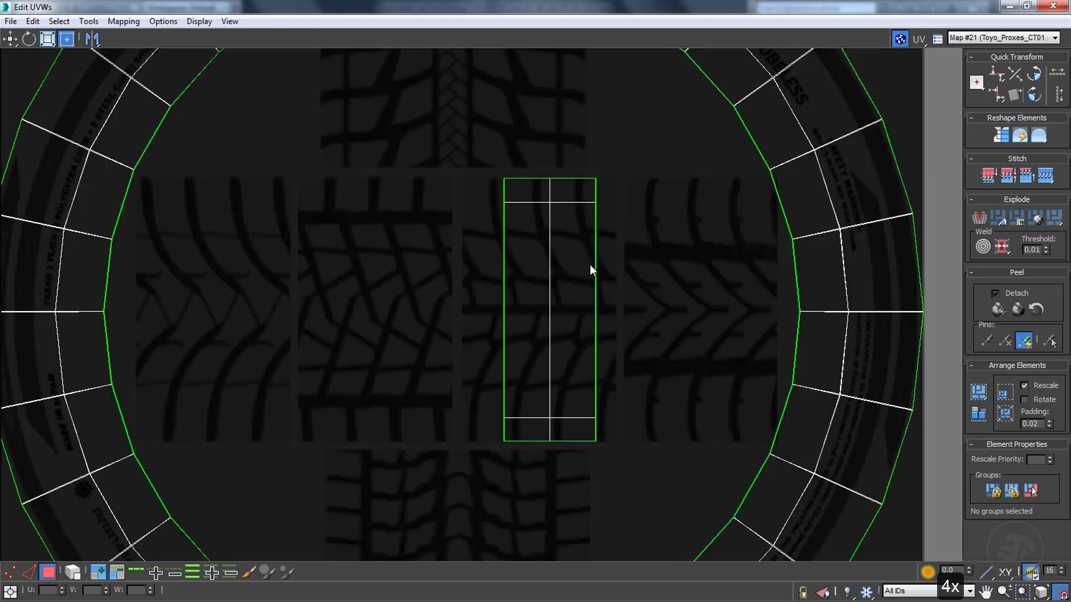
drag(609, 162, 475, 451)
drag(598, 443, 596, 443)
click(596, 443)
scroll(535, 427, up, 6)
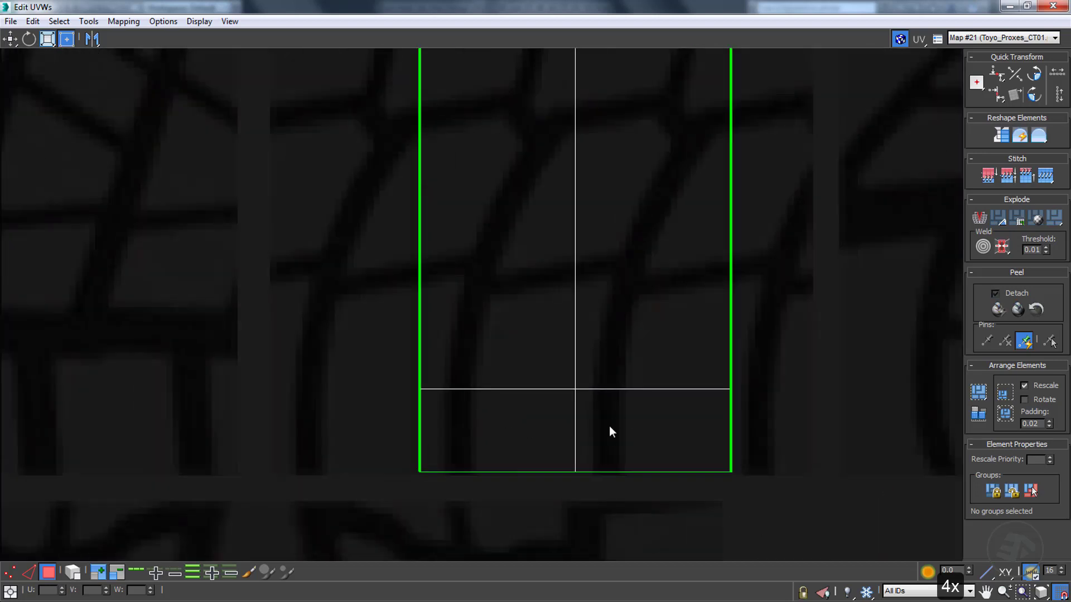
scroll(492, 421, down, 3)
middle_drag(561, 286, 551, 501)
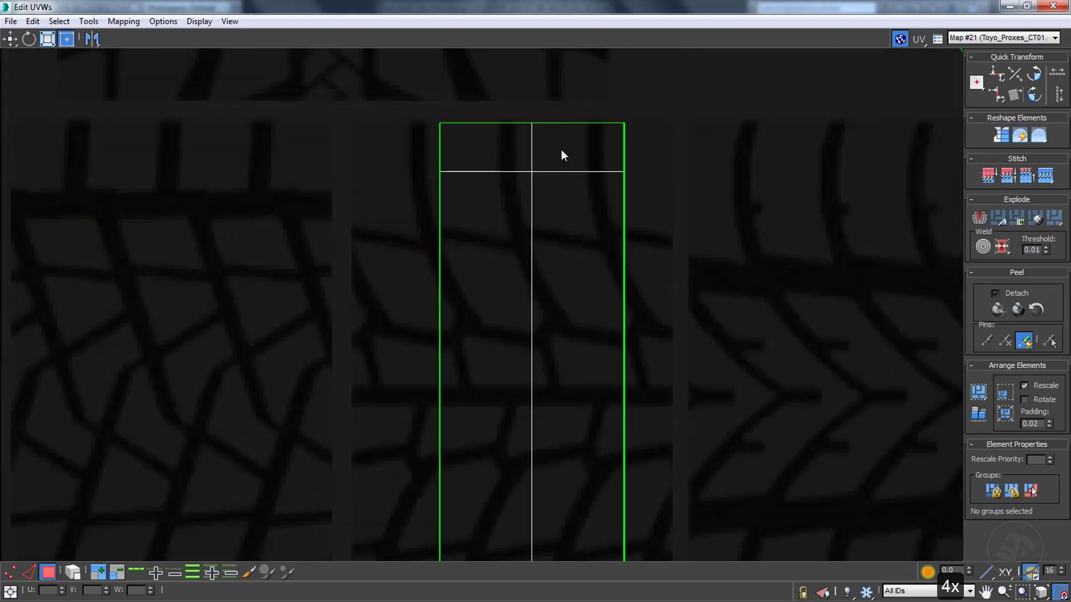
Widen the stacked tread faces on both sides to cover more of the texture's third tread pattern.
click(1031, 5)
alt+middle_drag(739, 315, 637, 340)
scroll(264, 185, down, 4)
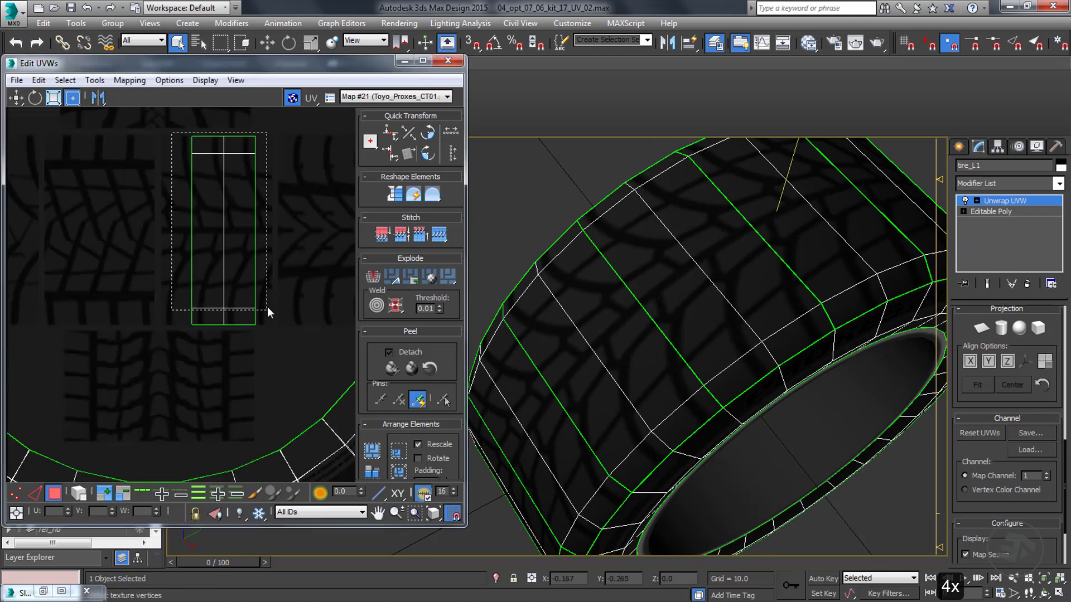
drag(268, 311, 268, 312)
drag(191, 138, 166, 138)
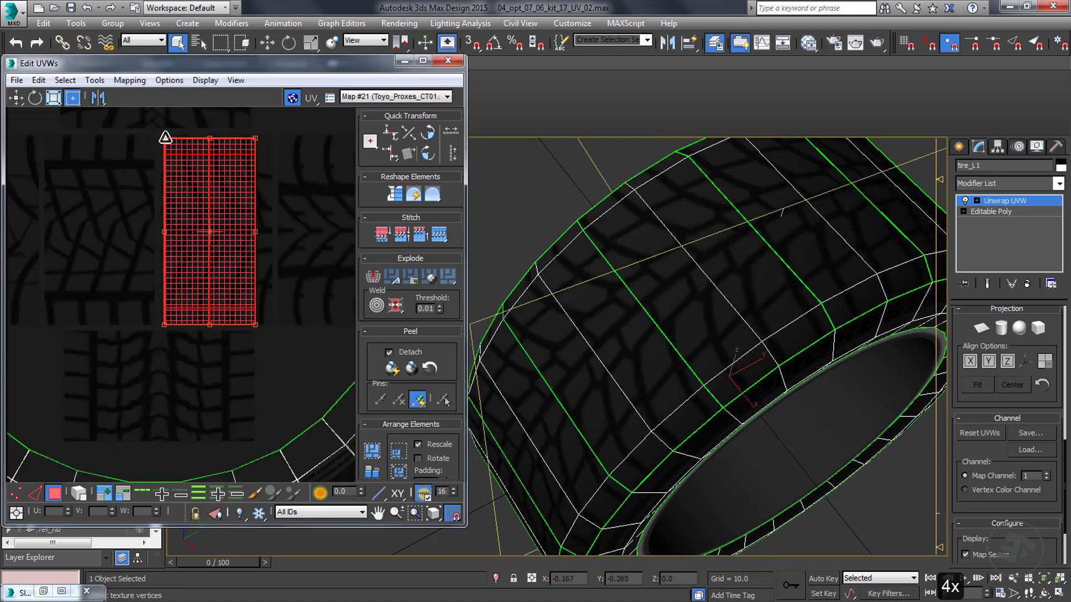
mouse_move(251, 137)
mouse_down()
mouse_move(268, 136)
mouse_move(259, 136)
mouse_up()
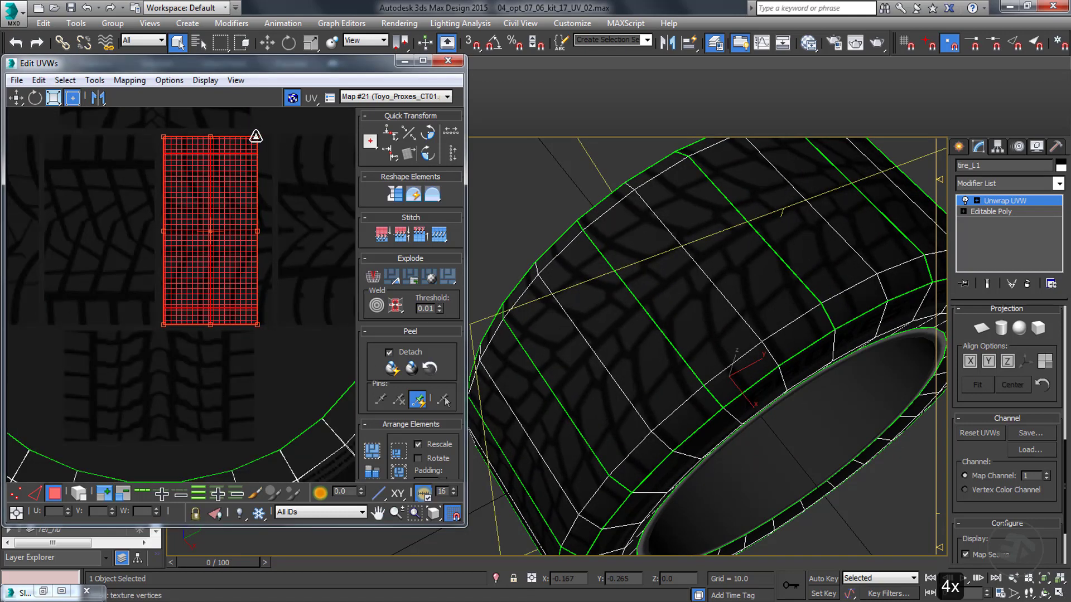
scroll(260, 137, up, 2)
click(298, 306)
scroll(229, 430, up, 1)
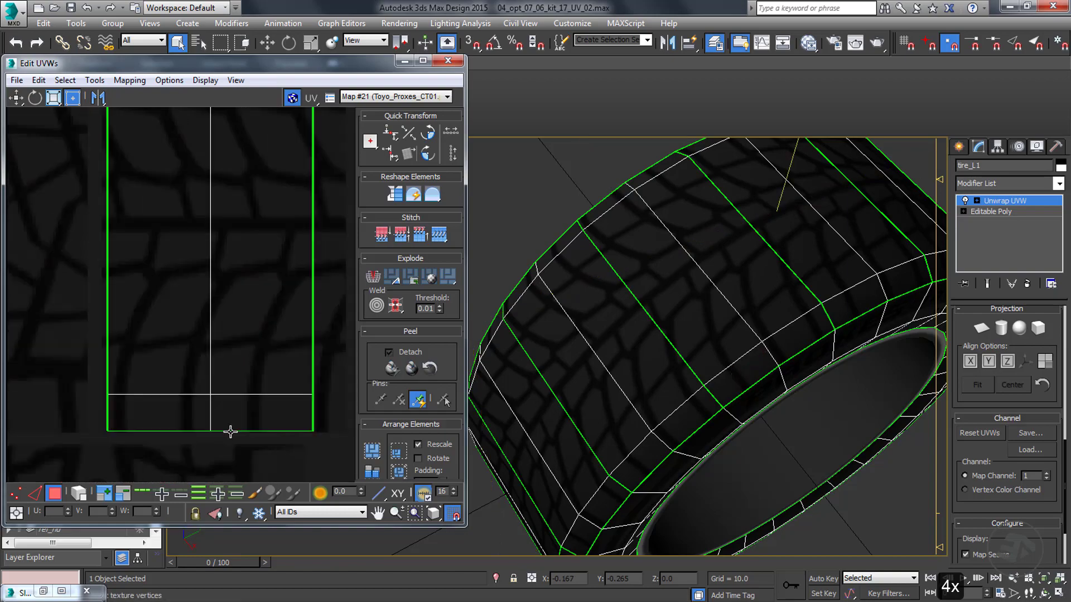
Narrow one side of the stacked tread faces to match the pattern's repeat and check the edges against the texture.
alt+middle_drag(731, 362, 665, 458)
scroll(255, 350, down, 2)
mouse_move(306, 143)
mouse_down()
mouse_move(160, 403)
mouse_move(298, 153)
mouse_move(313, 150)
mouse_move(282, 167)
mouse_move(303, 131)
mouse_move(274, 136)
mouse_move(293, 135)
mouse_up()
scroll(290, 171, up, 2)
scroll(294, 139, down, 2)
scroll(294, 373, up, 4)
scroll(312, 374, down, 1)
click(270, 413)
scroll(270, 413, down, 3)
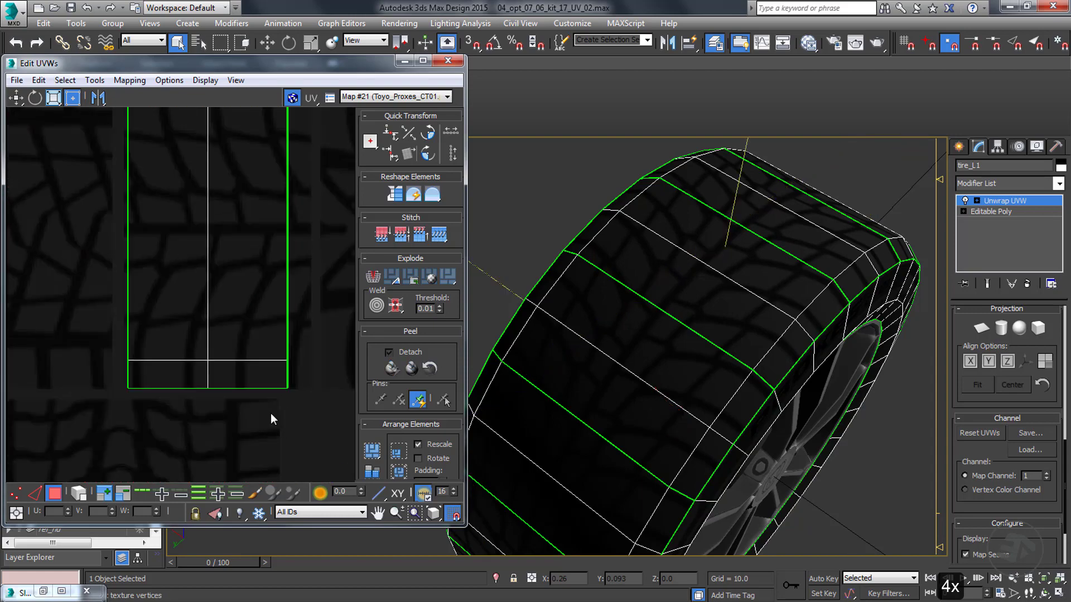
Close the UV editor and collapse the Unwrap UVW modifier of tire_L1 into the Editable Poly.
alt+middle_drag(703, 360, 747, 357)
scroll(663, 362, down, 2)
scroll(747, 360, down, 2)
click(448, 60)
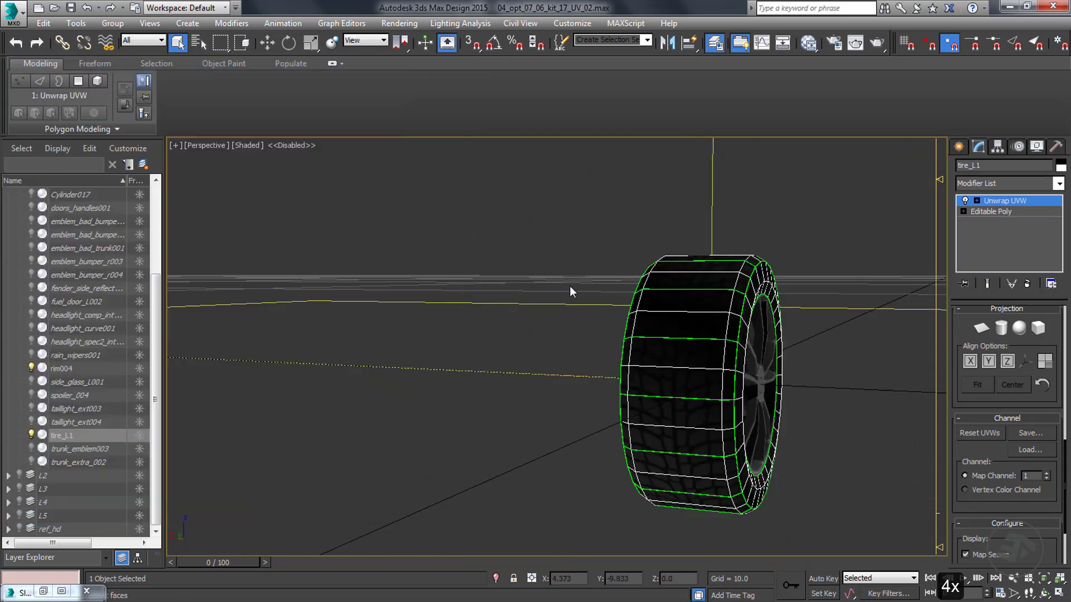
alt+middle_drag(569, 285, 502, 323)
right_click(983, 203)
click(937, 326)
click(595, 361)
middle_drag(640, 342, 609, 309)
scroll(619, 315, up, 4)
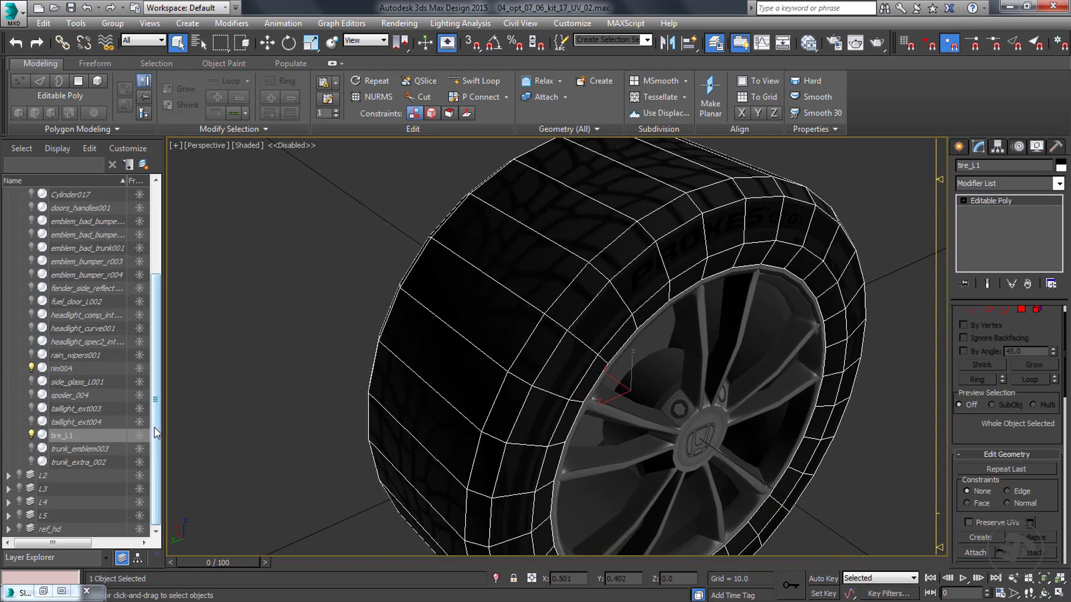
Render the L1 wheel, clone the rendered frame, and place both render windows side by side.
drag(154, 427, 142, 256)
click(8, 248)
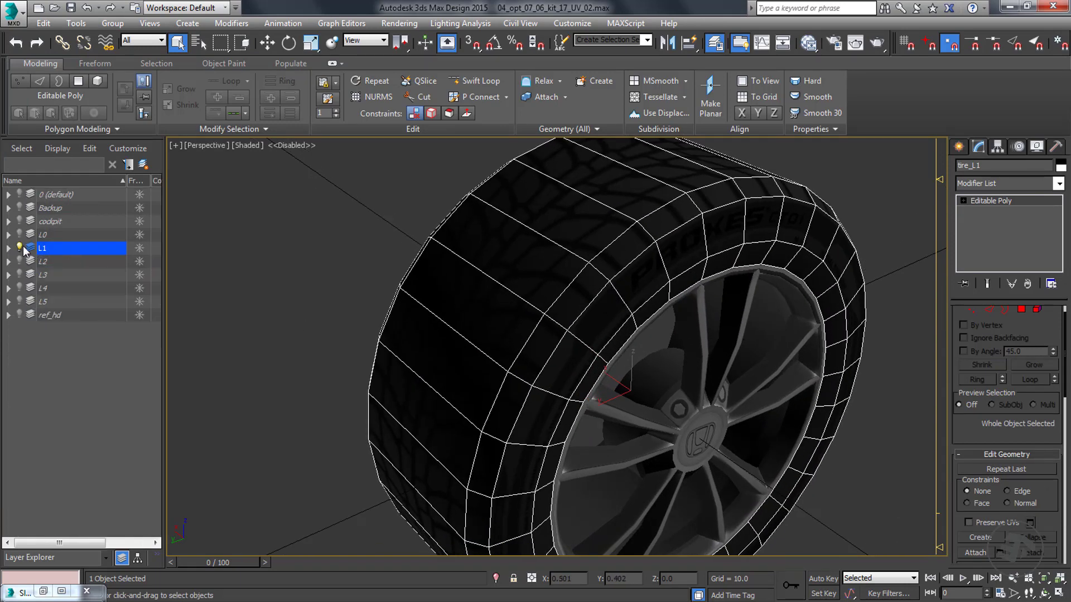
click(857, 44)
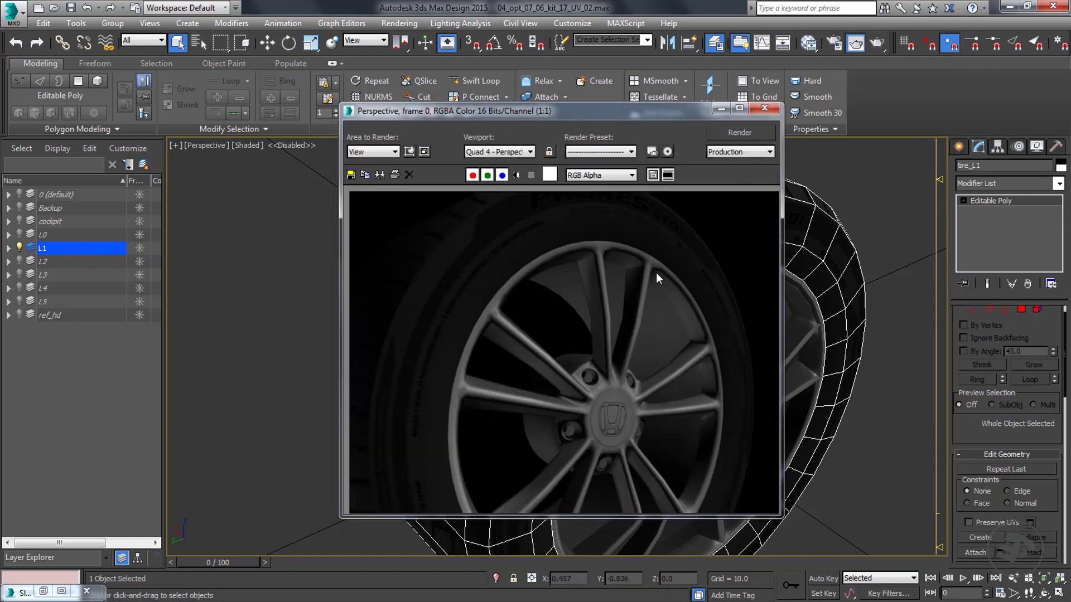
click(731, 131)
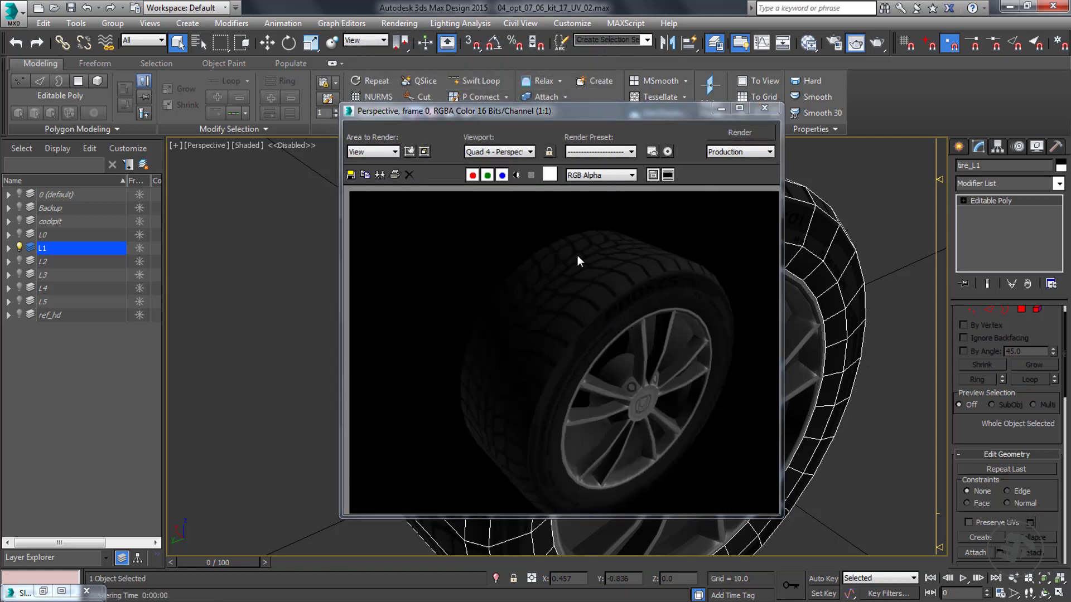
click(377, 174)
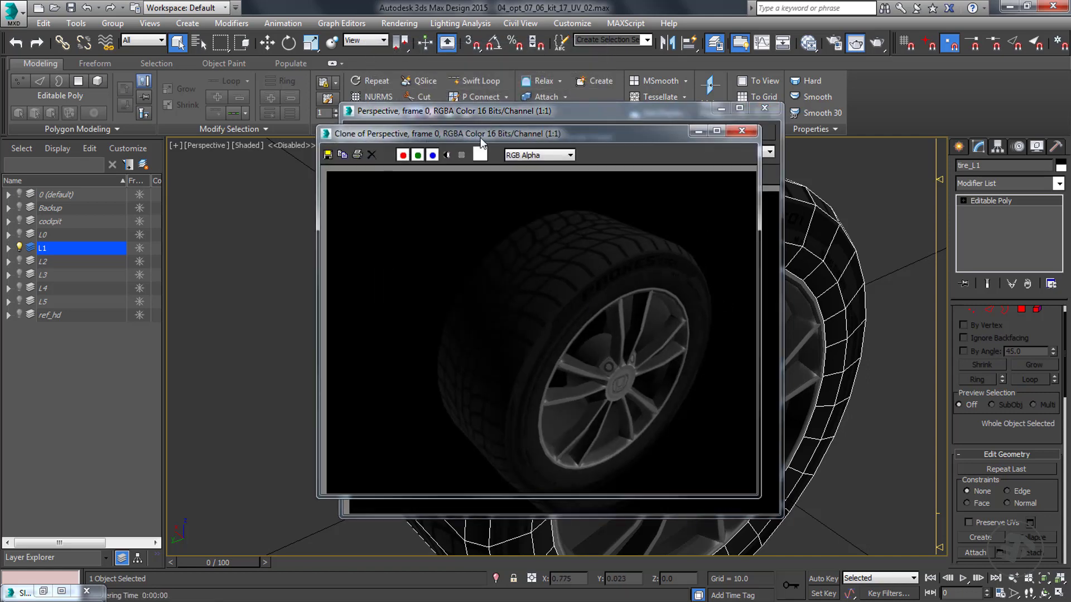
mouse_move(474, 128)
mouse_down()
mouse_move(204, 173)
mouse_move(189, 207)
mouse_move(312, 173)
mouse_move(282, 171)
mouse_up()
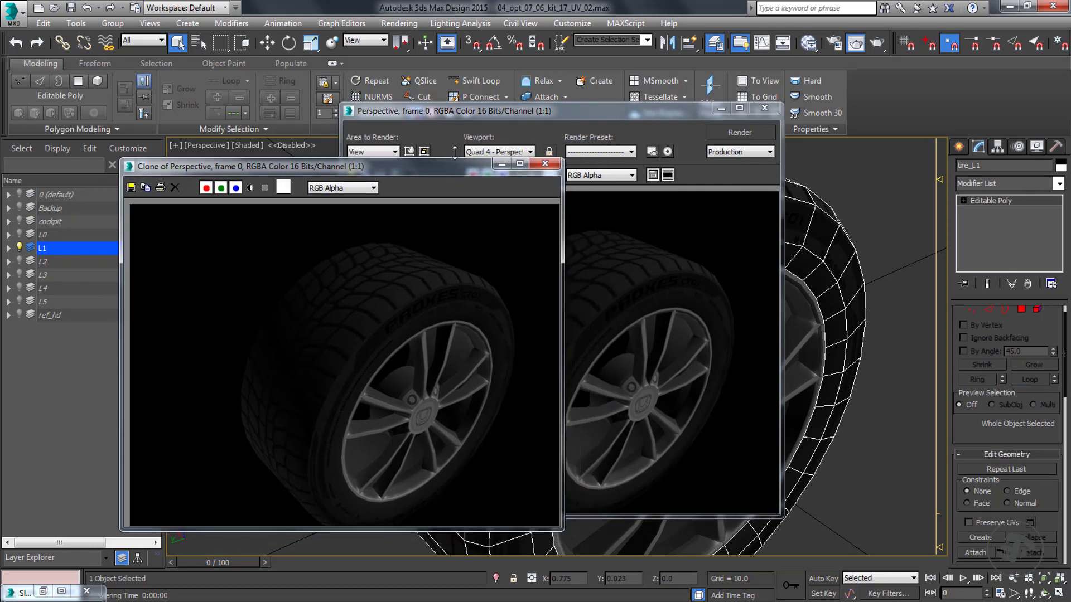
mouse_move(642, 115)
mouse_down()
mouse_move(839, 149)
mouse_move(862, 136)
mouse_up()
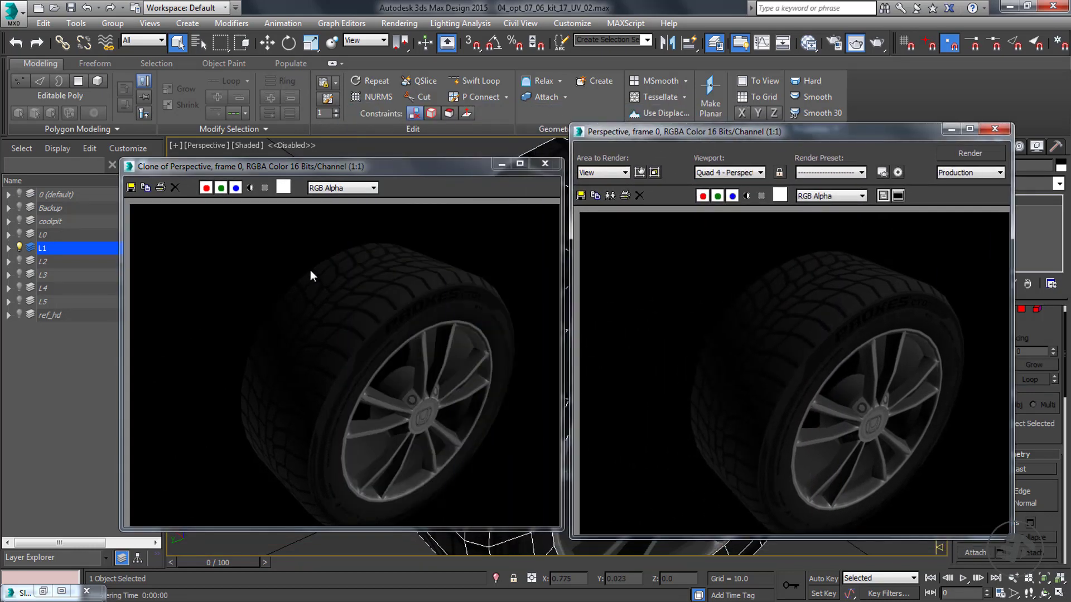
Show layer L0 instead of L1, render it for comparison with the cloned L1 frame, and close the new render.
click(20, 248)
click(32, 237)
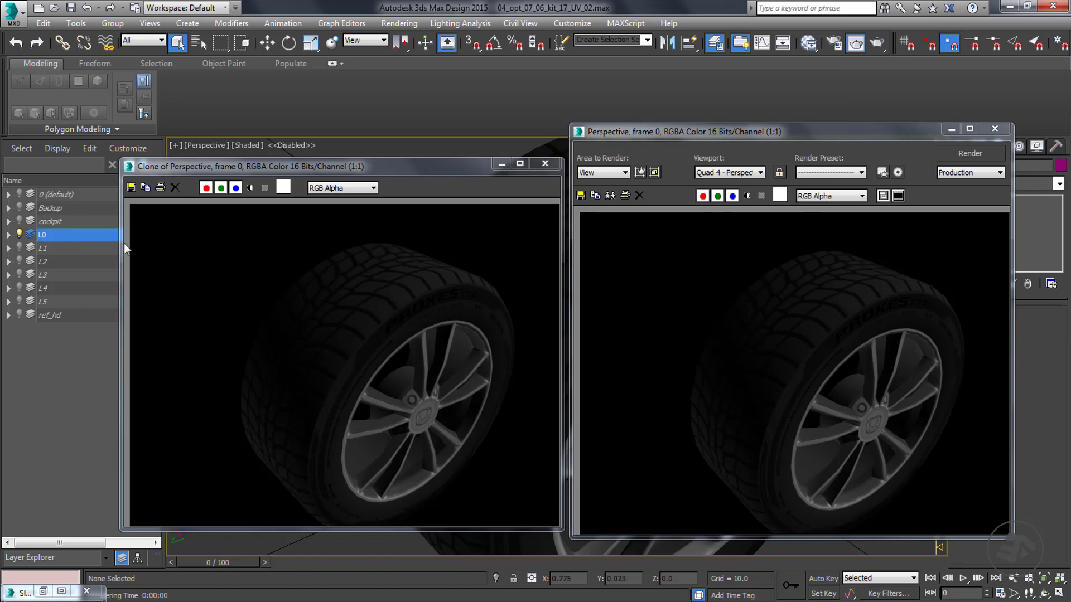
click(977, 153)
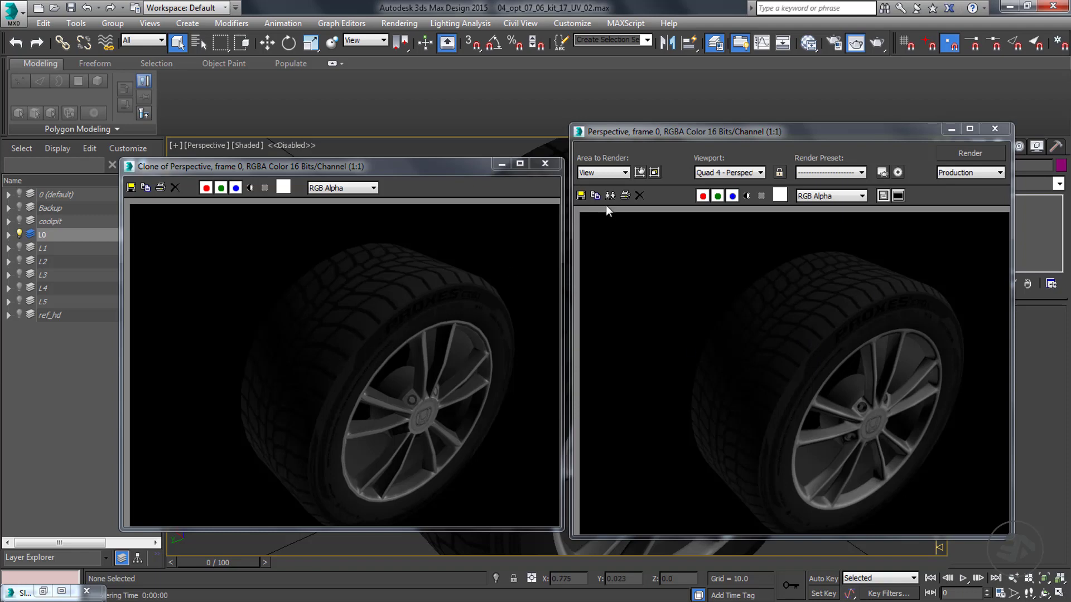
click(994, 129)
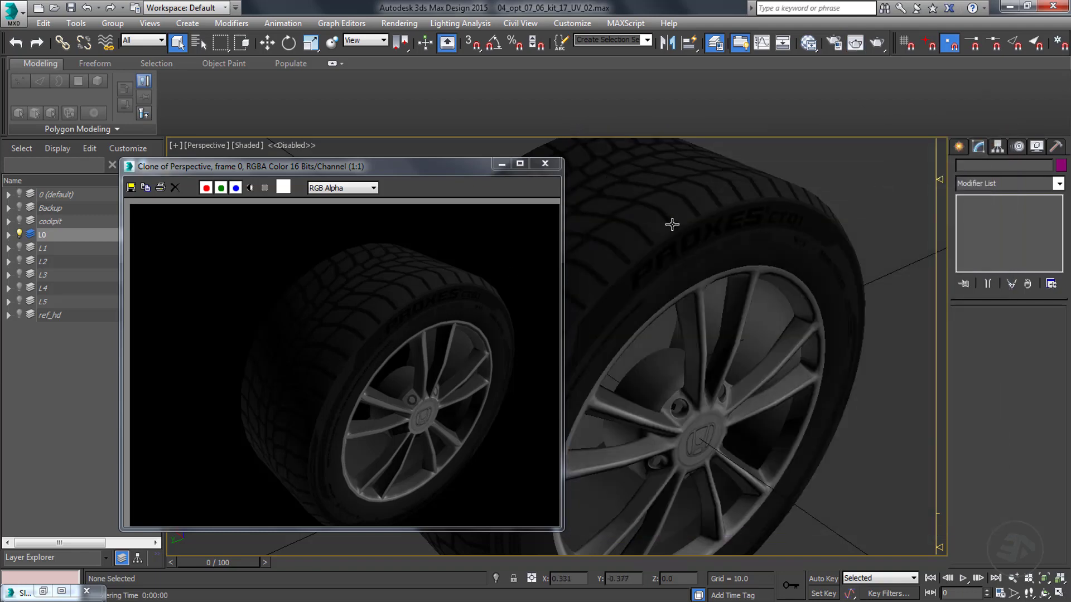
Show layer L1 instead of L0 and apply an Unwrap UVW modifier to tire_L1.
click(20, 235)
click(19, 247)
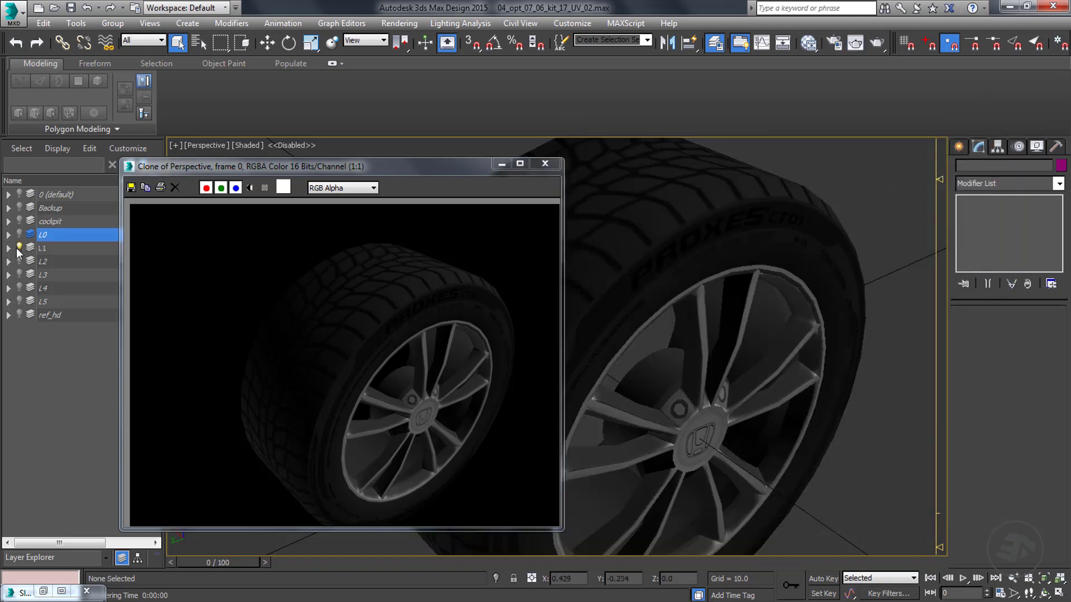
click(31, 250)
click(694, 202)
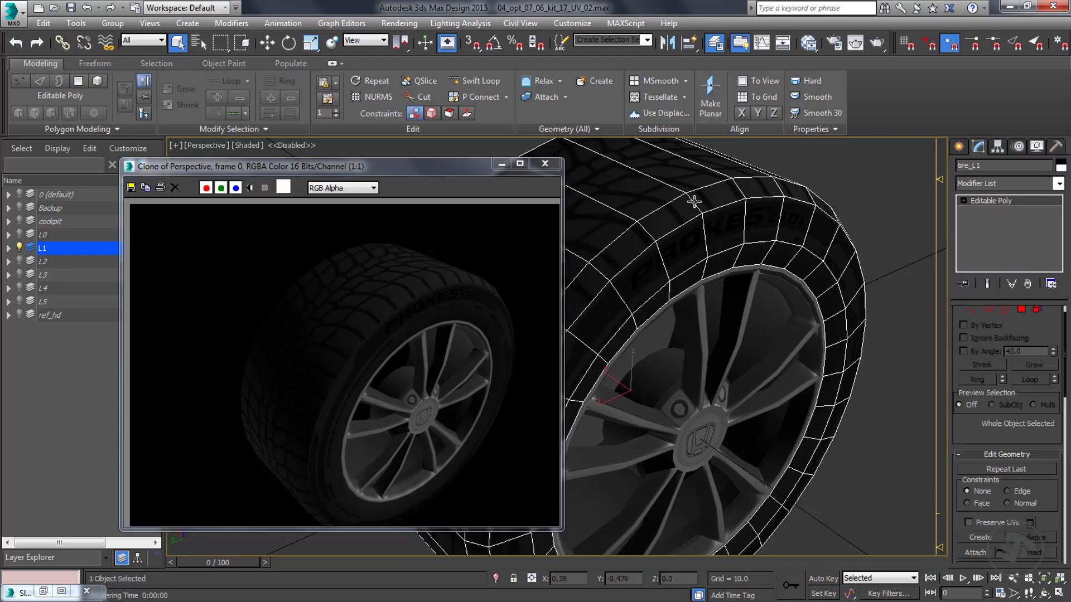
click(1059, 184)
scroll(998, 391, down, 15)
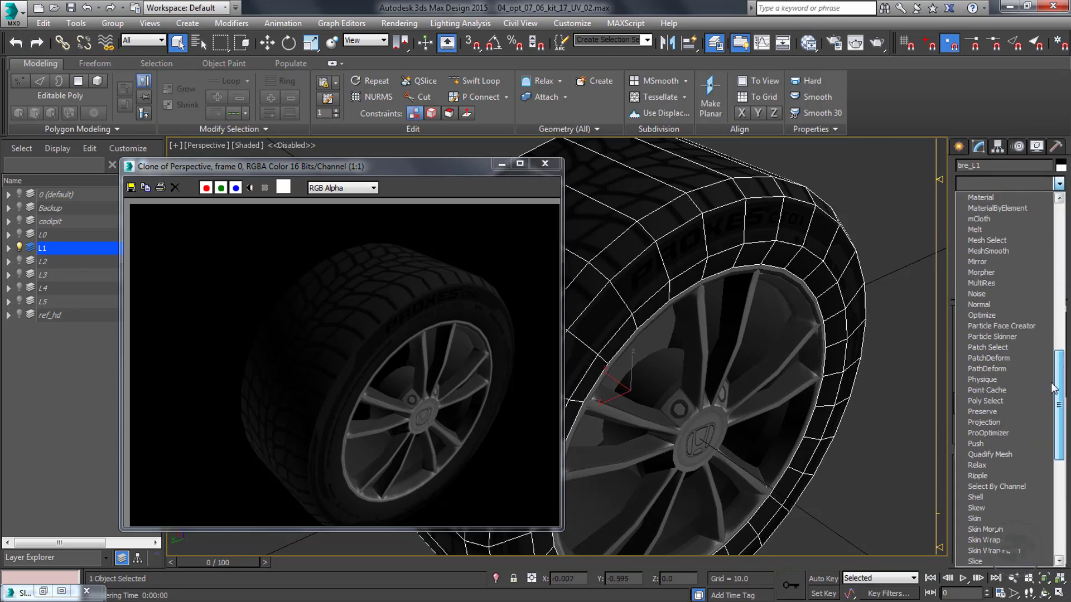
click(996, 475)
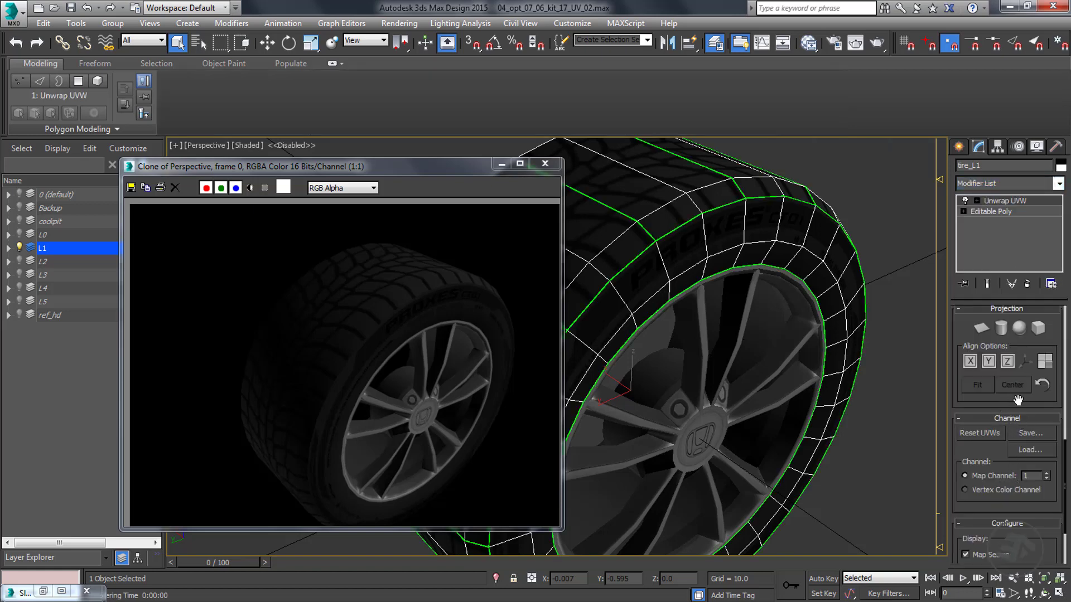
Open the UV editor for tire_L1 and display Map #21 (Toyo_Proxes_CT01) as its background.
scroll(1017, 400, up, 5)
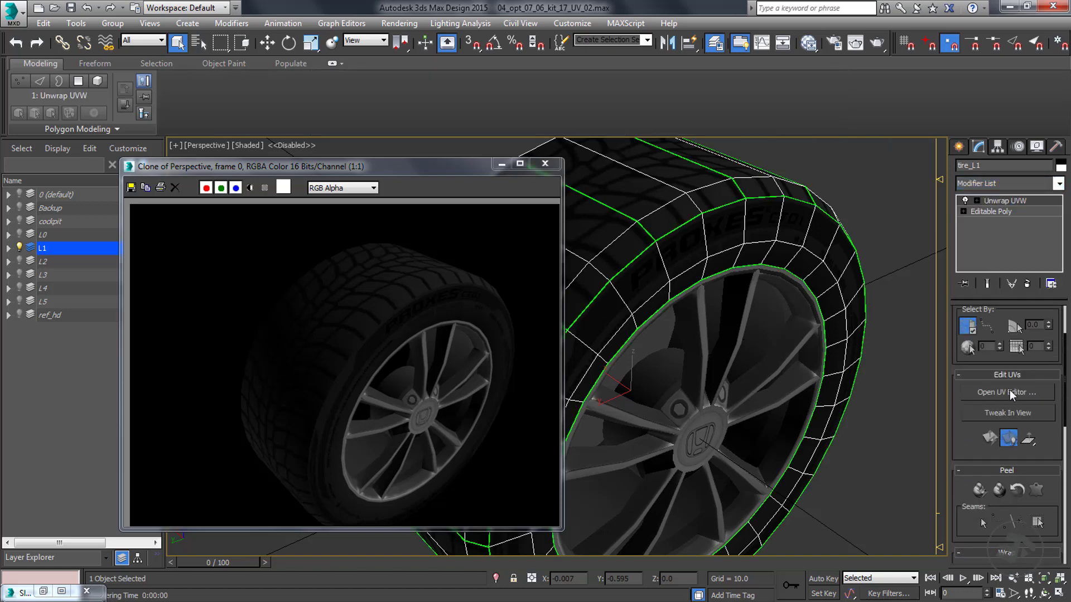
click(1007, 392)
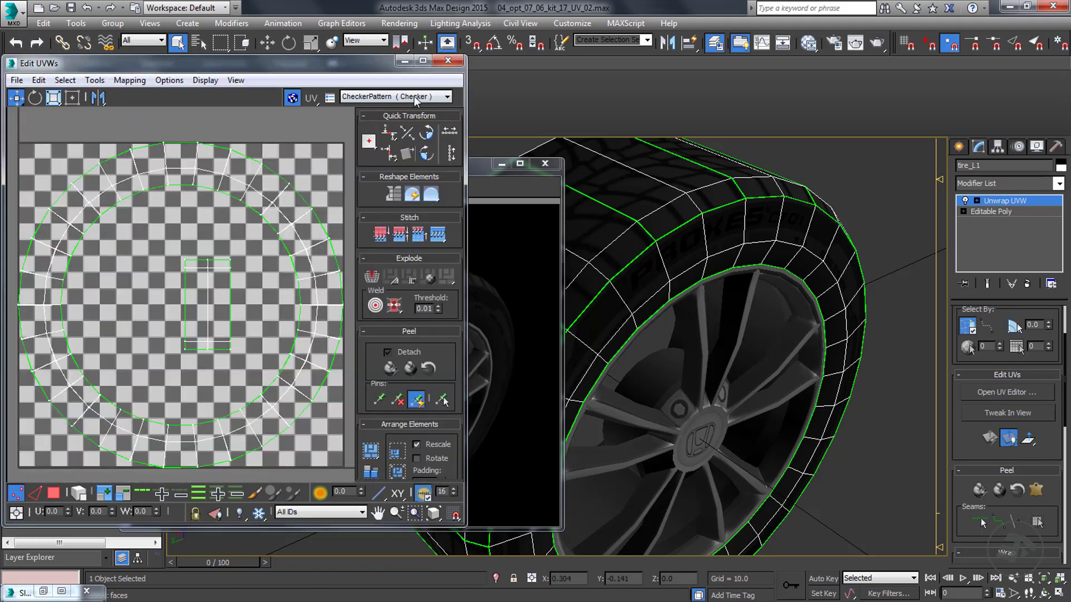
click(414, 95)
click(413, 120)
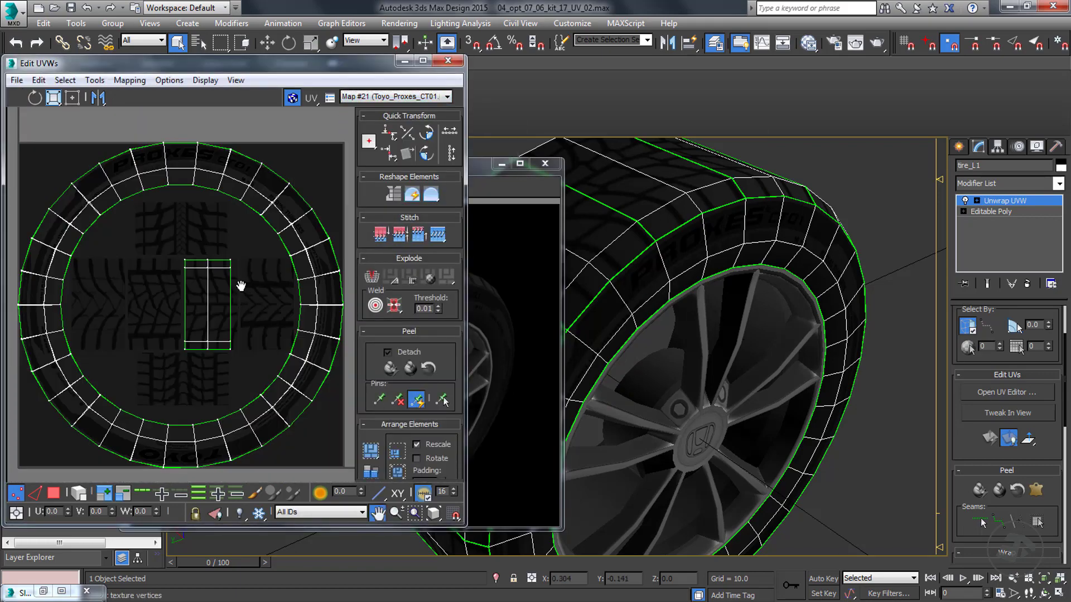
Split one half of the stacked tread faces away and snap its vertices onto the other half.
middle_drag(241, 287, 238, 281)
scroll(237, 281, up, 3)
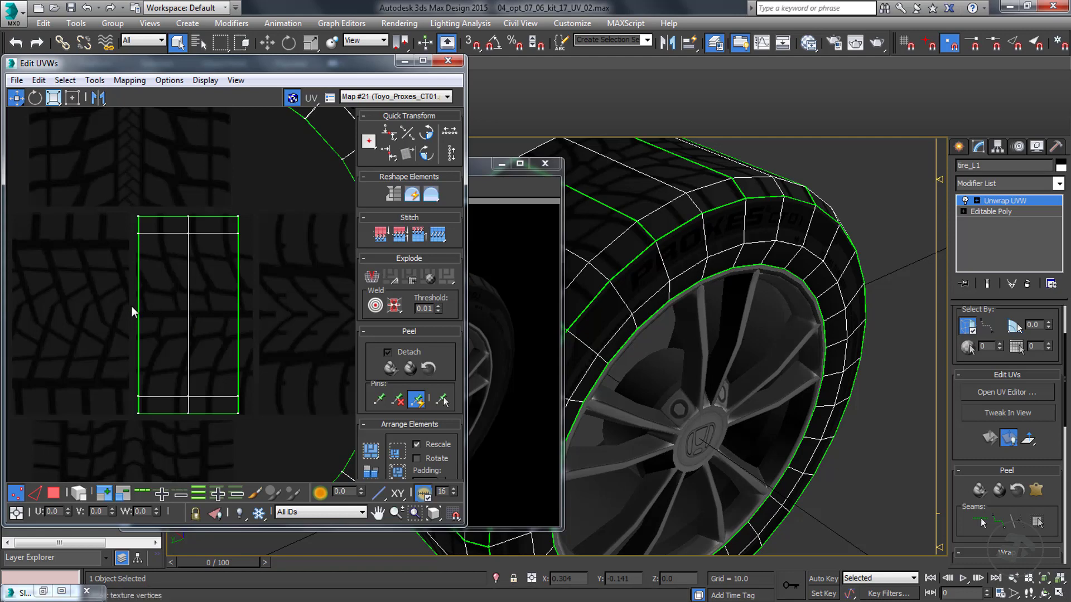
click(54, 492)
shift+drag(169, 353, 132, 266)
click(16, 493)
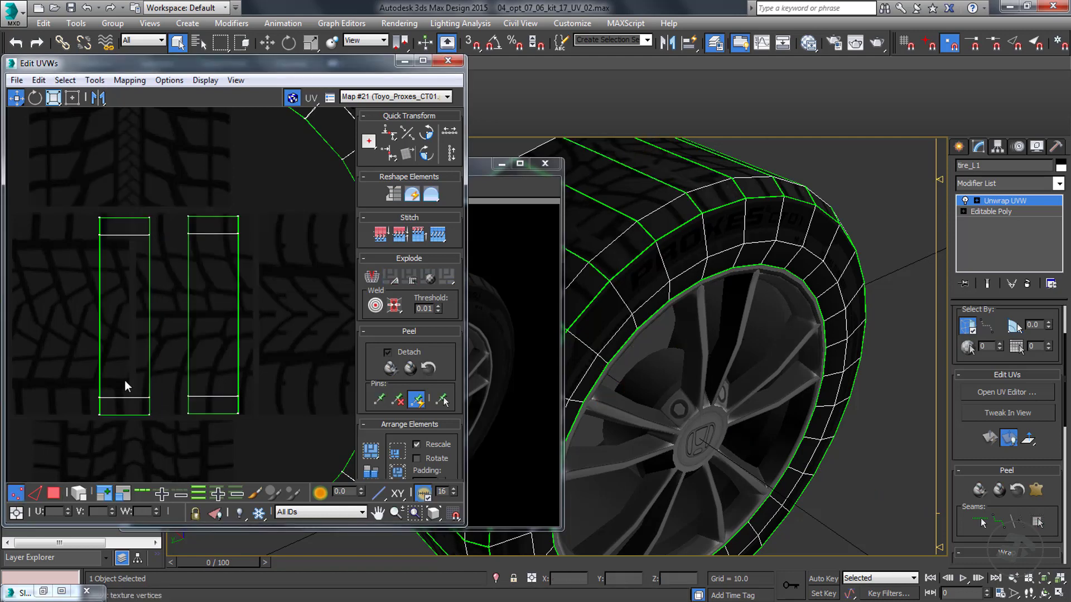
key(s)
drag(151, 217, 239, 217)
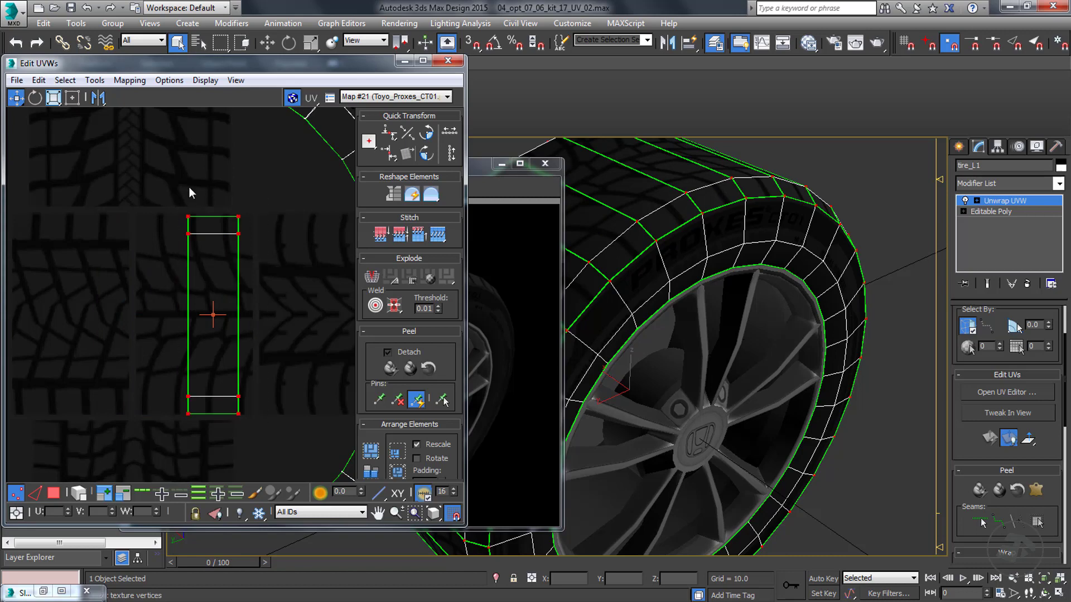
Resize the single stacked tread strip in freeform mode to cover one repeating section of the pattern and check its edges.
key(3)
click(72, 98)
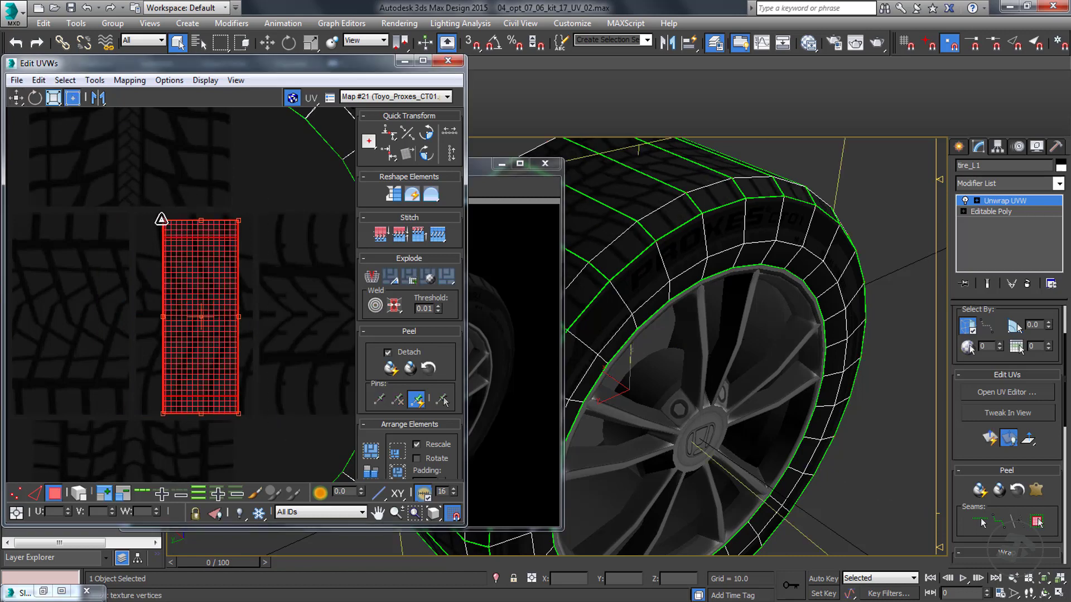
scroll(676, 287, up, 5)
scroll(189, 312, up, 2)
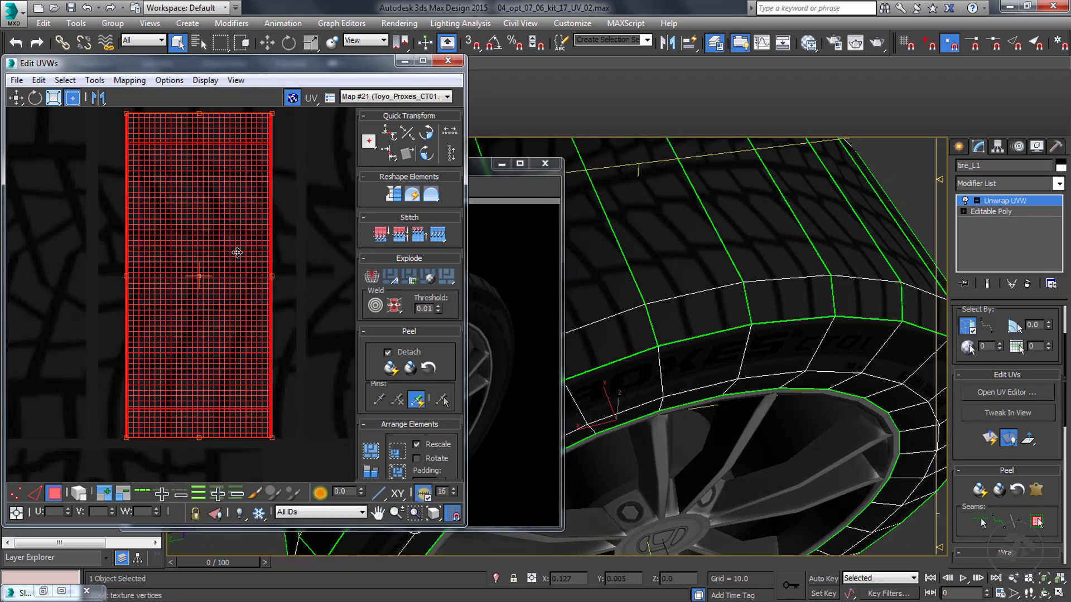
scroll(237, 253, down, 2)
drag(263, 139, 237, 141)
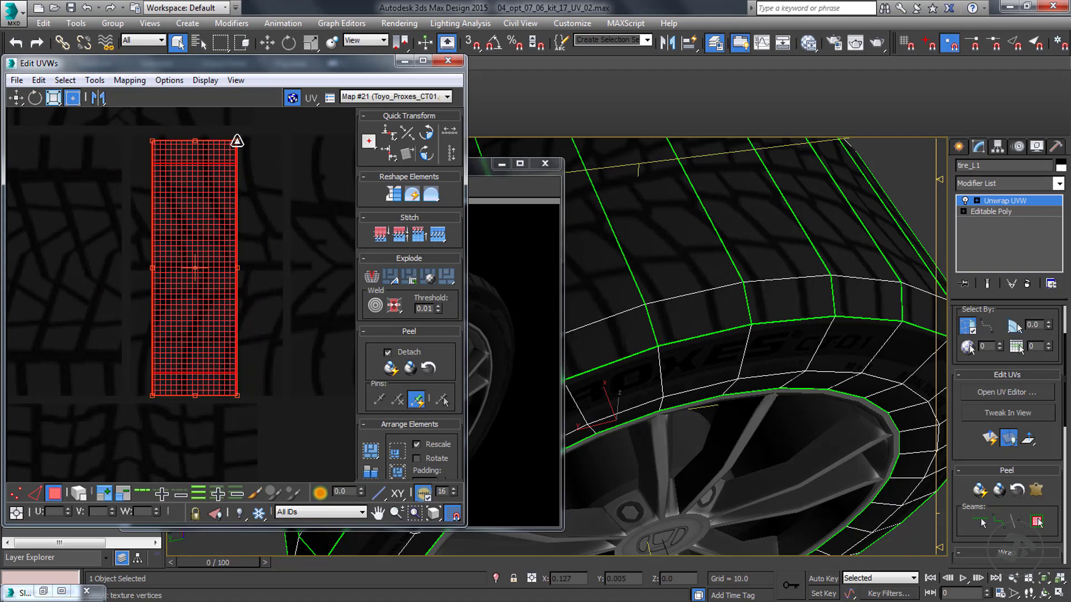
scroll(279, 383, up, 2)
click(134, 323)
scroll(662, 397, up, 2)
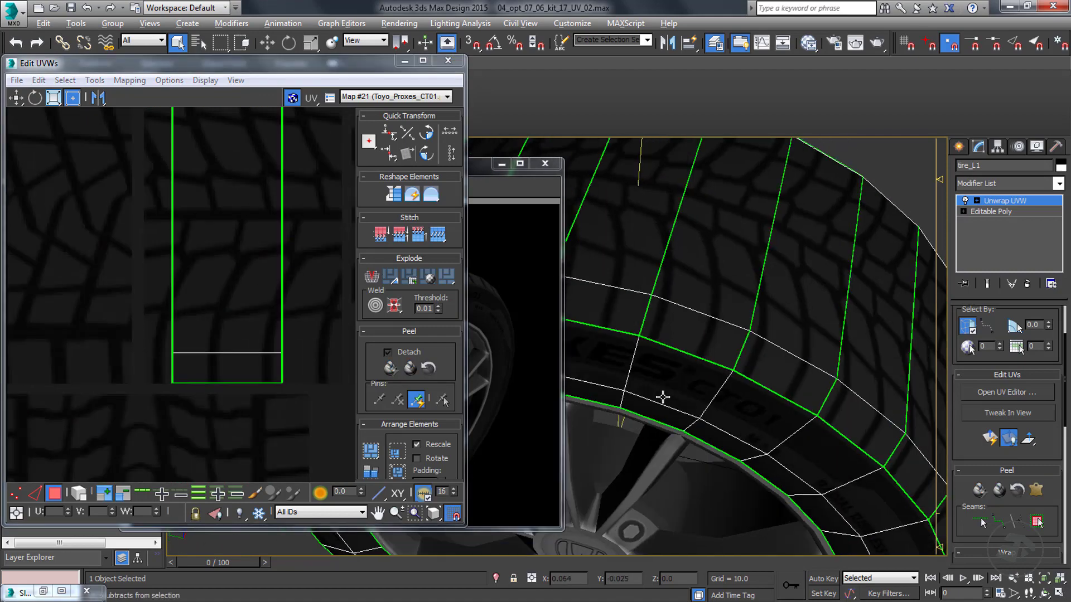
scroll(662, 397, down, 3)
Minimize the UV editor, render the L1 wheel, and replace the old cloned frame with a clone of the new render.
click(404, 61)
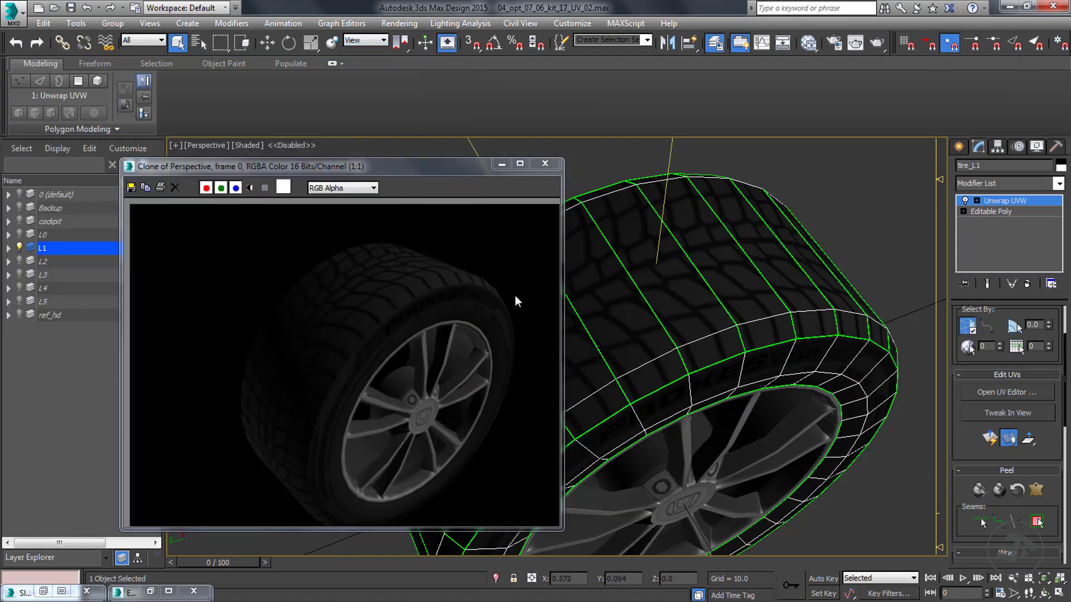
click(854, 43)
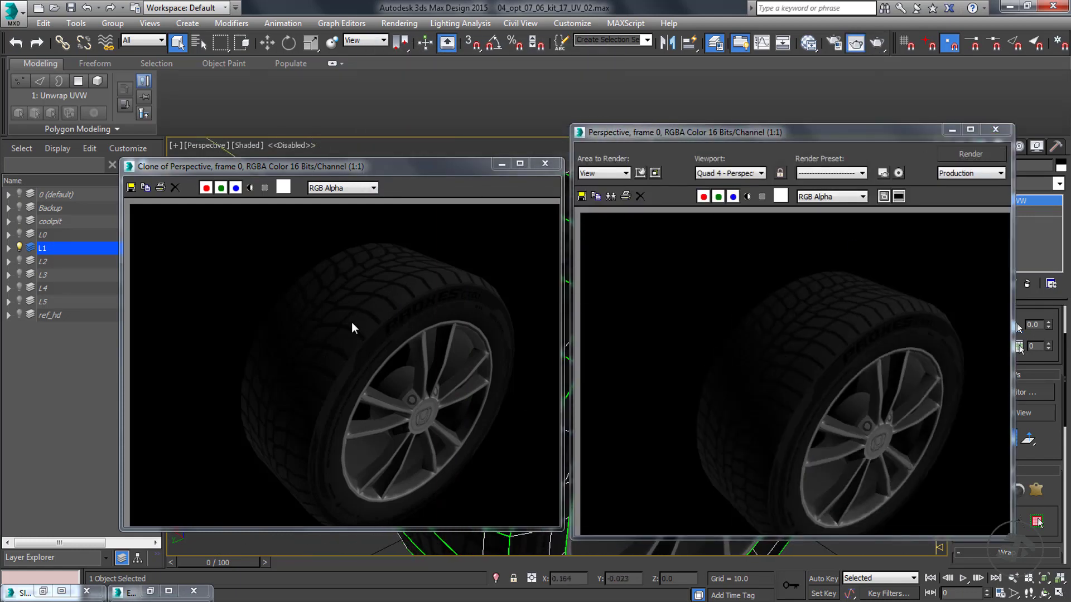
click(545, 164)
click(610, 196)
drag(624, 137, 444, 159)
Hide layer L1, show layer L0, and make L0 the current layer.
click(19, 247)
click(19, 234)
click(30, 234)
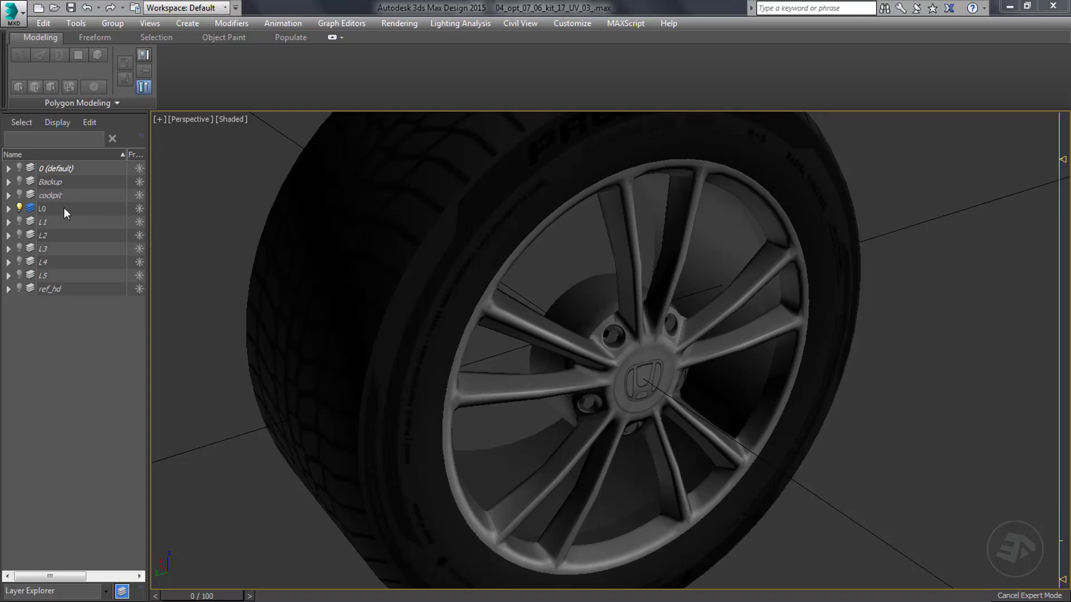
Hide layer L0 and show layers L1 and L2 one at a time to compare the wheel's levels of detail.
click(19, 208)
click(20, 221)
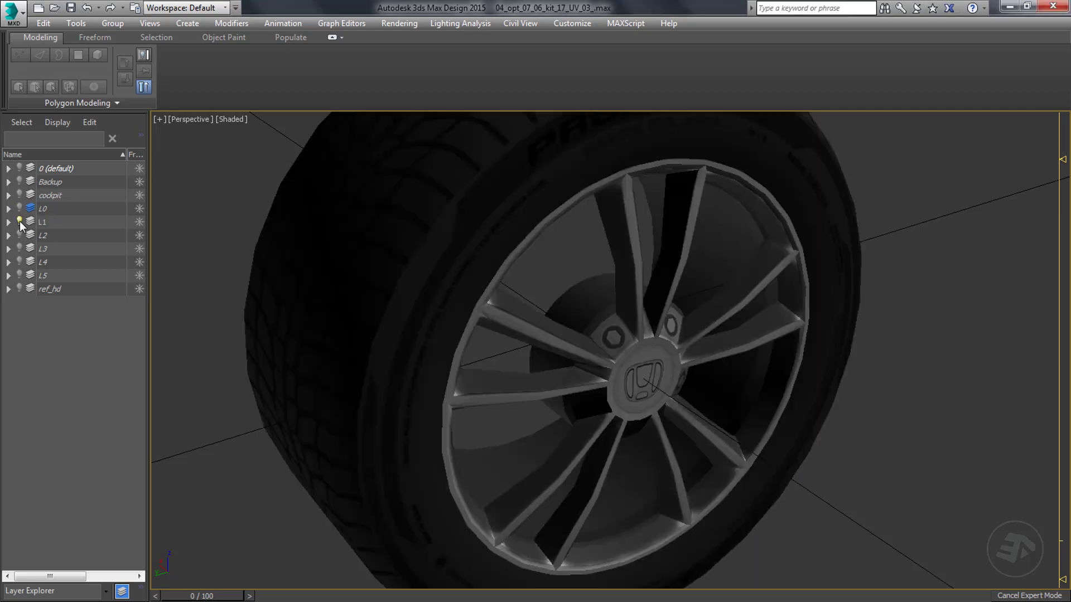
click(20, 221)
click(19, 235)
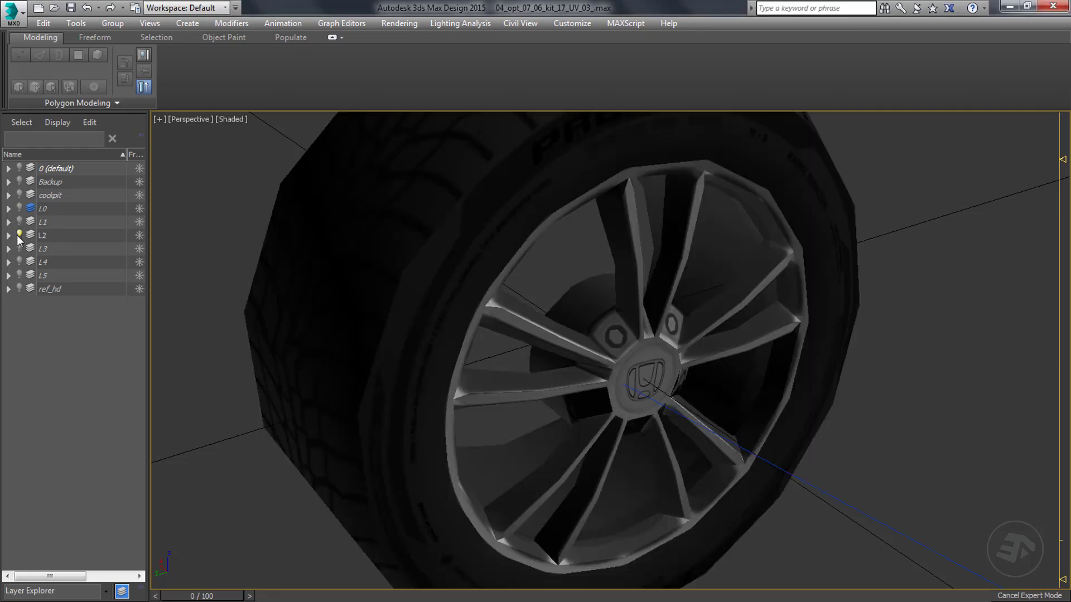
Hide layer L2 and show layers L3, L4 and L5 to compare the wheel's lower levels of detail.
click(20, 234)
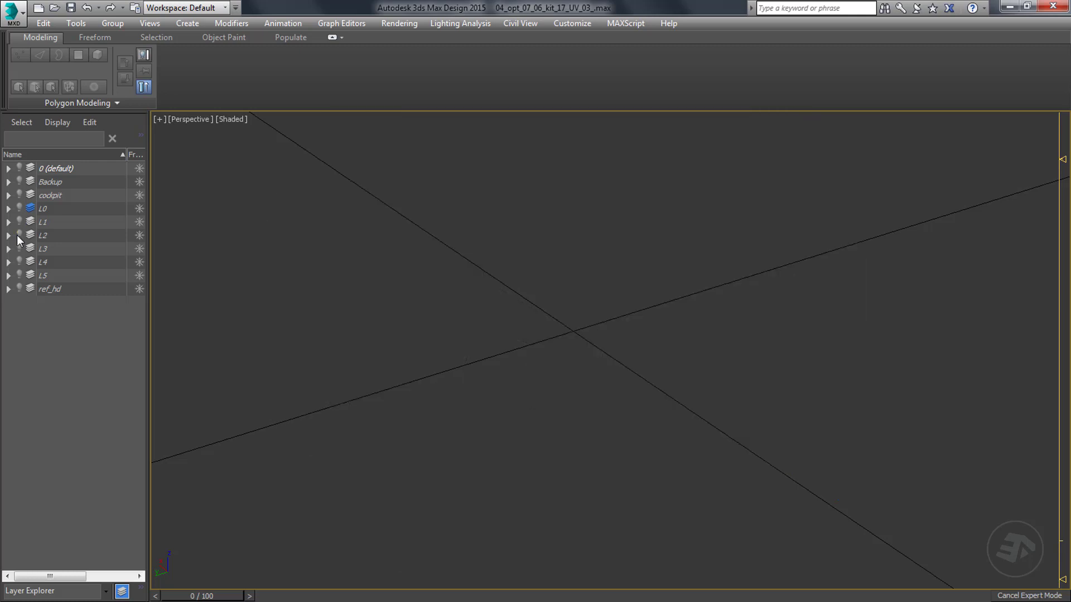
click(20, 248)
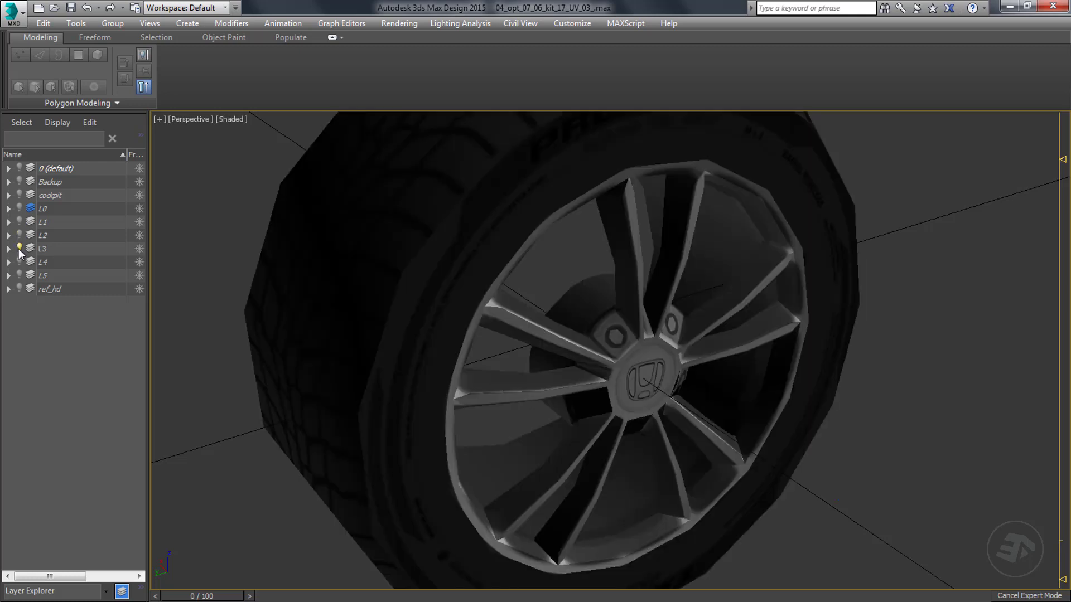
click(20, 248)
click(19, 262)
click(19, 261)
click(20, 275)
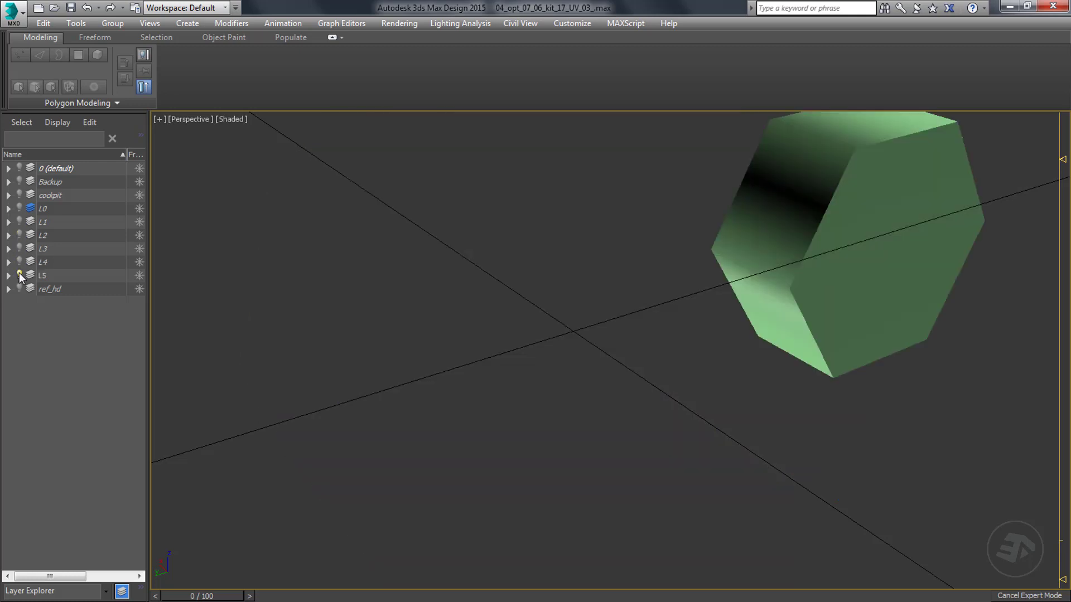
scroll(619, 362, down, 6)
alt+middle_drag(619, 361, 461, 365)
click(20, 261)
alt+middle_drag(563, 332, 597, 343)
click(20, 275)
click(19, 262)
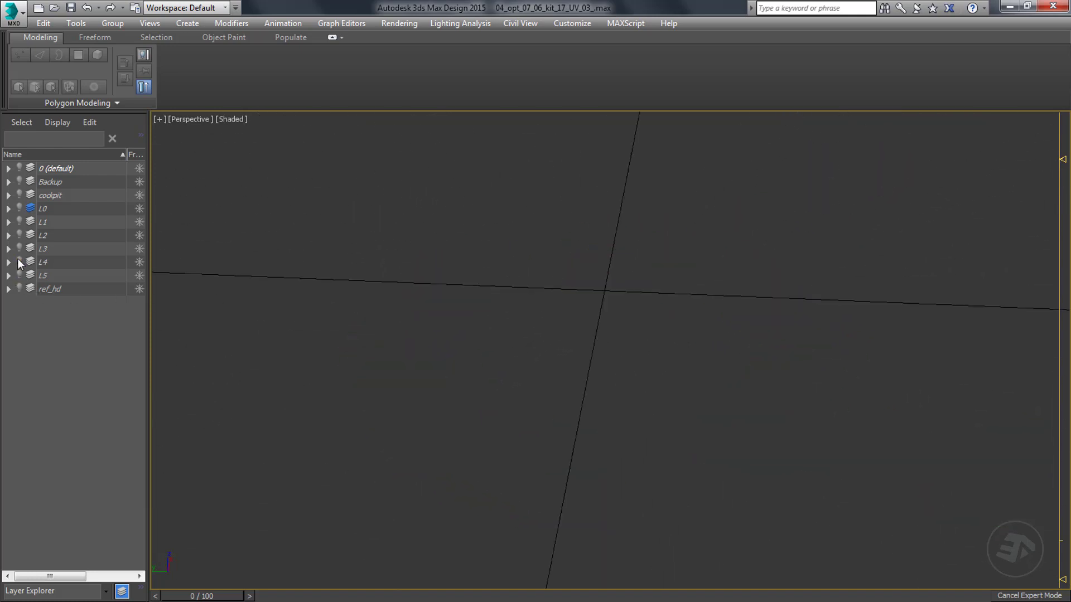
Show layer L0 and unhide the Brake_disk_L0 object in it.
click(19, 208)
click(8, 208)
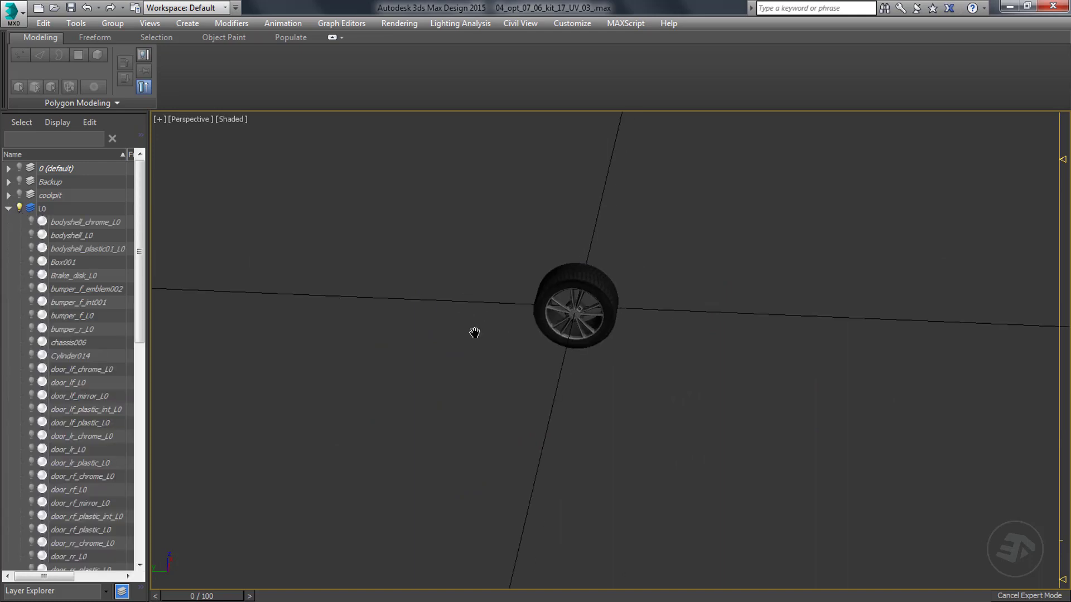
key(z)
alt+middle_drag(530, 323, 302, 330)
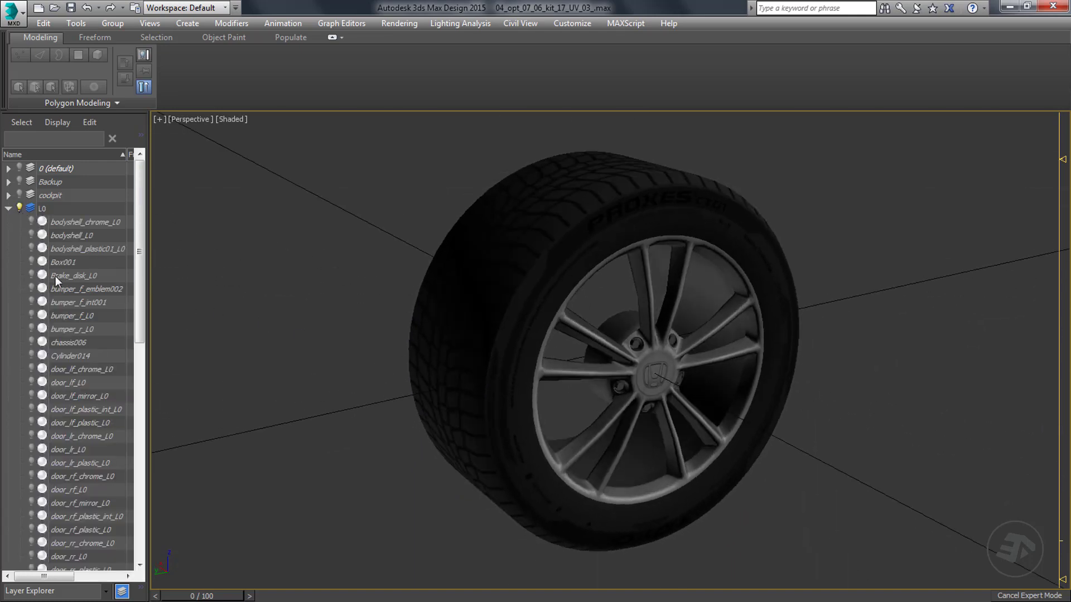
click(31, 274)
alt+middle_drag(386, 322, 326, 318)
click(9, 209)
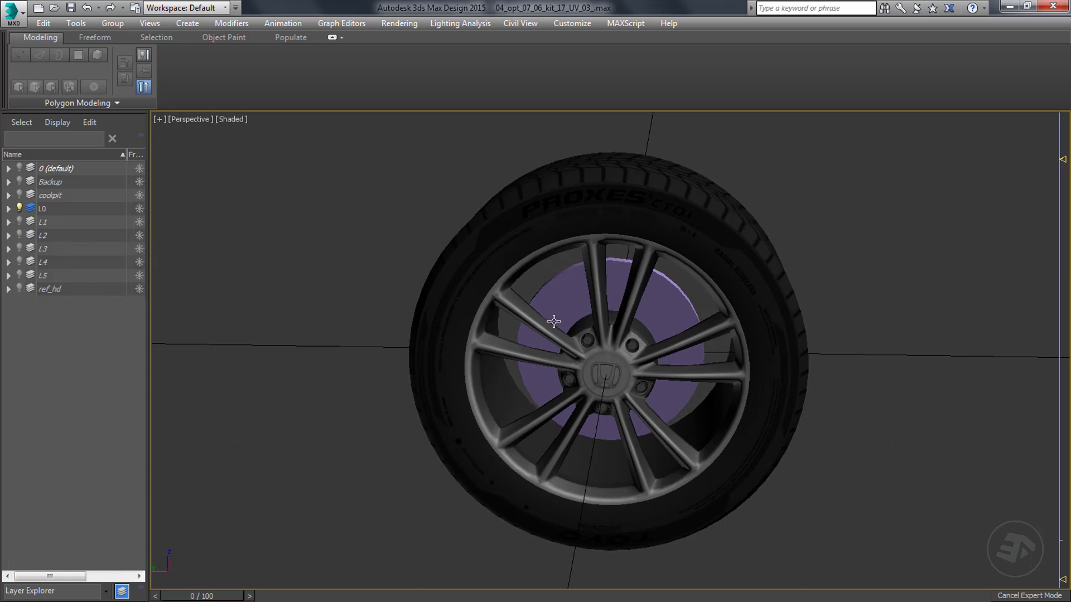
Isolate the brake disk behind the rim and inspect its cylinder geometry and parameters.
click(571, 306)
middle_drag(448, 337, 594, 323)
key(z)
key(alt+q)
click(144, 55)
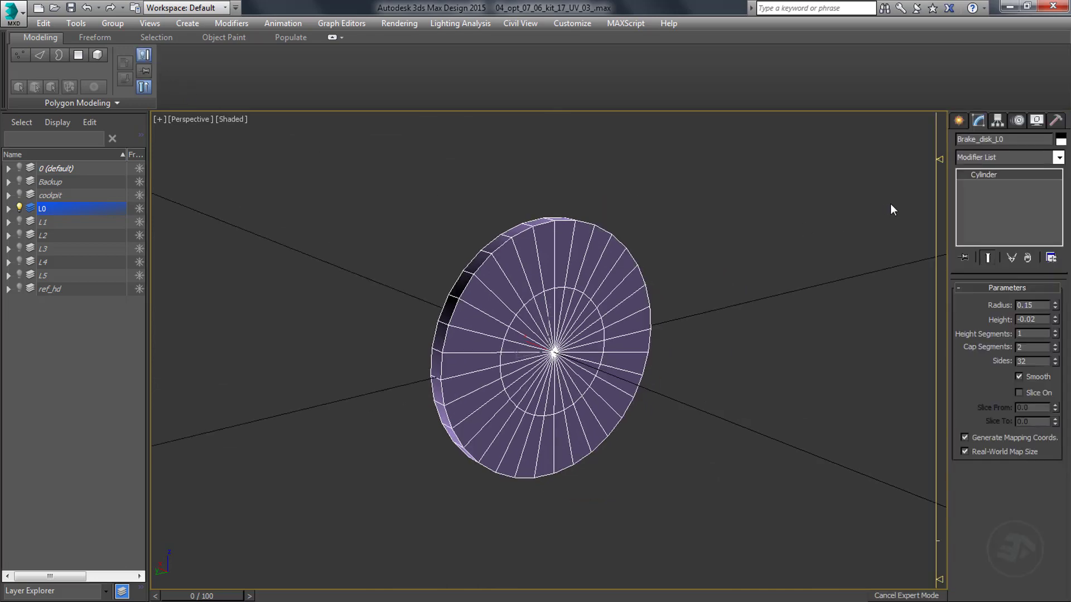
alt+middle_drag(743, 280, 605, 275)
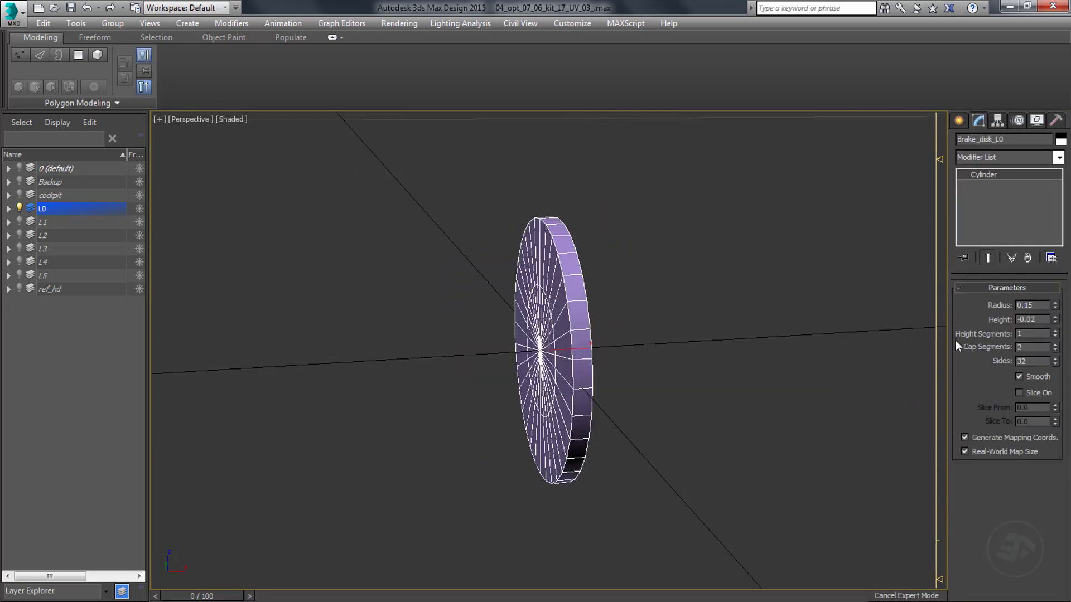
alt+middle_drag(866, 363, 807, 356)
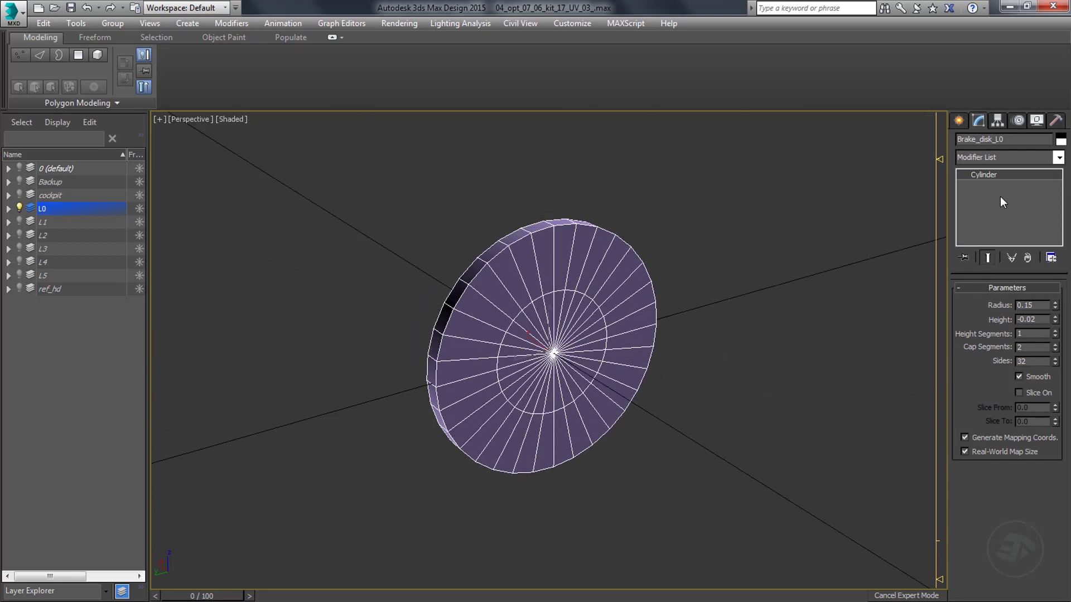
Add an Edit Poly modifier to the brake disk and remove the inner edge loop on both flat faces.
click(78, 54)
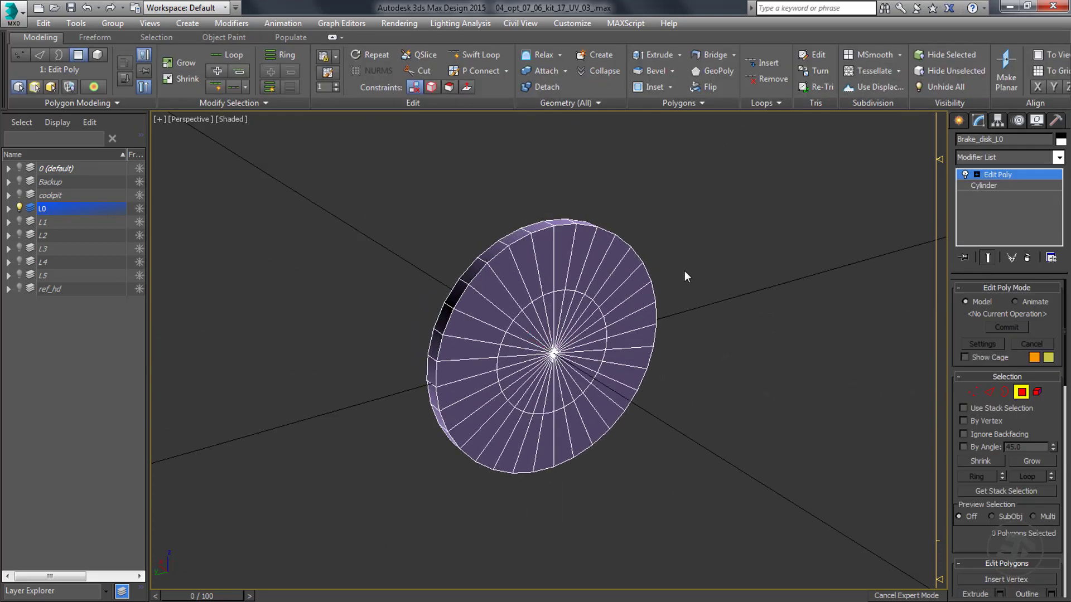
middle_drag(541, 342, 545, 304)
scroll(544, 304, up, 5)
key(2)
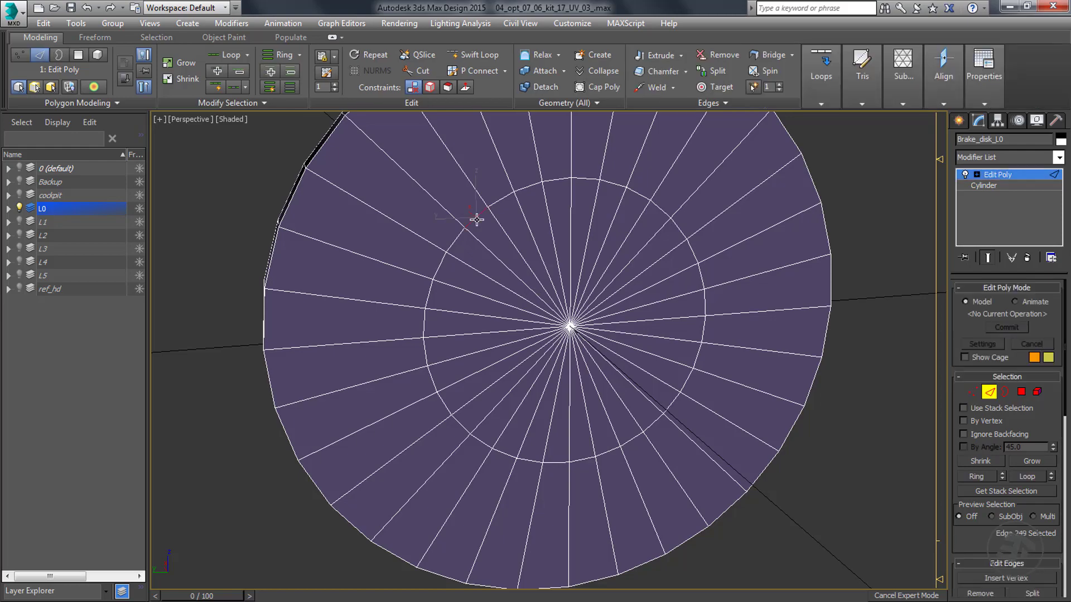
double_click(476, 219)
alt+middle_drag(476, 220, 582, 329)
ctrl+double_click(611, 191)
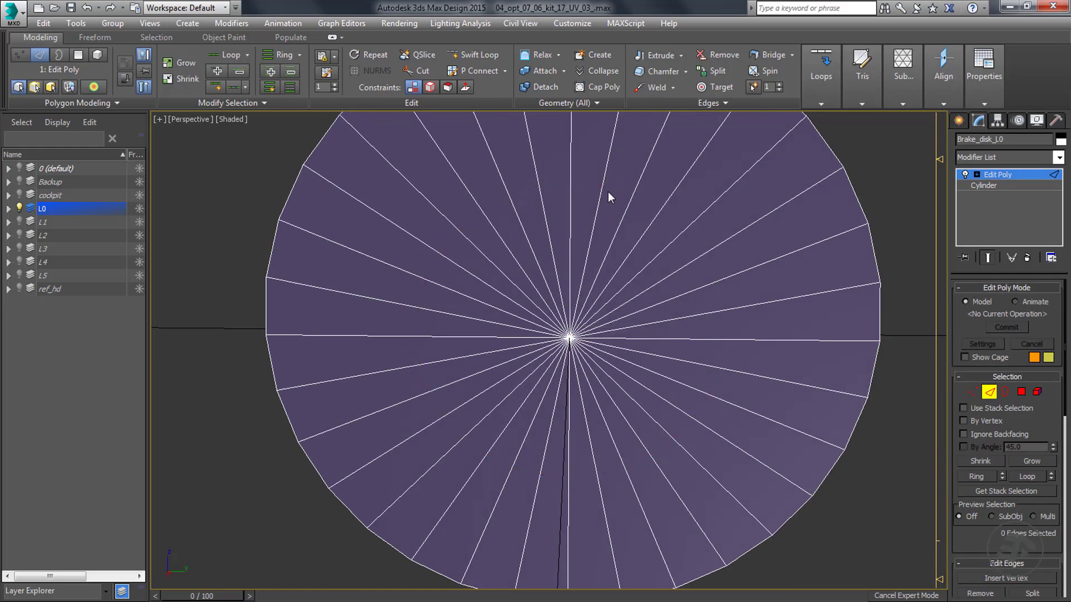
alt+middle_drag(610, 196, 585, 306)
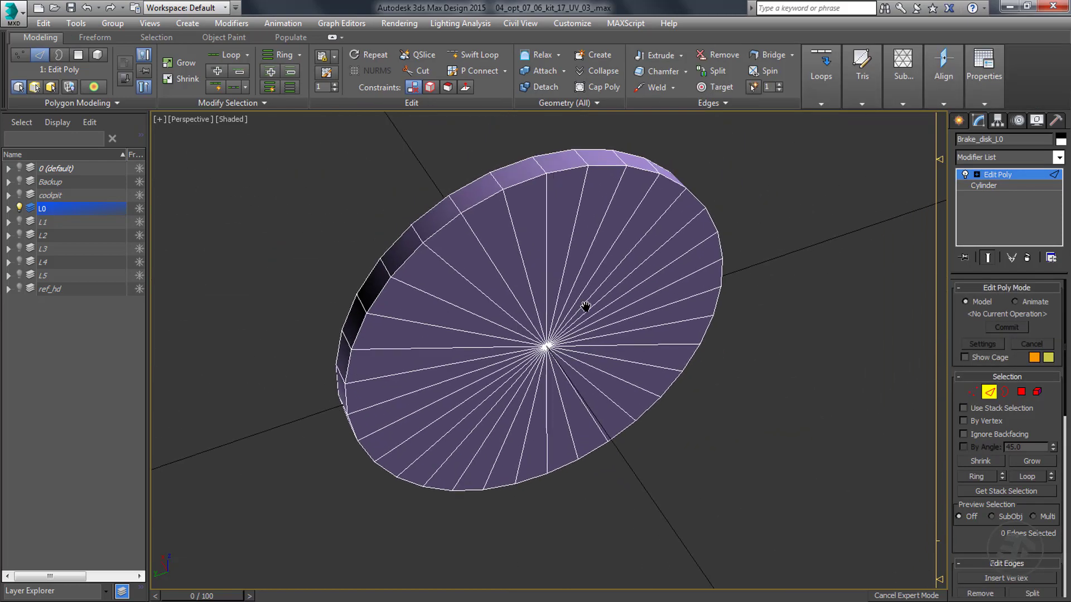
Assign the car_rotor_06 material to the brake disk and display its texture in the viewport.
key(m)
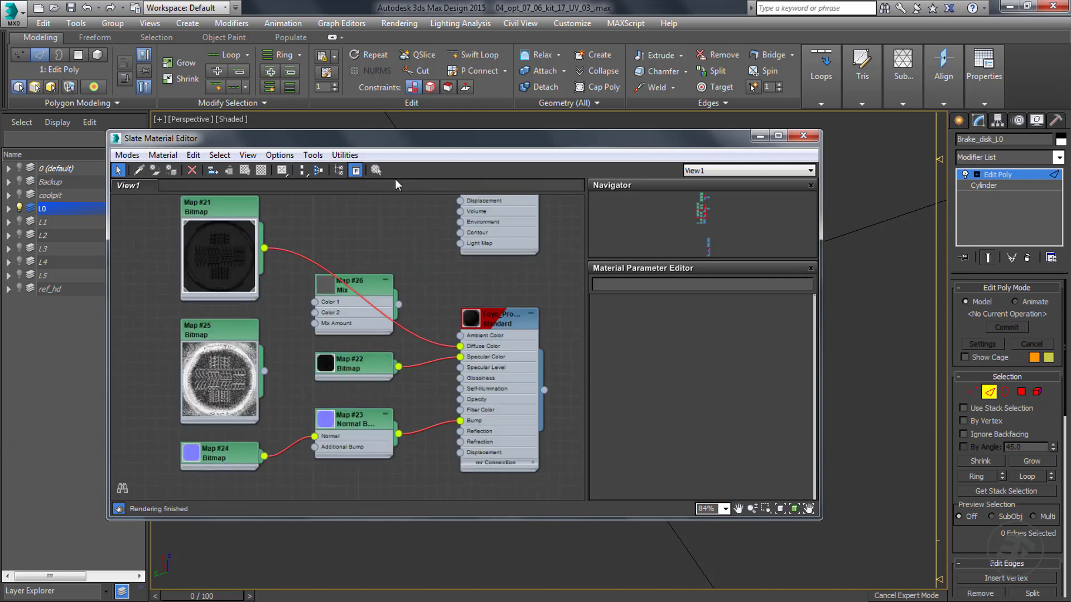
middle_drag(415, 491, 386, 196)
double_click(461, 251)
middle_drag(446, 251, 463, 323)
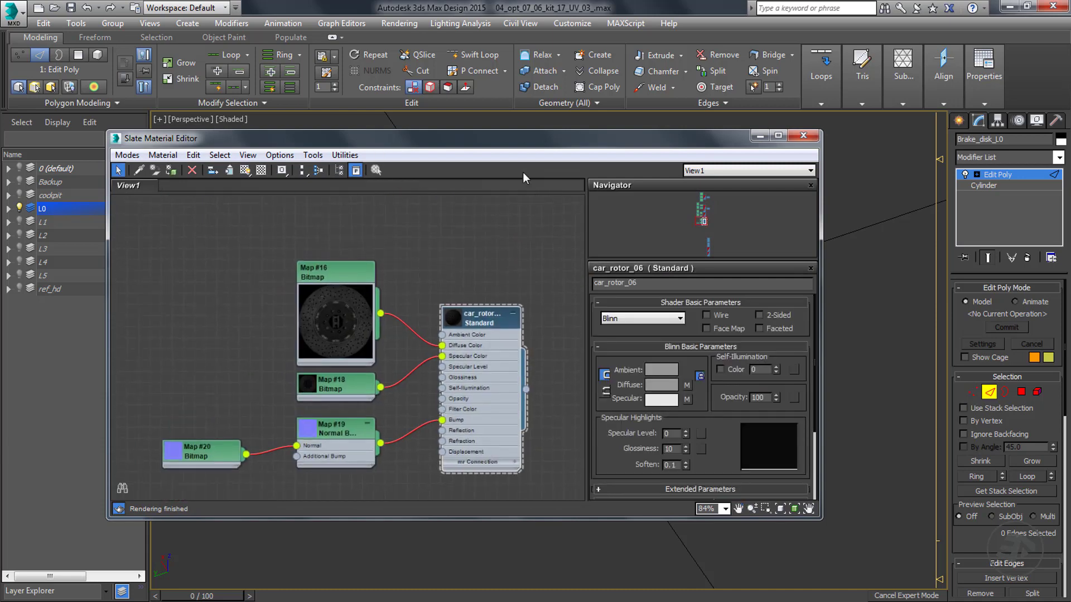
mouse_move(524, 142)
mouse_down()
mouse_move(698, 361)
mouse_move(701, 321)
mouse_up()
click(423, 348)
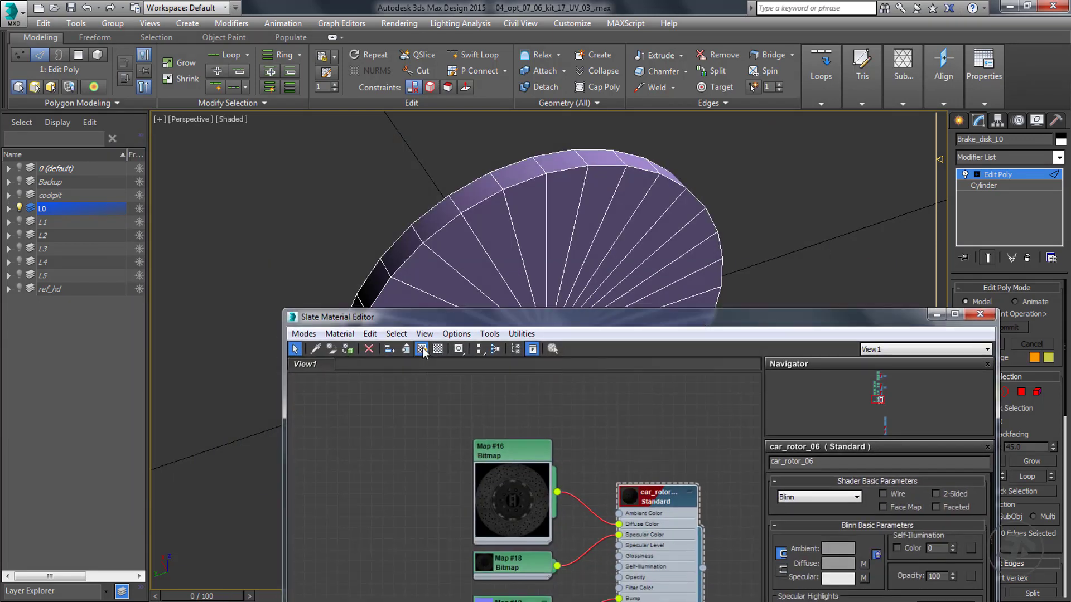
click(393, 350)
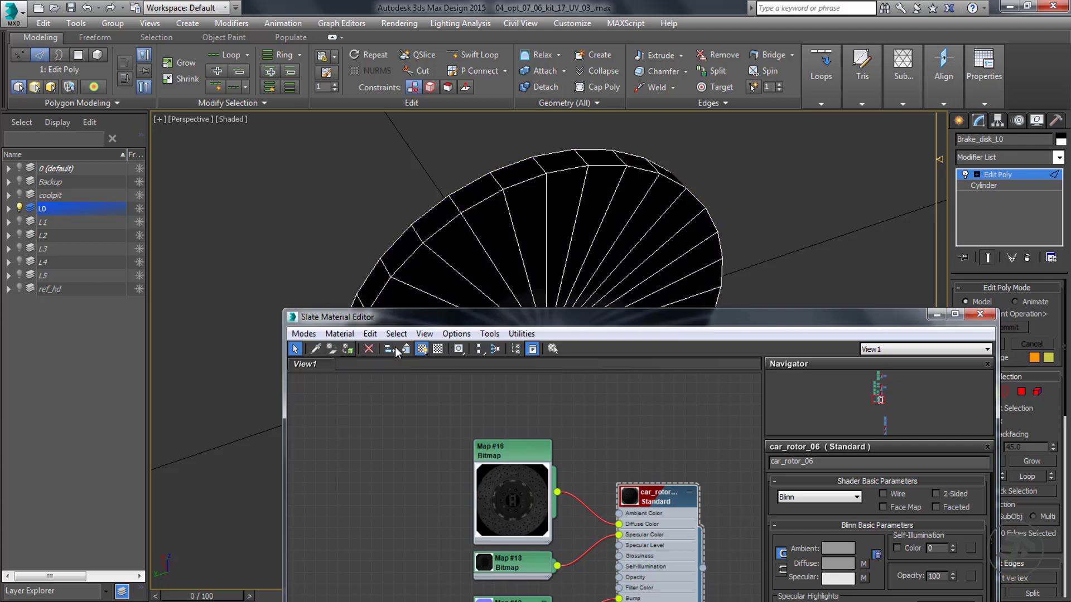
click(934, 315)
mouse_move(629, 354)
alt+middle_down()
mouse_move(597, 306)
mouse_move(396, 320)
mouse_move(612, 349)
alt+middle_up()
click(1058, 158)
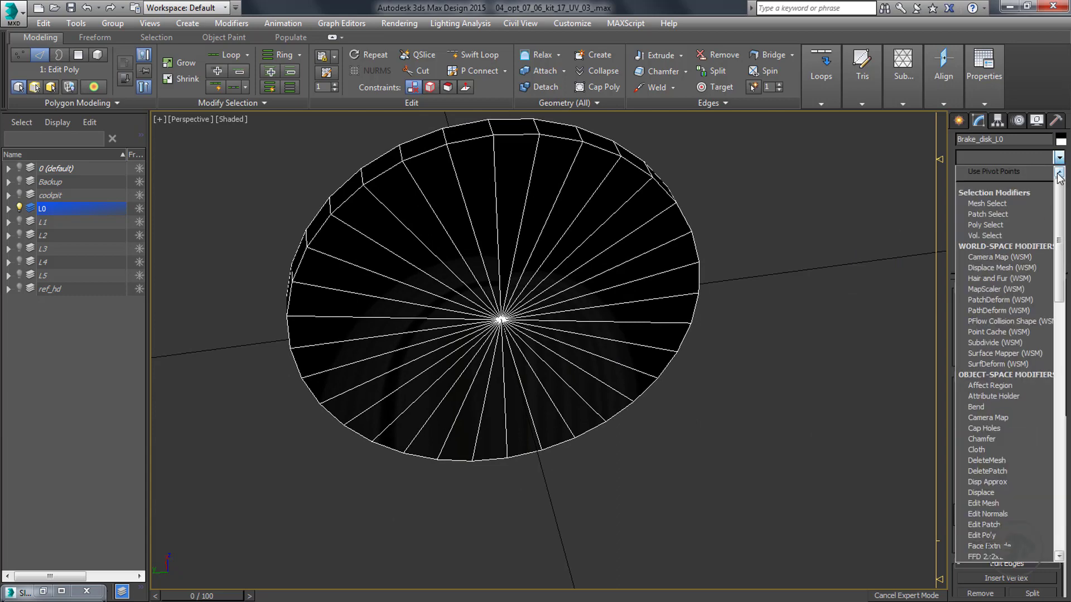
click(998, 443)
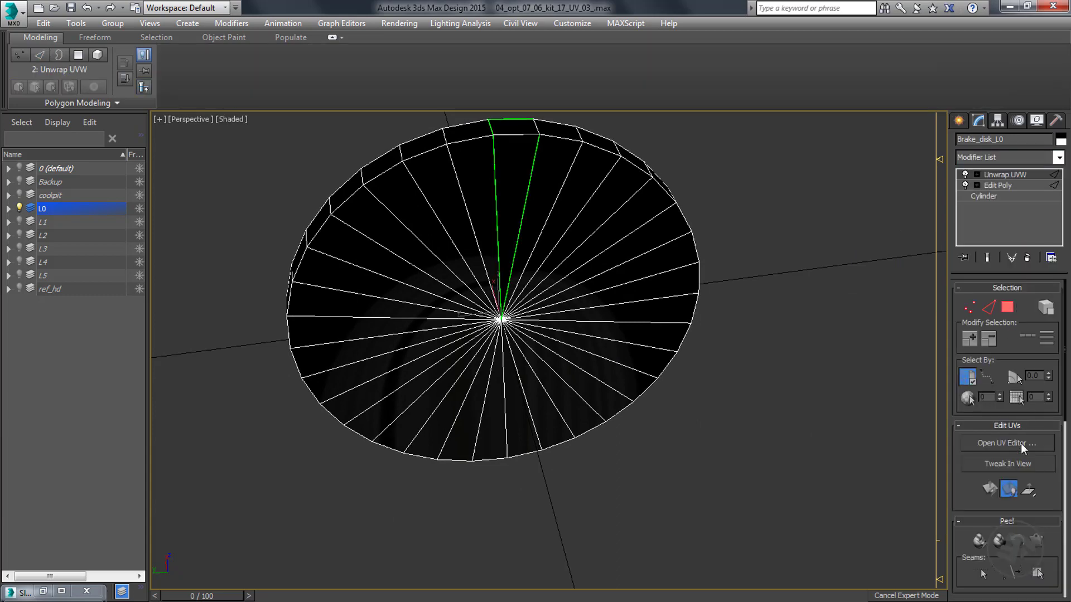
click(1021, 444)
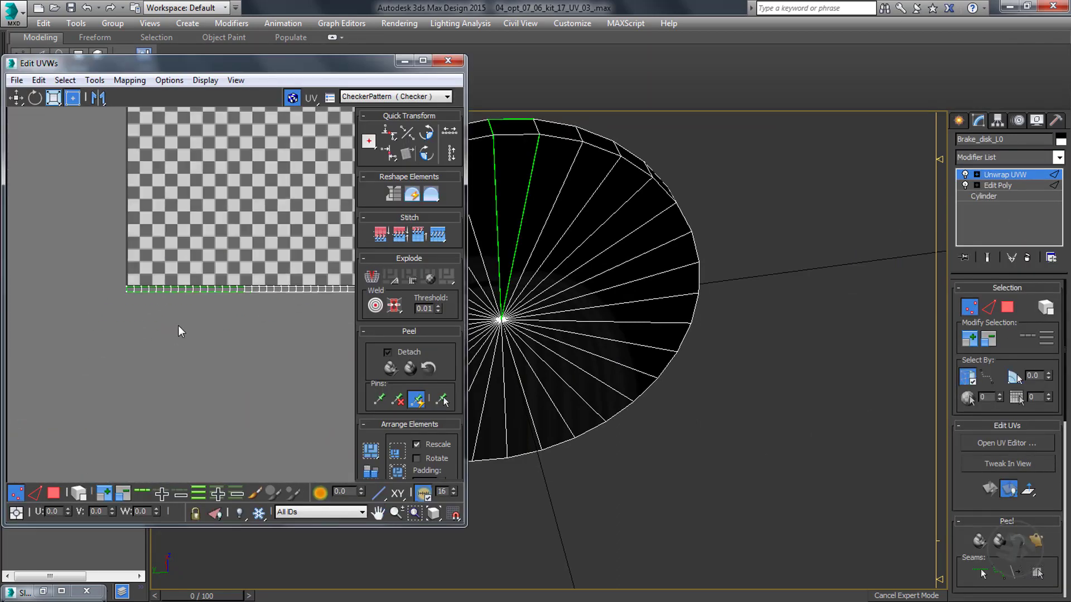
key(3)
drag(334, 370, 334, 370)
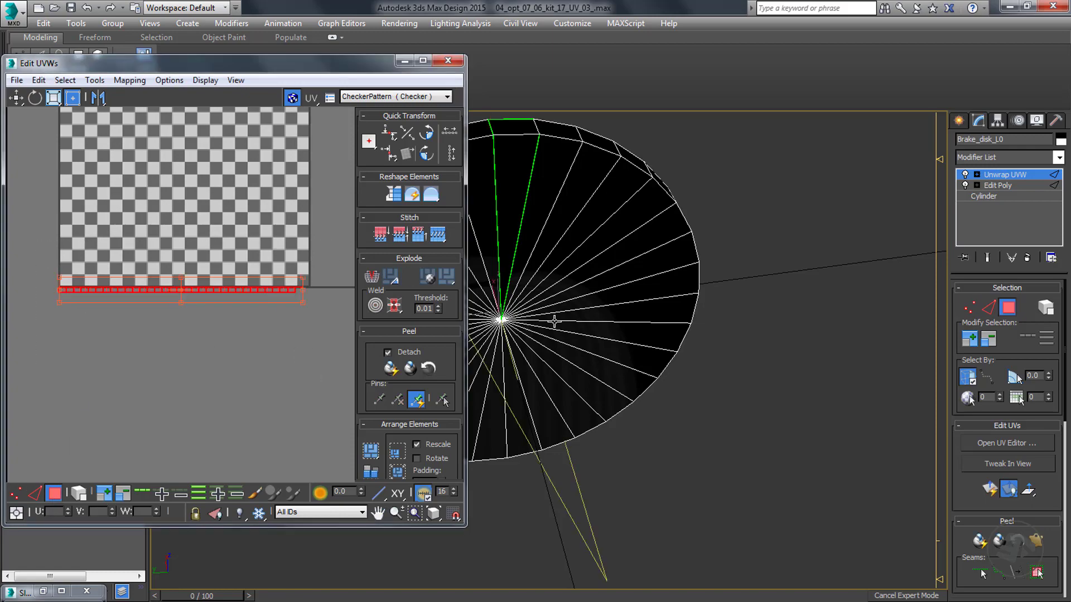
alt+middle_drag(555, 321, 807, 323)
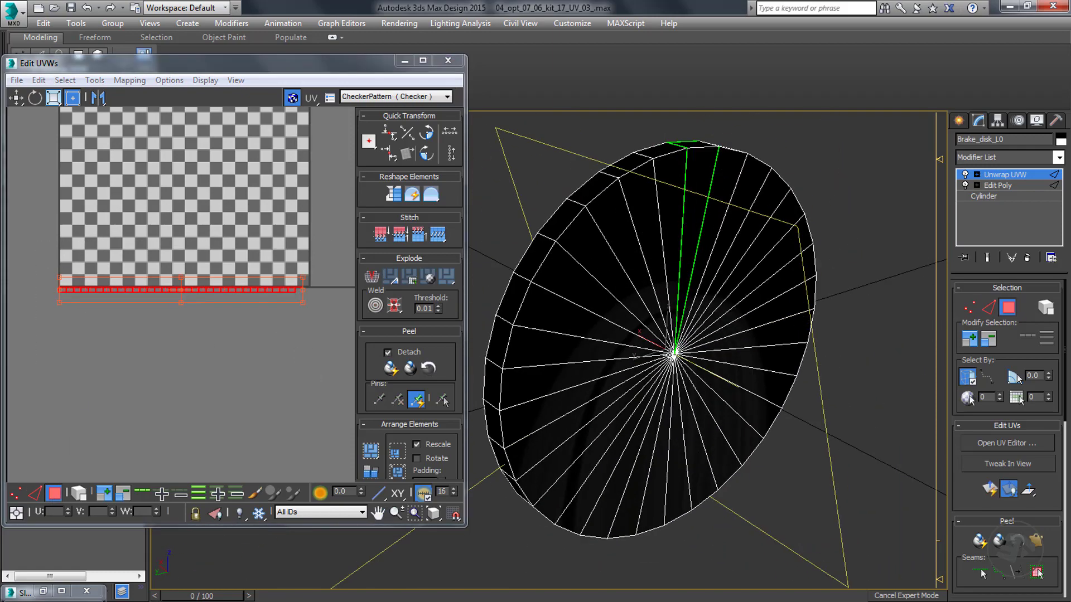
middle_drag(671, 355, 705, 285)
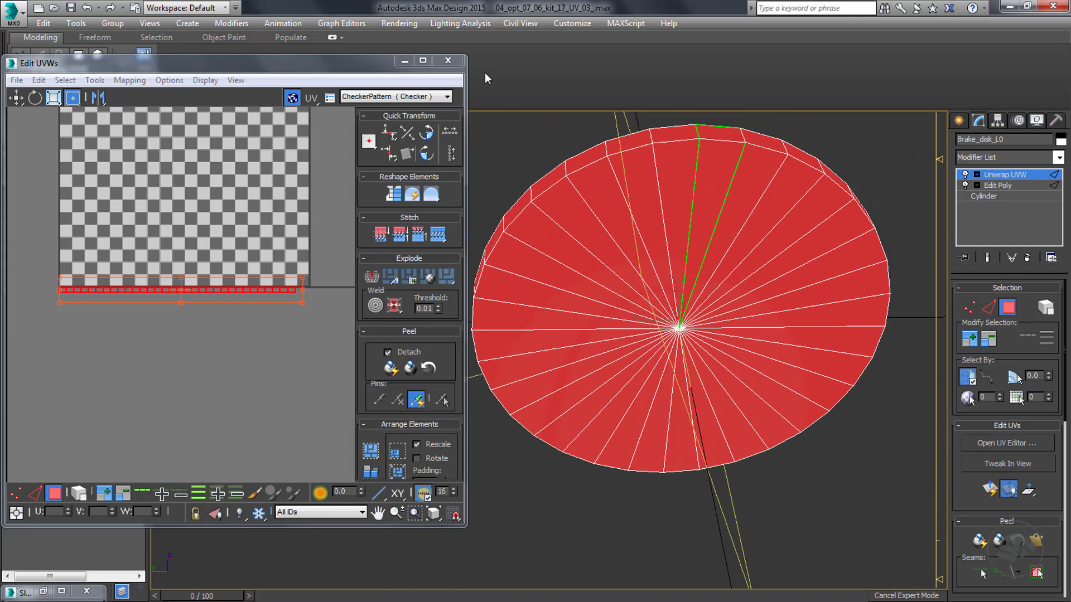
click(448, 61)
right_click(1009, 178)
click(915, 195)
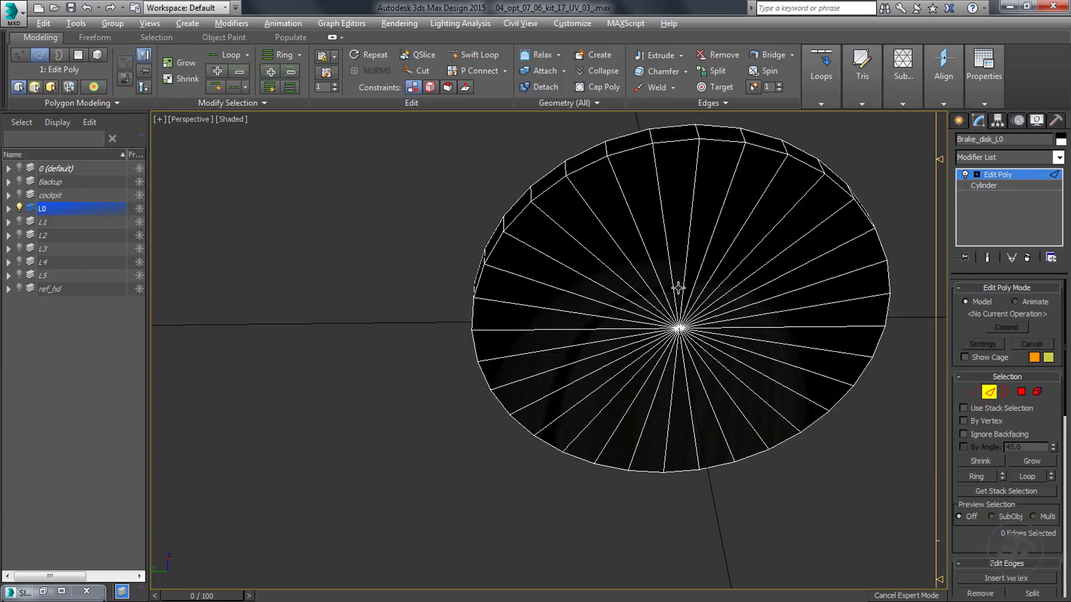
Detach the ring of polygons around the brake disk's outer edge from its two flat faces.
alt+middle_drag(697, 251, 650, 182)
click(648, 178)
shift+click(607, 205)
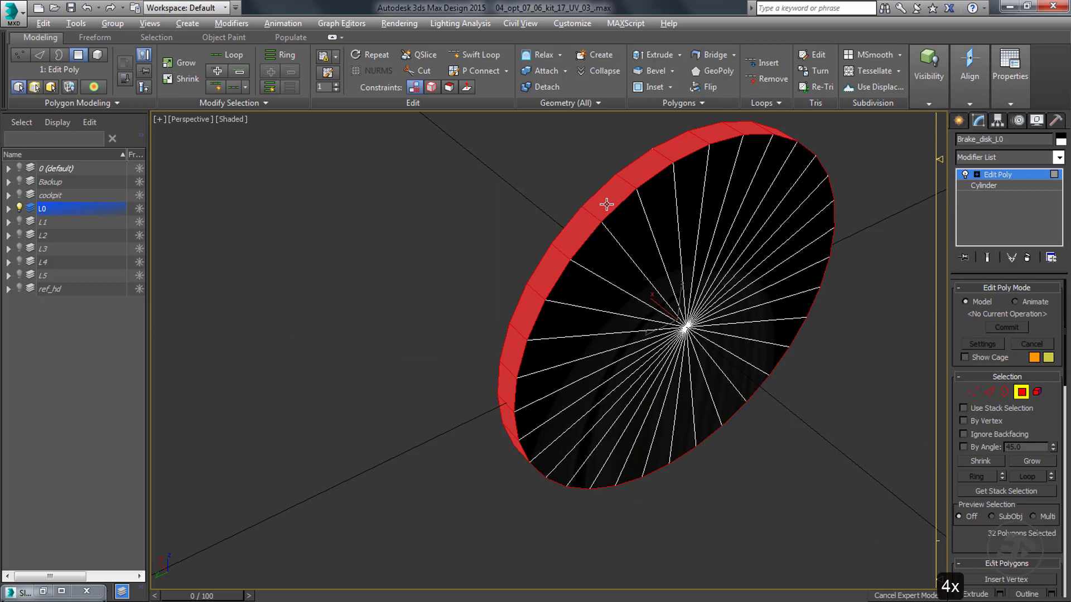
right_click(607, 205)
click(505, 292)
click(578, 313)
alt+middle_drag(712, 304, 792, 234)
click(888, 164)
click(1058, 157)
key(u)
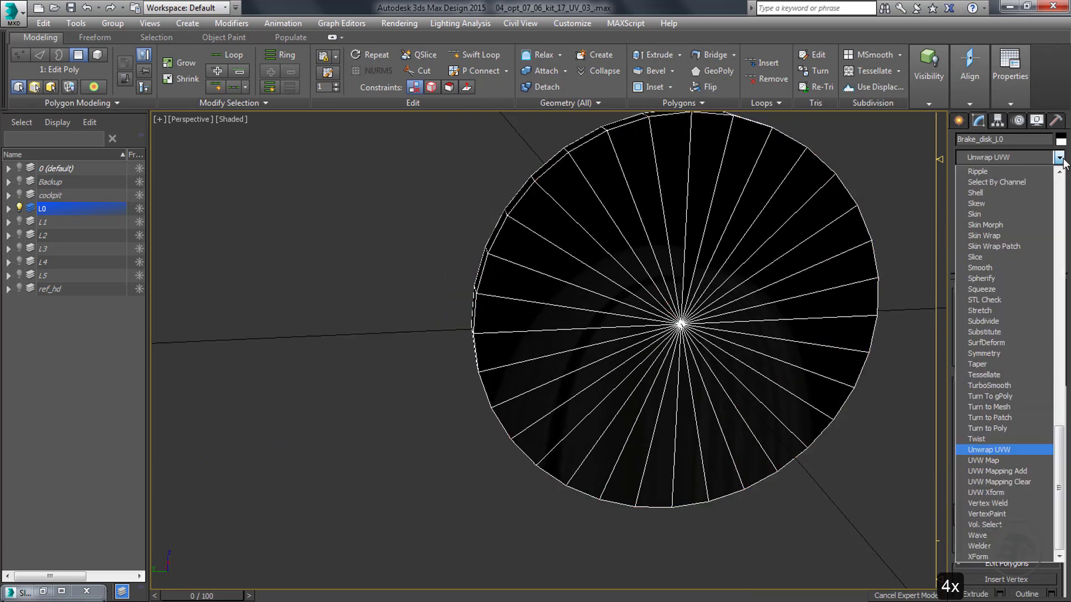
click(989, 449)
click(1007, 442)
alt+middle_drag(593, 289, 563, 262)
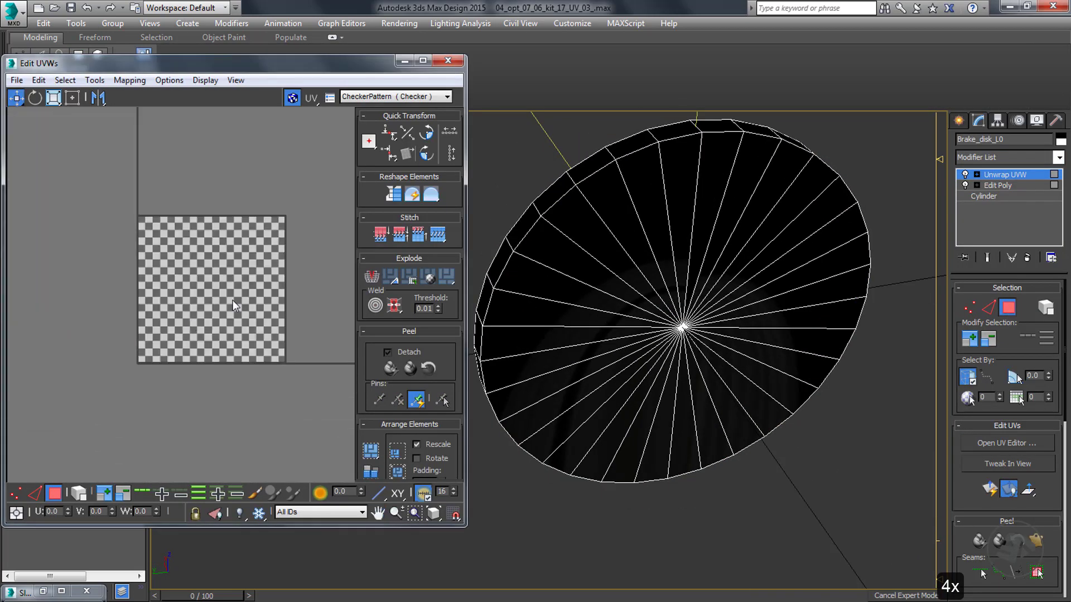
click(447, 61)
right_click(998, 175)
click(920, 197)
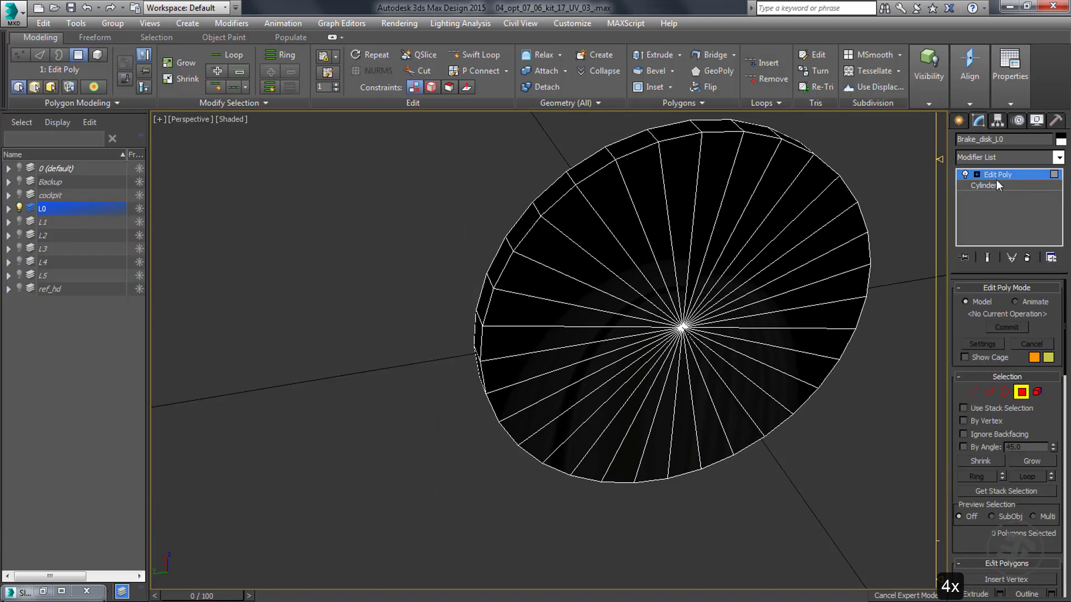
Leave polygon editing, add an Unwrap UVW modifier to the whole brake disk and open its UV editor.
click(1019, 393)
click(1058, 158)
click(989, 450)
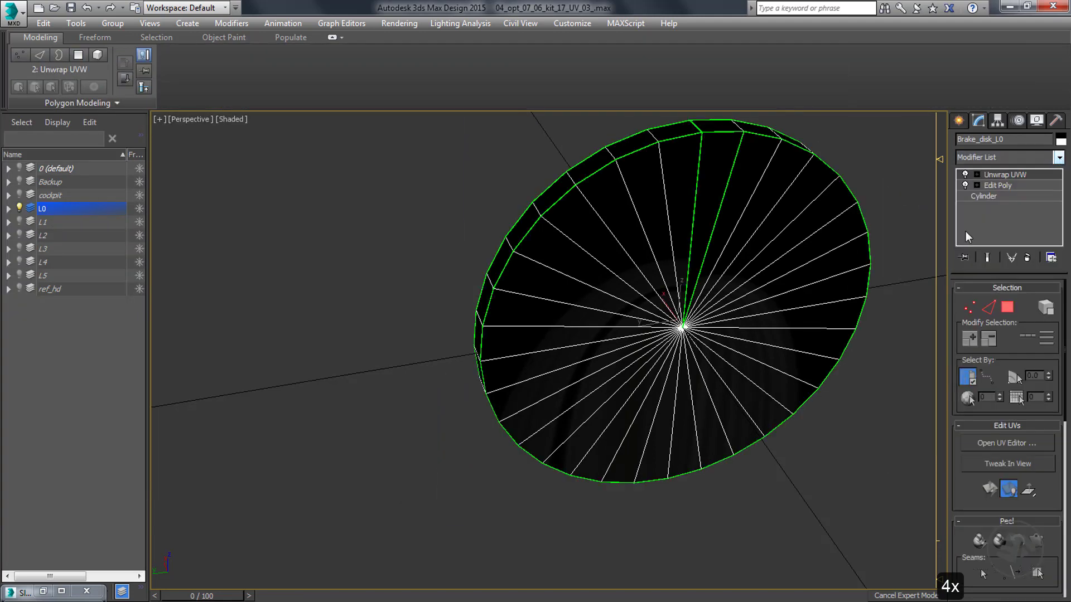
click(1007, 442)
middle_drag(214, 353, 212, 278)
scroll(212, 278, down, 3)
Select the disk's two flat faces by element and show Map #16 (car_rotor_06.png) as the UV background.
click(54, 493)
click(1045, 308)
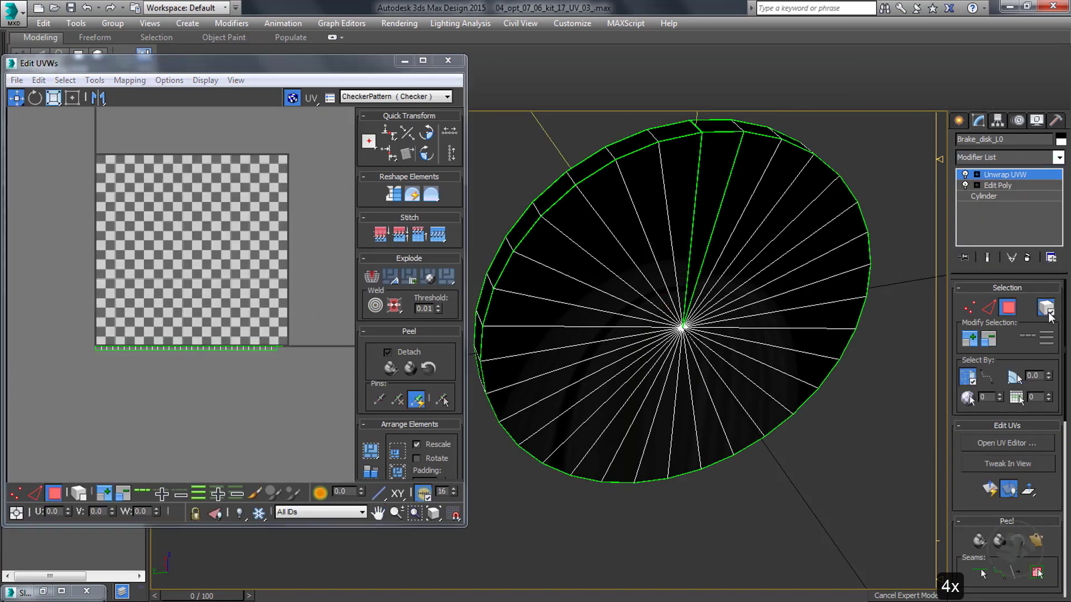
click(580, 335)
alt+middle_drag(580, 335, 706, 348)
click(706, 347)
scroll(1008, 406, down, 3)
click(447, 97)
click(395, 118)
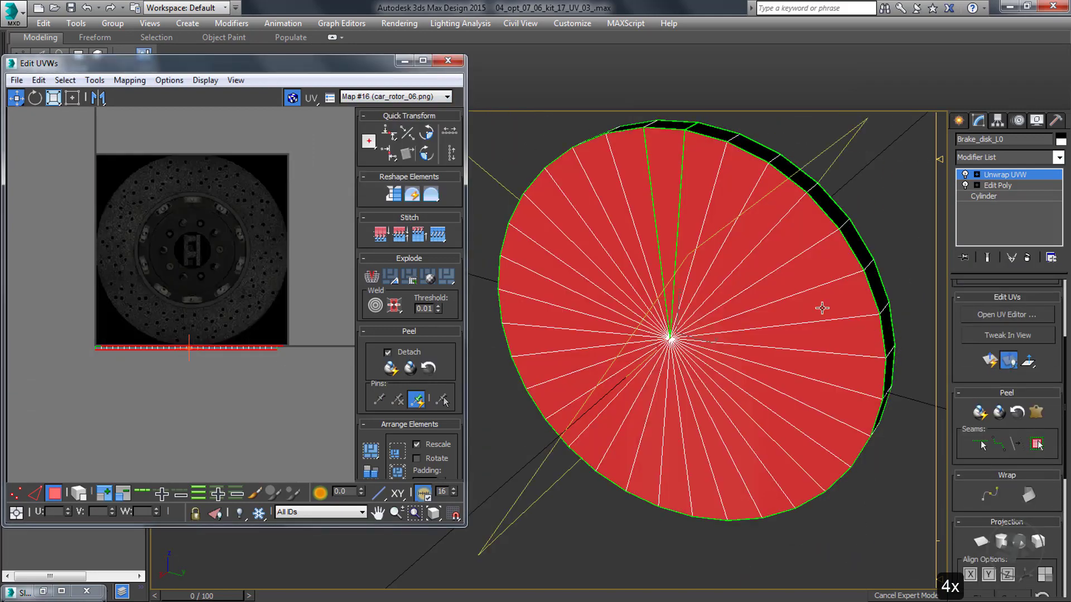
Apply a planar projection to the selected flat faces and check the rotor texture on the disk.
scroll(971, 502, down, 3)
click(982, 413)
mouse_move(789, 334)
alt+middle_down()
mouse_move(713, 282)
mouse_move(698, 299)
mouse_move(636, 296)
alt+middle_up()
key(F2)
mouse_move(809, 318)
alt+middle_down()
mouse_move(511, 301)
mouse_move(661, 298)
mouse_move(625, 290)
alt+middle_up()
key(F2)
Invert the selection to the disk's outer edge band and apply a cylindrical projection aligned to X.
key(ctrl+i)
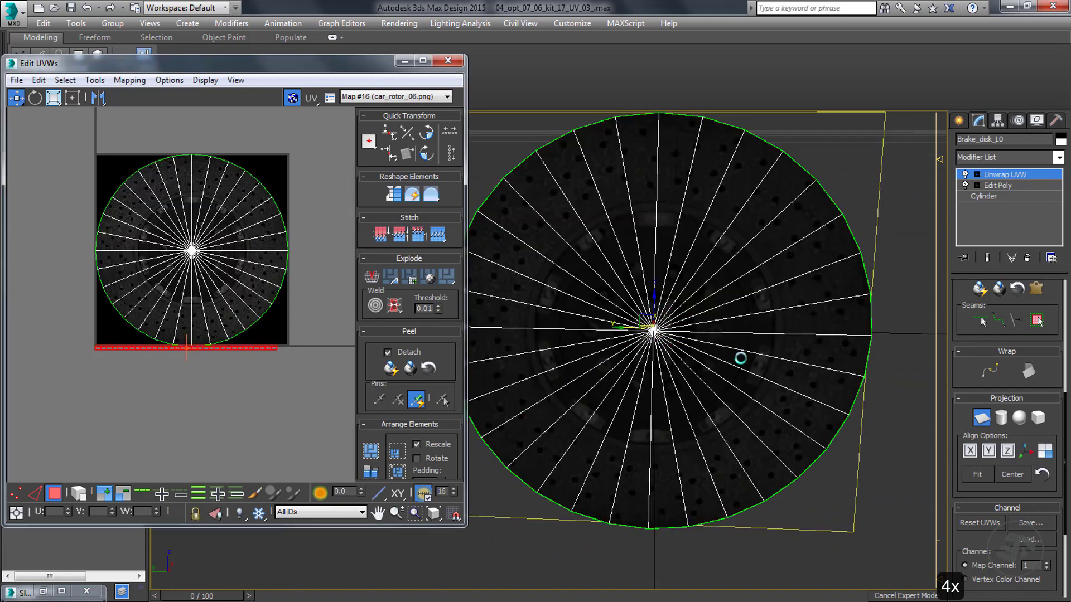
alt+middle_drag(740, 359, 617, 178)
key(F2)
alt+middle_drag(627, 225, 664, 257)
scroll(248, 356, up, 5)
scroll(241, 355, down, 3)
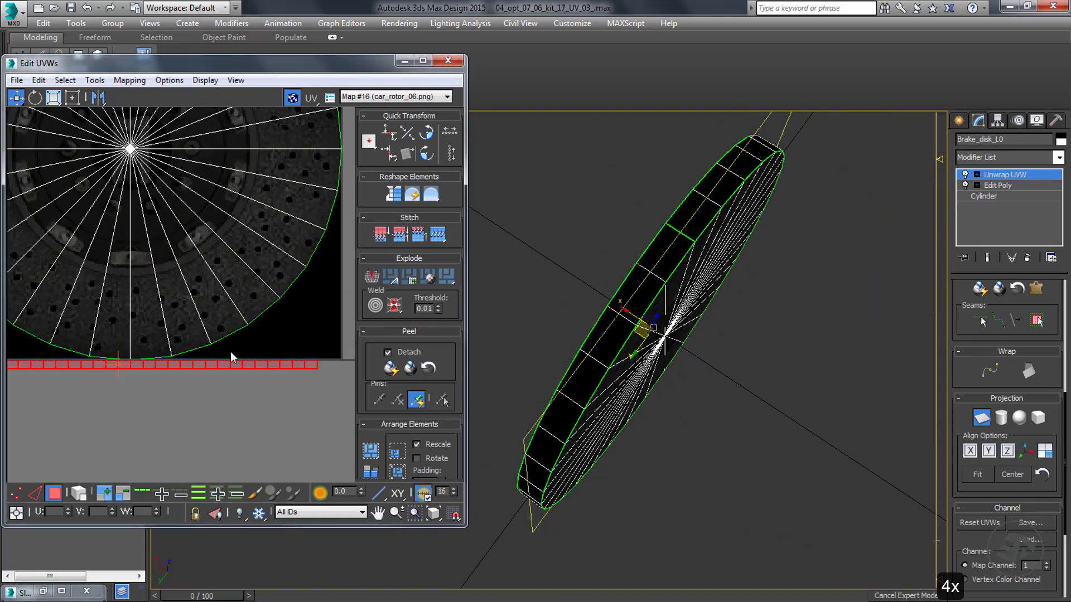
click(1002, 420)
click(970, 451)
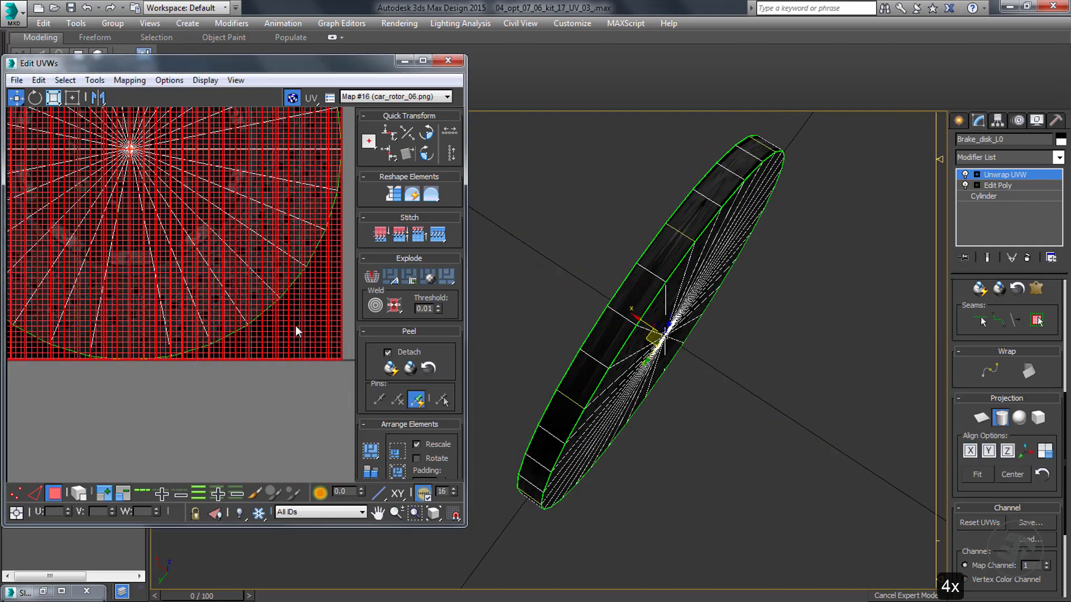
Finish the cylindrical projection, then shrink the edge band's UV strip and place it just below the rotor texture square.
scroll(281, 340, down, 4)
click(1003, 420)
click(423, 60)
scroll(564, 277, up, 3)
middle_drag(602, 382, 500, 316)
click(67, 40)
drag(554, 70, 928, 356)
drag(853, 374, 591, 442)
scroll(707, 427, down, 2)
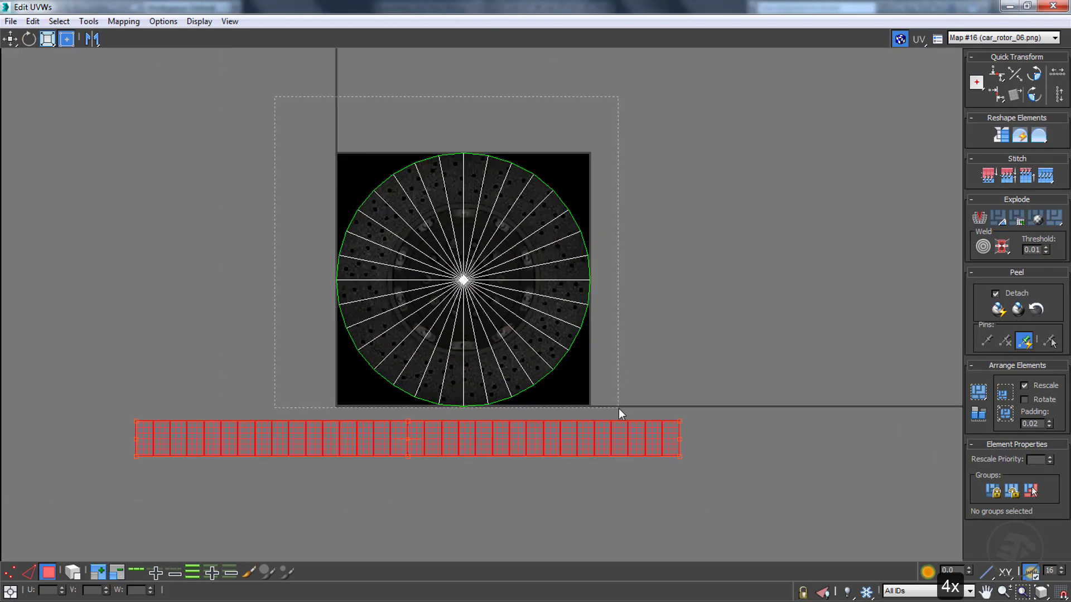
Invert the UV selection to the disk's flat faces and offset them by 2 in U, away from the texture.
key(ctrl+i)
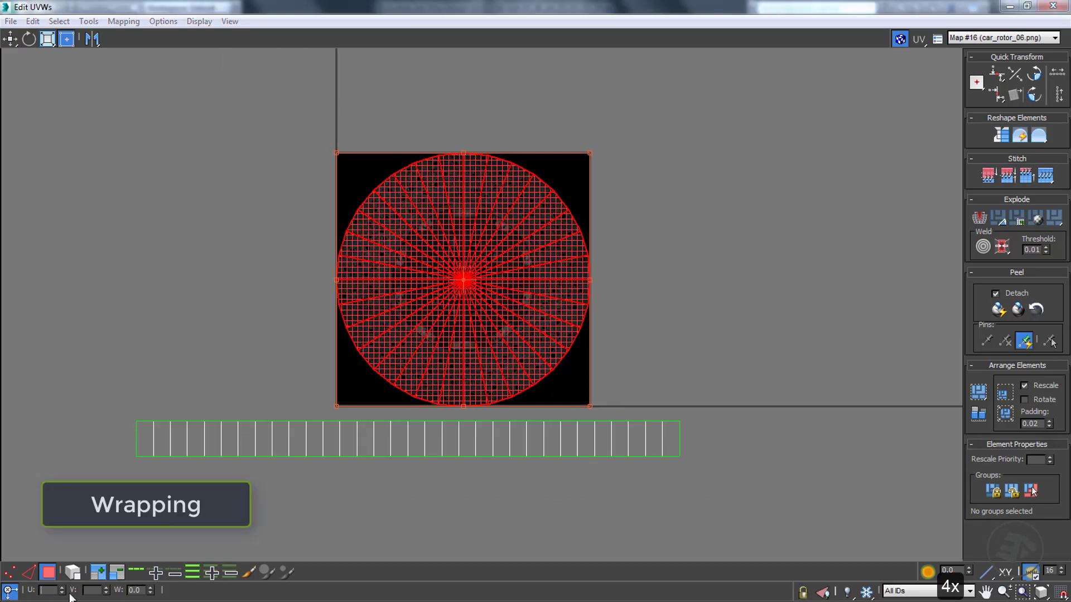
text(2)
key(Return)
Select the edge band's UV strip and reduce its height.
middle_drag(661, 451, 626, 393)
scroll(625, 394, up, 3)
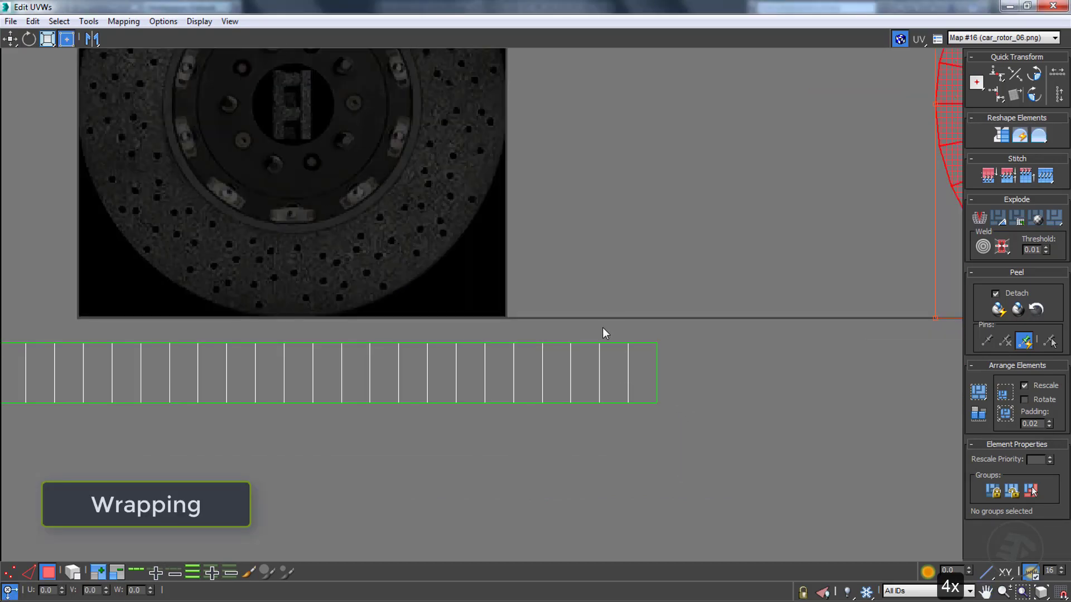
scroll(722, 410, down, 4)
drag(721, 366, 226, 451)
drag(692, 379, 712, 402)
Select every other pair of faces along the whole length of the UV strip.
scroll(691, 398, up, 3)
middle_drag(691, 398, 605, 399)
scroll(616, 428, up, 2)
click(635, 424)
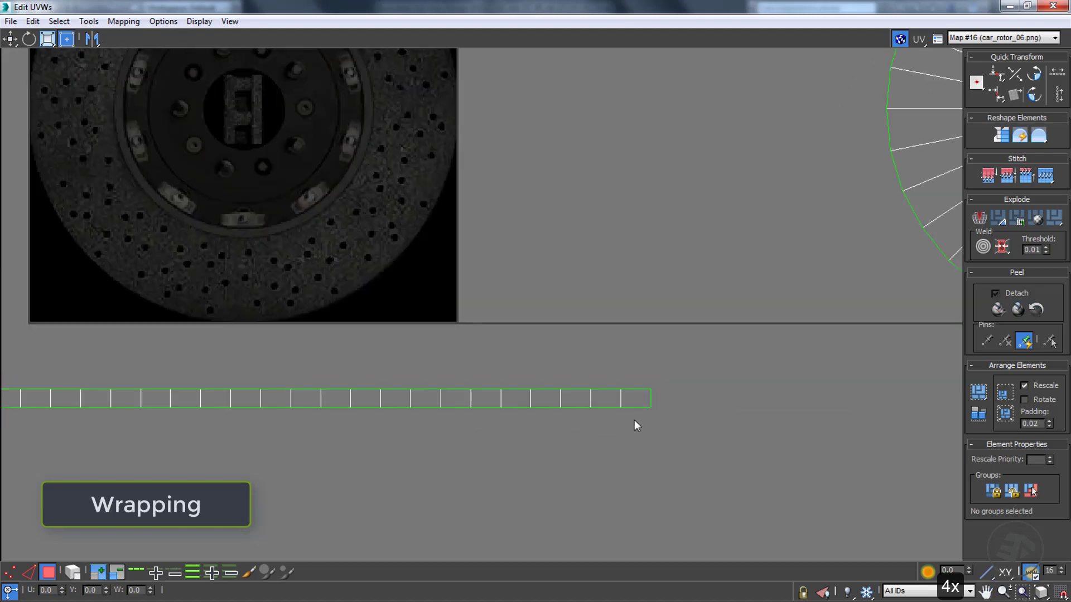
middle_drag(567, 430, 668, 433)
scroll(668, 433, up, 2)
ctrl+drag(566, 363, 600, 448)
ctrl+drag(411, 380, 444, 425)
middle_drag(444, 425, 654, 419)
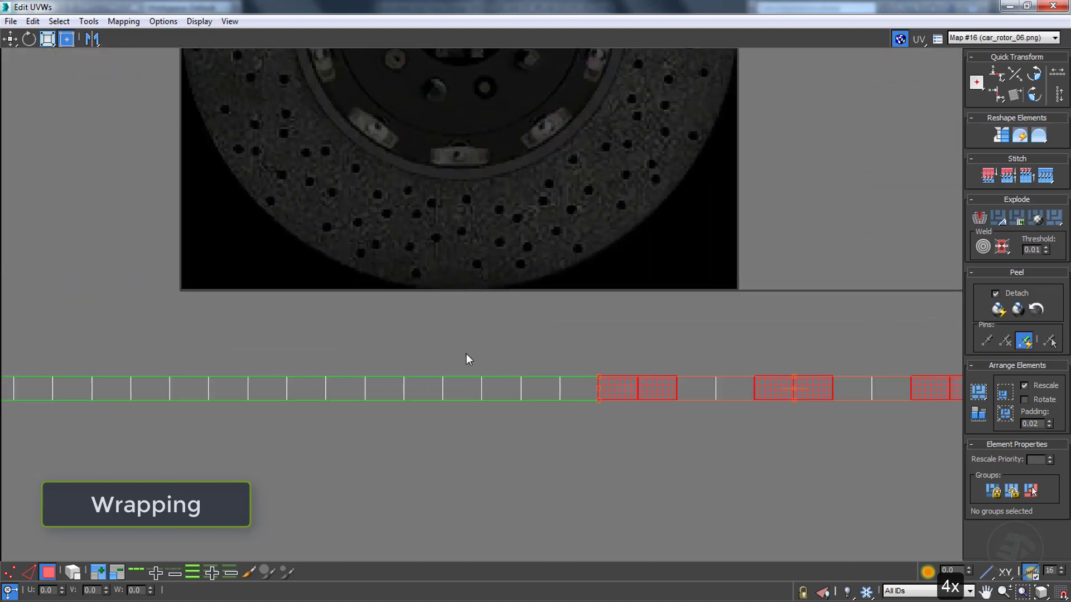
ctrl+drag(466, 356, 497, 421)
middle_drag(305, 360, 457, 349)
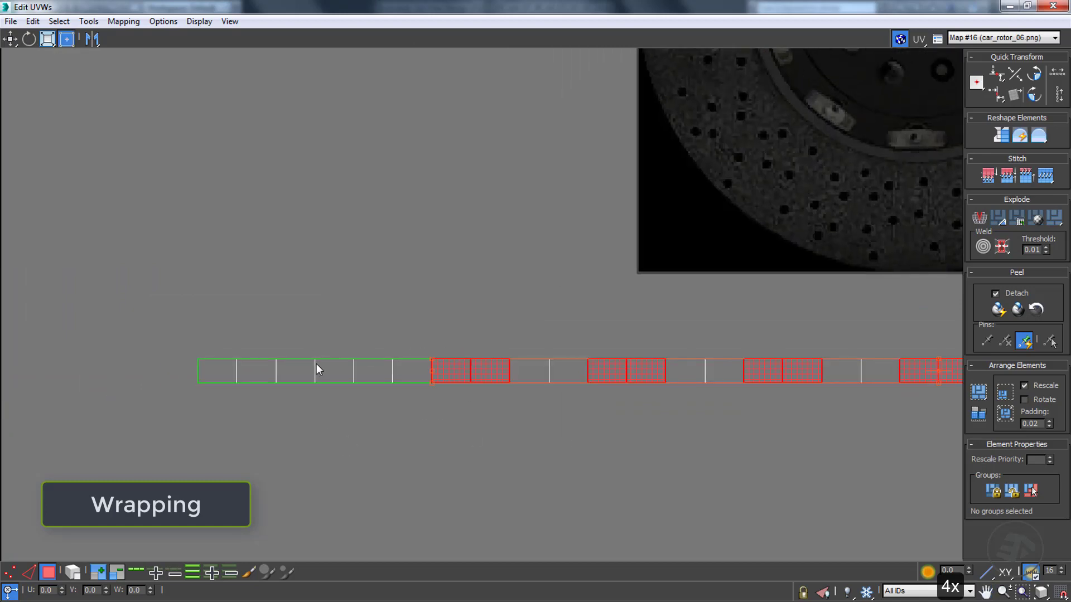
ctrl+drag(299, 352, 329, 411)
Break the selected face pairs off the strip and move them up into a separate row above the remaining pairs.
scroll(329, 413, down, 3)
right_click(685, 389)
click(668, 375)
drag(755, 396, 715, 370)
middle_drag(738, 423, 600, 444)
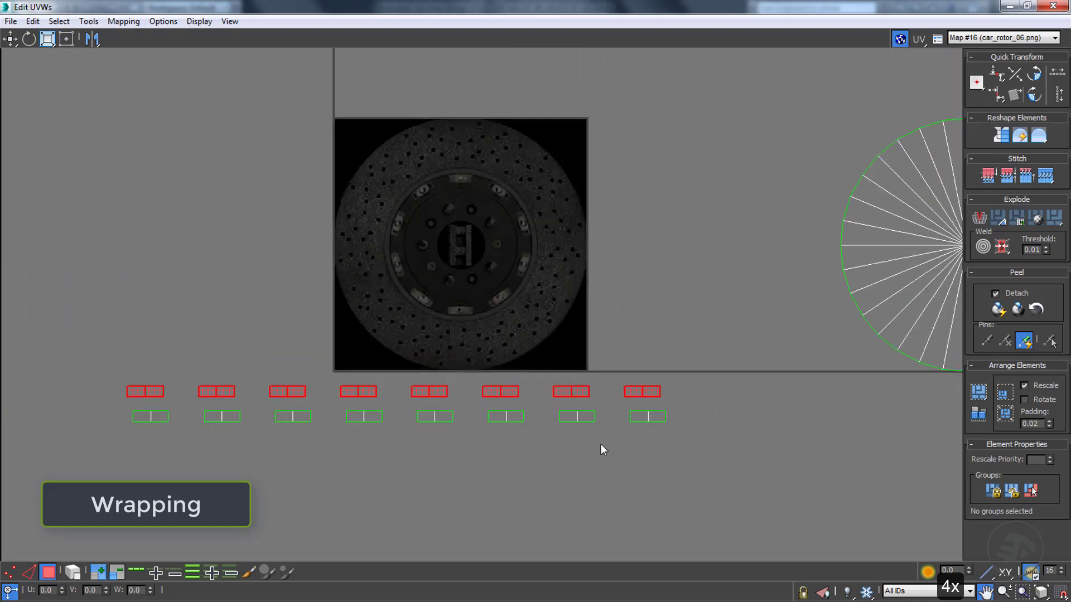
Enable snapping in vertex mode and stack the UV pairs from the strip's right half exactly on one another.
scroll(642, 428, up, 4)
key(1)
drag(717, 445, 587, 378)
key(s)
key(w)
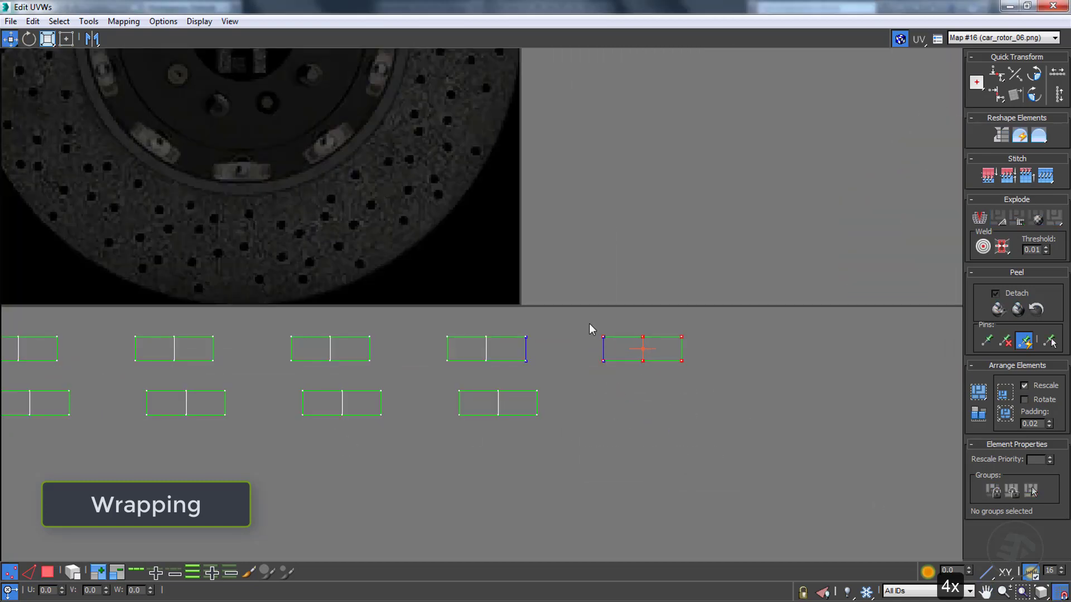
drag(467, 400, 455, 346)
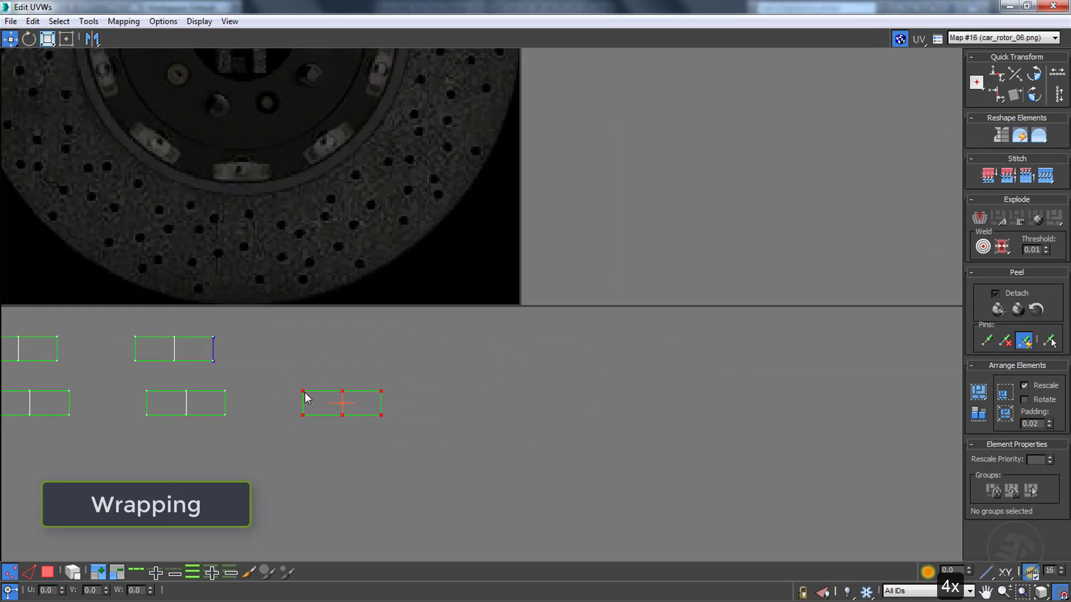
drag(304, 392, 136, 339)
drag(124, 326, 234, 373)
Snap the remaining left-hand UV pairs onto the stack until all edge band pairs overlap in one block.
middle_drag(292, 377, 784, 338)
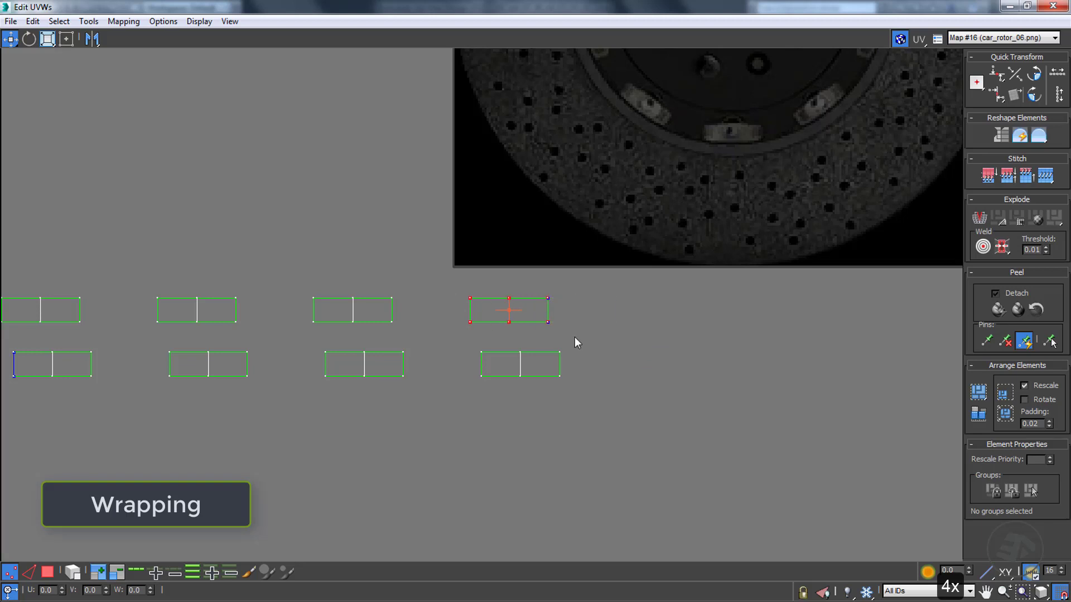
drag(487, 384, 325, 376)
drag(311, 329, 421, 407)
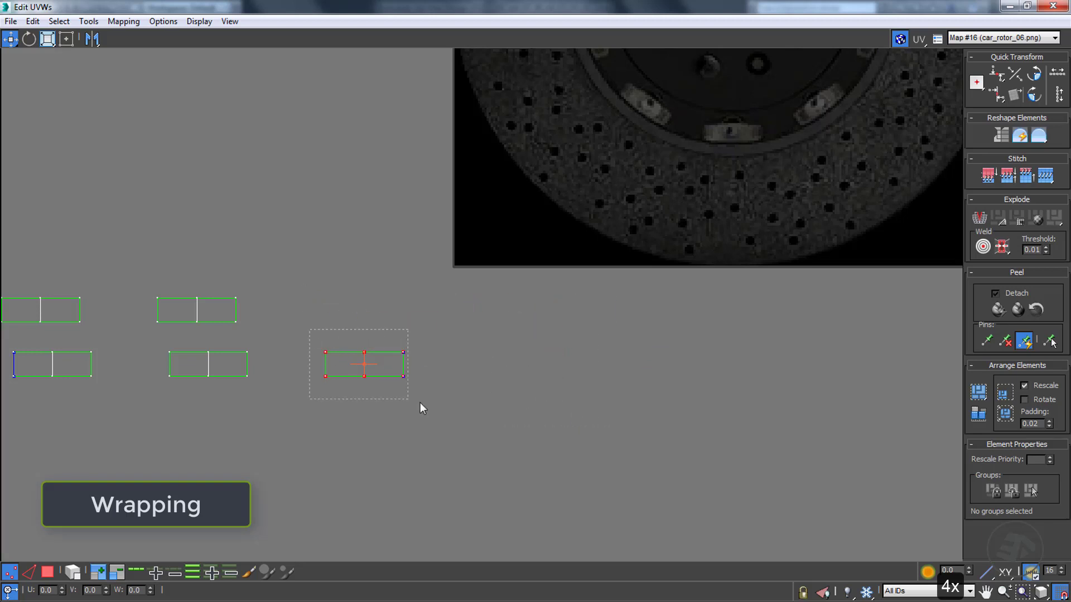
middle_drag(329, 377, 729, 392)
drag(564, 396, 402, 342)
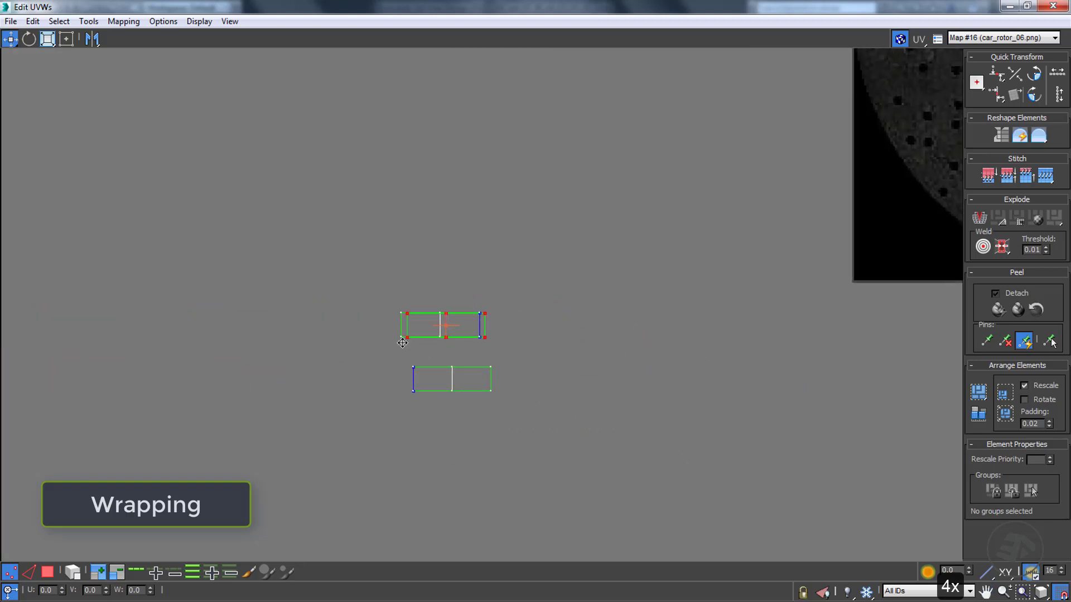
scroll(502, 393, down, 1)
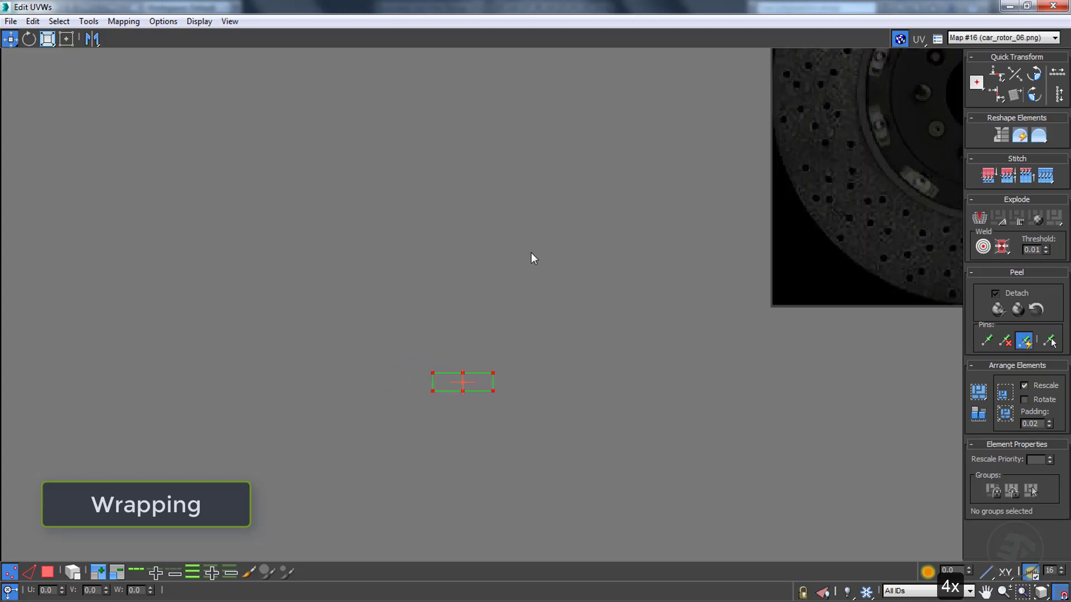
Select the stacked edge band UVs as polygons and rotate the block upright, with the selected-face shading switched on.
middle_drag(520, 316, 444, 308)
key(3)
drag(485, 347, 241, 431)
click(1026, 6)
key(F3)
mouse_move(768, 317)
alt+middle_down()
mouse_move(669, 323)
mouse_move(614, 368)
mouse_move(662, 280)
alt+middle_up()
key(F2)
click(240, 275)
click(224, 296)
scroll(224, 304, up, 2)
drag(251, 261, 103, 329)
drag(227, 288, 187, 273)
scroll(191, 267, up, 4)
scroll(245, 245, down, 8)
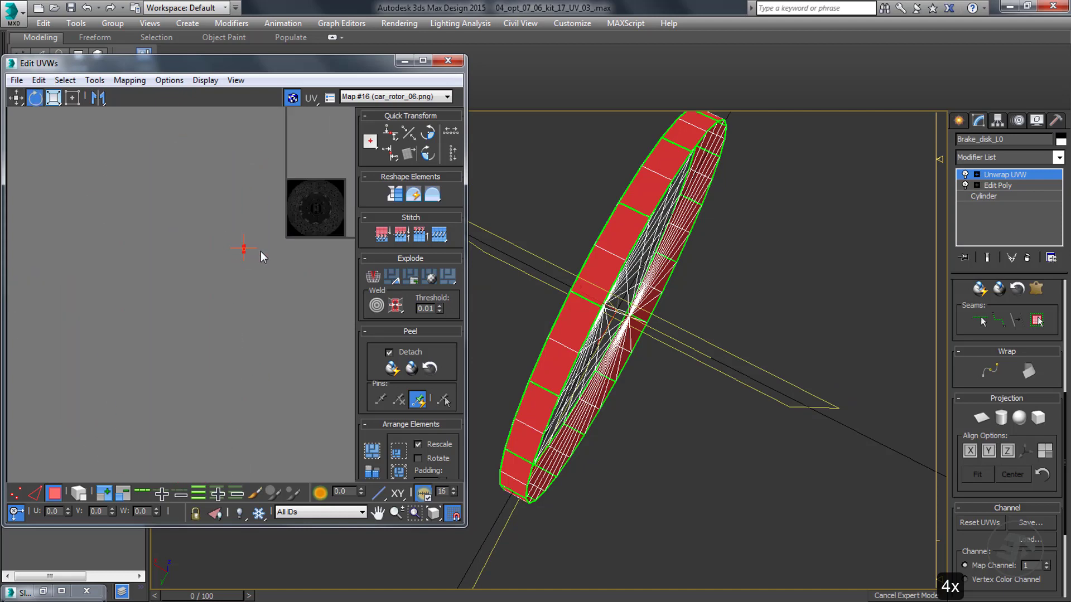
Move the upright UV block onto the vent pattern in the middle of the rotor texture and turn off the selected-face shading.
scroll(292, 222, up, 3)
key(w)
drag(110, 314, 312, 191)
middle_drag(311, 191, 190, 229)
middle_drag(533, 291, 520, 311)
key(F2)
middle_drag(253, 289, 234, 318)
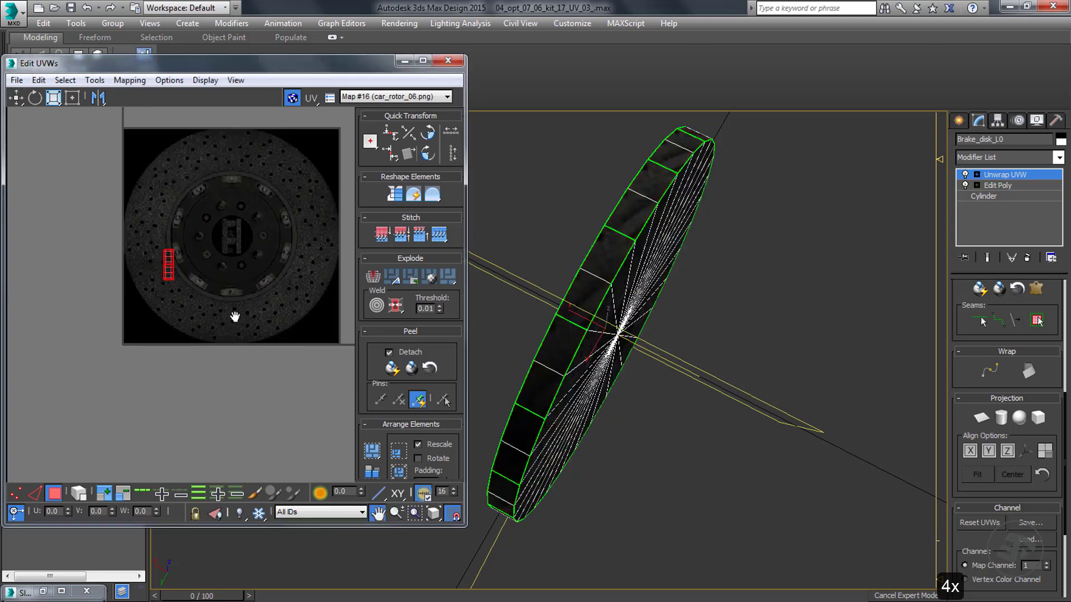
scroll(171, 260, up, 4)
drag(170, 260, 301, 209)
Scale the stacked edge band UVs in vertex mode to fit the vent pattern at the texture's centre.
scroll(301, 209, up, 6)
middle_drag(301, 209, 174, 272)
key(1)
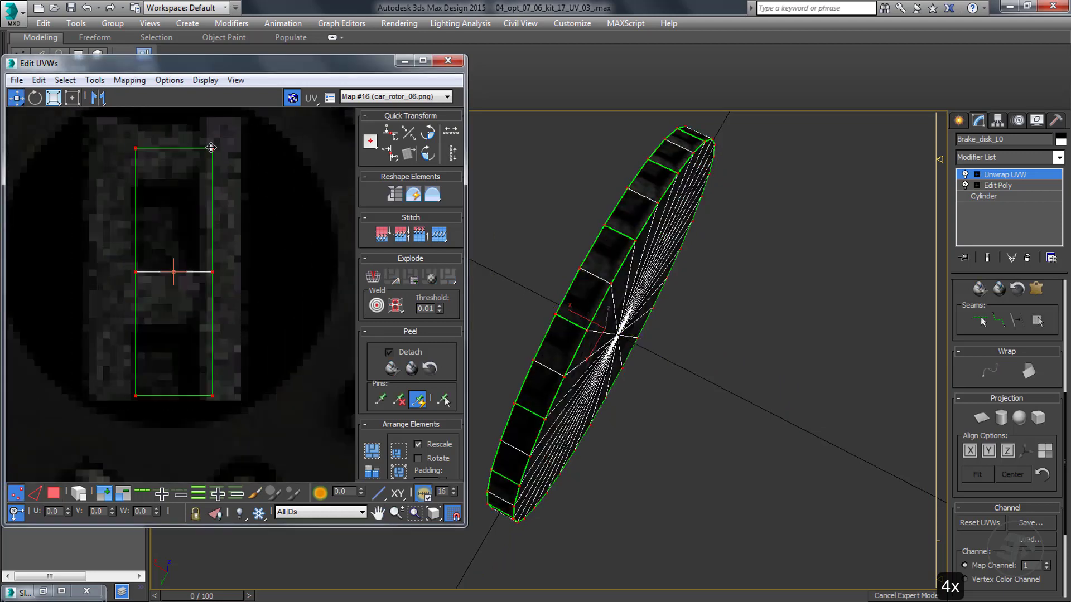
click(72, 98)
drag(212, 147, 241, 117)
middle_drag(135, 375, 201, 373)
drag(201, 392, 154, 398)
Render the brake disk from several angles to check how the vent texture looks on its edge band.
alt+middle_drag(575, 296, 487, 242)
key(shift+q)
key(shift+q)
key(shift+q)
scroll(521, 265, down, 3)
key(shift+q)
key(shift+q)
middle_drag(270, 251, 236, 259)
scroll(237, 259, down, 2)
alt+middle_drag(512, 263, 611, 303)
key(shift+q)
click(1006, 90)
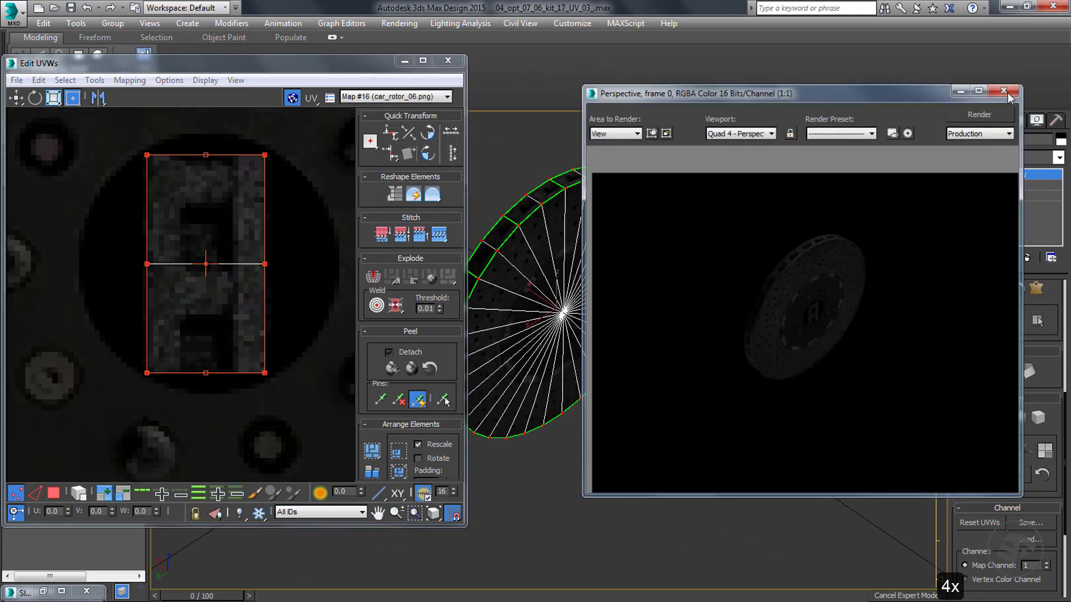
Close the UV editor and collapse the brake disk's modifier stack.
click(448, 61)
right_click(1008, 174)
click(946, 308)
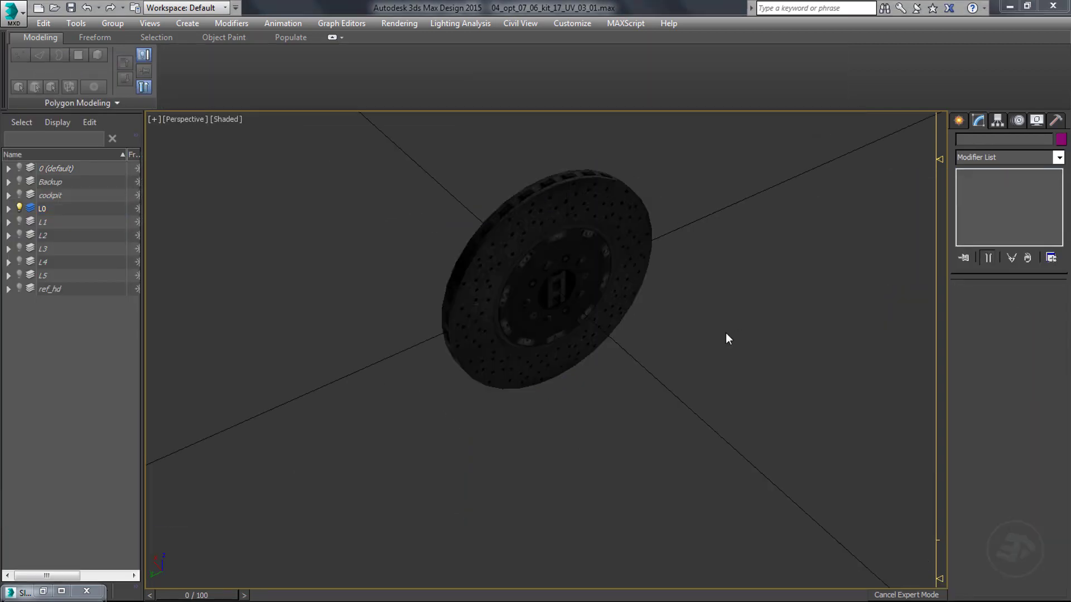
Add a new Unwrap UVW modifier to the brake disk and move the flat faces' UVs back onto the texture square.
click(641, 229)
click(1059, 157)
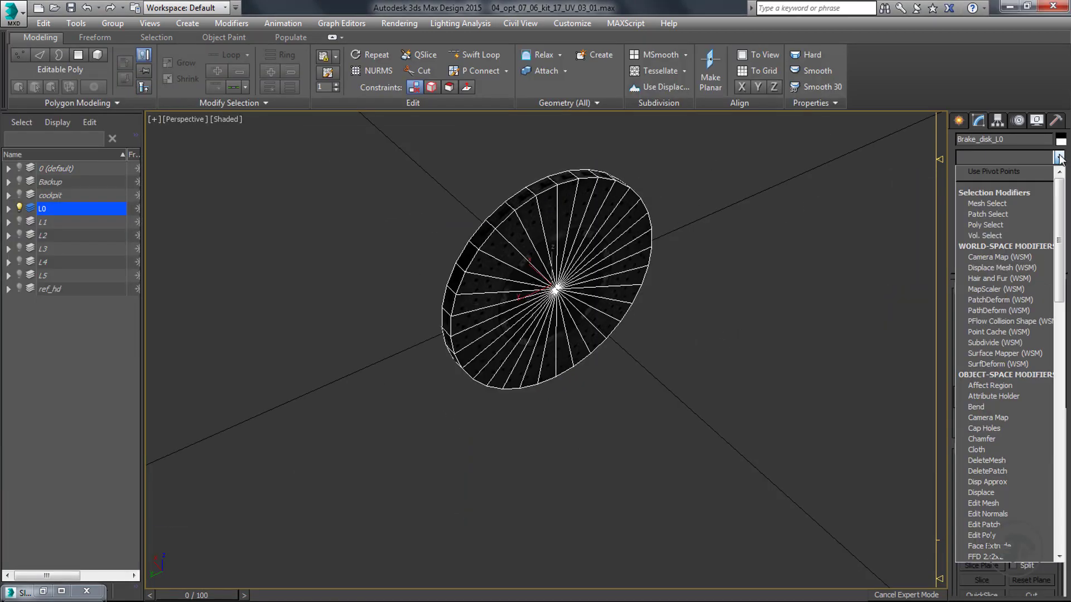
key(u)
key(Return)
click(1010, 445)
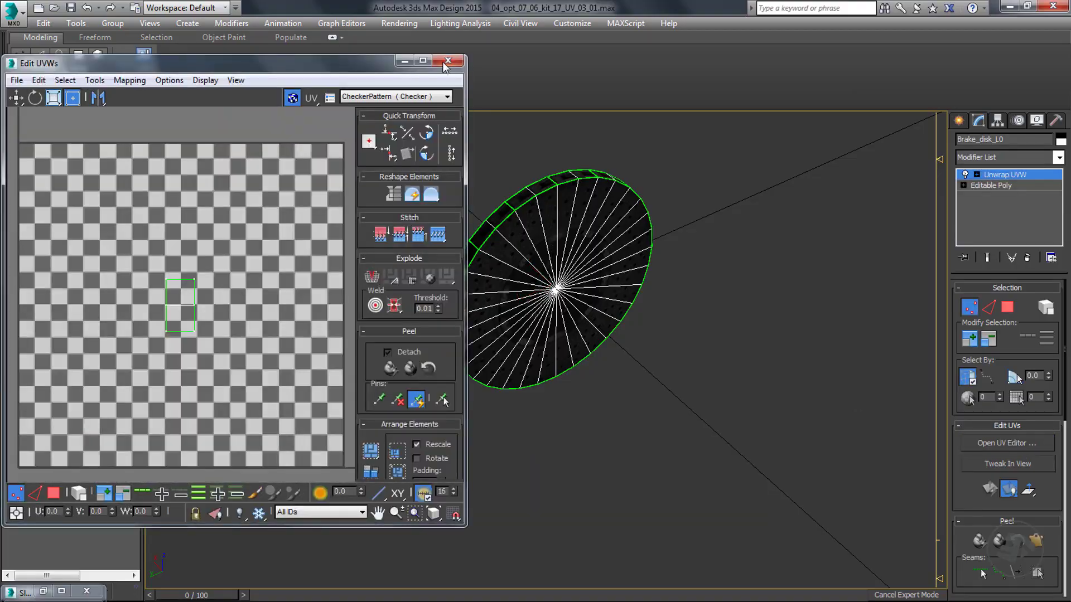
double_click(441, 60)
middle_drag(768, 311, 426, 297)
scroll(613, 315, down, 5)
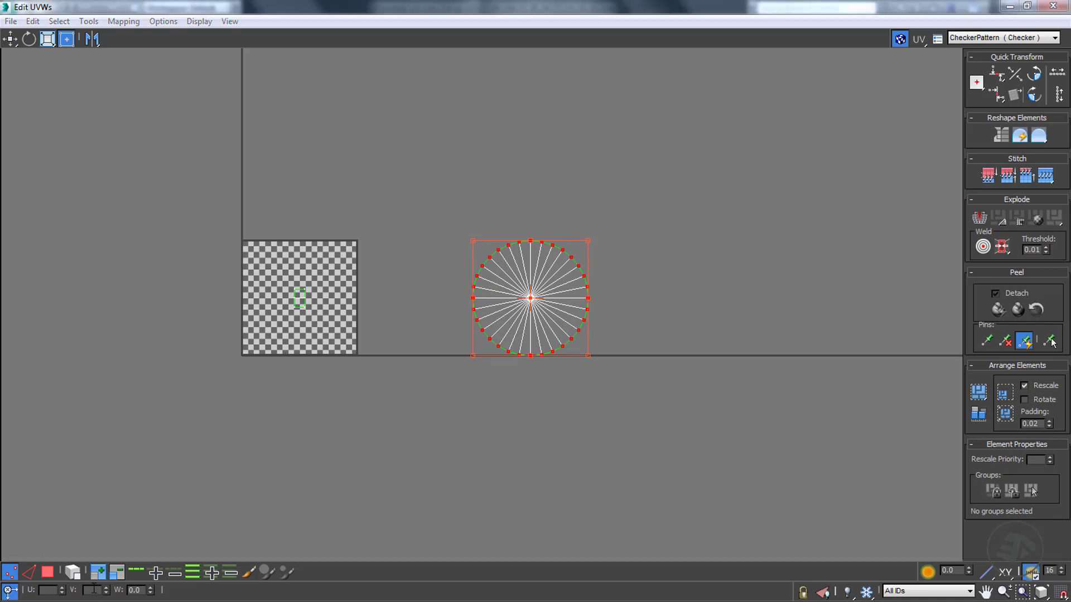
key(Return)
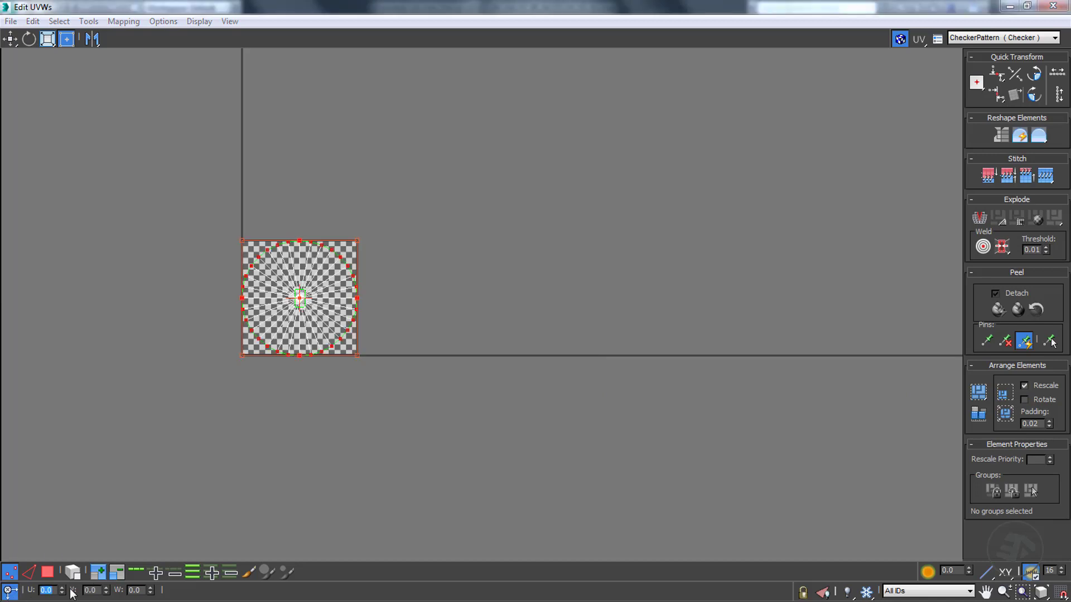
Show Map #16 (car_rotor_06.png) behind the UVs, inspect the flat faces' alignment with it and close the UV editor.
click(998, 37)
click(988, 60)
click(387, 208)
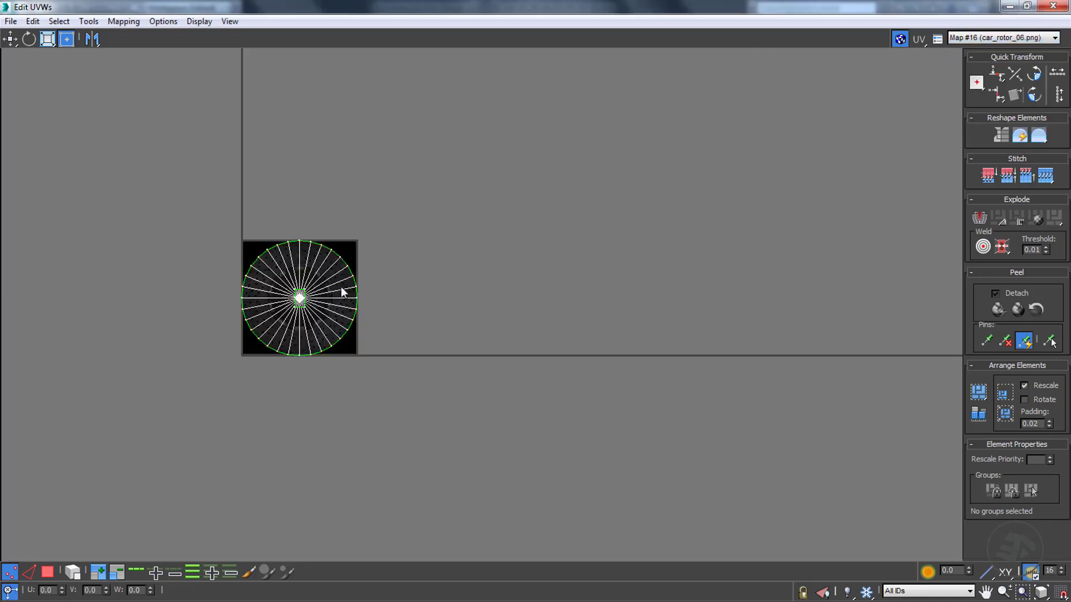
scroll(329, 282, up, 4)
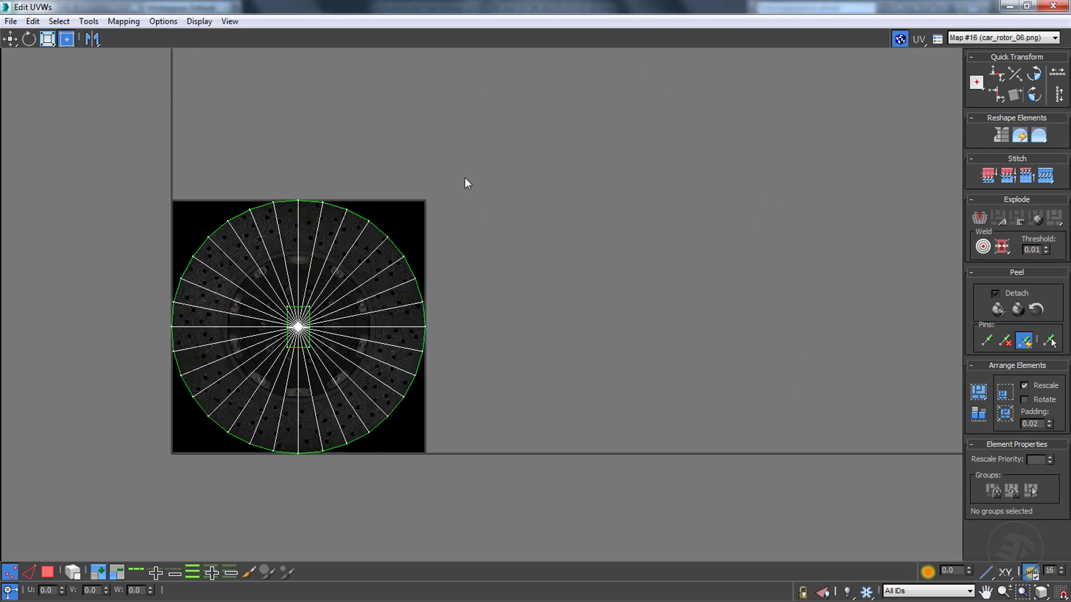
middle_drag(611, 221, 818, 209)
scroll(553, 313, up, 3)
scroll(553, 313, down, 1)
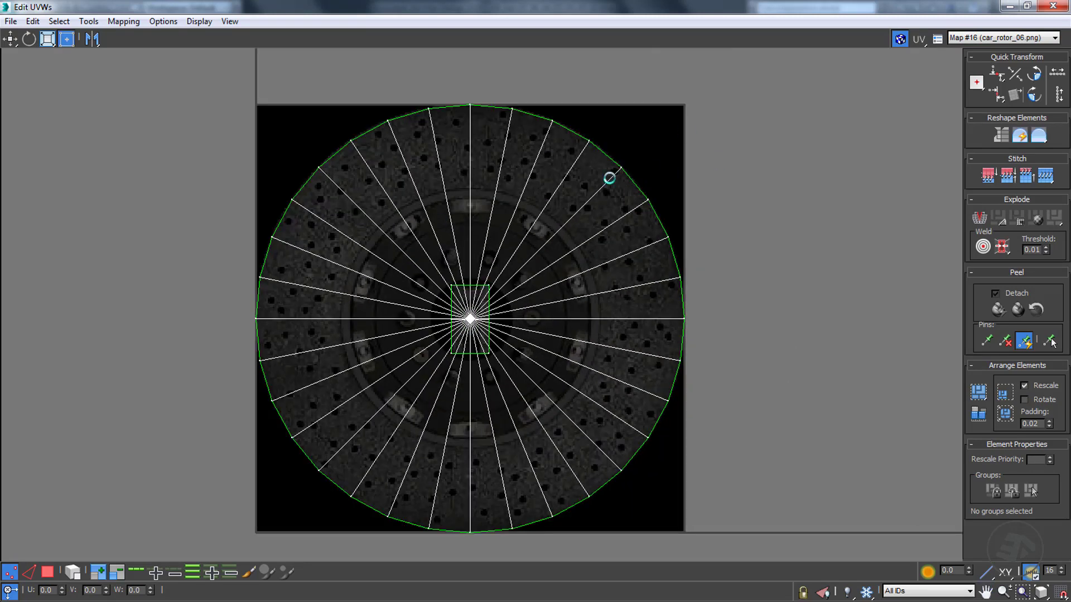
click(1053, 6)
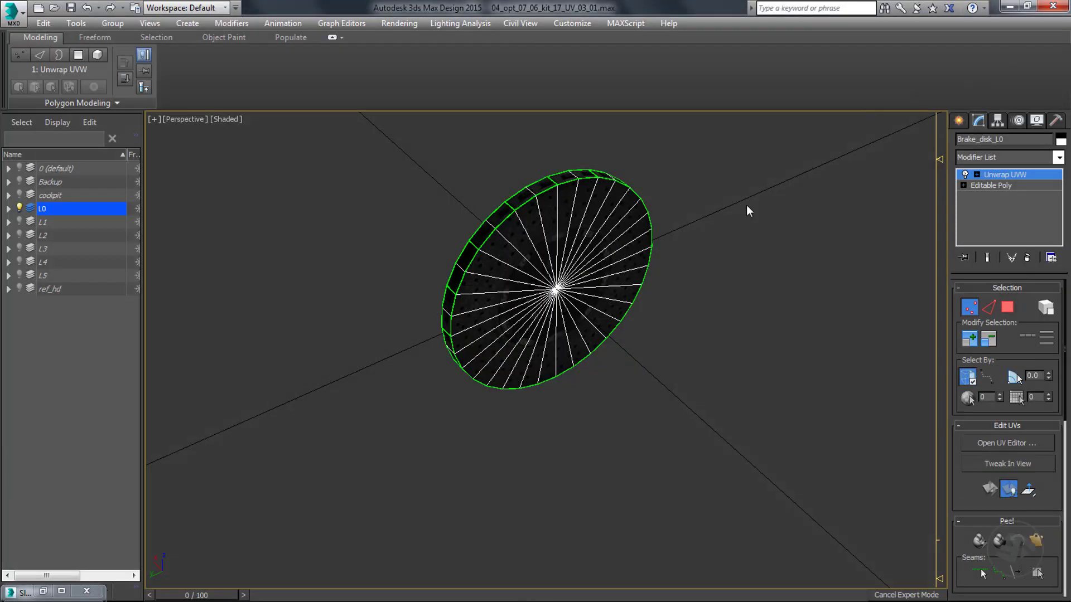
Collapse the Unwrap UVW modifier into the brake disk's editable poly and deselect the disk.
right_click(990, 175)
click(948, 297)
click(597, 361)
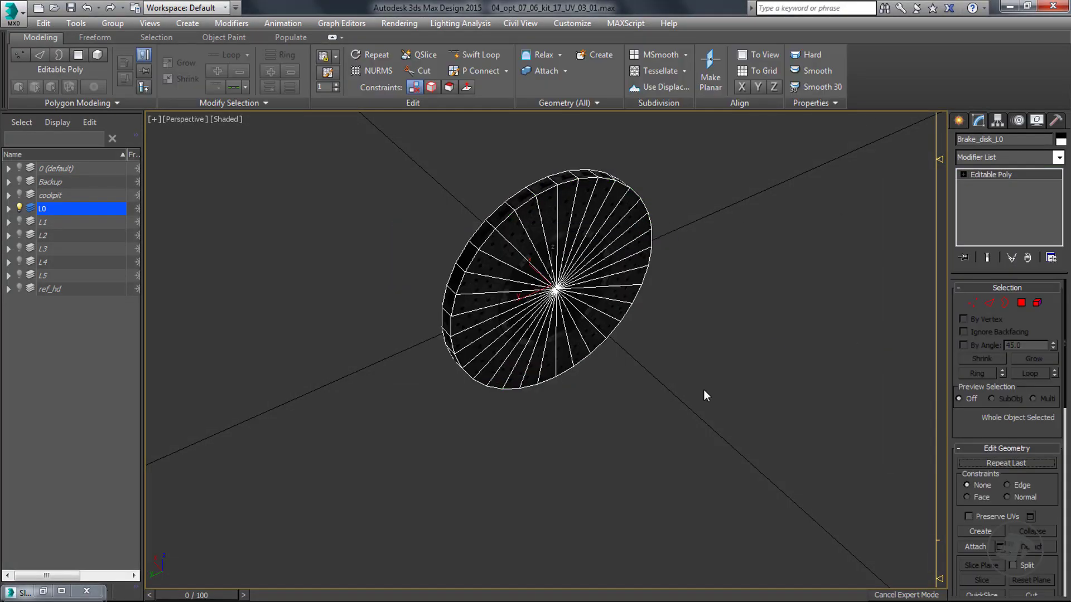
click(703, 389)
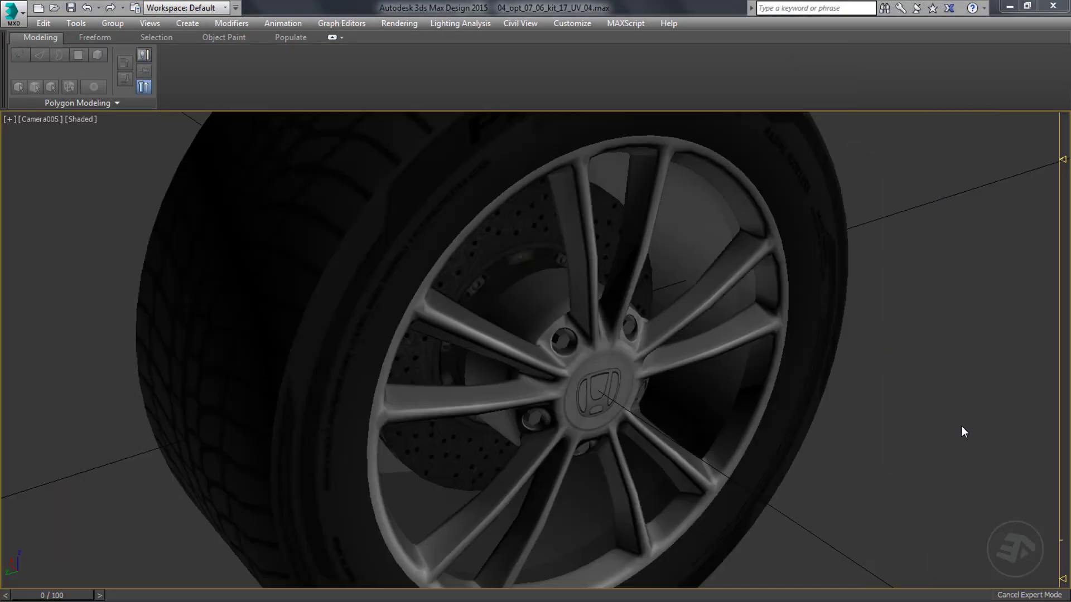
Open the Slate Material Editor and connect the Map #26 Mix output to the tire material's Diffuse Color.
key(m)
middle_drag(418, 273, 405, 301)
scroll(199, 237, up, 3)
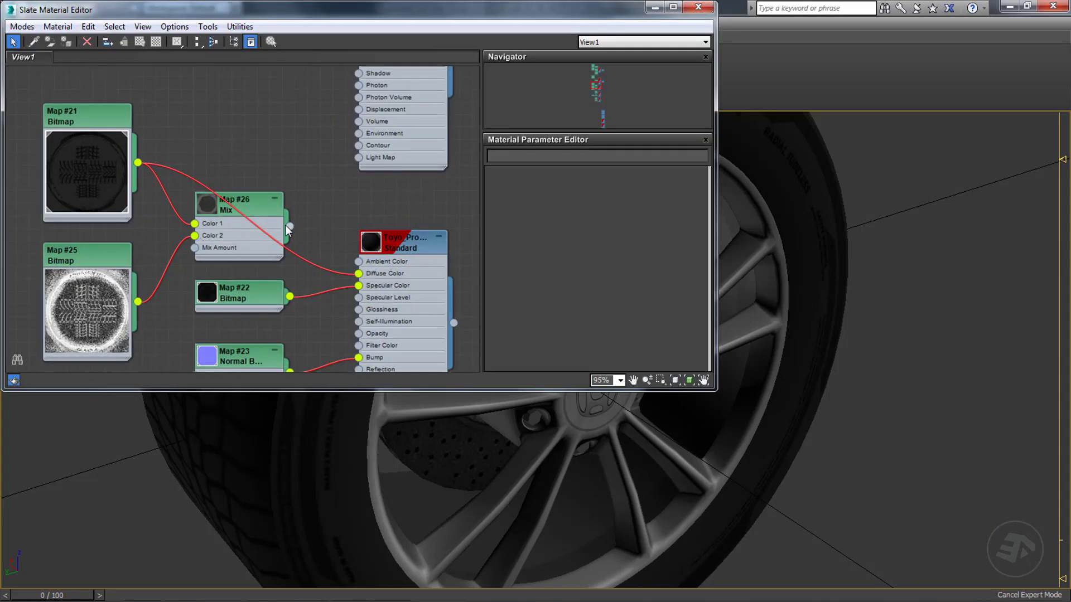
drag(289, 227, 365, 277)
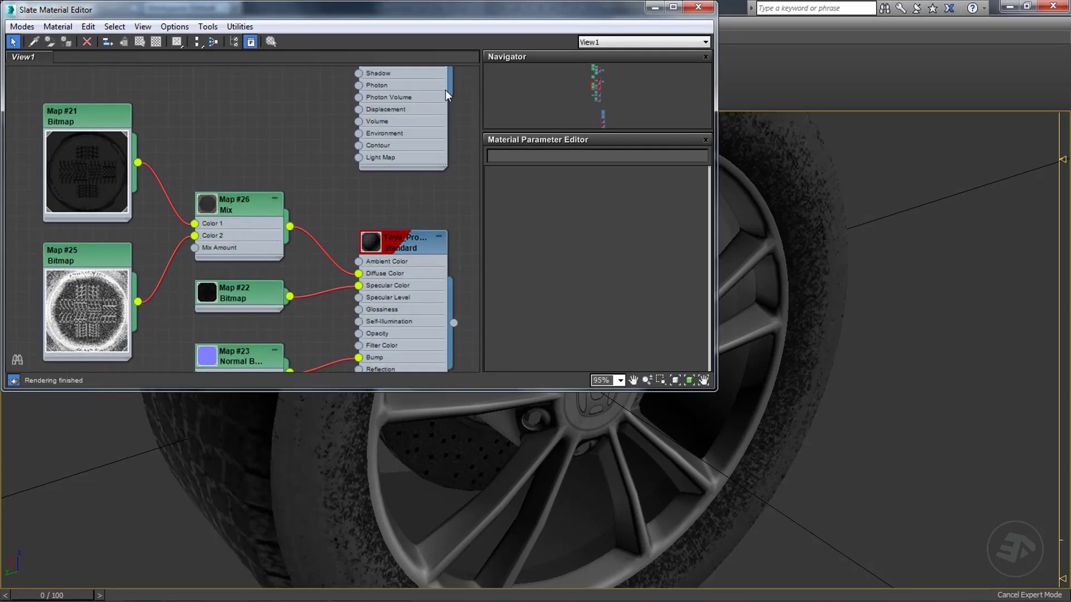
Find the rim material's nodes and connect the Map #17 Mix output to its Diffuse Color.
drag(625, 8, 652, 132)
scroll(299, 346, down, 4)
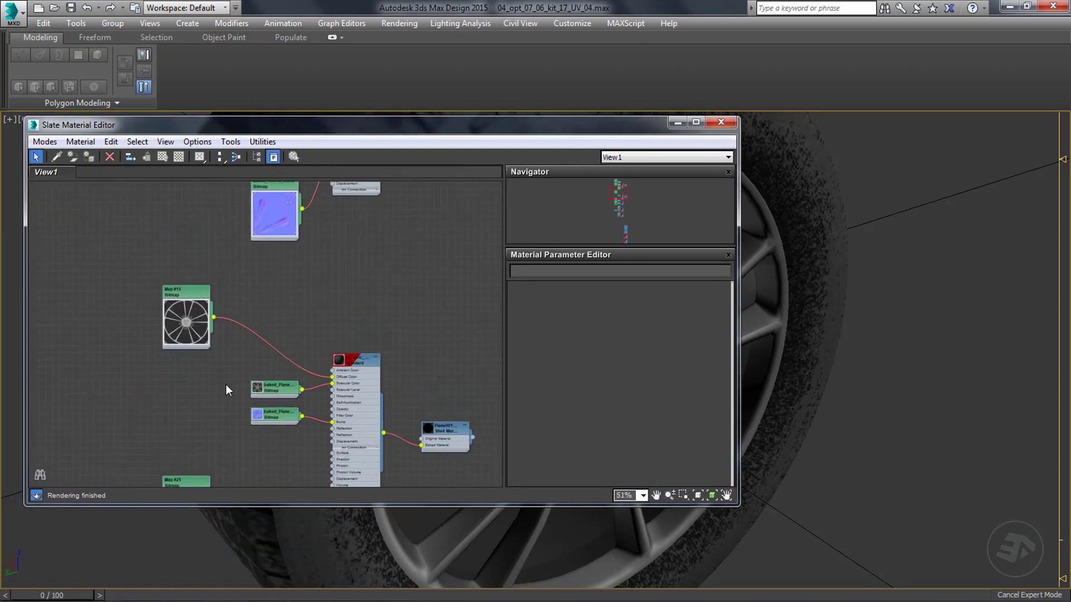
scroll(226, 383, down, 3)
middle_drag(290, 287, 275, 370)
scroll(249, 299, up, 6)
middle_drag(281, 289, 308, 328)
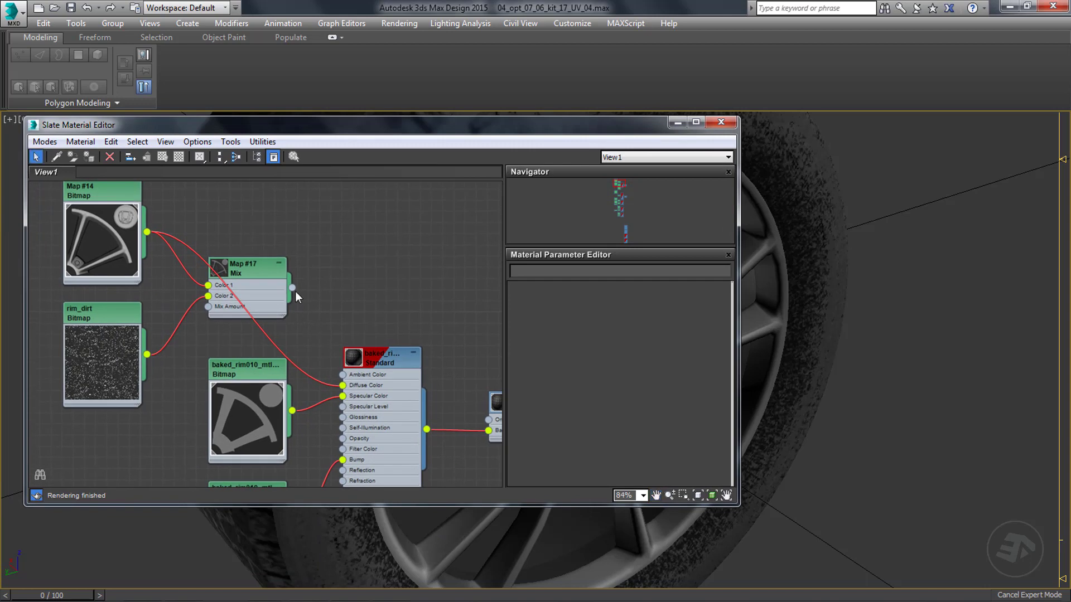
drag(293, 288, 342, 386)
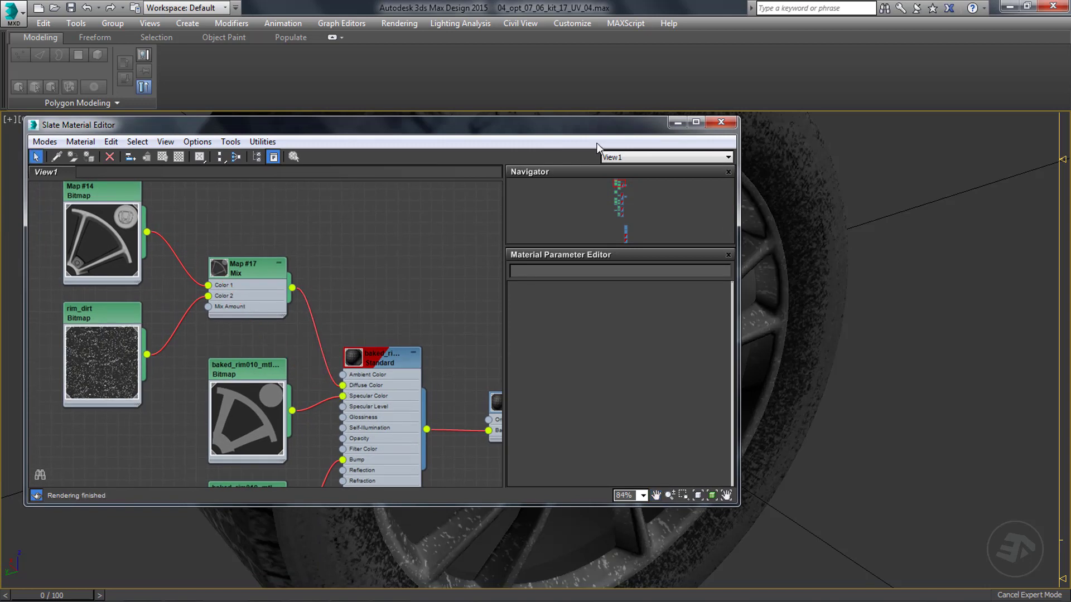
Inspect the mix parameters of the rim's Map #17 and the tire's Map #26.
drag(647, 128, 721, 100)
double_click(251, 275)
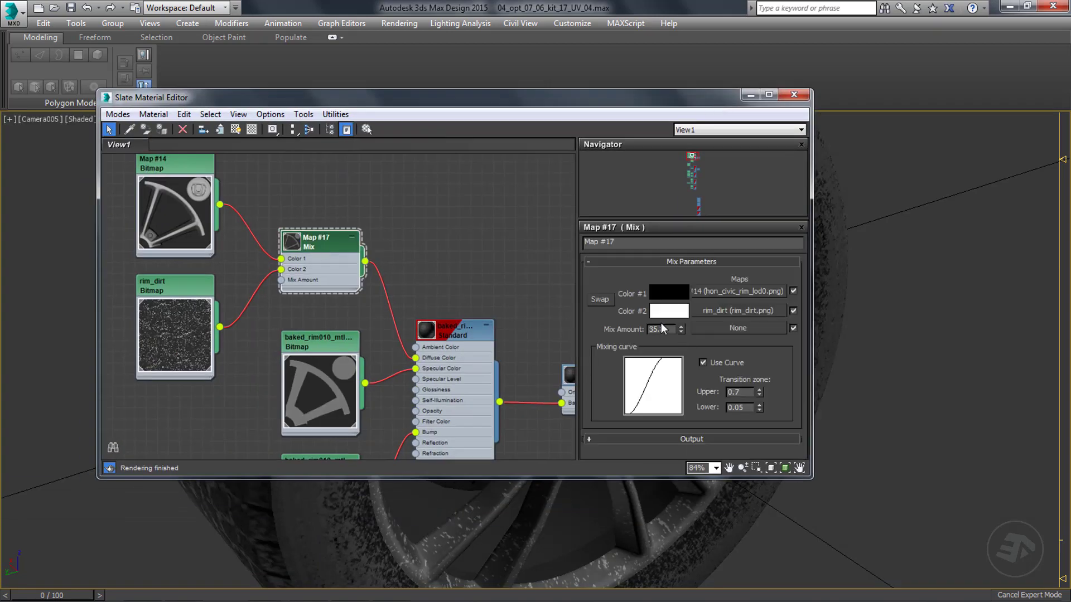
scroll(490, 240, down, 2)
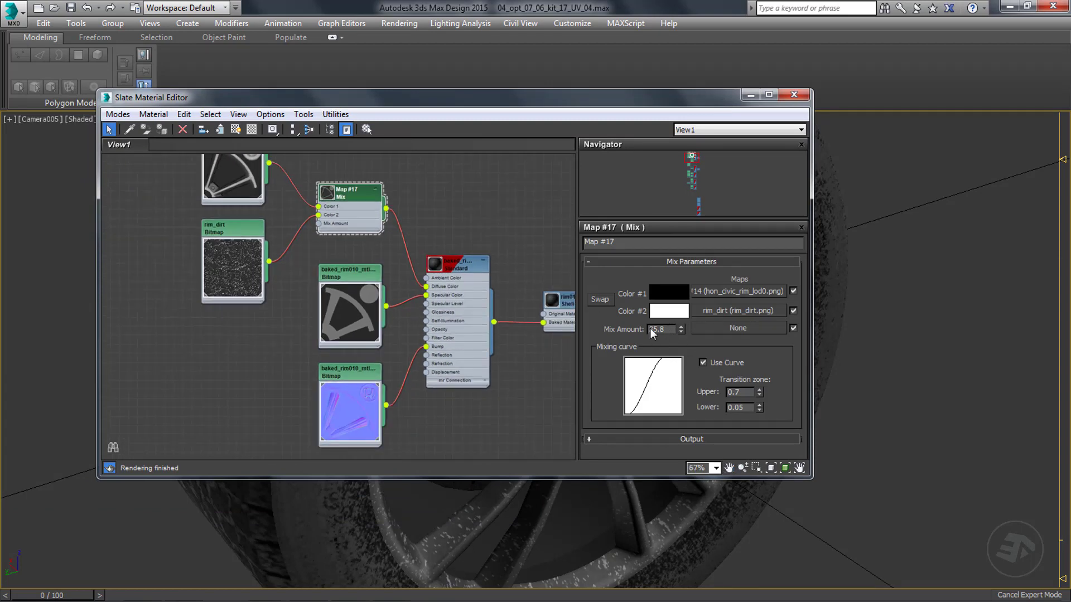
scroll(451, 440, down, 4)
middle_drag(452, 441, 407, 241)
scroll(407, 241, down, 5)
middle_drag(397, 313, 385, 207)
scroll(356, 295, up, 8)
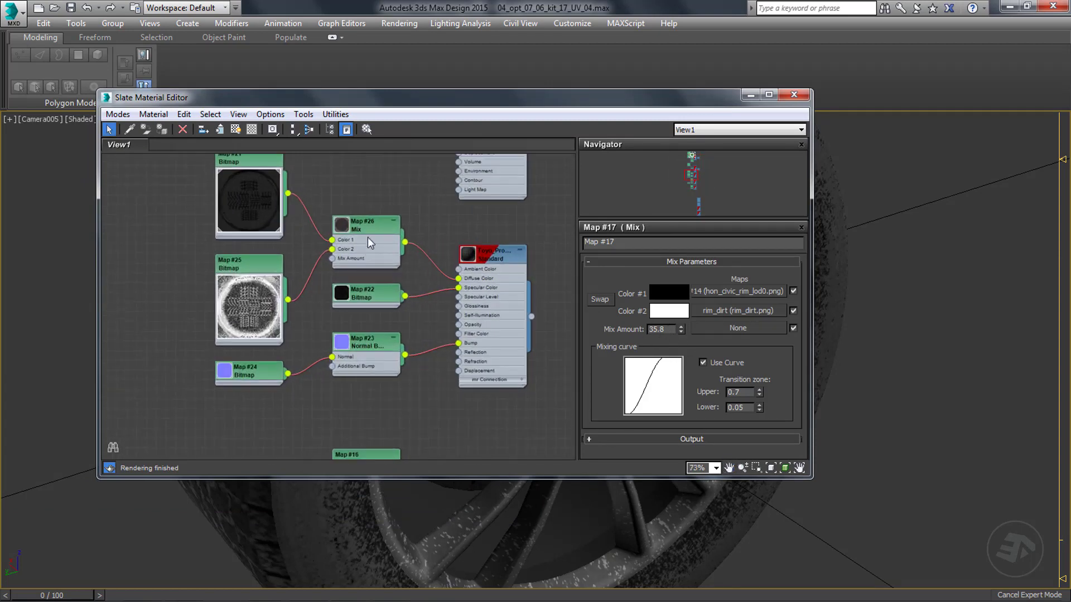
double_click(368, 241)
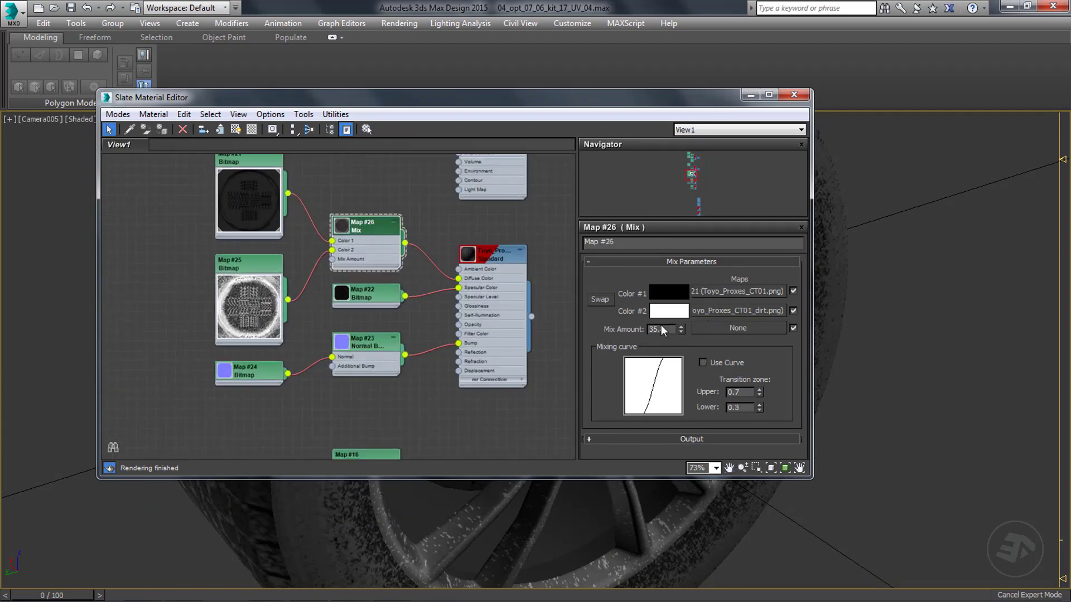
scroll(564, 329, down, 2)
right_click(152, 286)
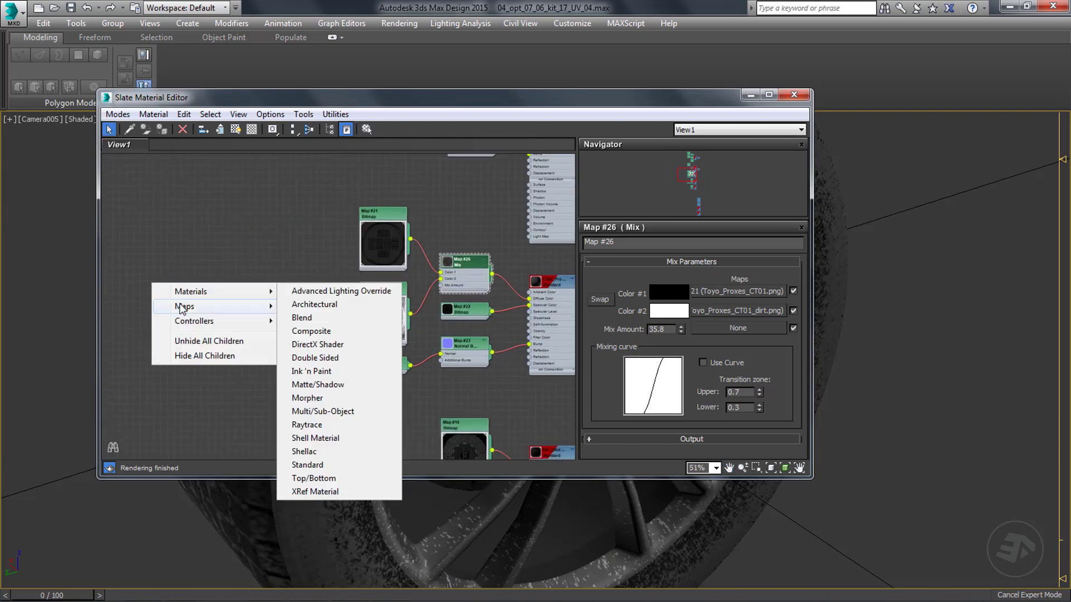
mouse_move(223, 321)
mouse_move(334, 324)
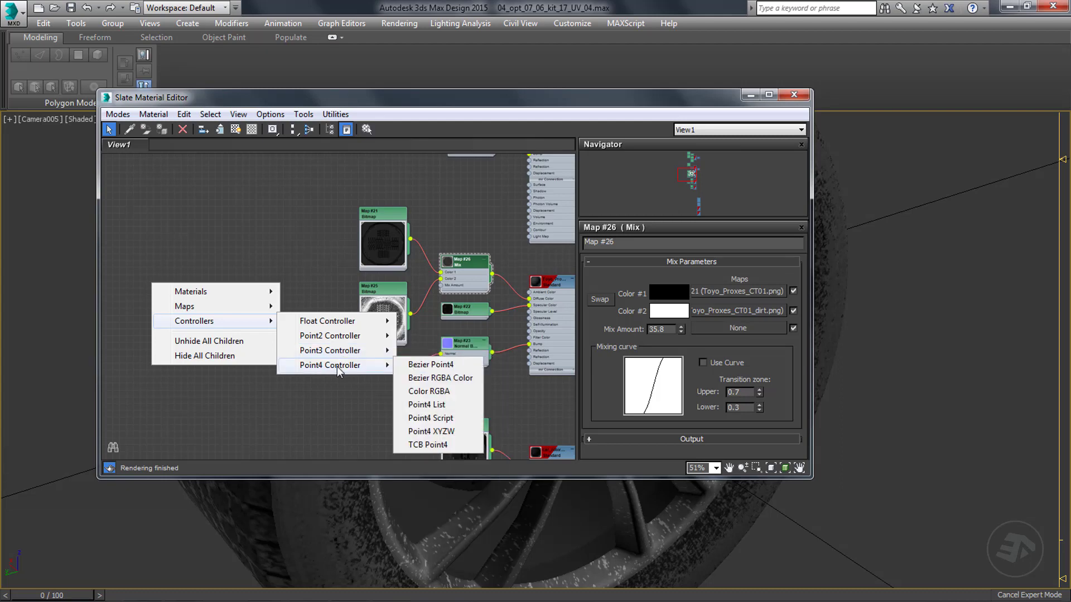
click(303, 242)
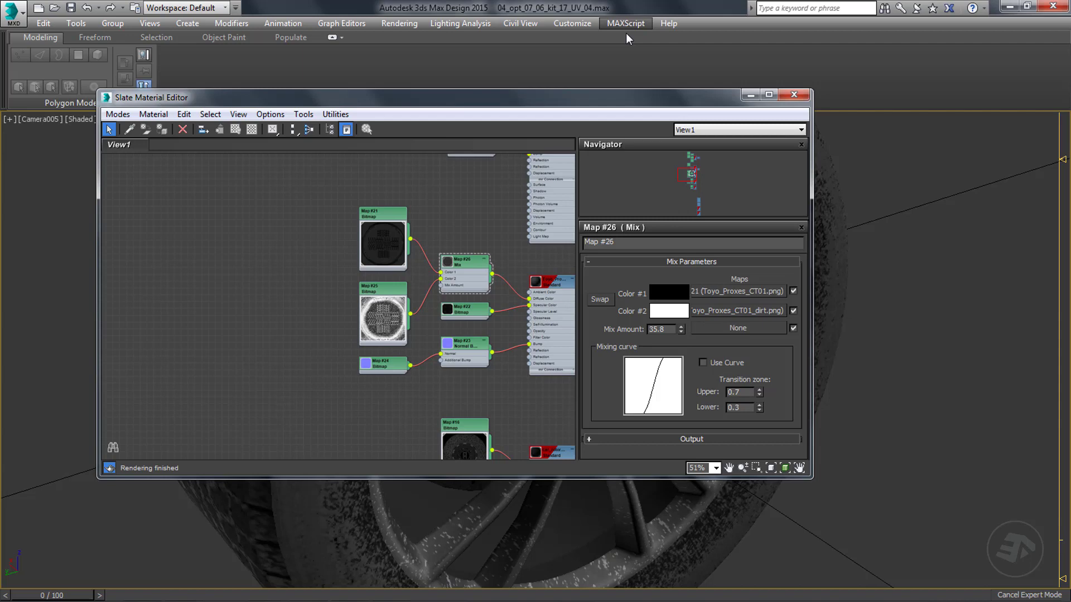
Close the Slate Material Editor and render the camera view with nothing selected.
drag(717, 100, 771, 147)
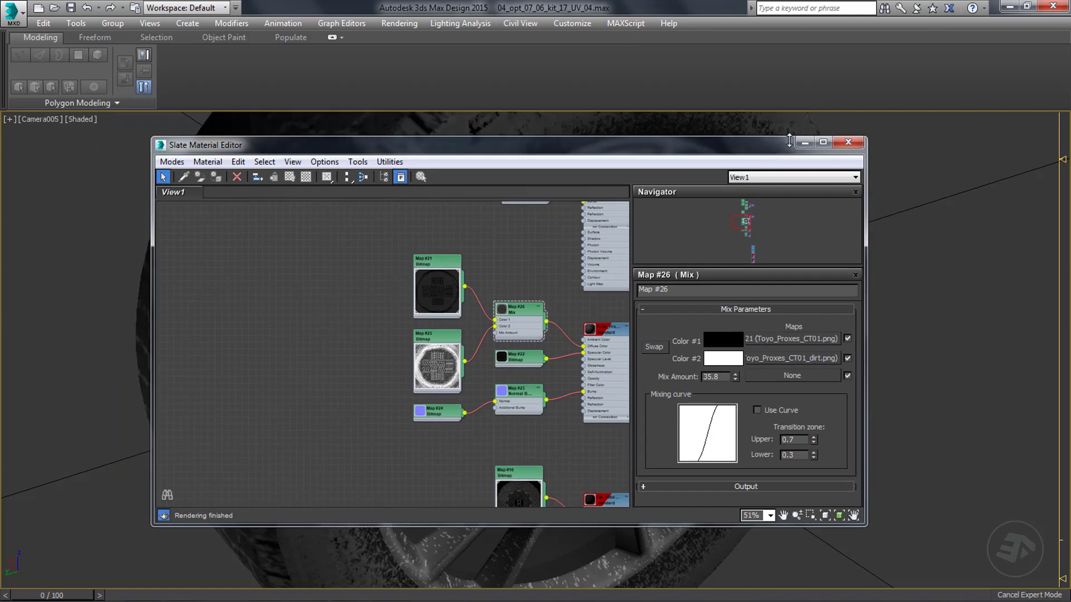
click(847, 143)
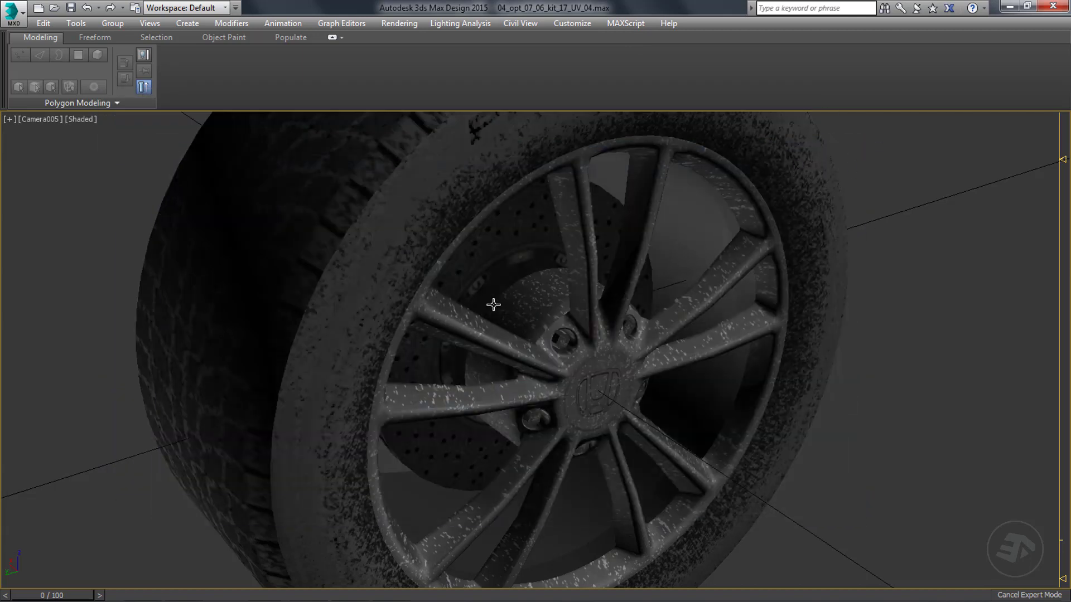
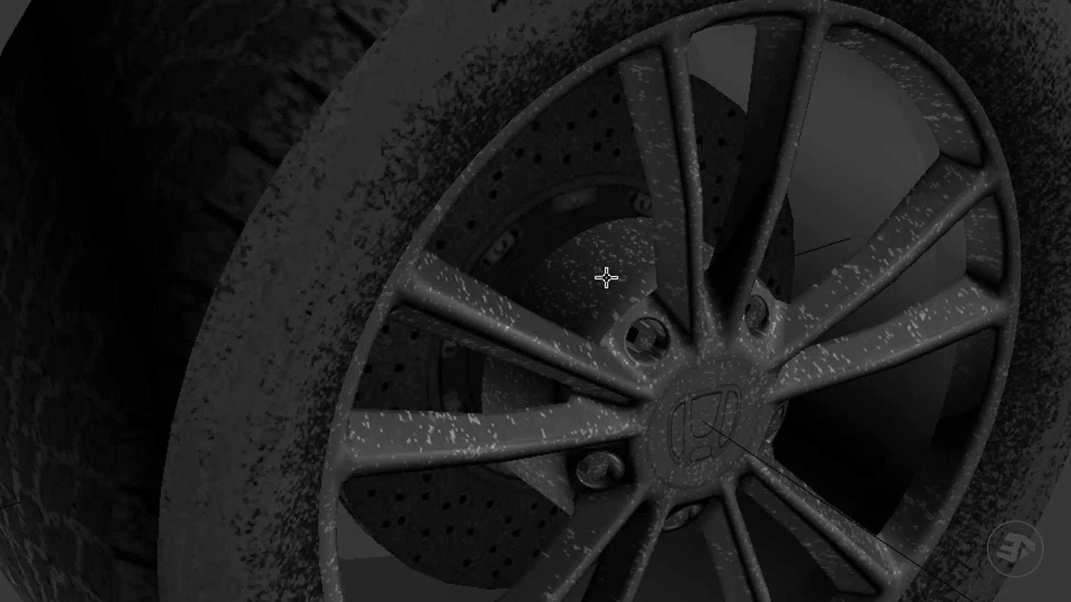
click(588, 307)
key(ctrl+d)
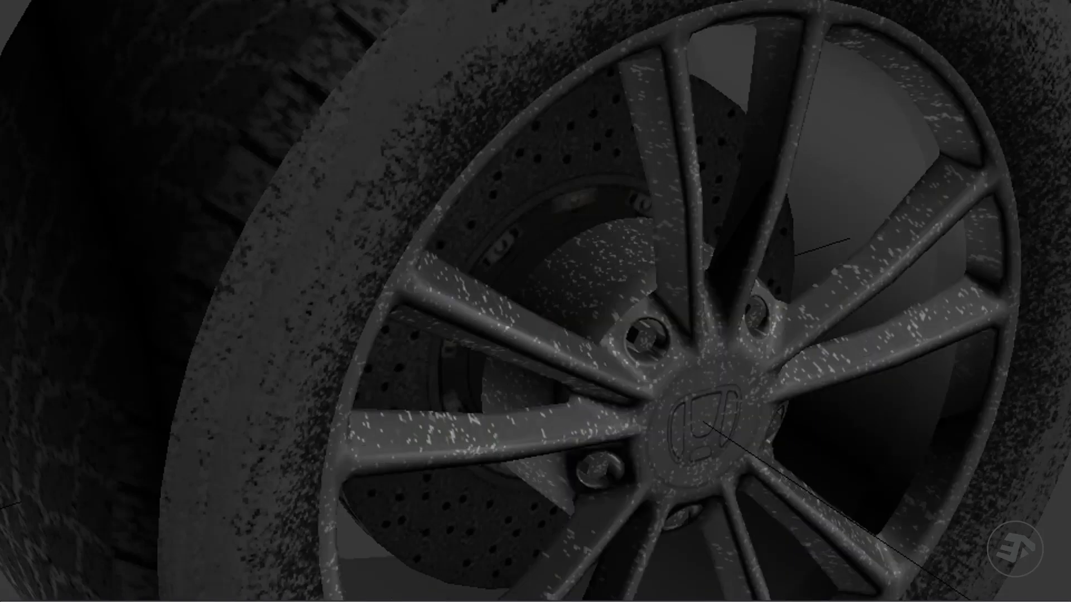
key(shift+q)
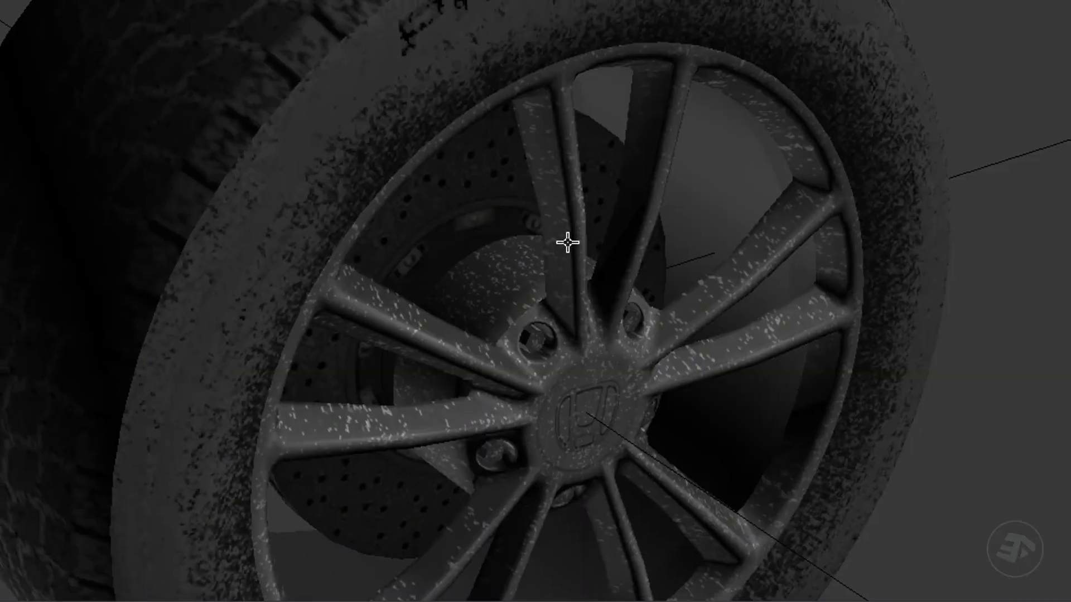
Add an Unwrap UVW modifier to the rim and open its UV editor.
click(566, 241)
click(1055, 158)
key(u)
key(Return)
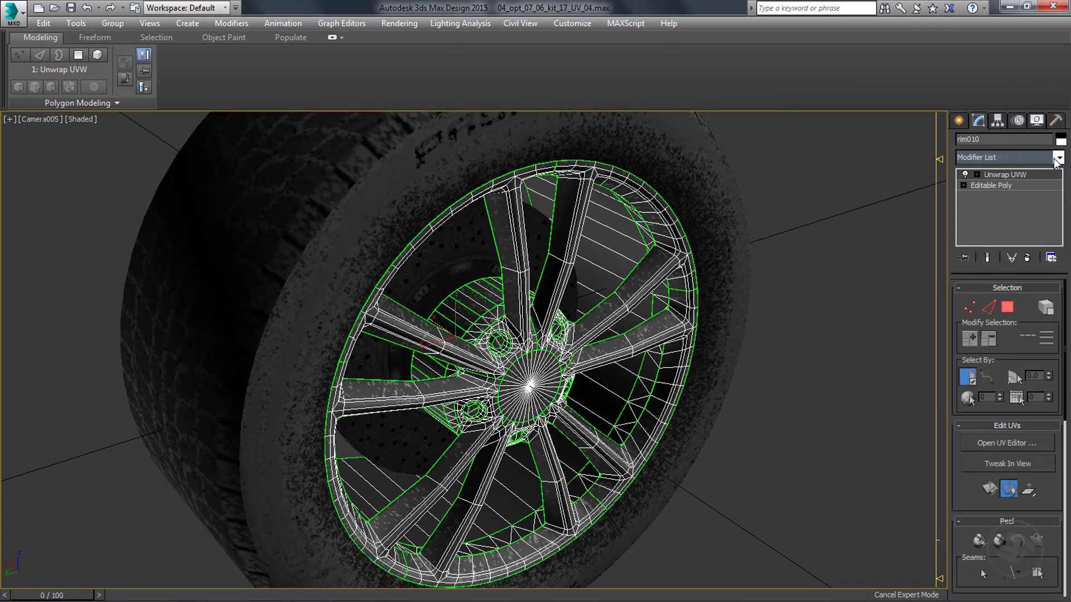
click(1008, 444)
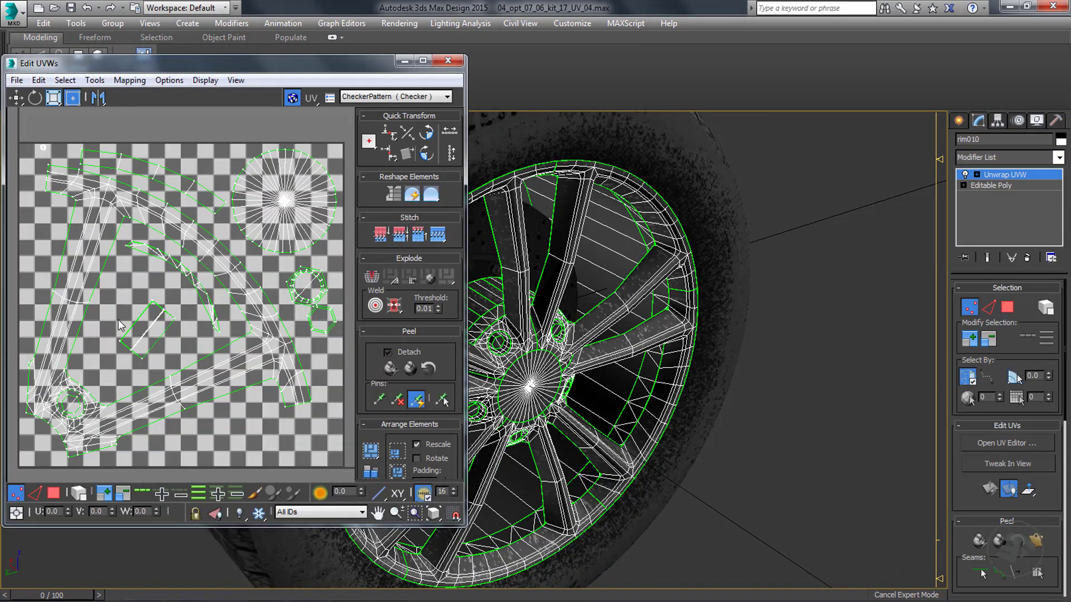
Select the rim's inner hub cylinder polygons and show Map #17 (Mix) behind the UVs.
click(53, 493)
click(448, 96)
click(401, 125)
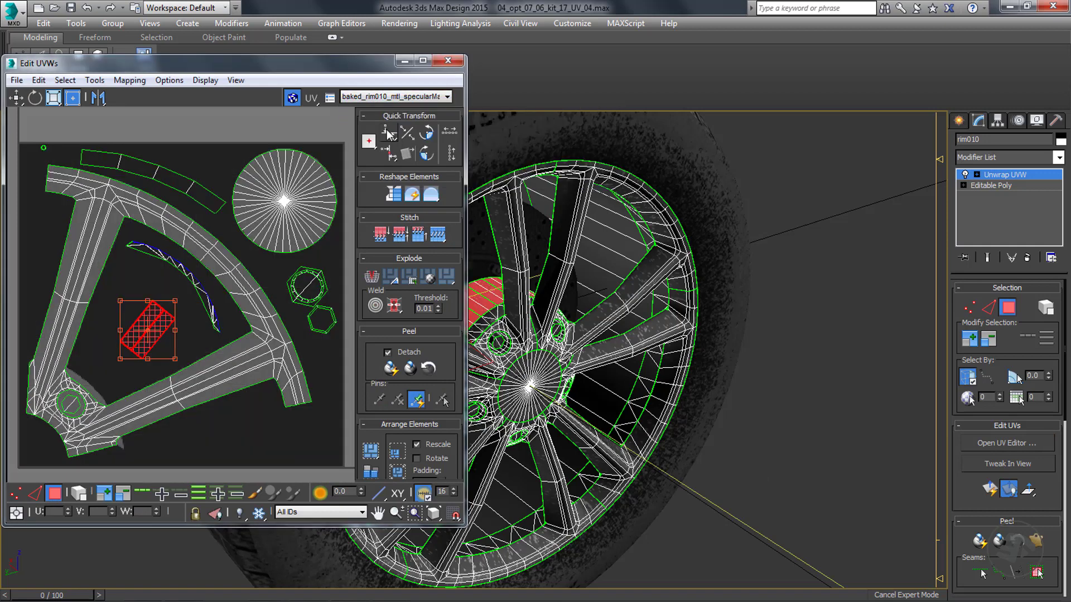
click(447, 96)
click(390, 115)
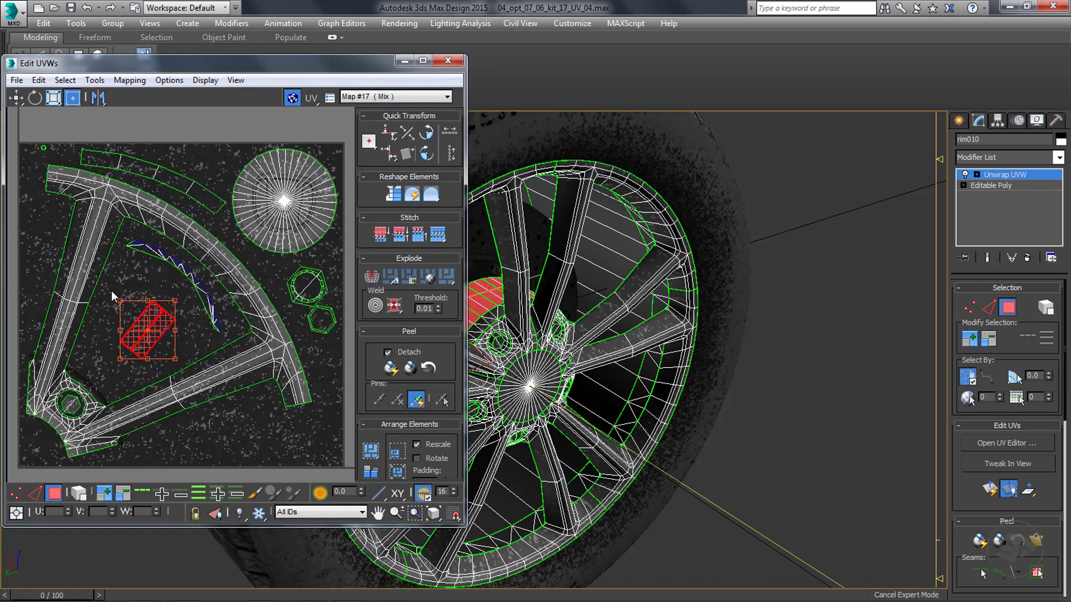
drag(174, 359, 174, 359)
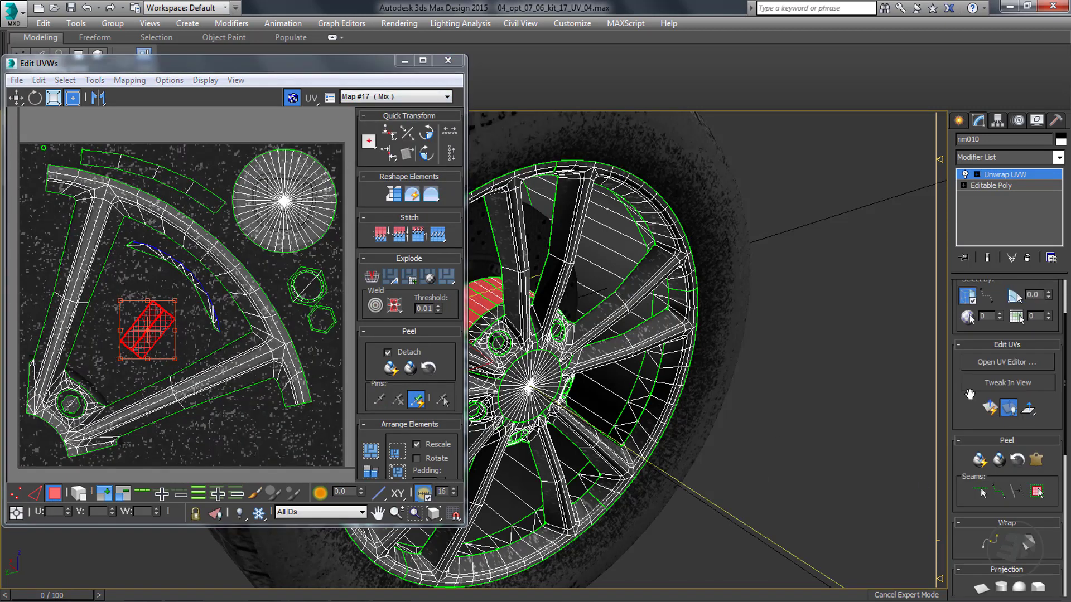
Apply a cylindrical projection to the selected hub faces and reshape their UVs into a long, low strip above the texture tile.
scroll(989, 435, down, 5)
click(1001, 455)
click(998, 457)
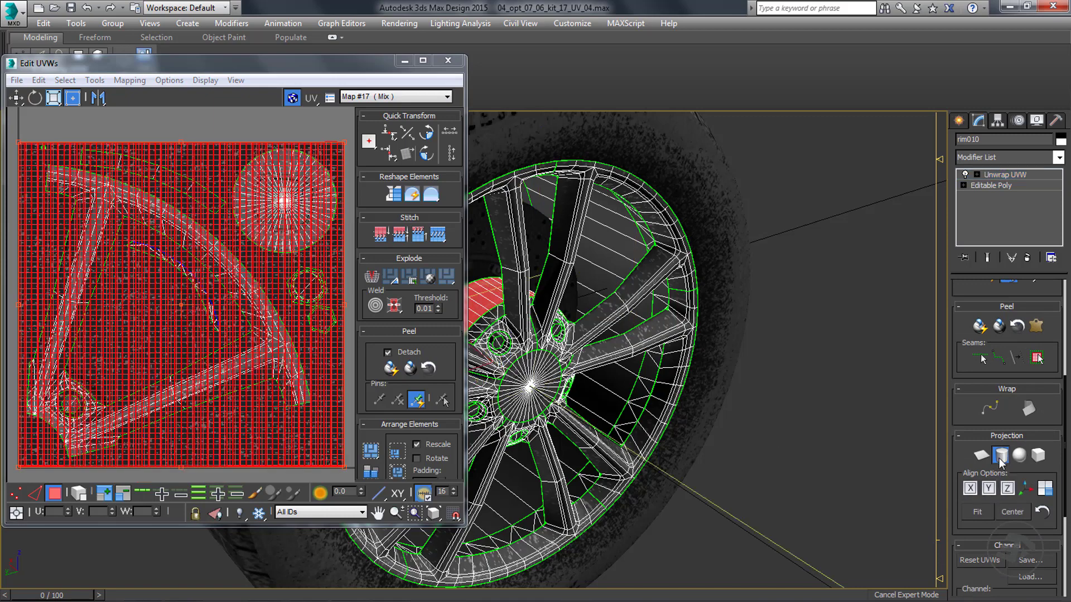
click(259, 242)
drag(346, 140, 401, 425)
drag(275, 445, 429, 190)
scroll(254, 310, down, 4)
scroll(289, 186, up, 5)
drag(285, 246, 269, 221)
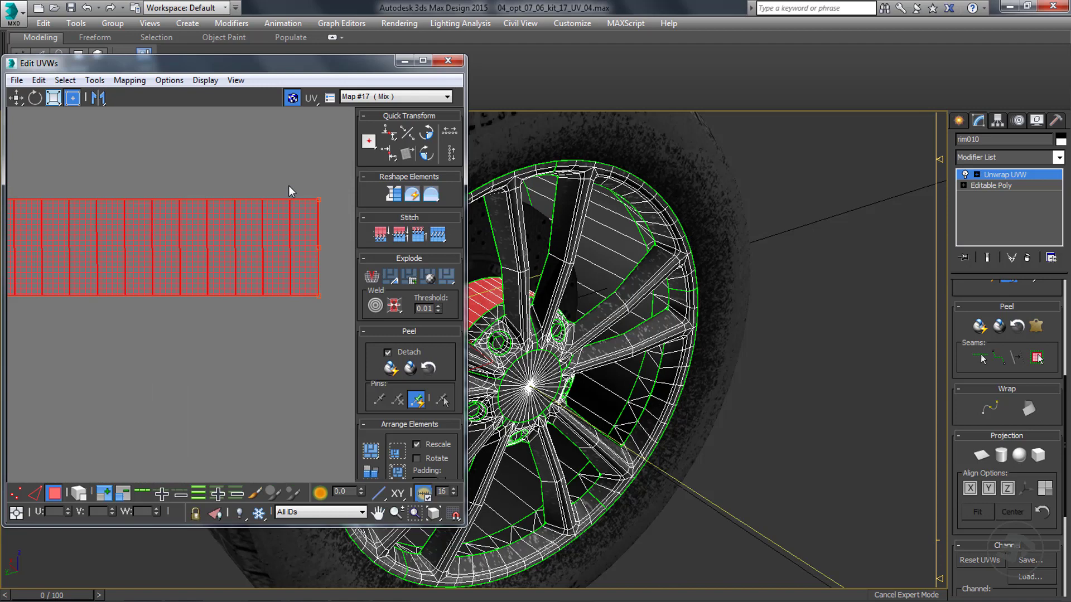
scroll(224, 197, down, 4)
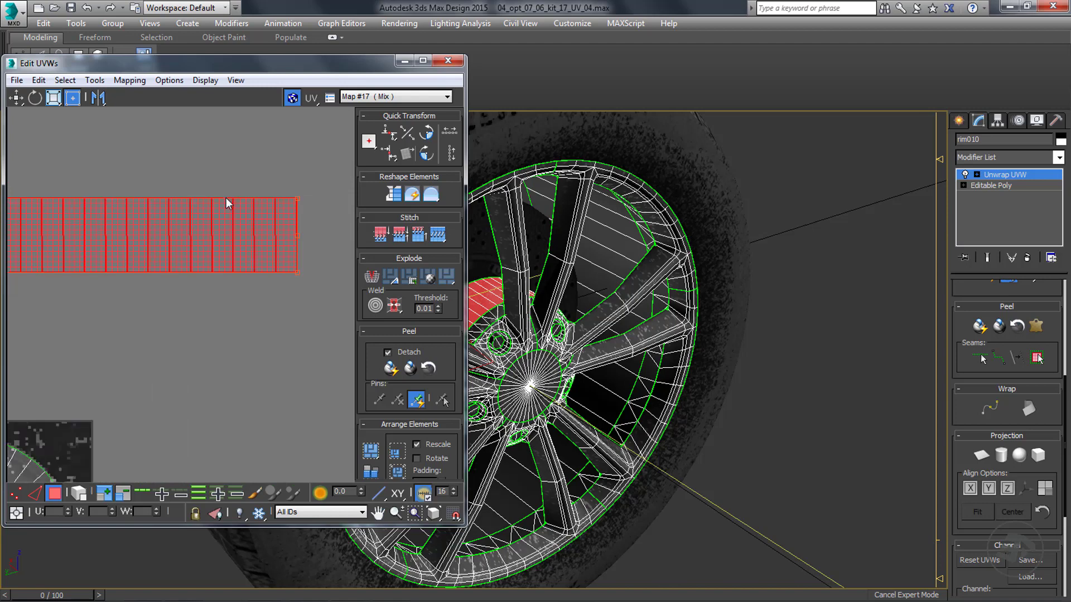
Maximize the UV editor and select every other group of five faces along the hub strip.
drag(285, 182, 207, 253)
scroll(268, 267, up, 3)
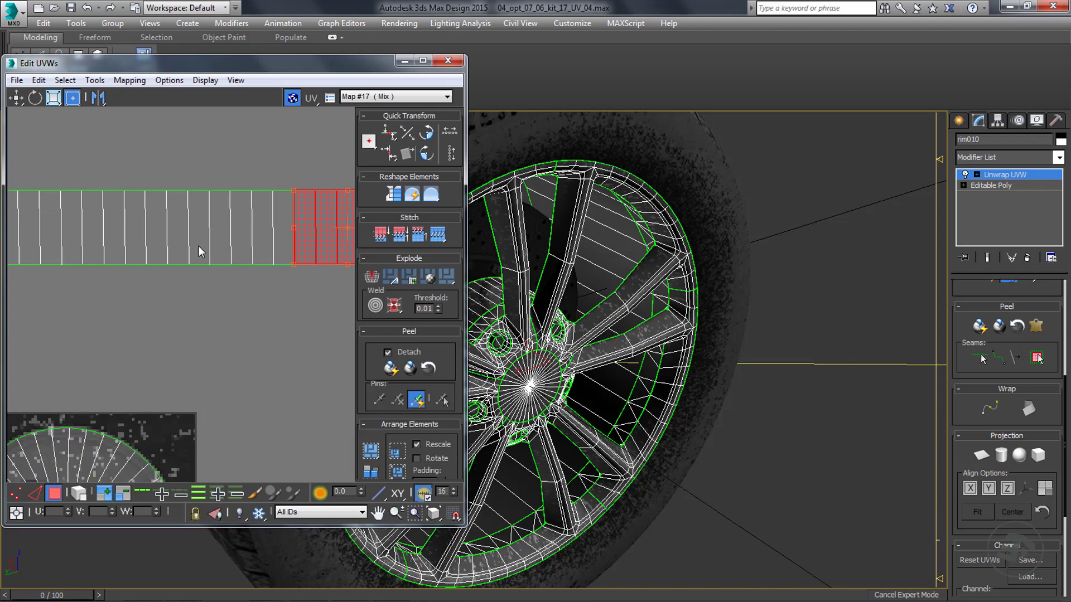
scroll(255, 232, down, 4)
click(422, 61)
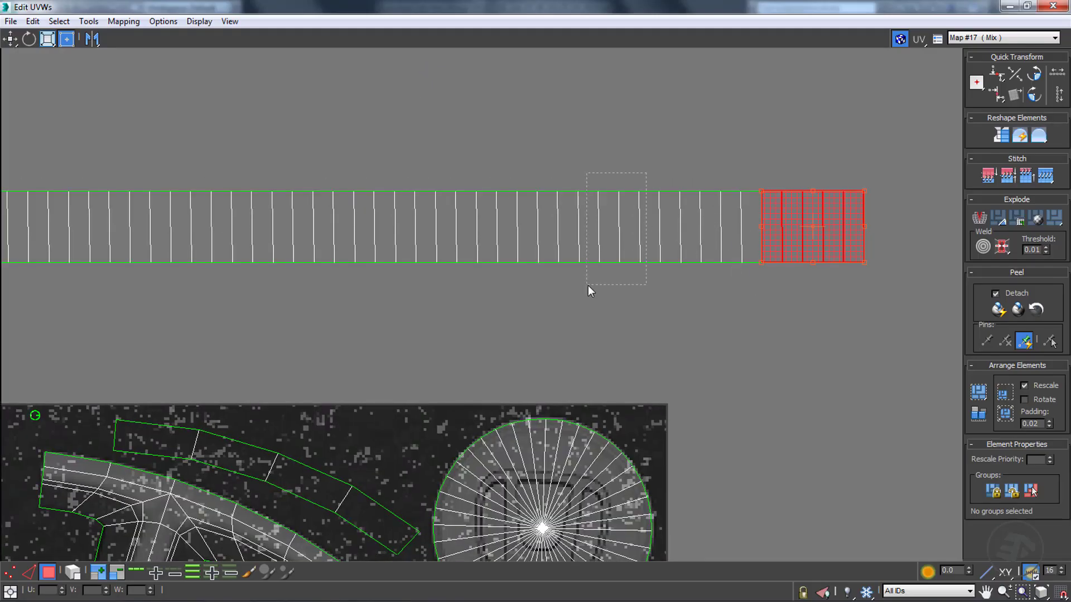
drag(588, 286, 573, 283)
middle_drag(503, 242, 703, 237)
drag(644, 170, 565, 276)
key(ctrl+z)
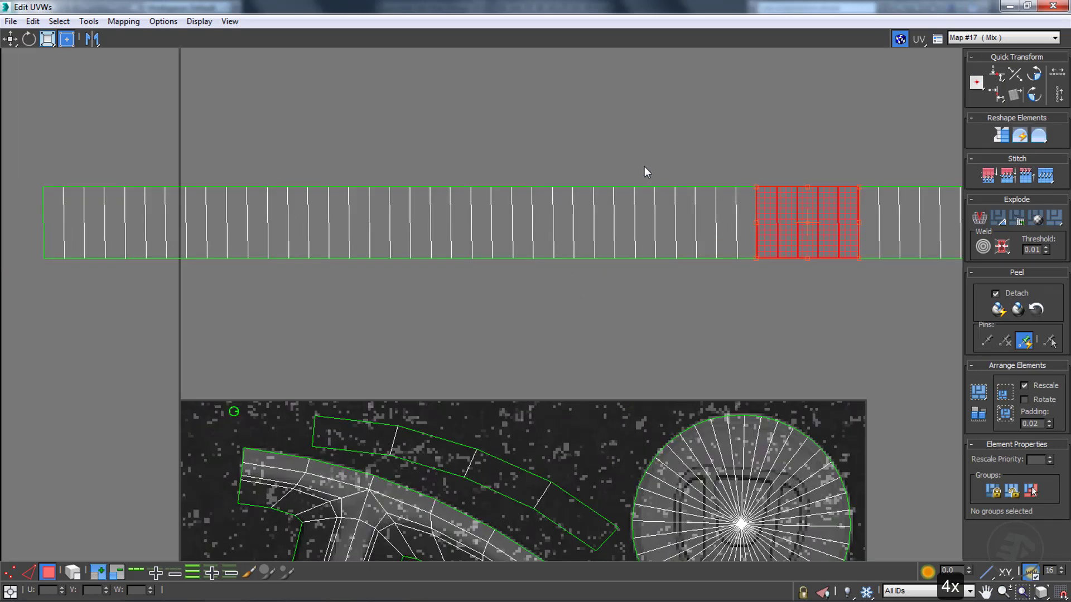
ctrl+drag(644, 166, 571, 281)
middle_drag(525, 253, 689, 234)
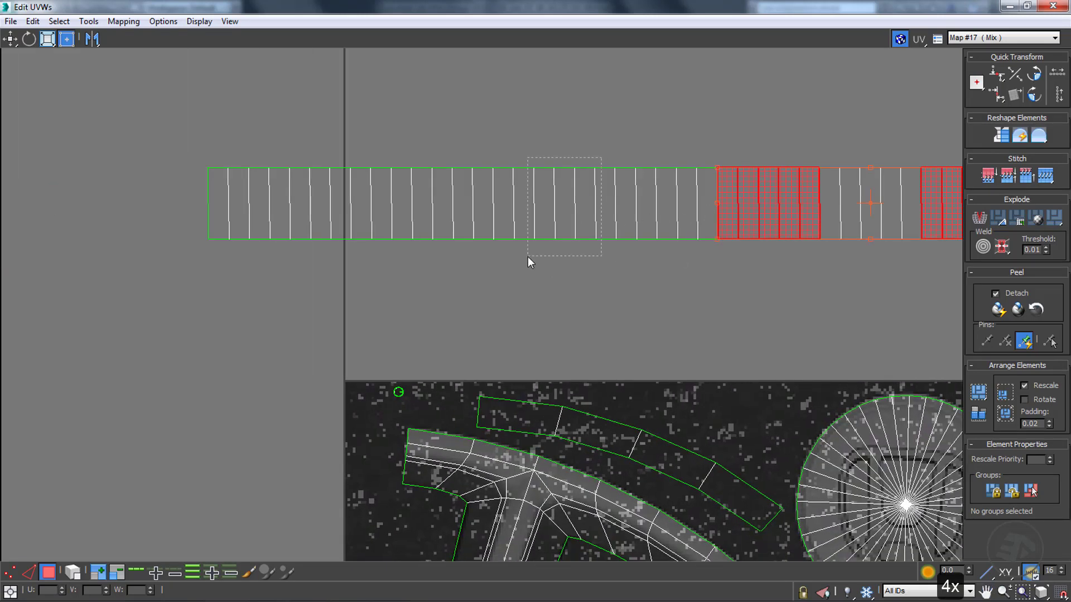
ctrl+drag(530, 262, 530, 261)
ctrl+drag(349, 261, 348, 248)
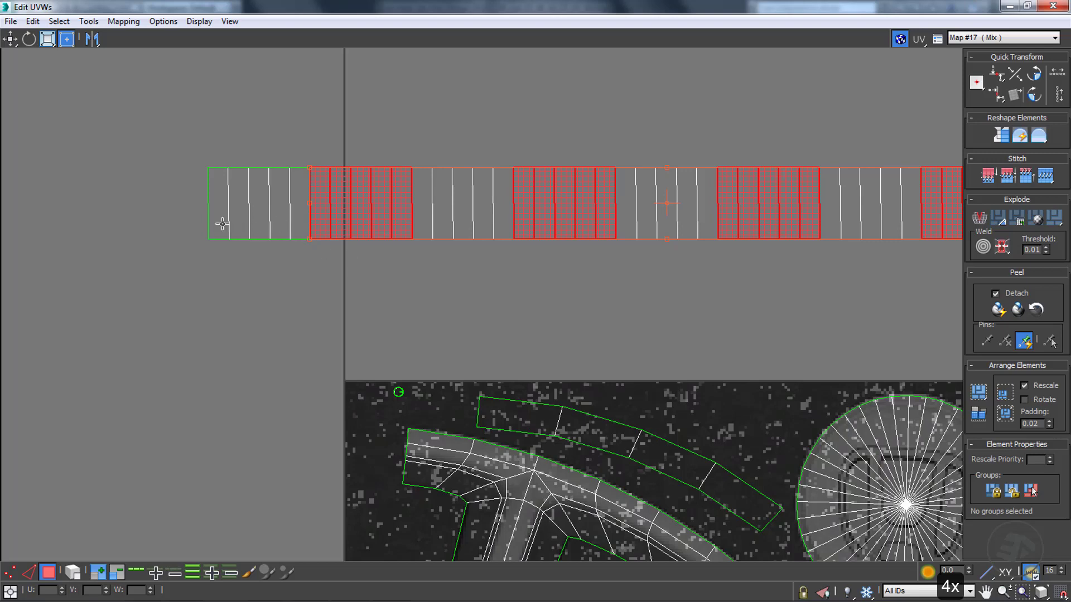
Move the selected face groups up off the strip and, with snapping on, stack the end group onto its neighbouring segment.
scroll(222, 223, down, 3)
drag(668, 234, 593, 169)
key(1)
key(s)
drag(577, 259, 529, 133)
key(w)
drag(510, 181, 526, 244)
Stack the remaining strip segments on one another by snapping their corner vertices, leaving a single five-face segment.
drag(555, 184, 406, 133)
drag(390, 180, 405, 245)
mouse_move(432, 186)
mouse_down()
mouse_move(331, 260)
mouse_move(214, 181)
mouse_move(285, 133)
mouse_up()
drag(269, 181, 284, 245)
mouse_move(312, 186)
mouse_down()
mouse_move(211, 260)
mouse_move(88, 181)
mouse_up()
drag(174, 121, 67, 194)
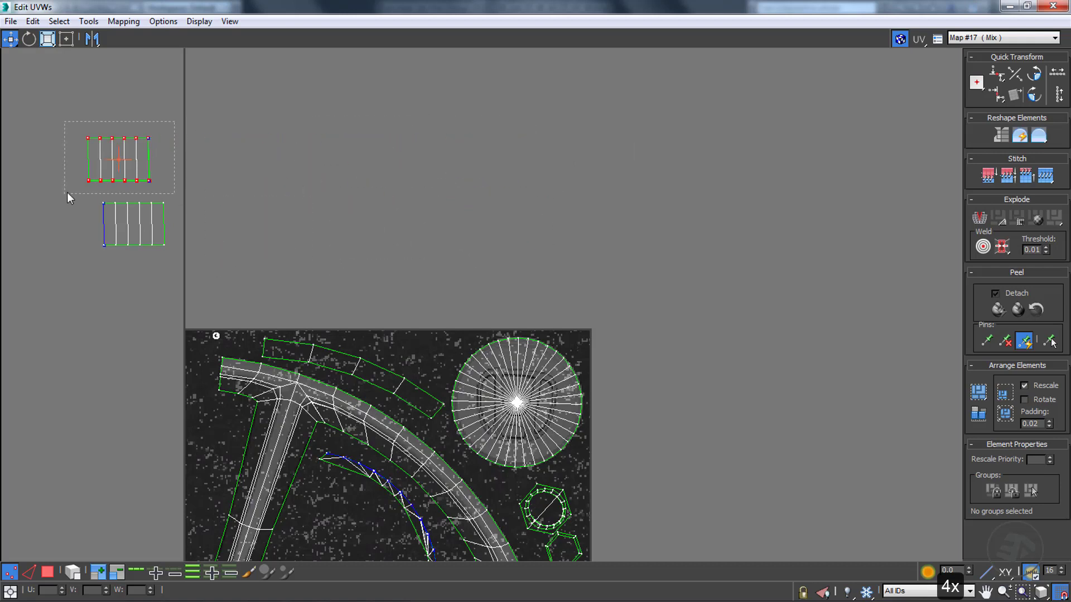
drag(149, 181, 164, 245)
click(95, 237)
Align the overlapping vertices at both ends of the stacked segment's second and fifth edges so they coincide.
scroll(92, 238, up, 7)
middle_drag(95, 239, 173, 308)
scroll(174, 307, down, 1)
drag(544, 161, 275, 116)
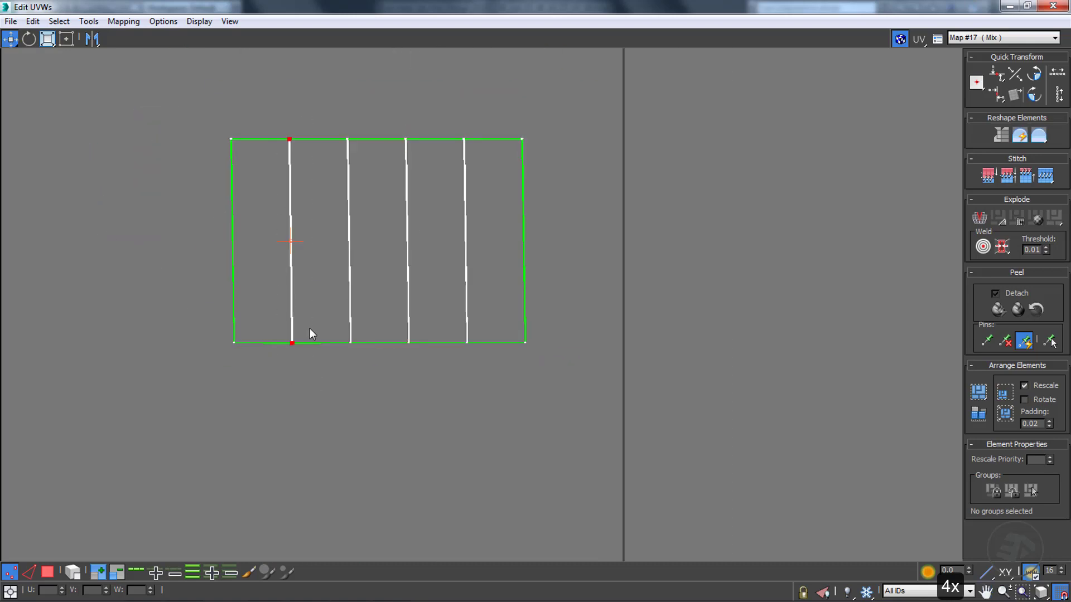
click(996, 94)
drag(271, 326, 307, 355)
click(997, 94)
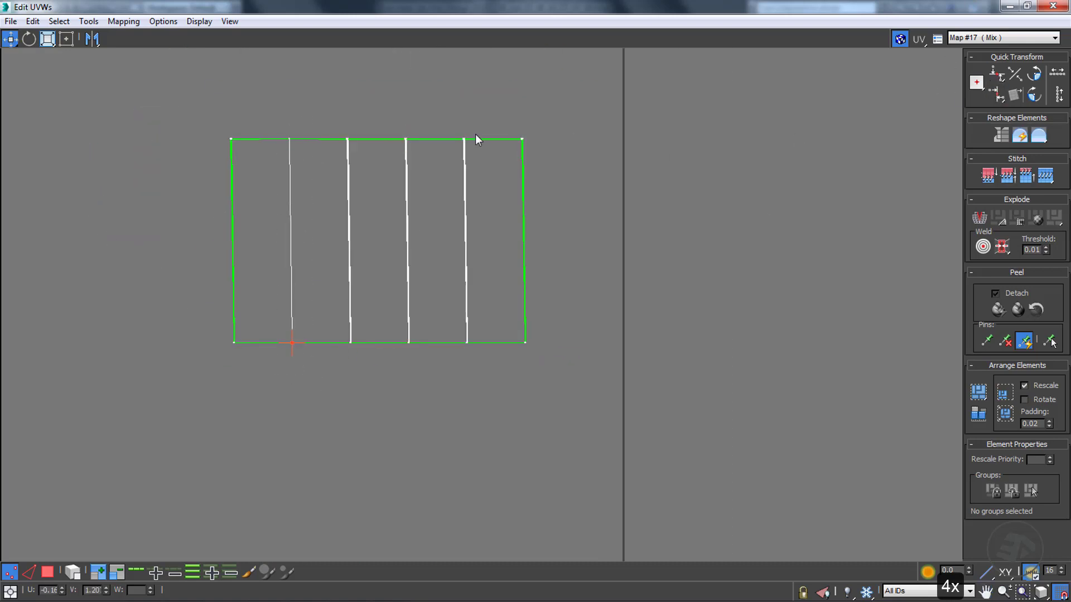
drag(476, 132, 449, 155)
click(996, 74)
click(996, 94)
drag(483, 329, 449, 356)
click(997, 94)
Align the overlapping vertices on the stacked segment's two outer edges and two middle edges.
drag(540, 125, 505, 155)
click(996, 73)
click(997, 94)
drag(542, 329, 508, 357)
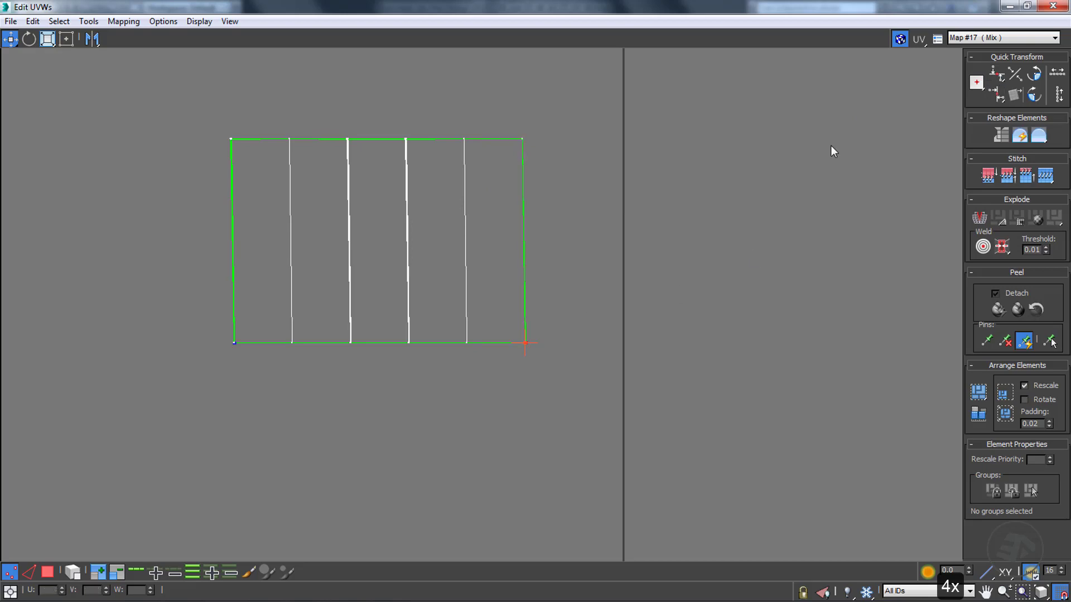
click(996, 95)
drag(422, 126, 378, 167)
click(408, 342)
click(348, 139)
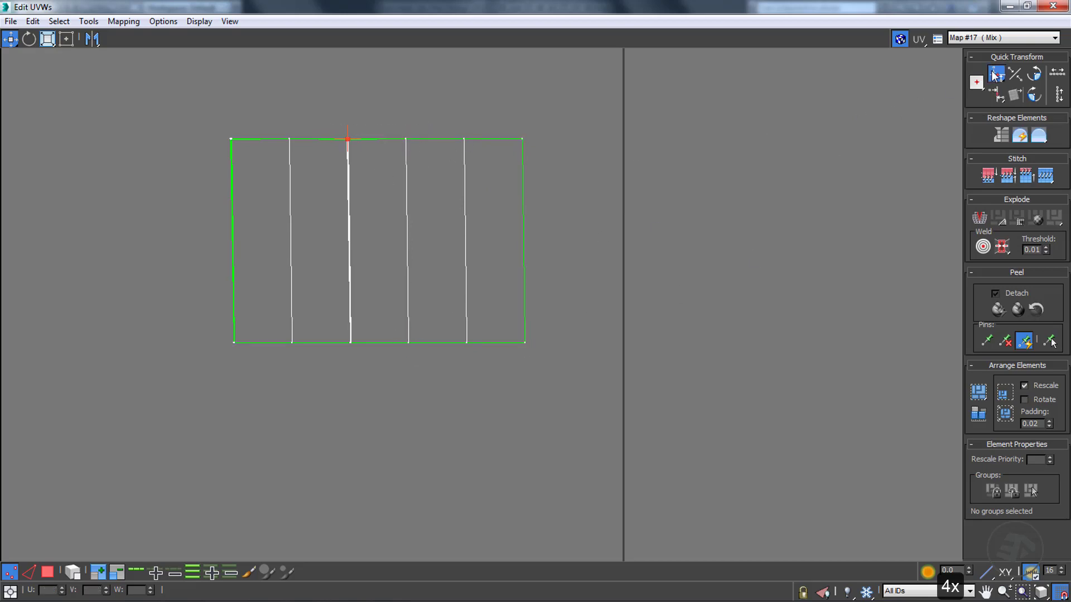
click(350, 342)
drag(174, 88, 252, 156)
click(234, 342)
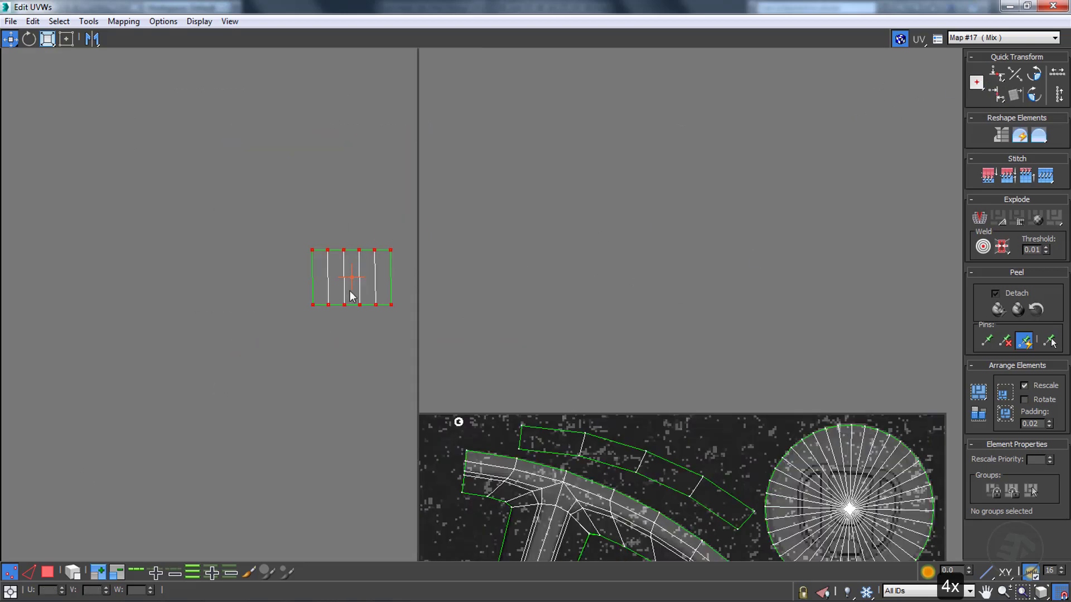
Move the stacked segment's faces into the empty texture area between the rim spokes.
scroll(350, 291, down, 2)
middle_drag(350, 291, 330, 238)
key(3)
drag(336, 238, 484, 497)
scroll(483, 494, up, 4)
middle_drag(484, 494, 455, 376)
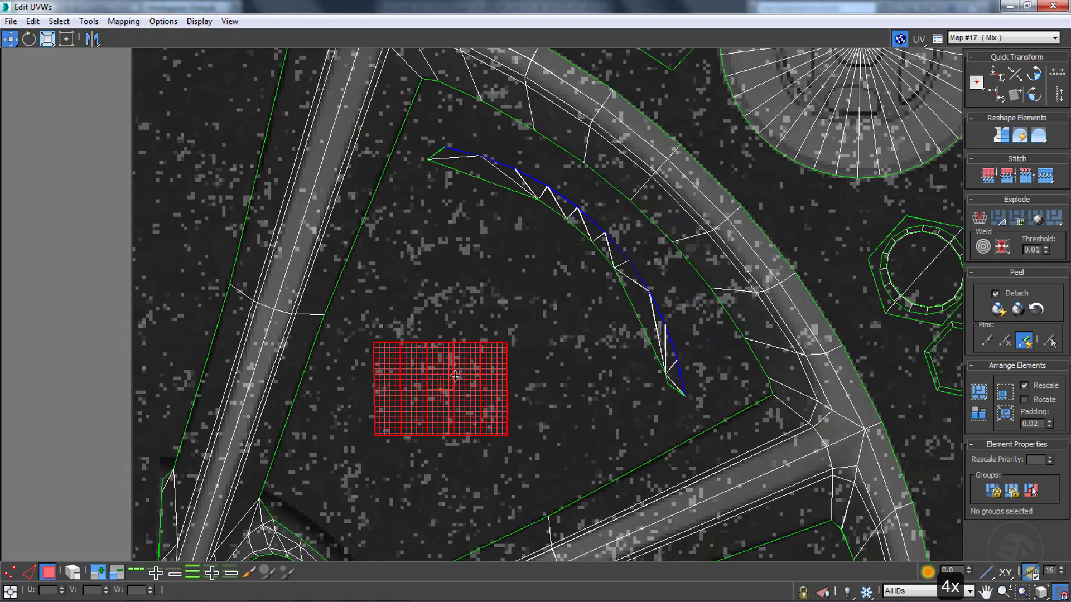
Enlarge the hub segment freeform, rotate it diagonally between the spokes and restore the UV editor to its smaller window.
click(65, 39)
drag(507, 342, 522, 212)
drag(460, 347, 464, 426)
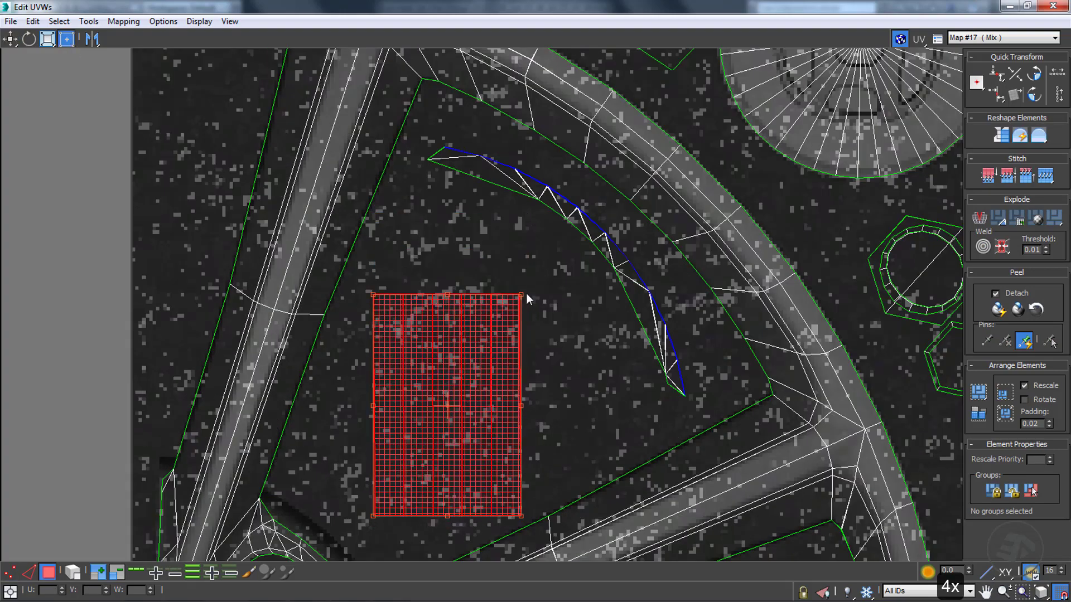
drag(523, 294, 525, 239)
drag(448, 240, 554, 275)
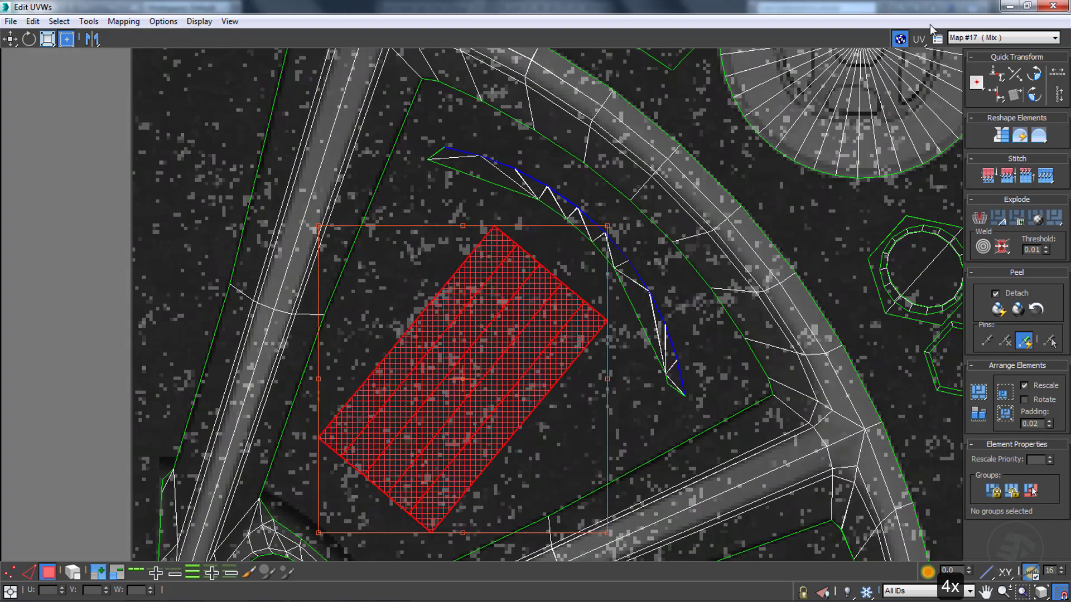
click(1026, 5)
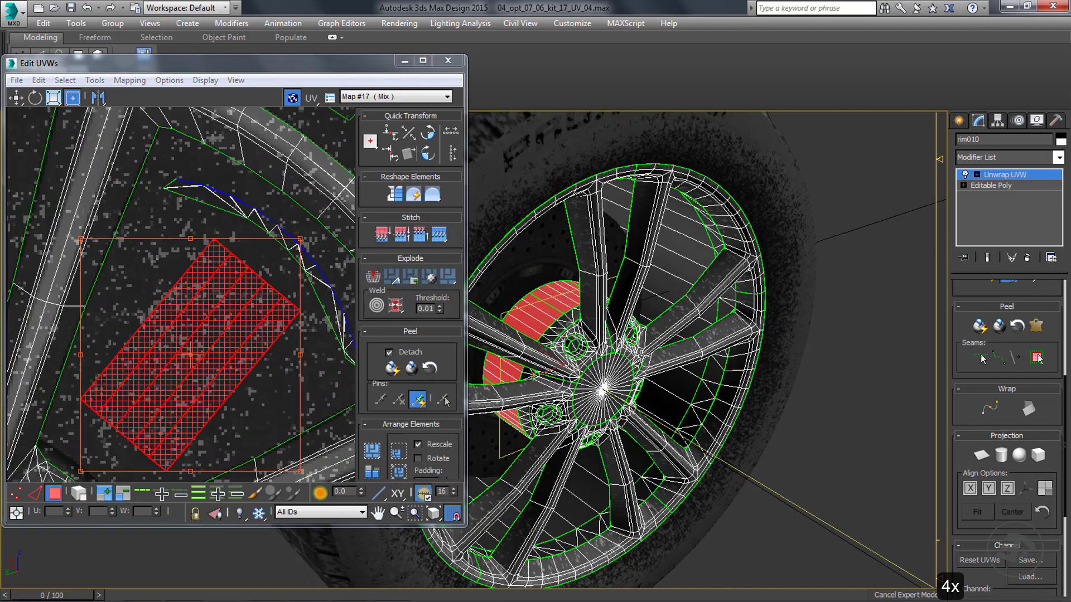
Move the hub segment slightly between the rim spokes in the UV layout and render the camera view to check the dirt.
key(shift+q)
click(198, 364)
click(49, 96)
drag(224, 356, 211, 334)
click(907, 146)
click(282, 374)
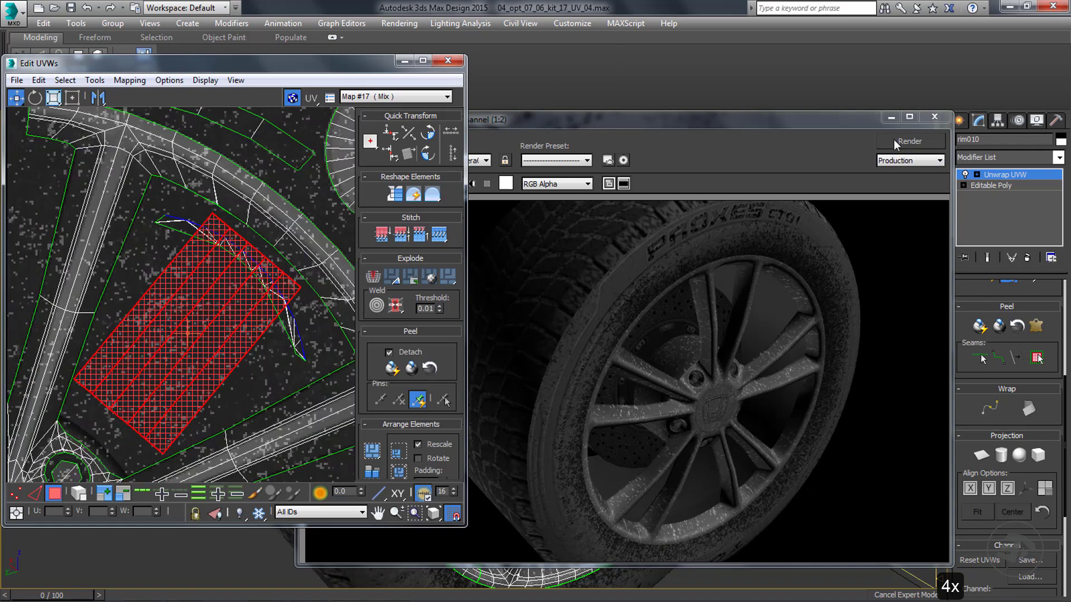
Scale the hub segment down to about half size between the spokes and render the camera view again.
click(894, 138)
click(53, 97)
drag(199, 334, 195, 364)
click(910, 144)
click(194, 344)
key(w)
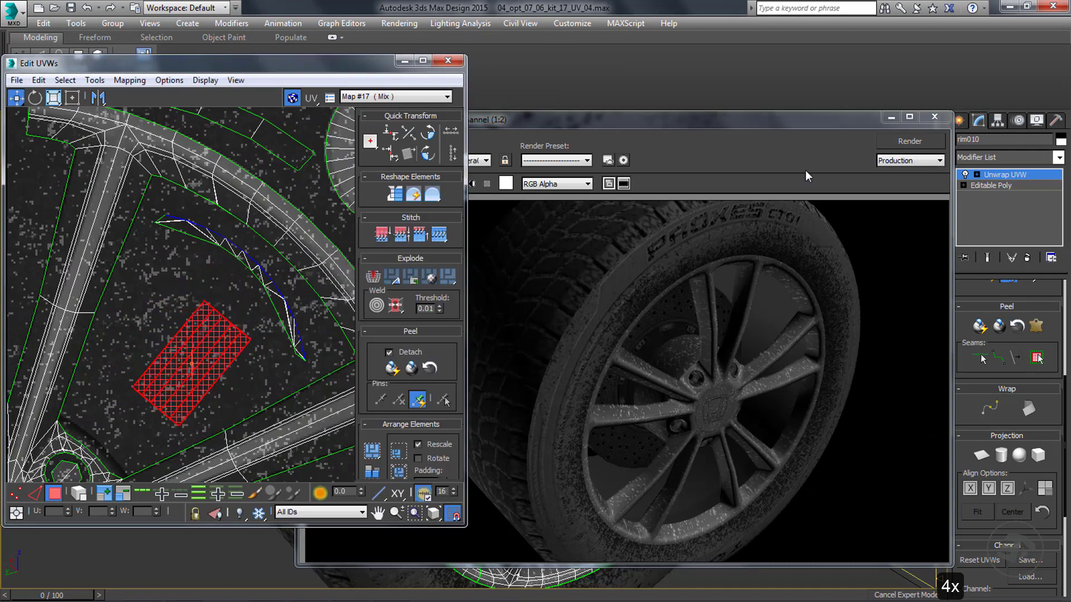
Render the wheel in close-up from the Perspective view to inspect the dirt on the hub behind the spokes.
drag(793, 124, 998, 92)
key(shift+q)
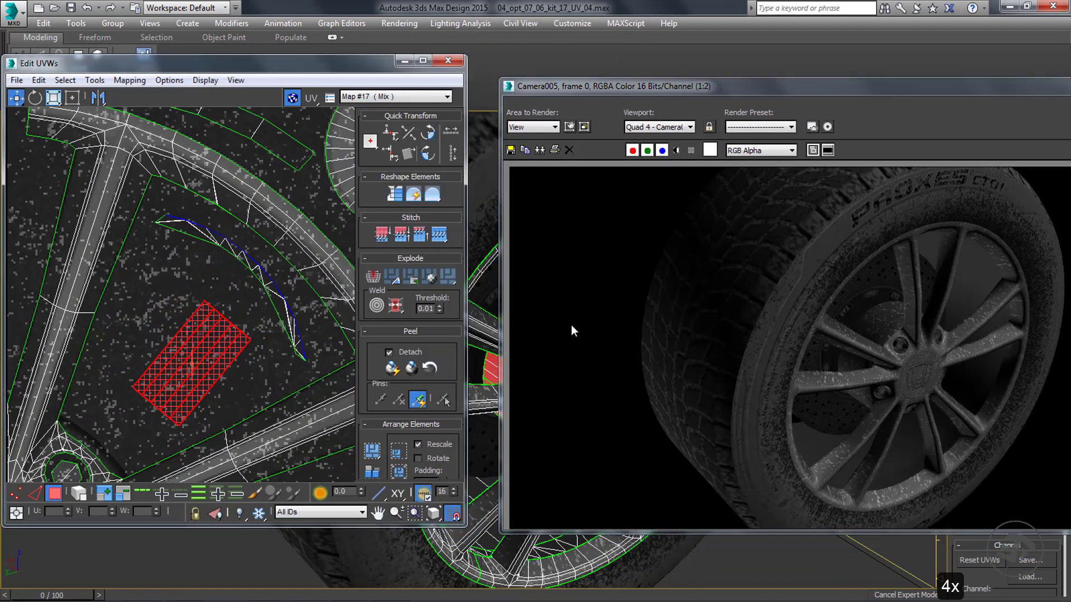
click(265, 570)
key(p)
key(shift+q)
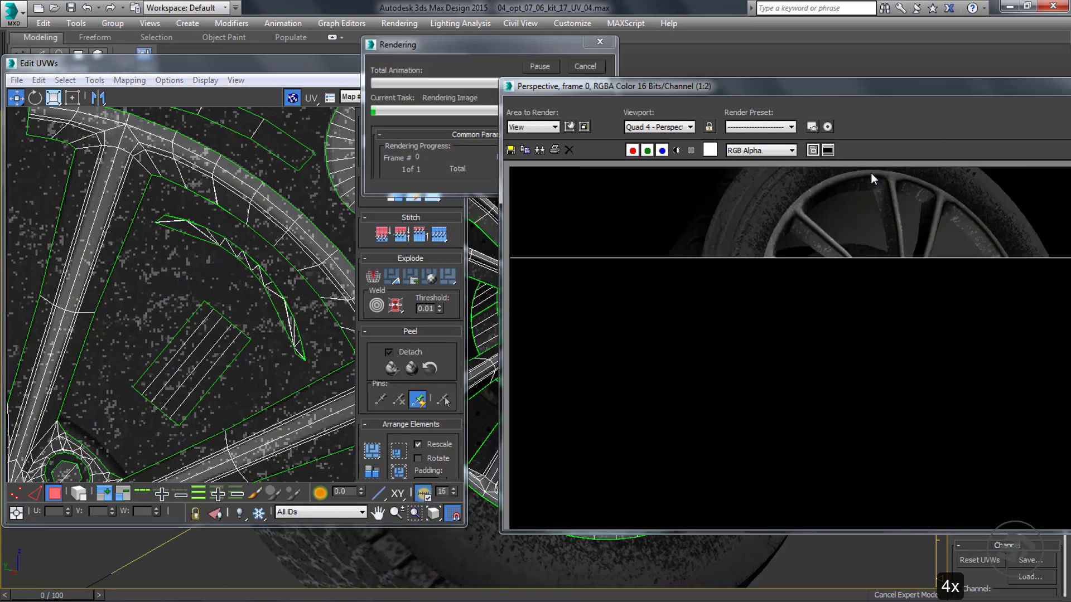
alt+middle_drag(483, 312, 491, 329)
scroll(484, 330, up, 2)
key(shift+q)
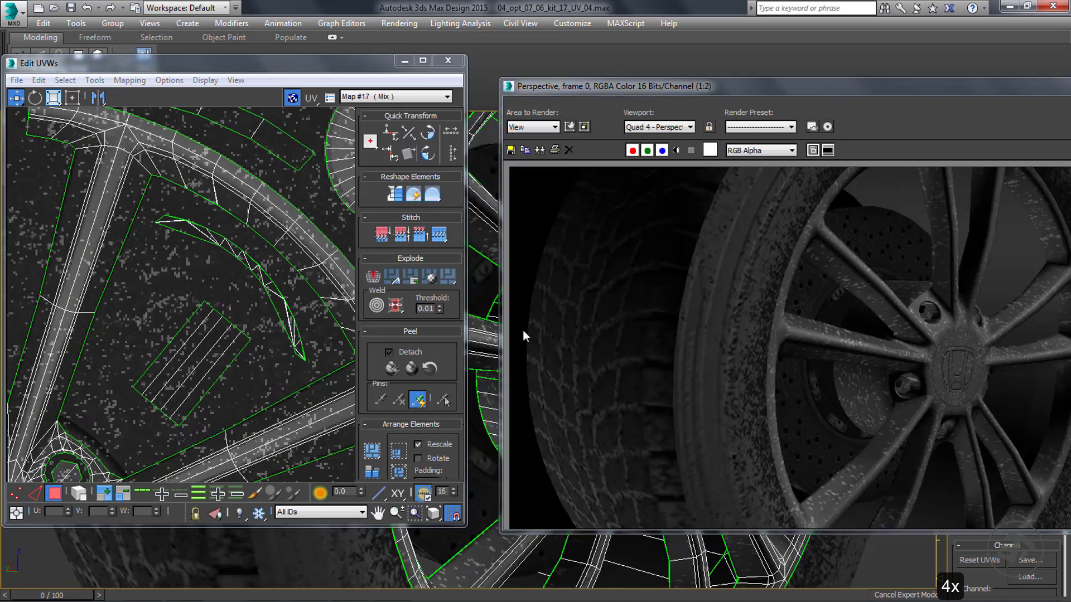
Turn the hub segment upright, shrink it with the freeform transform and render the close-up.
click(291, 383)
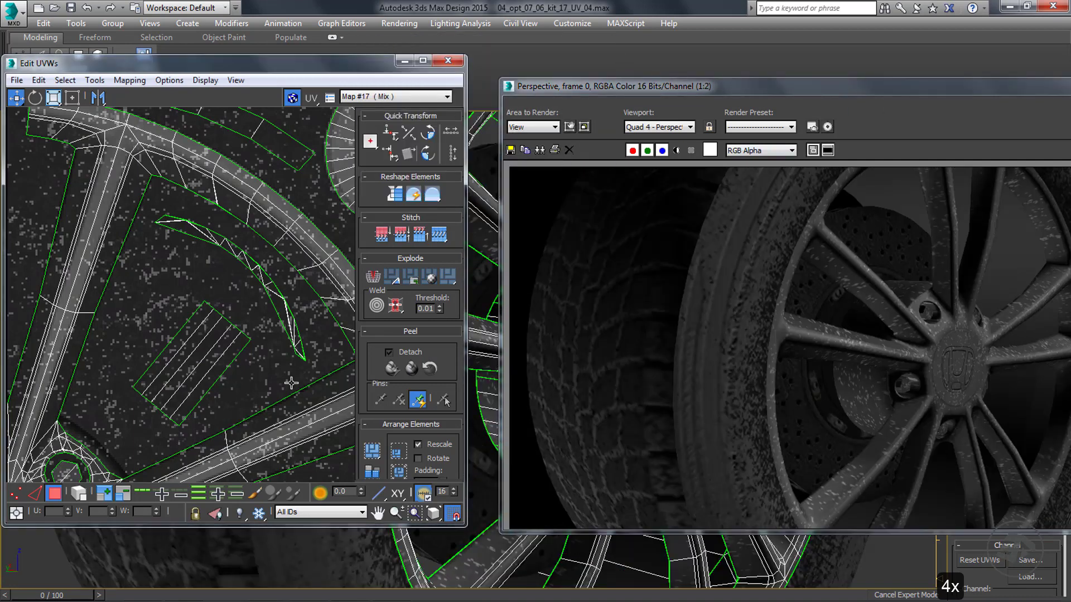
click(209, 343)
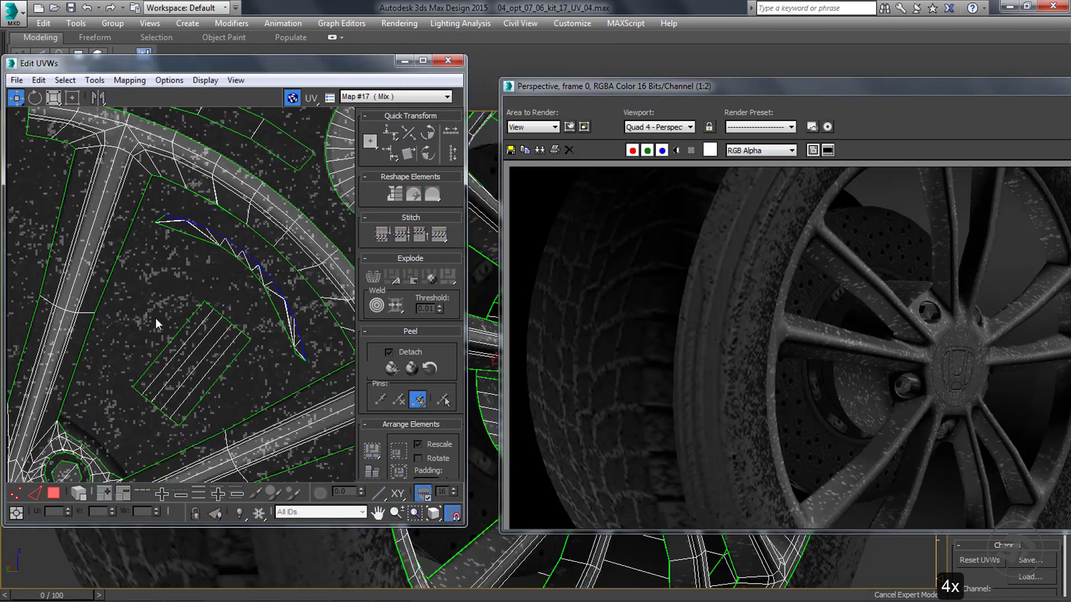
click(71, 98)
ctrl+drag(250, 301, 118, 364)
key(shift+q)
key(shift+q)
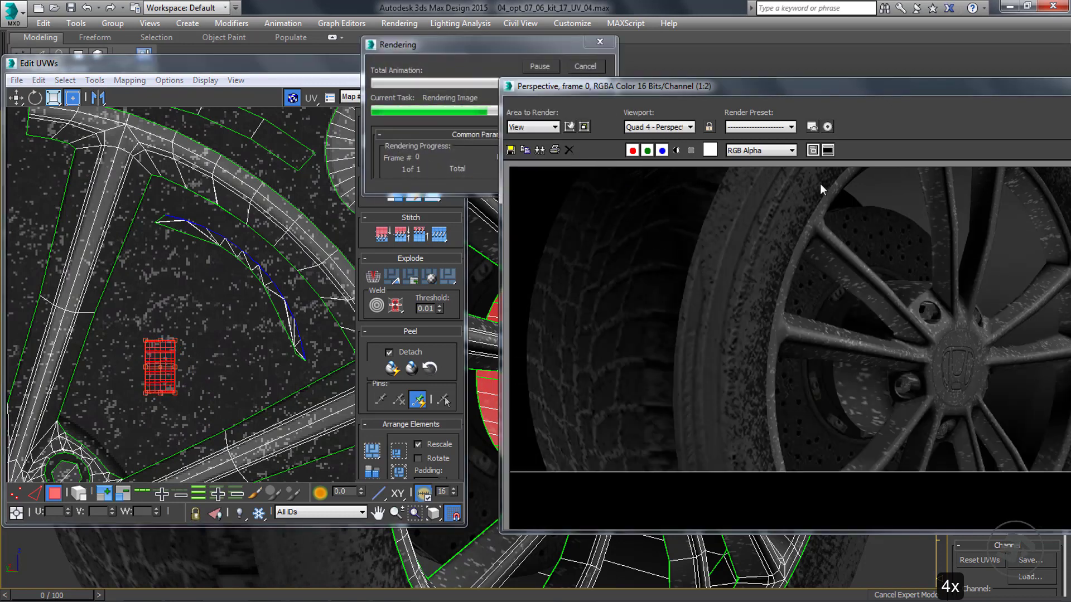
Enlarge the upright hub segment to roughly double size within the empty texture area and render the wheel.
drag(177, 339, 203, 269)
key(shift+q)
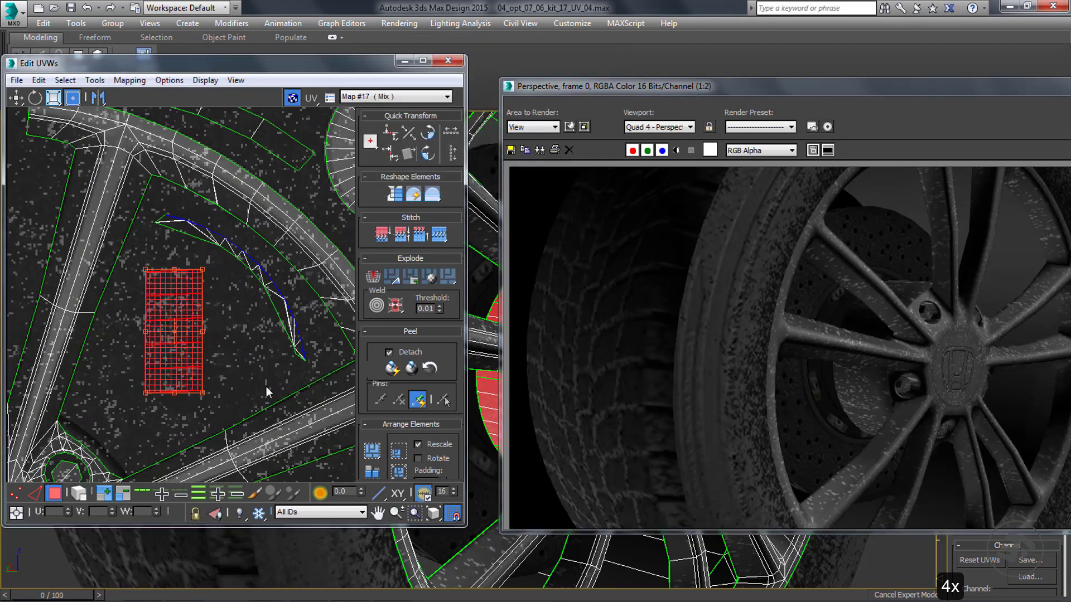
right_click(190, 363)
key(shift+q)
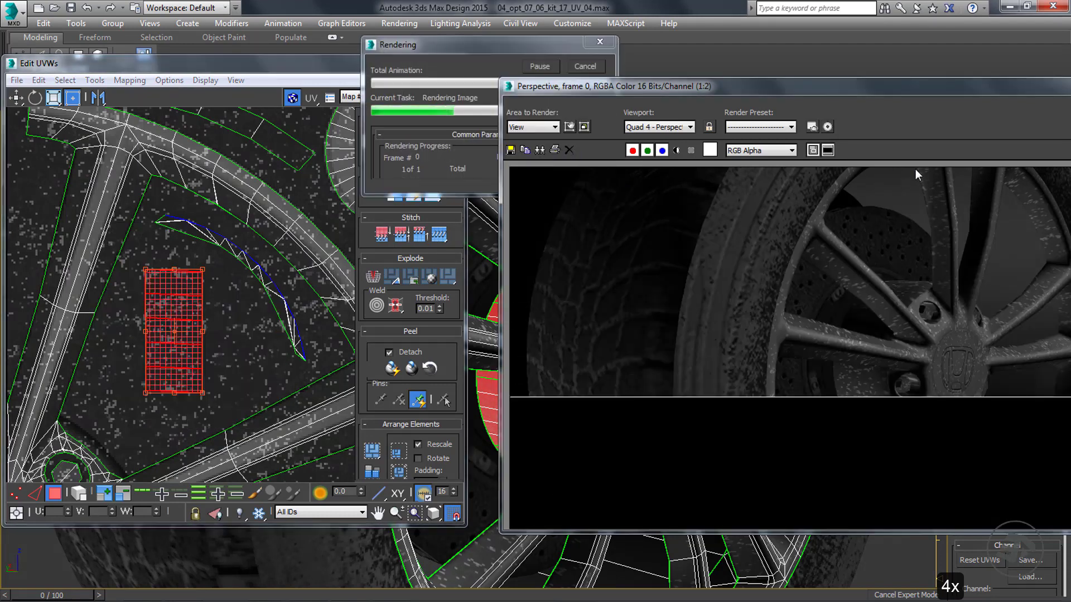
Nudge the hub segment sideways between the spokes and check its dirt in renders from another perspective angle.
alt+middle_drag(512, 562, 494, 577)
key(shift+q)
key(shift+q)
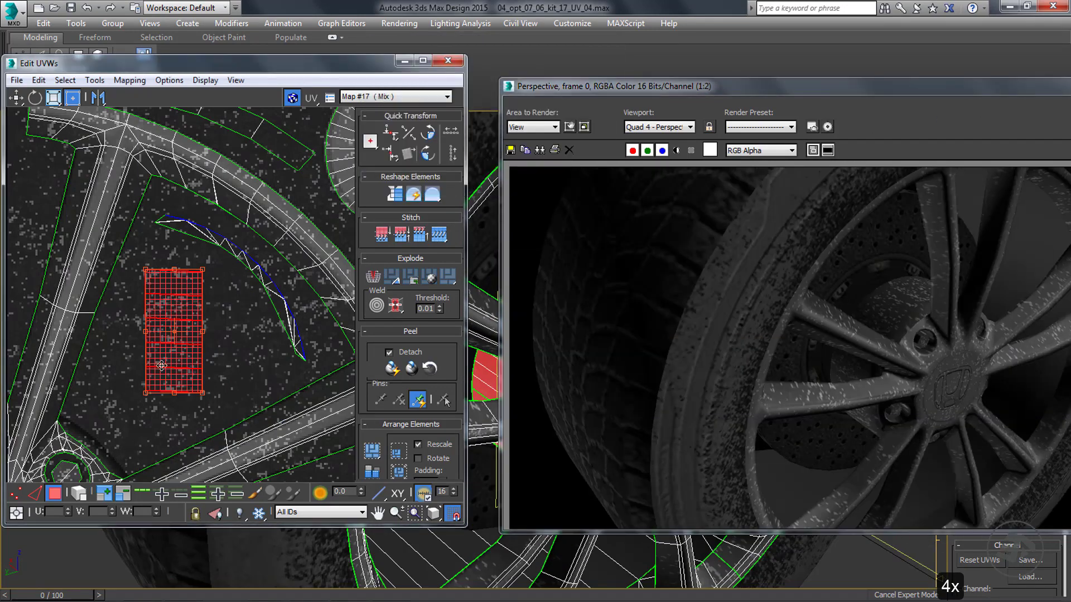
drag(160, 366, 167, 367)
key(shift+q)
key(shift+q)
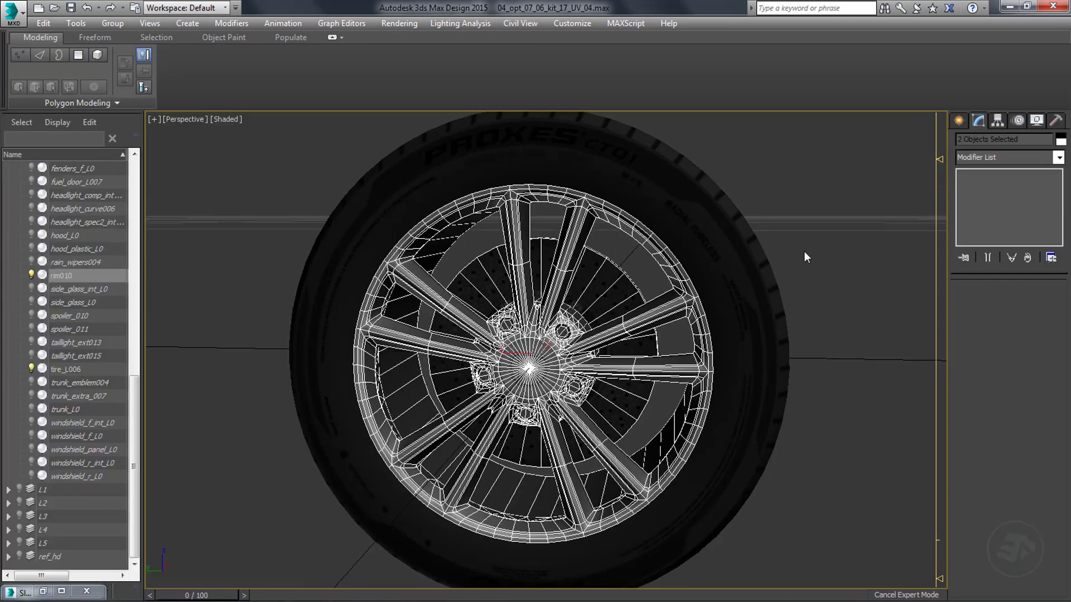
Clear the selection and render the whole wheel straight on from the Left view.
click(801, 256)
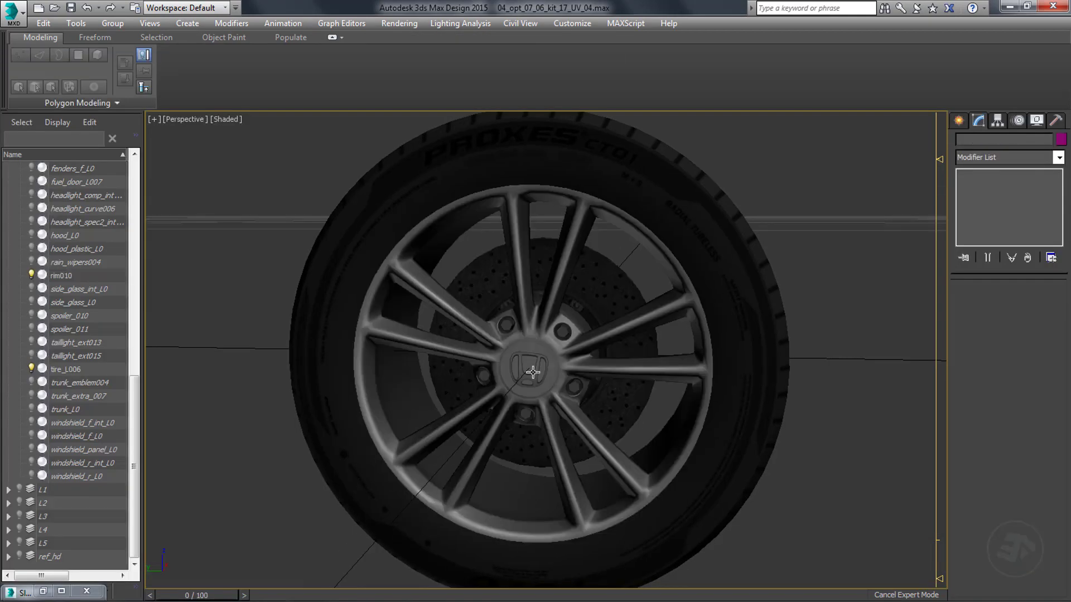
key(l)
scroll(725, 342, down, 2)
middle_drag(681, 295, 561, 313)
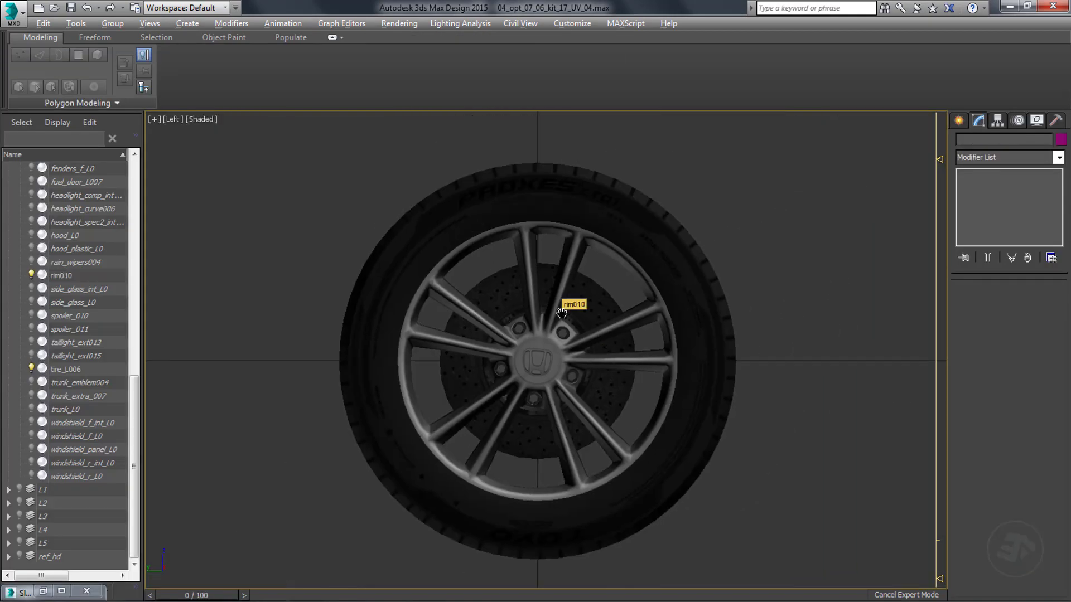
key(shift+q)
scroll(531, 340, up, 3)
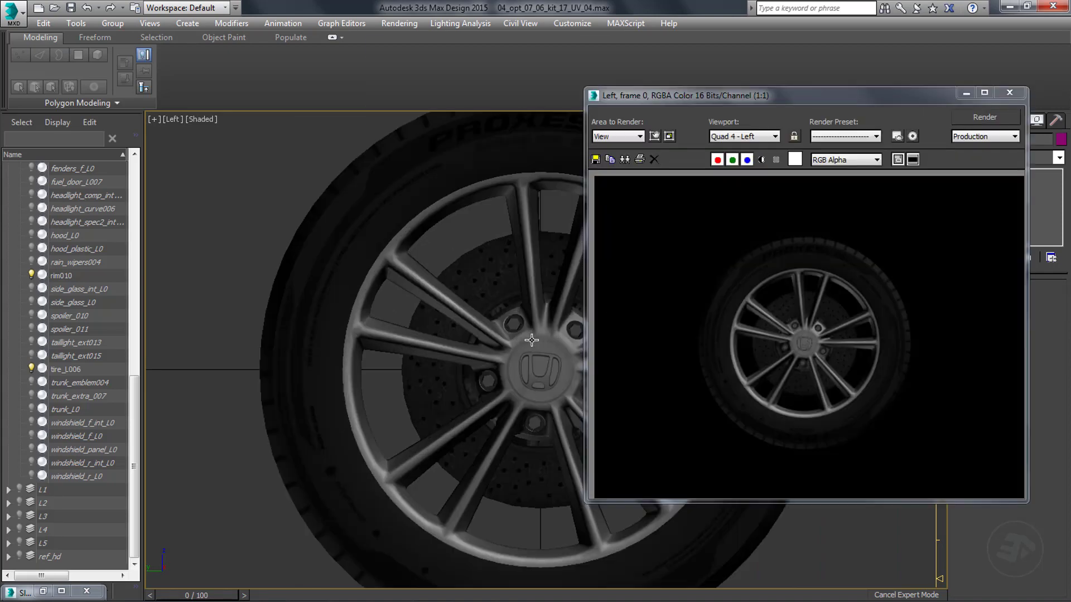
key(shift+q)
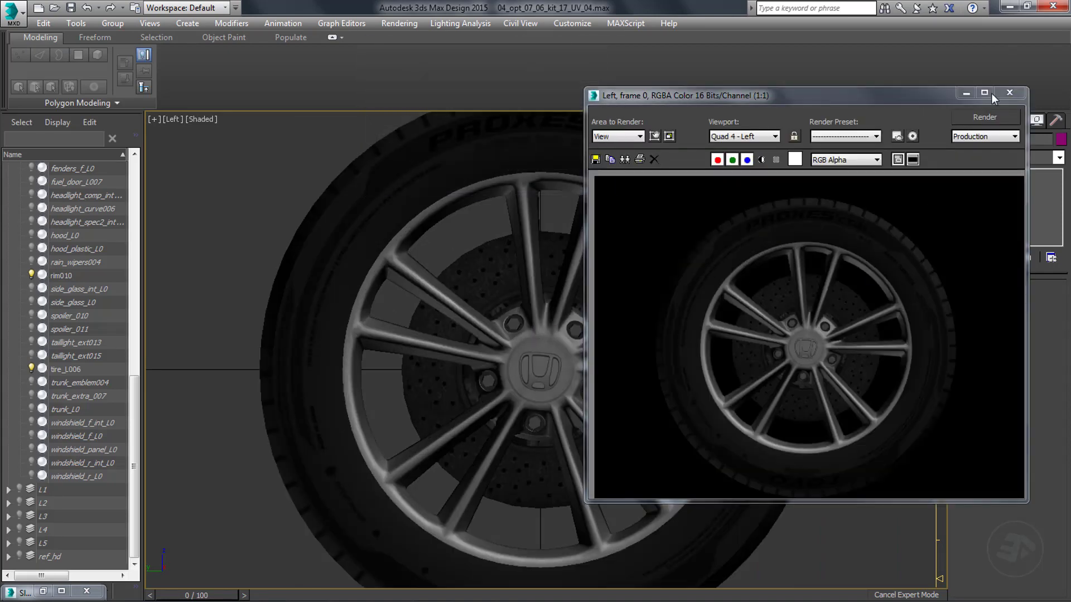
Create a standard Omni light in the wireframe Front view, level with the wheel's center and well outside its outer face.
click(1010, 92)
scroll(628, 368, down, 2)
key(f)
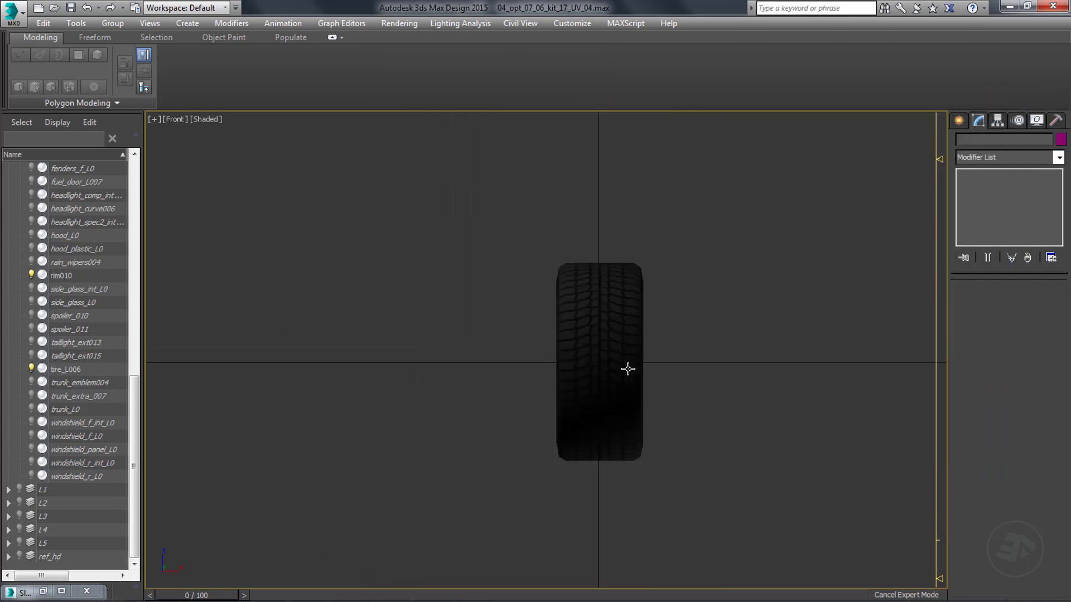
key(F3)
middle_drag(624, 367, 693, 350)
click(959, 122)
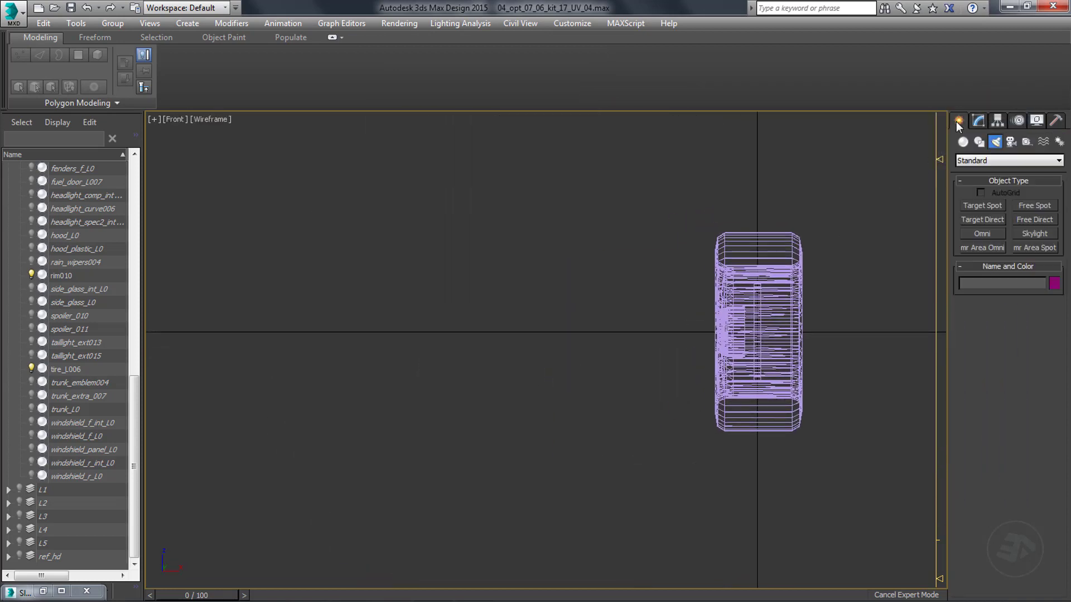
click(981, 233)
click(228, 333)
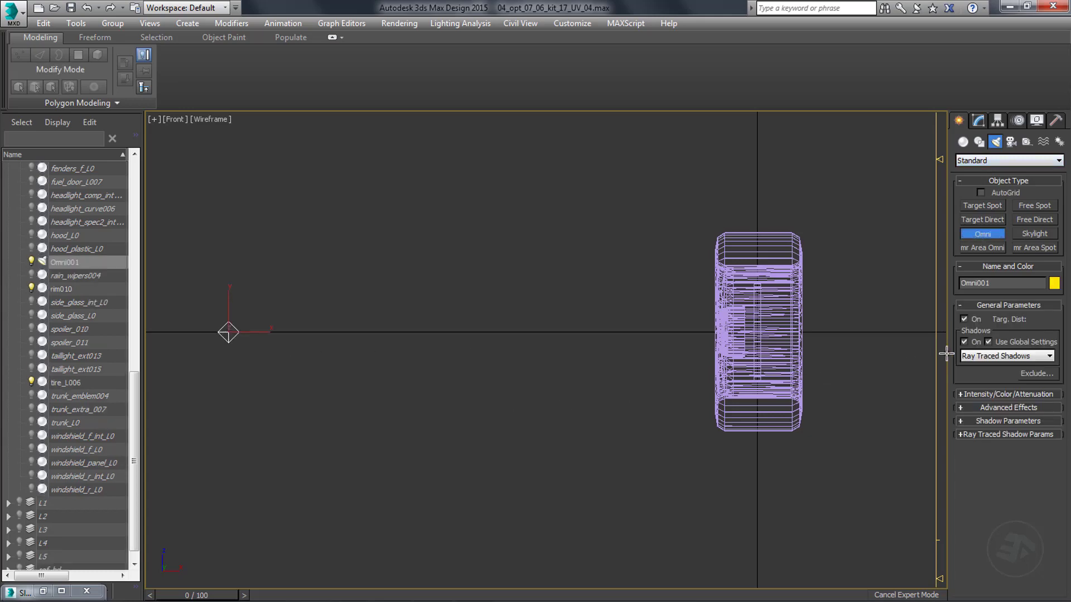
click(971, 394)
middle_drag(393, 426, 426, 420)
right_click(425, 420)
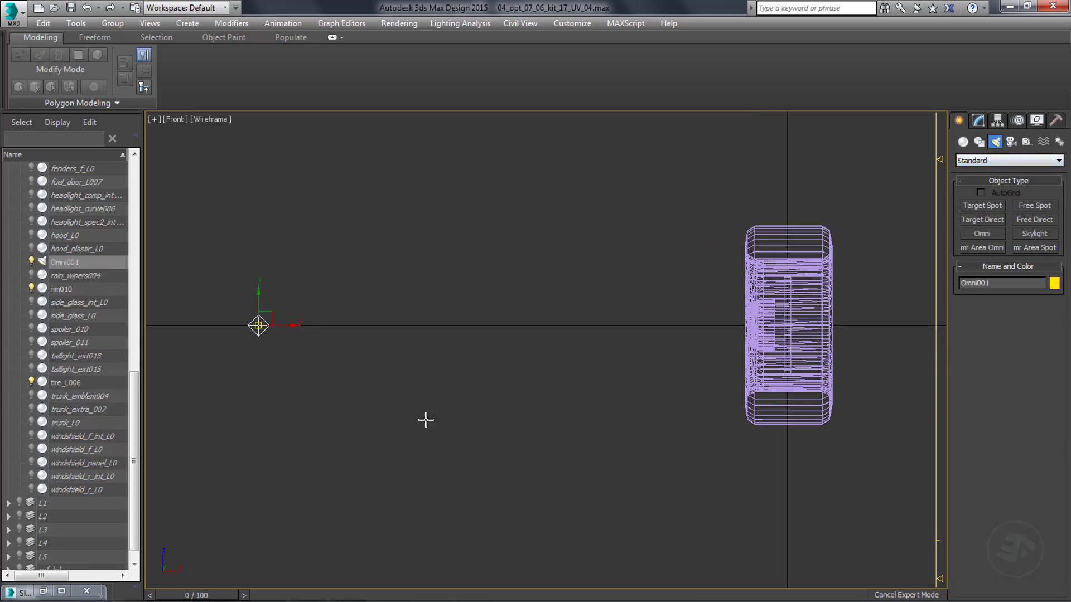
Leave Expert Mode and set the Omni light's X position to -2.0.
key(ctrl+x)
drag(574, 578, 560, 582)
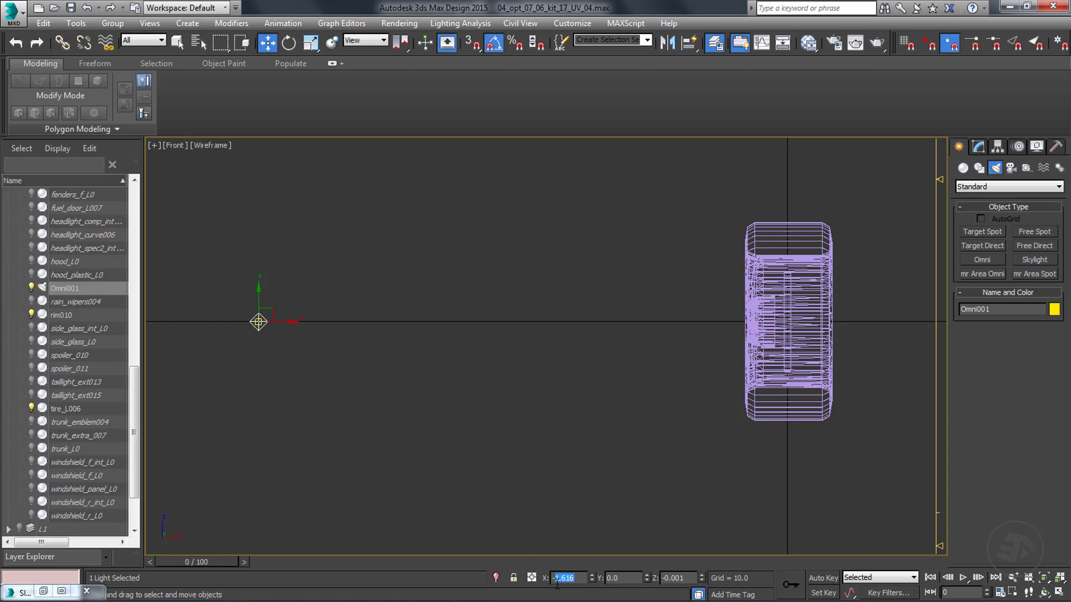
text(2)
key(Return)
scroll(440, 433, down, 3)
Render the lit wheel from the shaded Left view to check the Omni lighting.
key(l)
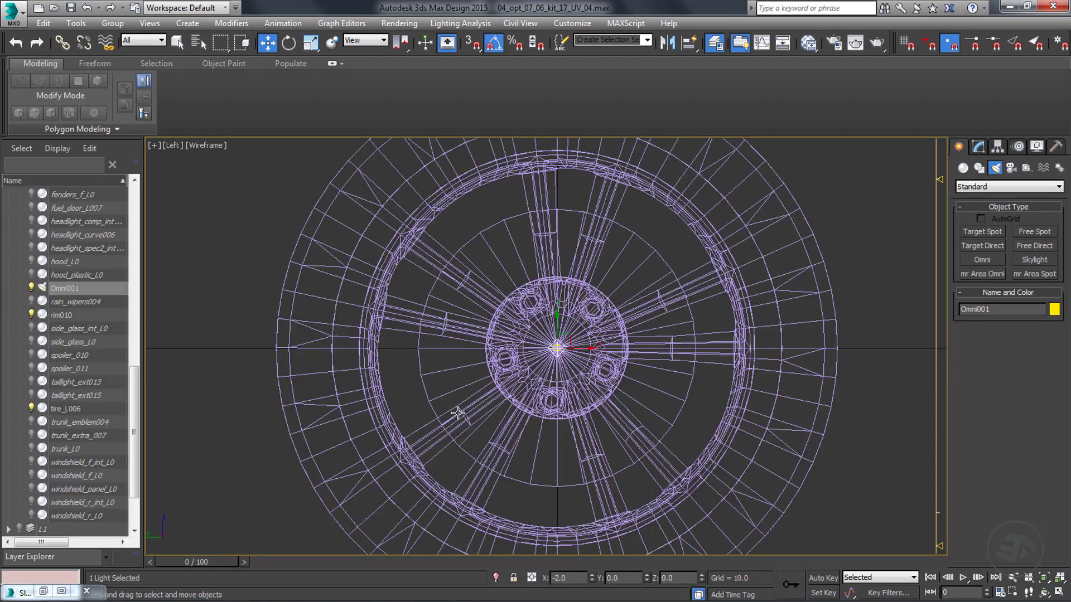
key(F3)
click(879, 45)
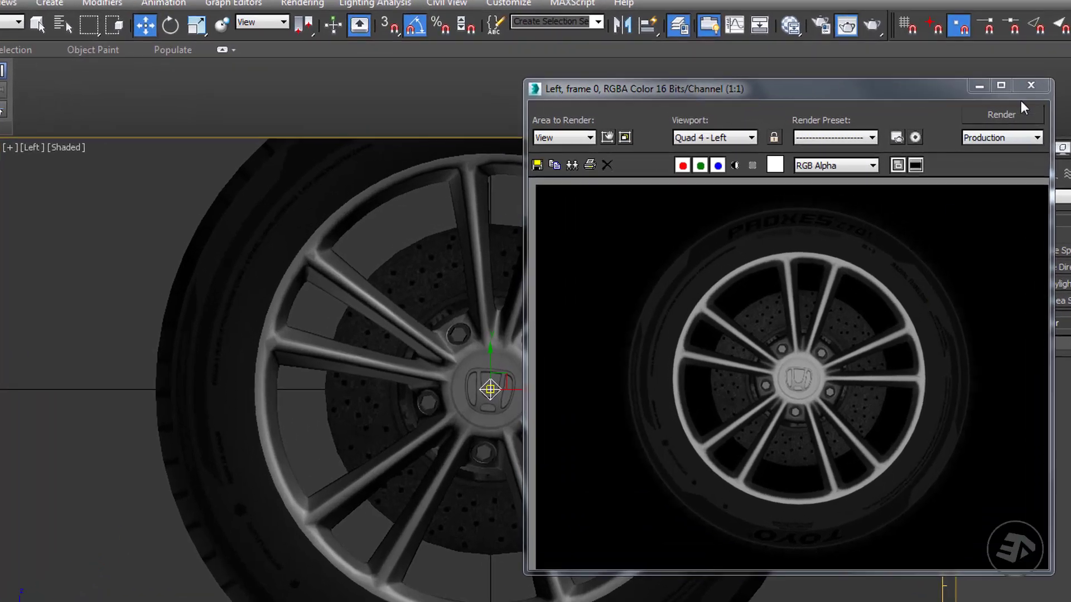
click(1009, 93)
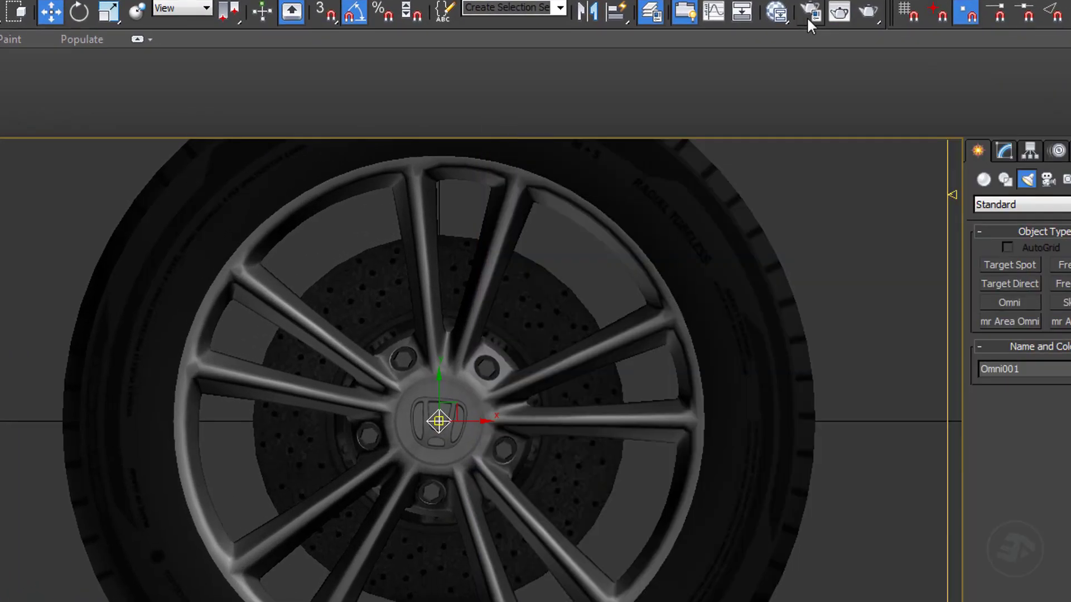
Set the render output size to 512 × 512 and render the wheel filling the frame in the Left view.
click(812, 12)
drag(649, 330, 550, 353)
text(512512)
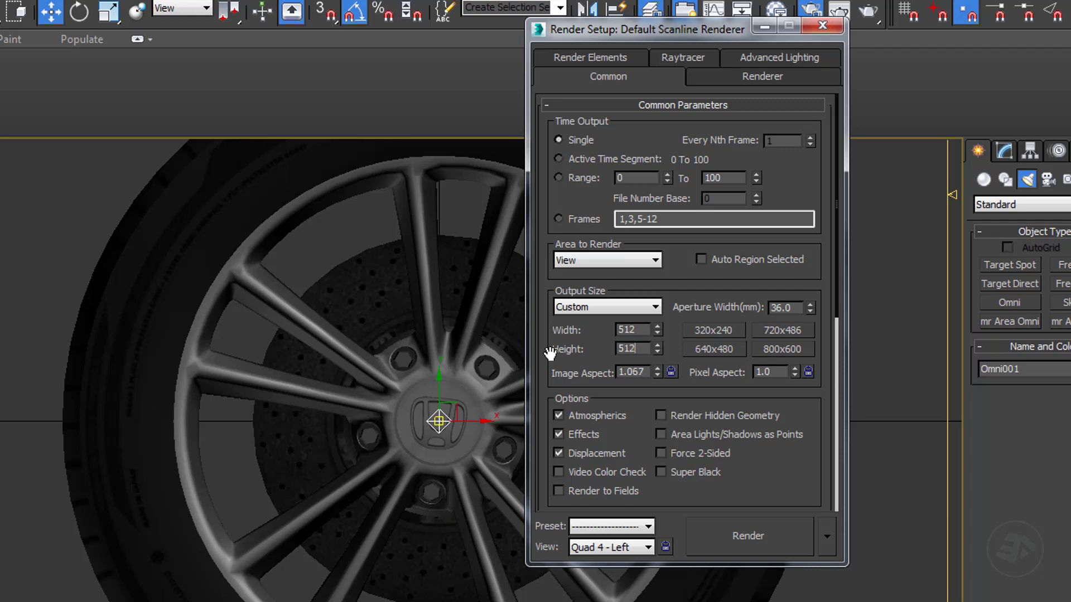
scroll(374, 396, up, 3)
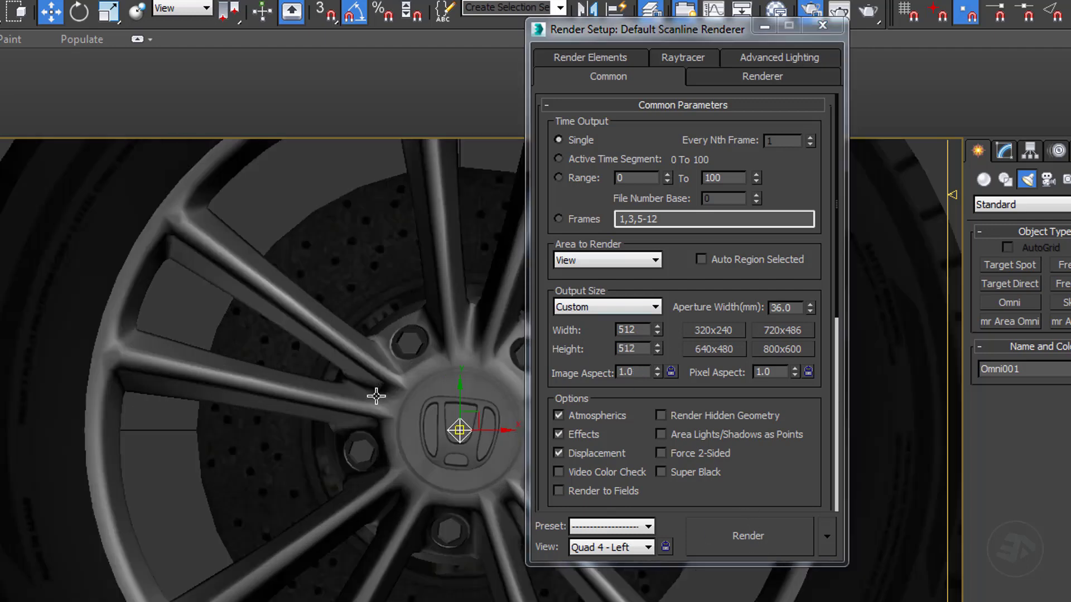
middle_drag(375, 396, 339, 377)
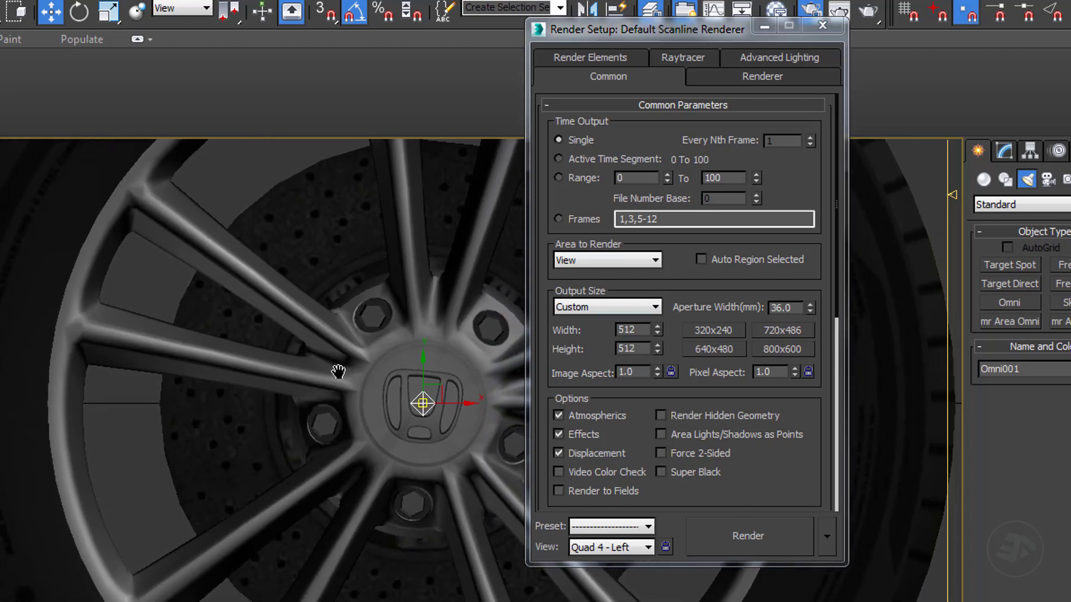
click(717, 534)
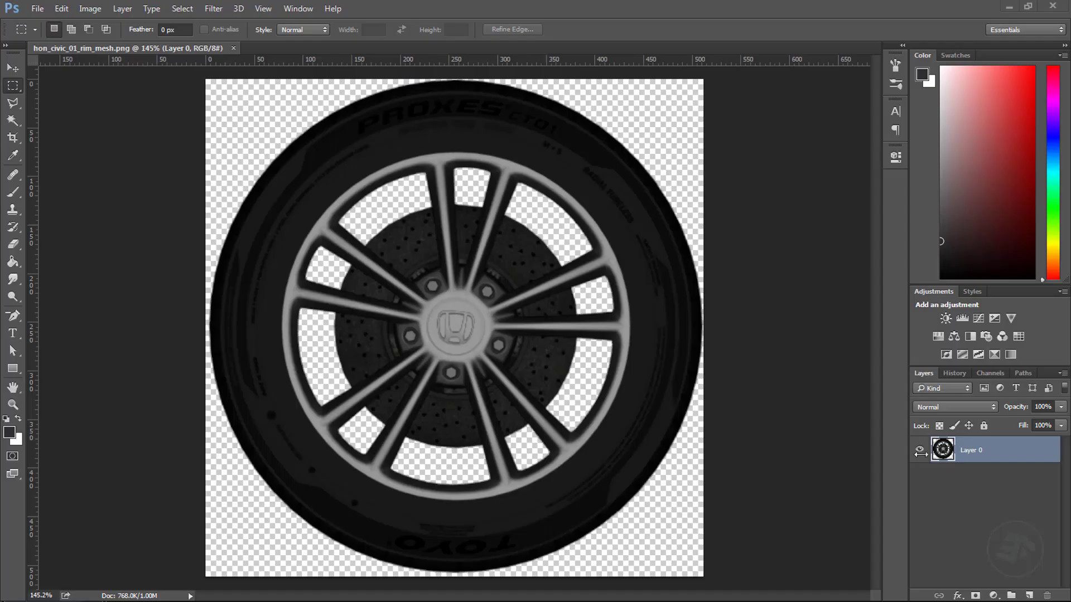
In Photoshop, select Layer 0's wheel pixels and scale them to 100.59% so the tire reaches the canvas edges.
ctrl+click(943, 450)
key(ctrl+t)
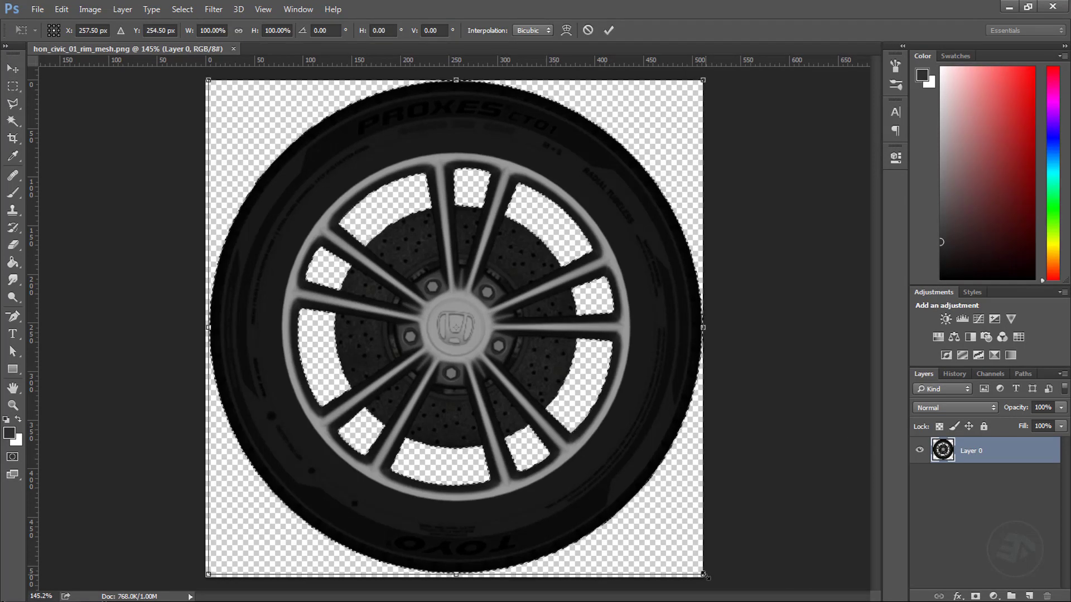
drag(704, 575, 704, 578)
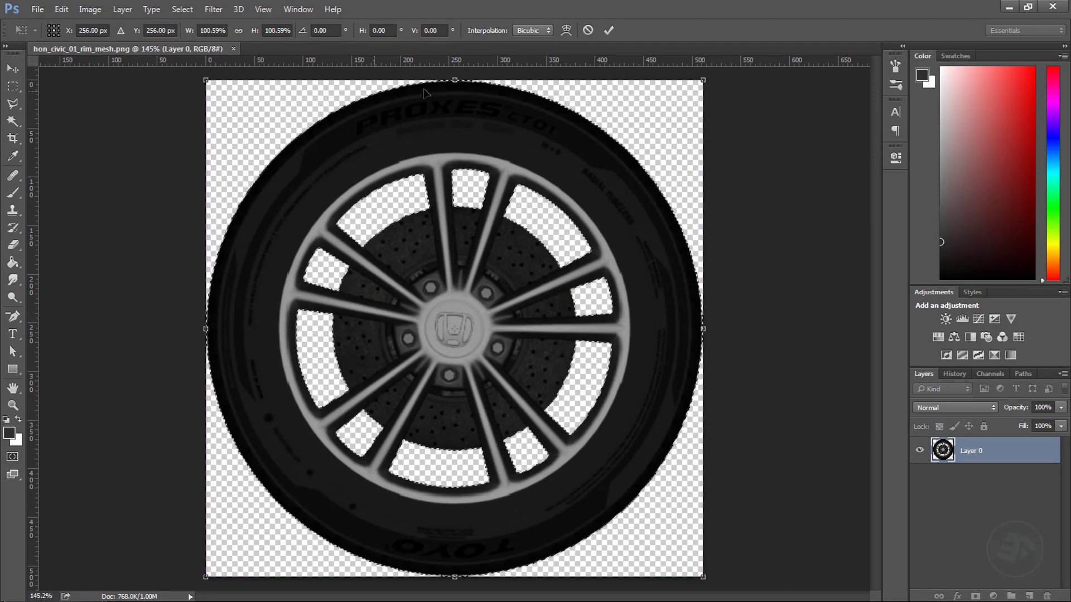
click(608, 30)
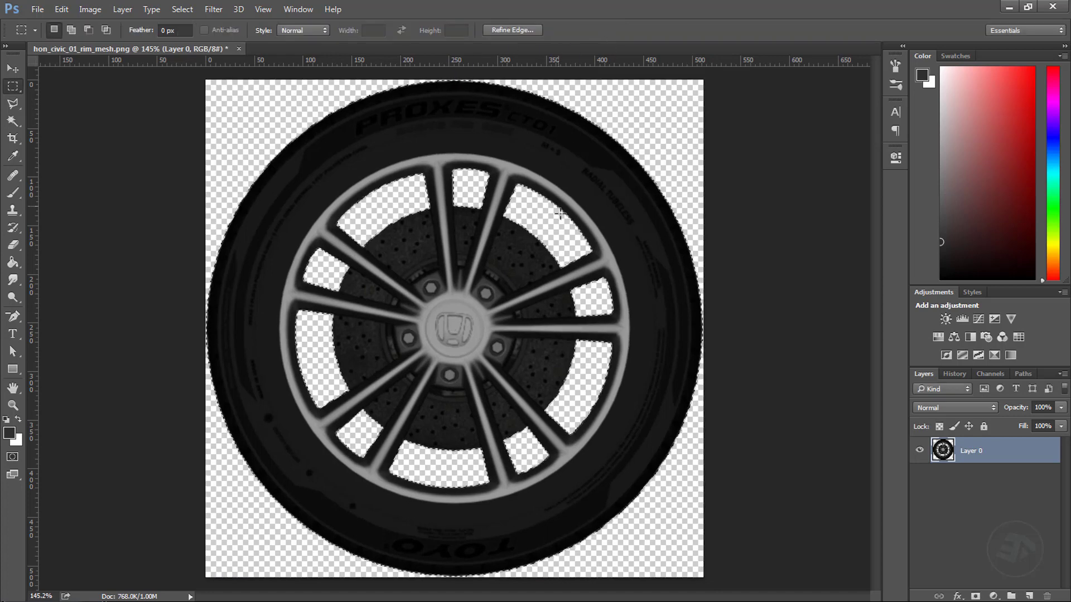
Deselect the wheel, duplicate Layer 0 and hide the original layer beneath the copy.
click(763, 229)
right_click(965, 452)
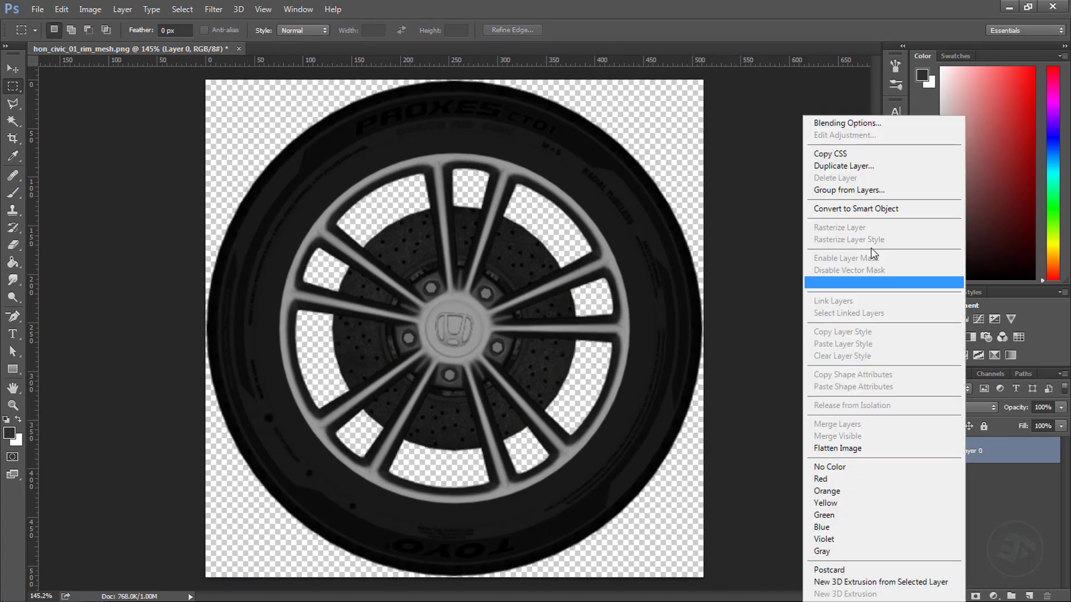
click(872, 175)
key(Return)
click(921, 478)
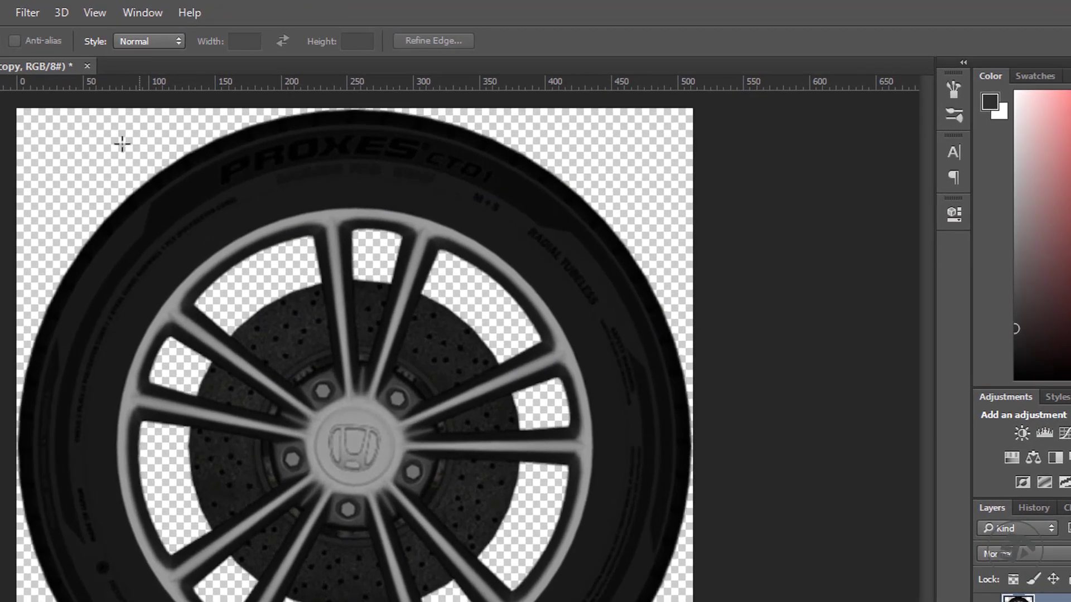
Try a Spin radial blur with amount 10 and Good quality on Layer 0 copy, and undo it.
click(120, 11)
mouse_move(172, 172)
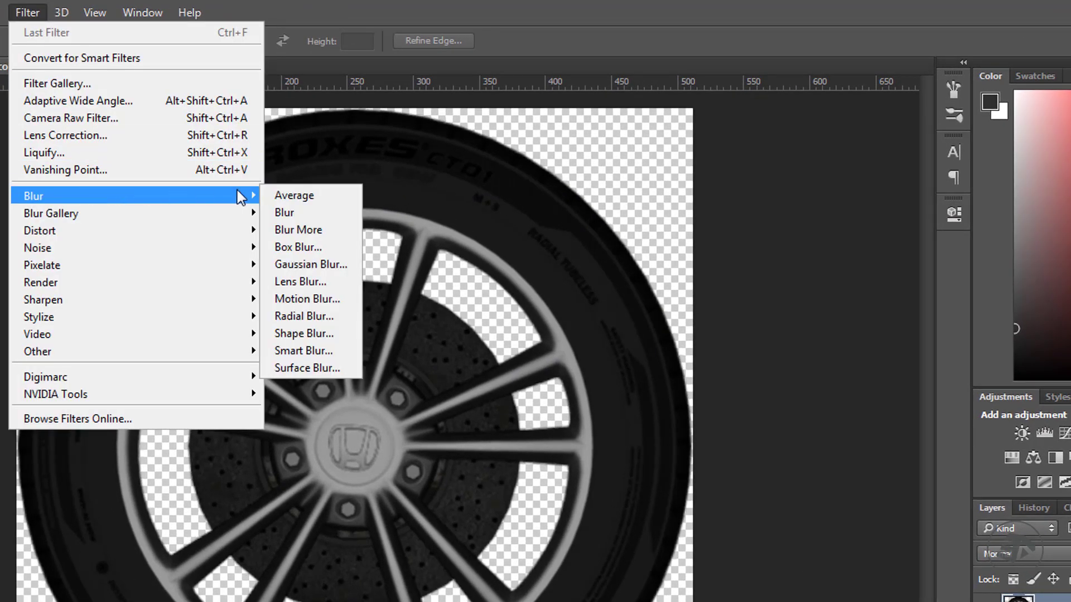
click(334, 317)
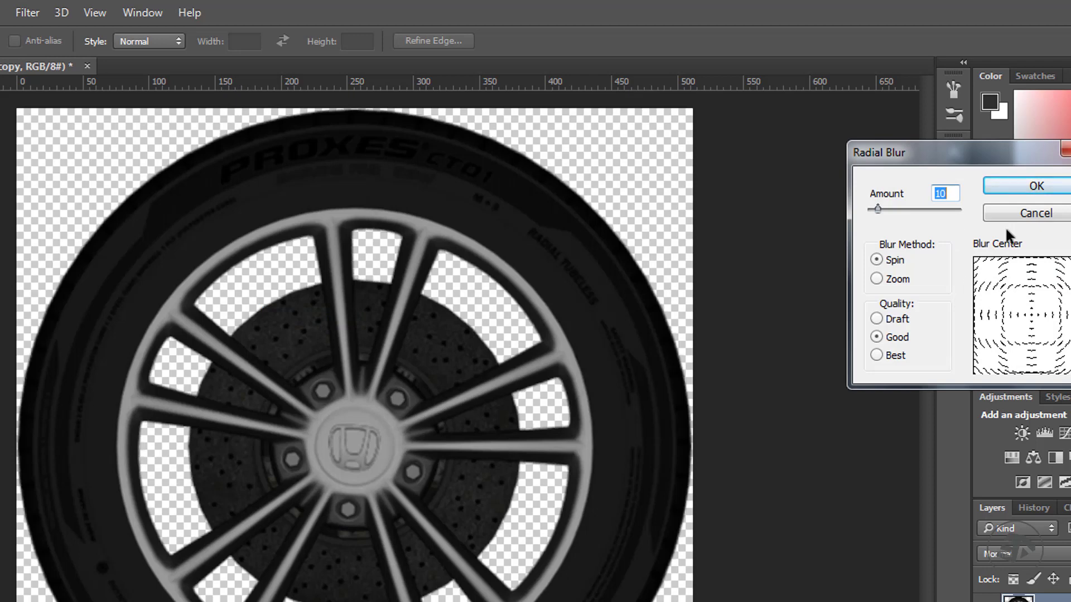
click(1032, 183)
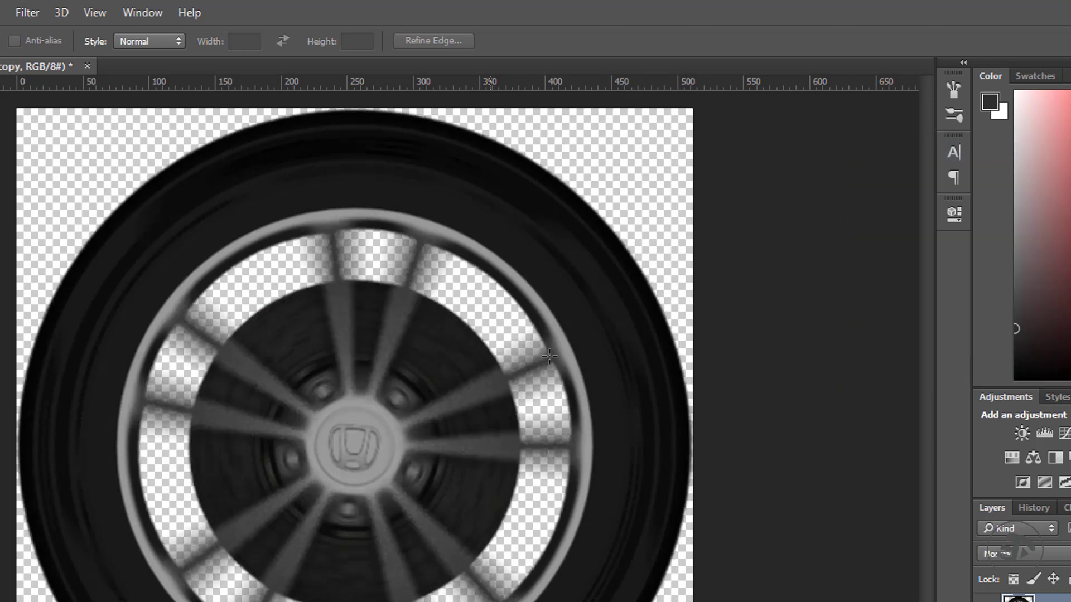
key(ctrl+z)
Apply a Spin radial blur with amount 5 and Best quality to Layer 0 copy.
click(27, 12)
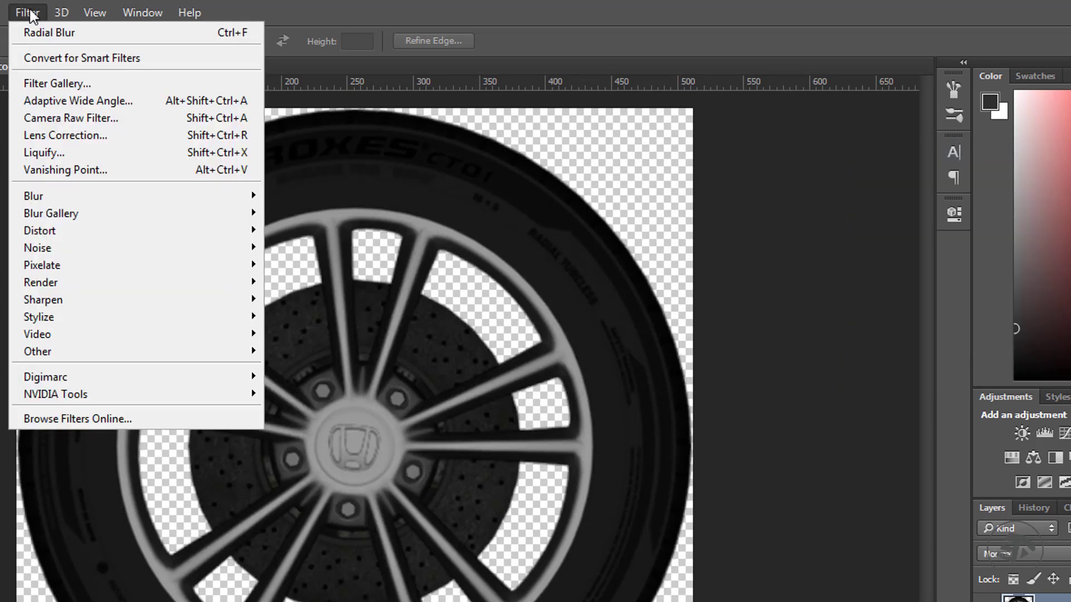
mouse_move(79, 196)
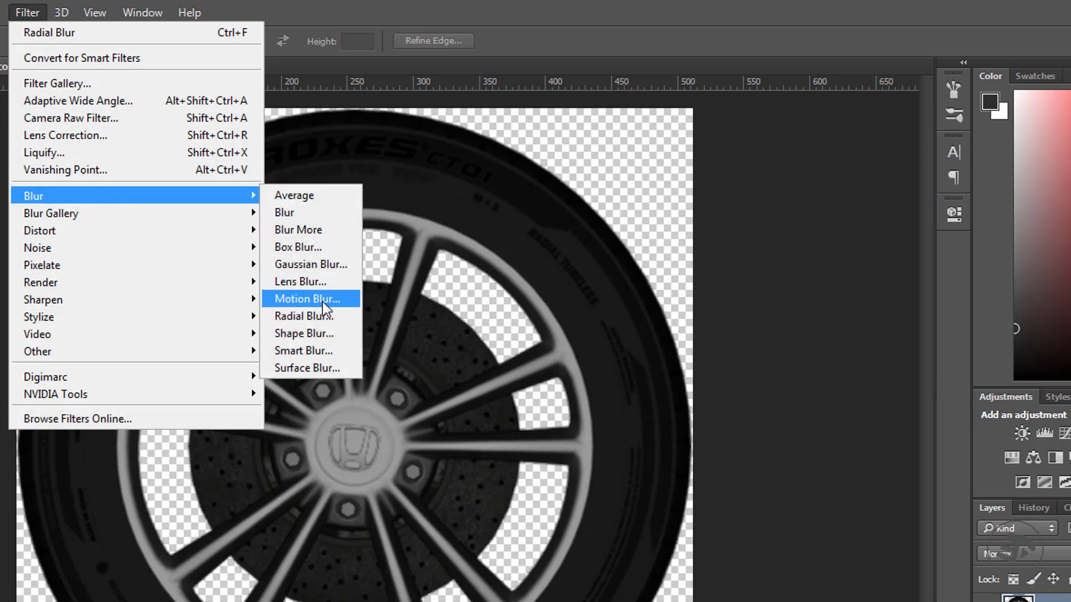
click(312, 315)
text(5)
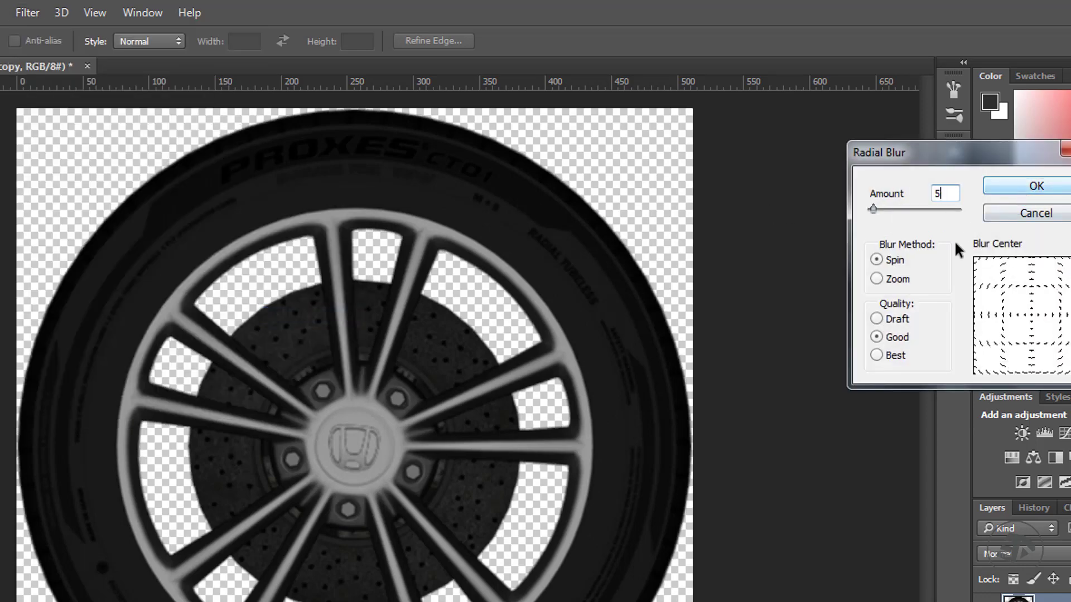
click(876, 355)
click(1015, 185)
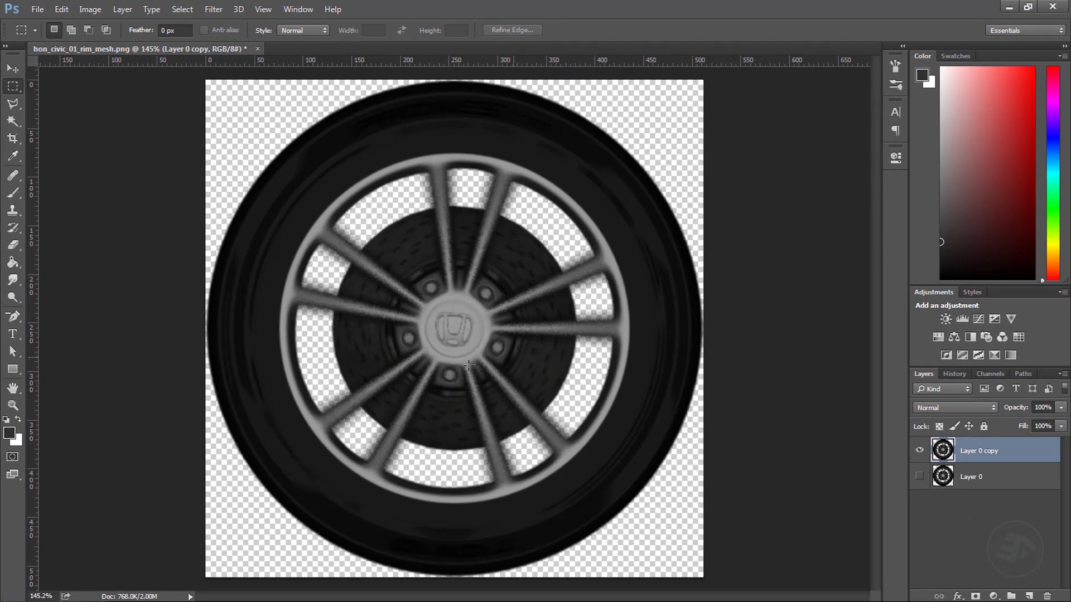
Create a new layer beneath Layer 0 copy and fill it with the dark foreground color.
click(1029, 596)
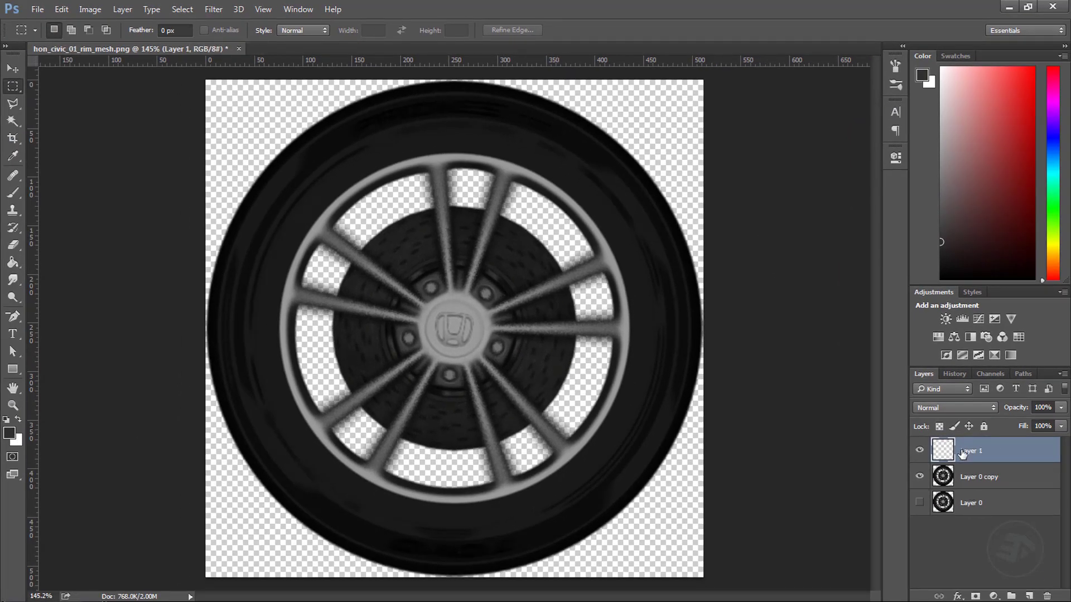
drag(962, 454, 962, 490)
key(g)
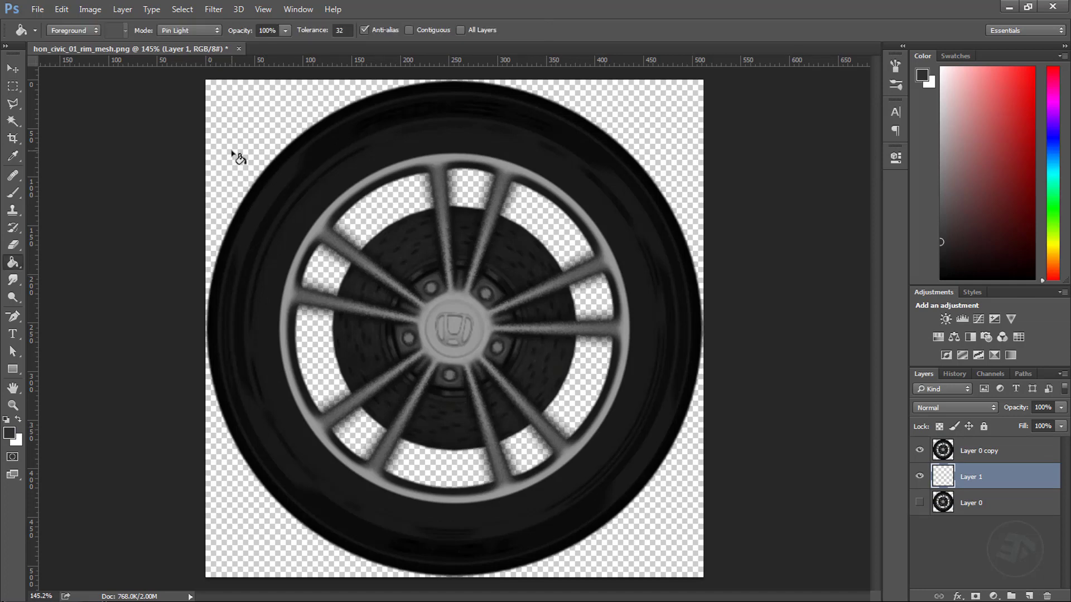
click(232, 152)
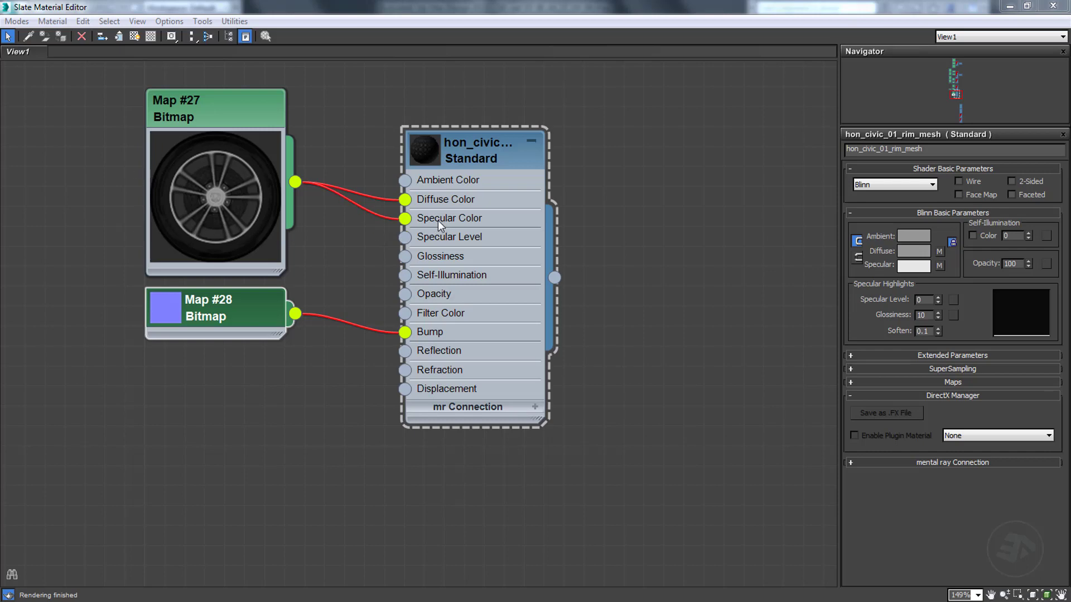
In 3ds Max's Slate Material Editor, inspect the preview and parameters of the normal_map.png bitmap feeding the Bump slot.
double_click(165, 312)
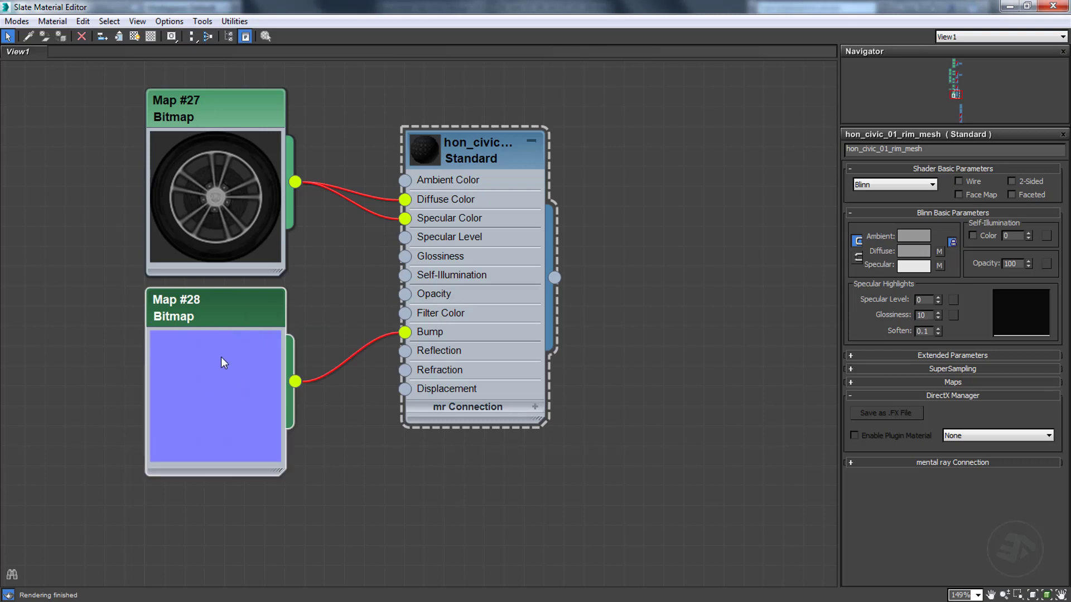
click(215, 302)
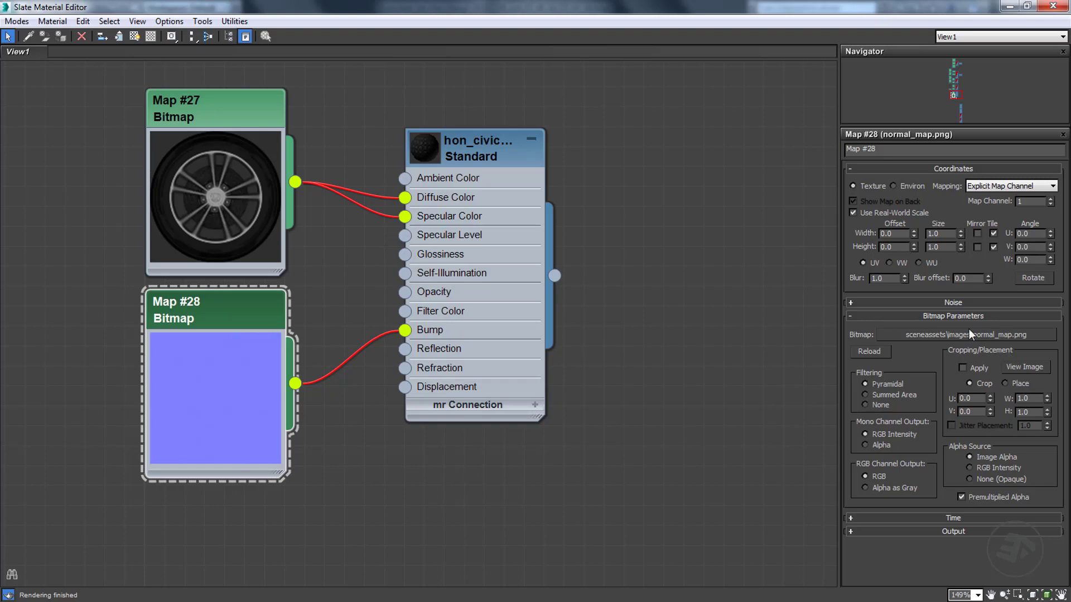
double_click(187, 397)
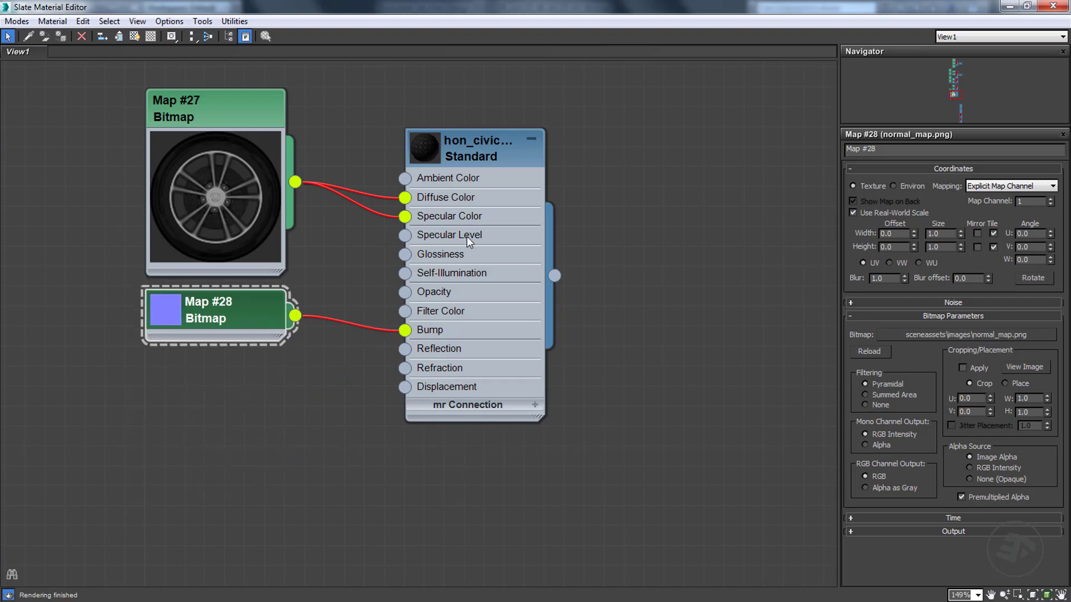
Set the Specular Level of the hon_civic_01_rim_mesh material to 25.
click(474, 146)
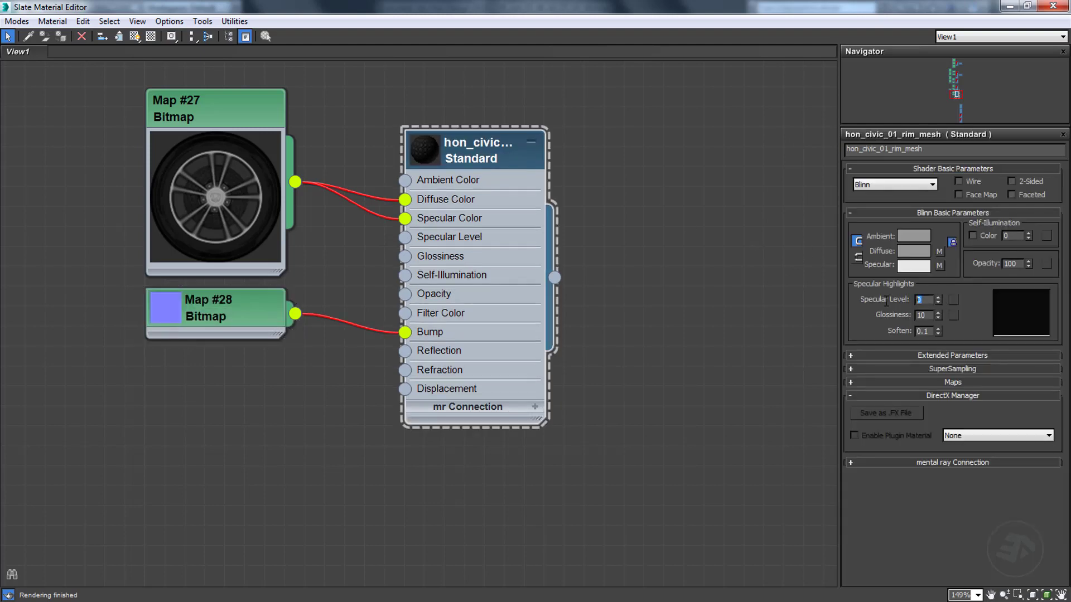
text(25)
key(Return)
Assign the hon_civic_01_rim_mesh material to both low-poly wheel objects, display its texture in the viewport and close the material editor.
double_click(914, 6)
drag(646, 178, 920, 209)
middle_drag(398, 281, 295, 287)
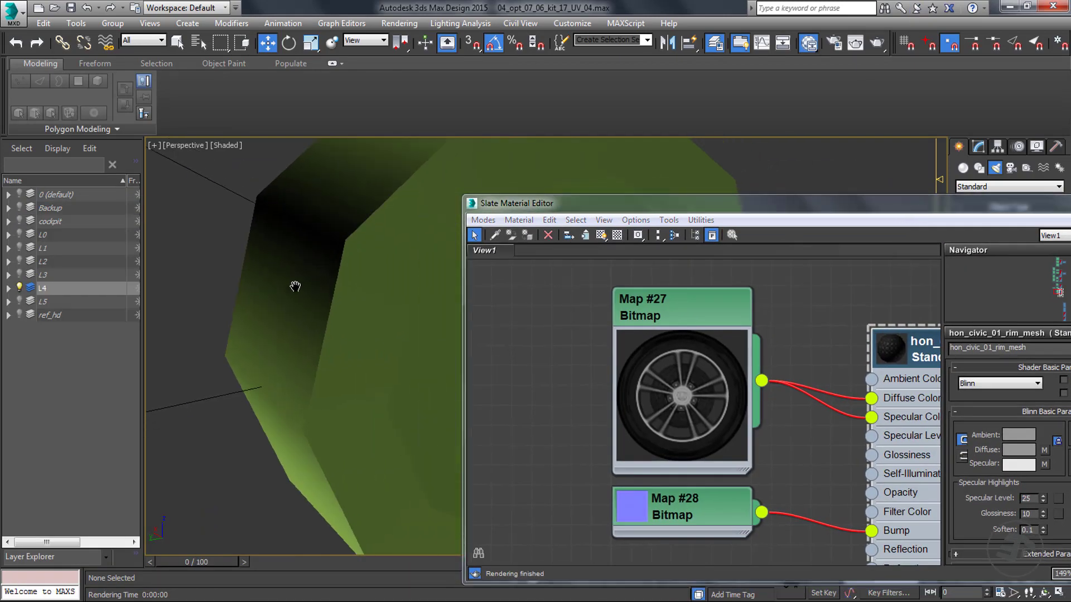
scroll(391, 312, down, 5)
click(385, 313)
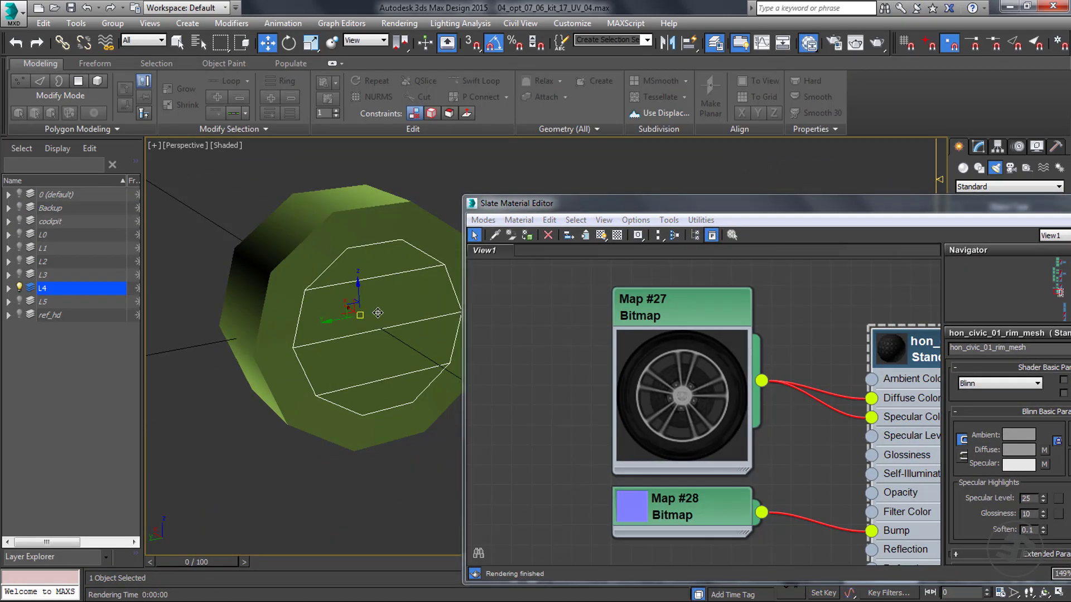
drag(558, 203, 598, 237)
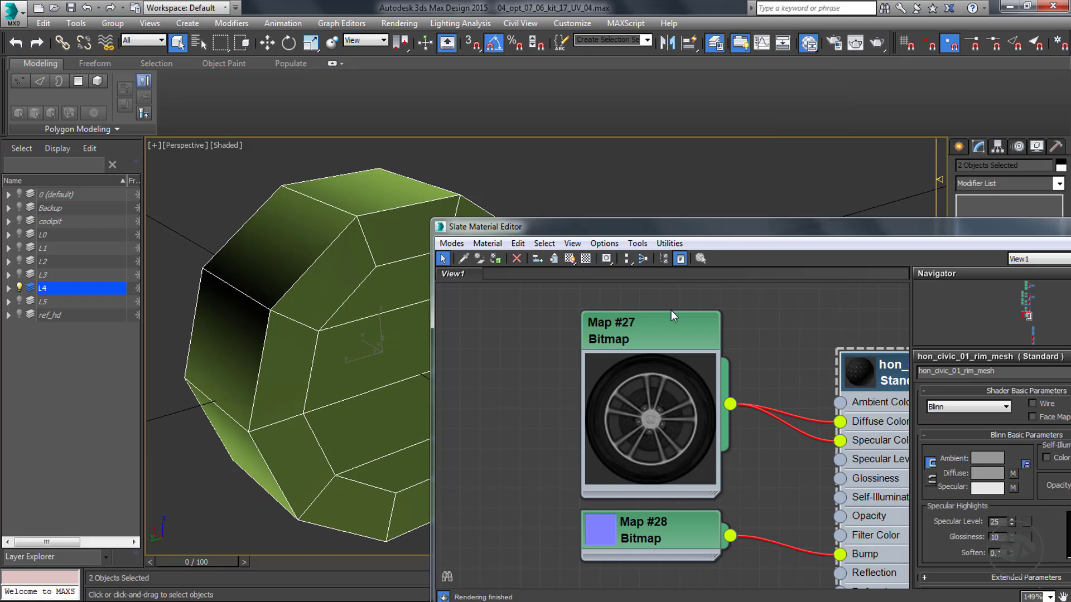
mouse_move(812, 346)
middle_down()
mouse_move(658, 341)
mouse_move(707, 340)
middle_up()
click(570, 258)
click(495, 259)
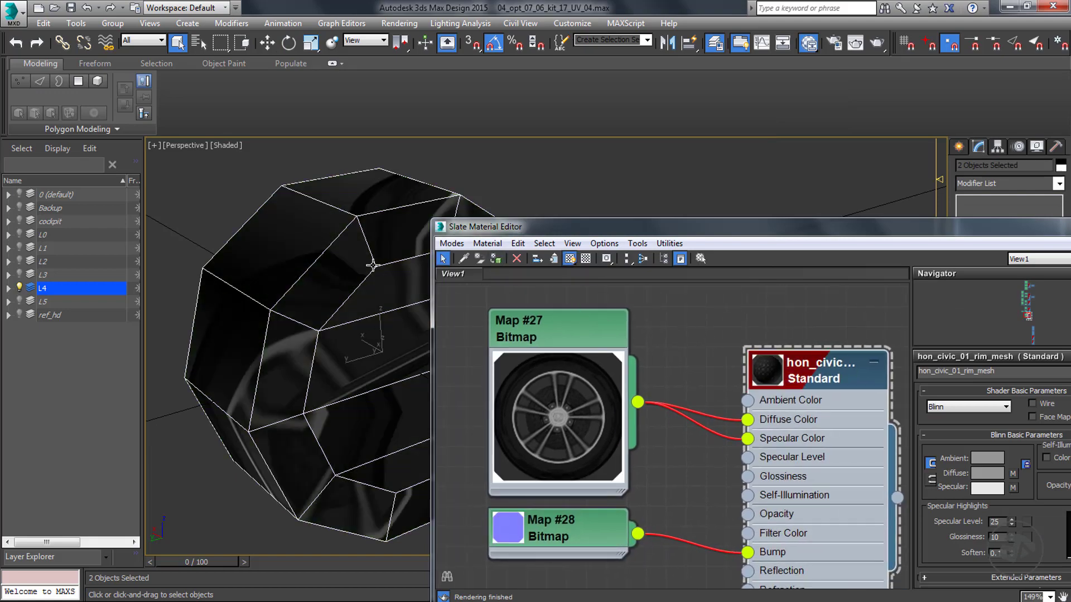
drag(1035, 229, 786, 179)
click(895, 177)
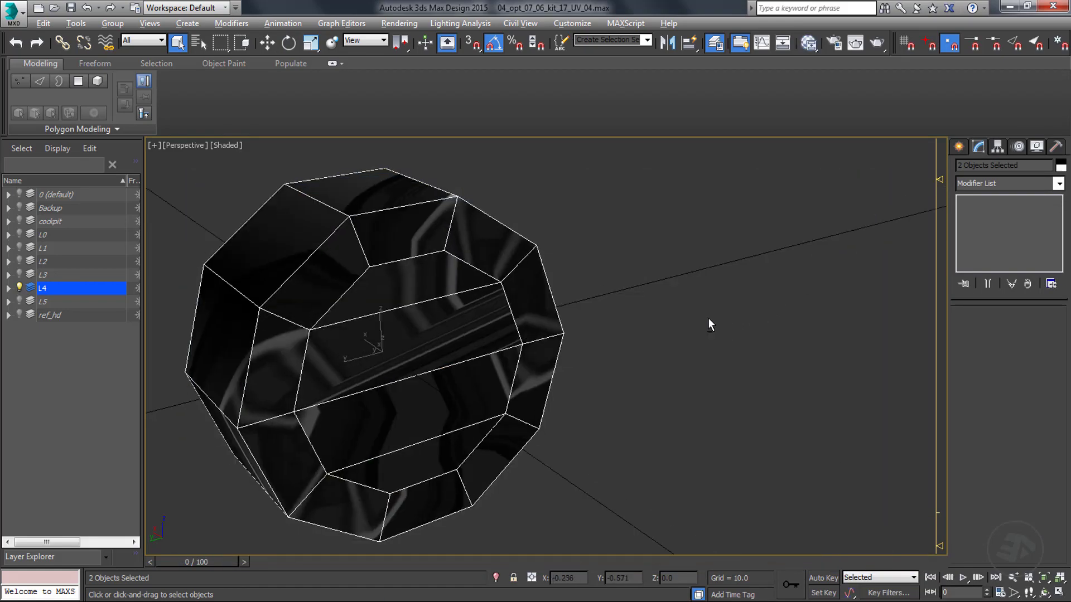
Add an Unwrap UVW modifier to the two wheel objects and open the UV Editor.
alt+middle_drag(710, 323, 796, 294)
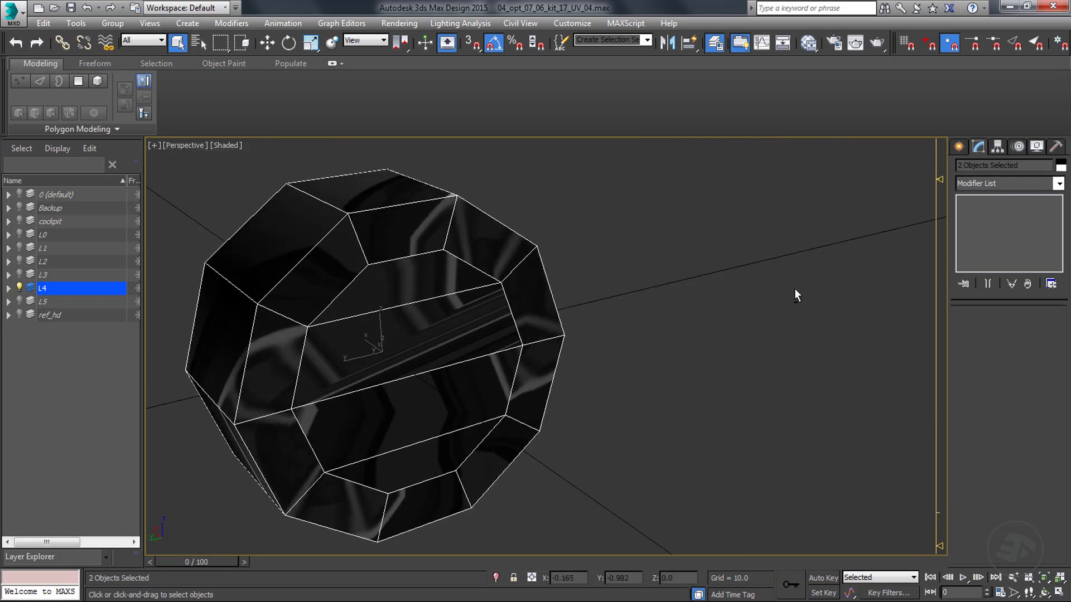
click(1059, 184)
scroll(1004, 391, down, 10)
click(1003, 449)
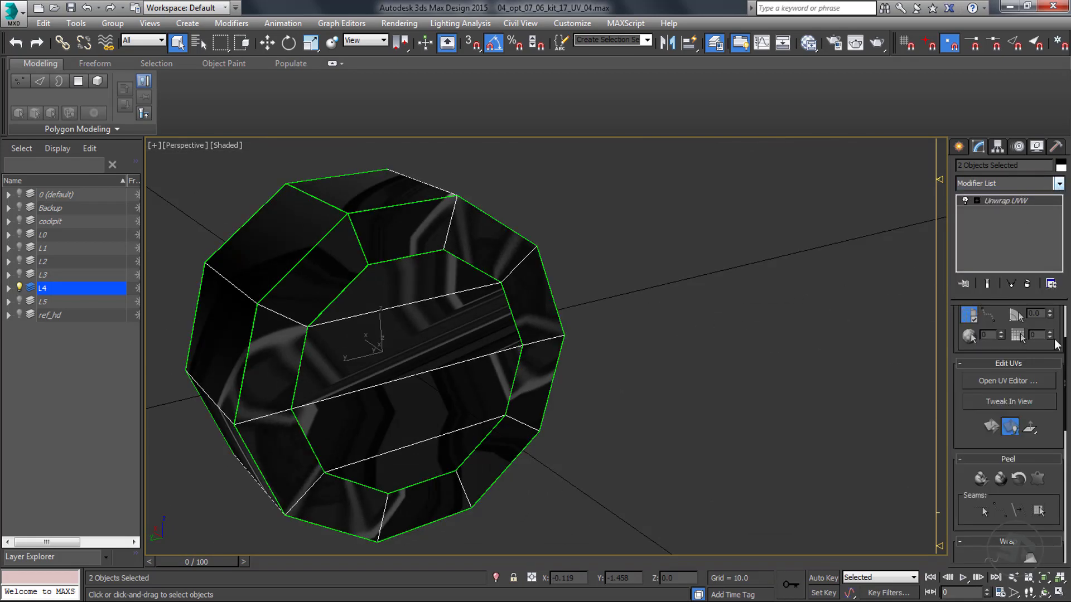
click(1008, 381)
scroll(240, 260, down, 5)
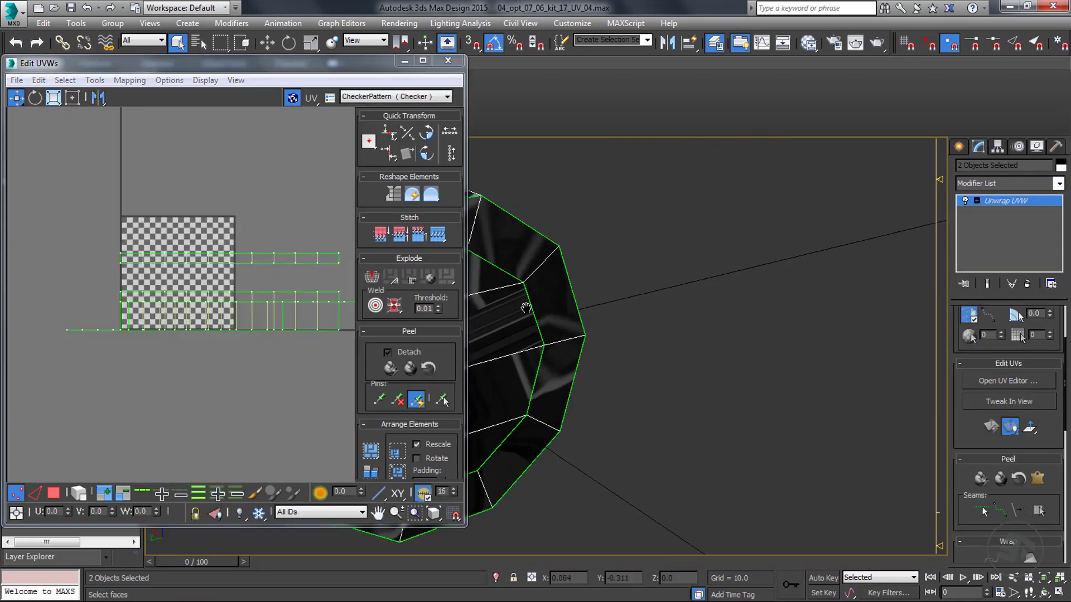
Select the overlapping lower UV strips as polygons and display the selected faces shaded on the wireframe wheel.
middle_drag(525, 308, 767, 277)
click(272, 236)
click(54, 493)
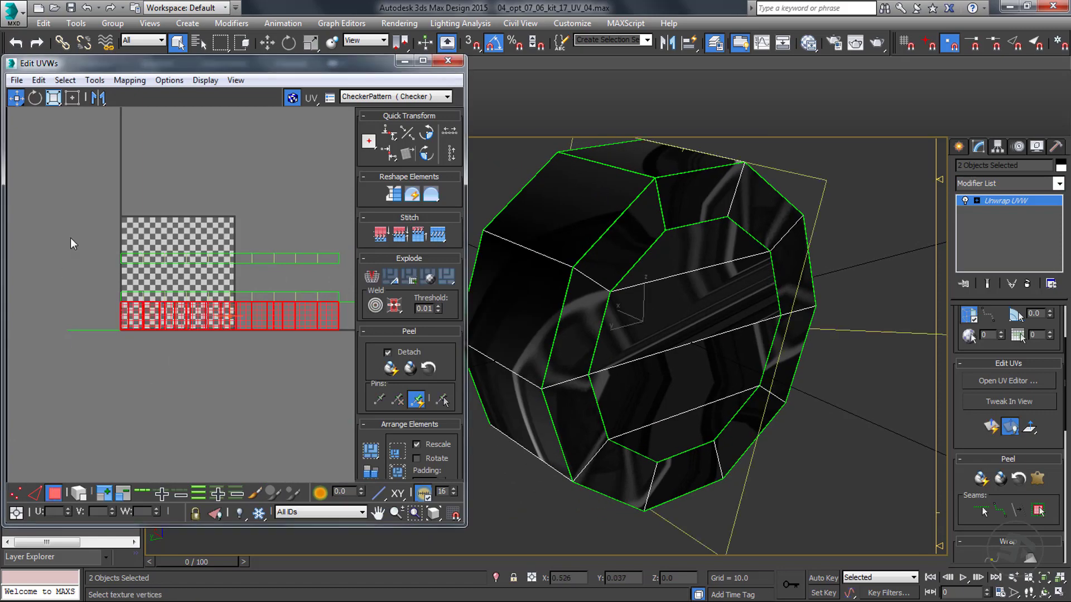
key(F3)
key(F2)
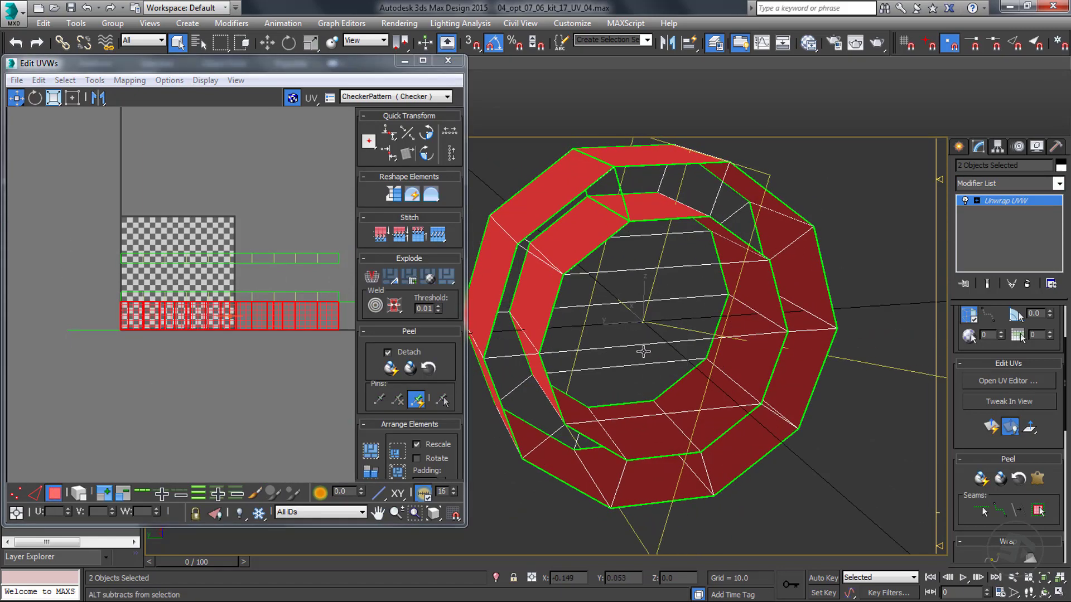
Enable element selection, deselect the outer tread ring and move the inner ring's UV strip above the texture tile.
alt+middle_drag(643, 351, 605, 354)
scroll(1035, 374, up, 4)
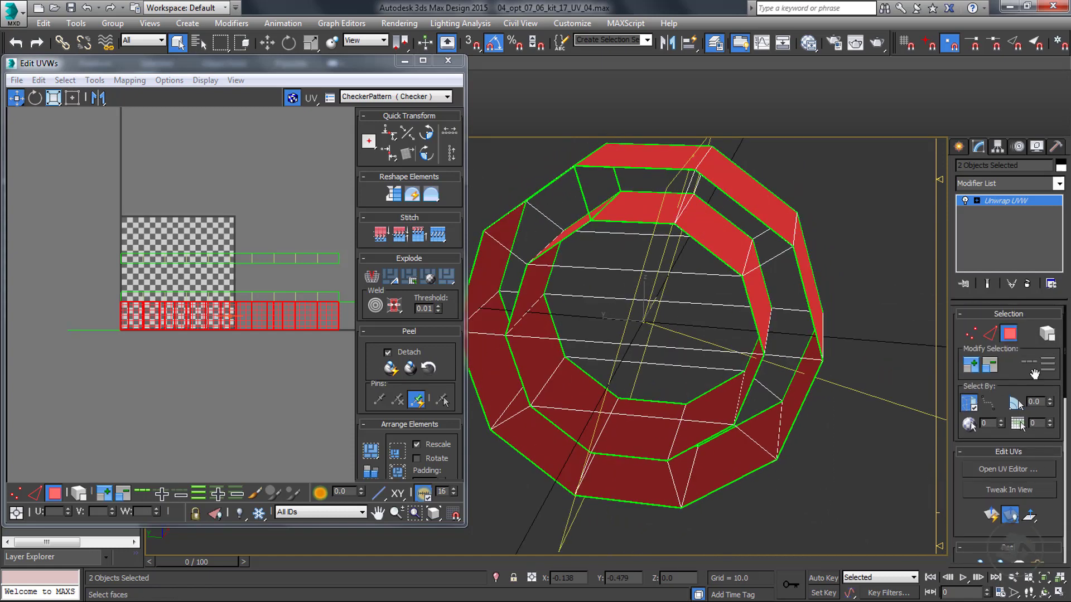
click(1046, 333)
alt+drag(792, 186, 759, 220)
alt+middle_drag(660, 277, 703, 279)
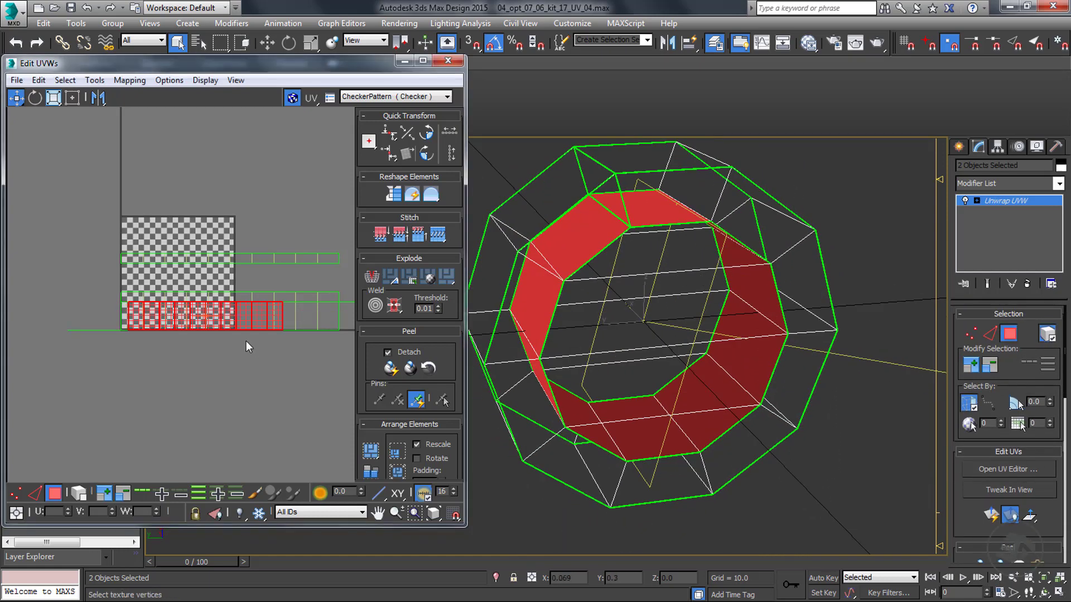
drag(244, 321, 240, 158)
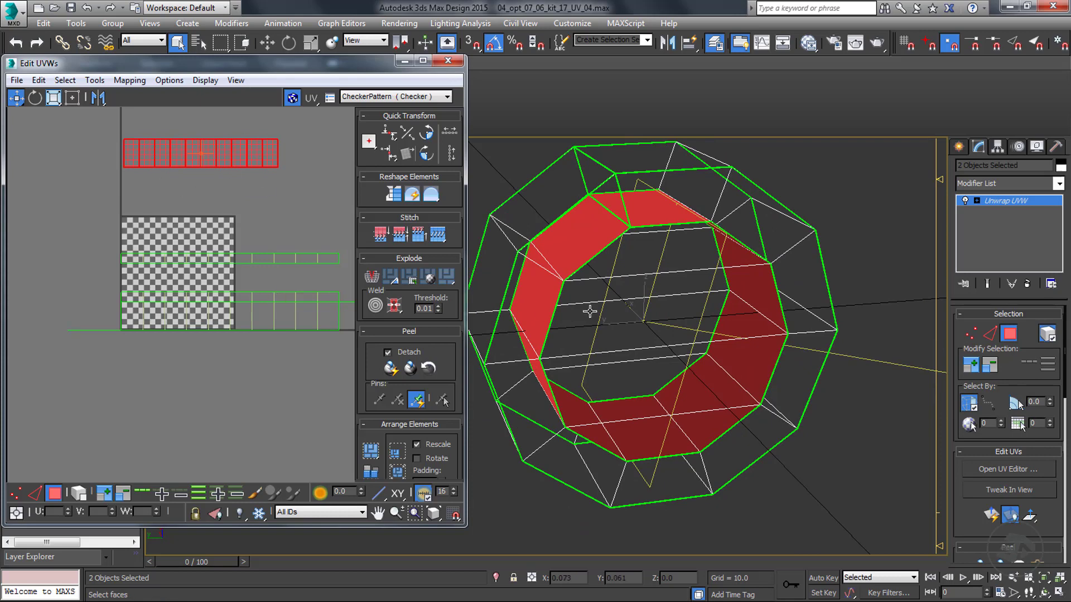
Invert the face selection and apply a planar projection aligned to X to the remaining wheel faces.
mouse_move(586, 306)
alt+middle_down()
mouse_move(641, 311)
mouse_move(641, 337)
mouse_move(709, 386)
alt+middle_up()
scroll(273, 333, down, 2)
key(ctrl+i)
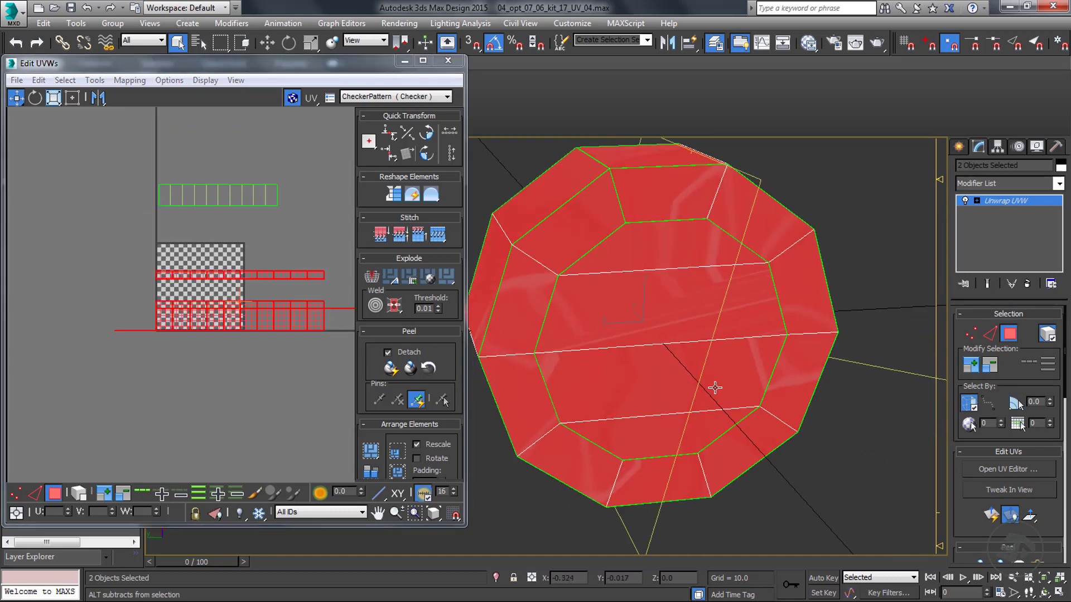
scroll(981, 452, down, 5)
click(982, 448)
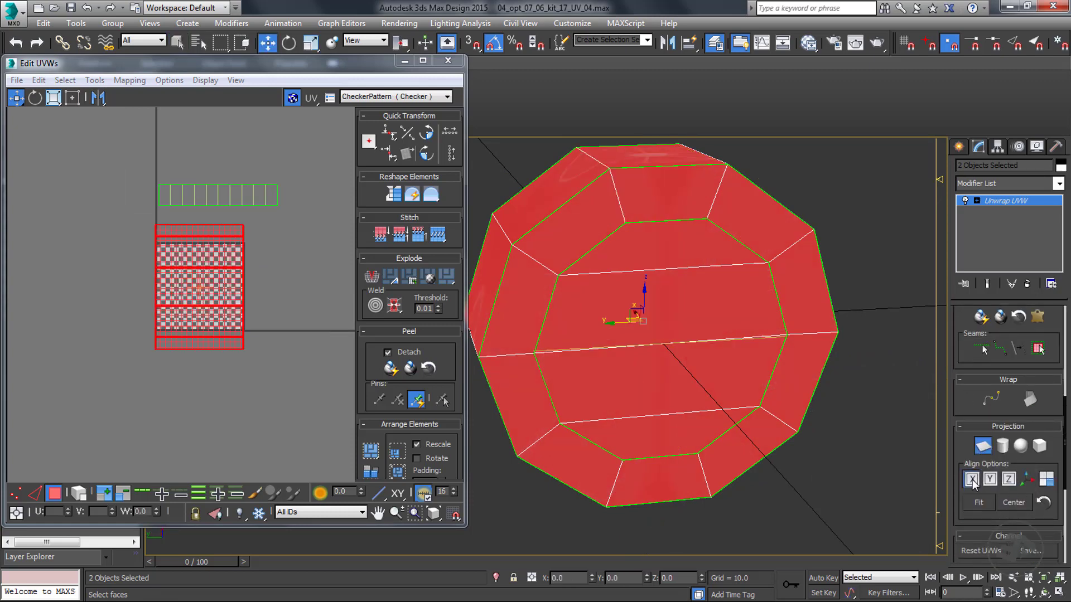
click(971, 479)
key(F2)
mouse_move(868, 423)
alt+middle_down()
mouse_move(766, 381)
mouse_move(774, 419)
mouse_move(821, 417)
mouse_move(812, 425)
alt+middle_up()
scroll(769, 386, down, 2)
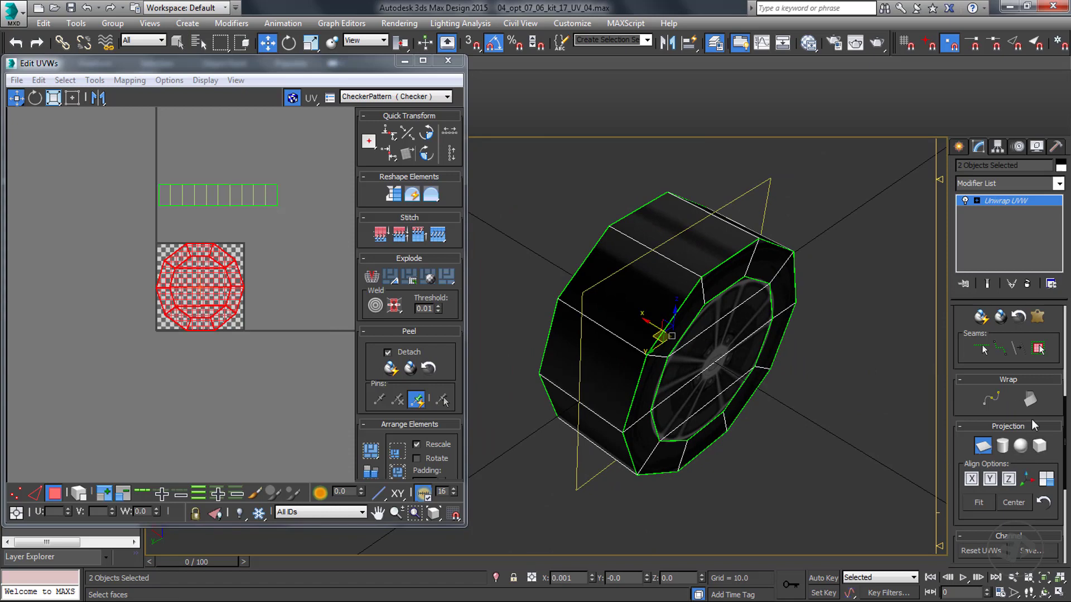
Select the ring of tread faces around the outside of the wheel.
key(q)
scroll(982, 418, up, 5)
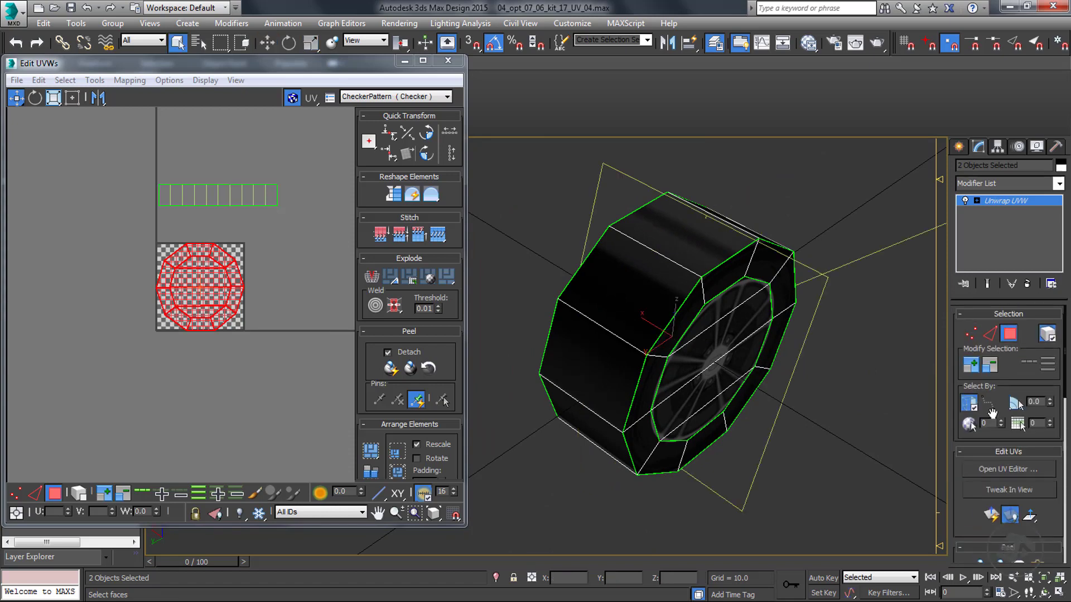
click(661, 290)
alt+middle_drag(652, 287, 507, 308)
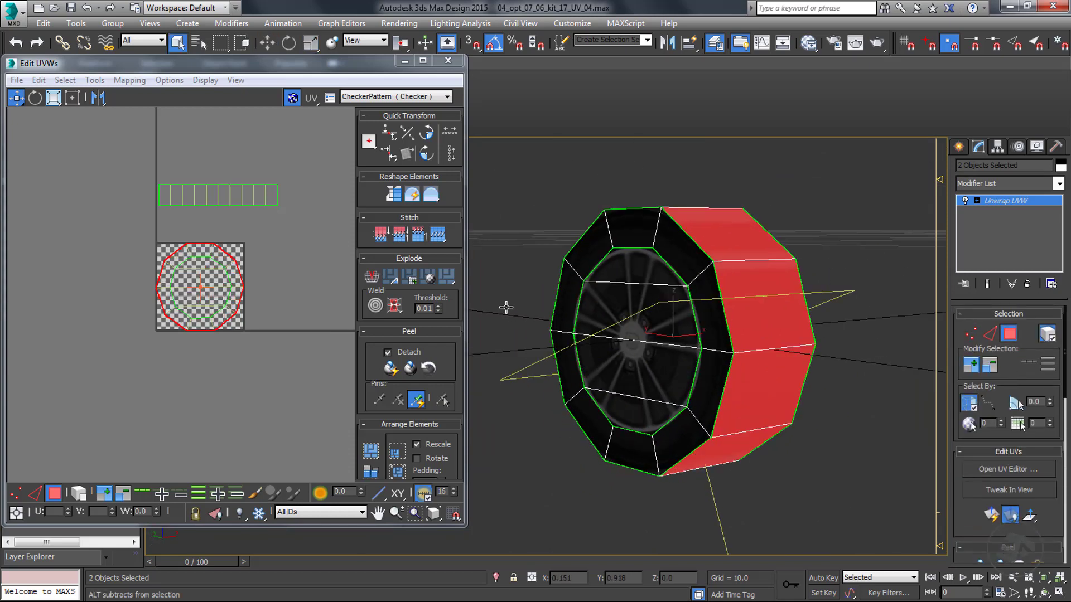
Show the Map #27 wheel texture as the UV Editor background and frame the wheel's UVs over it.
click(389, 96)
click(379, 115)
scroll(221, 290, up, 8)
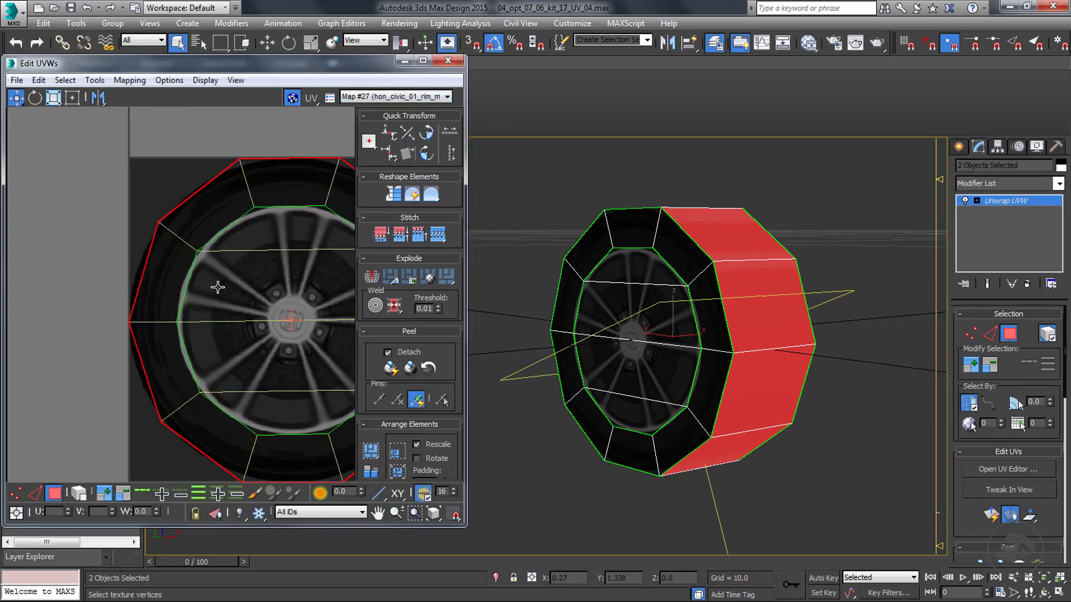
scroll(217, 287, down, 3)
middle_drag(259, 283, 164, 268)
Scale the selected tread faces' UVs down to a tiny patch and place it near the lower-left corner of the wheel texture.
click(54, 98)
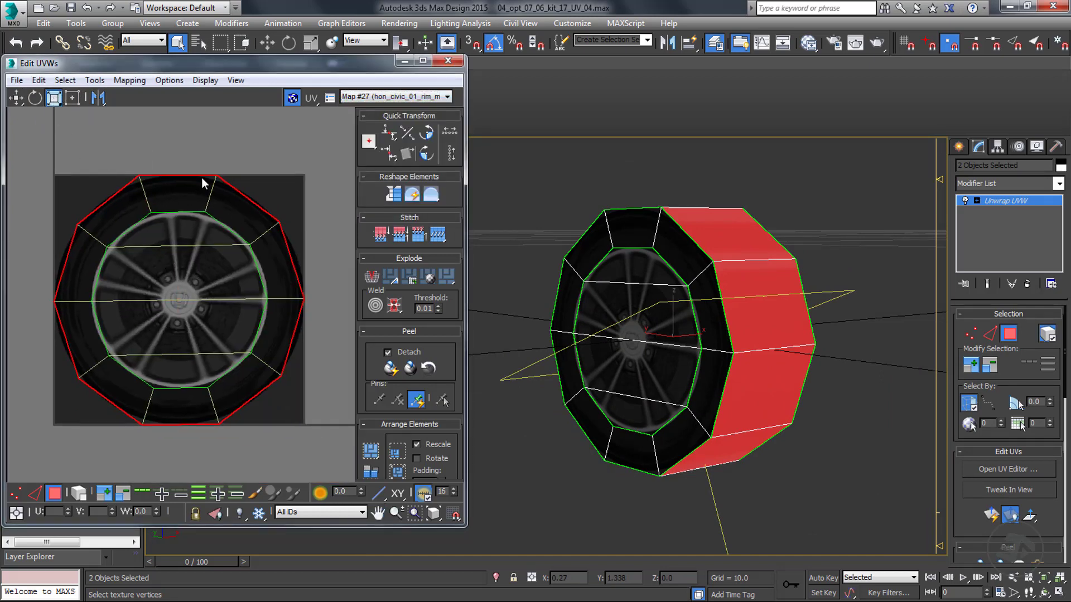
scroll(287, 299, down, 3)
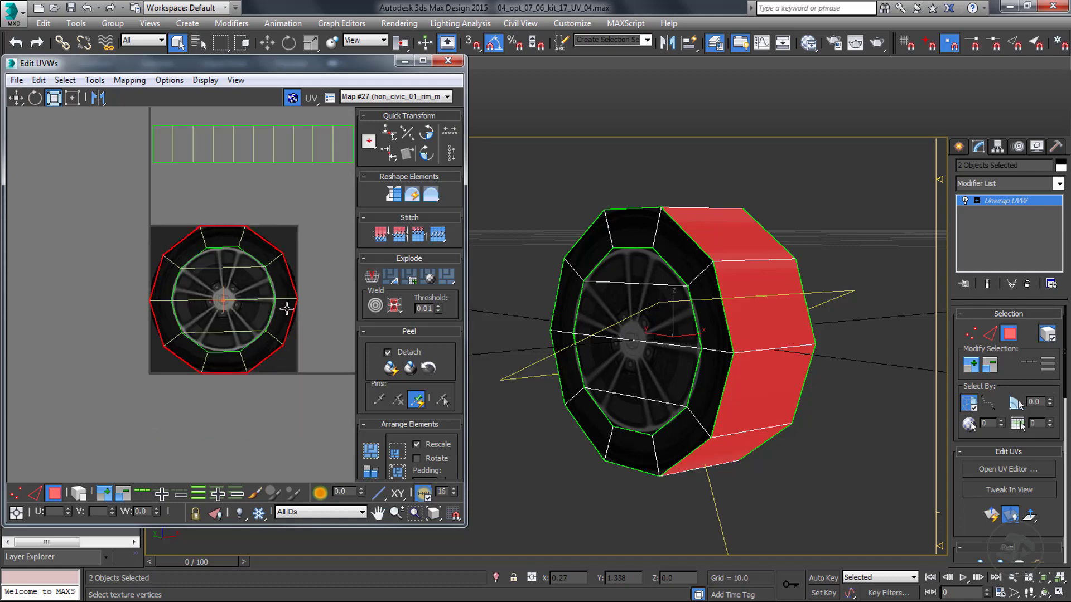
scroll(980, 527, down, 5)
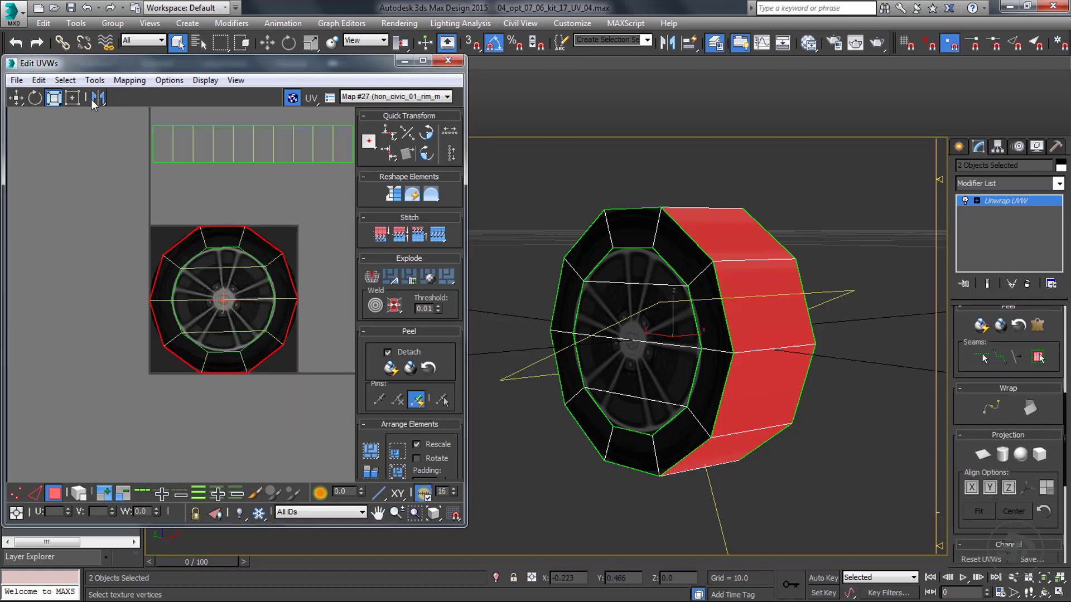
click(73, 98)
ctrl+drag(297, 227, 257, 204)
scroll(157, 371, up, 8)
Render the perspective view of the wheel's rim side to check the texture, and close the render.
alt+middle_drag(792, 329, 641, 350)
scroll(743, 353, down, 4)
scroll(641, 349, up, 4)
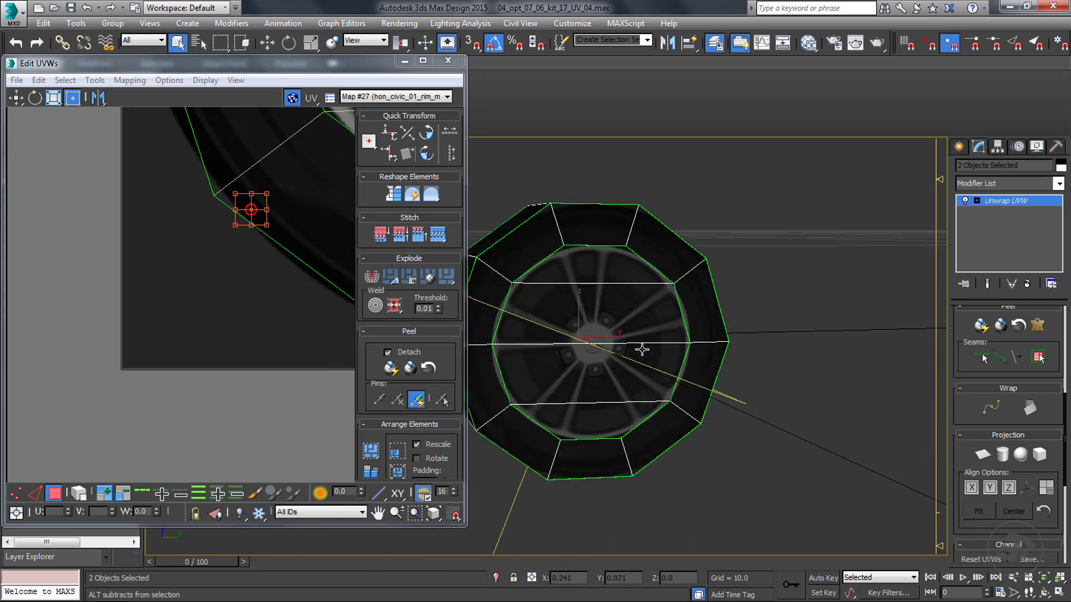
scroll(642, 349, up, 6)
key(shift+q)
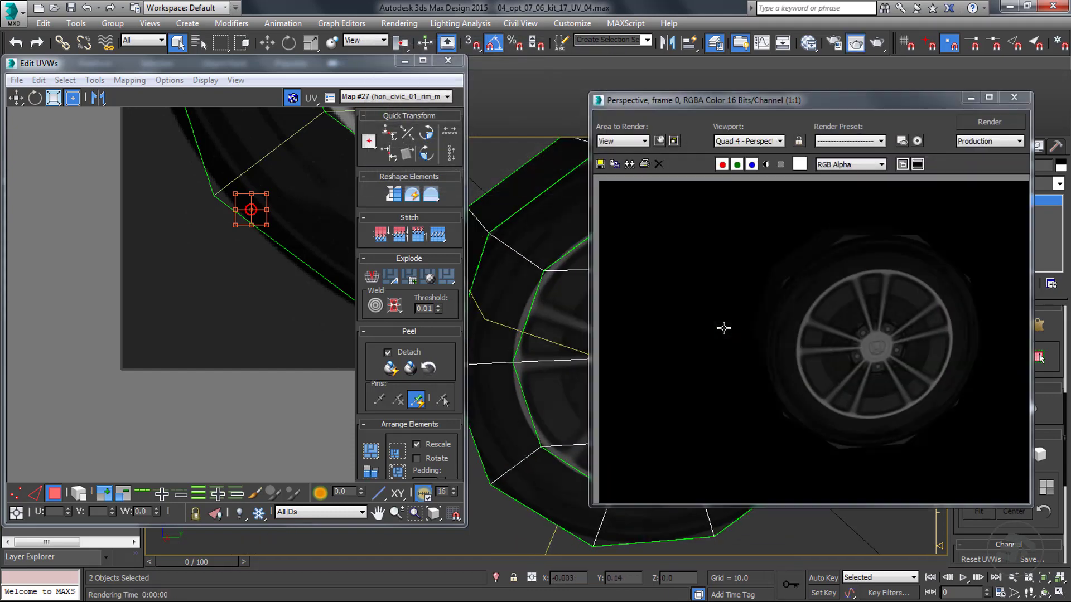
click(1014, 98)
Switch to the Left view, render the whole wheel from the side and close the render.
middle_drag(690, 329, 693, 309)
key(l)
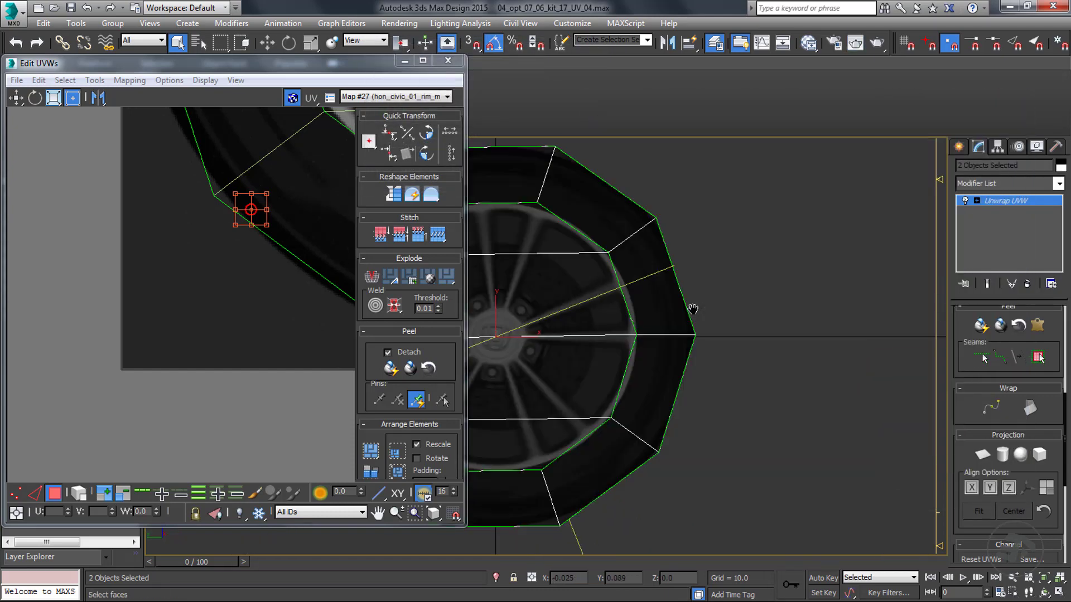
middle_drag(581, 336, 695, 331)
key(shift+q)
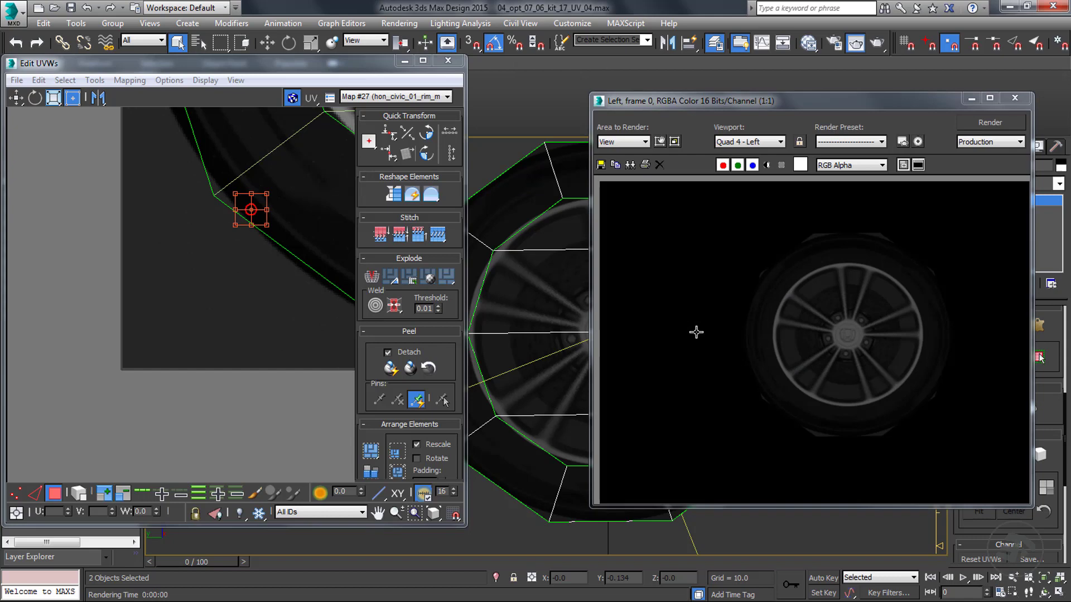
click(1018, 102)
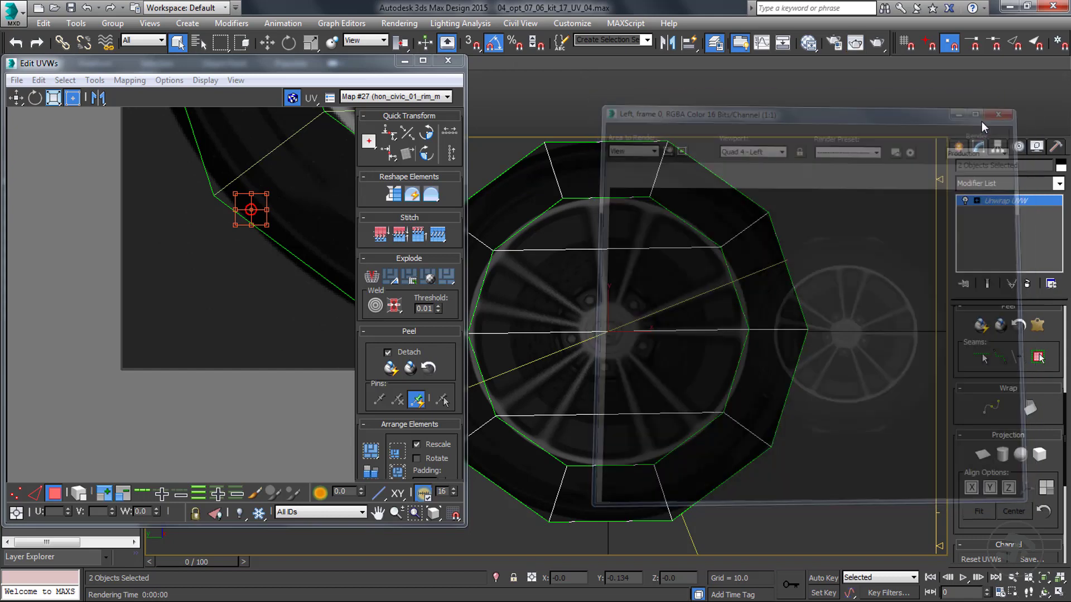
Compare the tire's upper edge in the UV layout and Left view, render it close up and close the render.
scroll(184, 378, down, 6)
scroll(236, 218, up, 6)
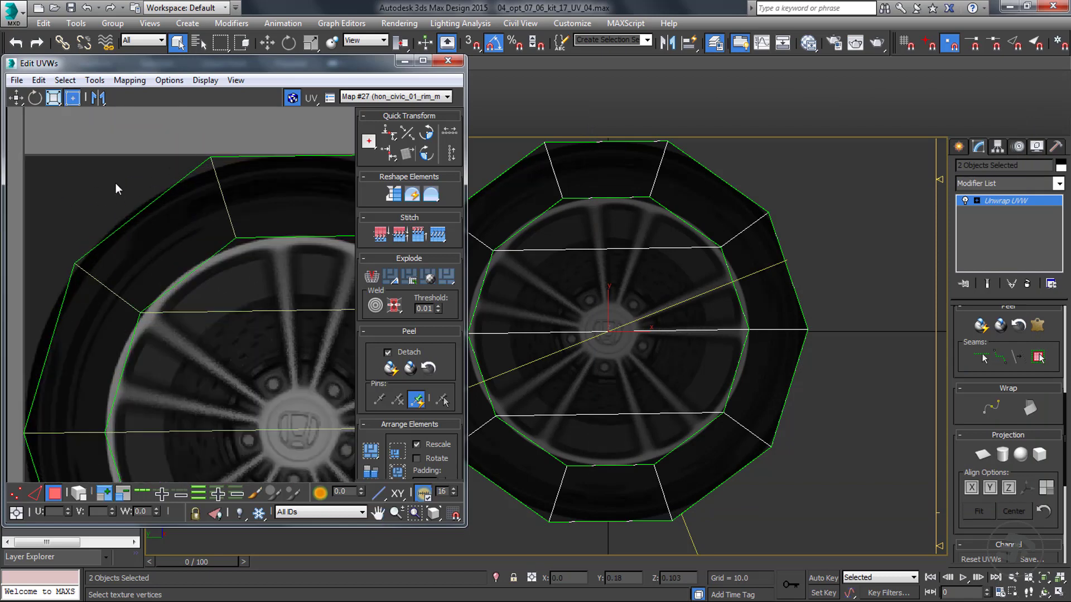
scroll(210, 179, up, 5)
scroll(755, 330, up, 4)
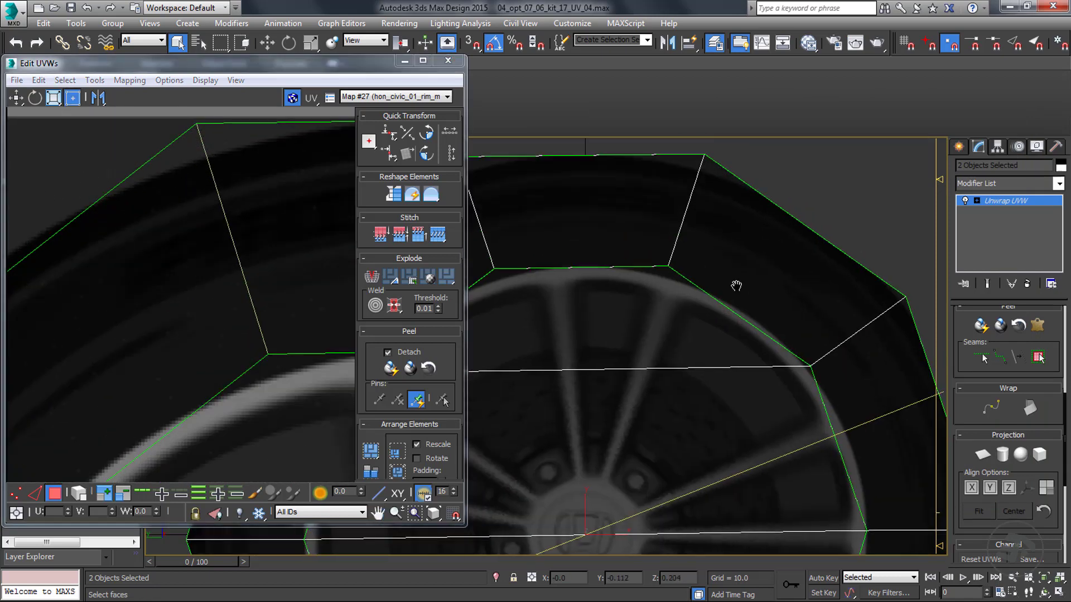
scroll(736, 286, up, 4)
click(877, 45)
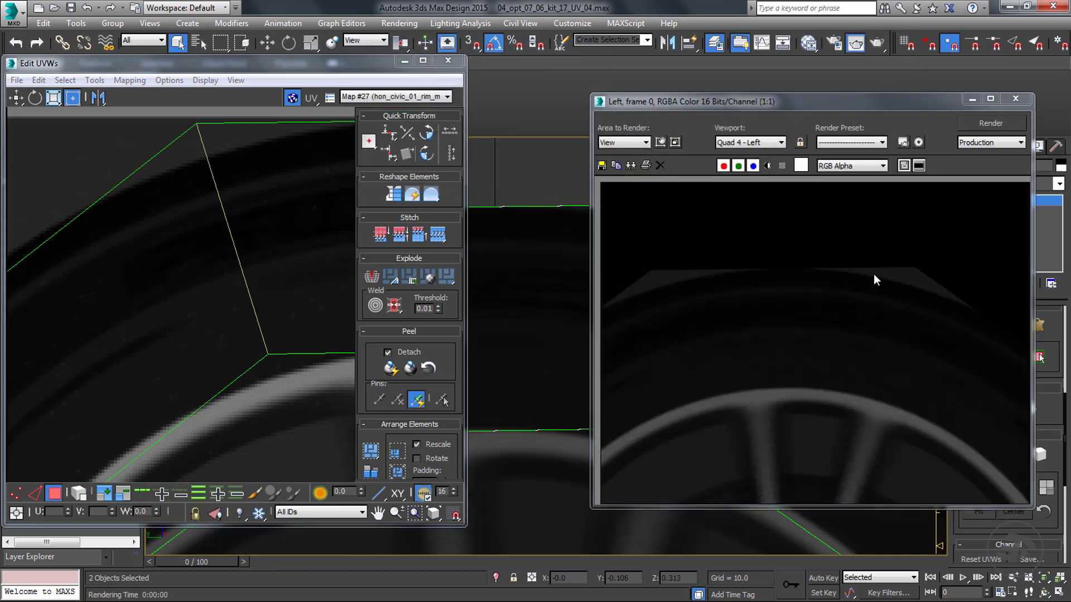
click(1012, 102)
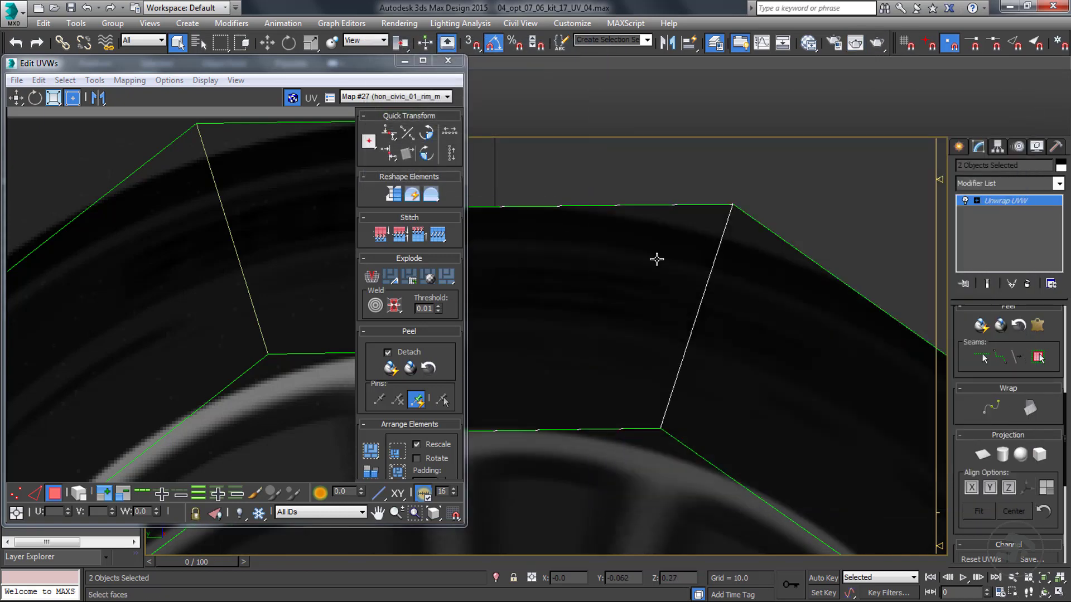
In Photoshop, sample the tyre's dark colour and fill the background on Layer 1 with it.
middle_drag(588, 276, 665, 232)
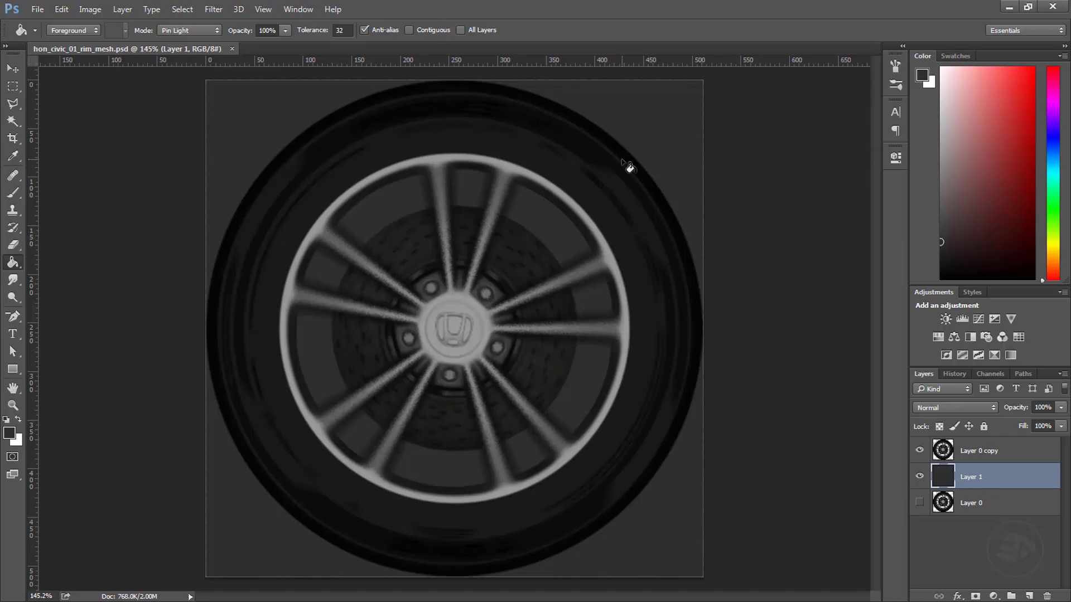
key(i)
click(615, 134)
key(g)
click(683, 212)
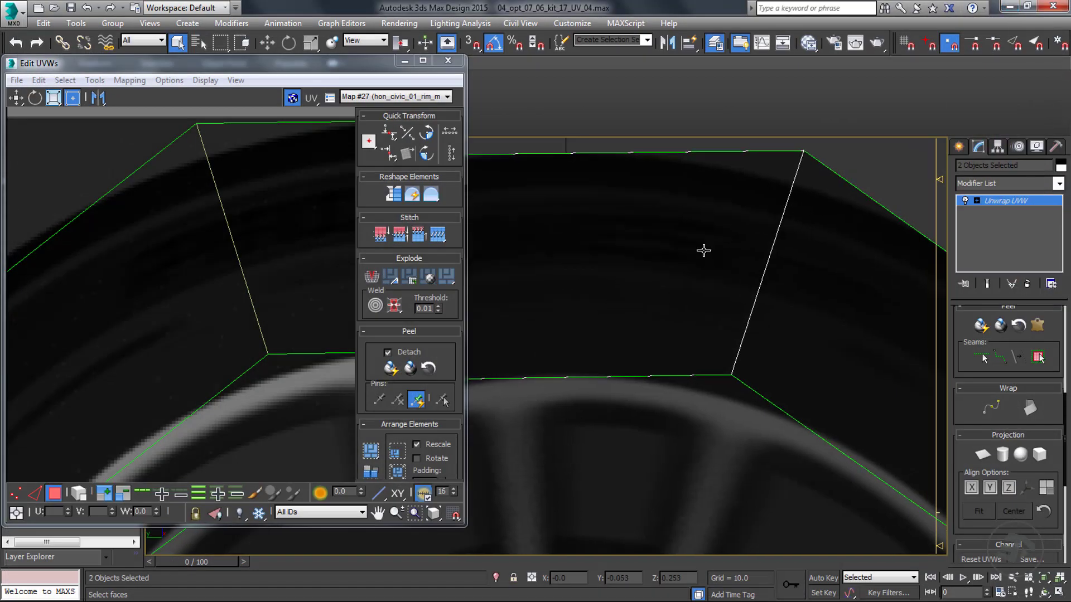
Back in 3ds Max, close the UV editor, collapse the Unwrap UVW modifier on both selected objects and deselect them.
click(447, 61)
right_click(1004, 199)
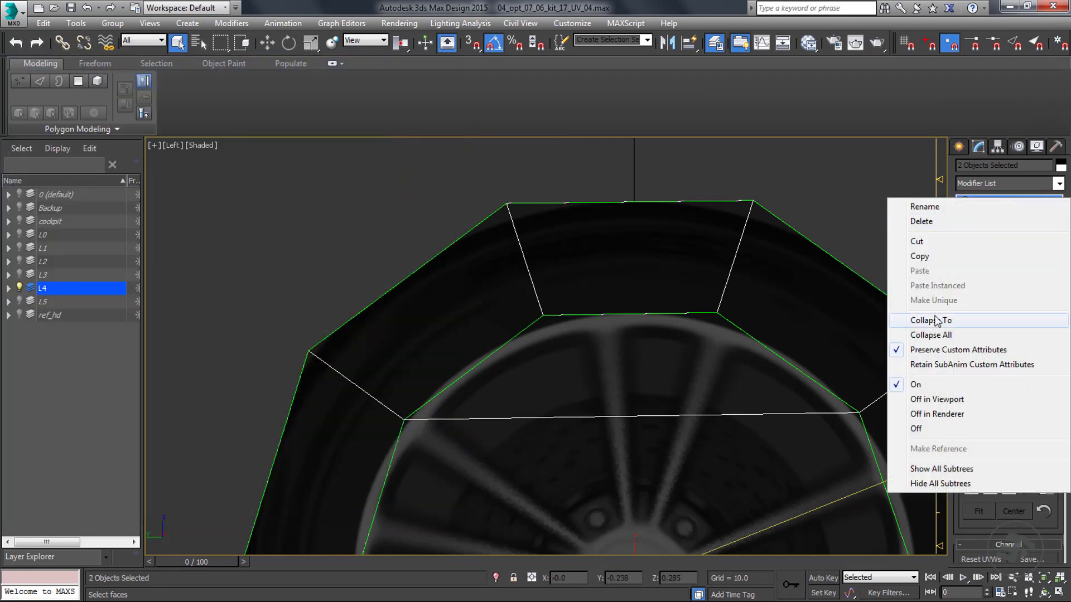
click(935, 319)
click(597, 361)
click(815, 223)
Render the wheel in the Left view to check the texture, and close the rendered frame.
scroll(739, 247, down, 3)
middle_drag(729, 245, 660, 145)
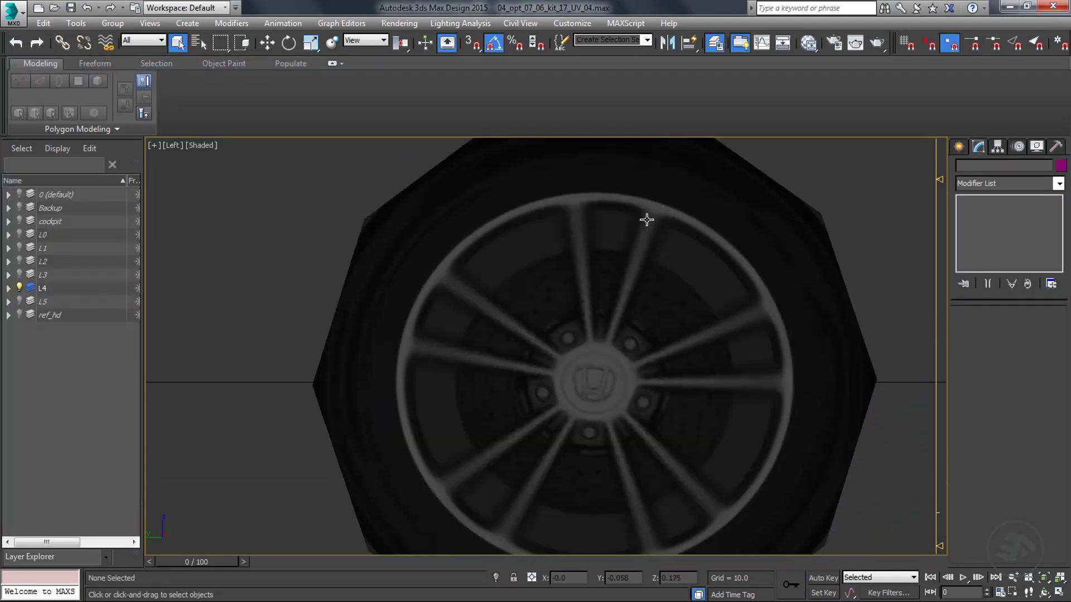
scroll(652, 268, down, 3)
scroll(624, 241, up, 5)
key(shift+q)
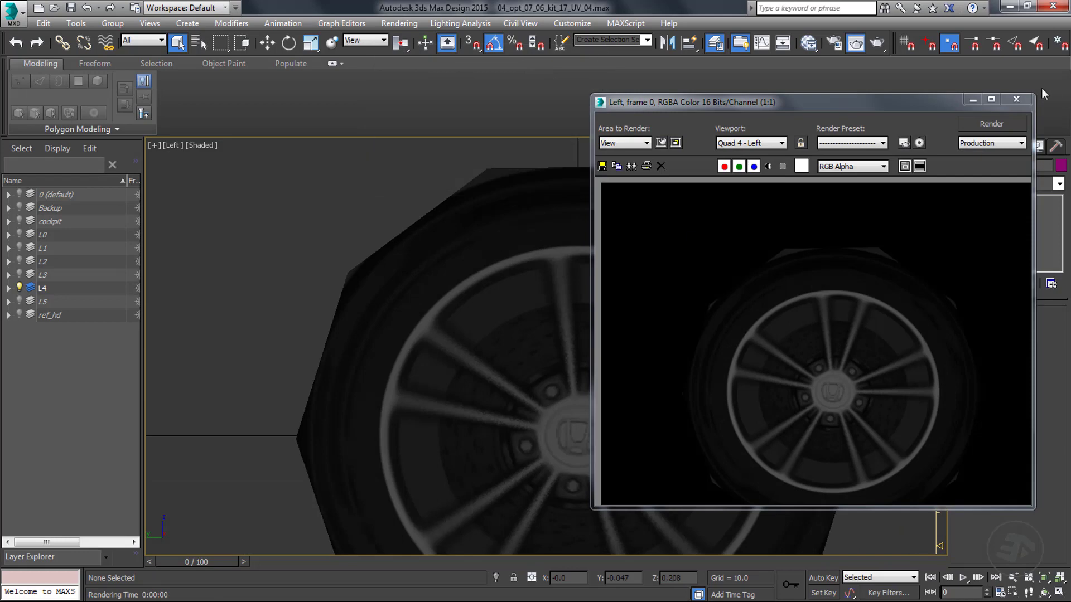
click(1016, 100)
Open the material editor and examine the Map #27 tyre bitmap feeding the hon_civic_01_rim_mesh material.
middle_drag(736, 281, 699, 253)
key(m)
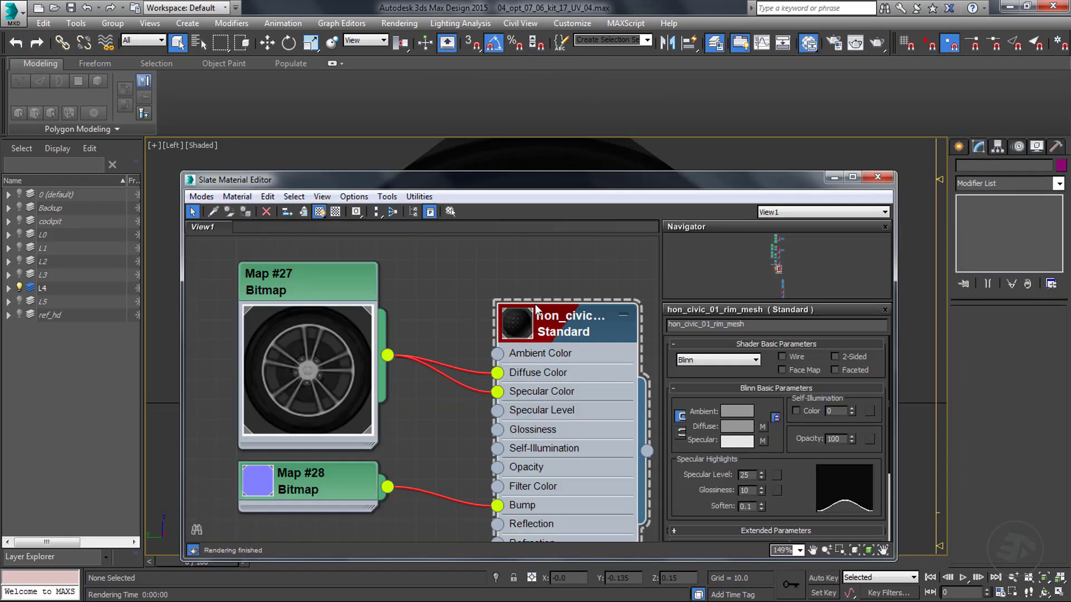
scroll(316, 354, up, 3)
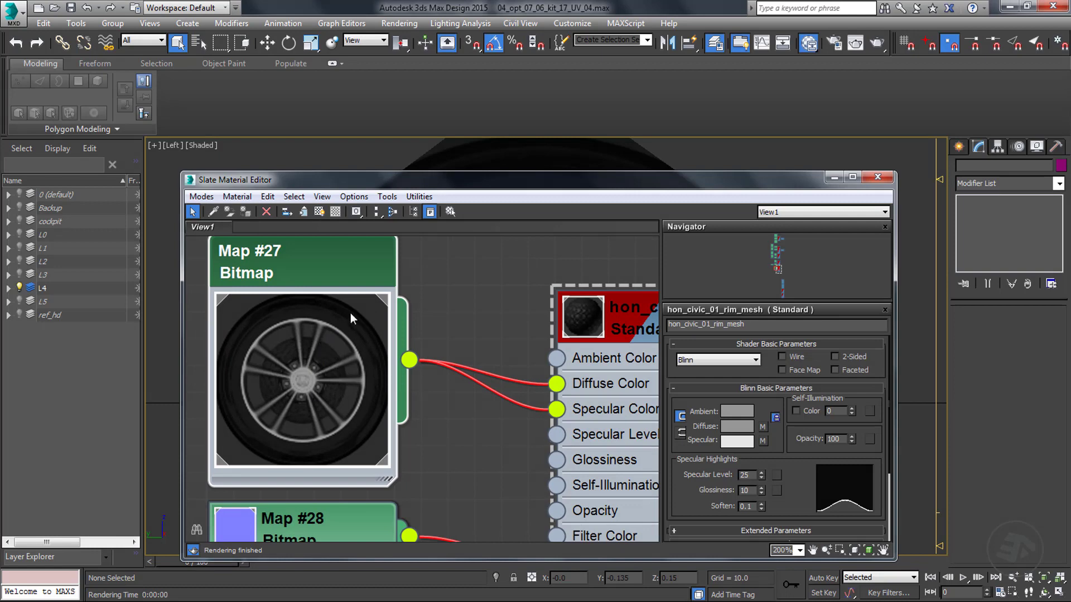
scroll(351, 318, down, 2)
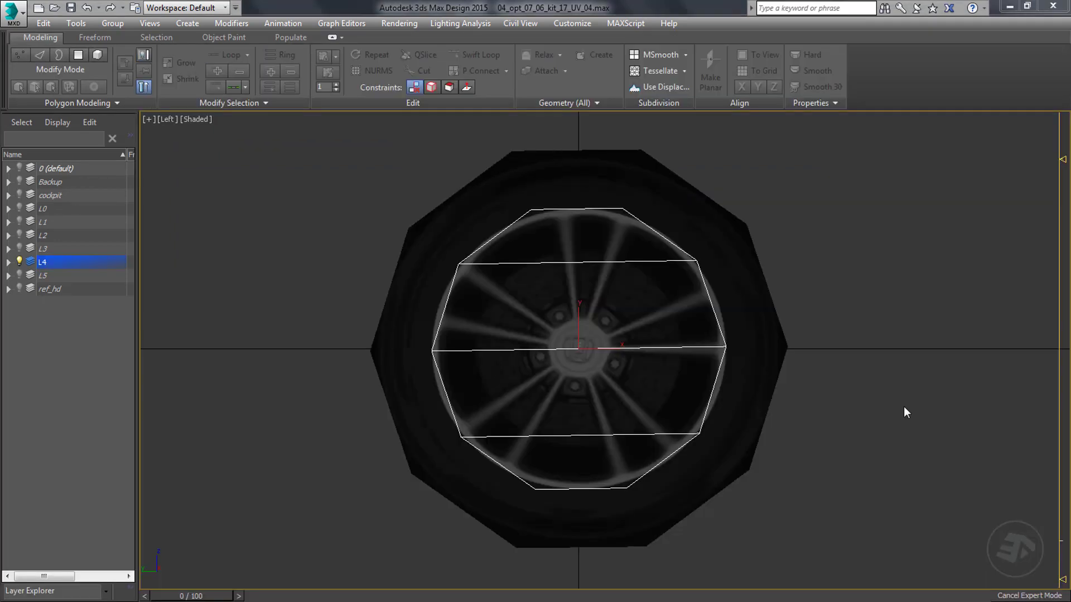
Render the Left view with the wheel framed more closely to inspect the rim and tyre.
middle_drag(887, 440, 887, 443)
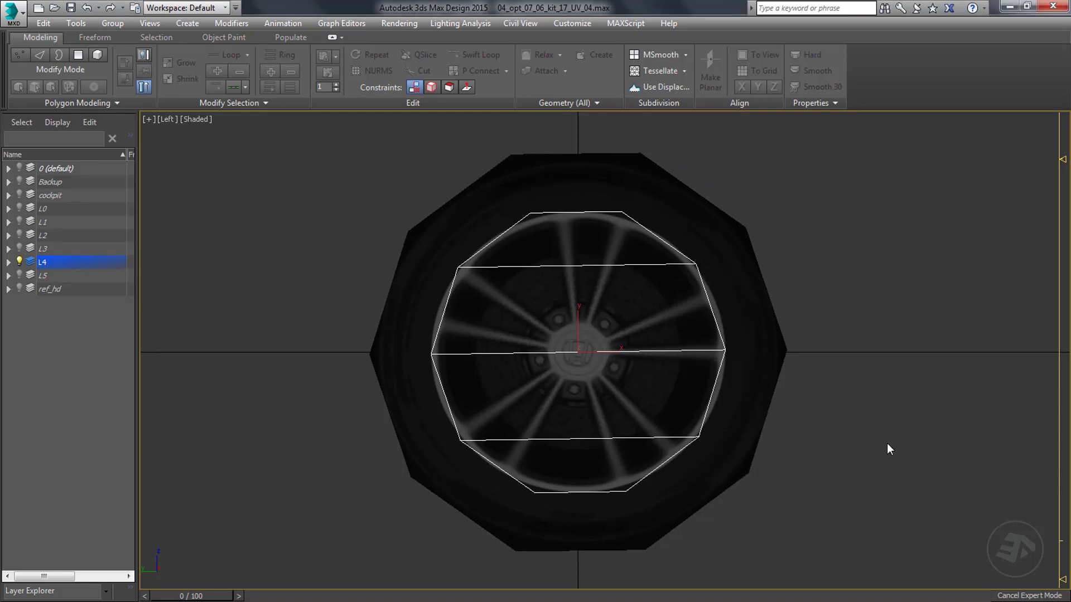
key(shift+q)
scroll(547, 338, up, 3)
scroll(547, 338, down, 1)
key(shift+q)
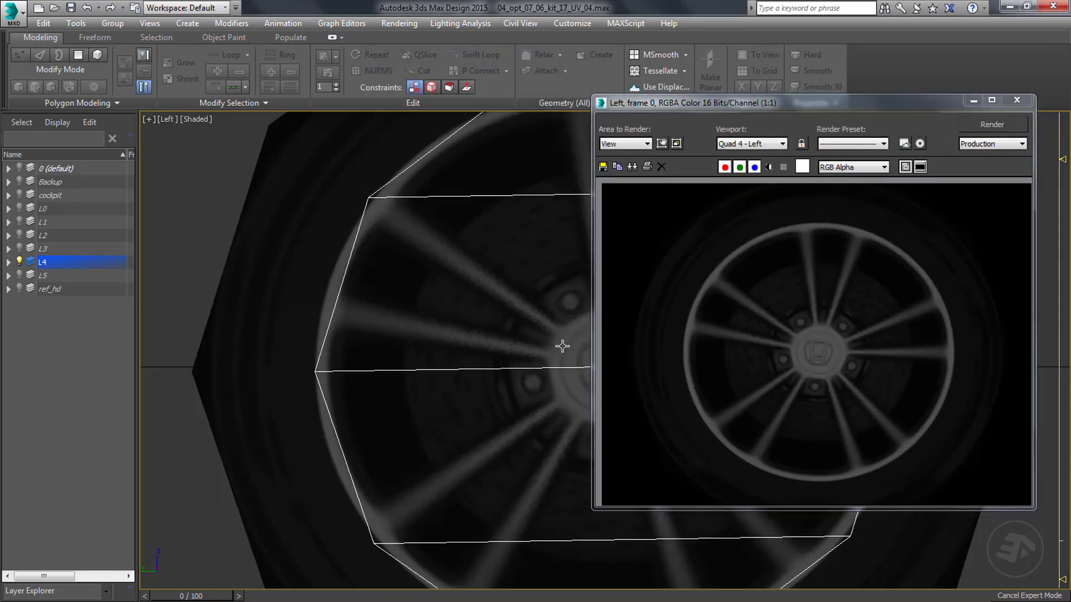
Re-render the wheel at several closer and farther framings to compare the texture, and close the rendered frame.
scroll(513, 262, down, 3)
scroll(470, 191, up, 3)
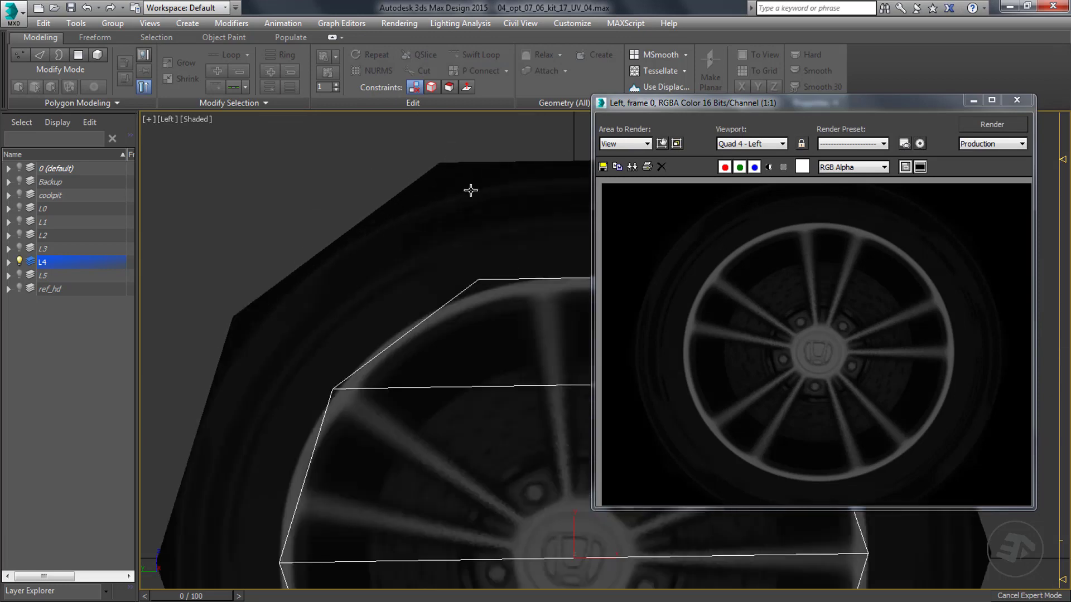
click(962, 128)
middle_drag(444, 345, 436, 227)
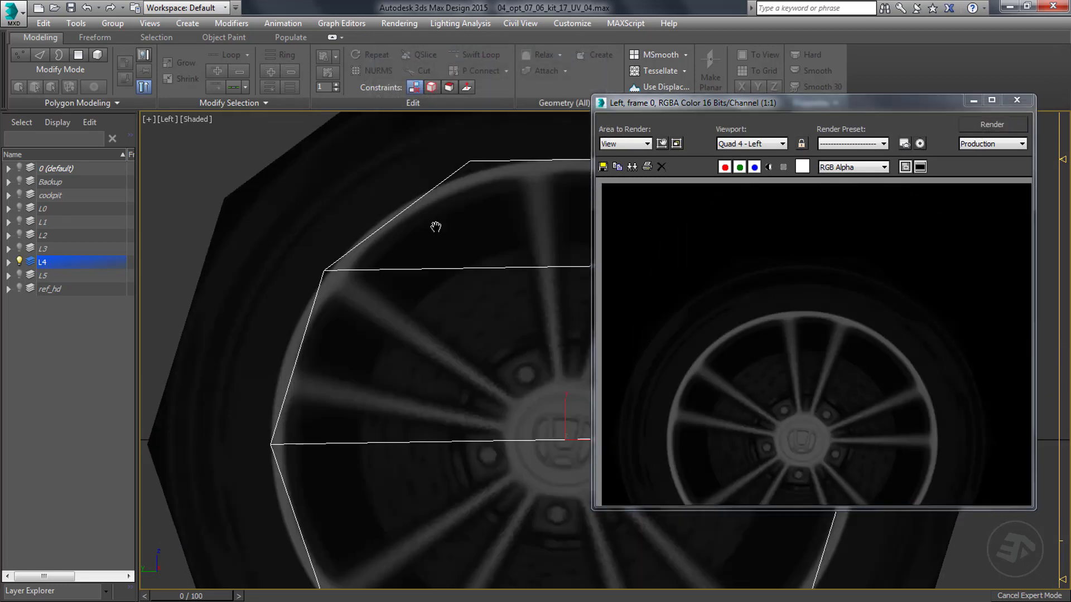
scroll(461, 258, down, 3)
click(982, 126)
scroll(540, 346, up, 2)
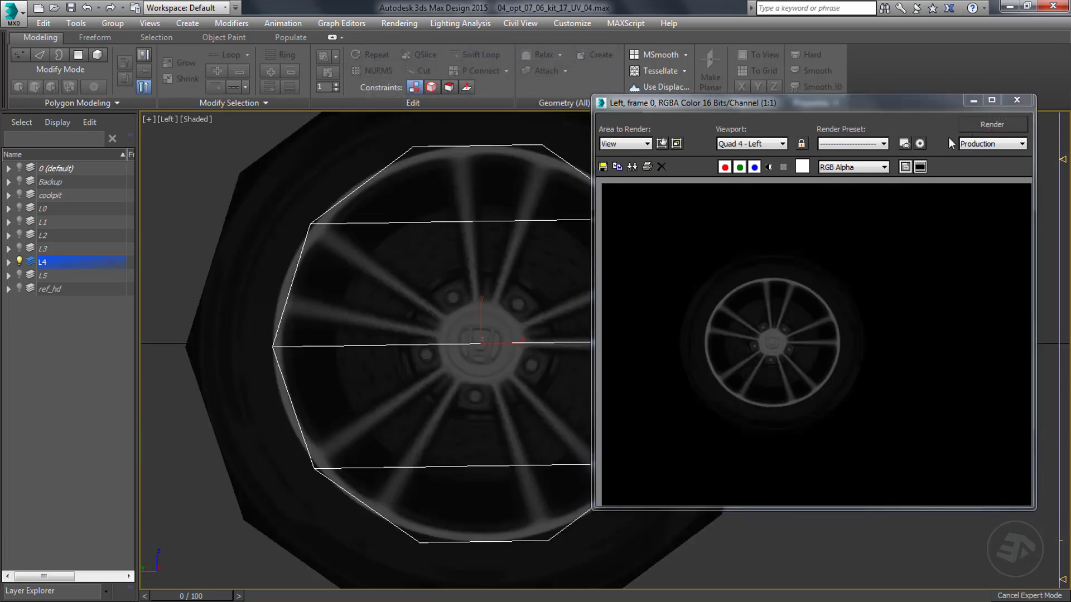
key(shift+q)
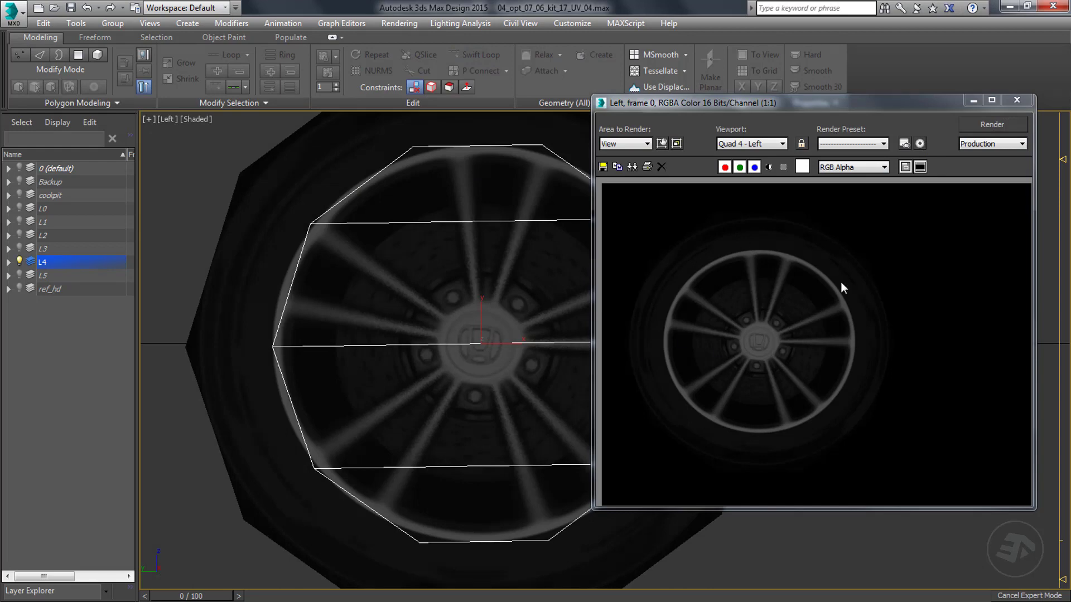
click(1017, 100)
Show the isolated rim in the Perspective view and add an Unwrap UVW modifier to it.
middle_drag(573, 317, 675, 330)
scroll(545, 358, down, 2)
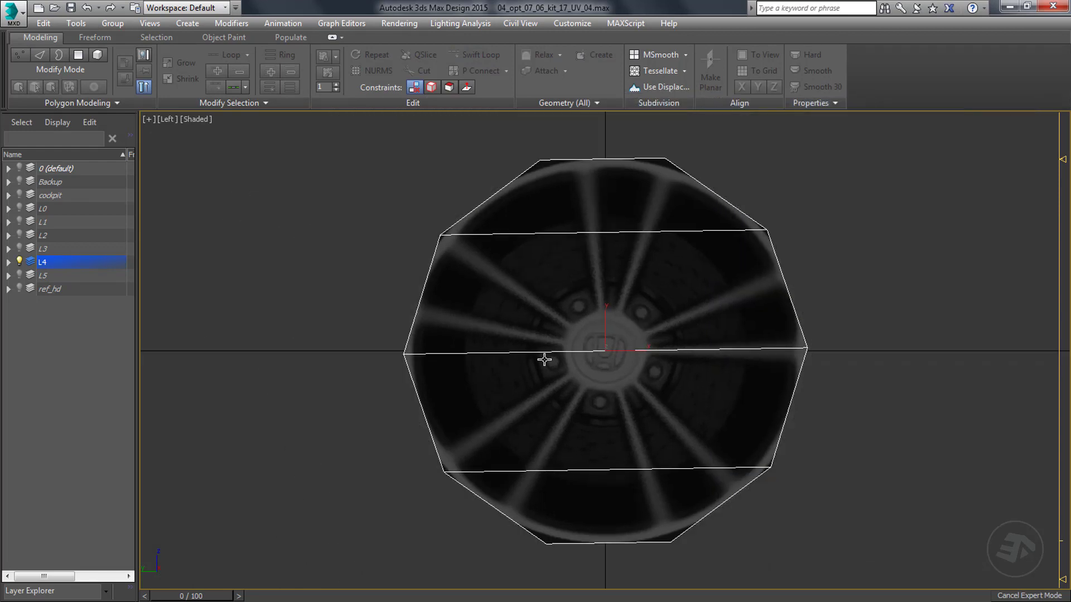
key(p)
alt+middle_drag(578, 376, 630, 343)
scroll(627, 290, down, 2)
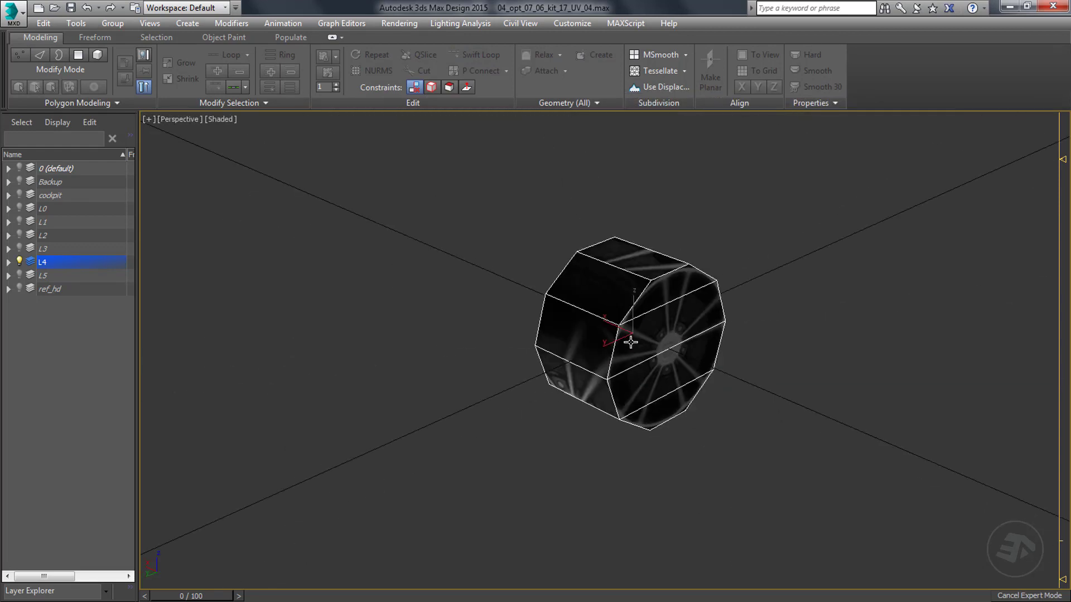
click(144, 55)
click(978, 120)
click(1058, 157)
key(u)
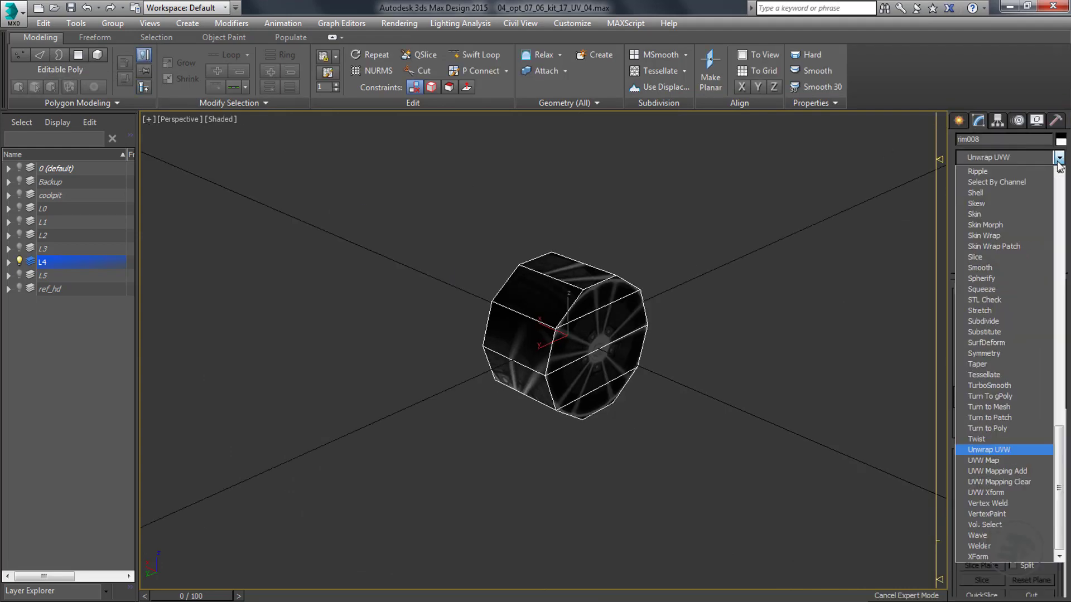
key(Return)
Open the rim's UV editor and display the Map #27 texture as its background.
click(1031, 443)
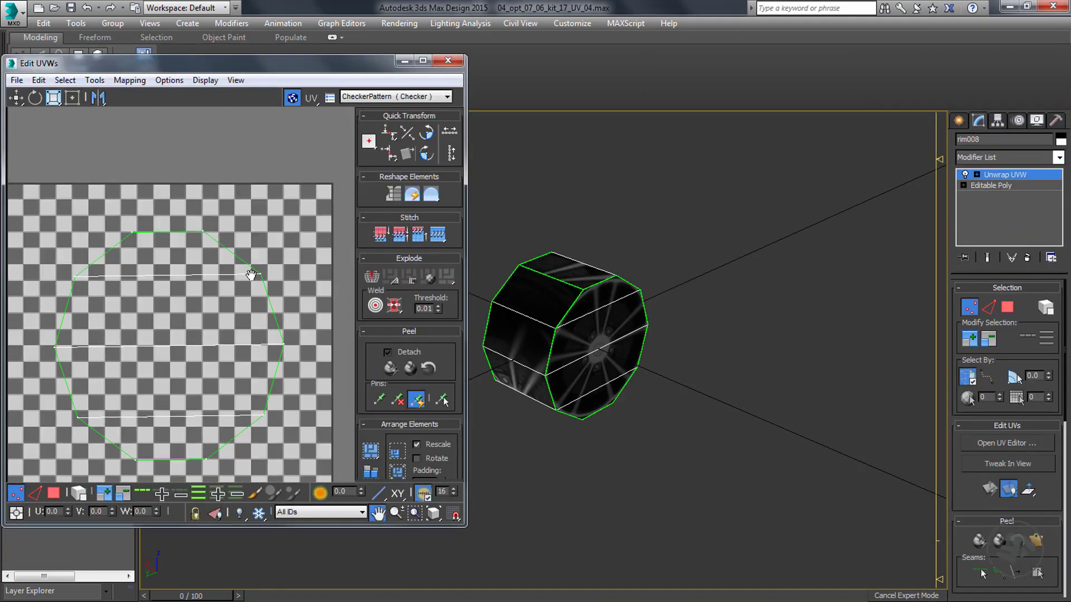
click(413, 96)
click(412, 119)
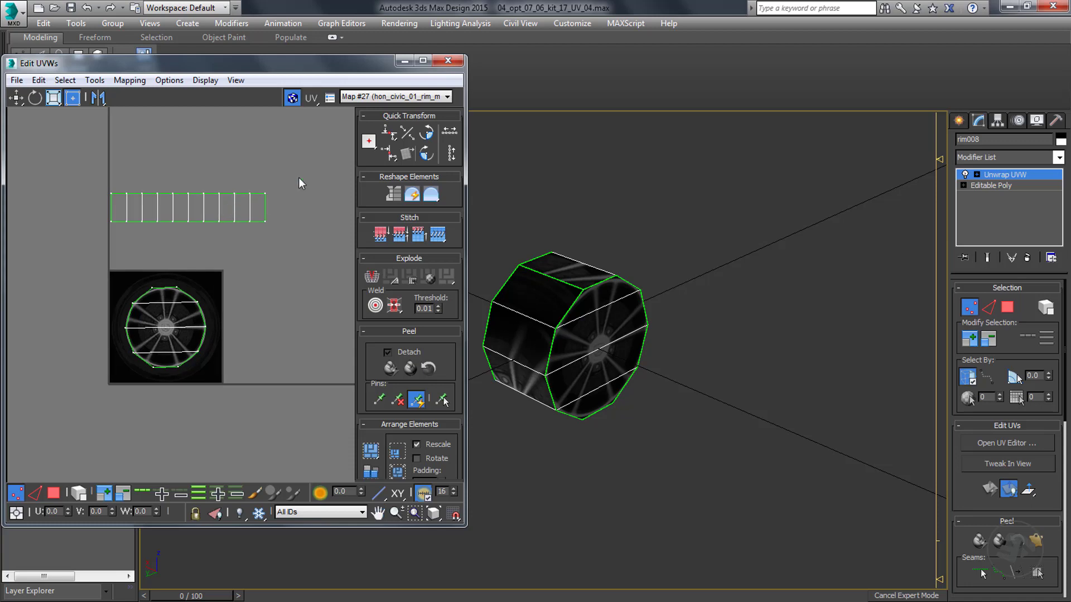
Select the UV strip of the rim's side band, shrink it and move it onto the dark area of the wheel texture.
drag(251, 192, 90, 239)
scroll(150, 198, down, 4)
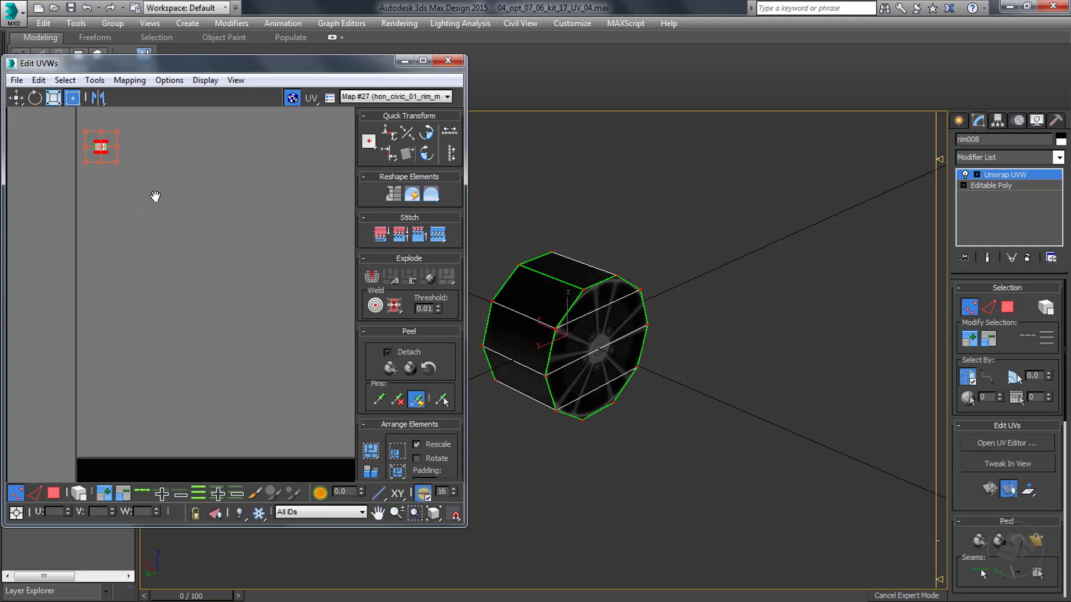
drag(129, 172, 262, 350)
scroll(244, 380, up, 5)
alt+middle_drag(509, 358, 620, 362)
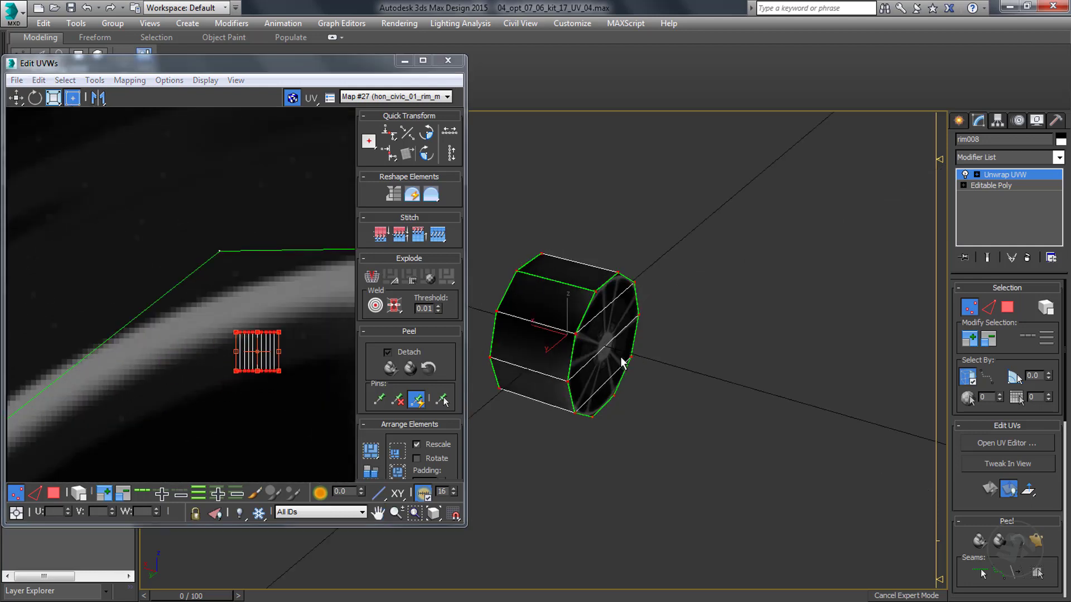
Scale the side band's UV strip down further and position it on the dark area just inside the bright rim ring.
scroll(287, 358, up, 4)
drag(271, 385, 216, 353)
alt+middle_drag(485, 312, 599, 316)
scroll(557, 312, up, 5)
drag(210, 354, 242, 320)
alt+middle_drag(614, 346, 728, 344)
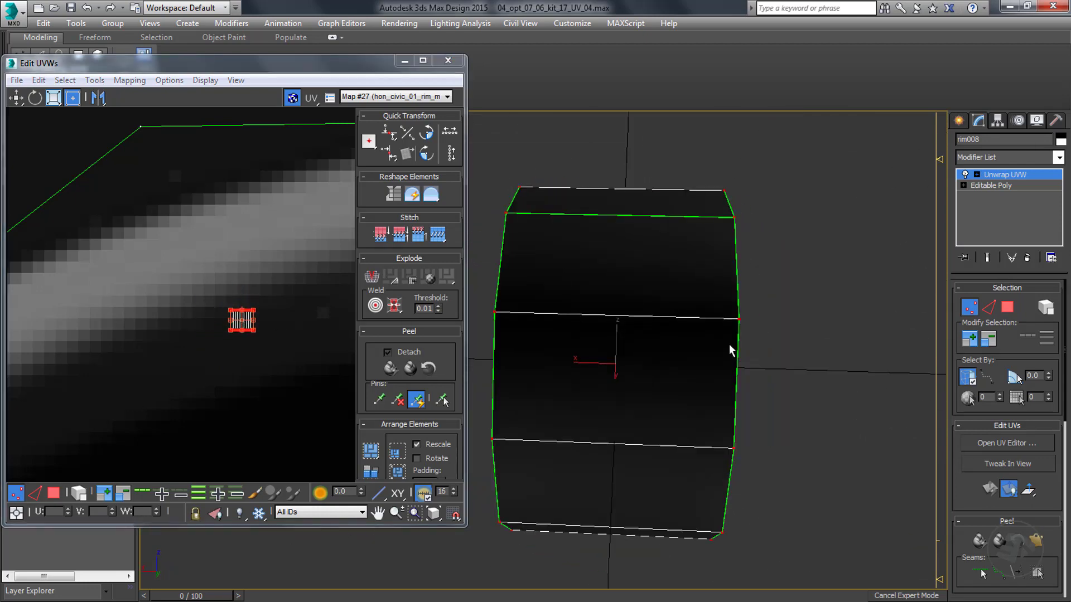
Collapse the rim's Unwrap UVW modifier into the Editable Poly.
right_click(1007, 177)
click(926, 291)
click(621, 359)
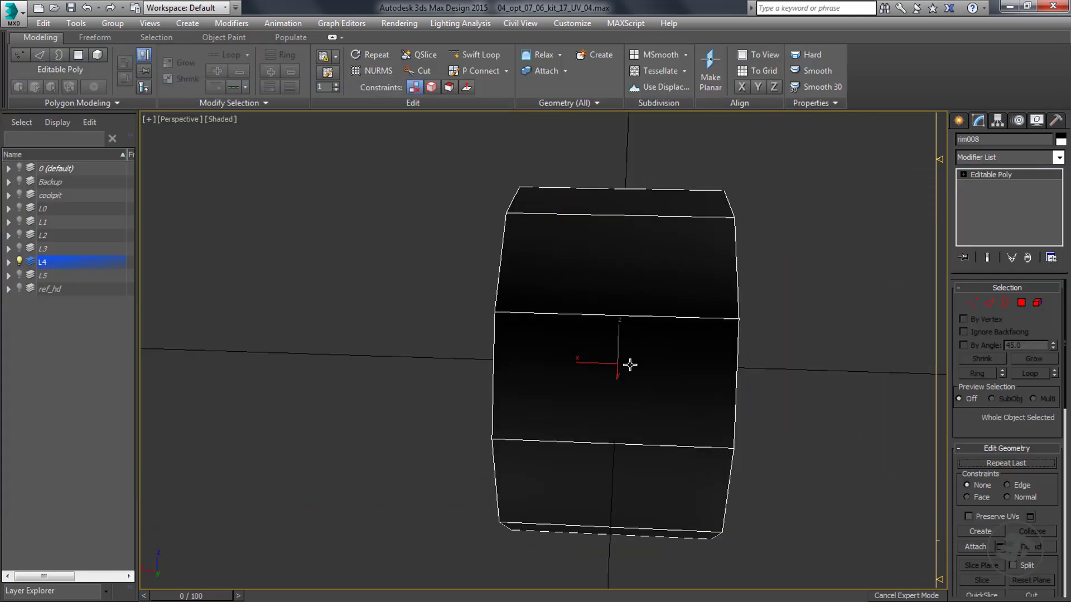
Deselect the rim, render the whole wheel in the Perspective view and close the rendered frame.
alt+middle_drag(654, 378, 533, 371)
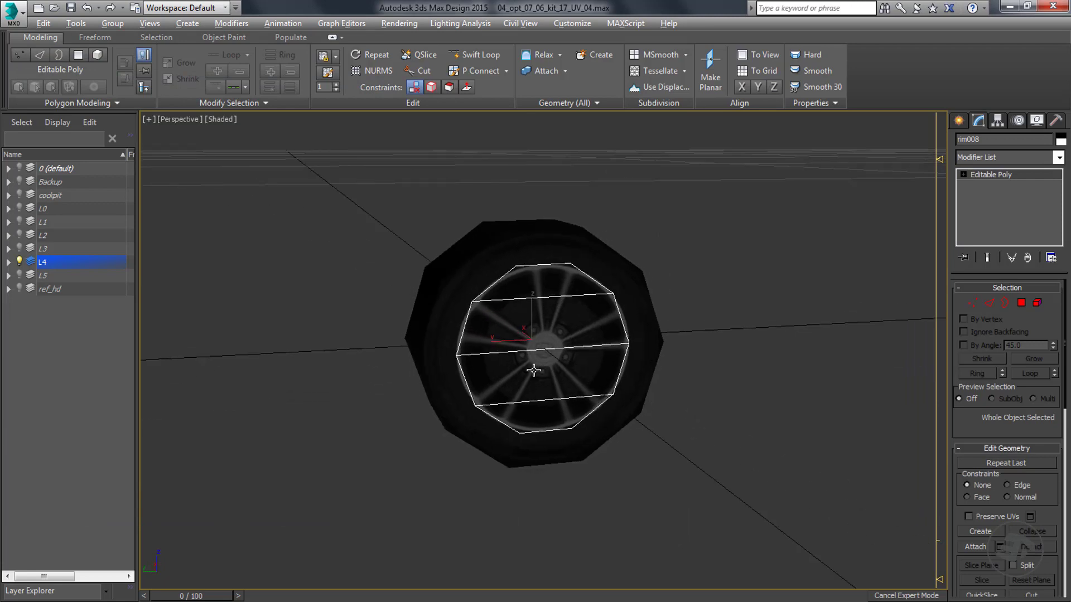
click(701, 355)
key(shift+q)
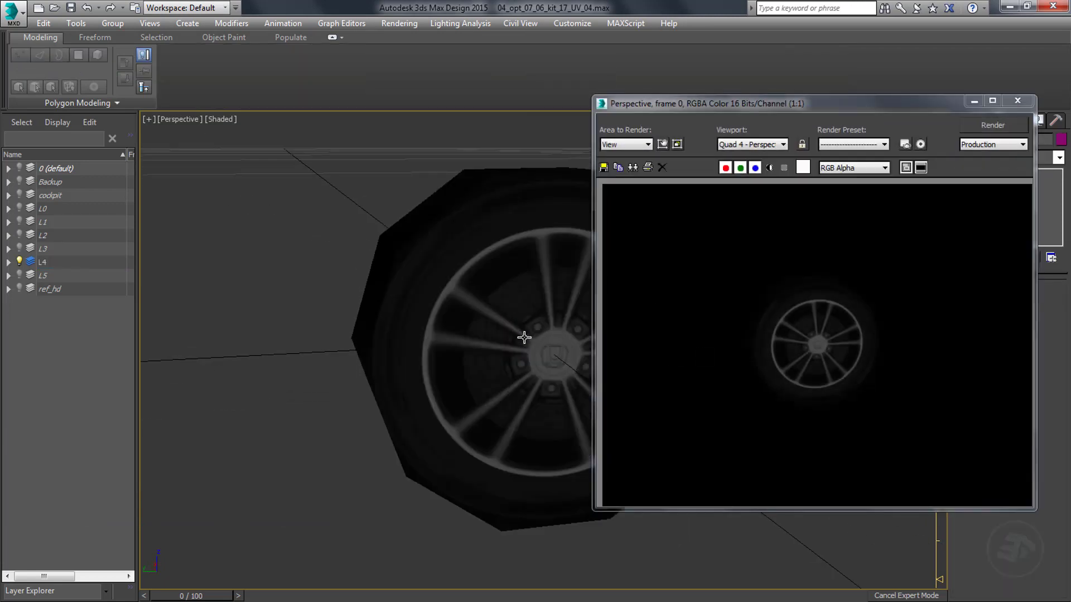
key(Escape)
Hide layer L4, show layer L5, make it the active layer and frame its four wheels.
click(20, 260)
click(19, 274)
click(31, 275)
middle_drag(553, 404, 485, 377)
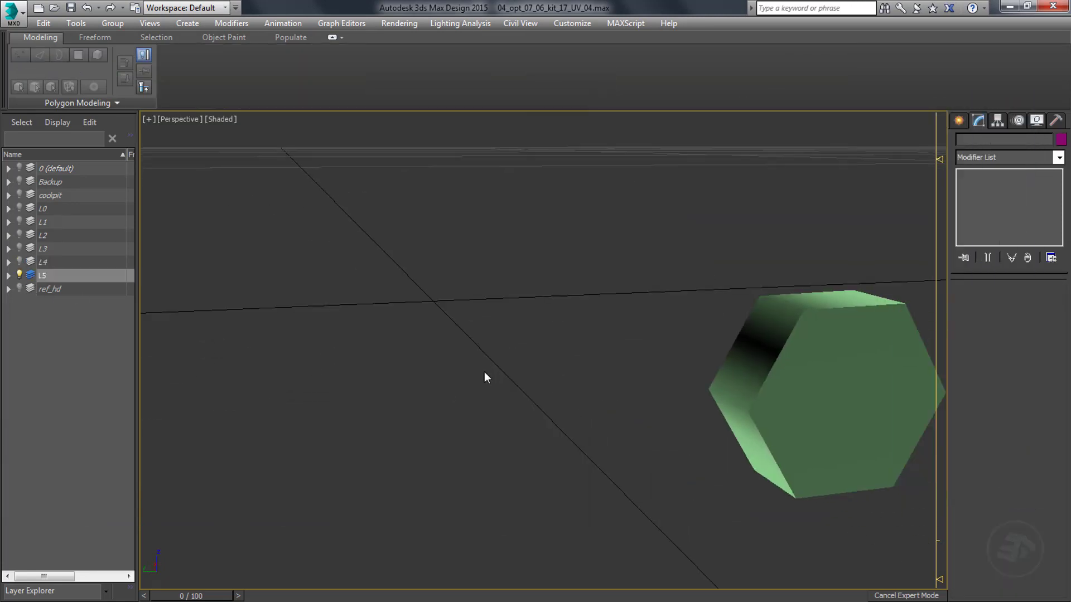
scroll(485, 377, down, 5)
alt+middle_drag(578, 373, 554, 410)
middle_drag(480, 440, 479, 410)
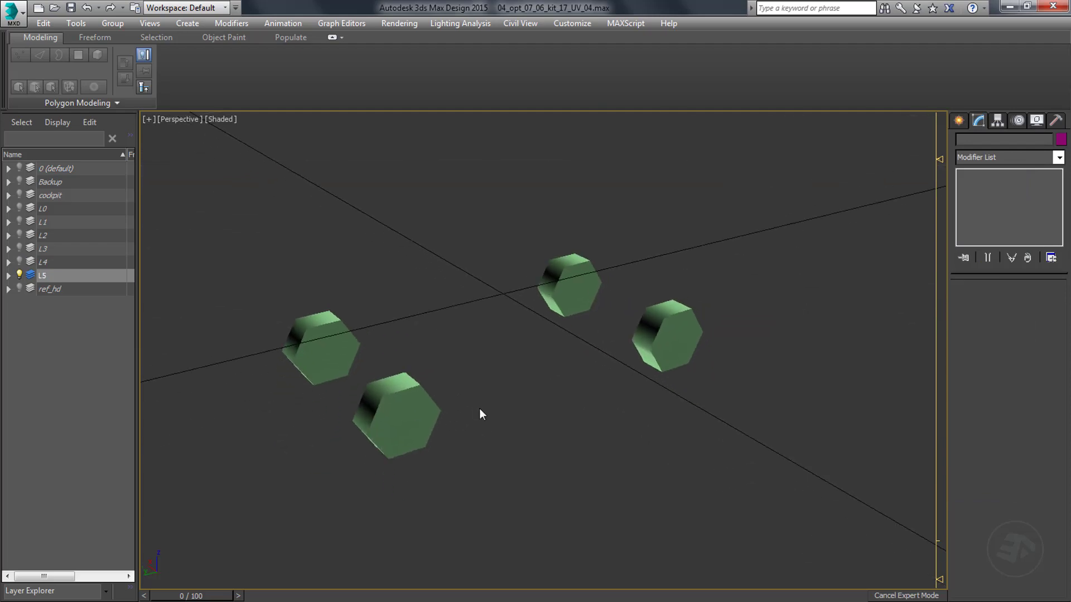
Select all four L5 wheels, assign the hon_civic_01_rim_mesh material to them and minimise the material editor.
key(ctrl+a)
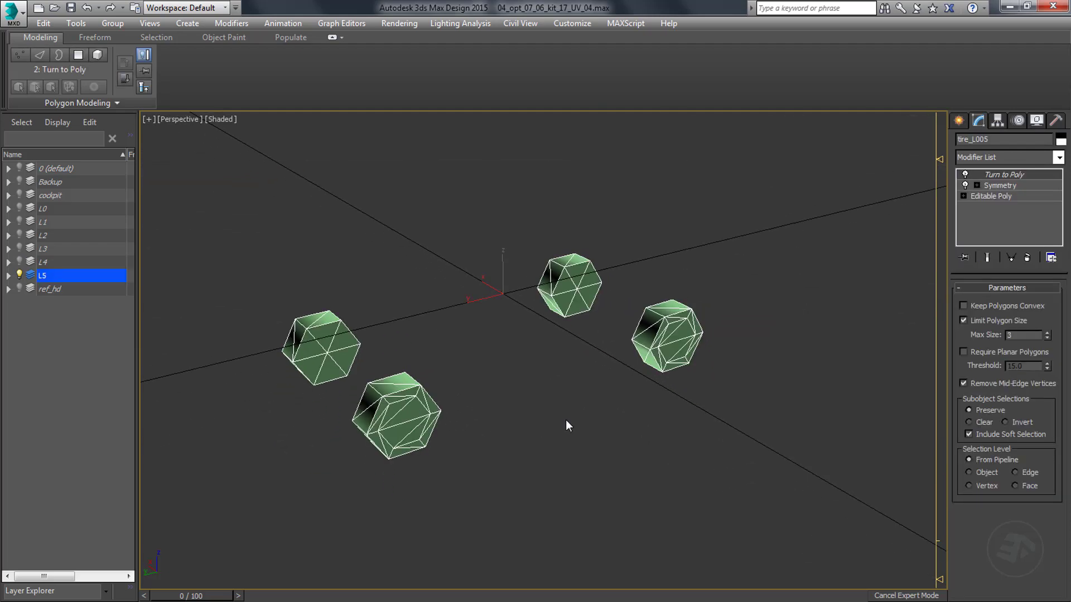
key(m)
drag(512, 193, 866, 290)
double_click(957, 419)
click(598, 307)
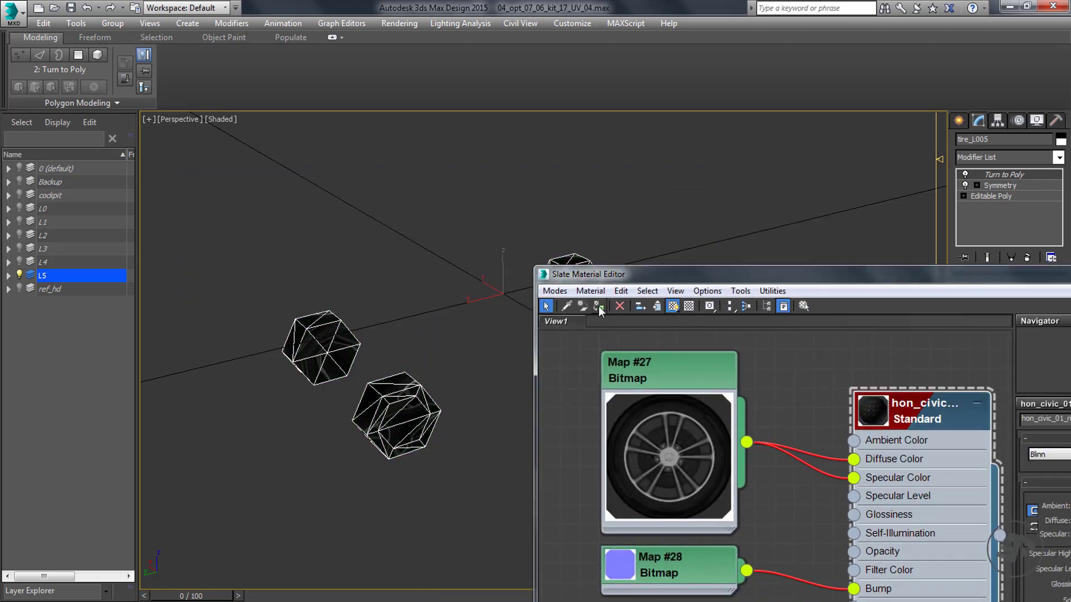
drag(1034, 283, 732, 281)
click(881, 273)
scroll(714, 329, up, 6)
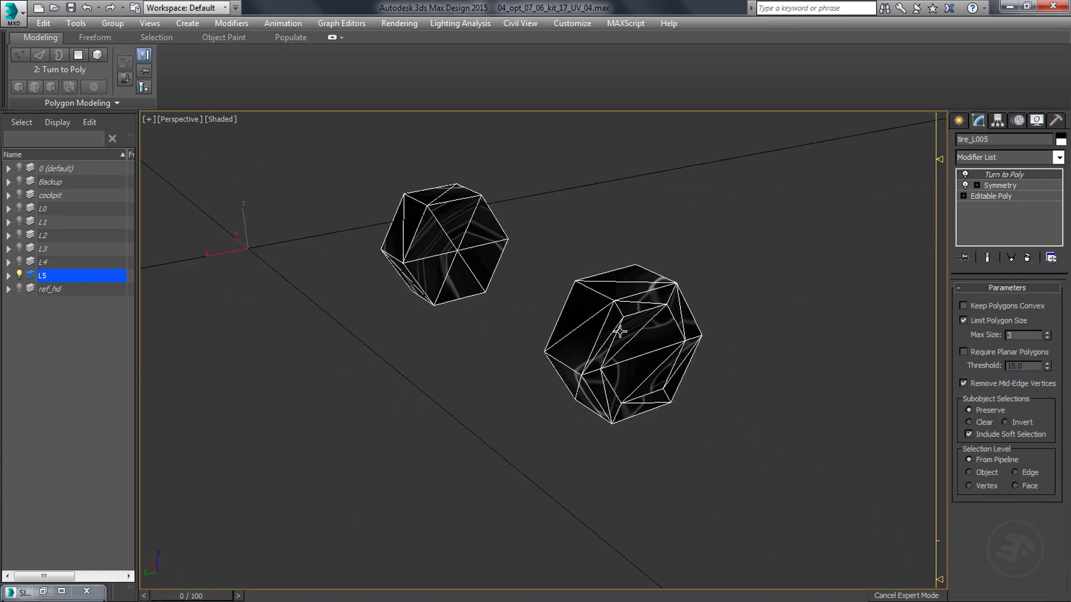
Add an Unwrap UVW modifier to the selected L5 wheels and switch to polygon selection.
middle_drag(621, 332, 768, 315)
click(1058, 158)
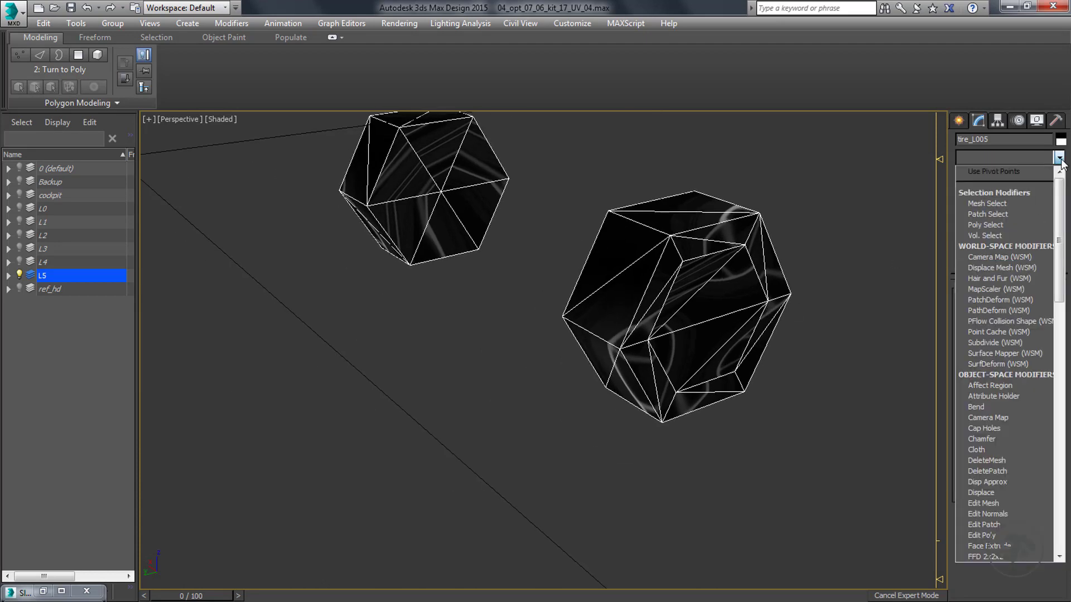
key(u)
key(Return)
click(1011, 314)
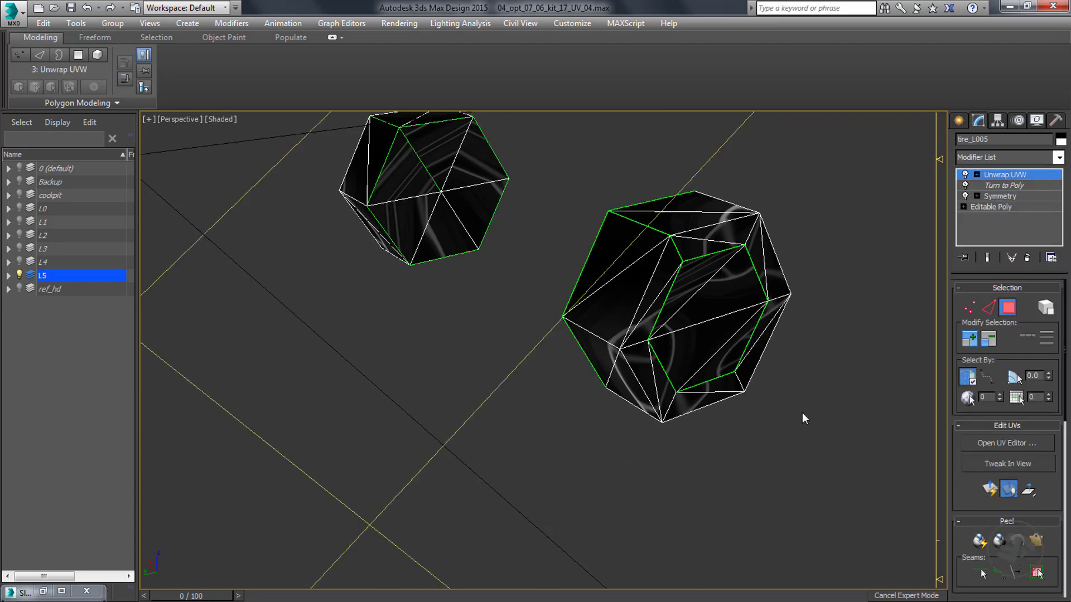
Select all polygons of one wheel, shade the selected faces and open the UV editor.
scroll(741, 372, down, 7)
alt+middle_drag(741, 372, 734, 414)
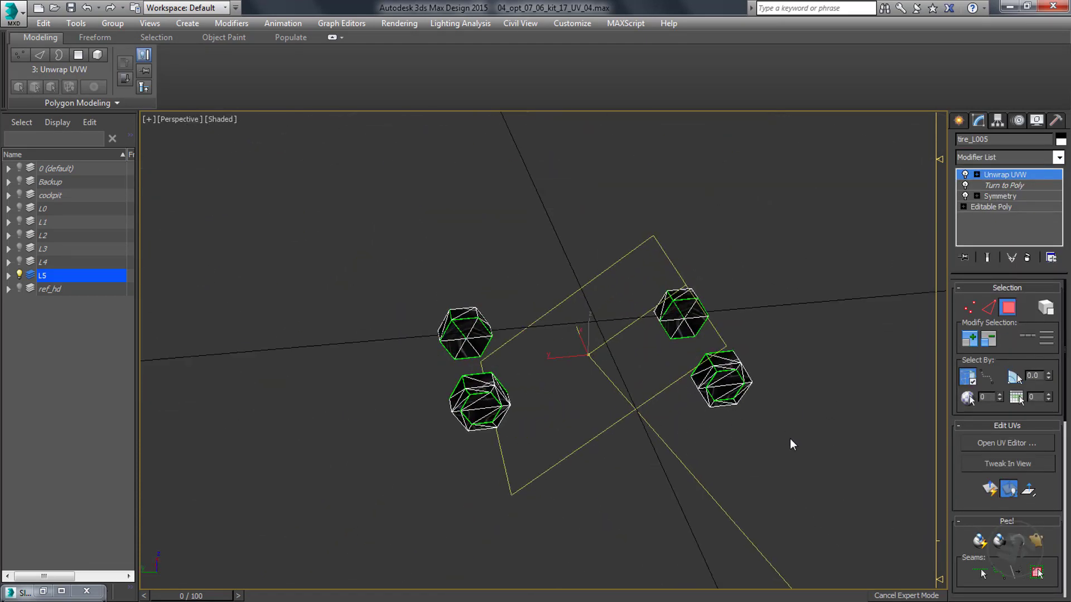
drag(777, 440, 673, 346)
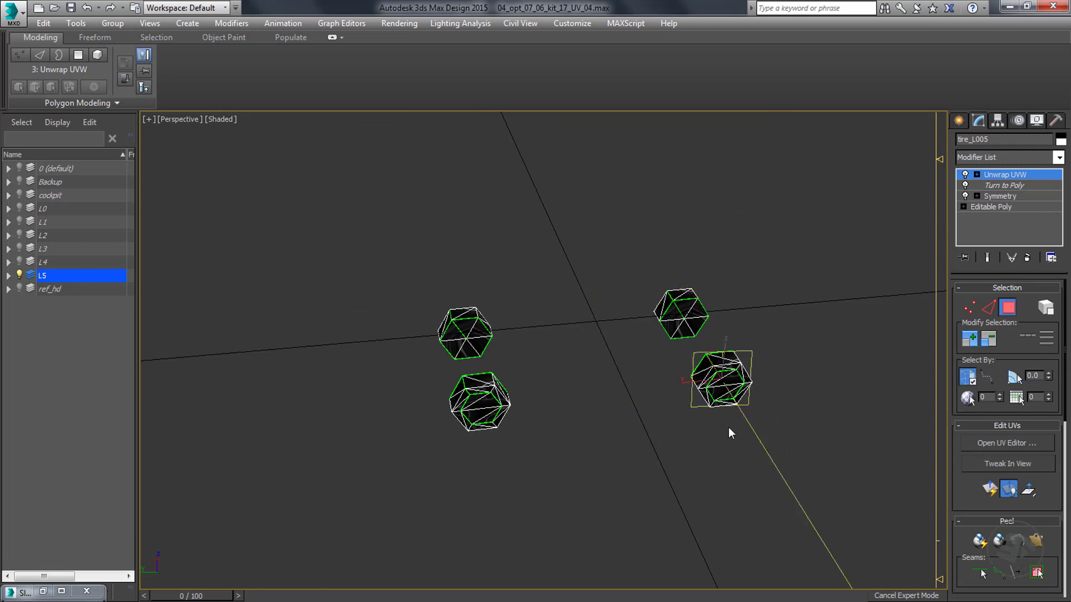
scroll(761, 380, up, 5)
key(F2)
click(998, 444)
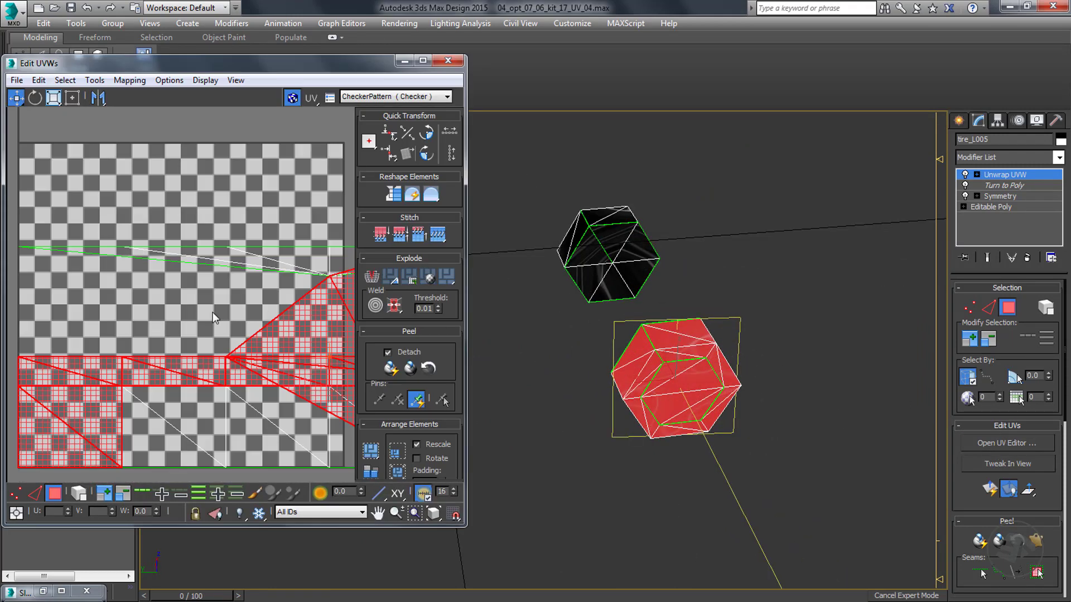
Select all polygons of the four wheels and apply a planar projection aligned to the X axis.
scroll(238, 239, down, 5)
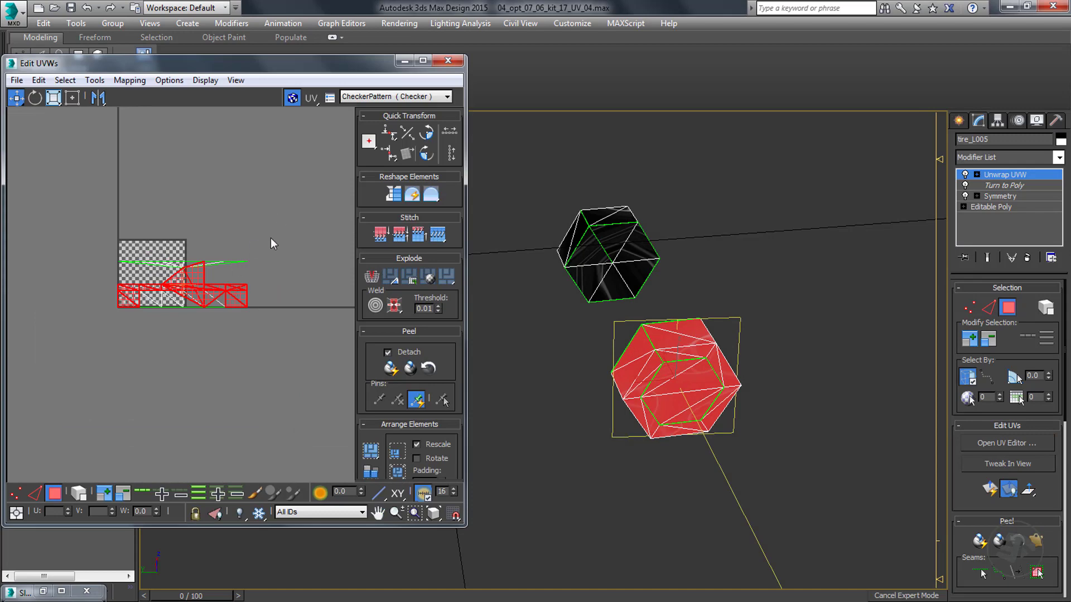
key(ctrl+a)
middle_drag(679, 357, 804, 352)
scroll(804, 352, down, 4)
drag(965, 502, 961, 308)
click(981, 464)
click(970, 497)
scroll(182, 269, up, 5)
middle_drag(133, 279, 62, 288)
click(981, 464)
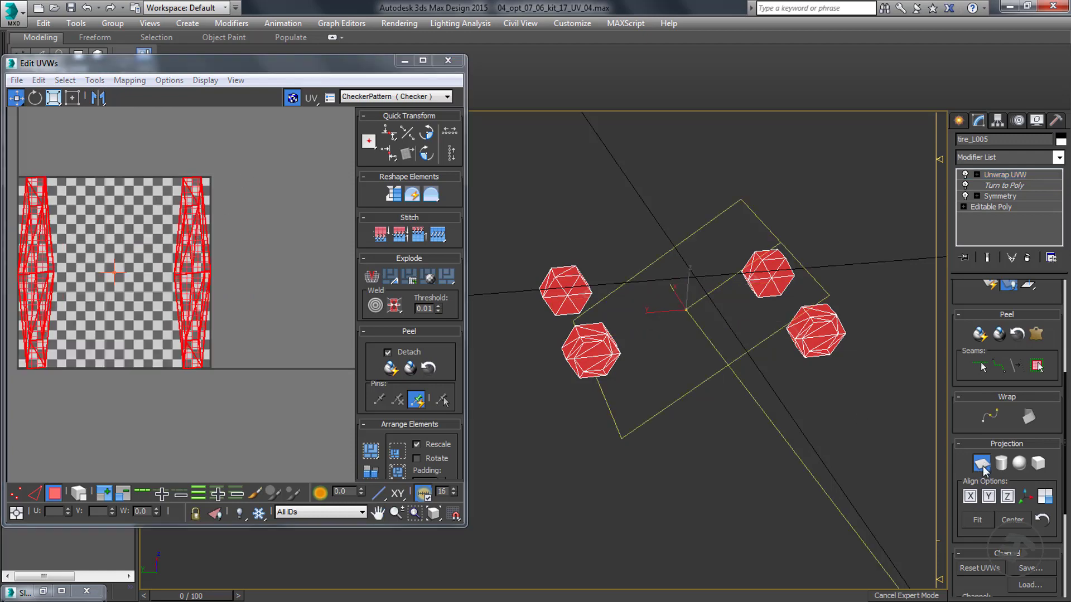
Select the UV cluster of the two wheels on one side of the car and planar-map that pair separately.
drag(267, 154, 159, 396)
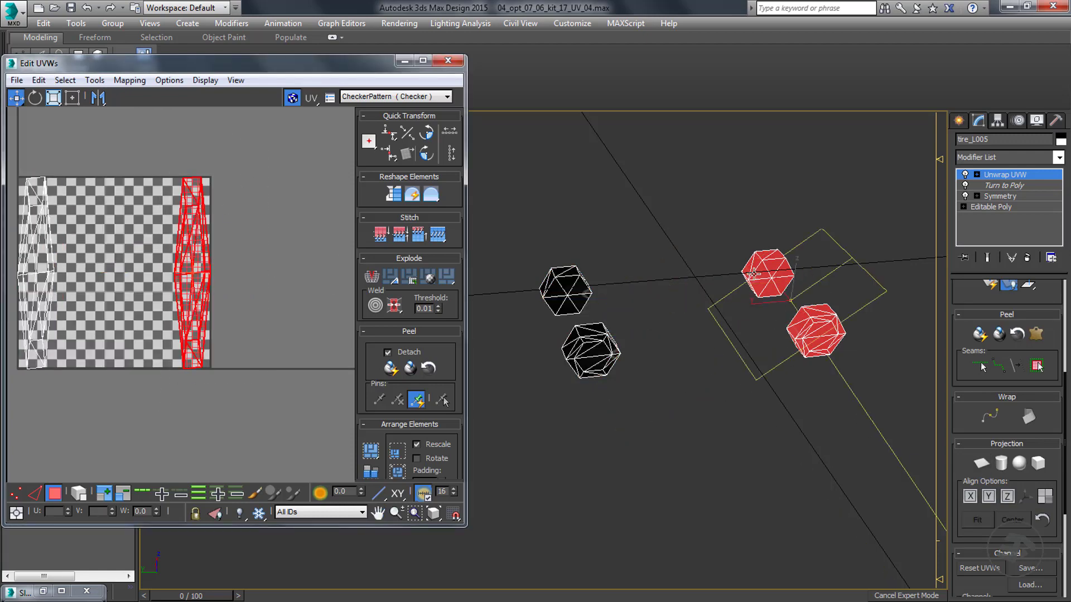
click(982, 463)
middle_drag(178, 287, 253, 273)
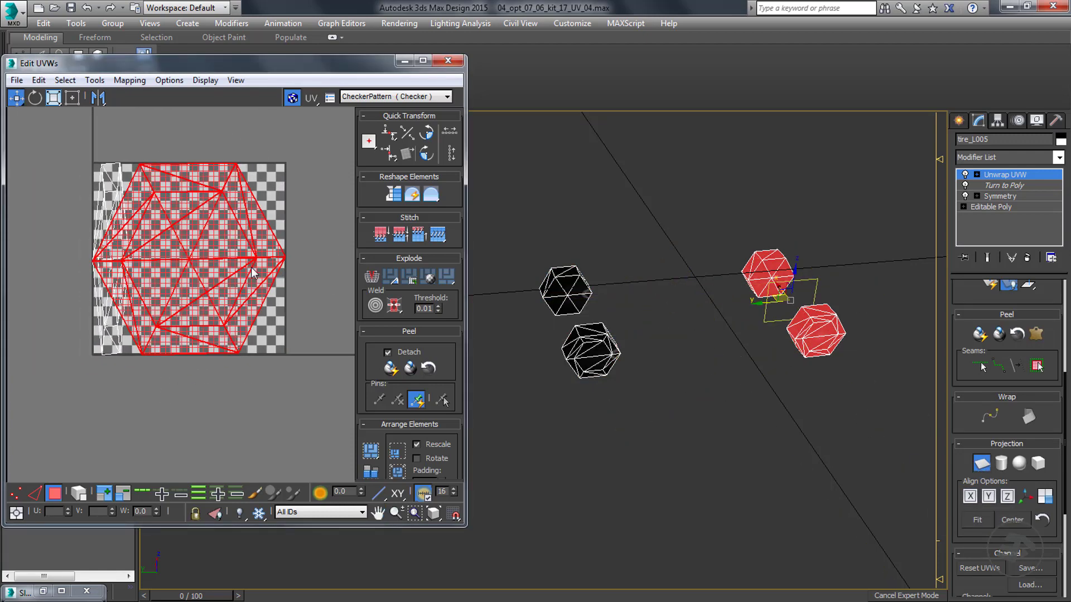
Invert the selection, display the hon_civic_01_rim_mesh map behind the UVs and planar-map the other wheel pair along X.
key(ctrl+i)
click(341, 96)
click(368, 115)
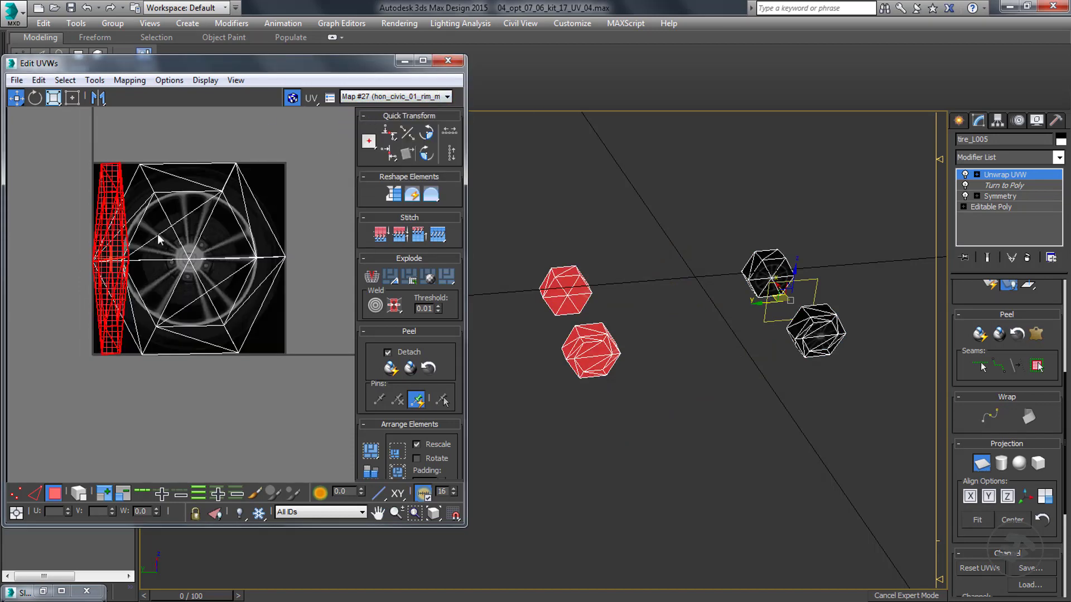
click(968, 498)
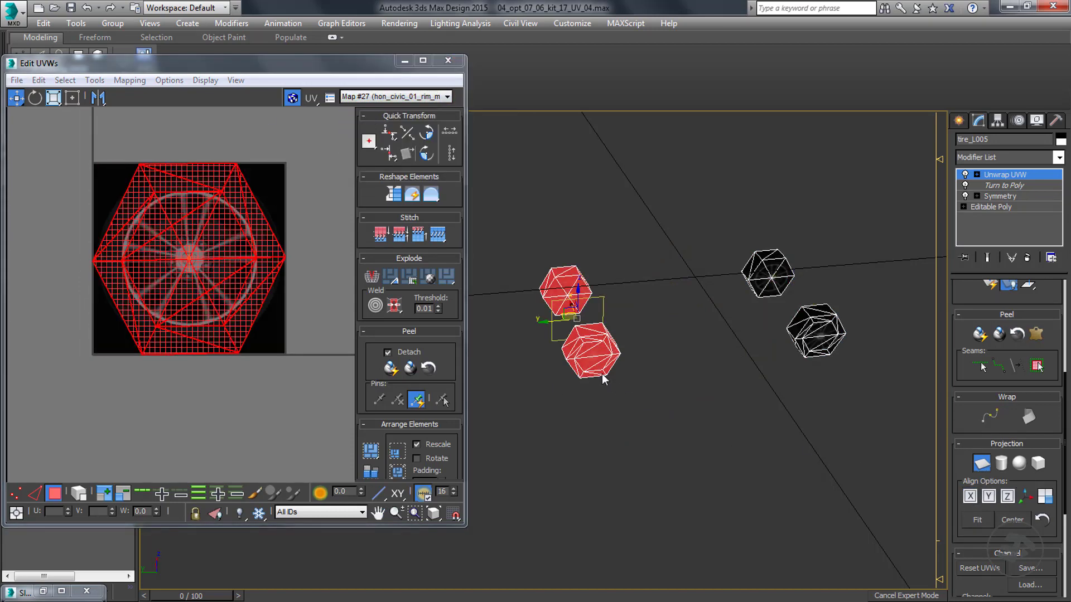
Examine the rim texture on one wheel up close in the viewport and in a test render.
middle_drag(602, 375, 612, 393)
scroll(612, 393, up, 6)
key(F2)
mouse_move(652, 430)
middle_down()
mouse_move(703, 434)
mouse_move(698, 423)
middle_up()
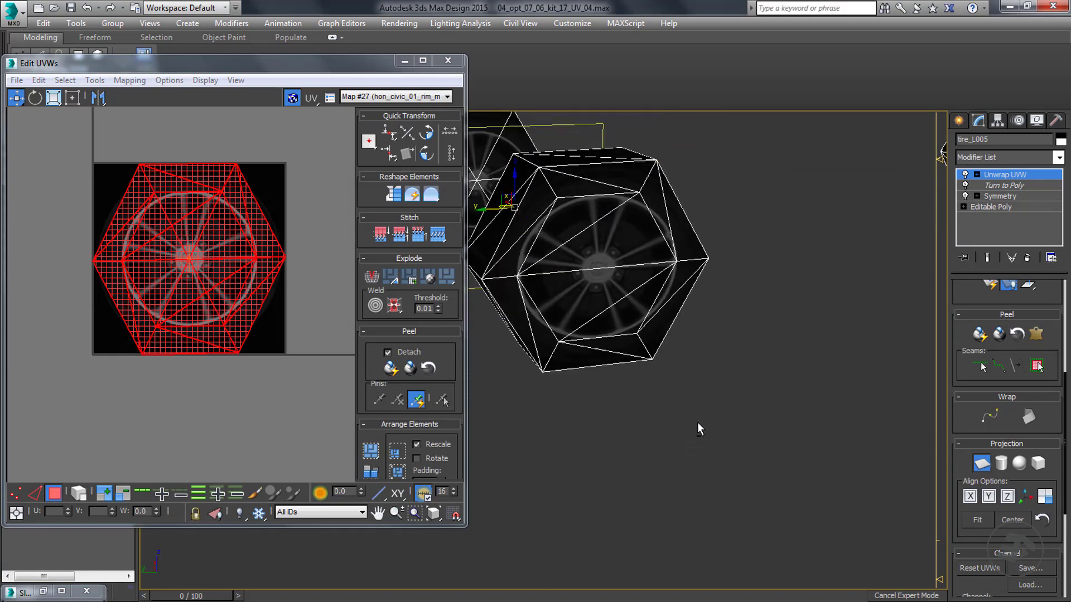
key(z)
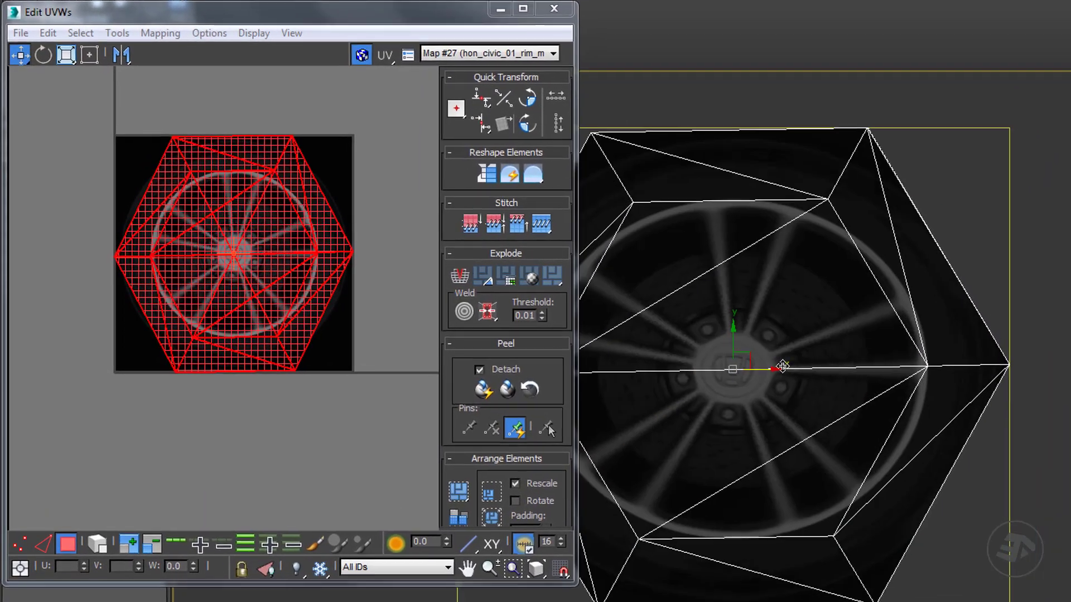
scroll(793, 371, down, 3)
middle_drag(794, 373, 856, 372)
key(shift+q)
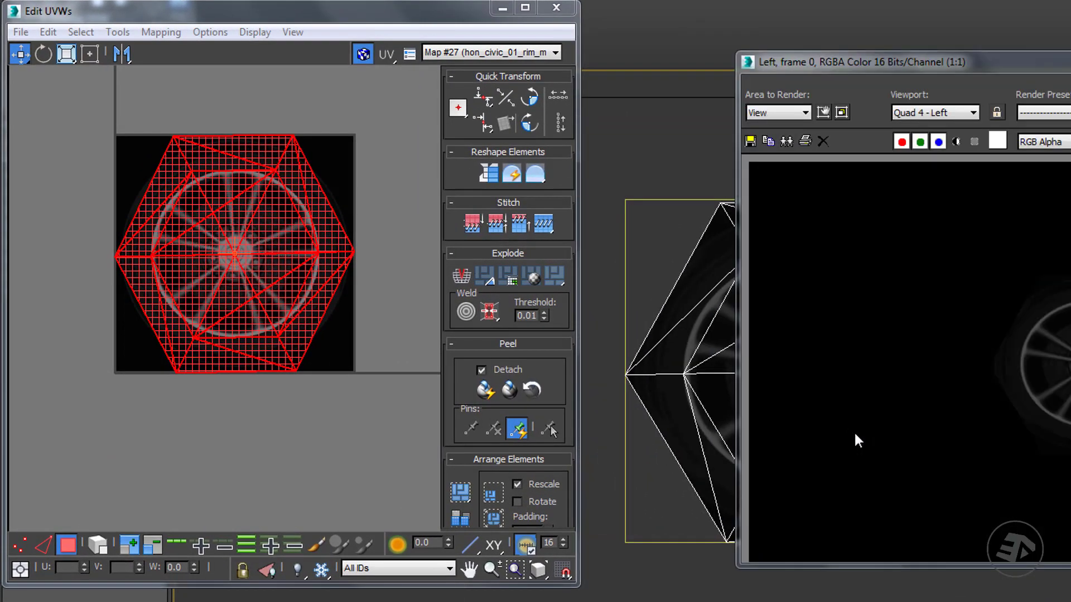
key(alt+F4)
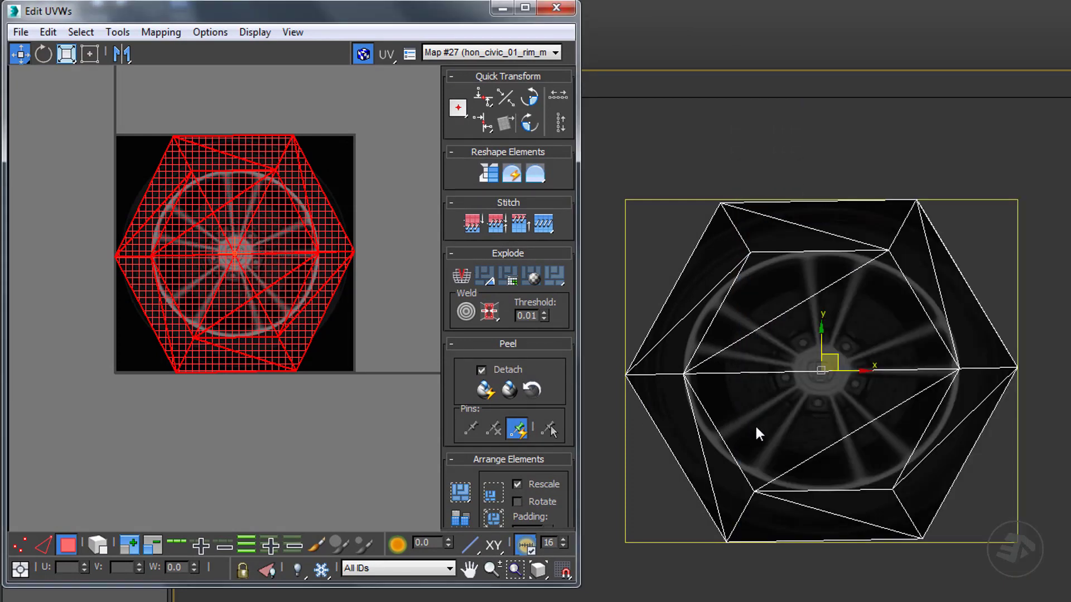
middle_drag(779, 431, 818, 440)
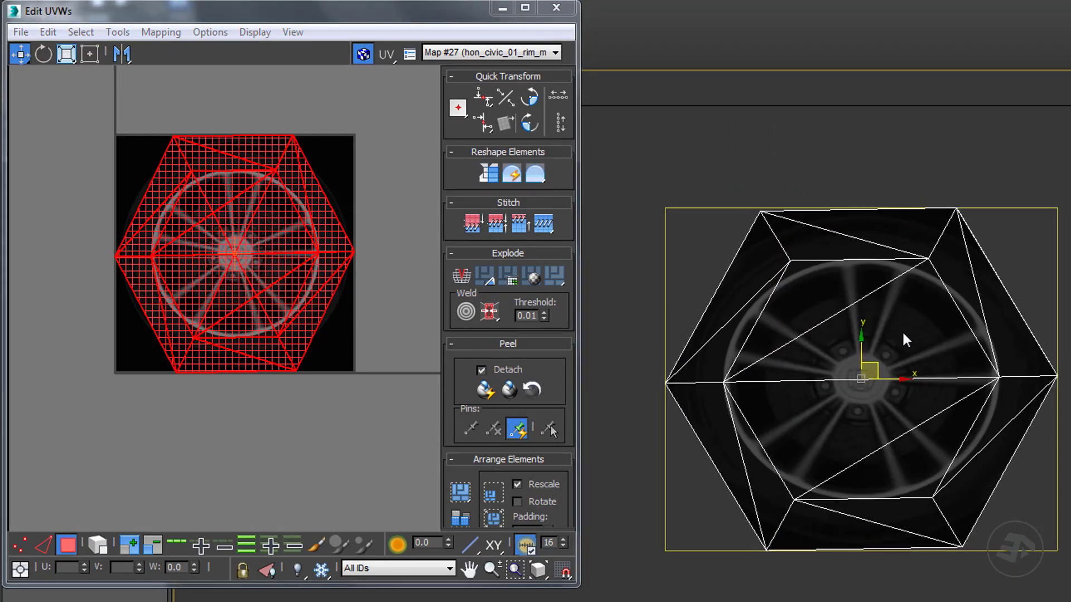
Try to reduce the height of the selected wheel pair's UVs with a vertical scale and check the texture on the wheels.
scroll(367, 281, down, 3)
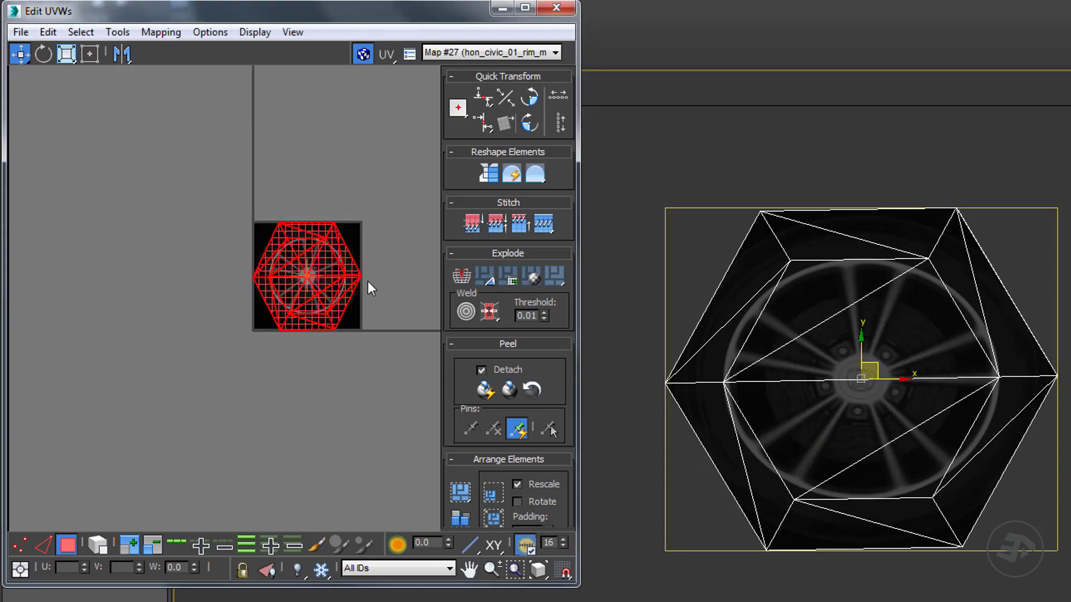
scroll(337, 253, up, 6)
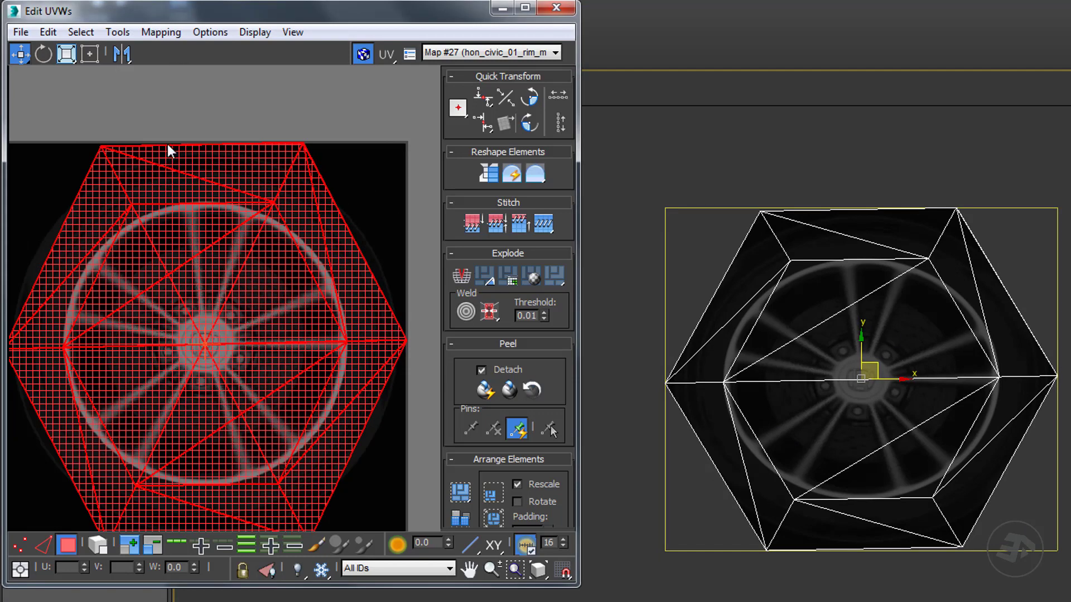
drag(67, 55, 75, 101)
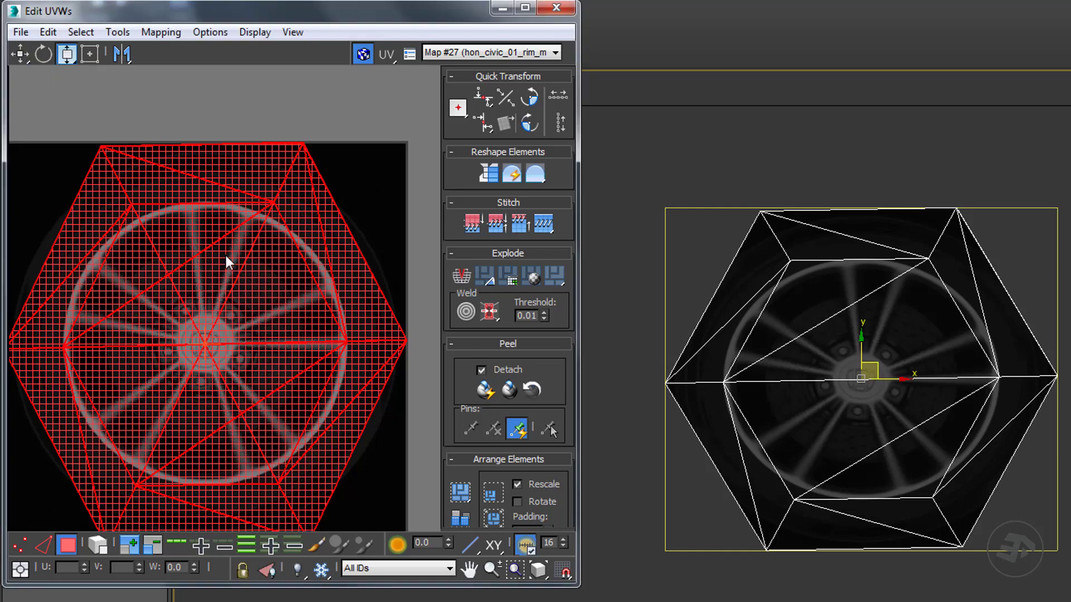
drag(196, 234, 189, 284)
scroll(843, 274, up, 5)
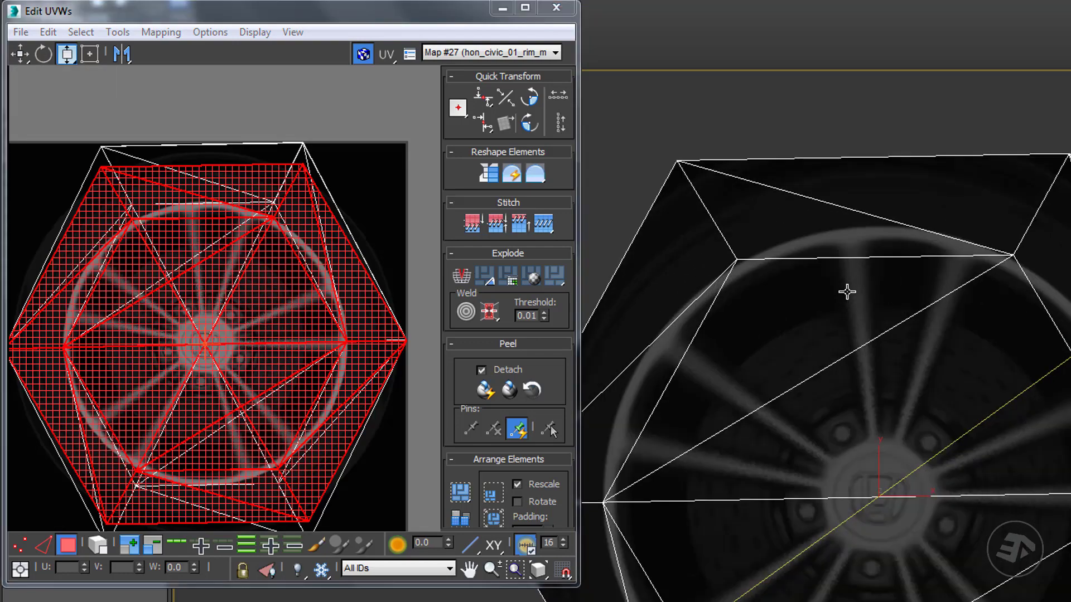
scroll(846, 291, down, 5)
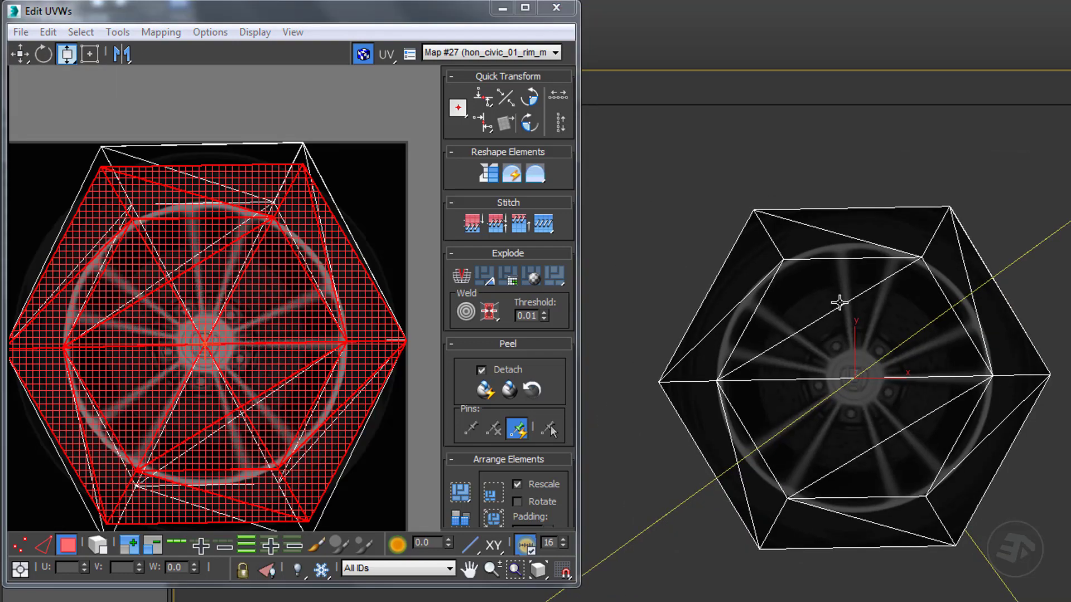
scroll(914, 307, down, 5)
key(p)
scroll(848, 351, down, 3)
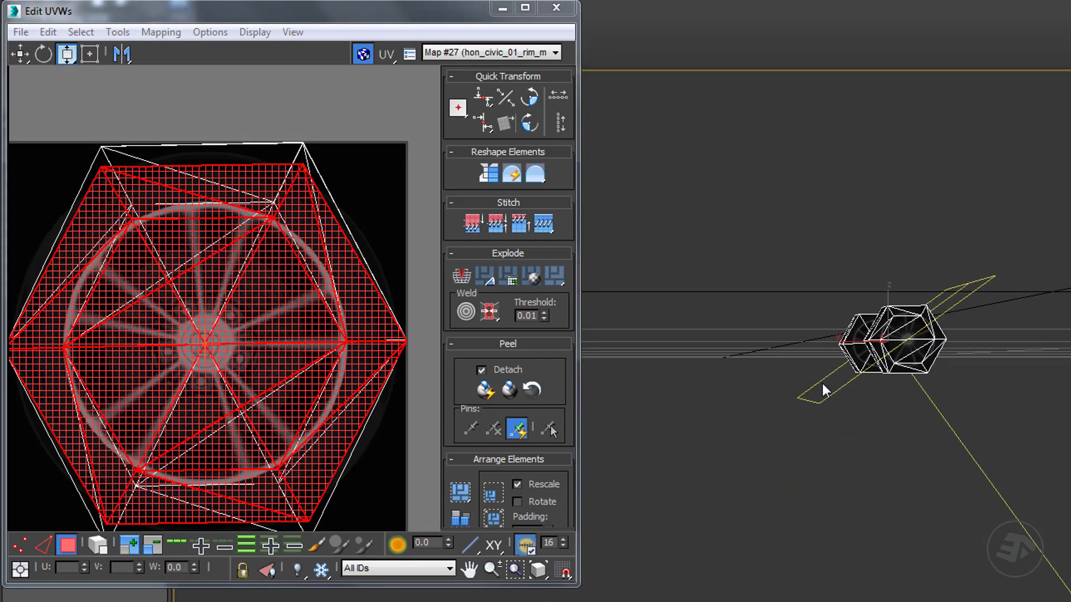
alt+middle_drag(822, 383, 881, 408)
scroll(879, 404, up, 10)
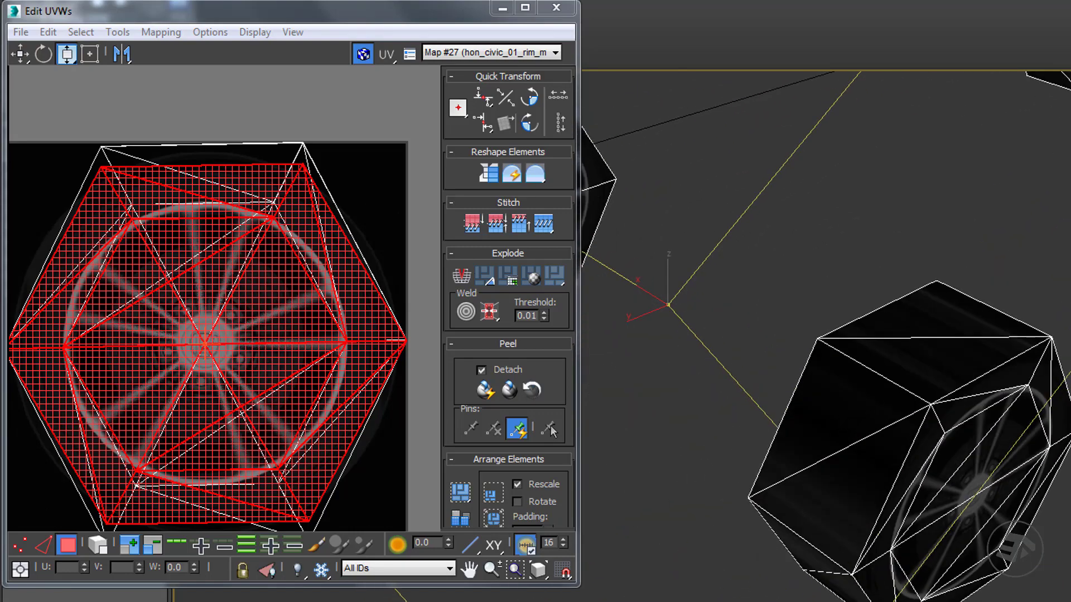
click(305, 399)
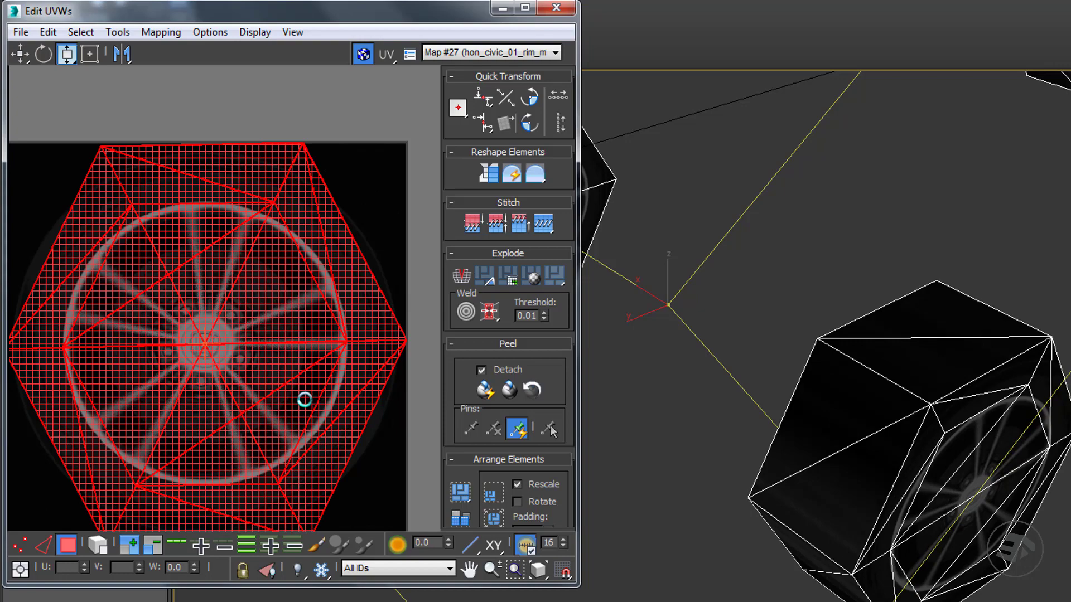
Scale all wheel UVs slightly down vertically, then enlarge them slightly and uniformly around the rim image.
drag(229, 254, 228, 275)
alt+middle_drag(929, 446, 858, 440)
scroll(690, 164, up, 3)
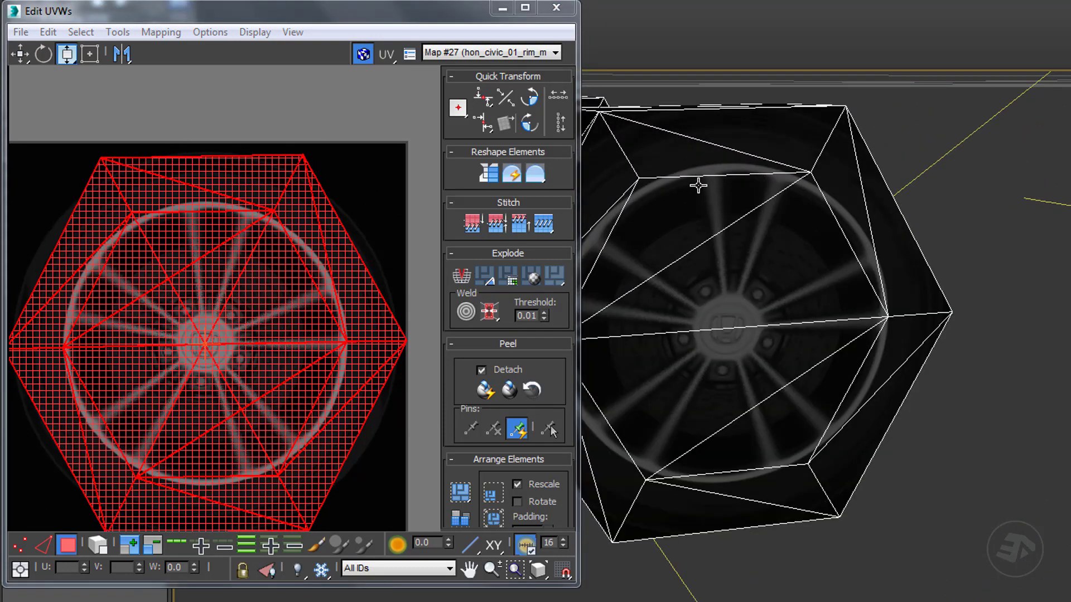
scroll(698, 185, down, 3)
middle_drag(287, 275, 301, 246)
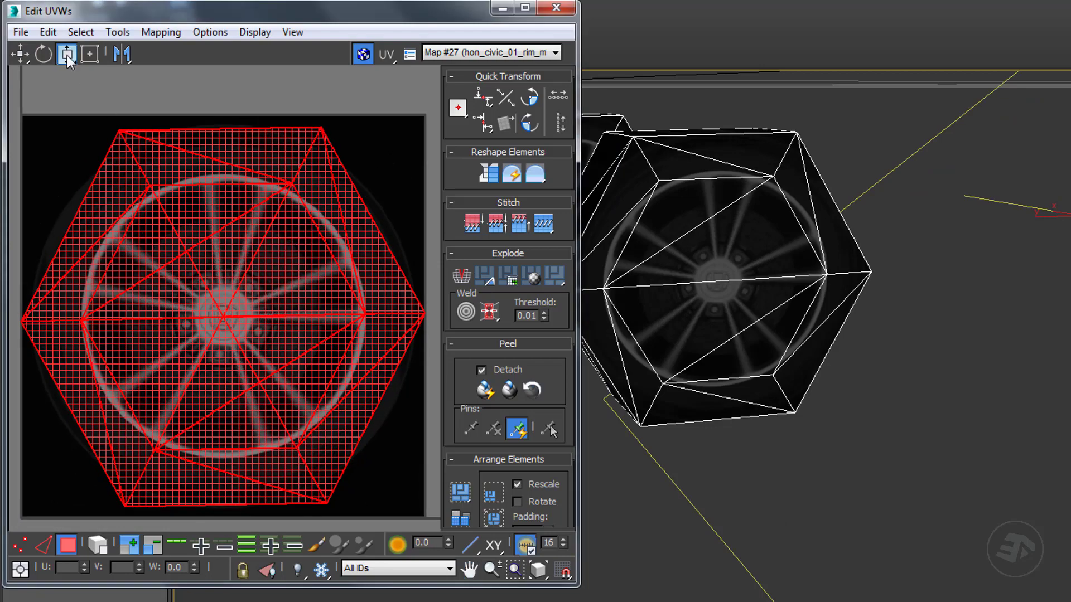
drag(67, 55, 66, 53)
drag(266, 267, 243, 288)
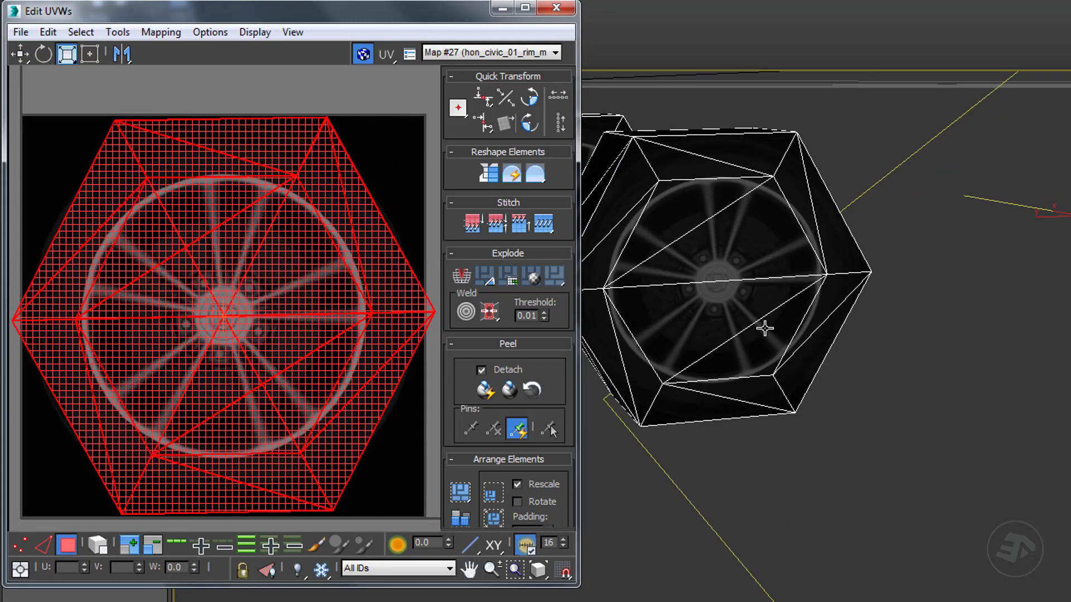
Examine the adjusted rim texture on the front, tread and rear faces of a wheel.
scroll(765, 329, down, 2)
scroll(1032, 397, down, 4)
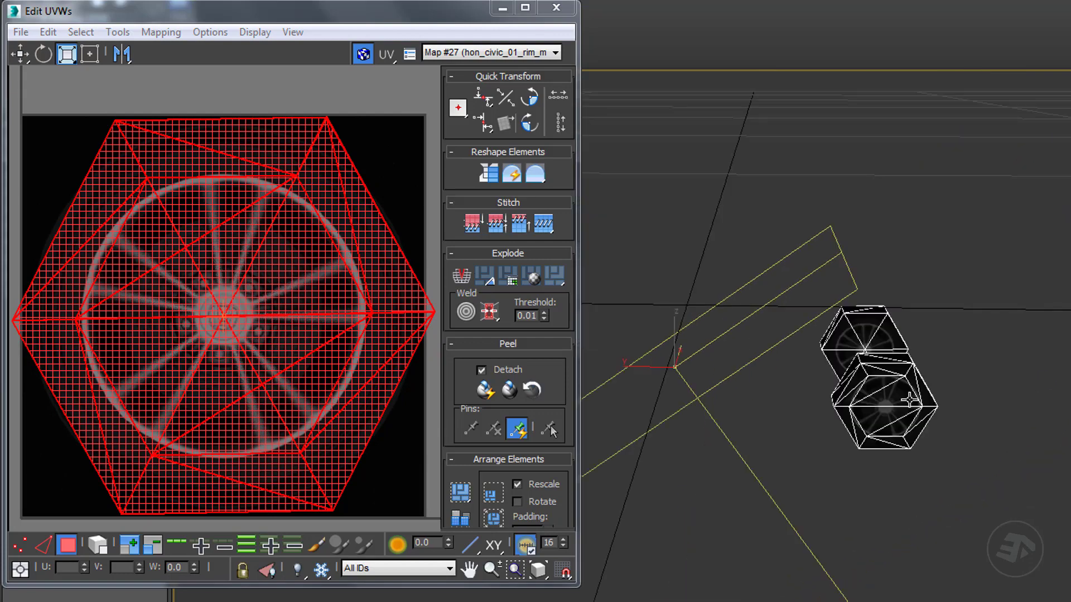
key(z)
alt+middle_drag(836, 259, 919, 350)
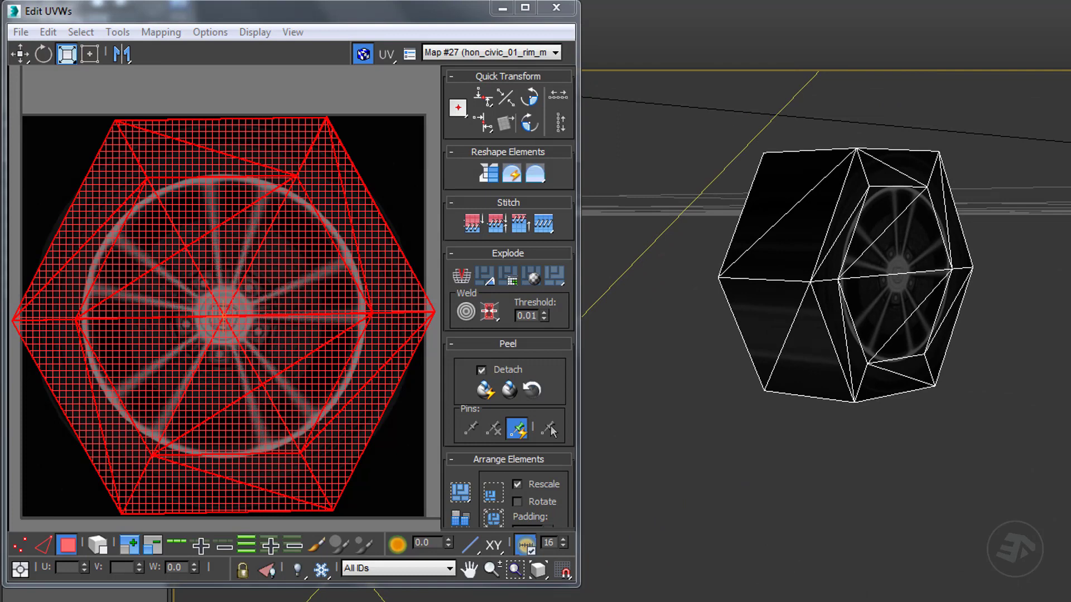
click(798, 215)
key(F2)
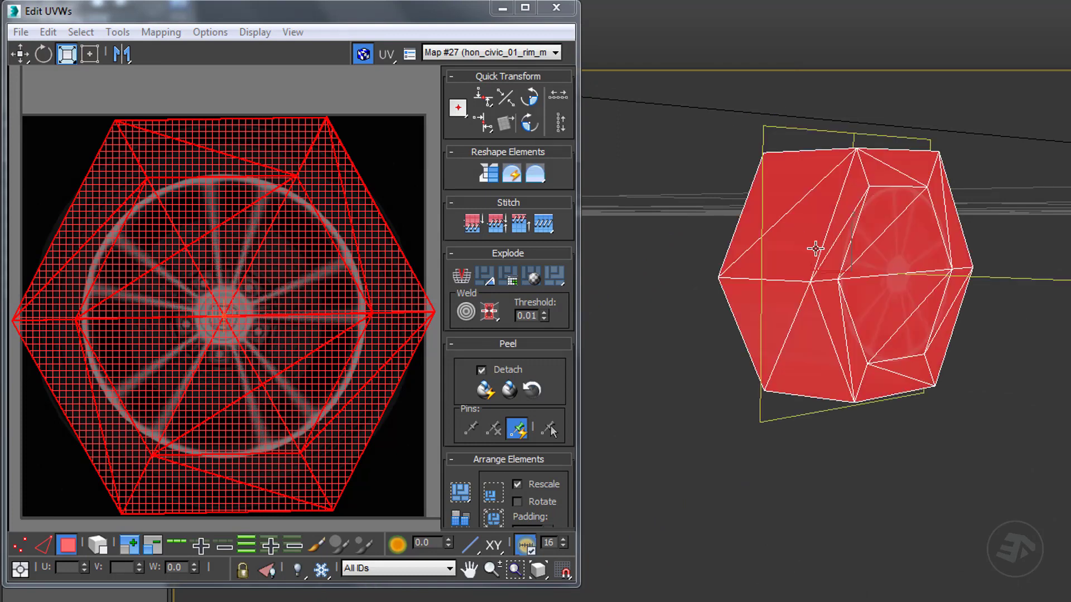
alt+middle_drag(801, 249, 929, 286)
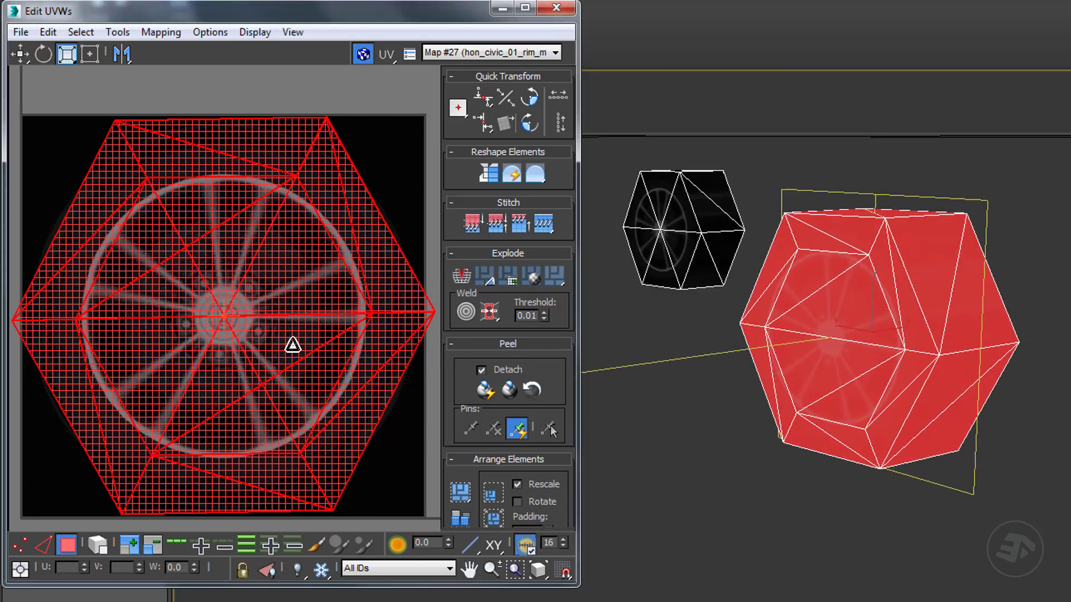
Close the UV editor and collapse the Unwrap UVW modifier into the wheel meshes.
click(555, 7)
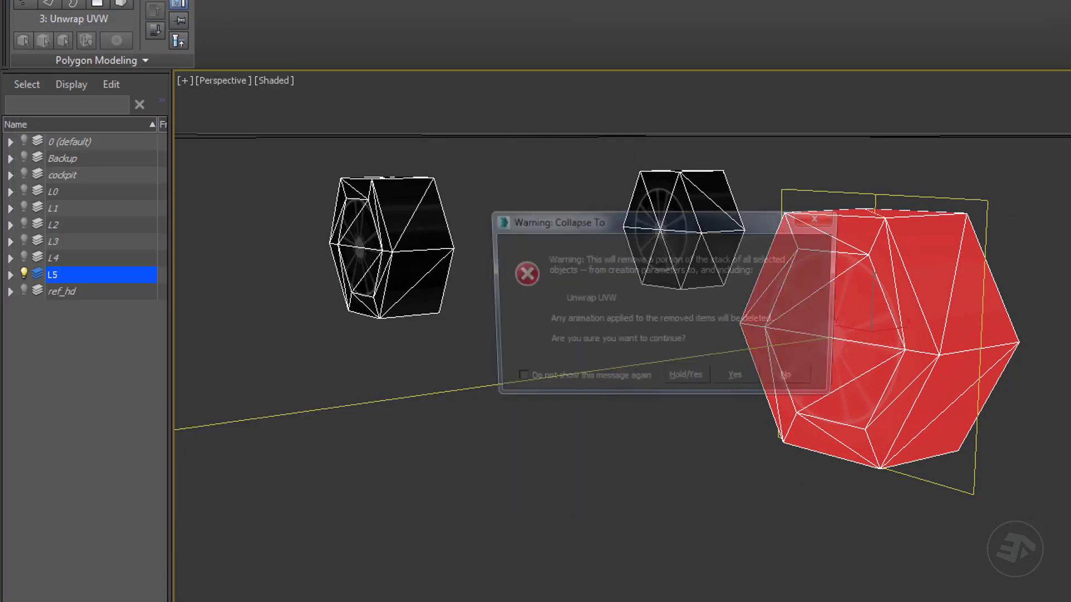
click(736, 382)
alt+middle_drag(736, 382, 787, 330)
scroll(943, 328, up, 4)
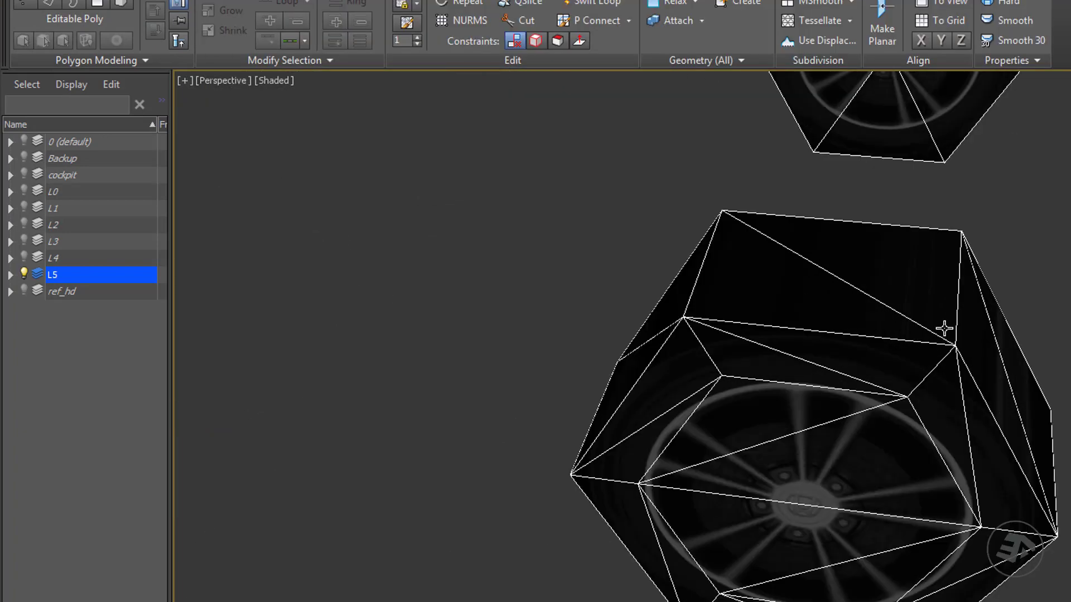
Show the wheel in a wireframe Left view and switch to polygon selection with selected faces shaded.
key(l)
middle_drag(841, 368, 622, 385)
scroll(965, 363, down, 6)
scroll(776, 383, up, 7)
scroll(776, 383, up, 4)
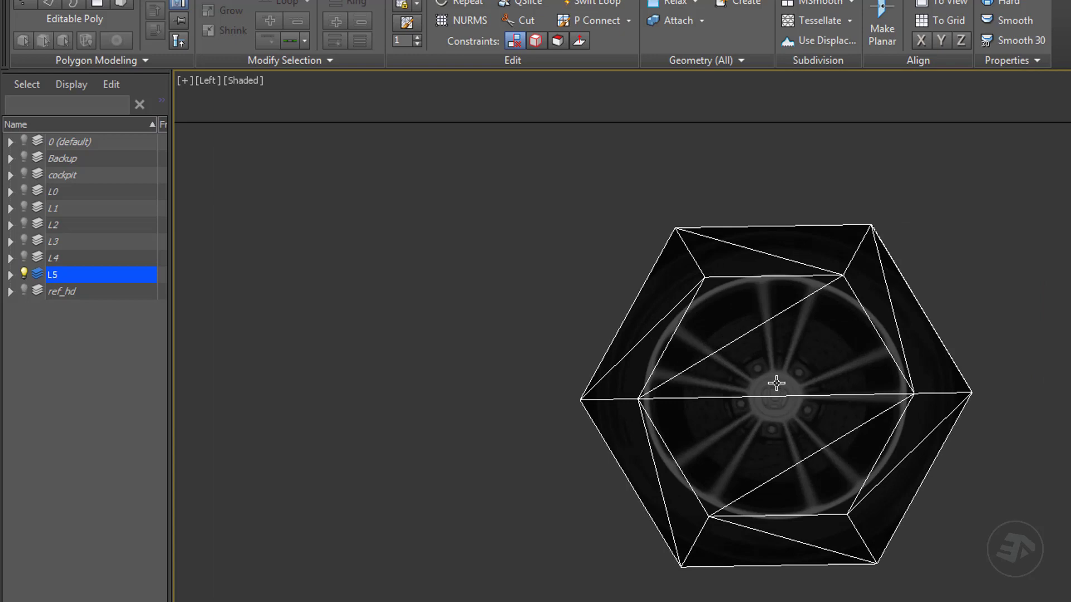
key(F3)
key(4)
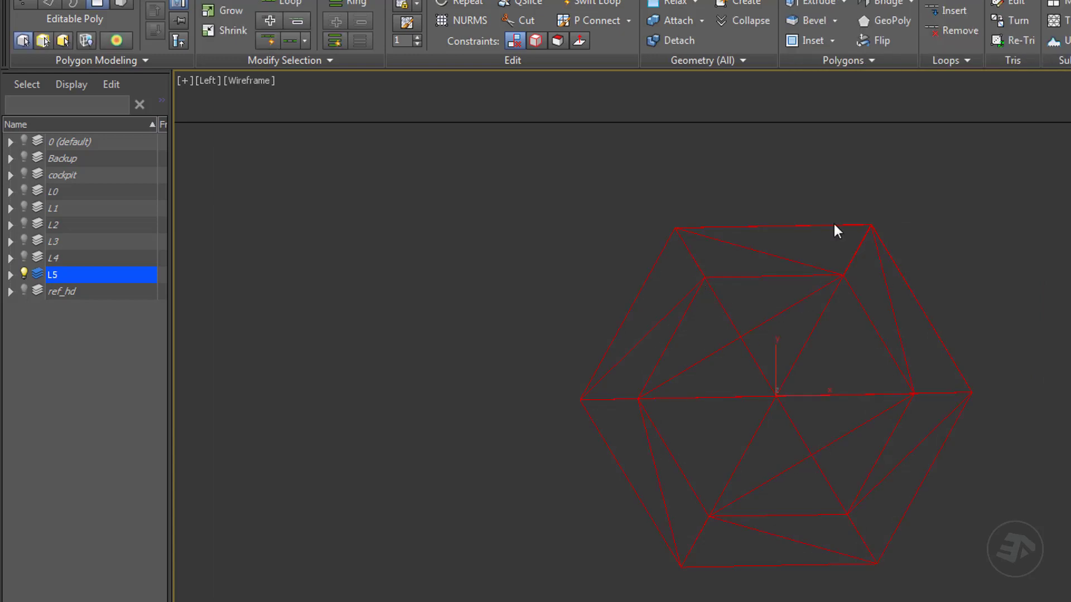
key(F2)
Try to isolate the wheel's tread polygons by deselecting all polygons of its side faces.
alt+click(853, 269)
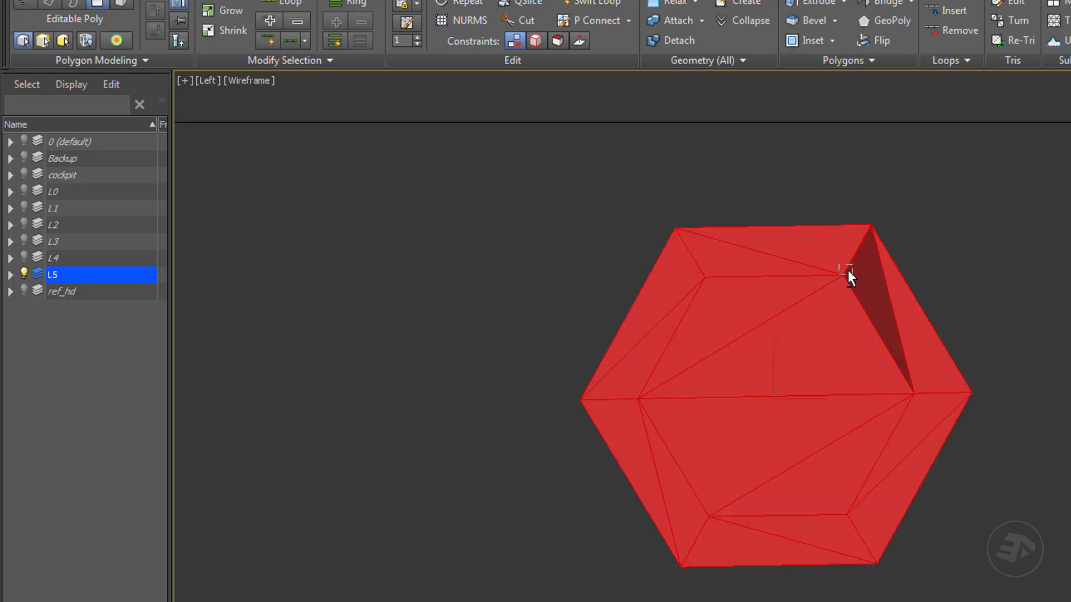
alt+drag(848, 275, 697, 345)
alt+drag(704, 455, 711, 463)
alt+drag(719, 478, 785, 532)
alt+drag(755, 364, 866, 517)
alt+drag(857, 367, 914, 405)
scroll(836, 406, down, 5)
scroll(523, 434, up, 4)
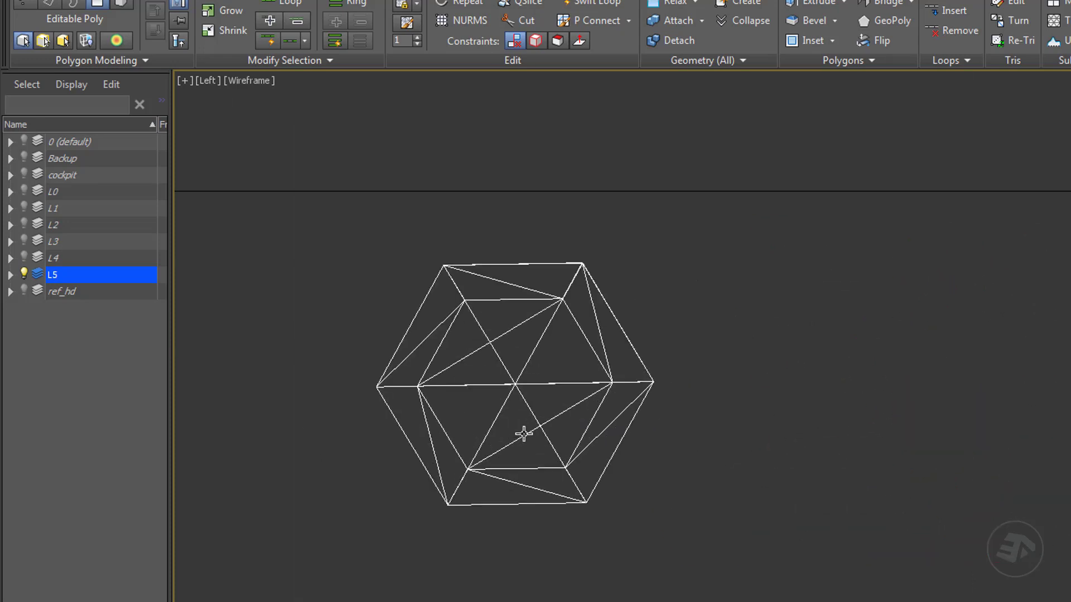
Select all wheel polygons and deselect the side-face polygons, keeping only the outer tread polygons selected.
ctrl+drag(449, 438, 317, 541)
alt+drag(462, 295, 526, 342)
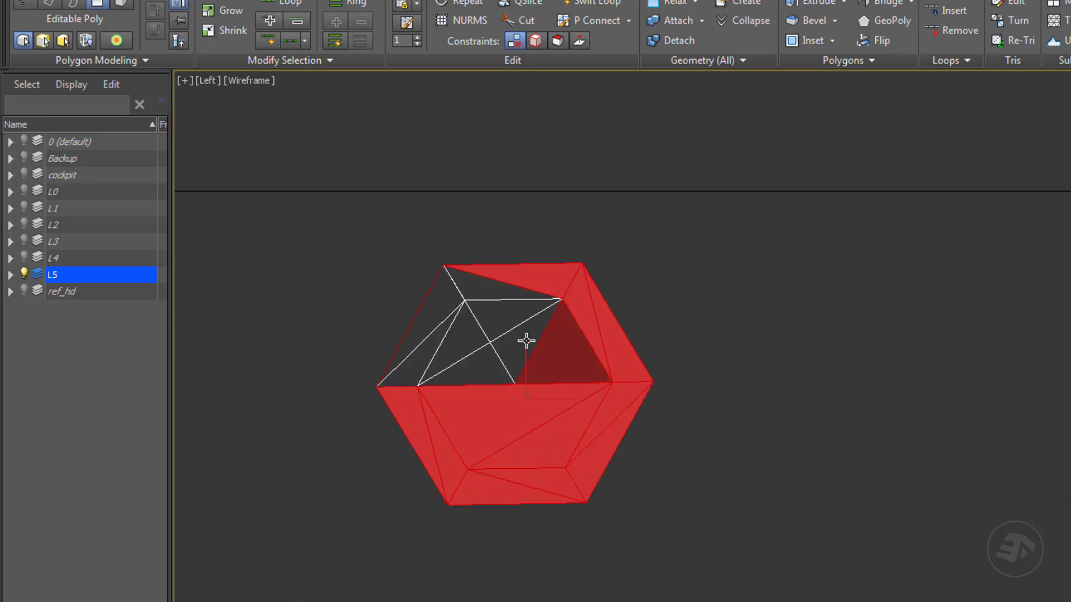
alt+drag(537, 295, 623, 411)
alt+drag(514, 431, 563, 483)
alt+drag(492, 437, 457, 475)
alt+drag(434, 377, 402, 405)
Check the tread polygon selection on the wheels in perspective and return to the Left view.
middle_drag(511, 421, 540, 410)
key(p)
scroll(614, 432, down, 3)
alt+middle_drag(614, 432, 682, 499)
scroll(827, 306, up, 3)
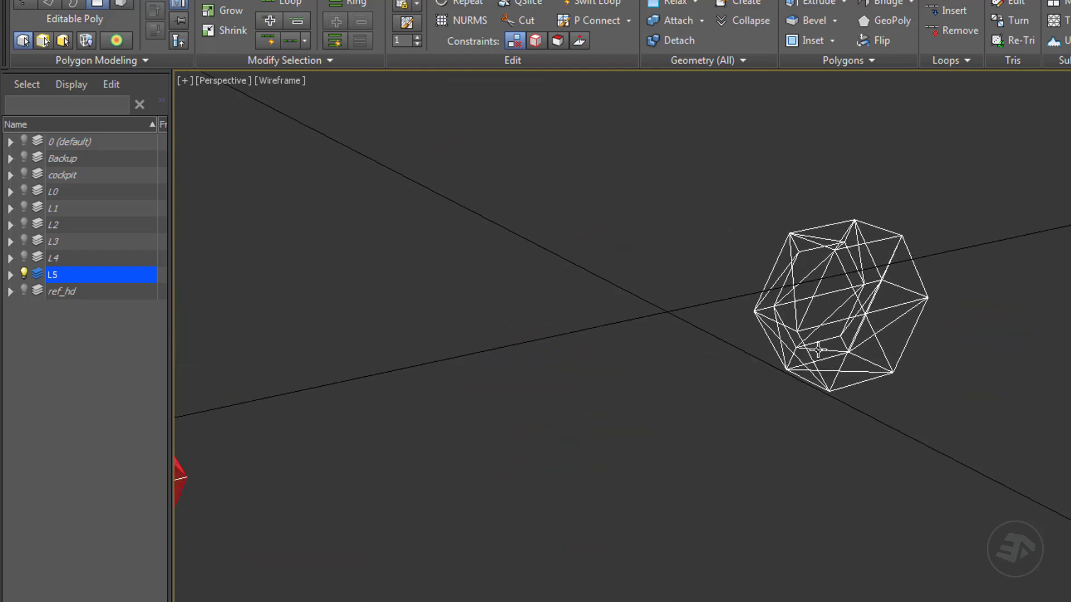
alt+middle_drag(775, 382, 741, 378)
scroll(745, 377, down, 3)
key(l)
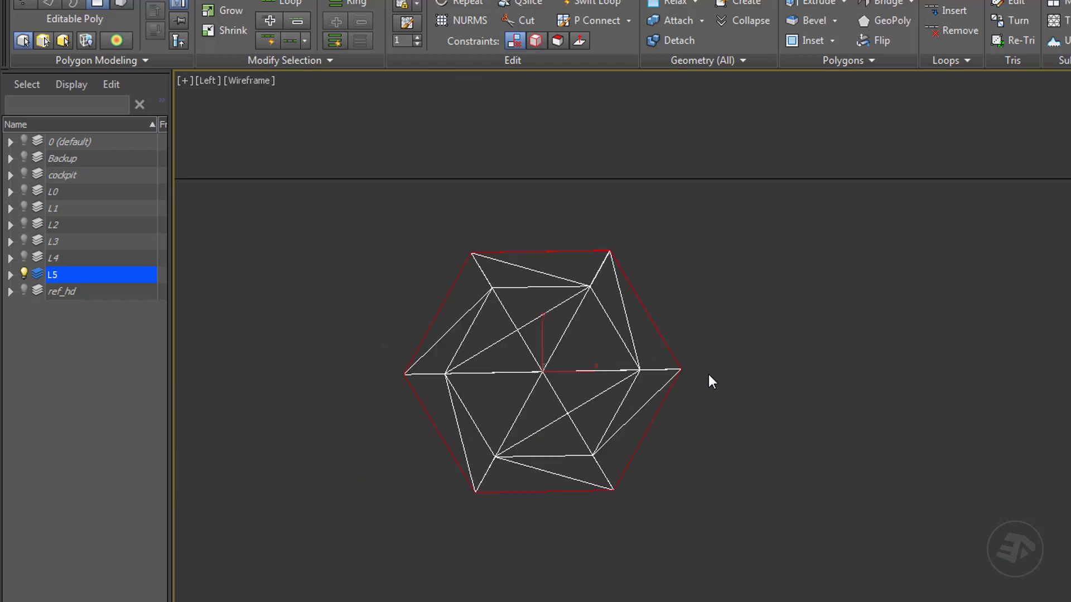
Reselect all wheel polygons and remove both side faces from the selection in the Left view, then check the remaining treads in perspective.
scroll(710, 378, down, 4)
scroll(860, 411, up, 4)
key(ctrl+a)
alt+drag(786, 313, 821, 369)
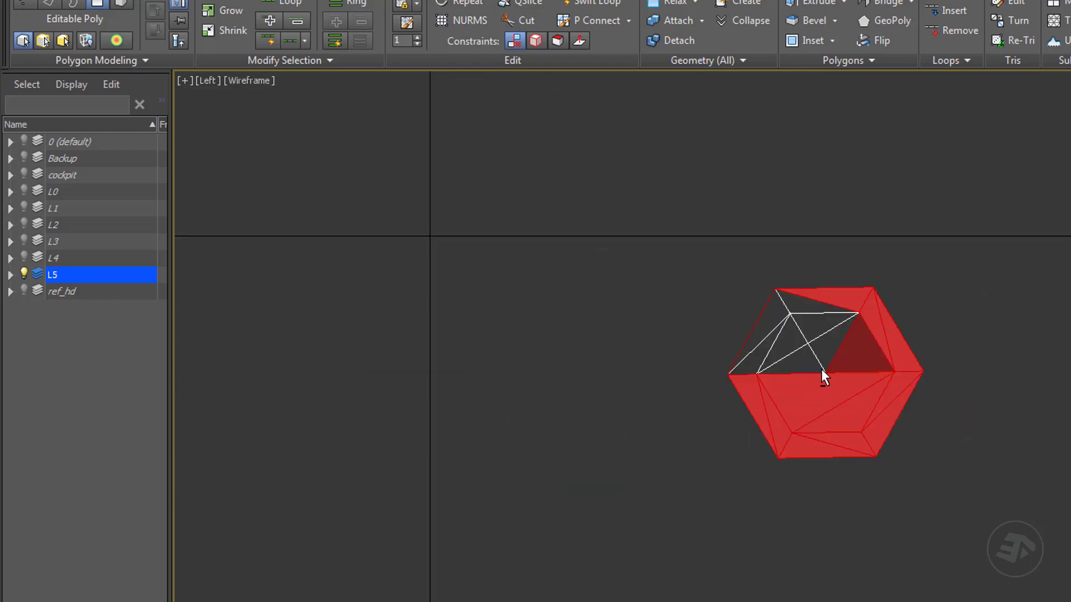
alt+drag(844, 298, 891, 353)
alt+drag(822, 414, 968, 449)
scroll(814, 436, up, 3)
scroll(813, 436, up, 1)
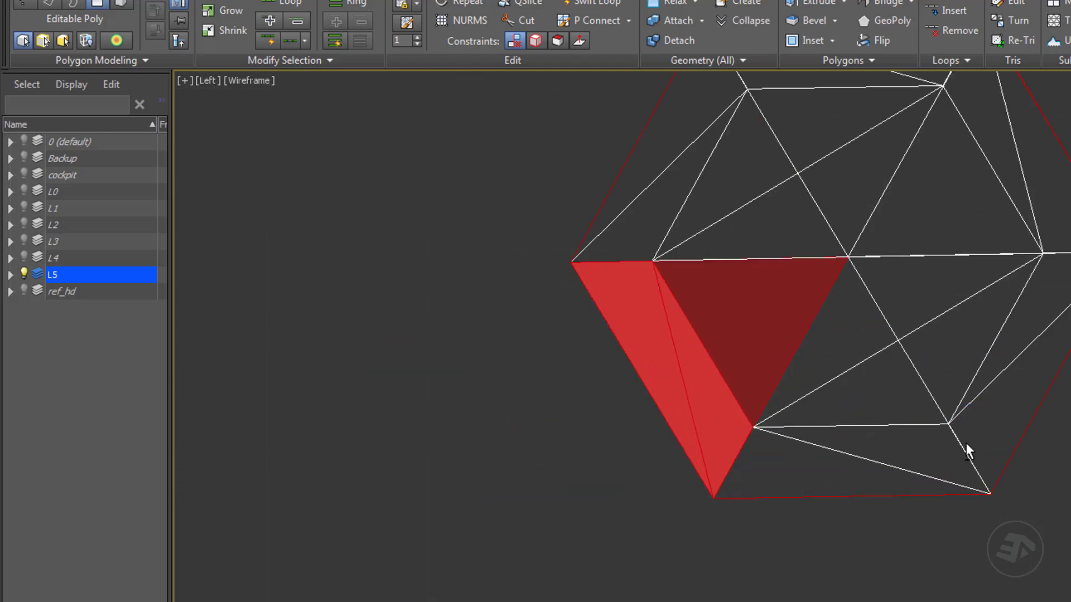
alt+drag(827, 268, 691, 385)
alt+drag(687, 304, 631, 306)
scroll(630, 306, down, 3)
middle_drag(619, 419, 714, 447)
key(p)
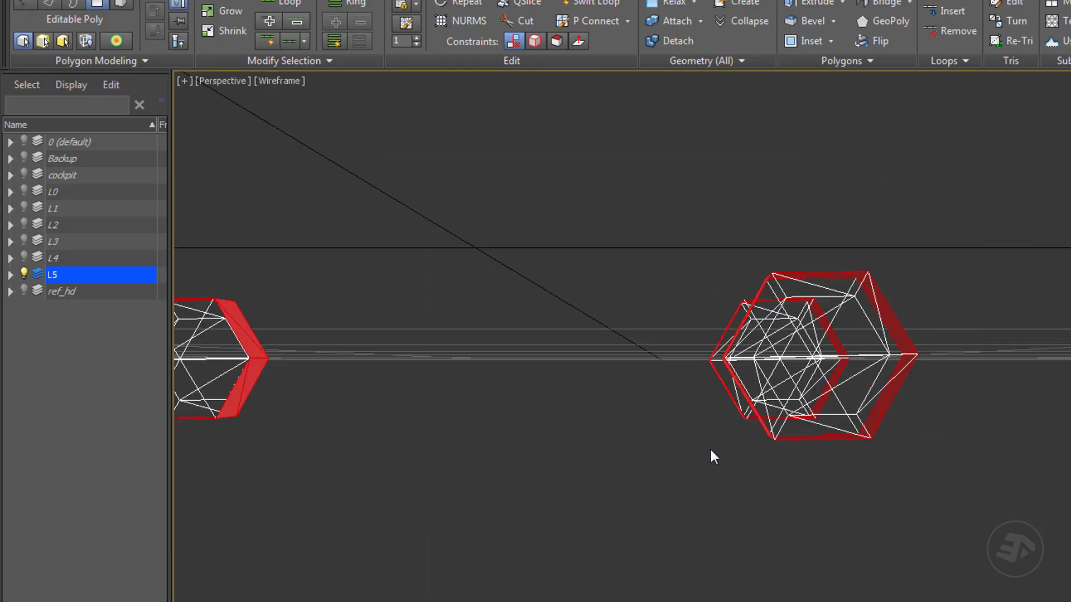
Apply an Unwrap UVW modifier to the selected tread polygons and display rim texture Map #27 behind their UVs.
click(1057, 157)
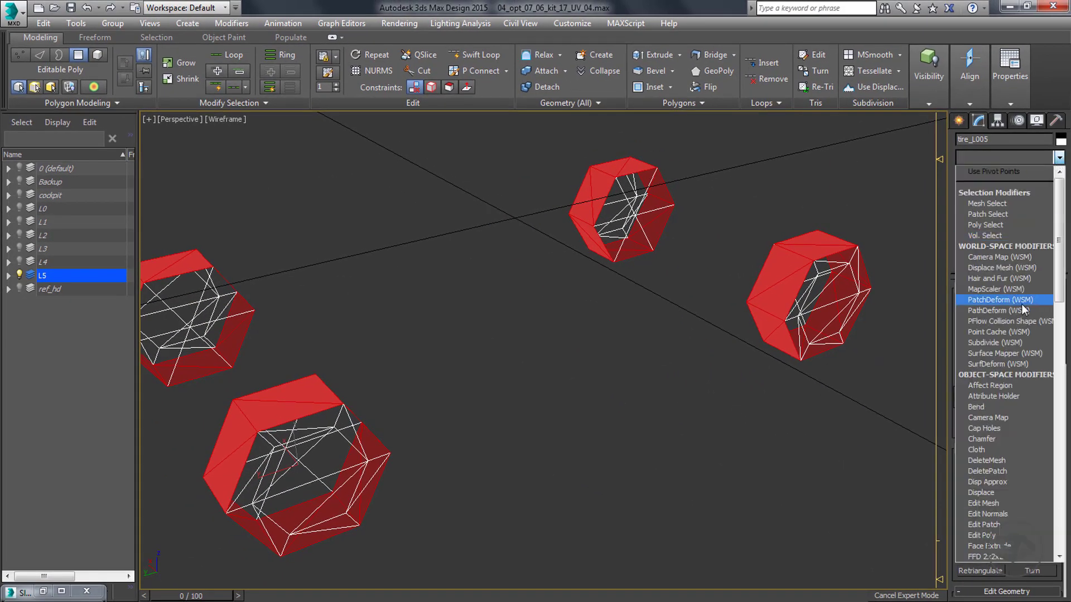
scroll(998, 307, down, 5)
click(987, 445)
click(970, 444)
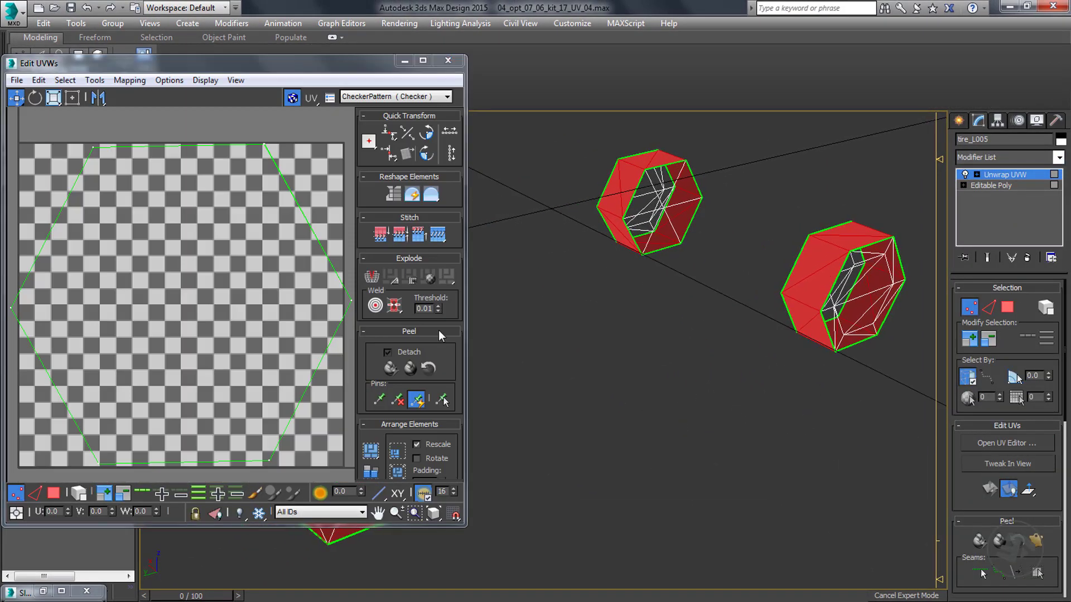
scroll(224, 257, down, 3)
click(396, 96)
click(407, 120)
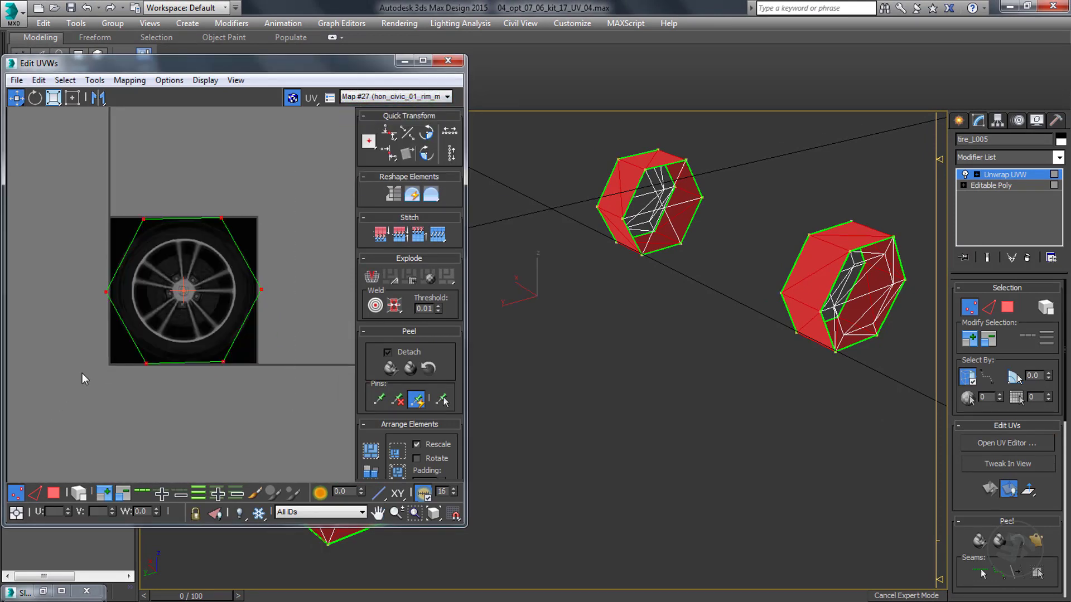
Scale the tread UVs down to a small hexagon and place them in the black upper-left corner of the rim texture.
click(54, 98)
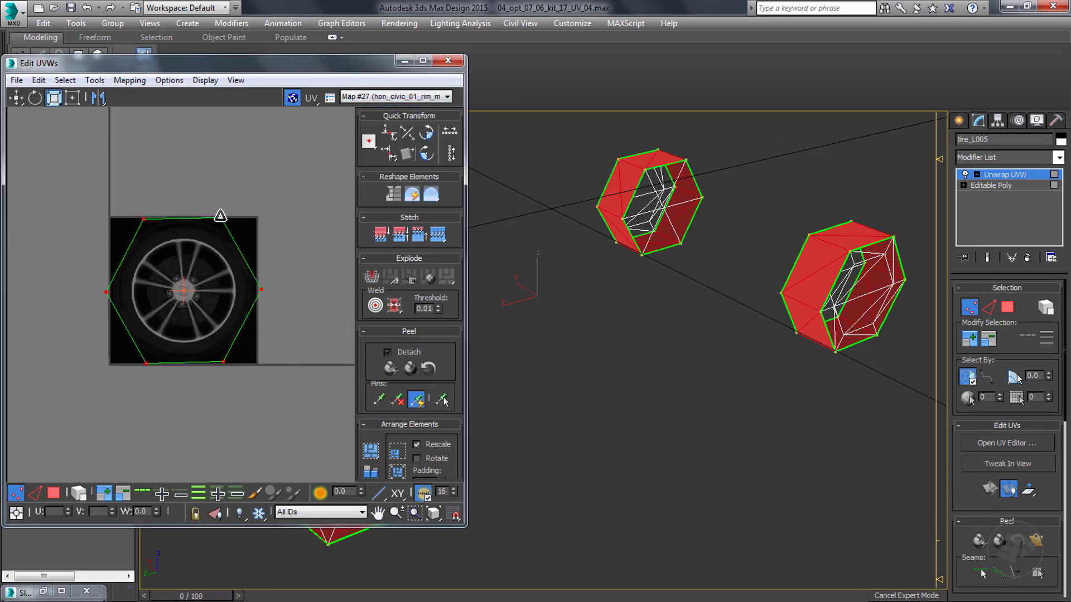
drag(220, 216, 93, 472)
scroll(143, 286, up, 4)
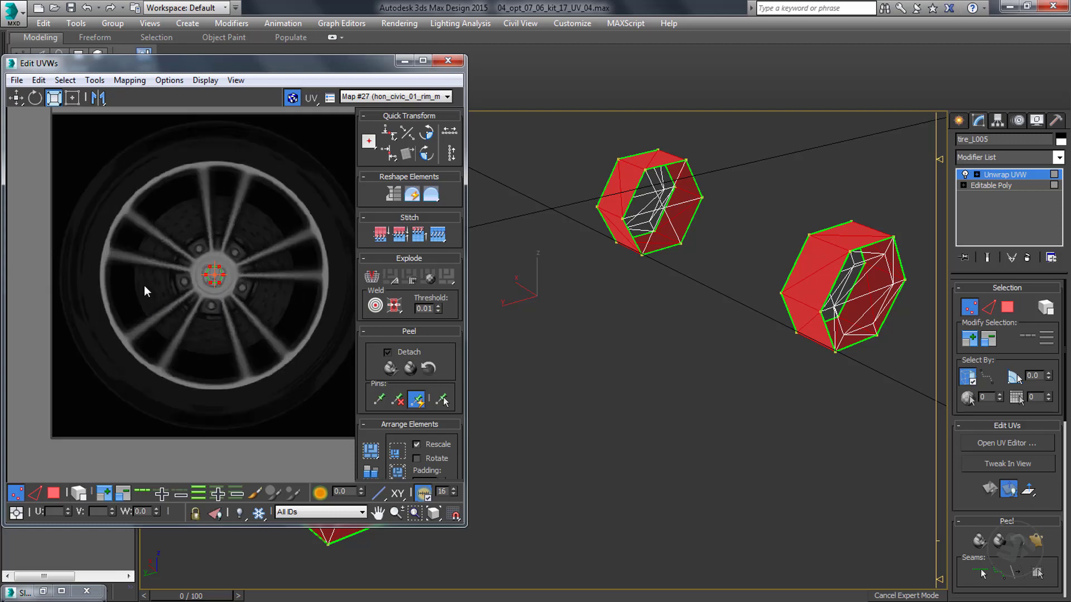
click(72, 98)
drag(188, 298, 52, 152)
Show the wheels shaded without selected-face highlighting and test-render the perspective view to check the treads.
mouse_move(749, 288)
middle_down()
mouse_move(760, 299)
mouse_move(744, 353)
middle_up()
key(F3)
key(F3)
key(F2)
scroll(822, 263, up, 5)
scroll(822, 263, down, 5)
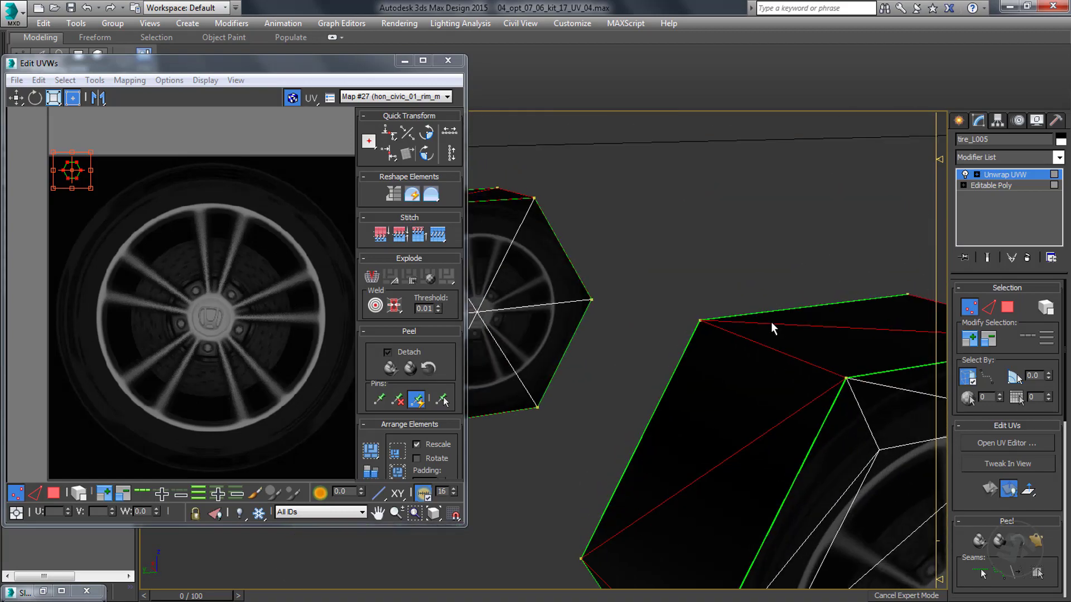
key(shift+q)
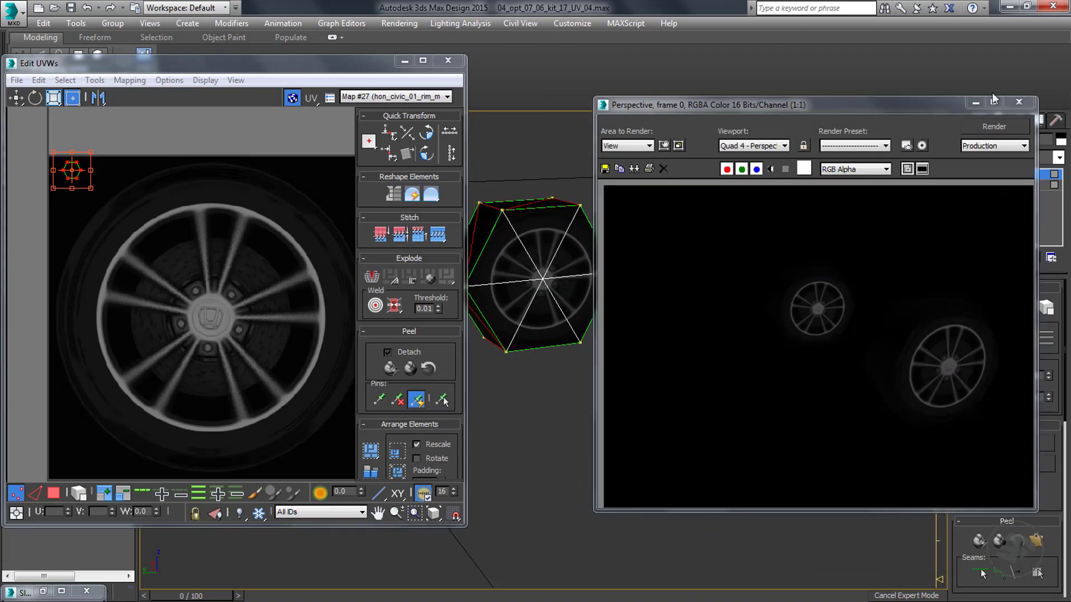
click(1018, 102)
Collapse the Unwrap UVW modifier into the wheels' Editable Poly.
right_click(991, 175)
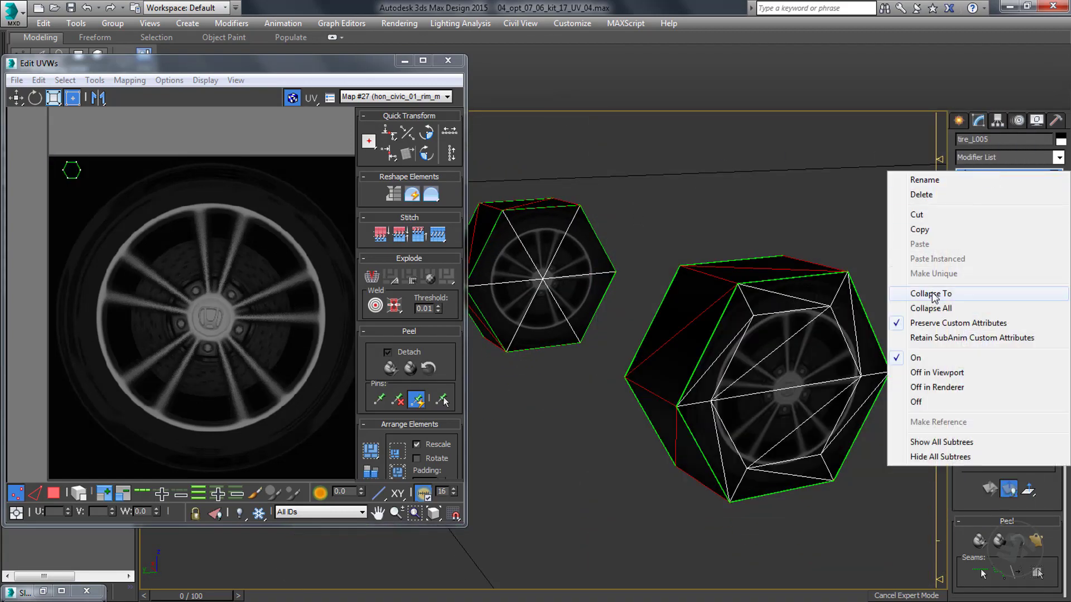
click(932, 294)
click(595, 363)
Inspect the textured L5 wheels from several angles with test renders in the perspective view.
alt+middle_drag(594, 363, 656, 360)
scroll(560, 400, down, 3)
scroll(681, 354, up, 2)
key(shift+q)
alt+middle_drag(406, 390, 462, 372)
key(shift+q)
click(1013, 103)
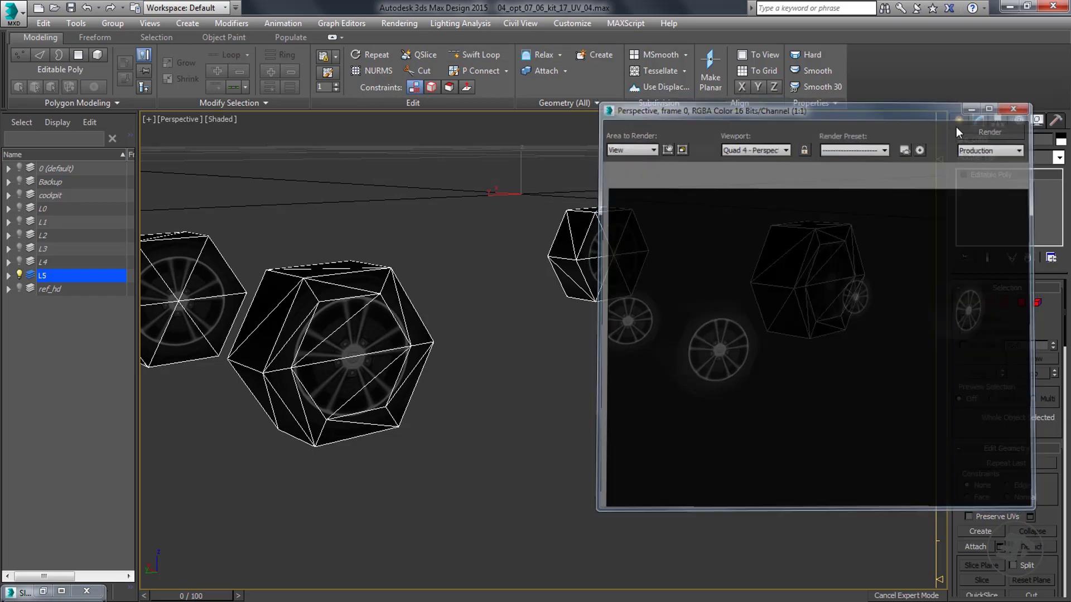
alt+middle_drag(552, 435, 705, 349)
scroll(706, 350, down, 3)
alt+middle_drag(524, 417, 642, 406)
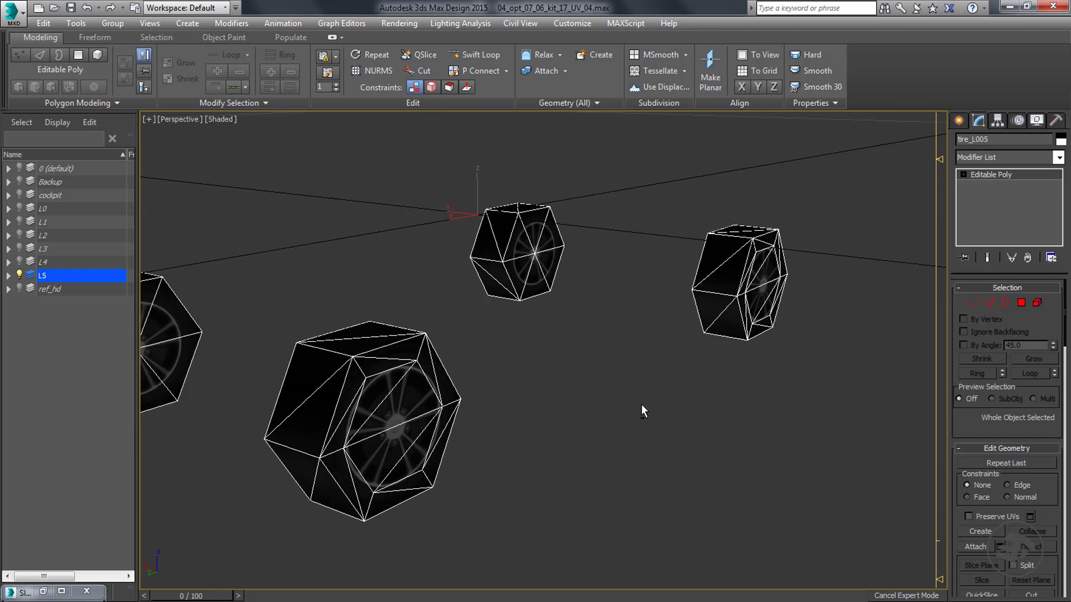
alt+middle_drag(575, 414, 755, 366)
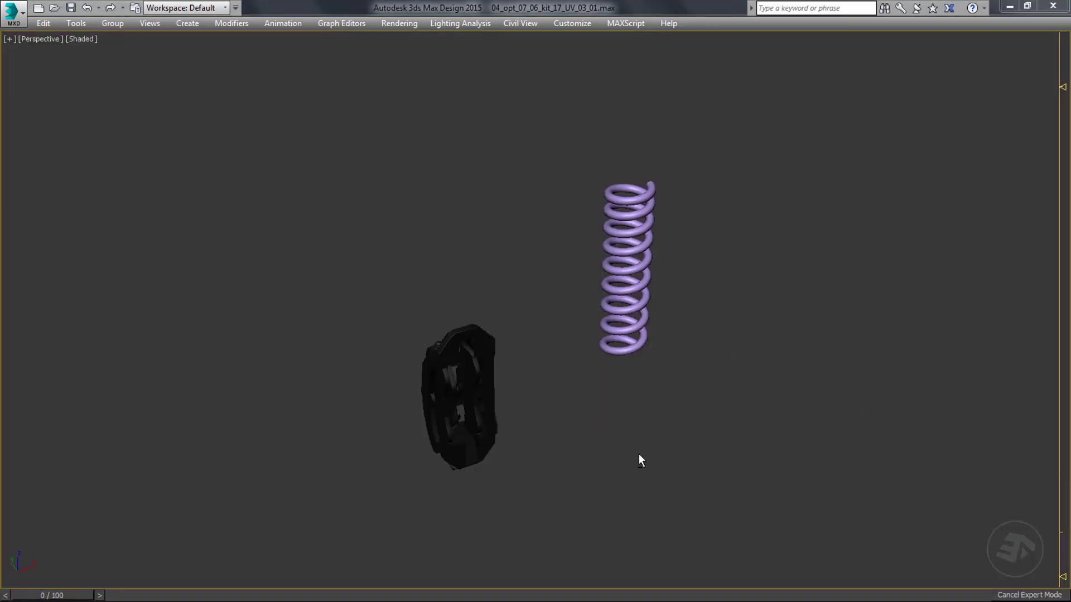
Examine the high-poly spring's Helix parameters and rendering settings.
alt+middle_drag(639, 454, 758, 377)
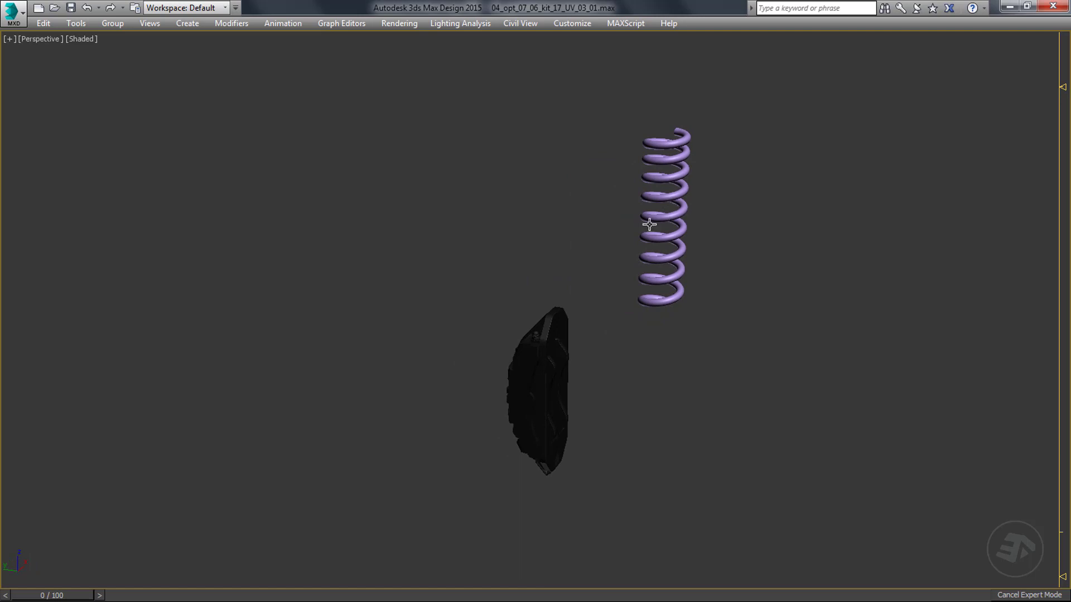
alt+middle_drag(592, 374, 621, 389)
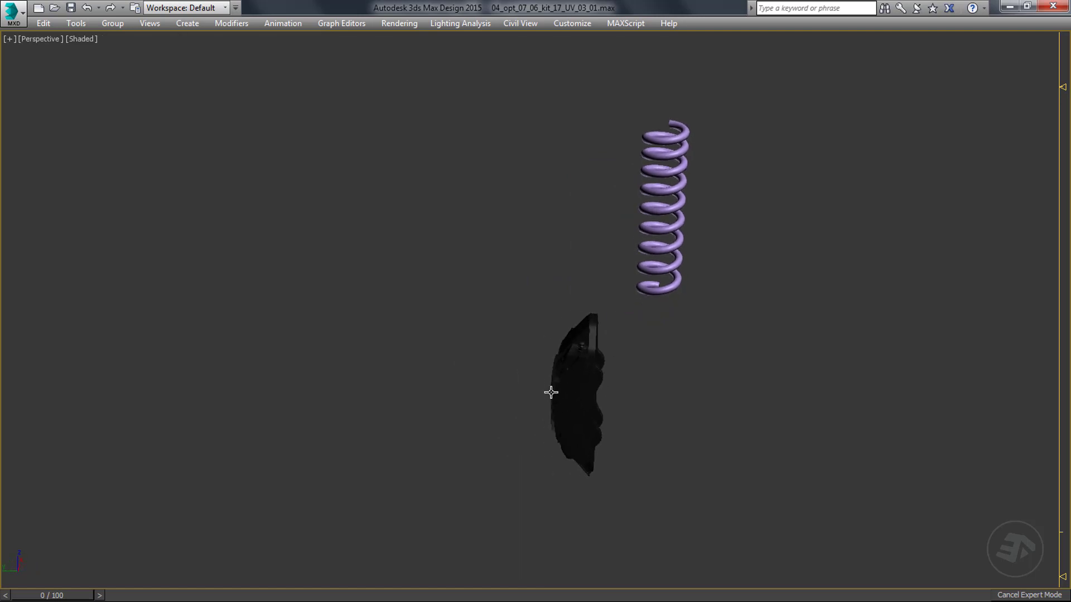
click(662, 200)
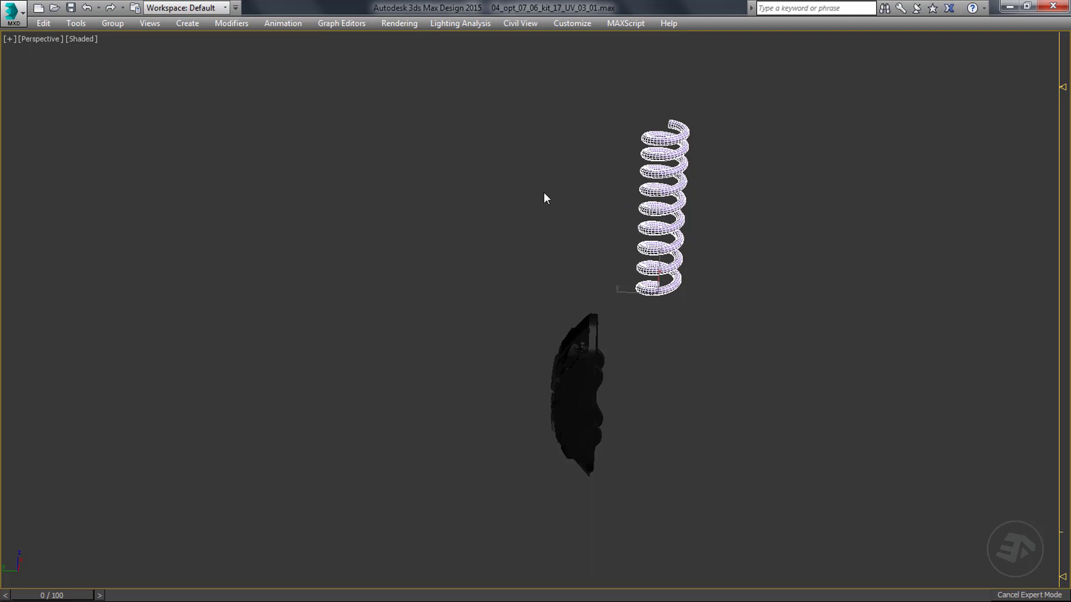
key(ctrl+x)
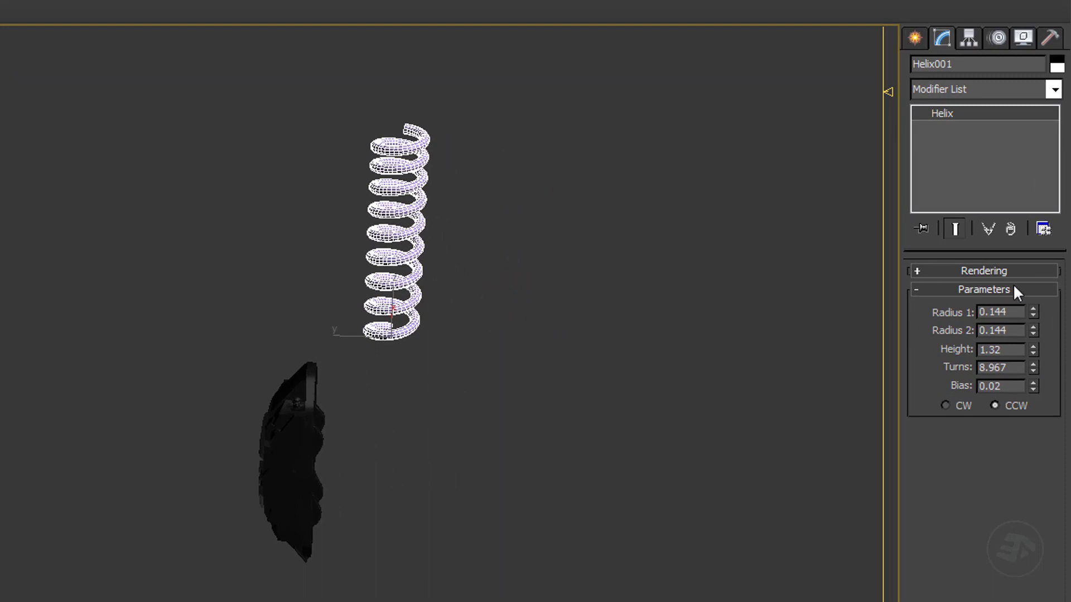
click(917, 270)
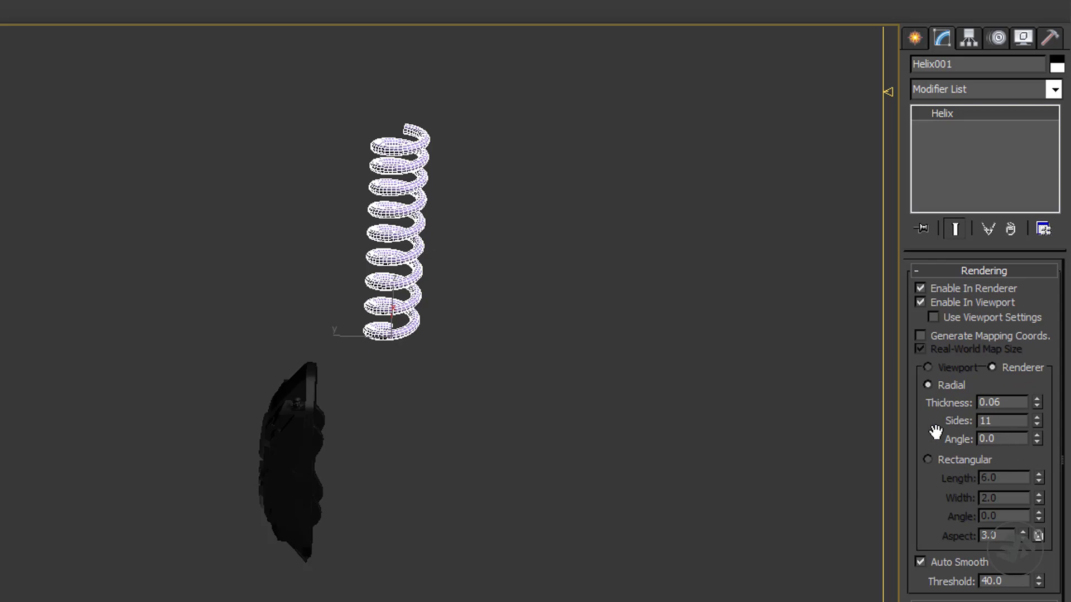
alt+middle_drag(424, 248, 379, 254)
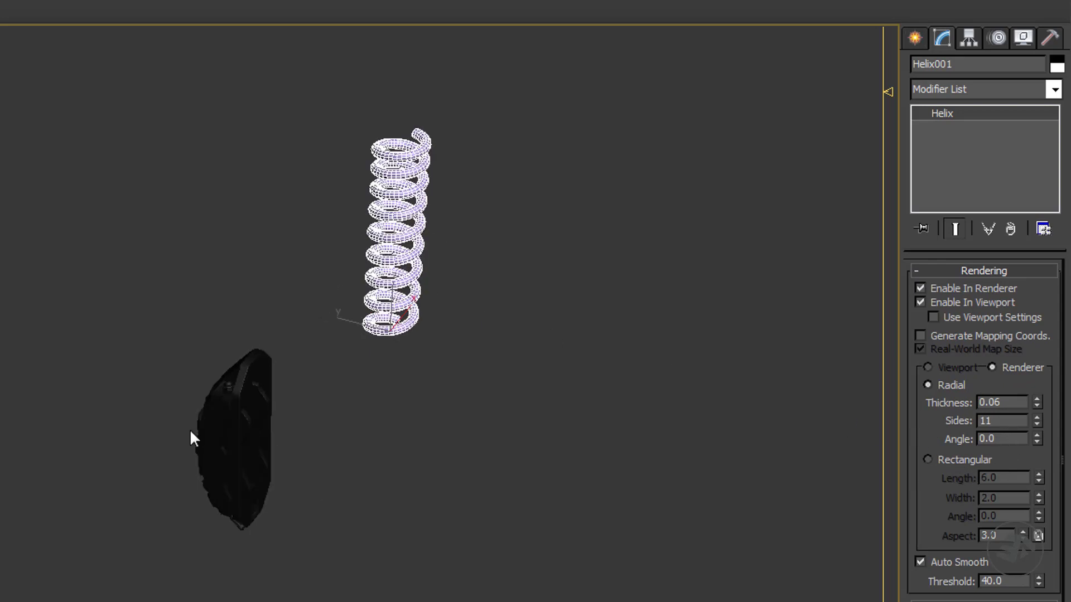
alt+middle_drag(313, 260, 265, 256)
Select the high-poly brake caliper and spring together and show the viewport polygon statistics for them.
click(203, 350)
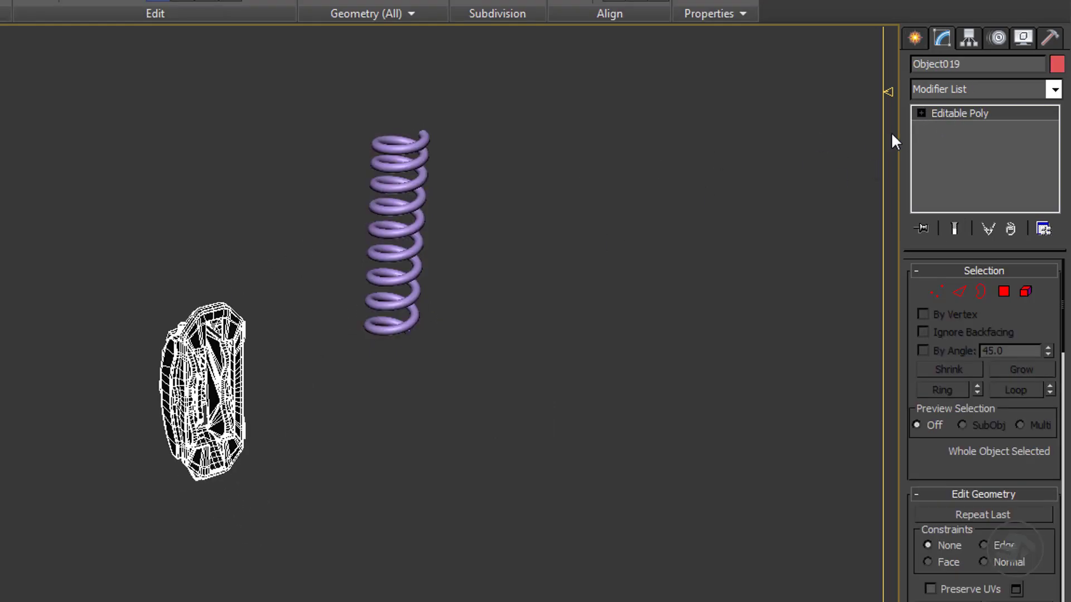
drag(514, 113, 31, 485)
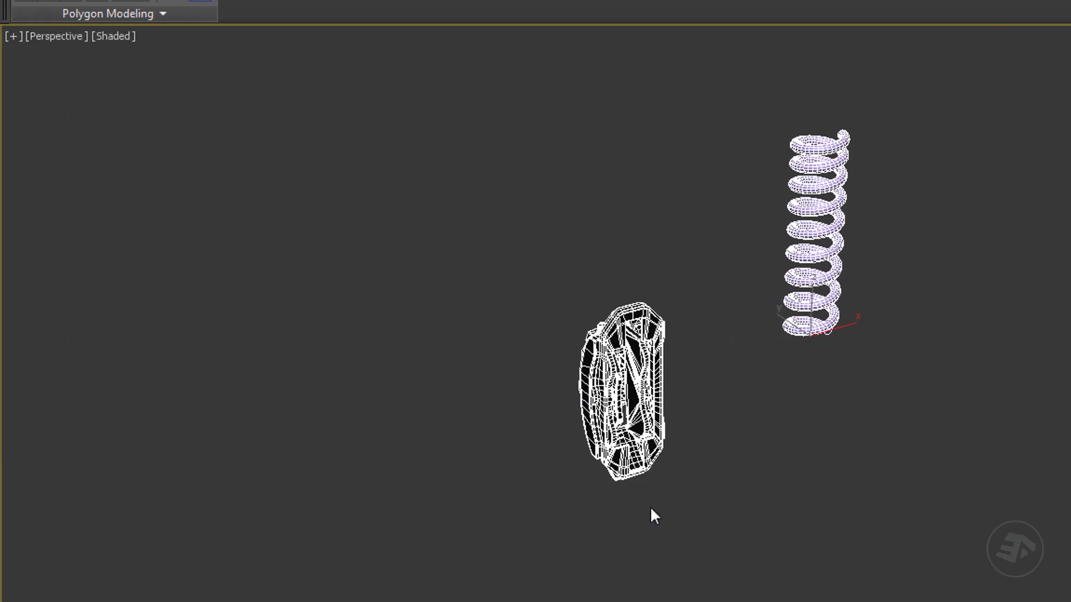
key(7)
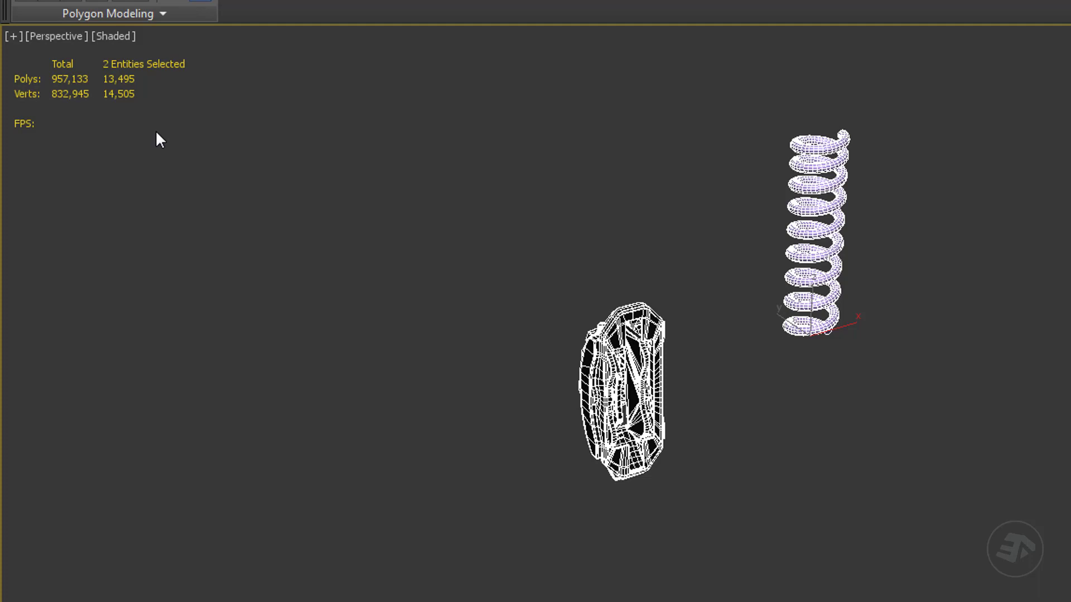
mouse_move(494, 258)
alt+middle_down()
mouse_move(602, 289)
mouse_move(567, 303)
mouse_move(831, 376)
alt+middle_up()
click(777, 325)
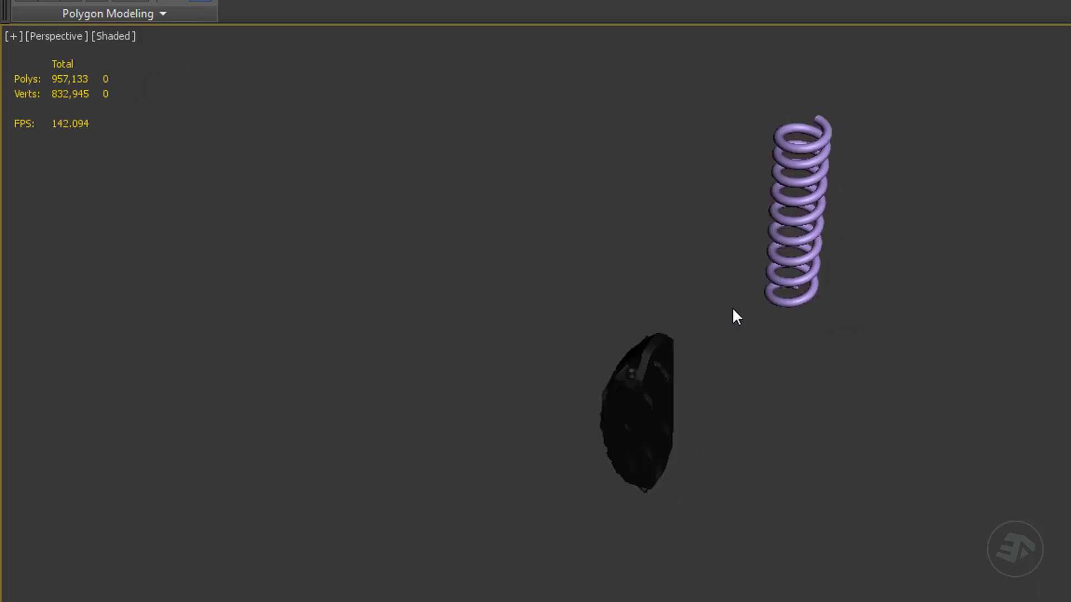
Assign the rim_colour material to the high-poly brake caliper and spring in the Slate Material Editor.
key(m)
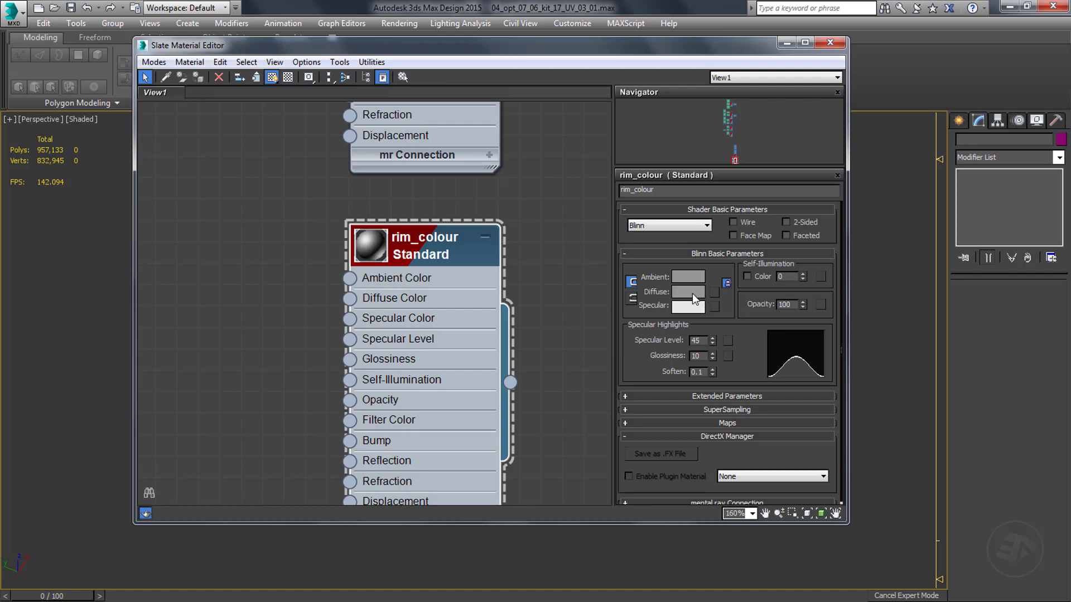
drag(731, 50, 205, 159)
drag(672, 184, 418, 424)
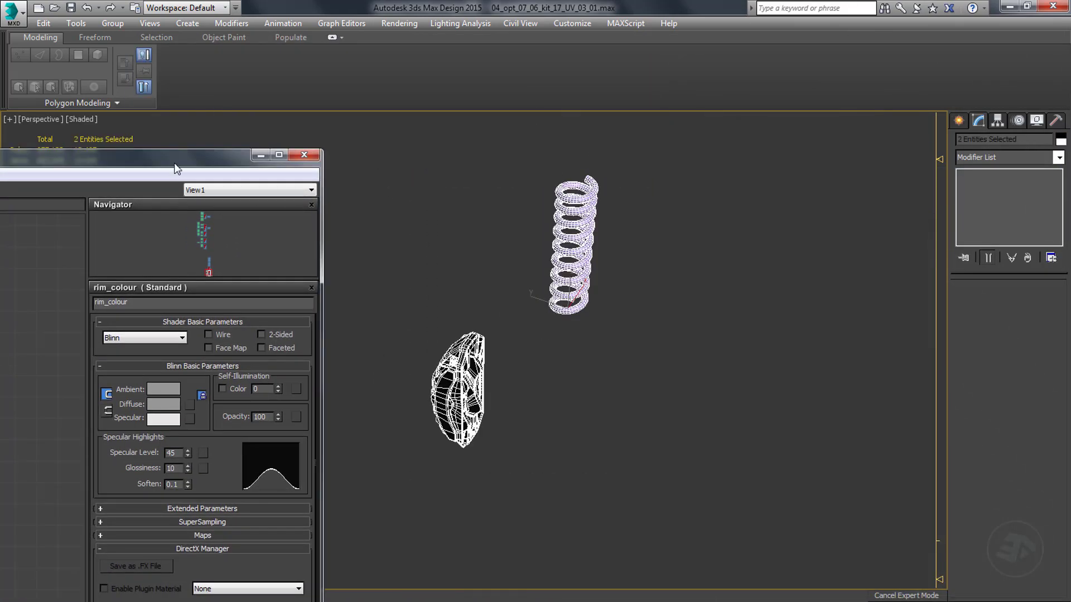
drag(111, 155, 1070, 190)
click(601, 43)
mouse_move(808, 8)
mouse_down()
mouse_move(881, 207)
mouse_move(438, 115)
mouse_up()
middle_drag(290, 280, 151, 262)
scroll(168, 278, down, 1)
drag(149, 280, 21, 280)
click(659, 111)
scroll(560, 196, up, 3)
click(635, 262)
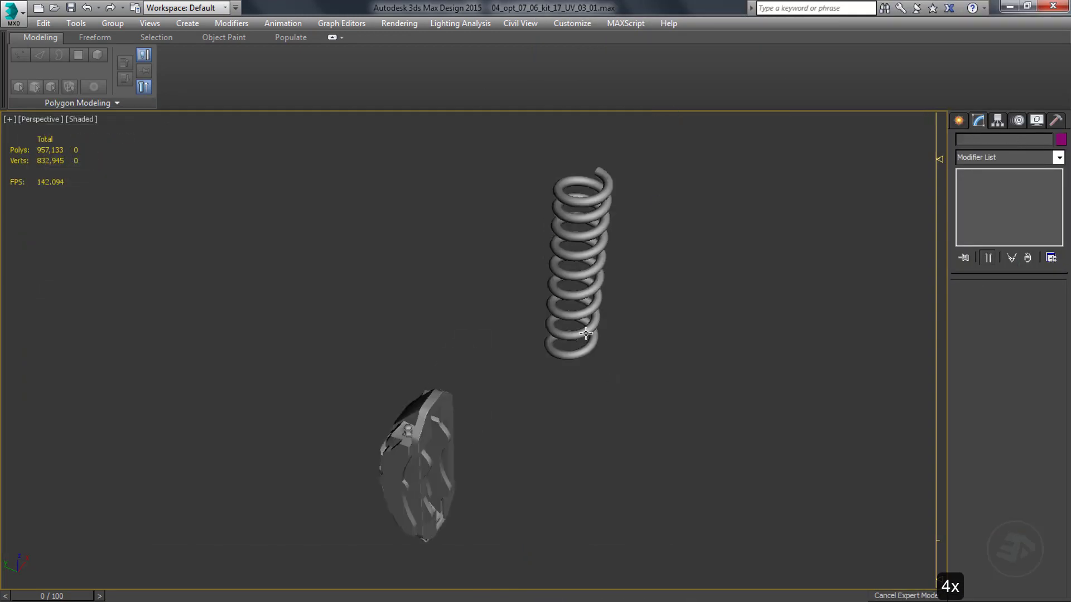
Test-render the caliper and spring in the Left view to check their material.
key(l)
scroll(644, 383, down, 4)
middle_drag(511, 476, 417, 336)
scroll(516, 350, down, 2)
key(shift+q)
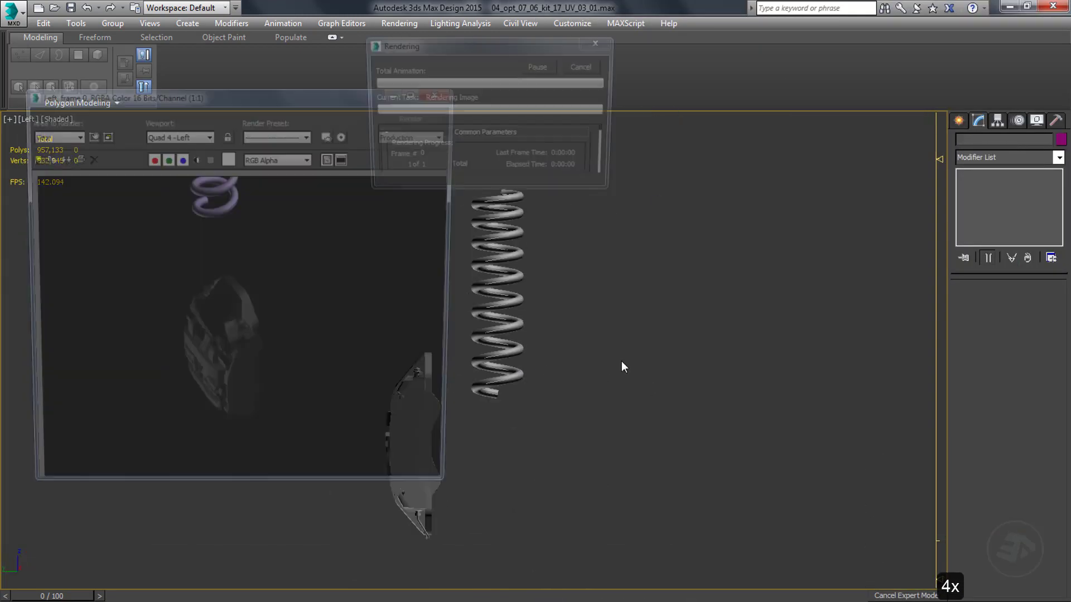
scroll(501, 323, up, 4)
scroll(252, 321, up, 1)
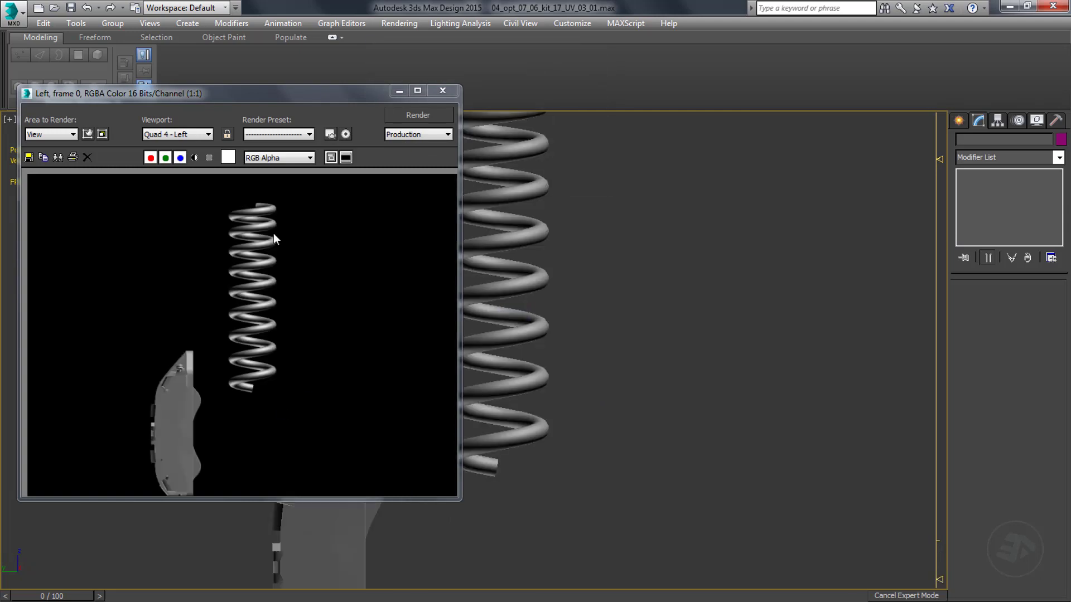
click(450, 93)
scroll(580, 299, down, 5)
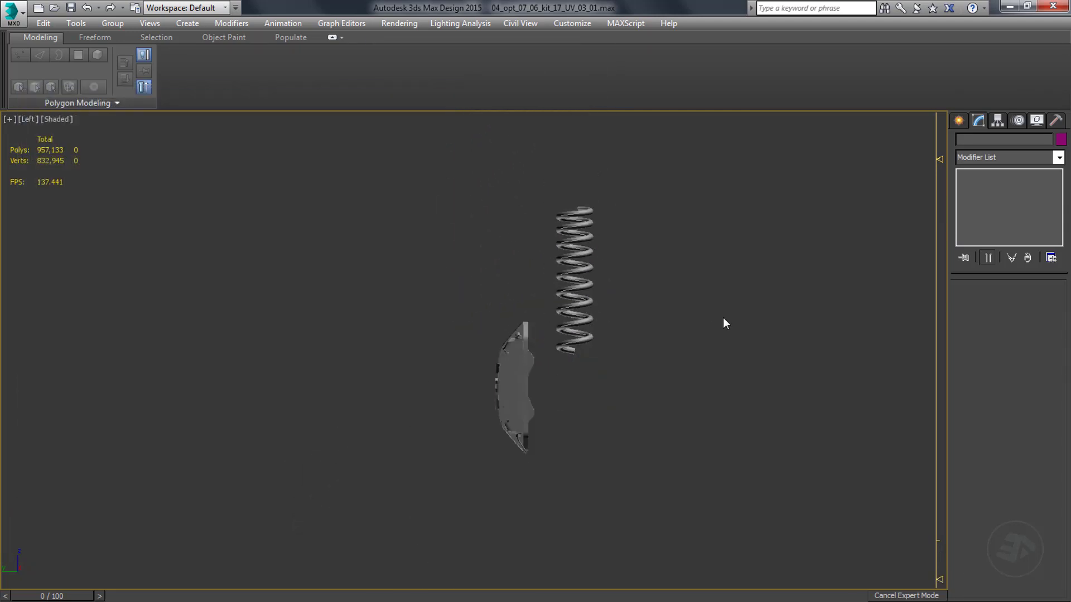
Attach the low-poly spring cylinder Cylinder018 to the hub object hub_lf_L0 and collapse the result to an Editable Poly.
key(ctrl+z)
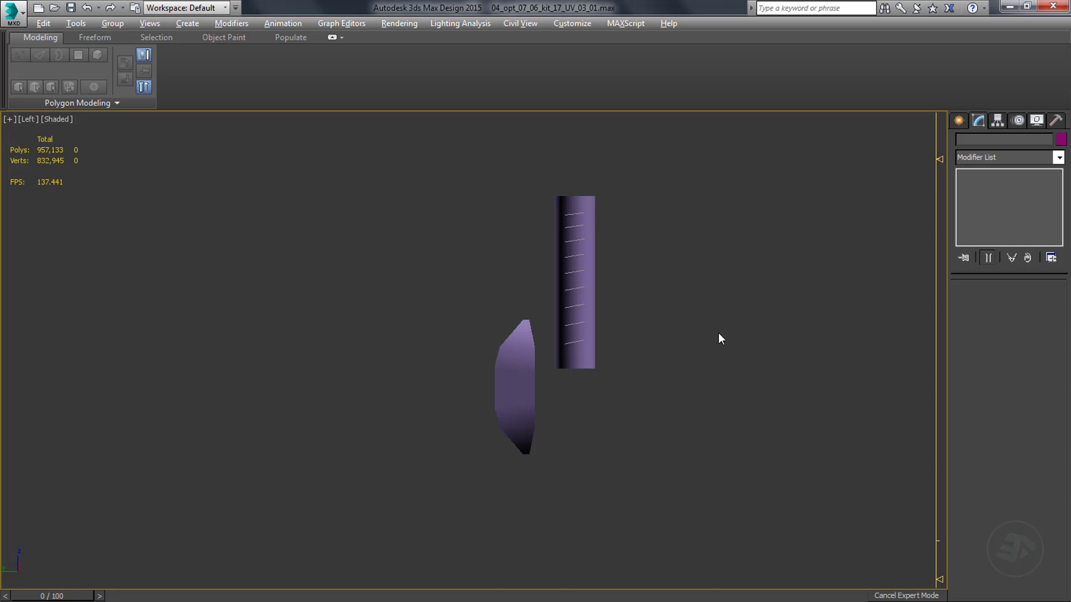
click(591, 203)
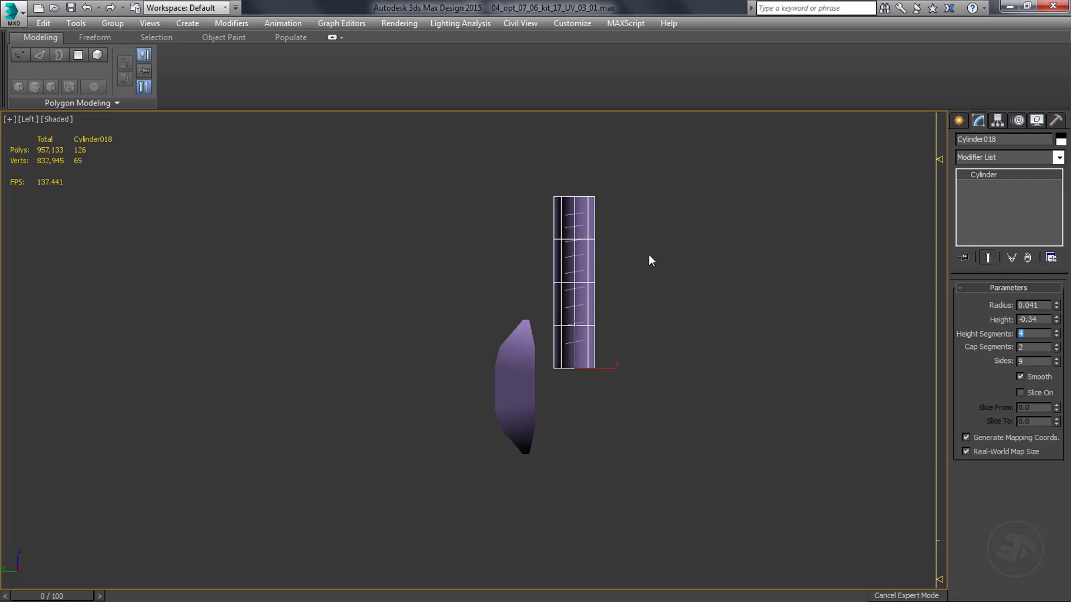
click(521, 362)
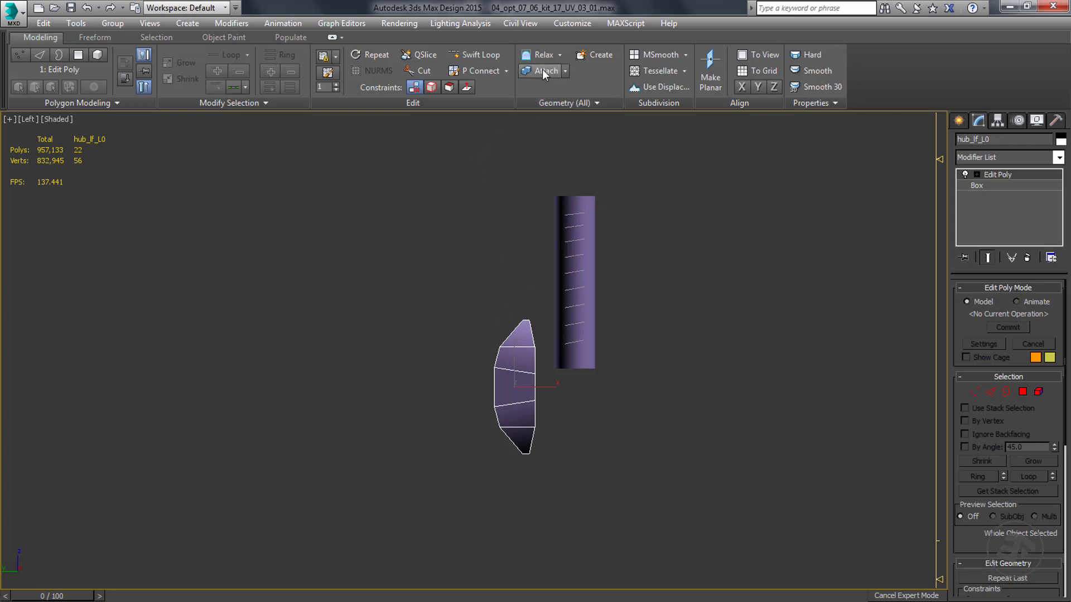
click(587, 202)
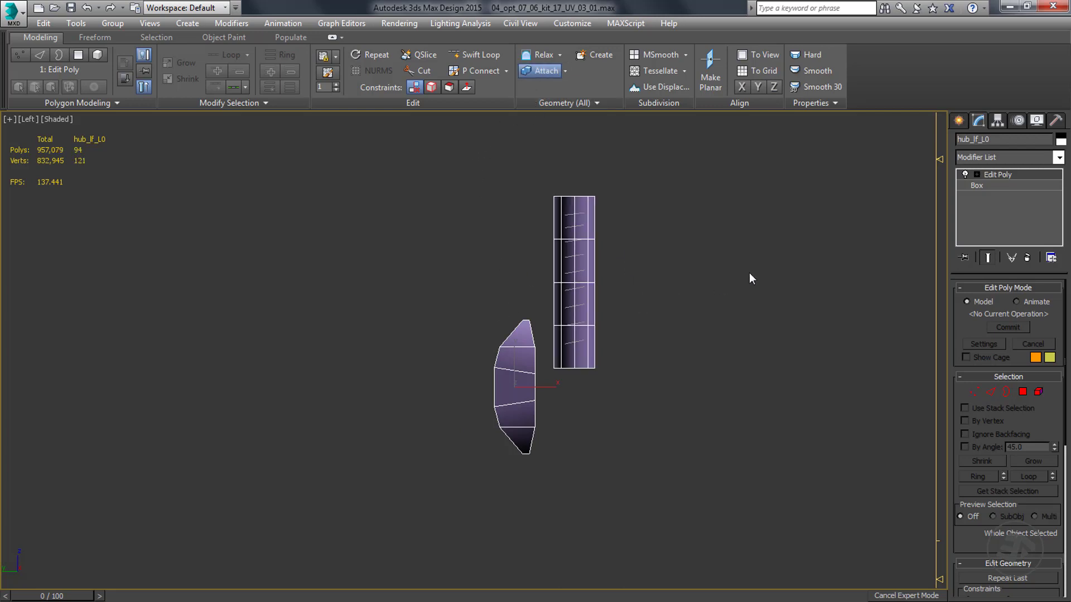
right_click(995, 169)
click(919, 292)
click(597, 360)
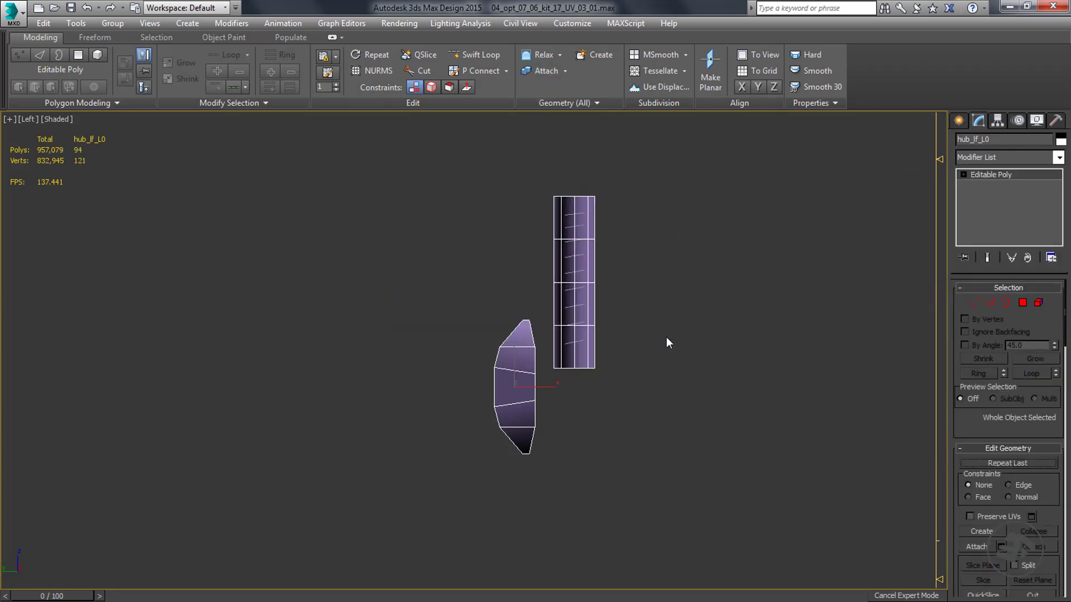
Remove the inner edge loop from both end caps of the low-poly spring cylinder, including the leftover vertices.
middle_drag(666, 337, 493, 191)
key(p)
scroll(641, 309, up, 2)
scroll(641, 310, up, 3)
key(2)
double_click(617, 333)
ctrl+double_click(549, 505)
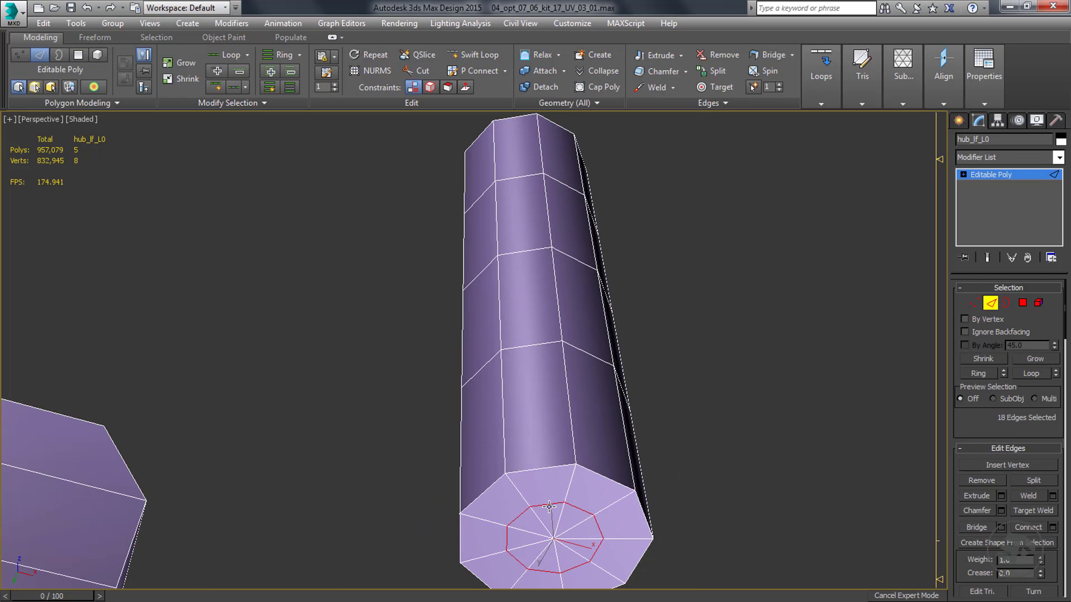
key(ctrl+BackSpace)
key(1)
scroll(581, 452, down, 3)
alt+middle_drag(581, 455, 645, 447)
scroll(595, 428, down, 4)
Add an Unwrap UVW modifier to hub_lf_L0 and open its UV editor.
click(990, 175)
click(1058, 158)
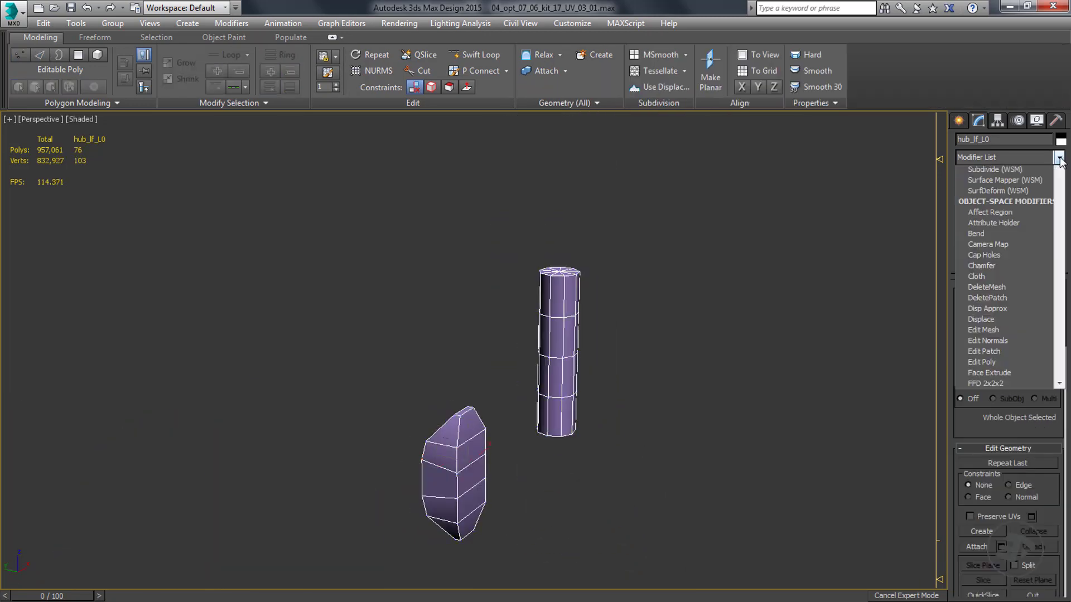
key(u)
key(Return)
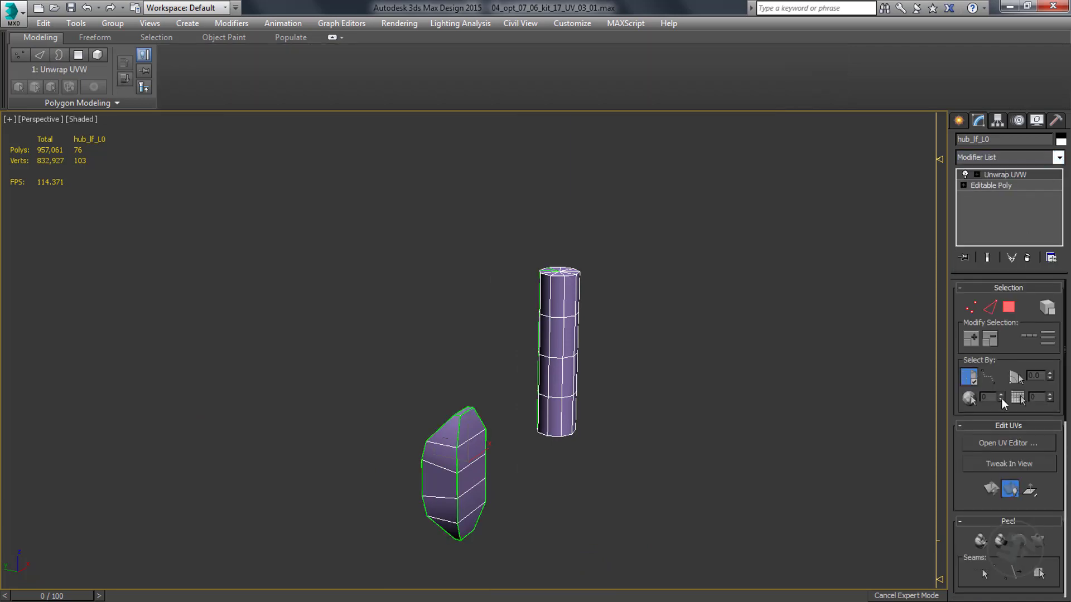
click(1007, 443)
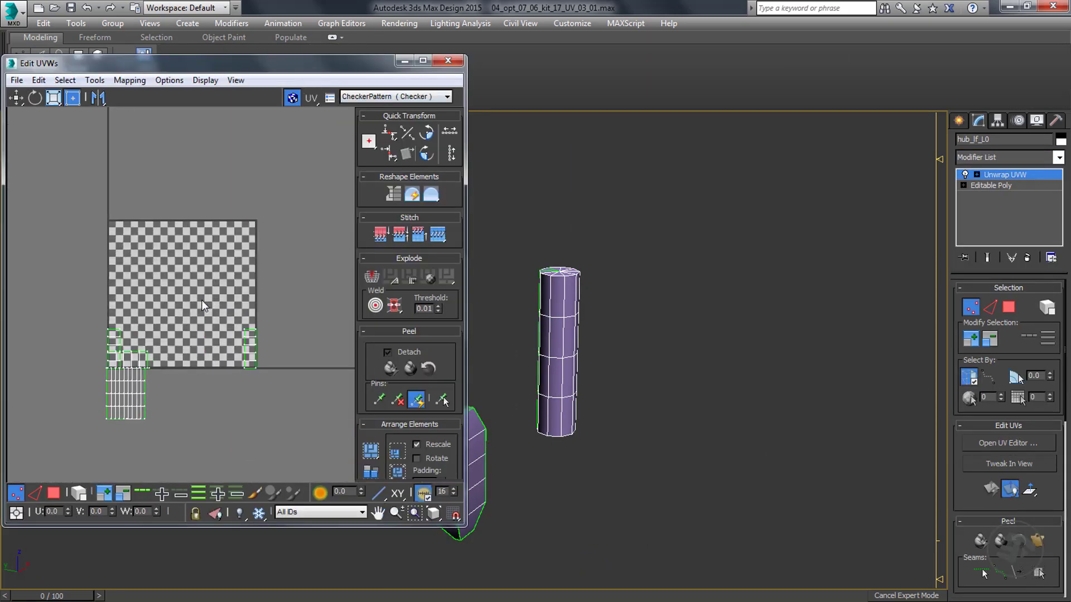
Turn off Ignore Backfacing and select all side polygons of the spring cylinder for unwrapping.
alt+middle_drag(617, 373, 746, 333)
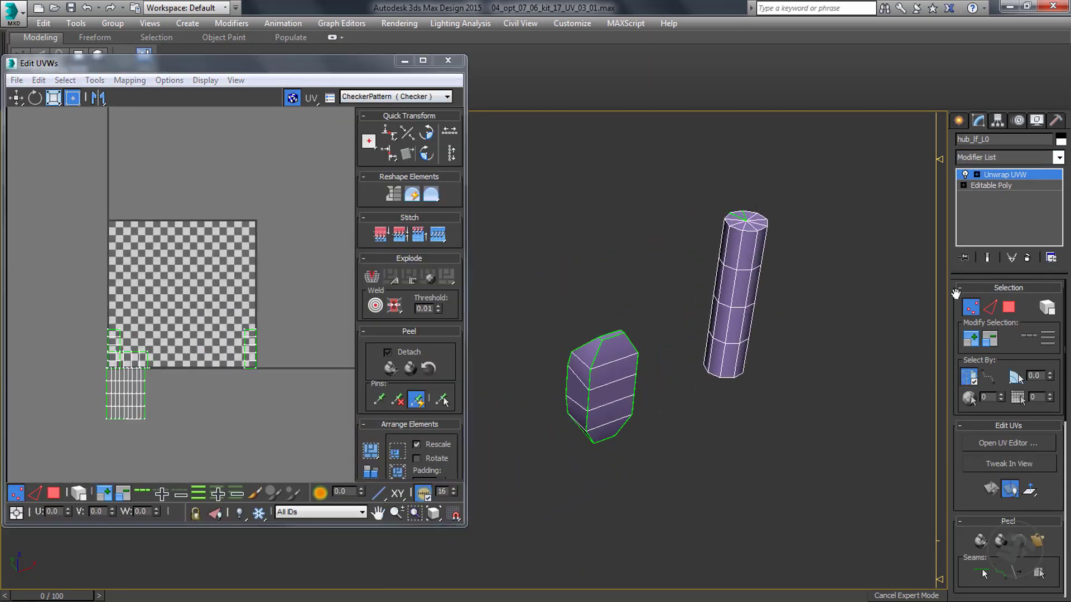
click(1008, 308)
mouse_move(168, 402)
middle_down()
mouse_move(206, 397)
mouse_move(186, 394)
middle_up()
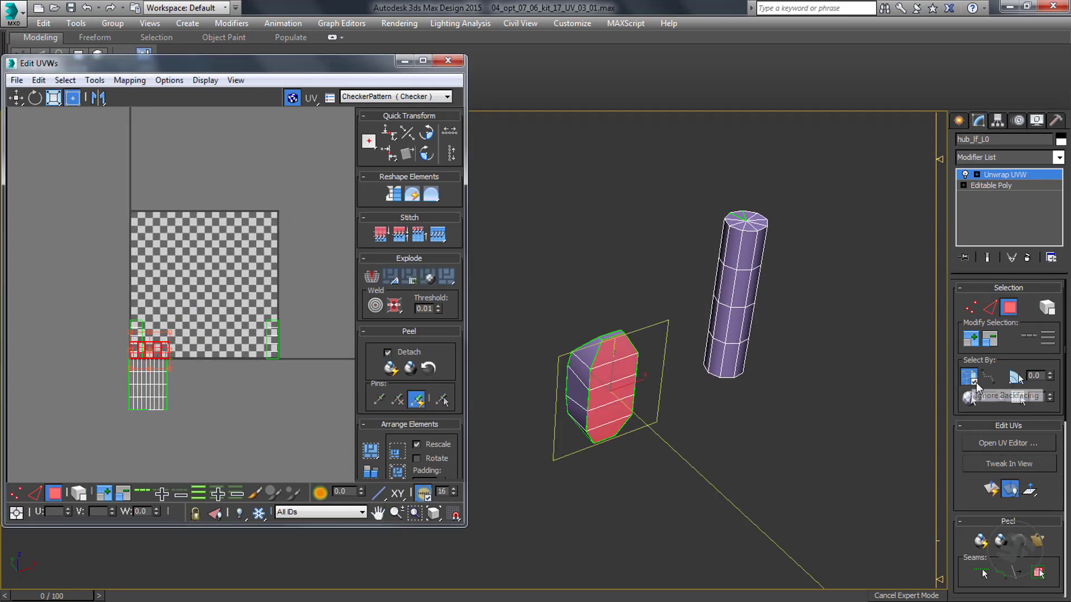
click(973, 379)
drag(812, 184, 693, 405)
alt+middle_drag(694, 410, 741, 303)
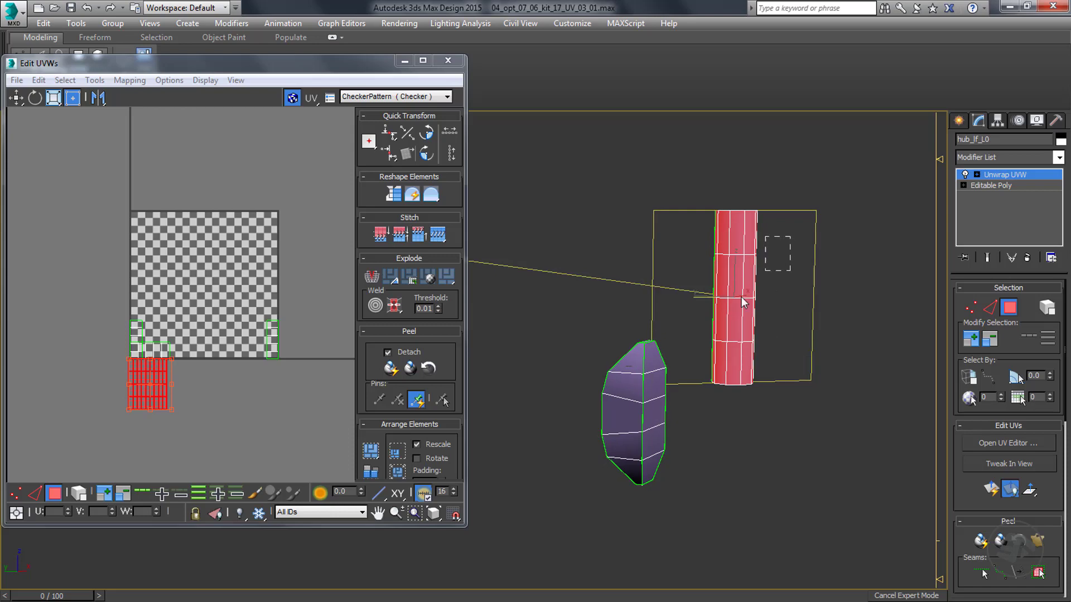
Switch the perspective viewport to wireframe to show the high-poly spring inside the low-poly cylinder.
mouse_move(688, 353)
alt+middle_down()
mouse_move(530, 287)
mouse_move(470, 240)
mouse_move(578, 343)
mouse_move(786, 377)
mouse_move(770, 363)
mouse_move(774, 375)
mouse_move(727, 375)
alt+middle_up()
key(F2)
key(F2)
key(F3)
scroll(811, 242, down, 3)
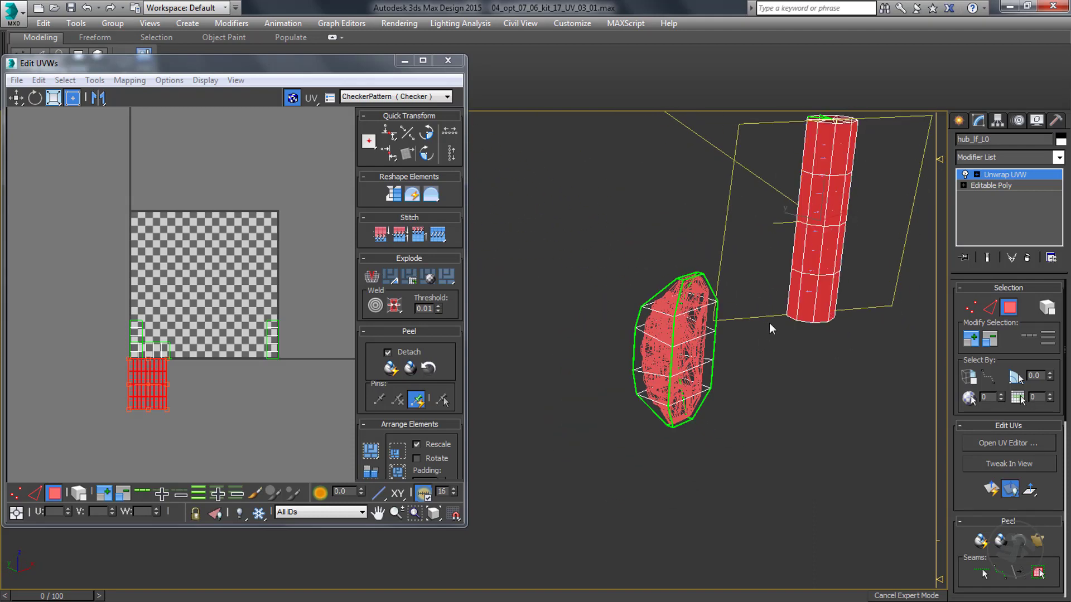
scroll(127, 381, up, 5)
scroll(128, 381, down, 5)
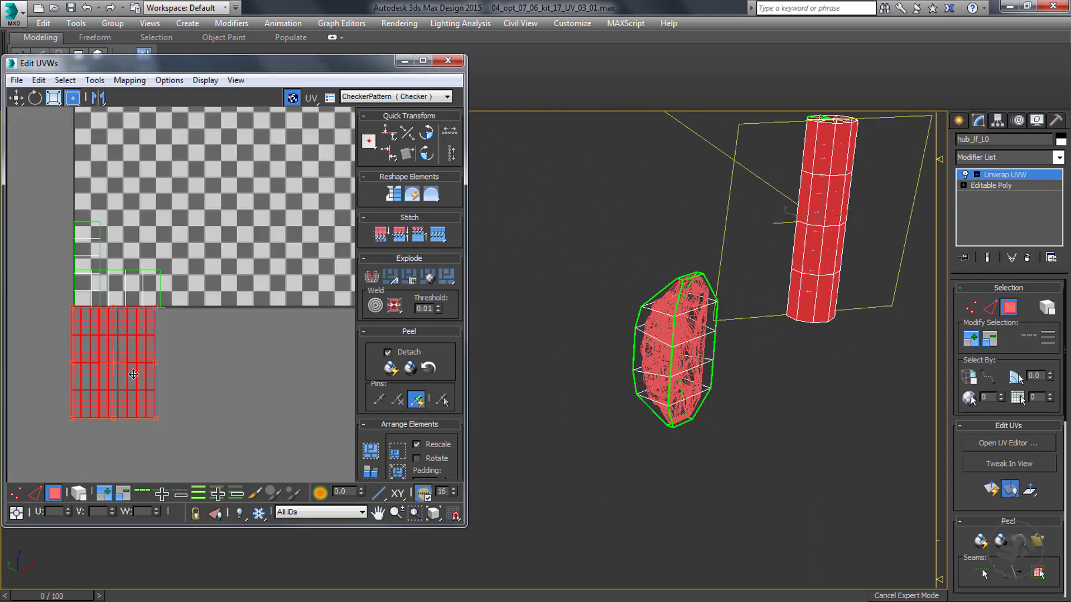
Detach the cylinder's side UVs with Detach Edge Verts and move them to the upper-left corner of the UV tile.
drag(118, 357, 117, 213)
key(ctrl+z)
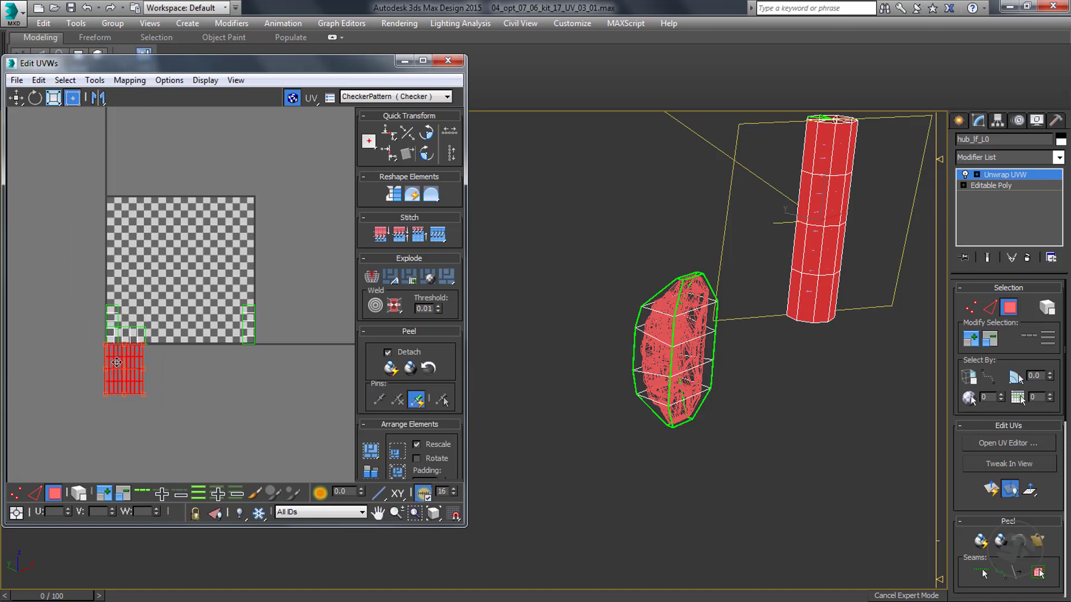
right_click(112, 362)
click(72, 410)
drag(120, 371, 121, 223)
scroll(121, 224, up, 5)
scroll(156, 248, down, 4)
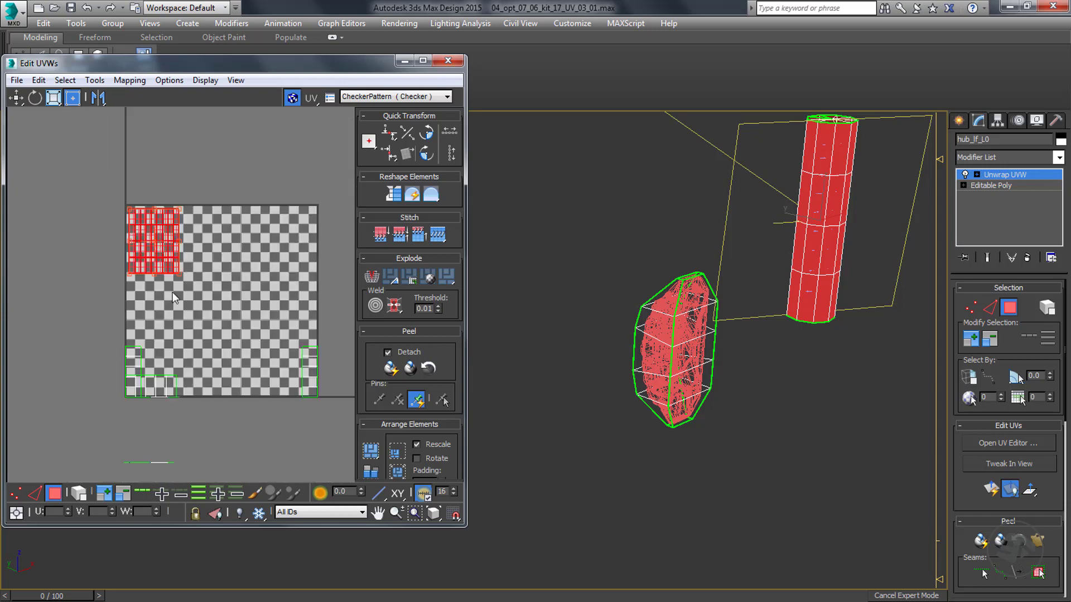
Stretch the cylinder's side shell into a narrow strip of full tile height and move it outside the tile's left edge.
drag(174, 318, 168, 393)
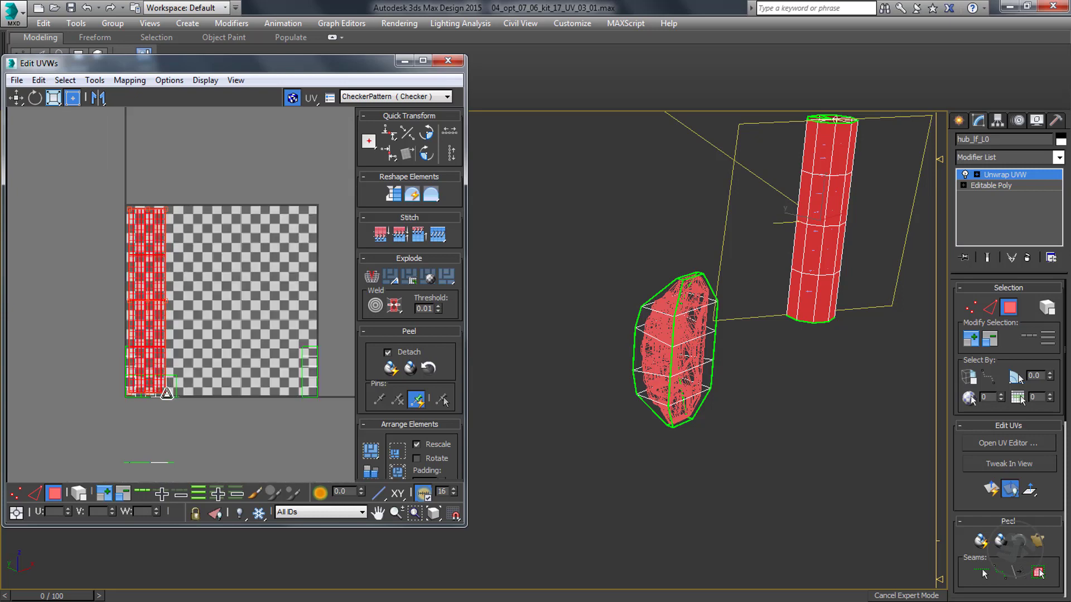
drag(157, 286, 72, 282)
middle_drag(123, 287, 243, 317)
alt+middle_drag(508, 285, 524, 292)
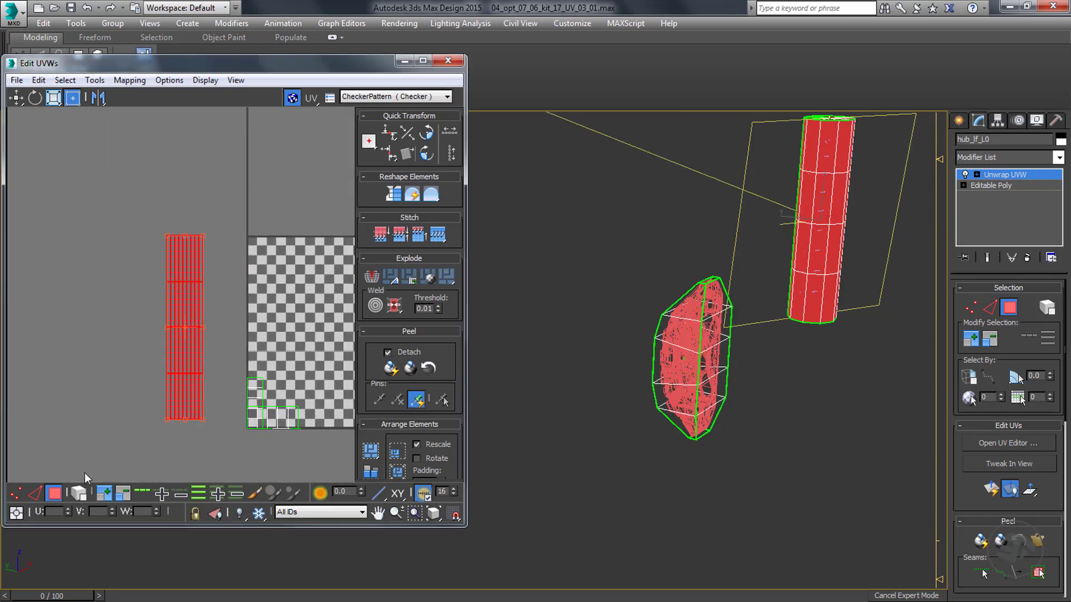
Flip the cylinder's side UV shell vertically, checking against the viewport which polygon its upper end matches.
scroll(191, 253, up, 3)
click(207, 261)
alt+middle_drag(818, 291, 592, 340)
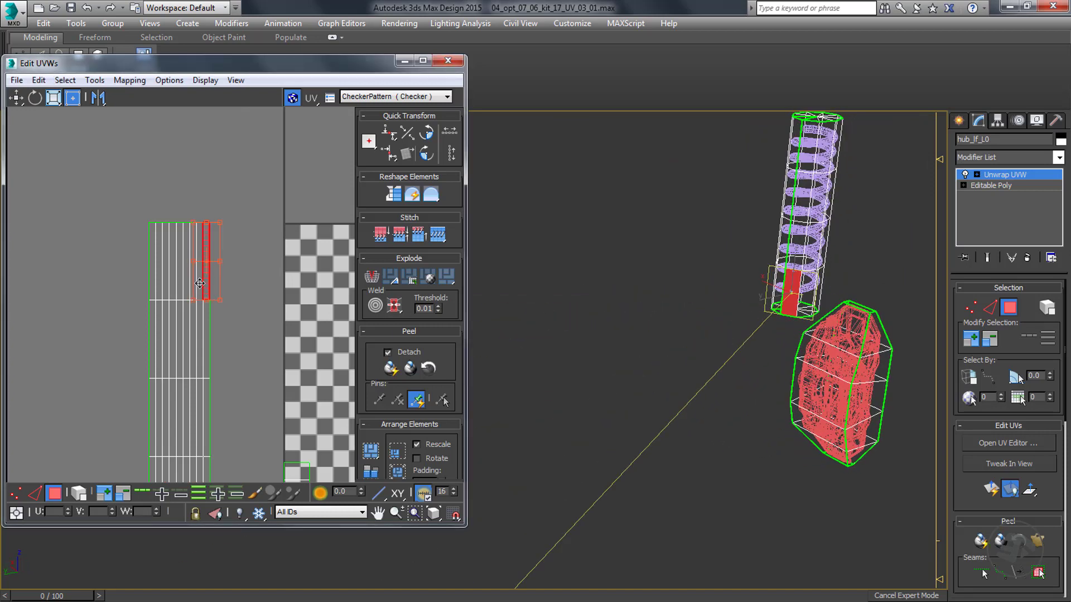
click(187, 236)
scroll(187, 236, down, 3)
middle_drag(187, 236, 193, 199)
drag(136, 175, 220, 390)
right_click(183, 299)
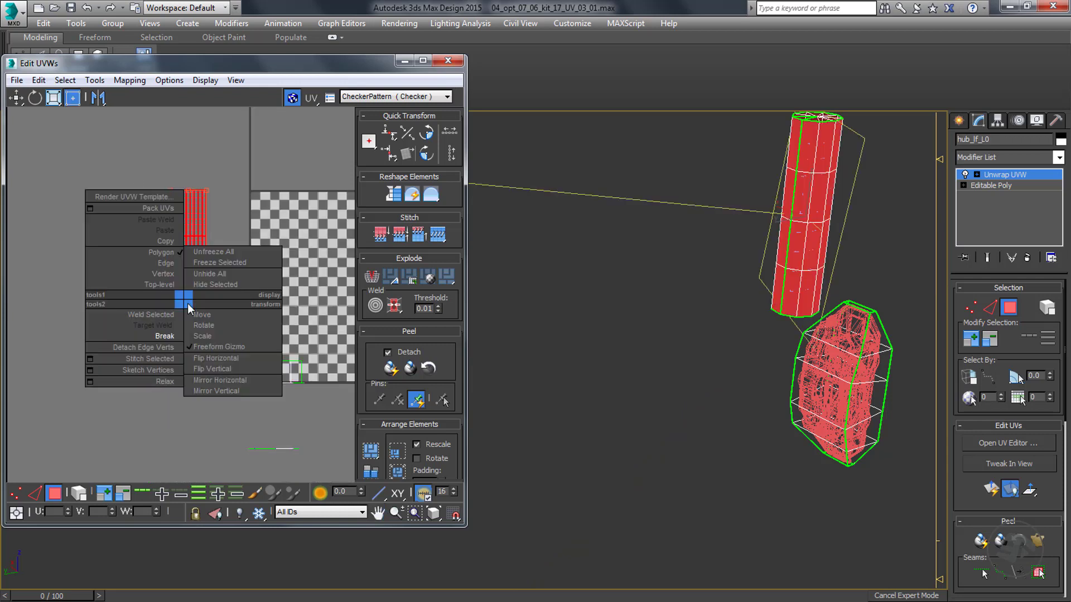
click(210, 369)
right_click(187, 303)
click(209, 380)
click(210, 206)
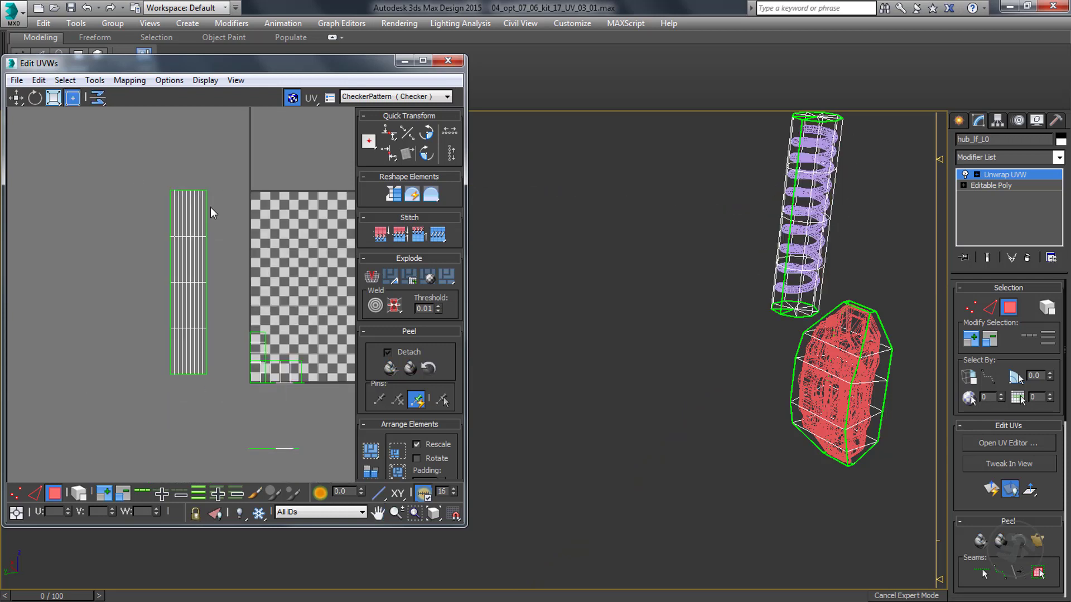
click(204, 212)
alt+middle_drag(687, 275, 523, 281)
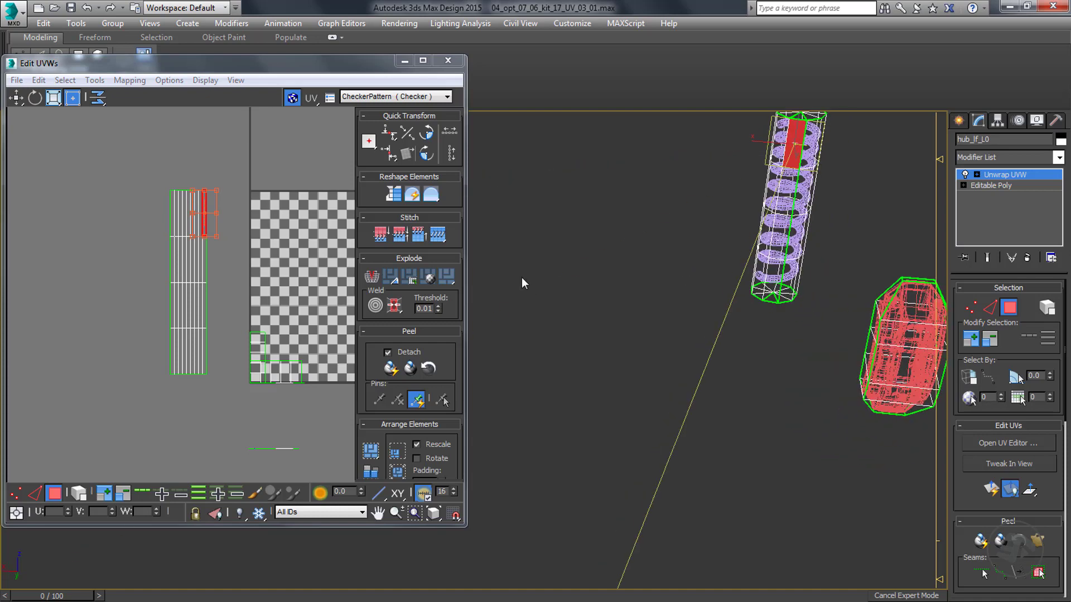
Select the whole side UV shell of the cylinder and rotate it 90 degrees to lie horizontally.
scroll(198, 217, up, 3)
click(16, 98)
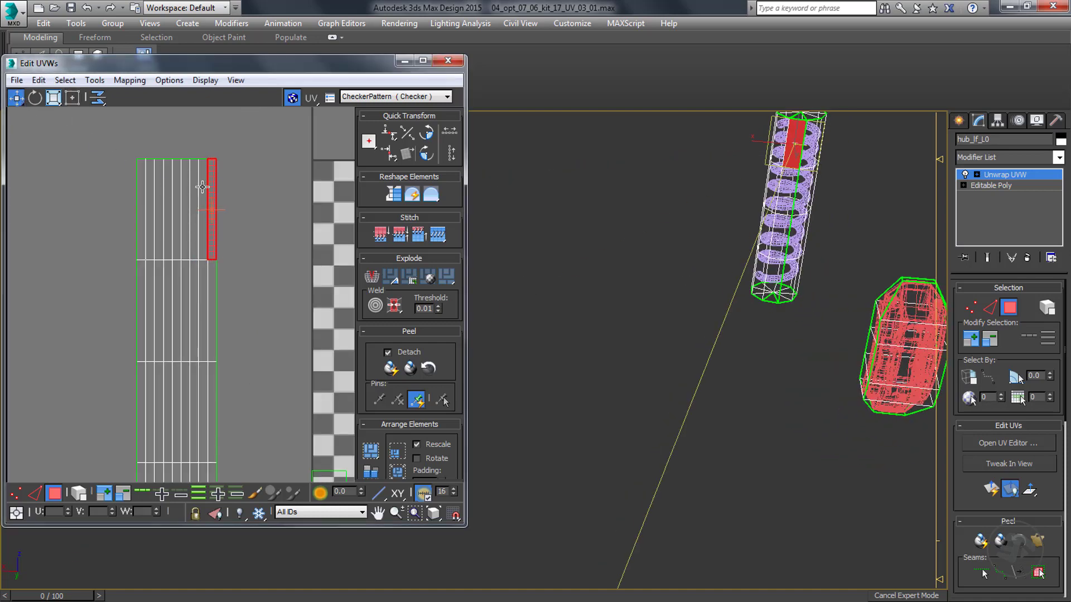
click(202, 187)
scroll(202, 211, down, 3)
drag(216, 185, 173, 318)
key(e)
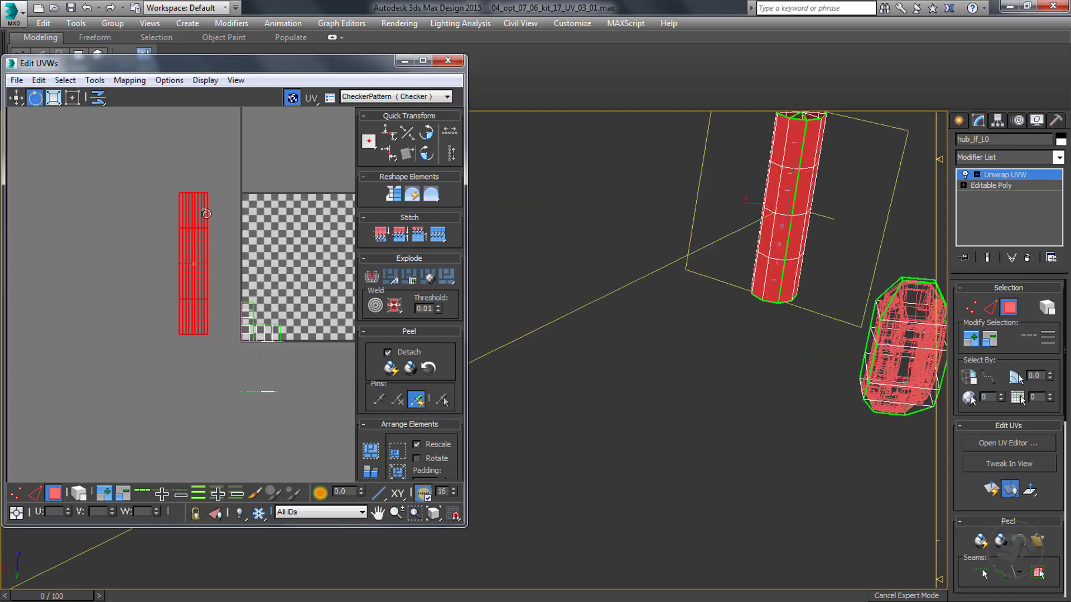
drag(206, 213, 262, 267)
Move the horizontal side shell into the UV tile and place it just inside the tile's upper edge.
drag(197, 269, 317, 226)
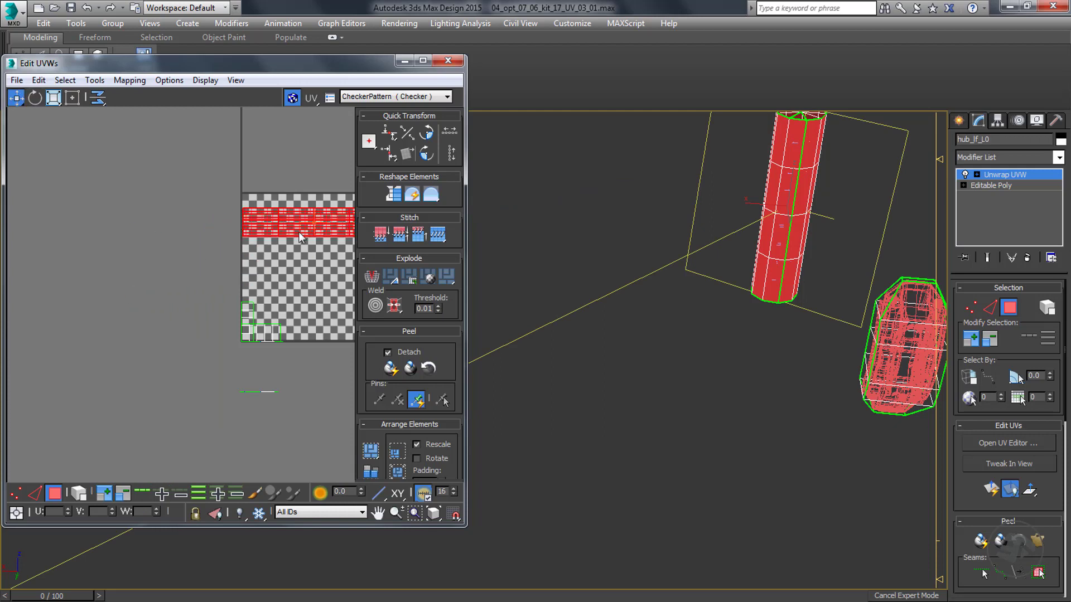
middle_drag(317, 226, 180, 261)
scroll(180, 261, up, 2)
drag(180, 261, 180, 247)
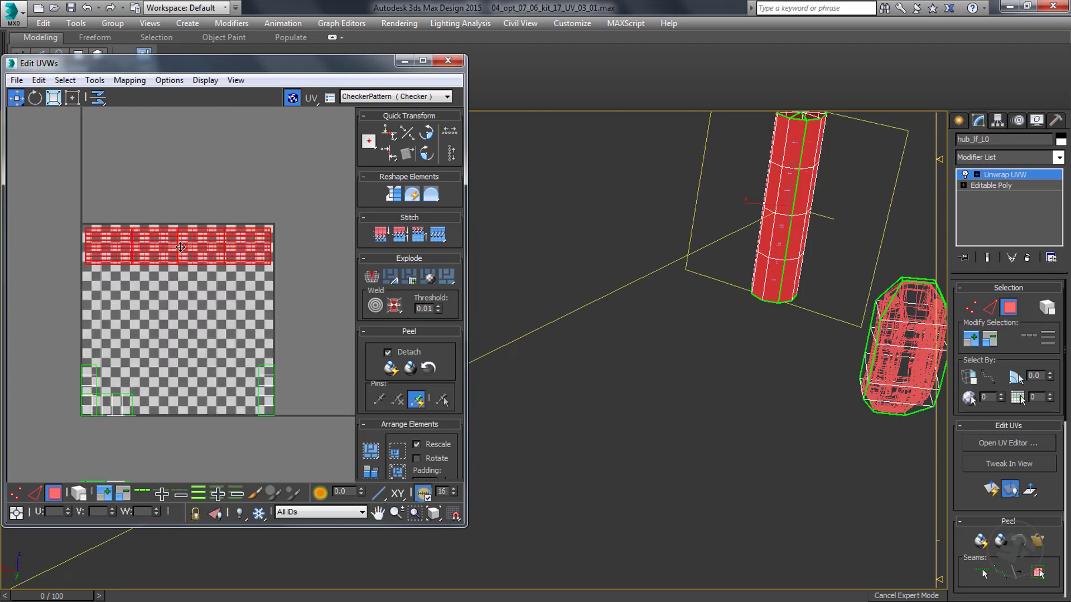
Select all polygons of the low-poly caliper block and move their UV shells out below the UV tile.
middle_drag(222, 329, 220, 295)
scroll(220, 295, down, 2)
scroll(151, 381, up, 2)
alt+middle_drag(717, 249, 634, 401)
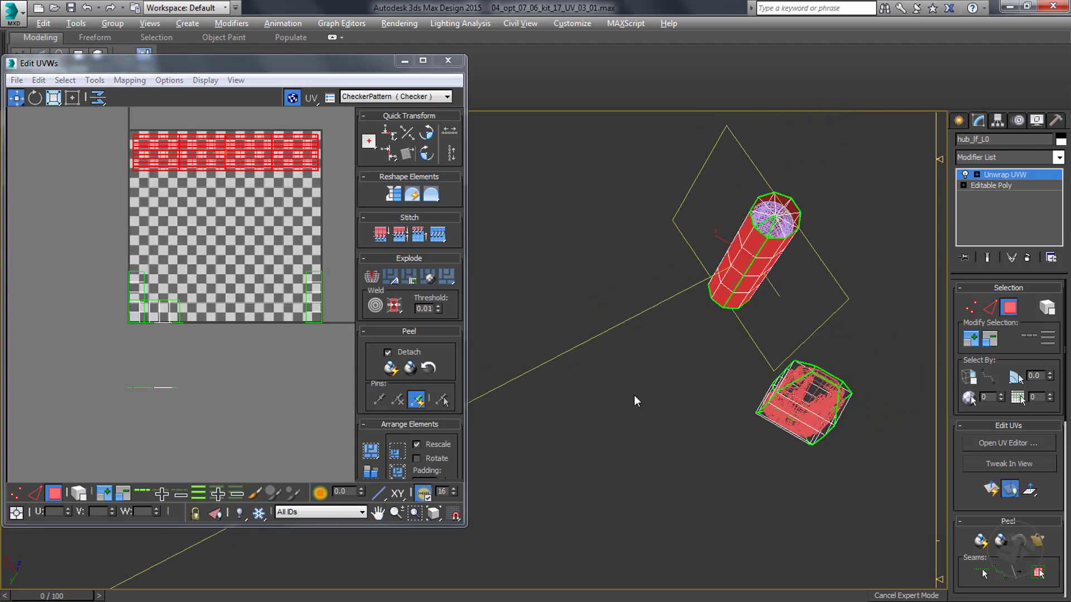
scroll(772, 217, up, 3)
middle_drag(684, 334, 657, 236)
scroll(648, 270, down, 2)
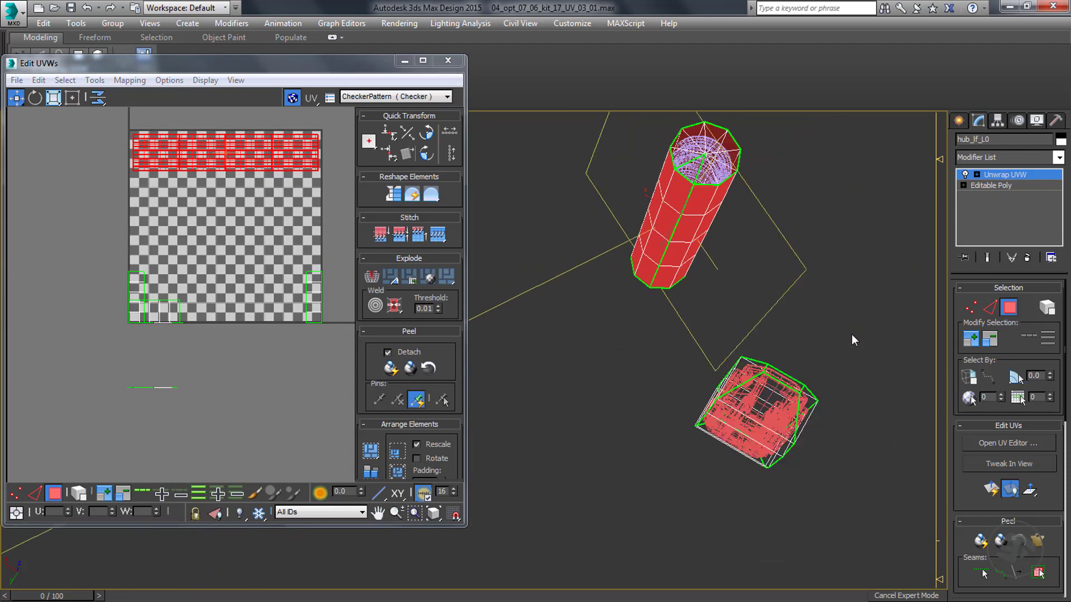
drag(852, 337, 651, 503)
drag(139, 295, 98, 456)
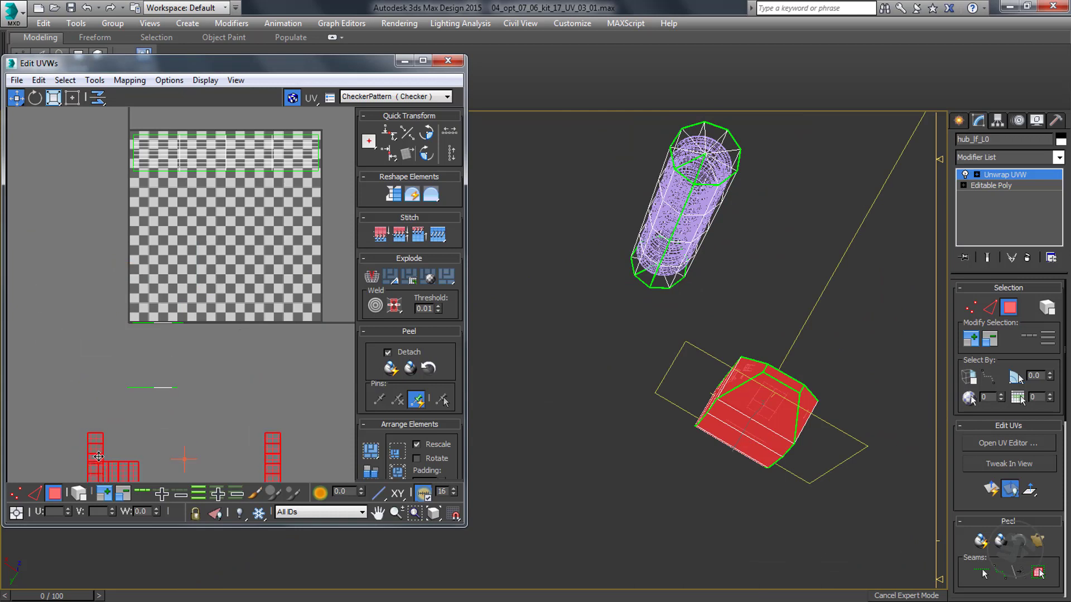
Select the cylinder's collapsed top-cap UVs below the tile and move them onto the tile's lower edge over the other cap's UVs.
click(151, 389)
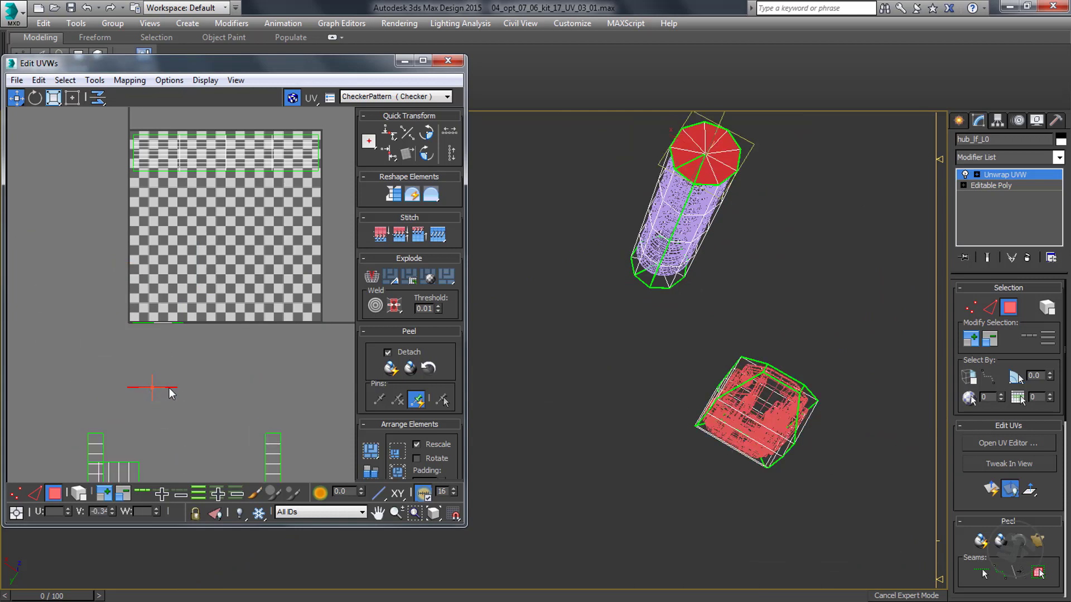
middle_drag(170, 393, 184, 349)
click(73, 97)
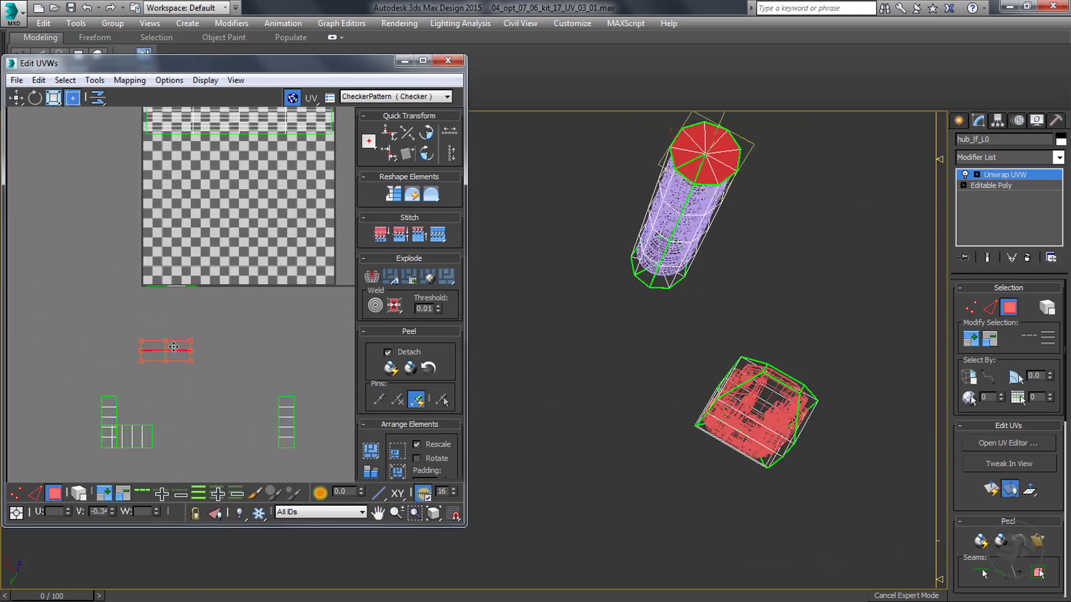
drag(173, 350, 182, 280)
scroll(182, 279, up, 5)
scroll(184, 295, down, 8)
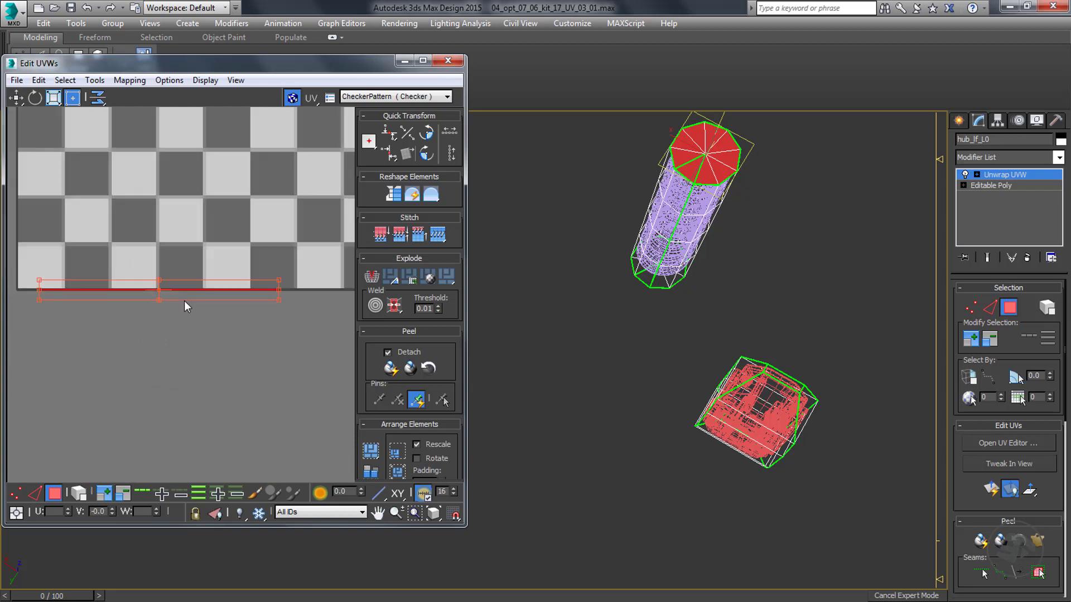
Select both cap UV strips and move them to the right end of the side shell's lower edge.
scroll(120, 329, up, 4)
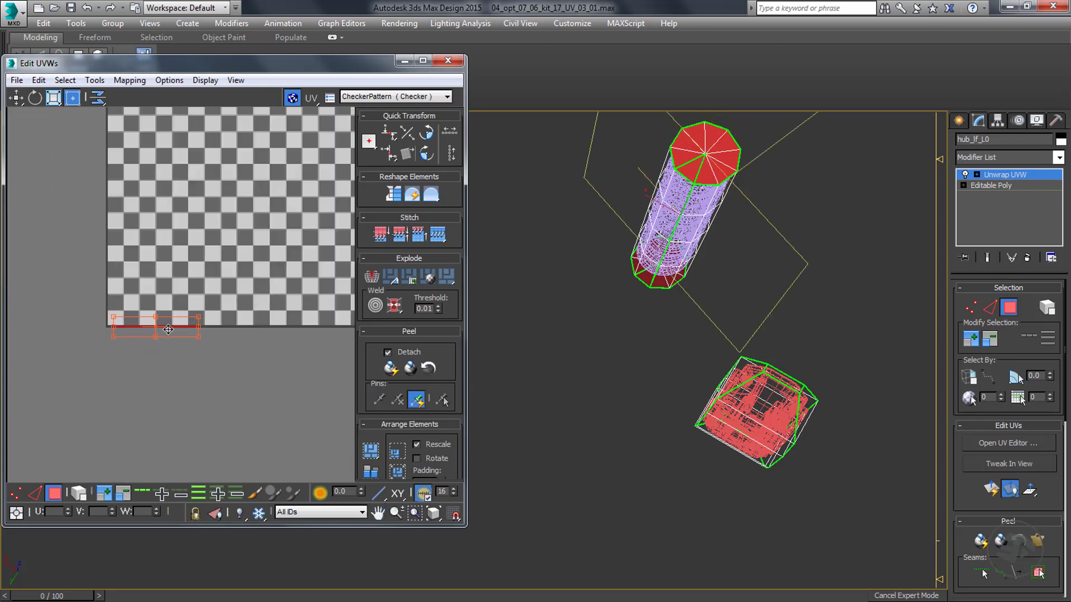
scroll(123, 327, up, 5)
scroll(123, 327, down, 6)
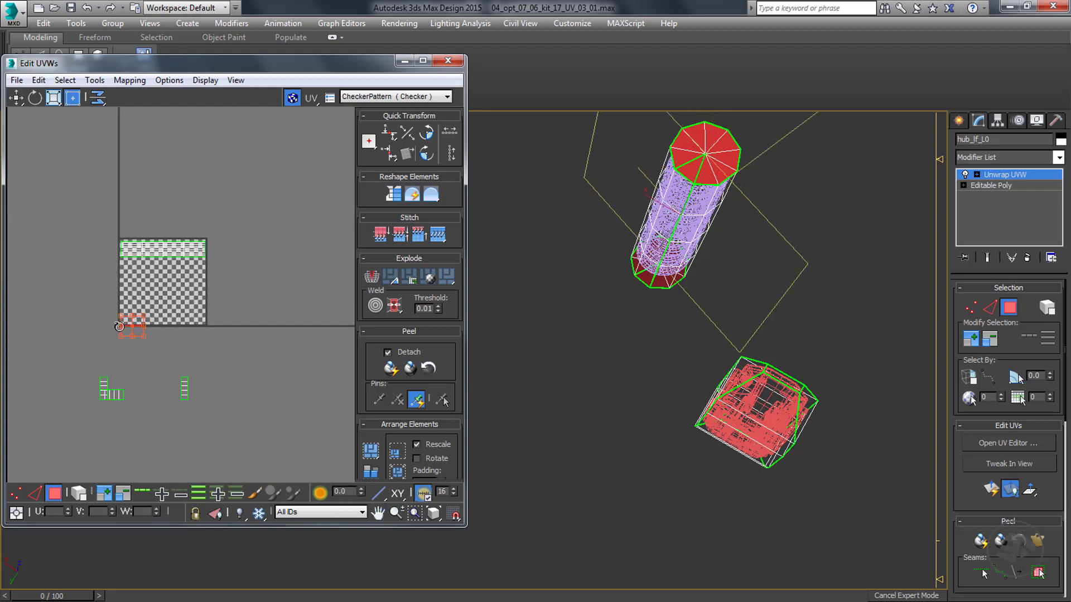
drag(134, 326, 243, 252)
scroll(196, 258, up, 3)
scroll(196, 258, up, 4)
scroll(242, 252, down, 8)
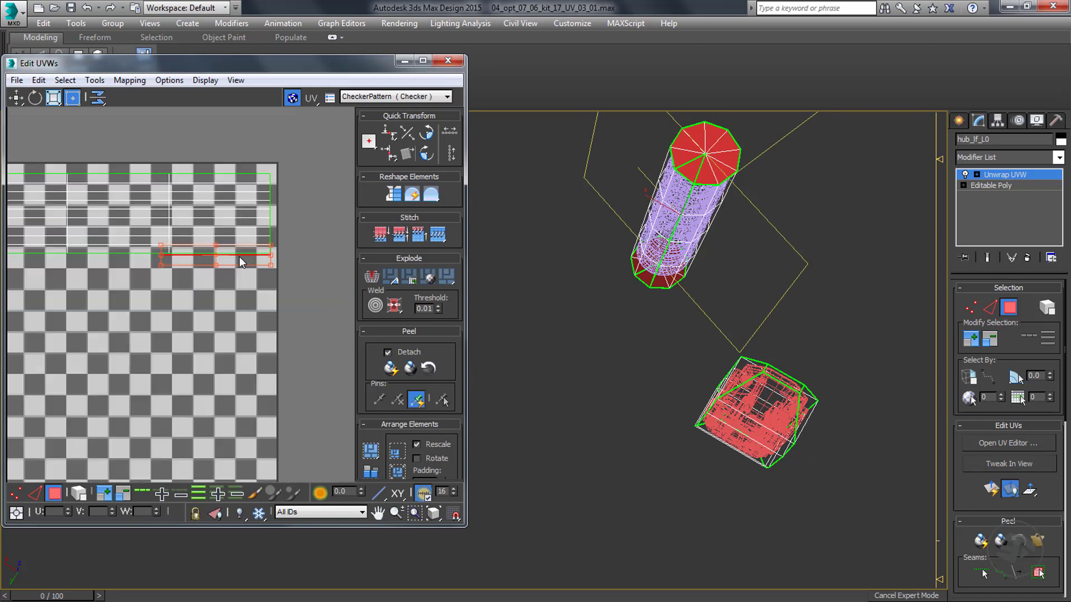
Select the caliper block's UV shells below the tile and apply Flatten Mapping with polygon angle 45.0 and spacing 0.02.
drag(224, 325, 114, 379)
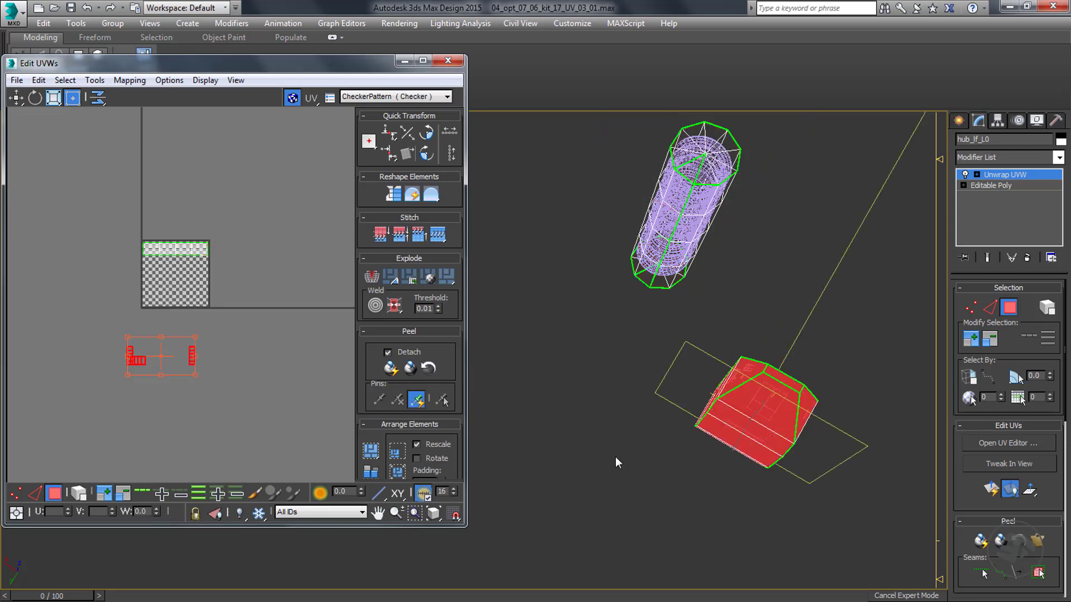
alt+middle_drag(615, 457, 603, 337)
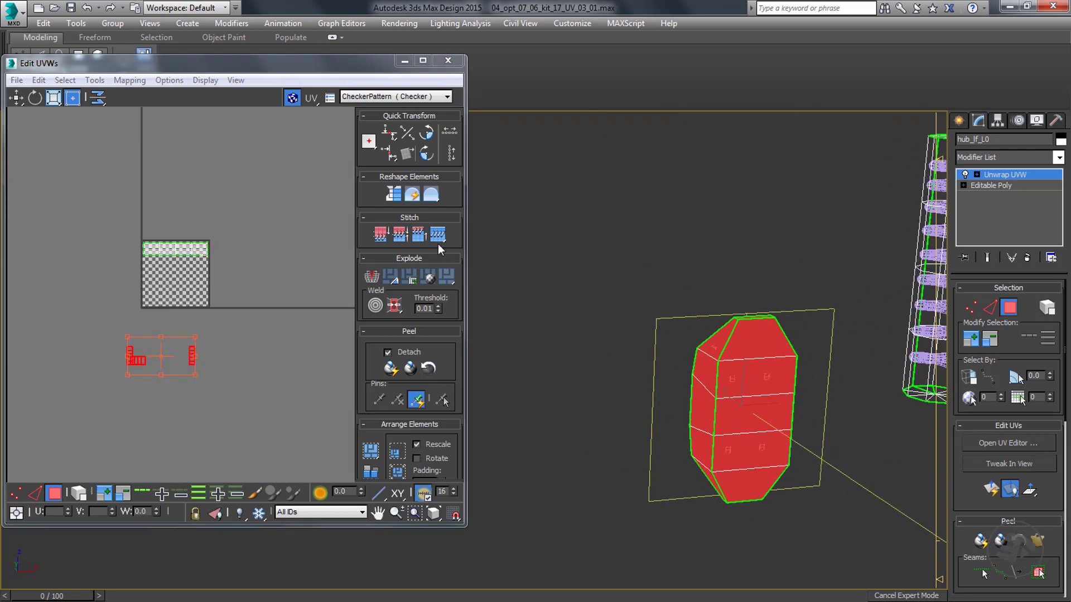
double_click(236, 62)
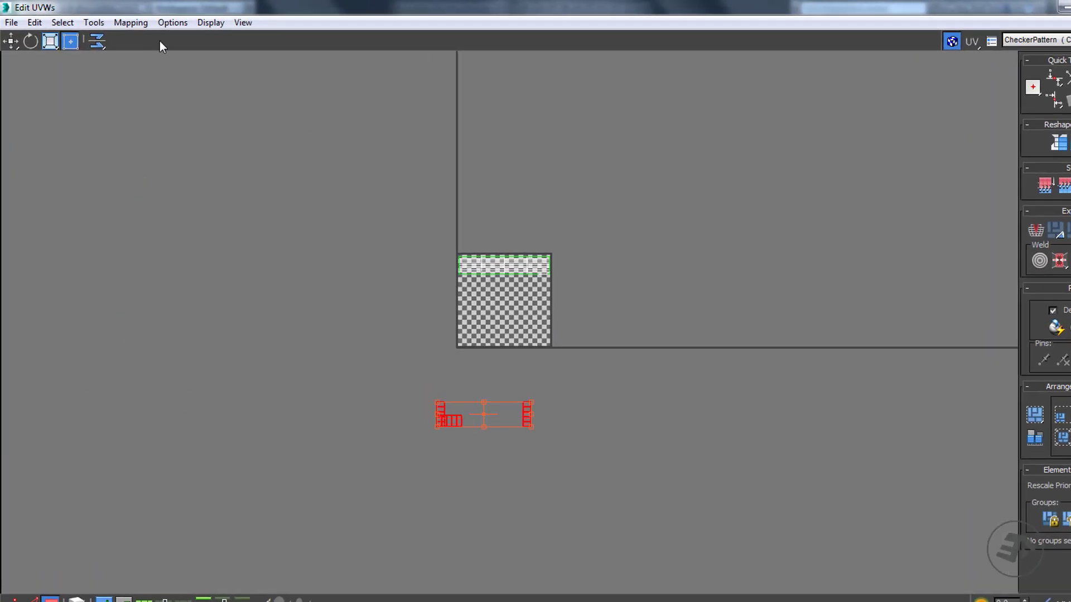
click(120, 22)
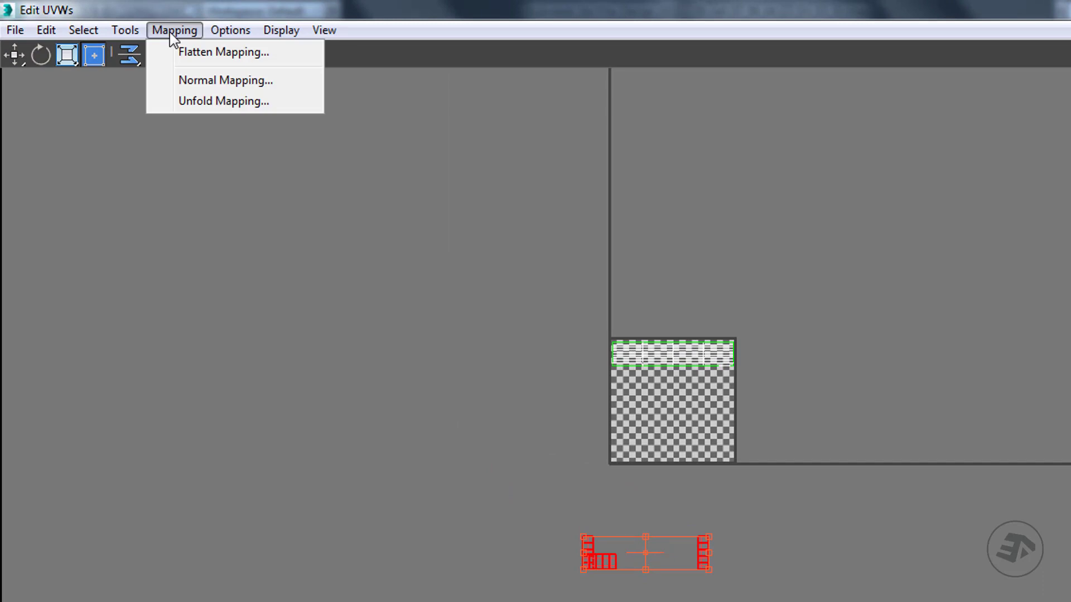
click(226, 56)
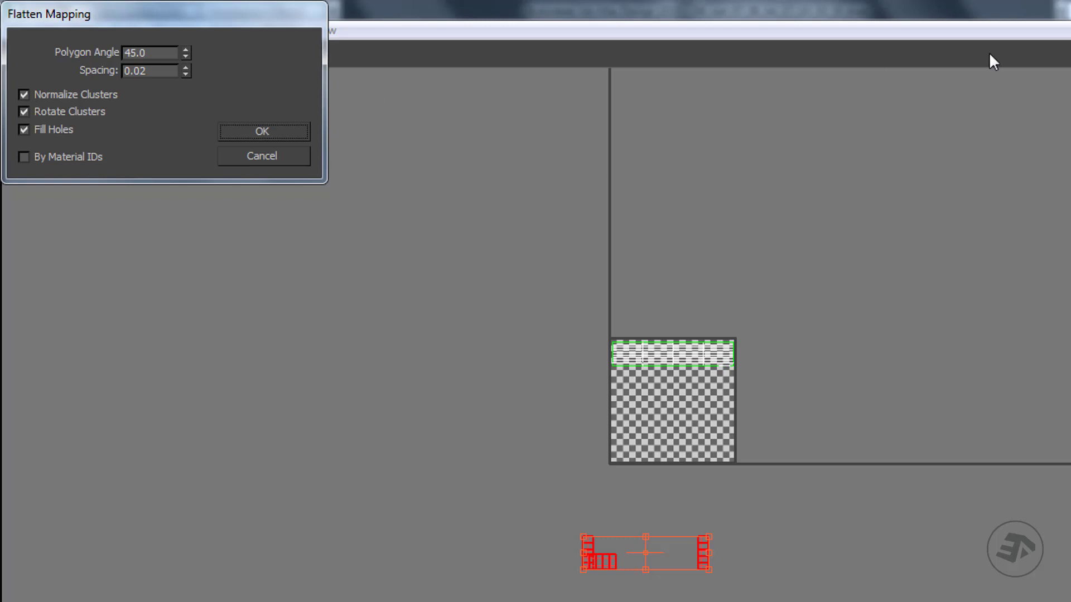
click(278, 131)
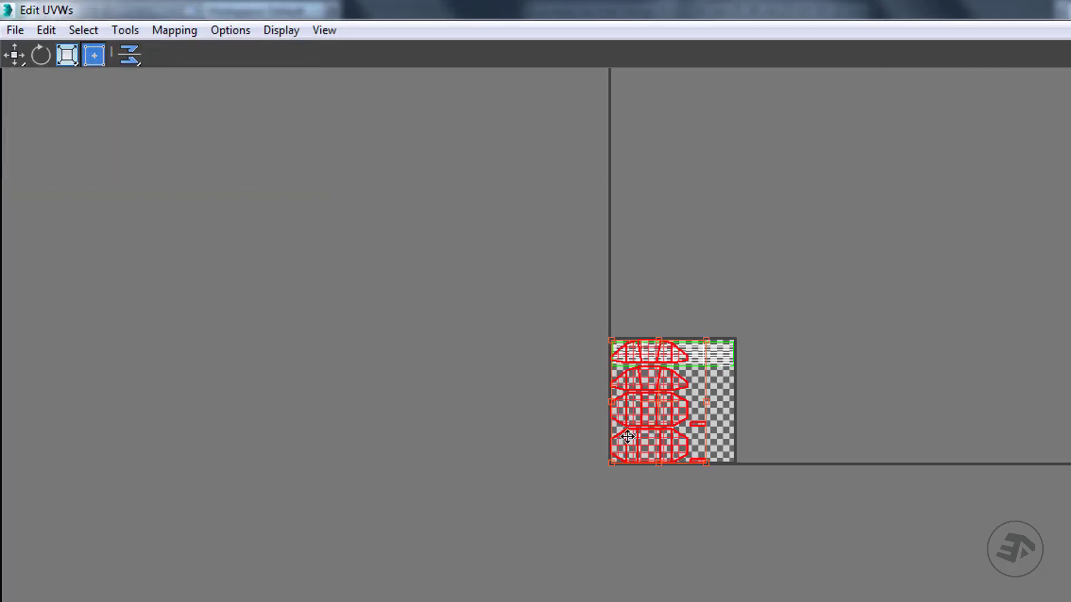
Move the flattened caliper shells out of the UV tile, rotate them 90 degrees and place them inside it beneath the cylinder's shell.
middle_drag(654, 400, 614, 419)
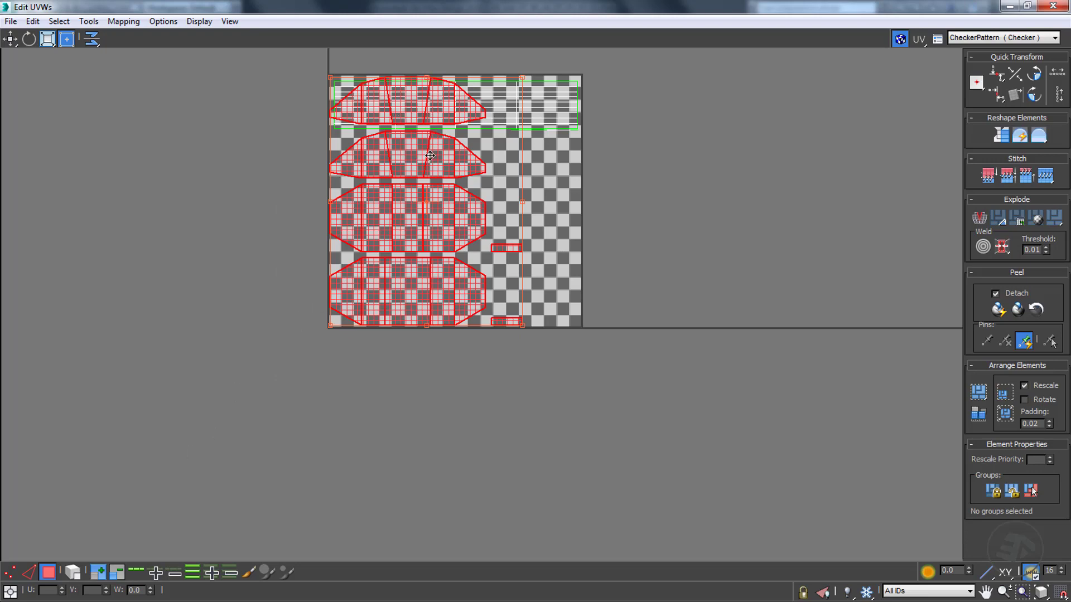
drag(431, 163, 184, 315)
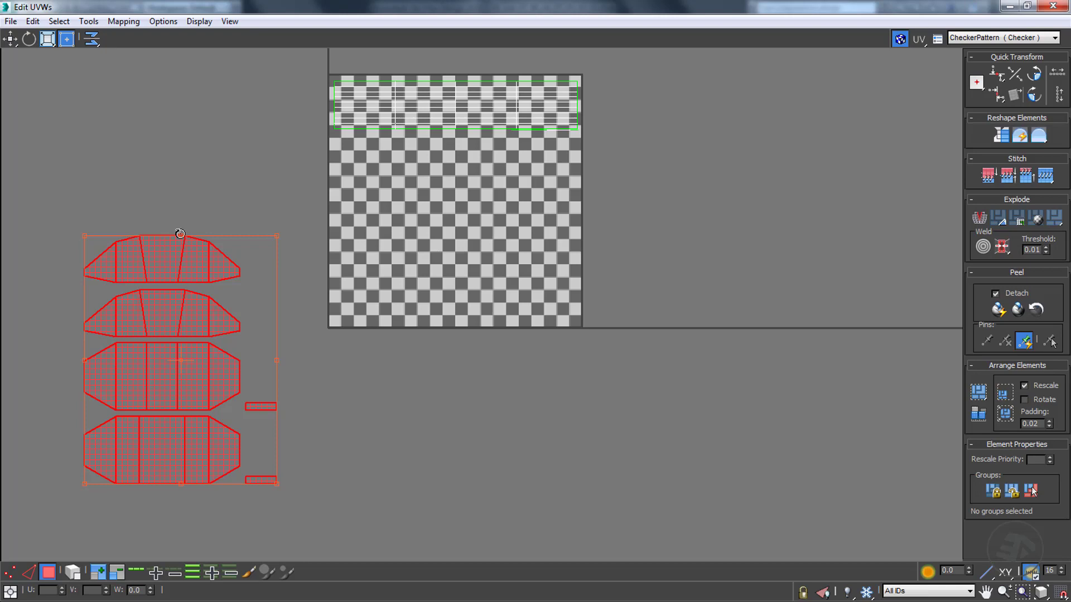
drag(179, 233, 1, 362)
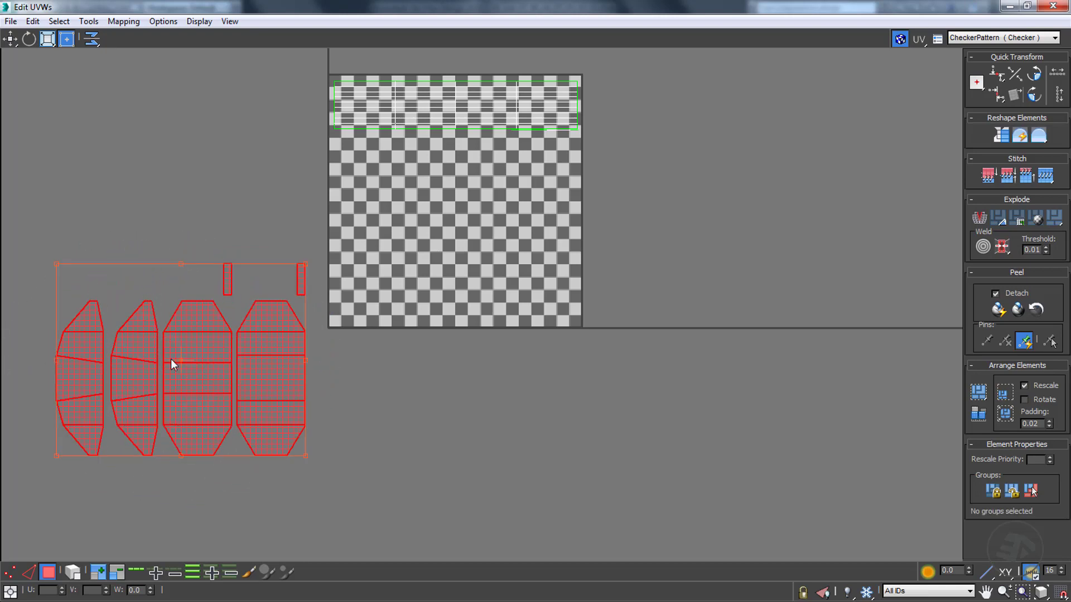
drag(181, 359, 457, 227)
middle_drag(547, 146, 534, 194)
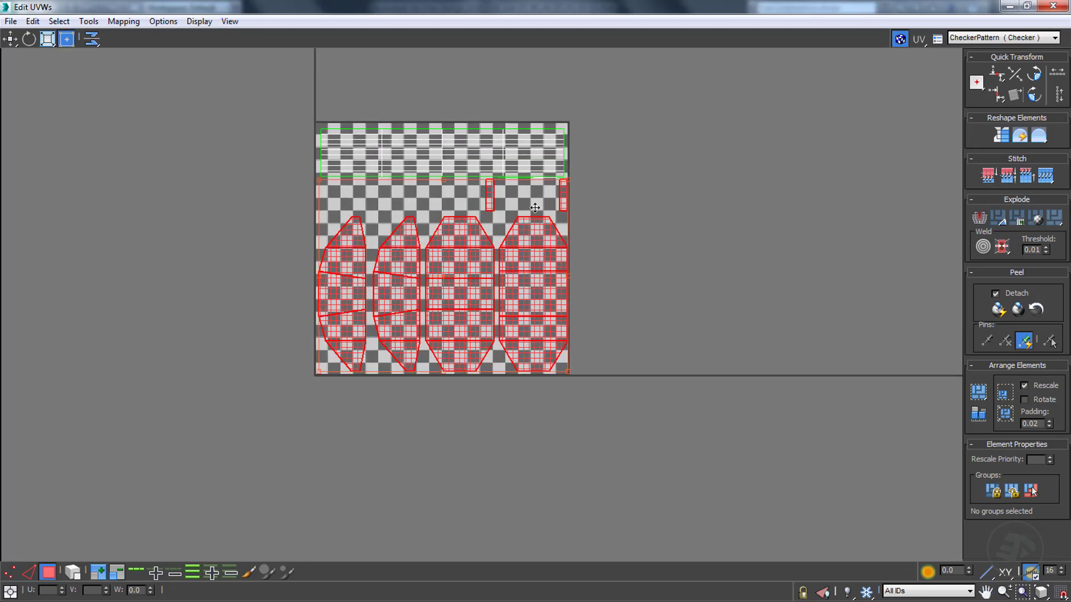
scroll(534, 194, up, 5)
scroll(534, 194, down, 3)
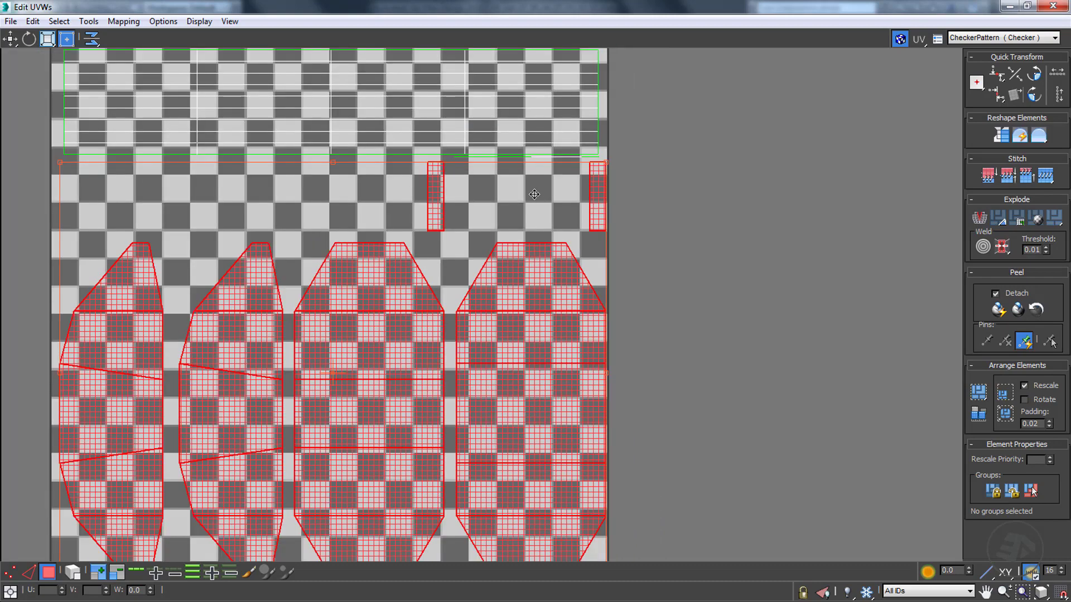
middle_drag(515, 223, 536, 162)
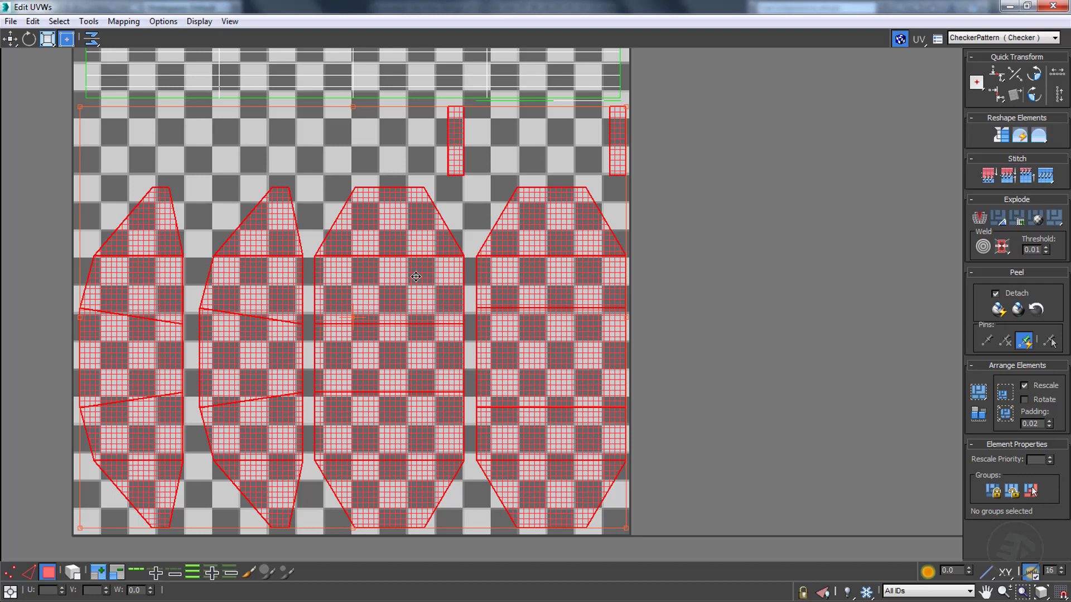
scroll(416, 277, down, 2)
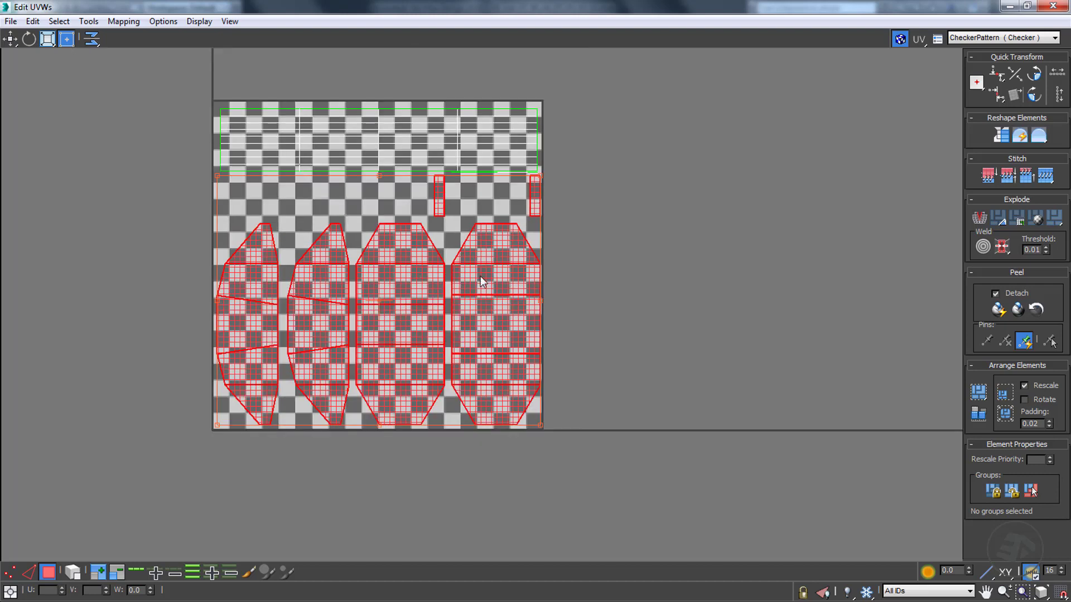
click(611, 252)
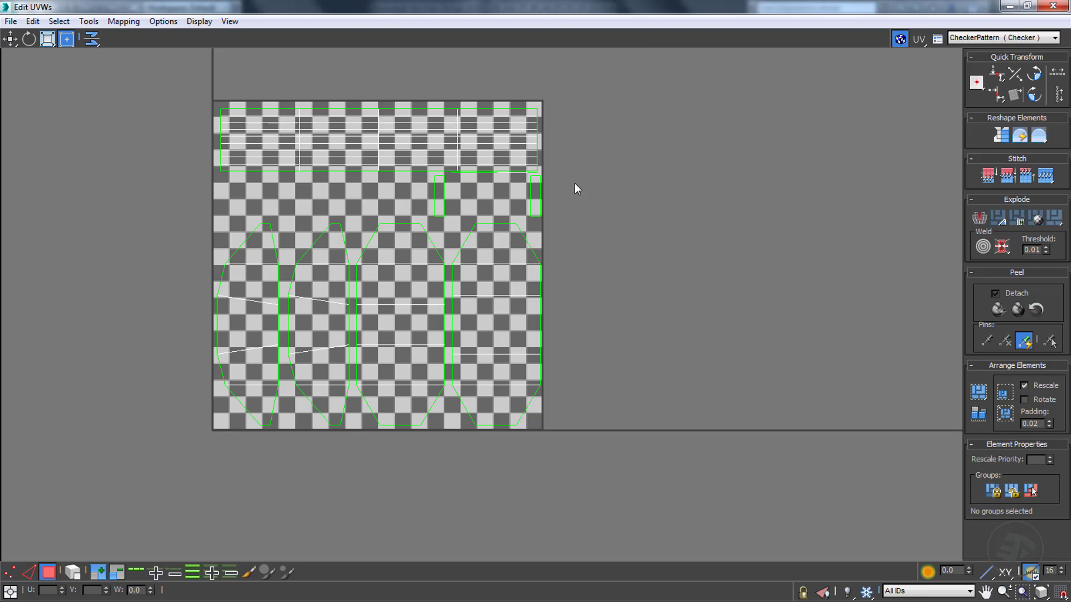
Select end polygons of the caliper's two wide UV shells and examine which end of the block each one covers.
double_click(898, 8)
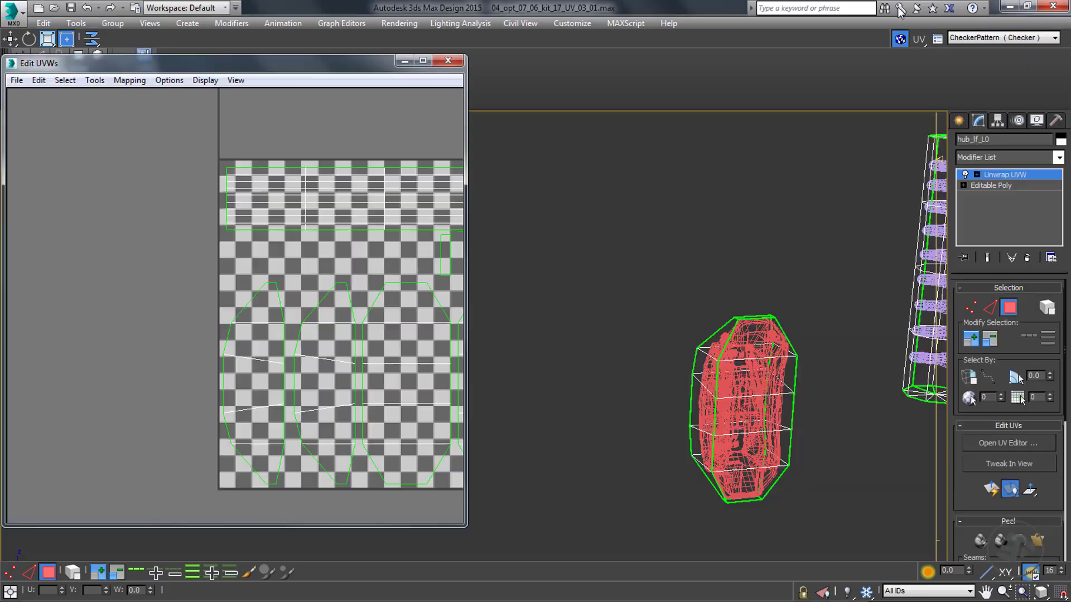
alt+middle_drag(555, 269, 705, 265)
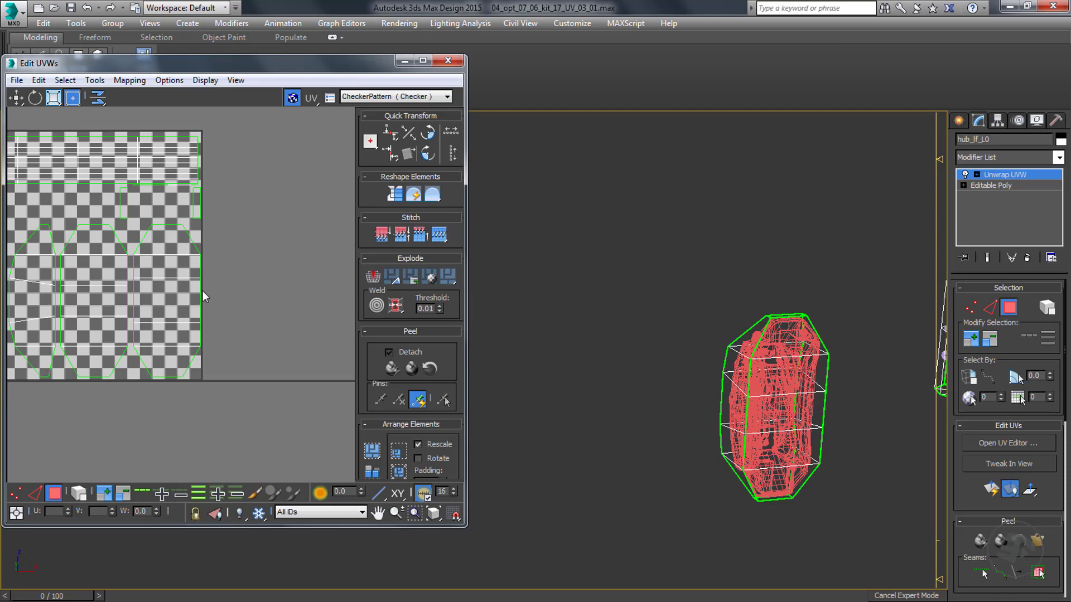
click(161, 371)
alt+middle_drag(644, 411, 760, 462)
click(241, 269)
click(166, 249)
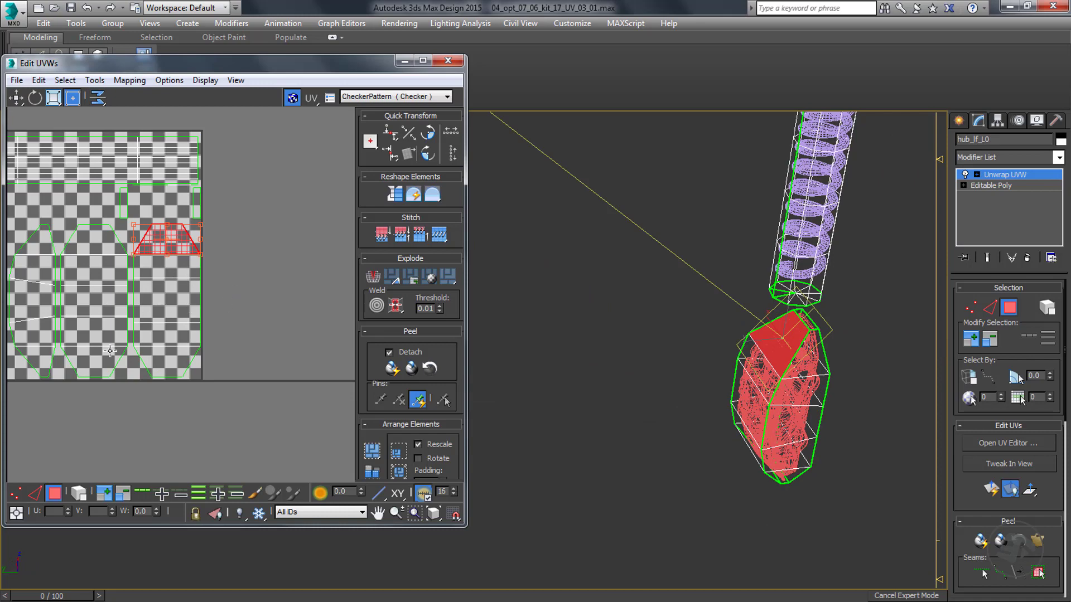
click(91, 240)
key(z)
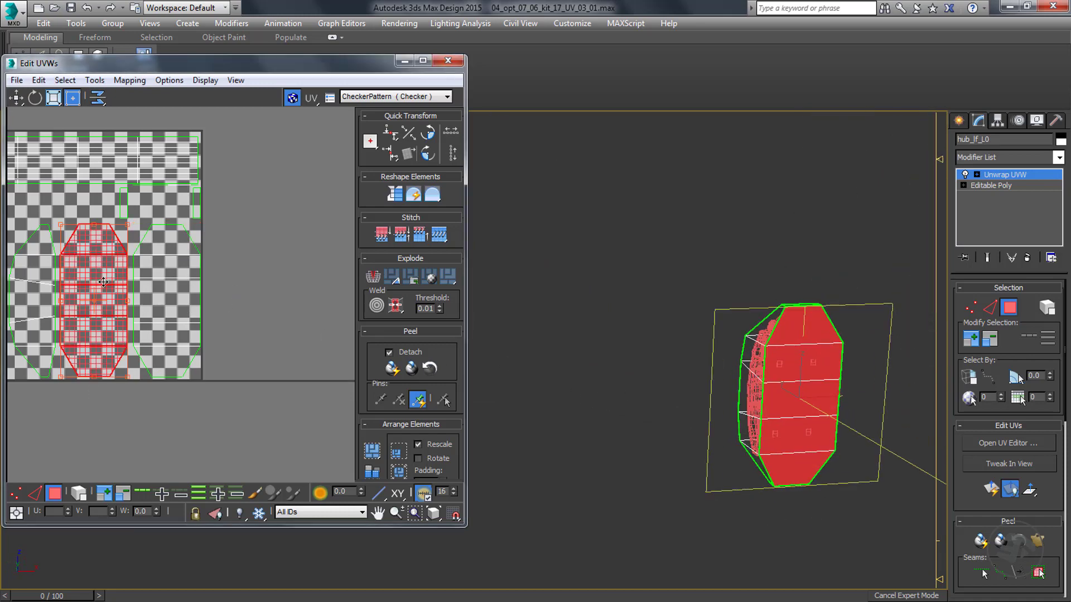
click(113, 431)
click(99, 366)
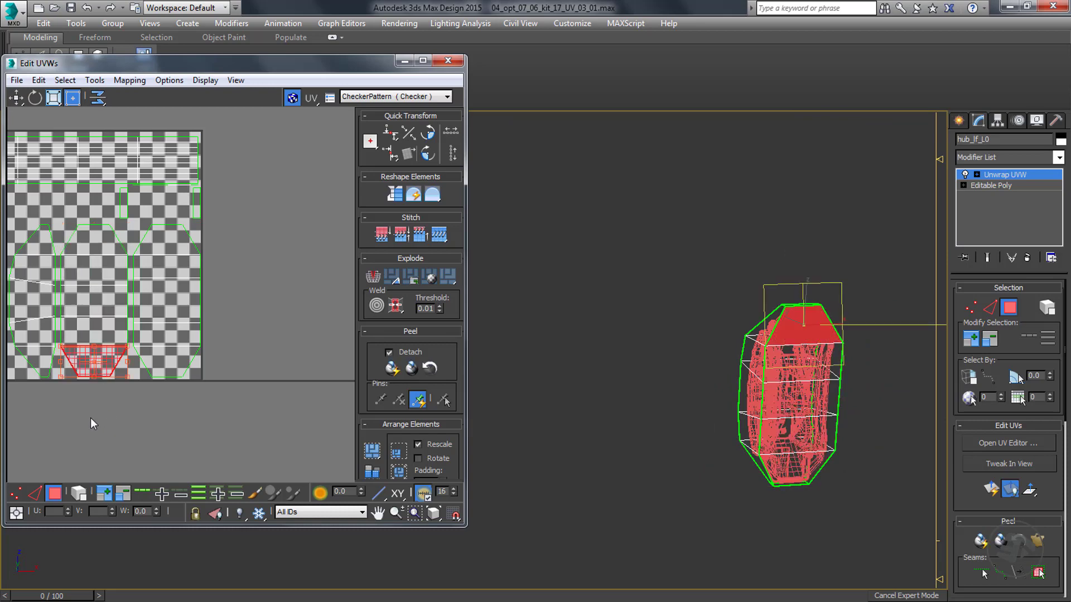
Select the third caliper shell from the left and mirror its UVs vertically.
click(87, 225)
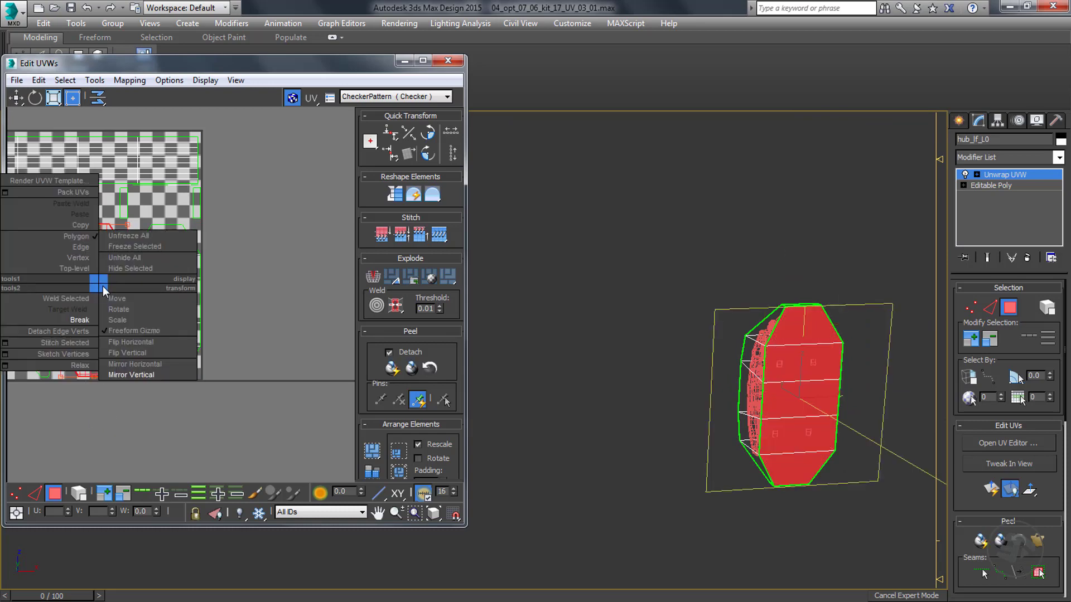
right_click(99, 283)
click(118, 374)
middle_drag(122, 402, 268, 397)
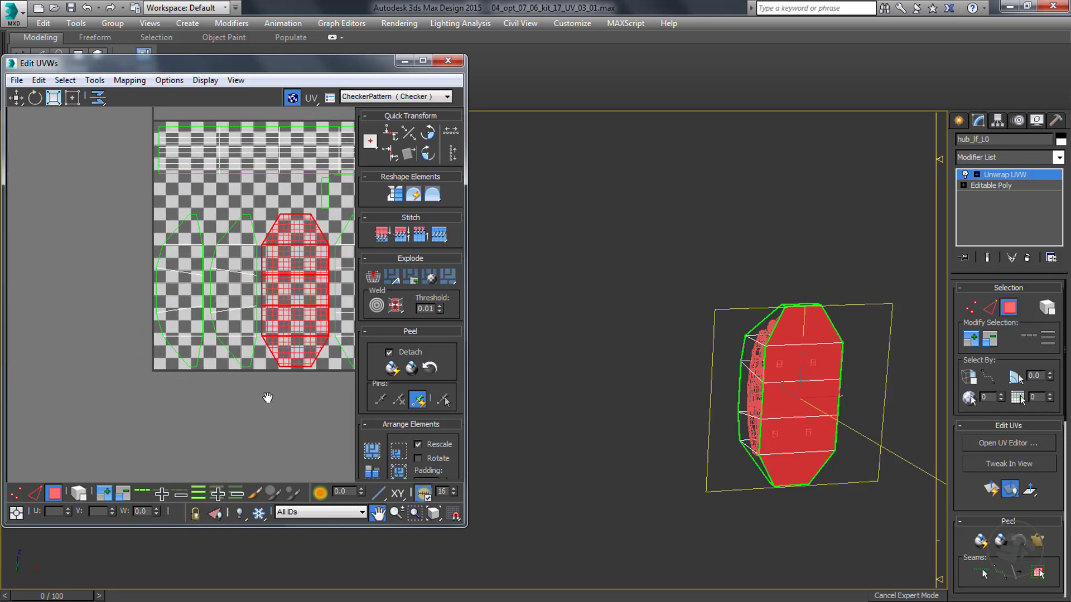
Mirror the second caliper shell from the left vertically and check both narrow shells' orientation against the block.
click(235, 238)
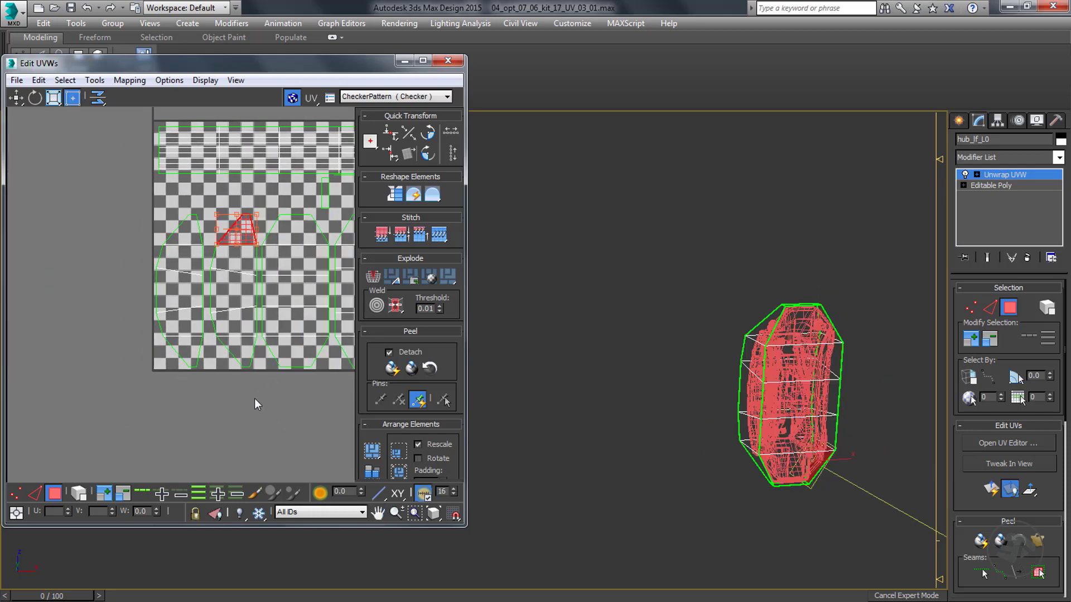
double_click(236, 239)
right_click(236, 293)
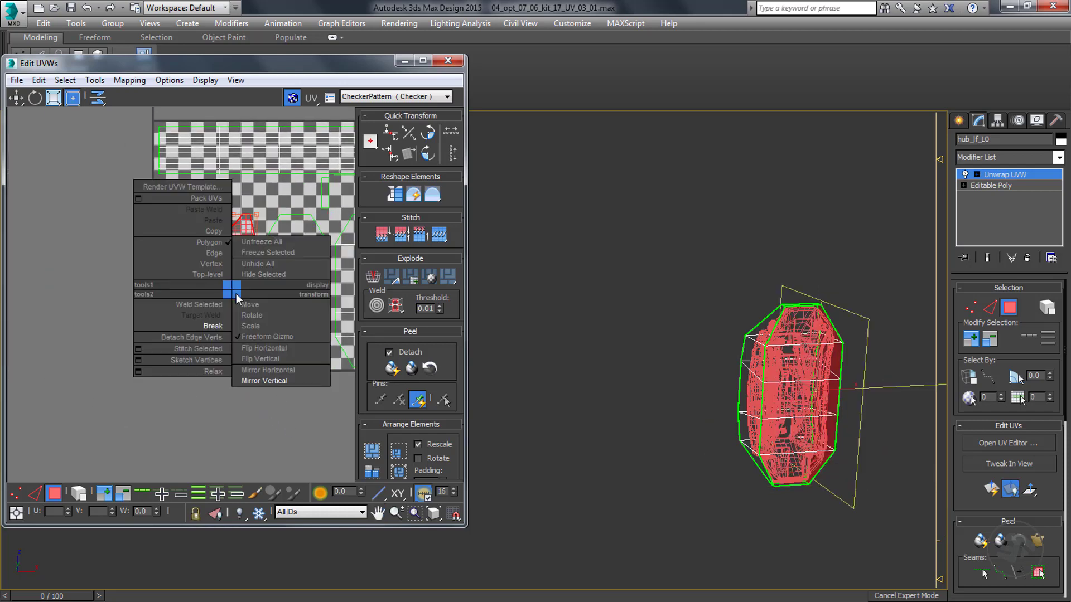
click(253, 381)
key(ctrl+d)
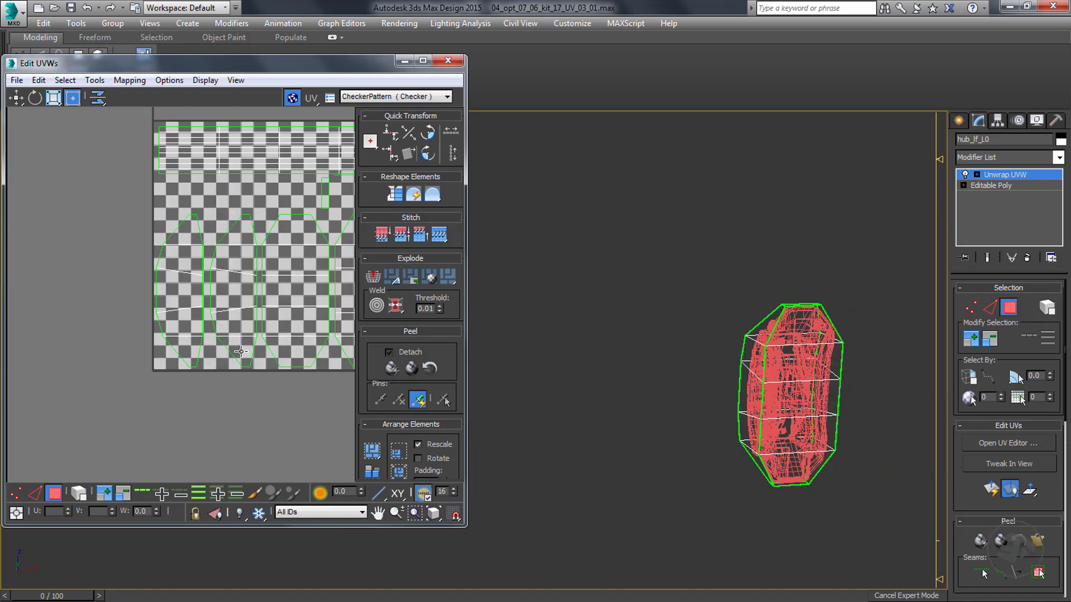
click(241, 229)
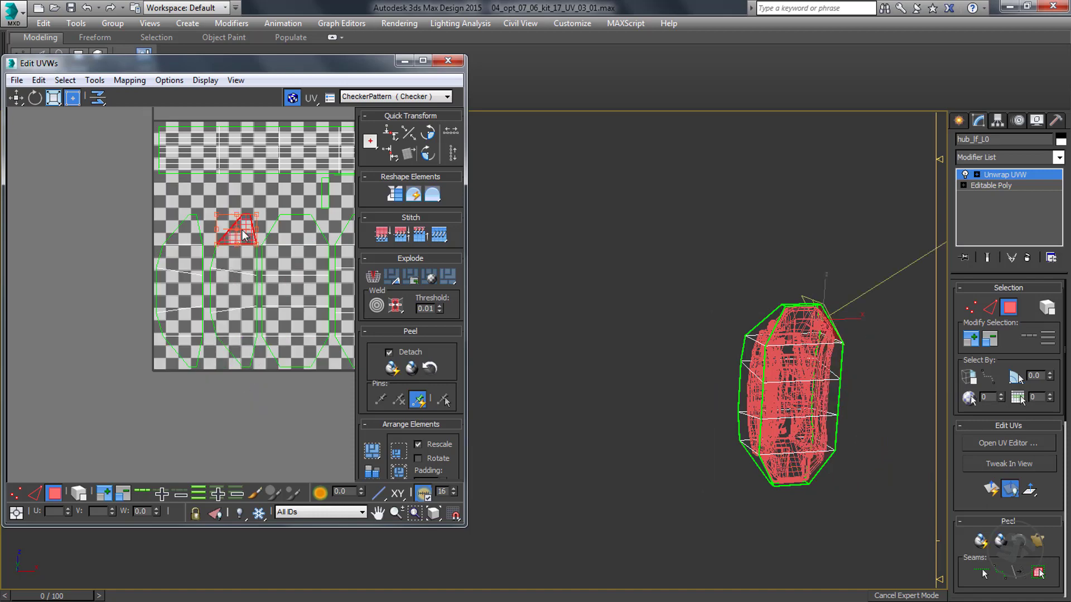
alt+middle_drag(642, 382, 736, 386)
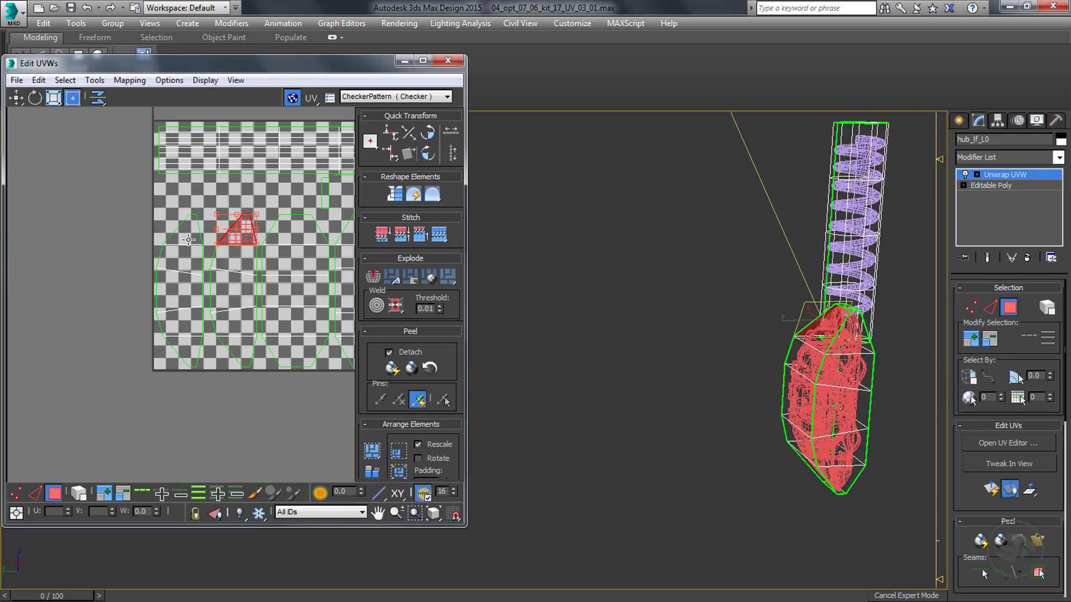
drag(237, 234, 188, 240)
click(184, 261)
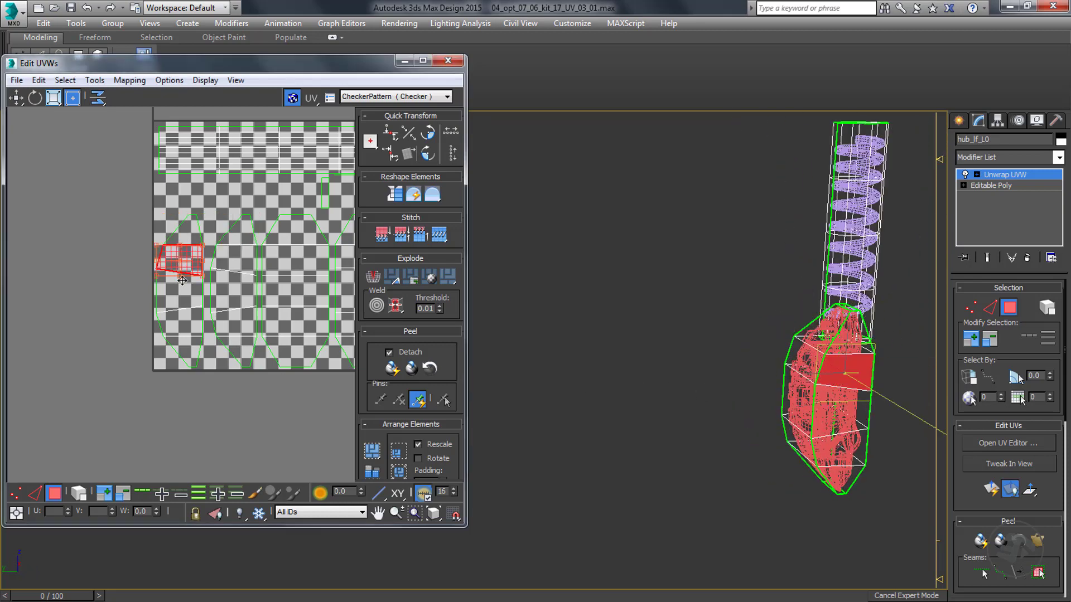
Close the UV editor and collapse the hub's Unwrap UVW modifier into the Editable Poly.
middle_drag(231, 405, 129, 394)
drag(208, 390, 161, 418)
click(448, 61)
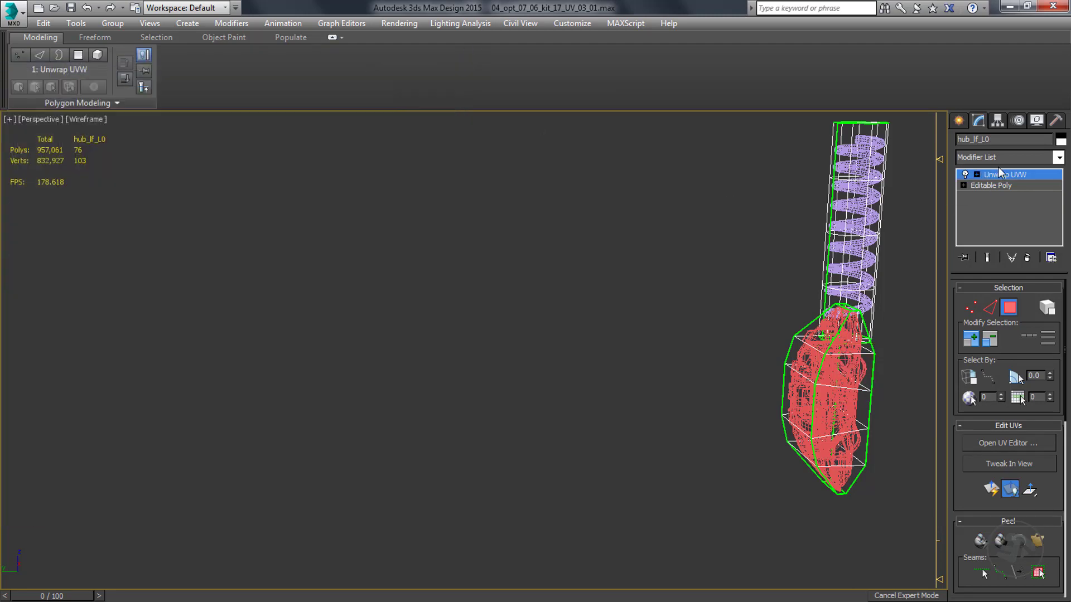
right_click(998, 174)
click(945, 295)
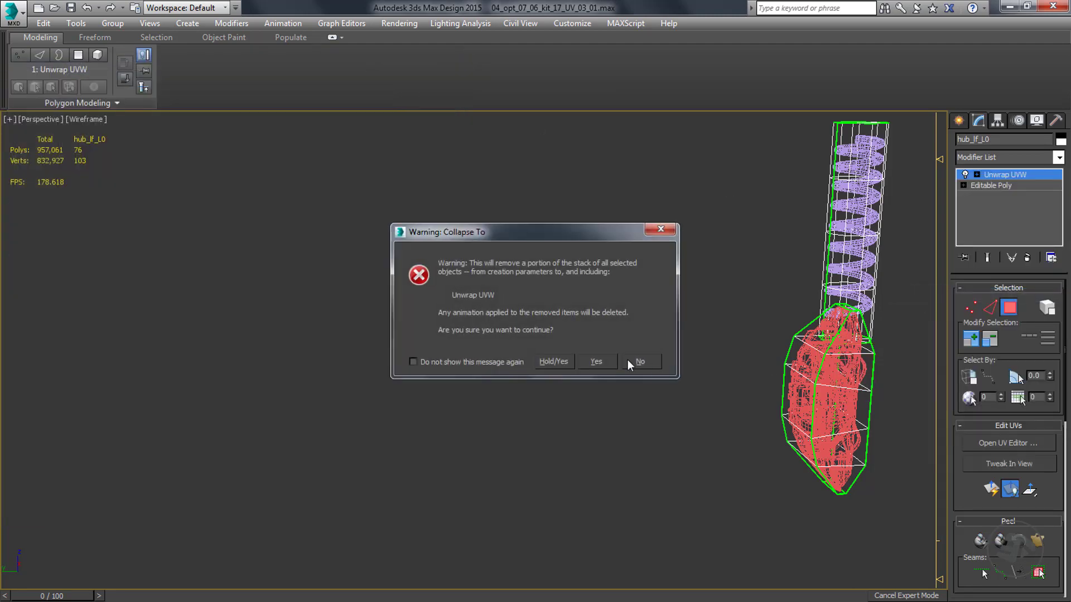
click(596, 362)
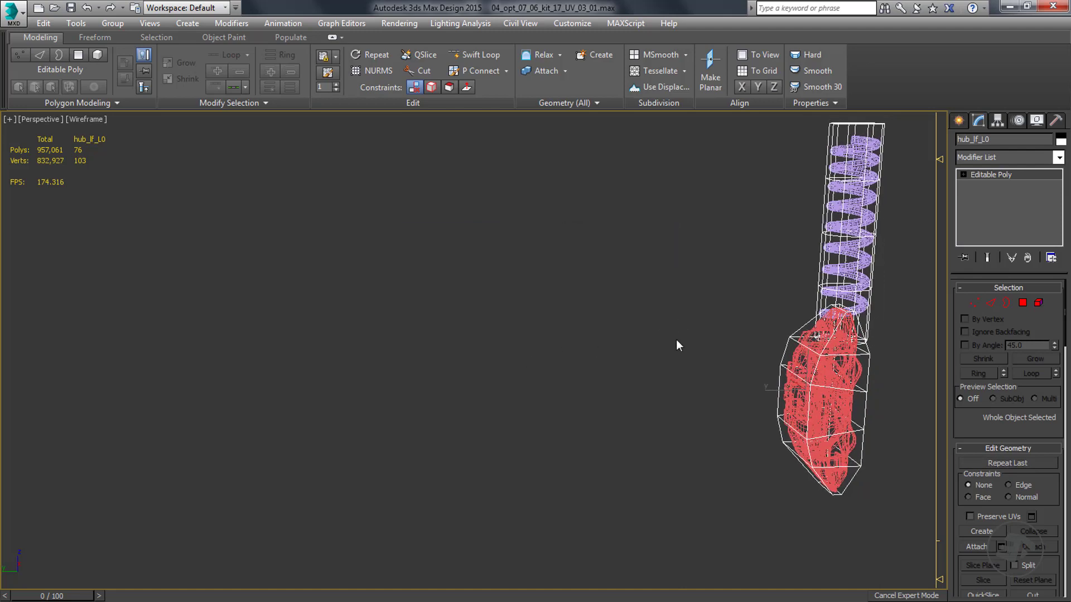
Add a Projection modifier to the low-poly hub and bring up its reference geometry settings.
alt+middle_drag(677, 340, 452, 366)
scroll(549, 351, down, 1)
alt+middle_drag(549, 352, 391, 366)
middle_drag(667, 279, 637, 256)
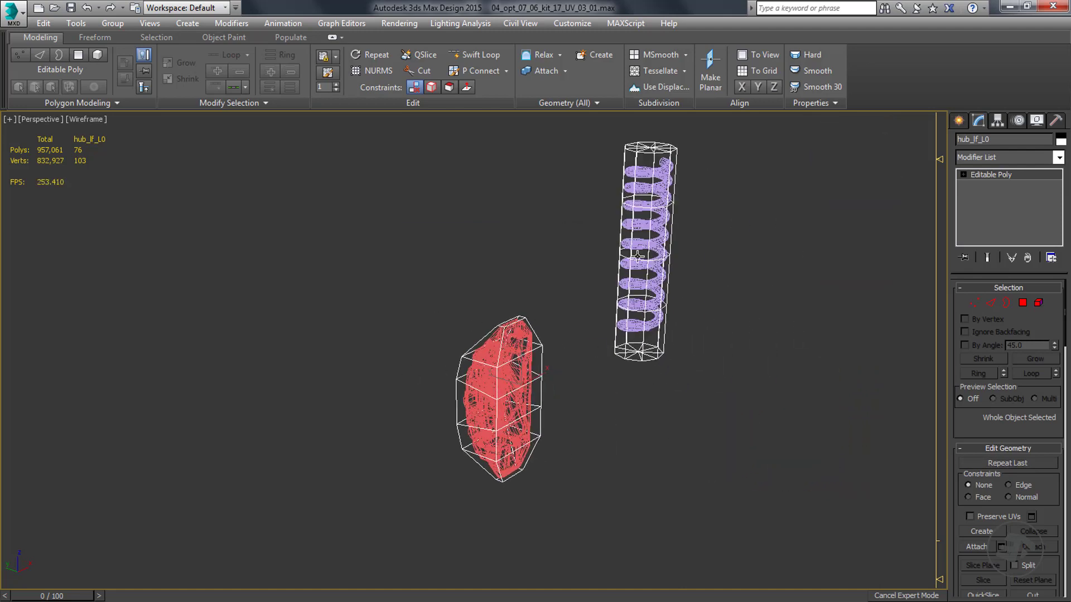
click(1059, 158)
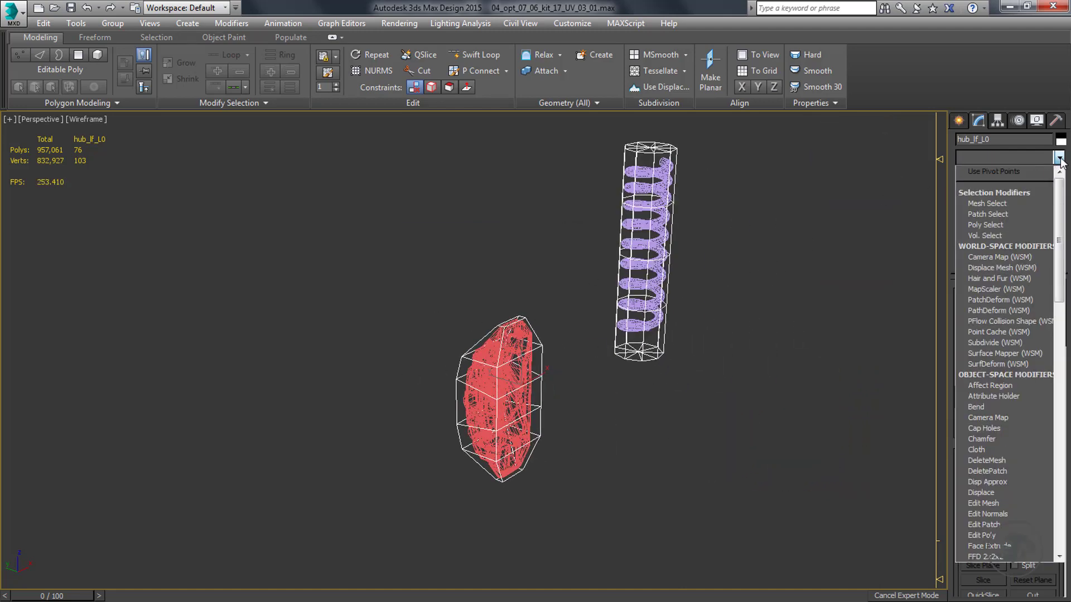
text(pro)
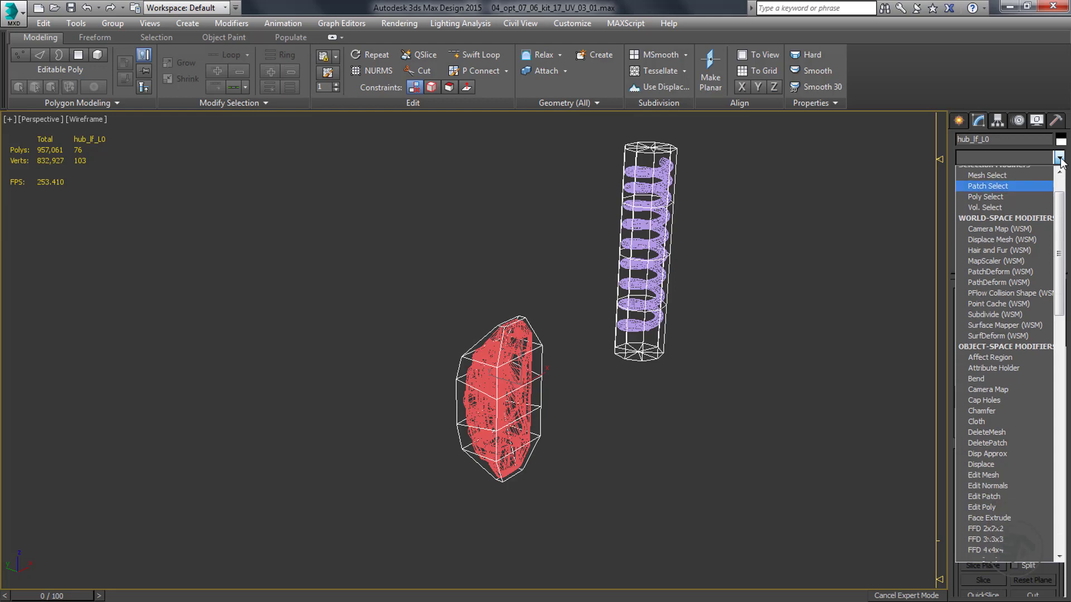
key(Return)
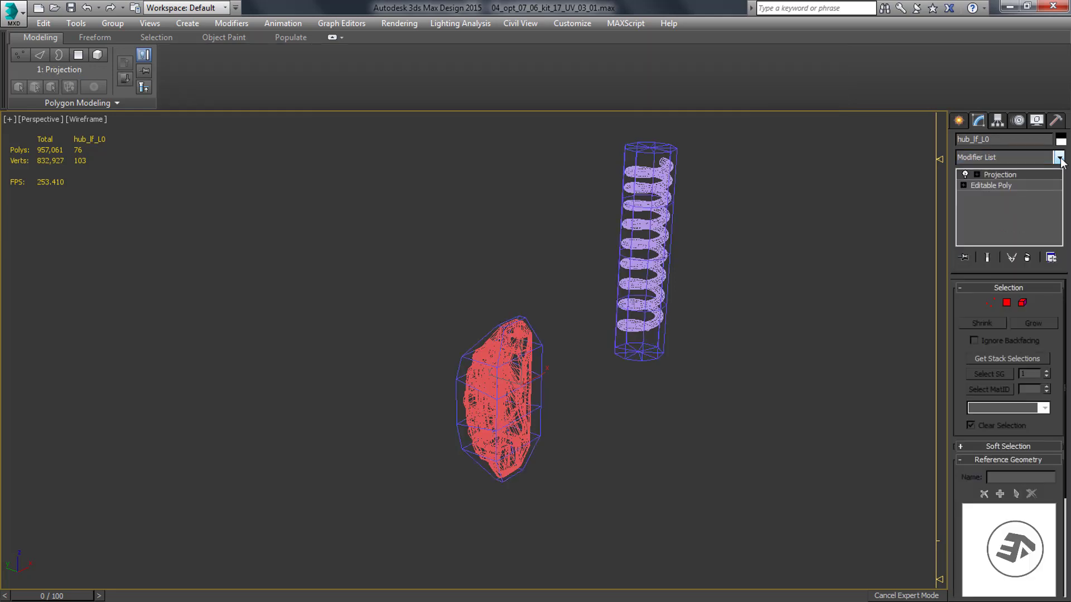
drag(1048, 338, 1040, 231)
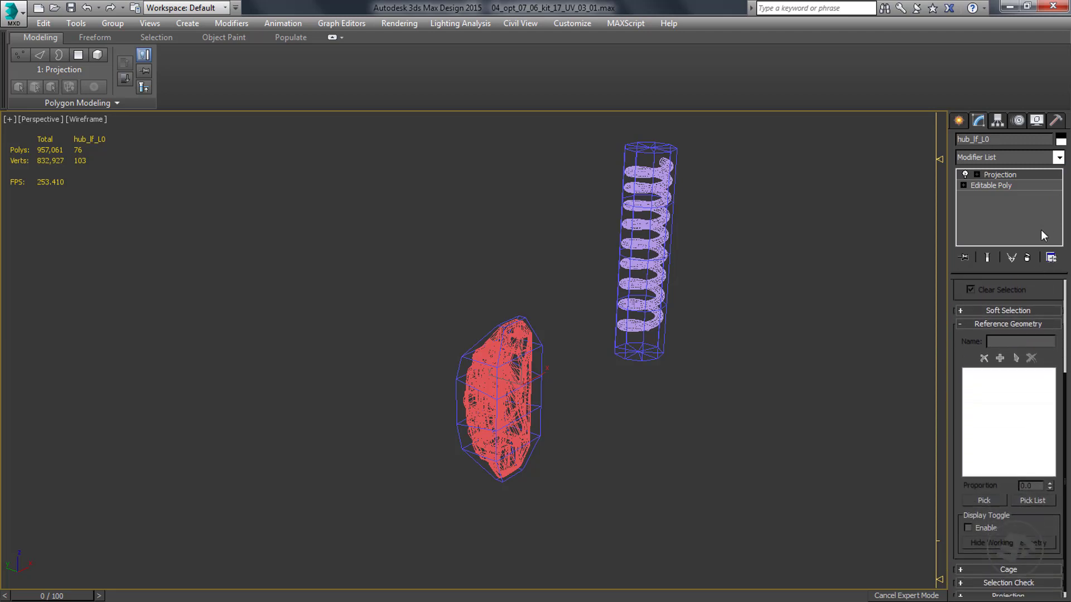
Bring up Render to Texture for the low-poly hub and review its projection options.
drag(1036, 522, 1031, 488)
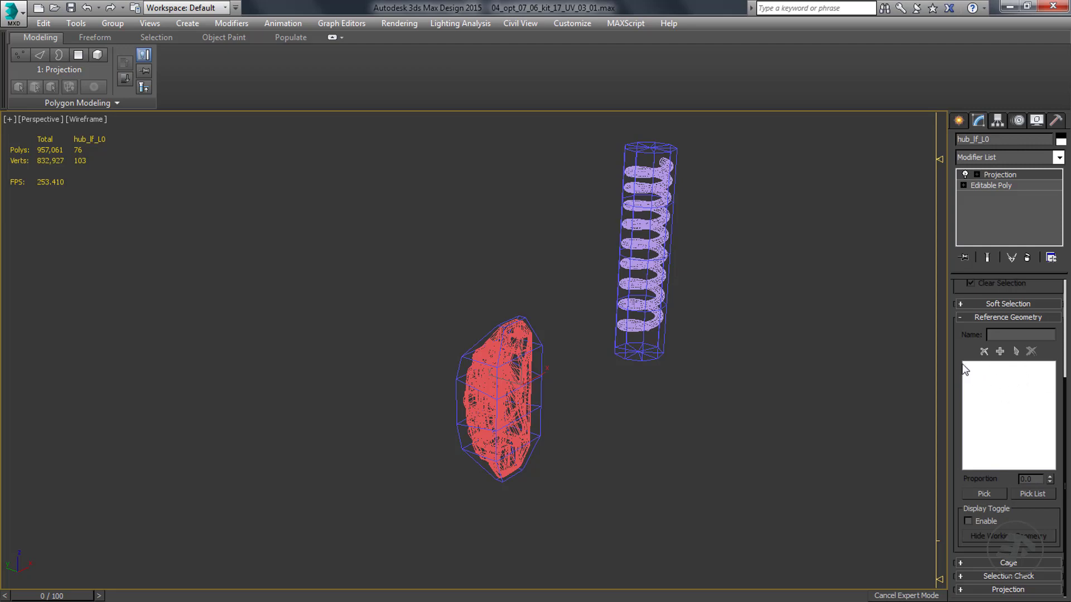
key(0)
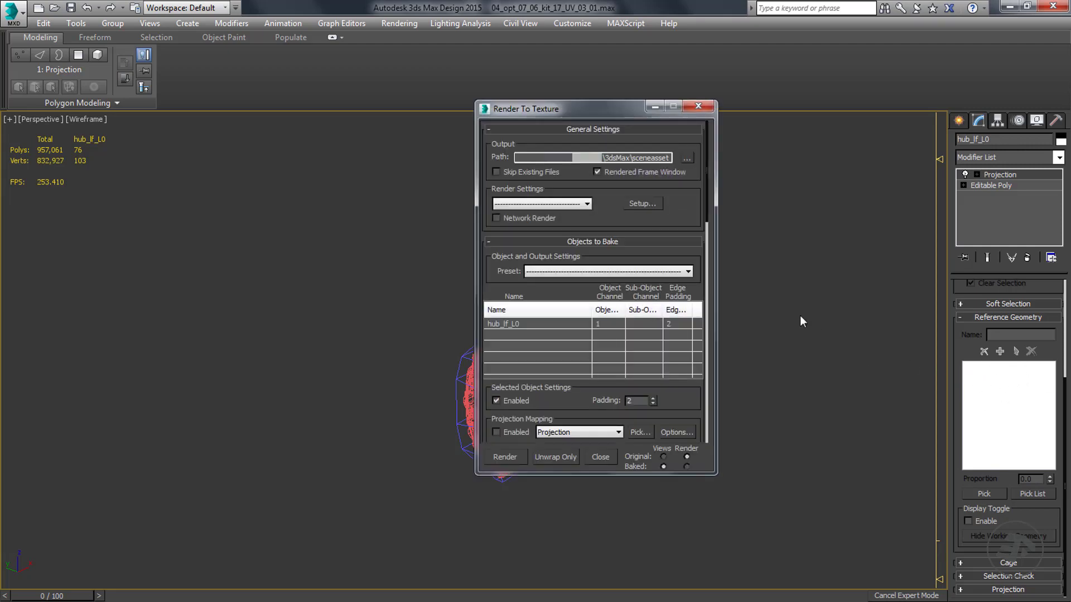
scroll(691, 201, down, 7)
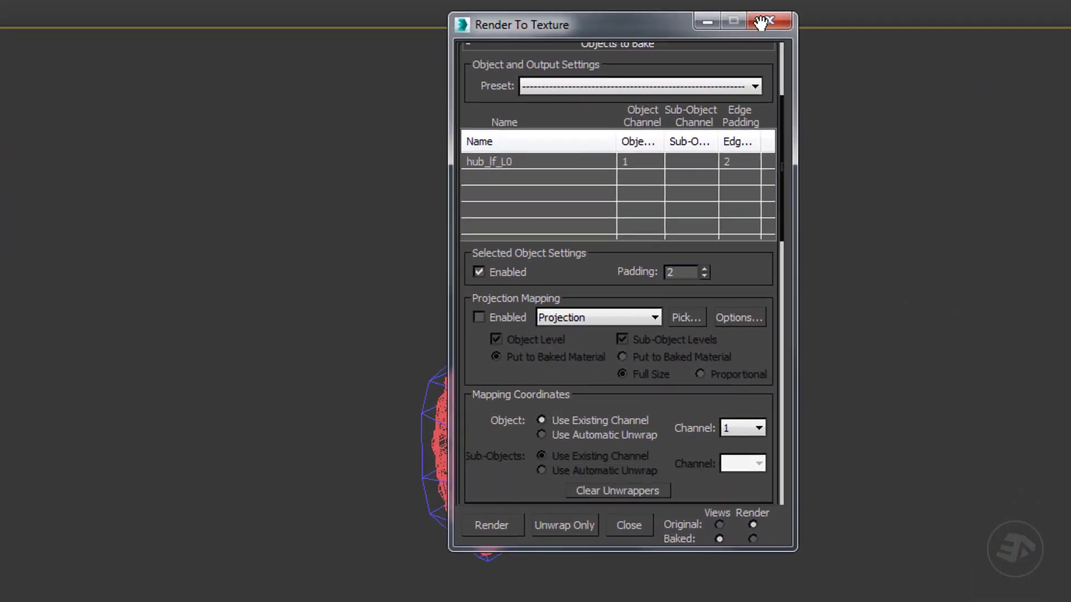
click(740, 310)
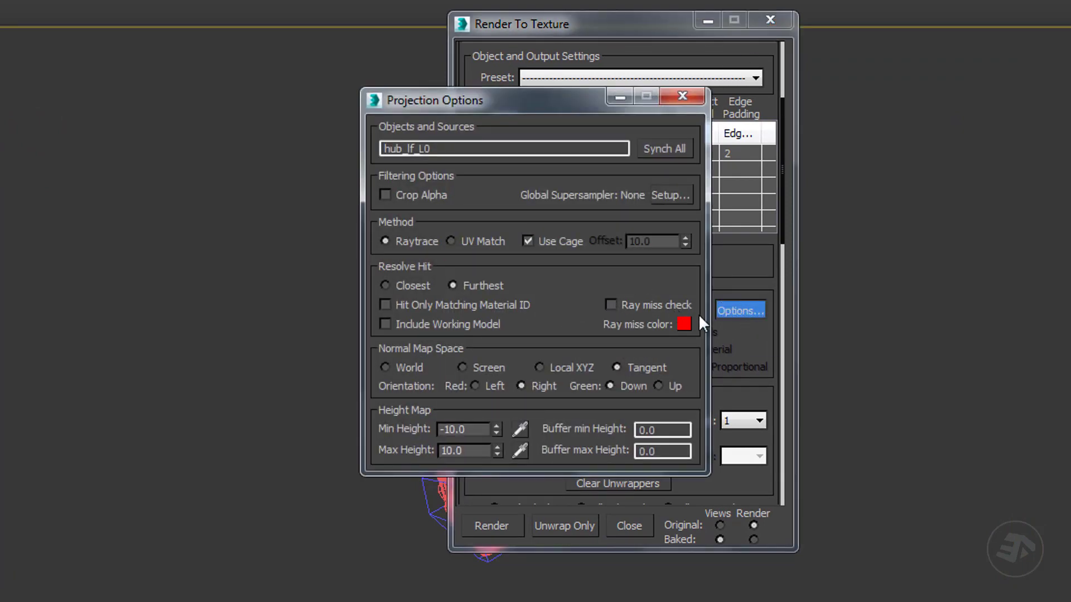
click(681, 97)
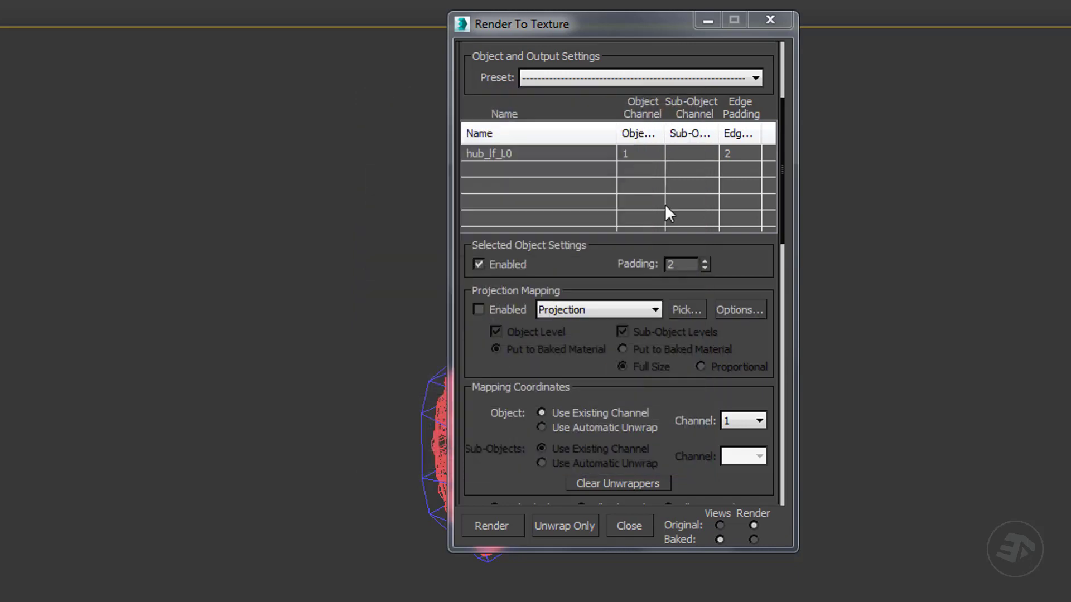
Add Helix001 and Object019 as the hub's projection targets.
click(682, 310)
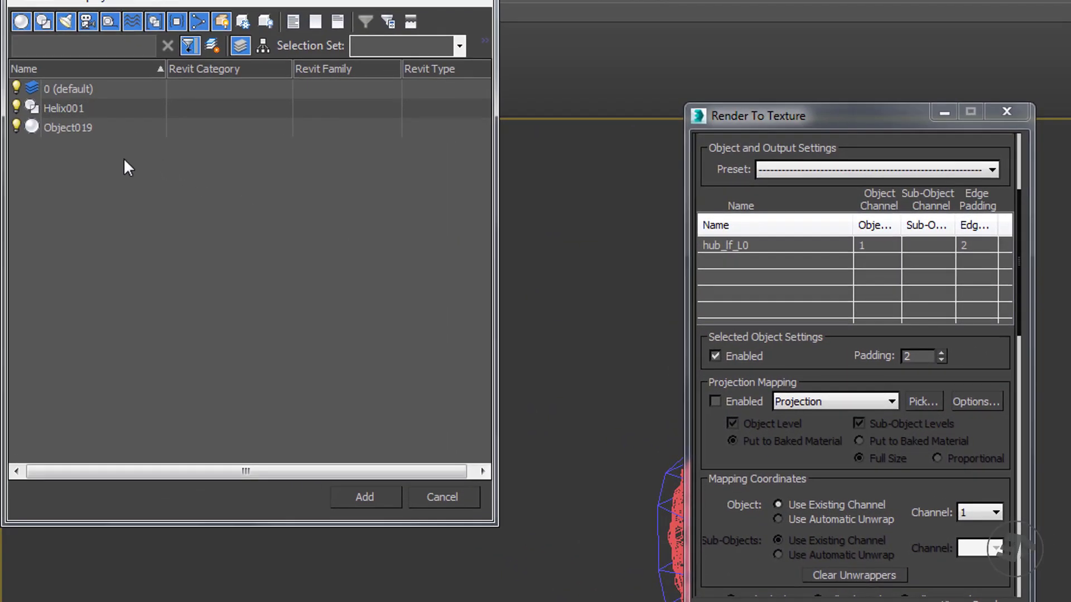
click(79, 129)
ctrl+click(69, 103)
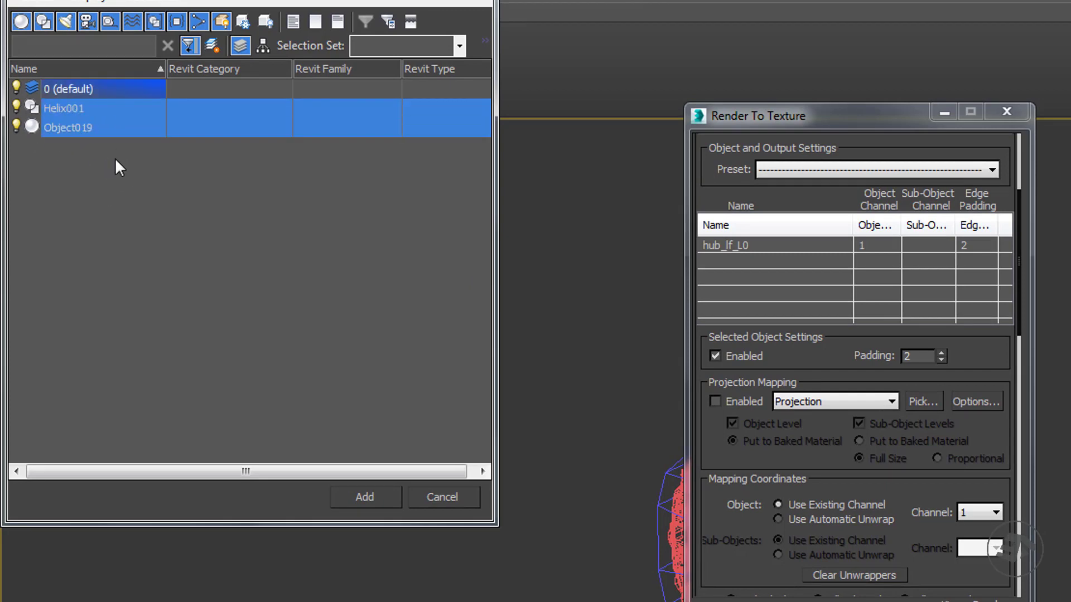
click(366, 497)
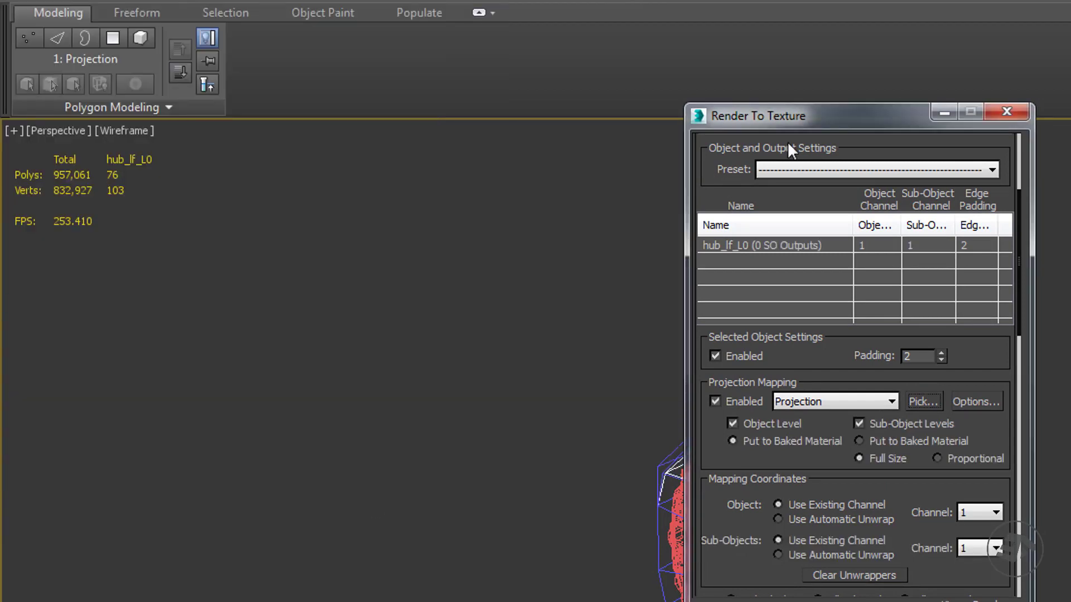
Examine the projection cage around the caliper block from several angles for gaps and overlaps with the high-poly part.
drag(828, 130, 269, 141)
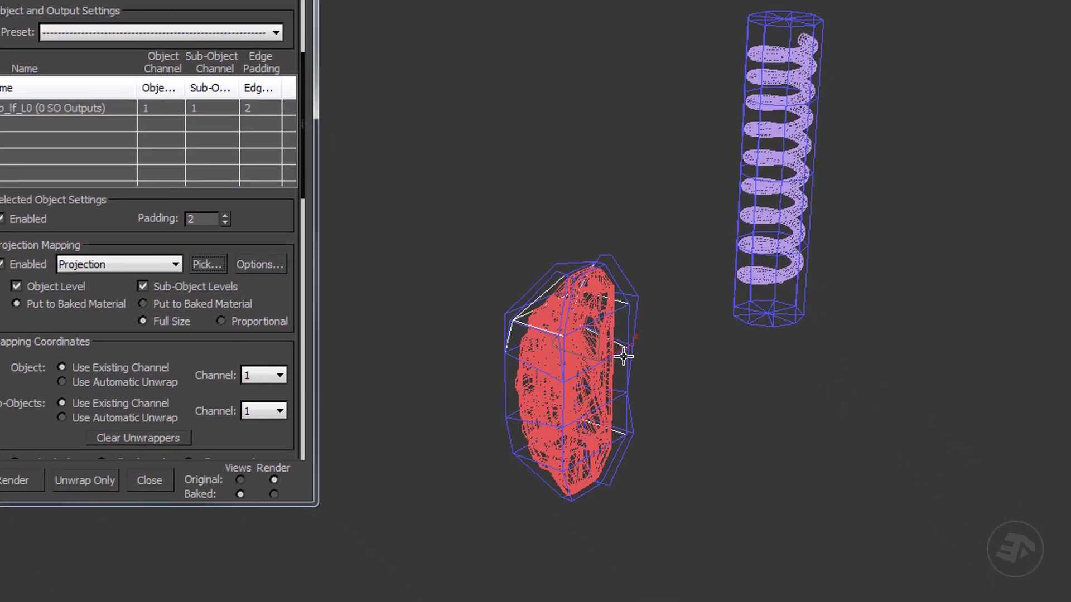
alt+middle_drag(678, 357, 621, 404)
scroll(536, 282, up, 5)
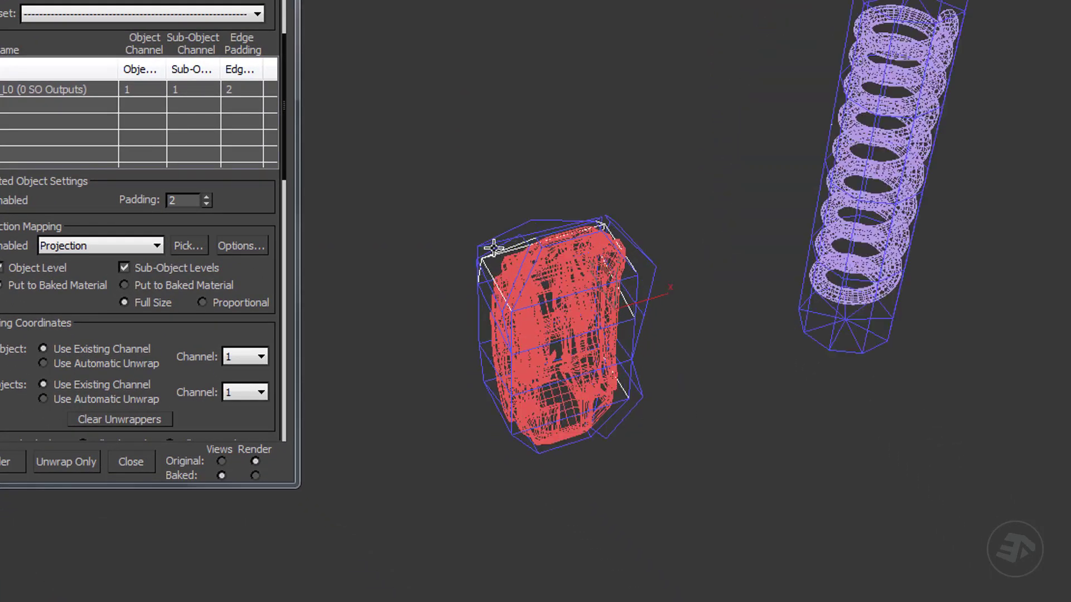
alt+middle_drag(536, 281, 591, 248)
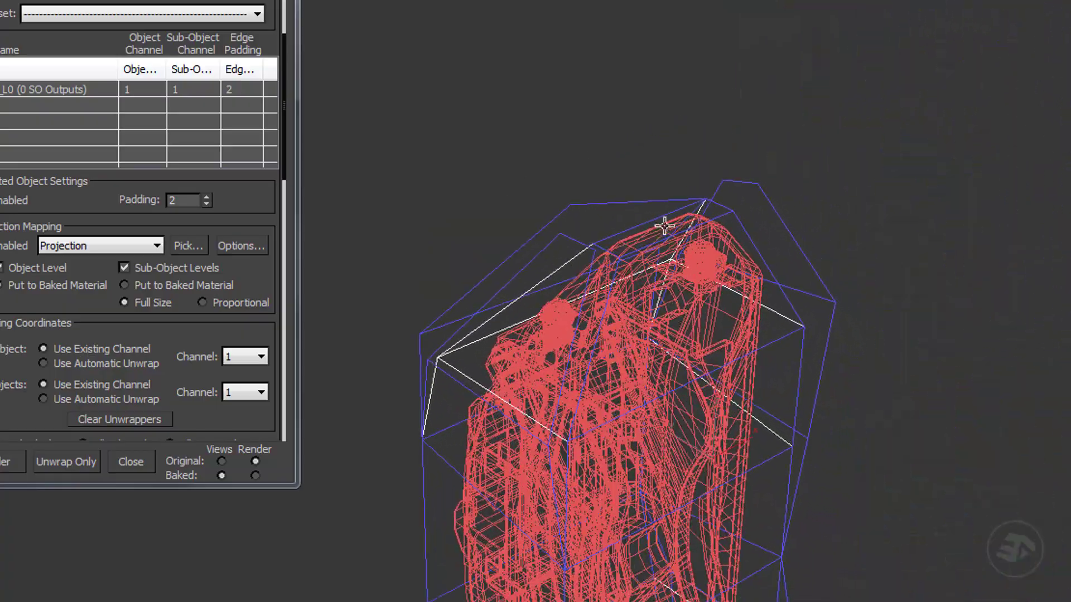
scroll(667, 226, up, 3)
alt+middle_drag(668, 225, 596, 291)
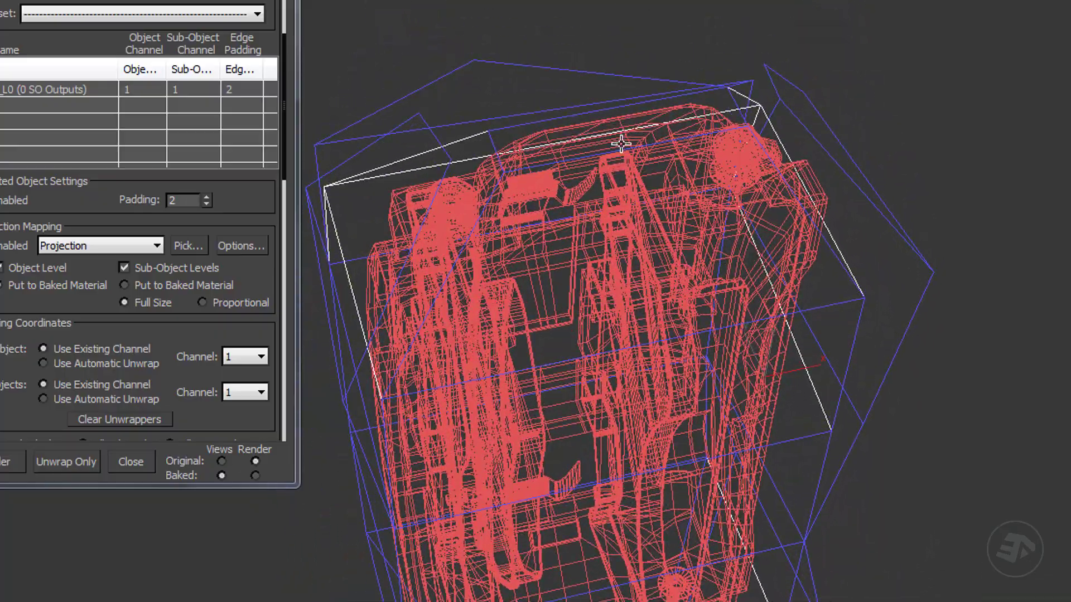
scroll(634, 202, down, 2)
alt+middle_drag(636, 218, 558, 151)
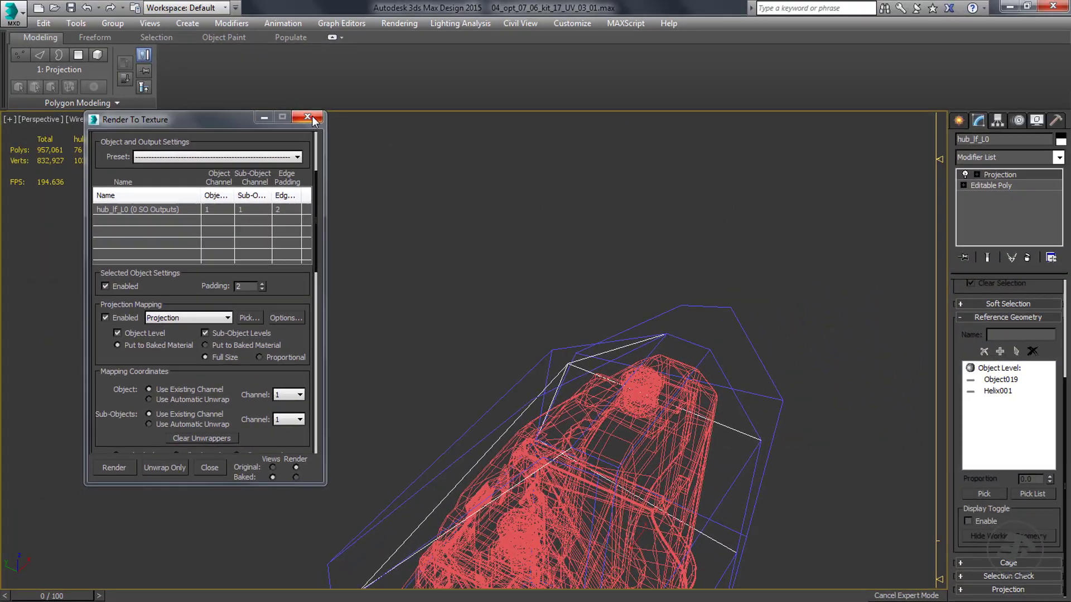
Close Render to Texture and delete the Projection modifier from the hub.
click(314, 116)
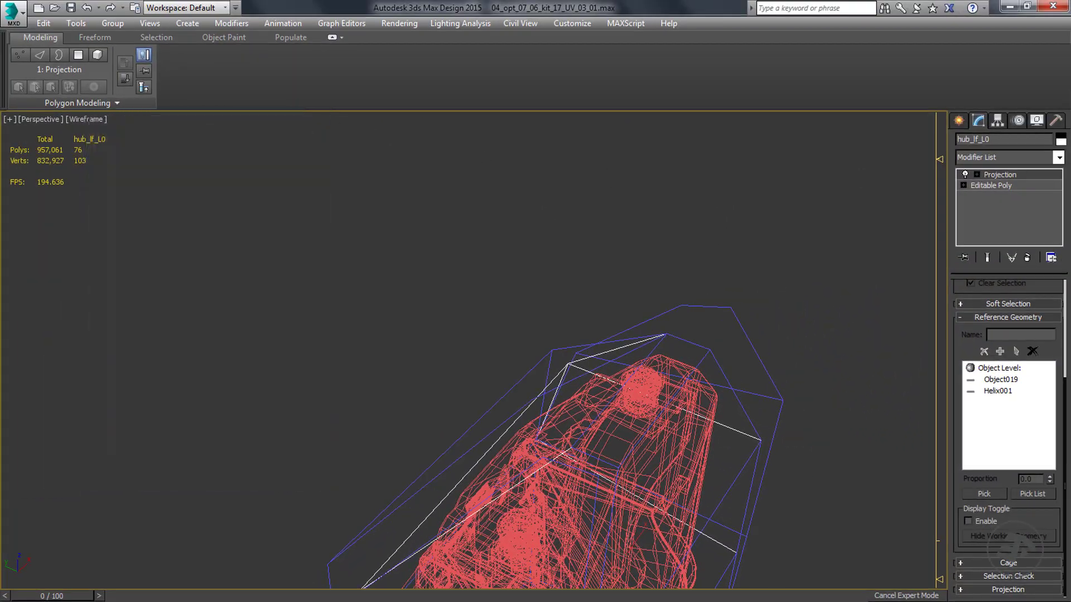
right_click(1002, 175)
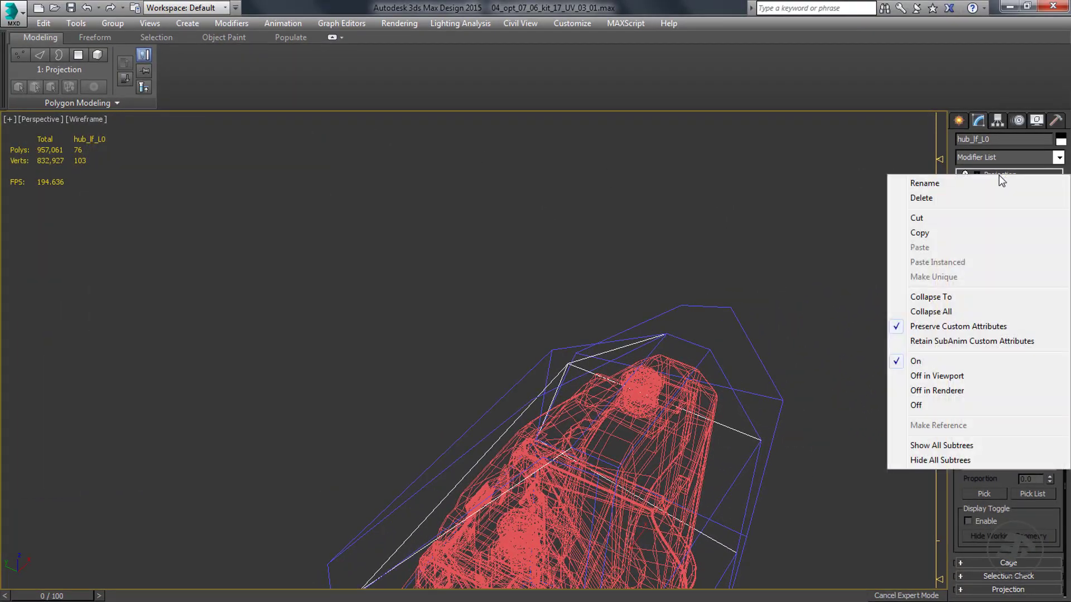
click(921, 198)
Select caliper block pieces at element level to check how the low-poly shell is split.
middle_drag(662, 364, 643, 242)
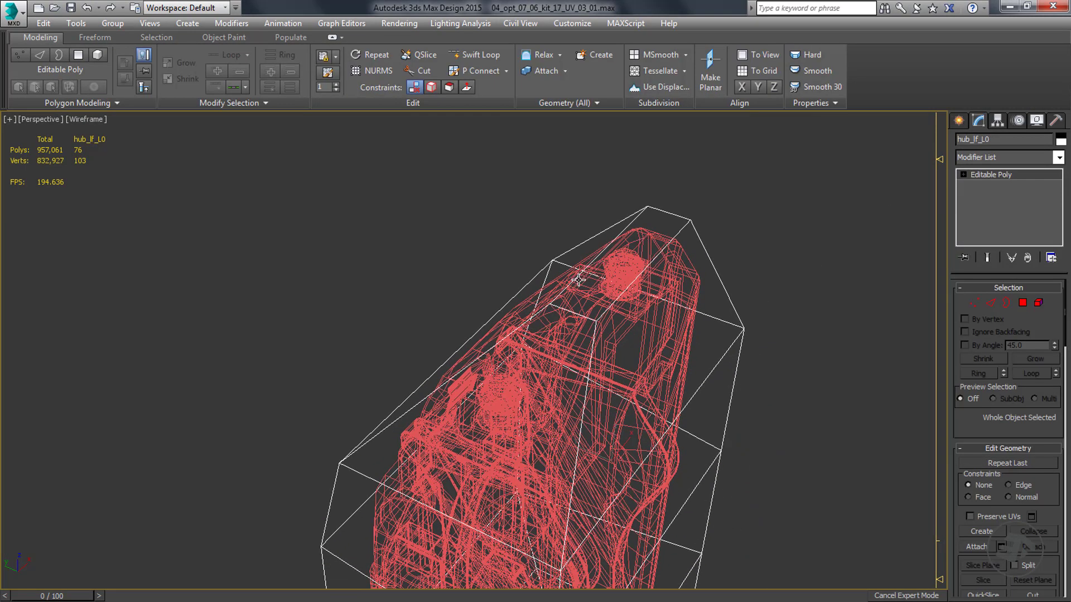
key(5)
click(556, 265)
scroll(575, 283, down, 3)
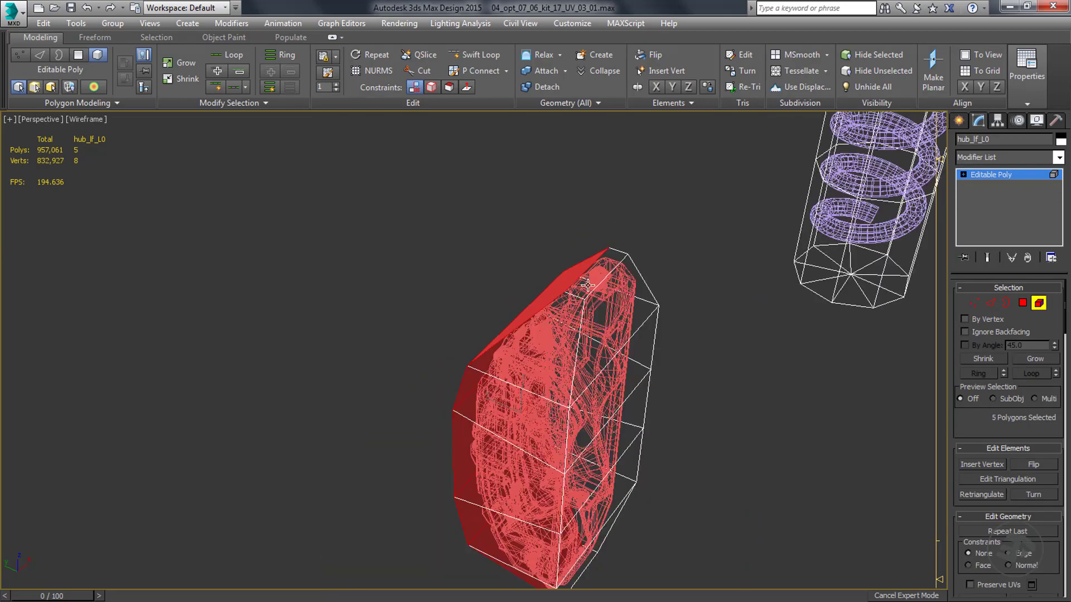
alt+middle_drag(587, 284, 650, 248)
click(640, 502)
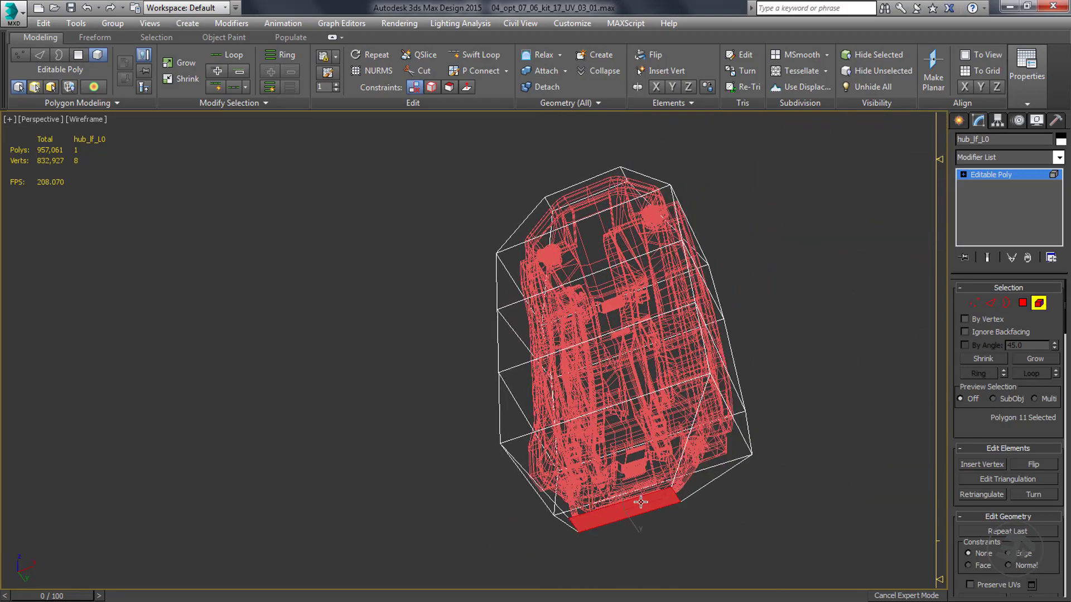
alt+middle_drag(625, 363, 663, 406)
scroll(642, 426, down, 5)
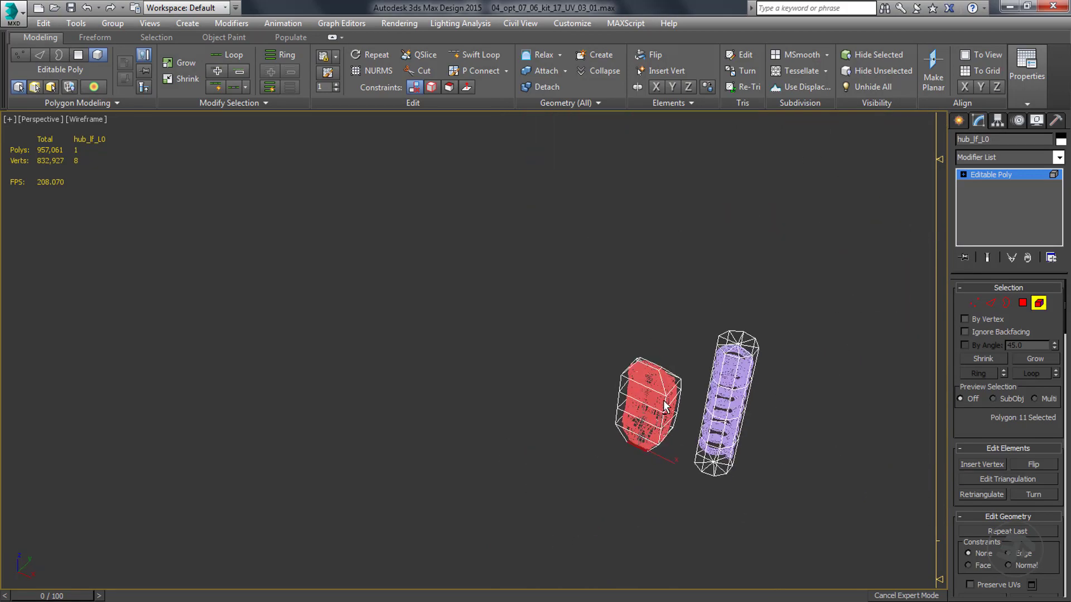
Select the spring cylinder's side polygons and detach them as a separate element within the hub.
click(737, 371)
alt+middle_drag(735, 420, 770, 353)
drag(771, 354, 681, 488)
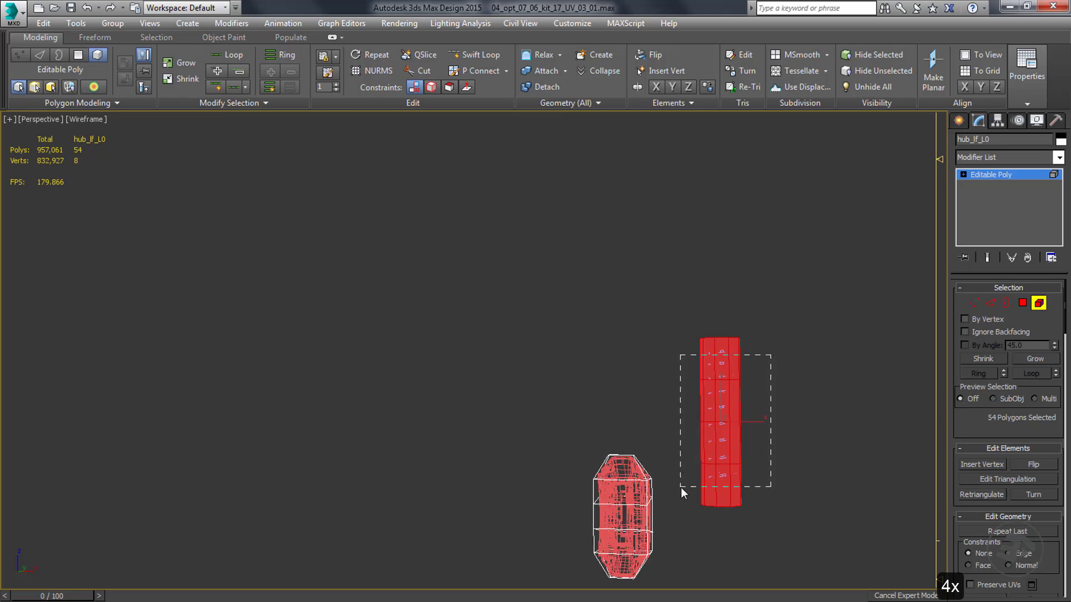
alt+middle_drag(681, 489, 725, 422)
key(4)
drag(778, 366, 680, 474)
alt+middle_drag(457, 419, 471, 475)
key(alt+d)
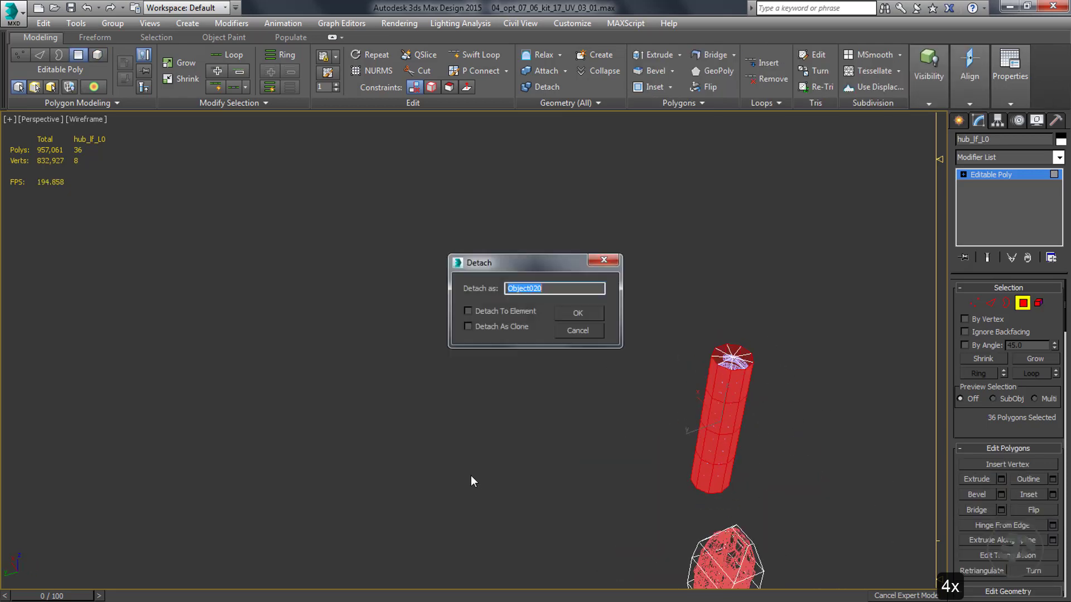
click(468, 311)
click(578, 313)
drag(786, 302, 785, 358)
Add a new Projection modifier to the low-poly hub.
middle_drag(728, 403, 498, 368)
scroll(500, 372, up, 4)
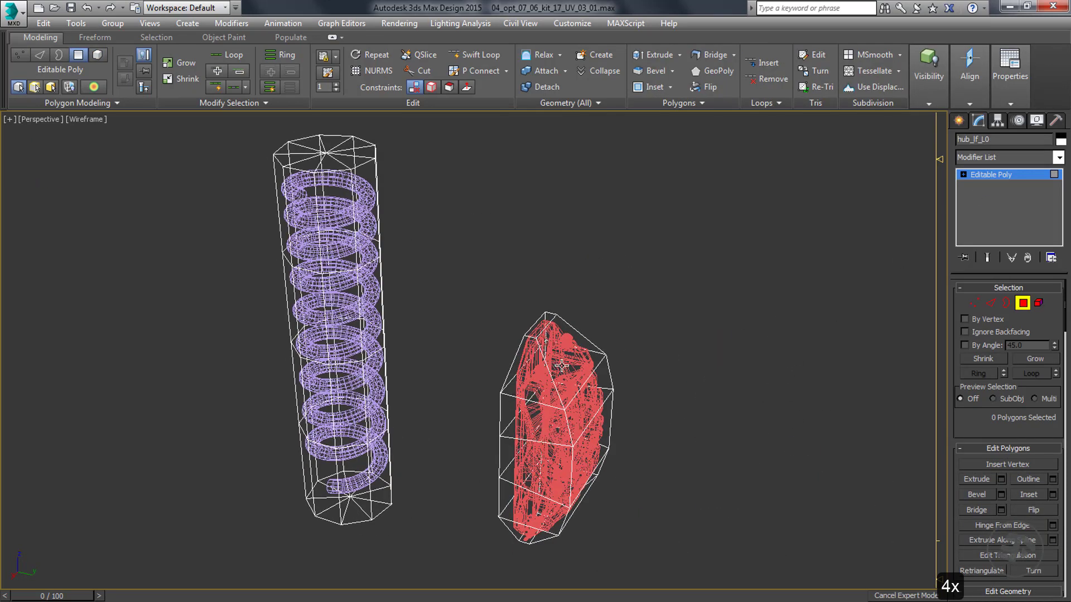
click(1058, 158)
text(pro)
key(Return)
Check the hub's projection options in Render to Texture and add Helix001 and Object019 as projection targets.
key(0)
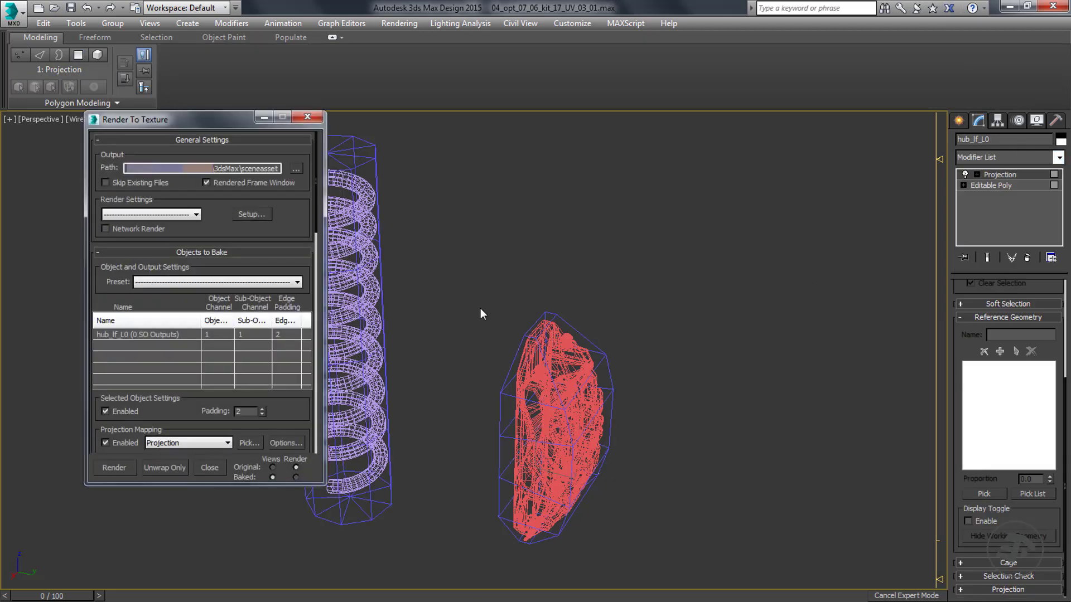
drag(280, 211, 273, 94)
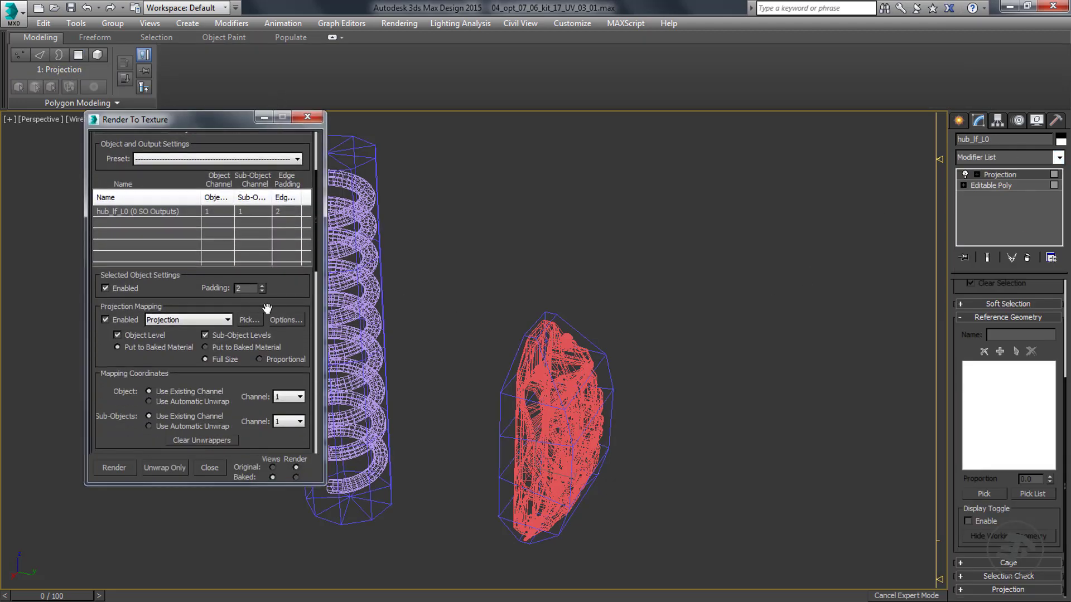
scroll(297, 304, down, 2)
click(286, 284)
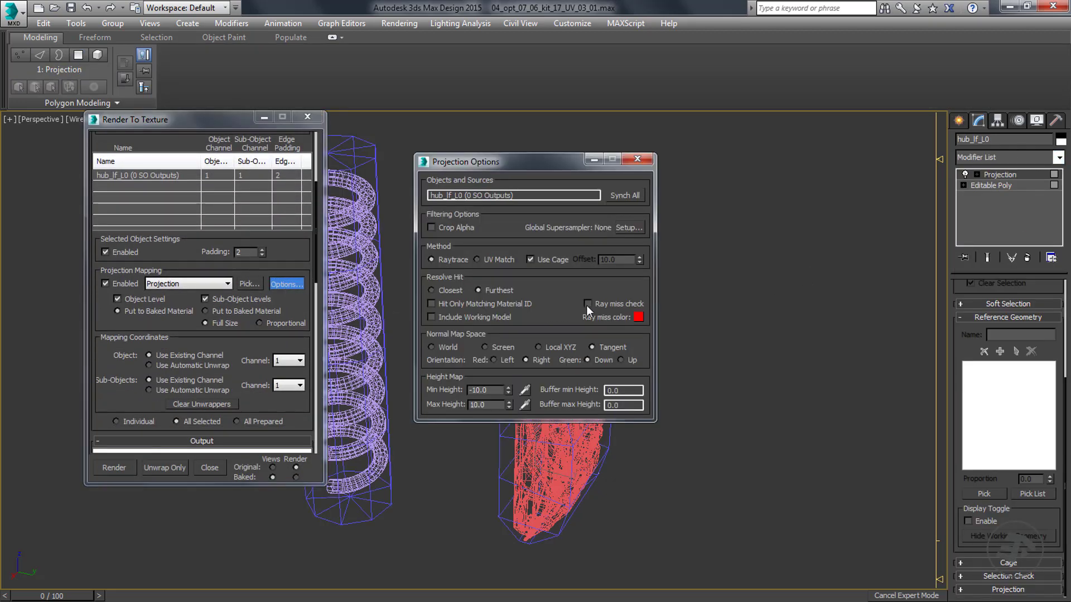
click(637, 160)
click(248, 283)
drag(54, 105, 48, 119)
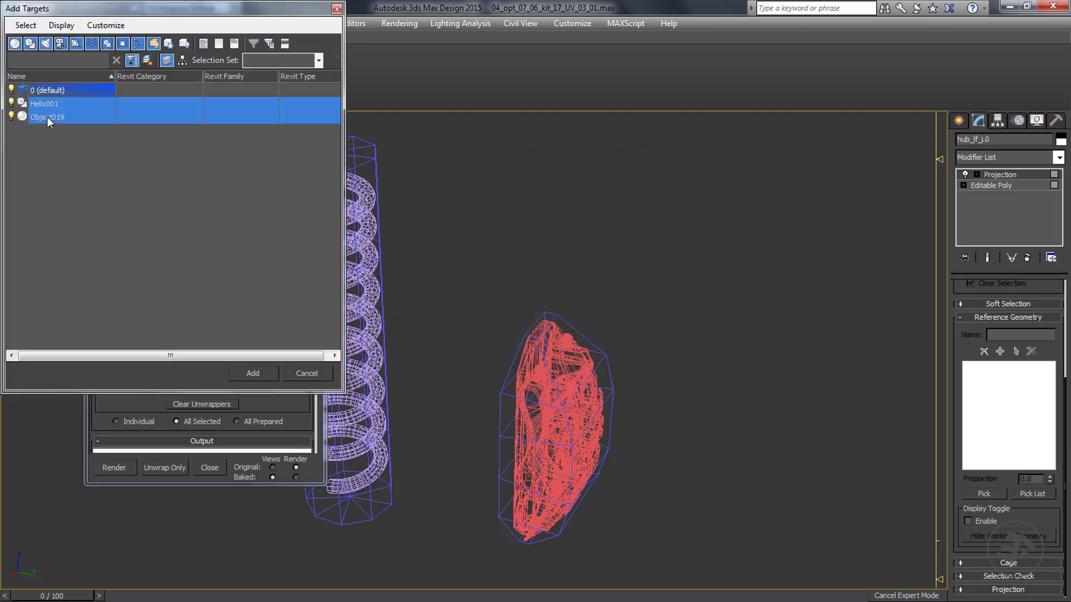
click(258, 373)
Bring up the Projection modifier's cage settings and reset the cage to the low-poly hub's shape.
middle_drag(542, 405, 717, 416)
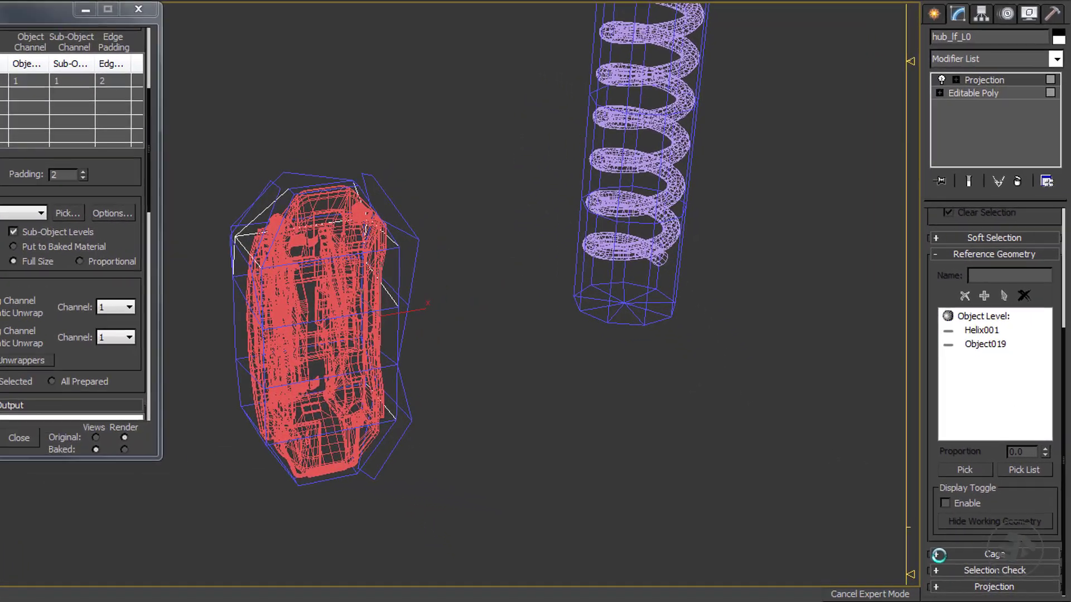
click(960, 562)
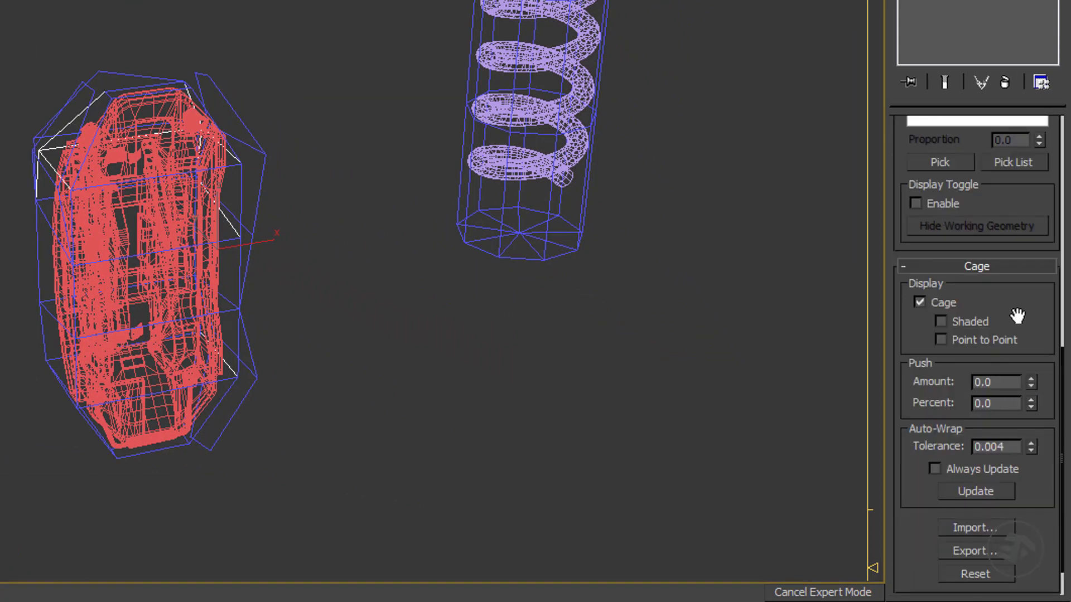
drag(1017, 317, 1004, 221)
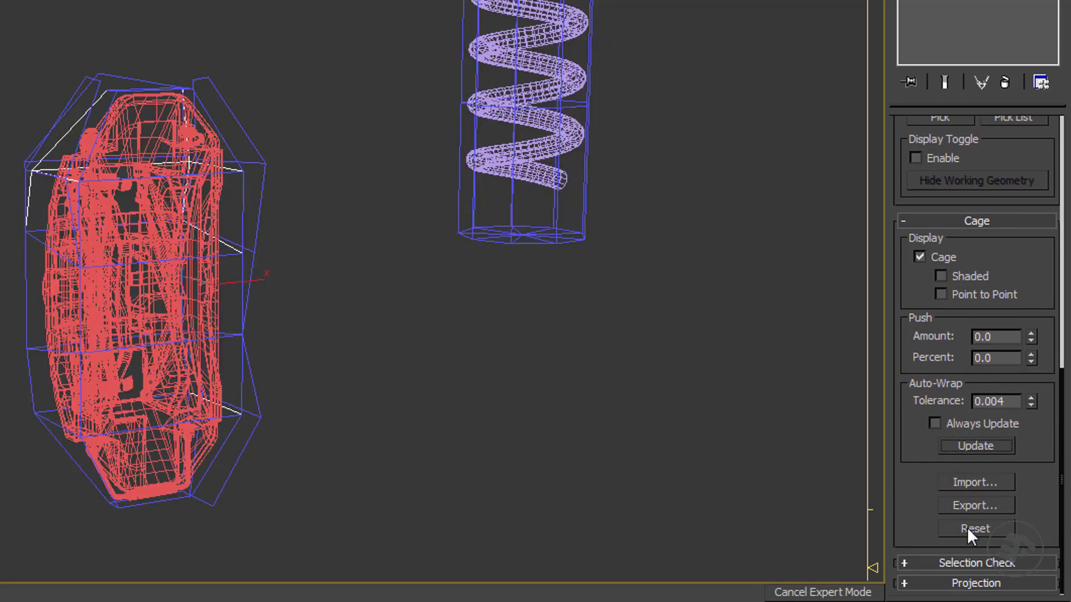
click(967, 527)
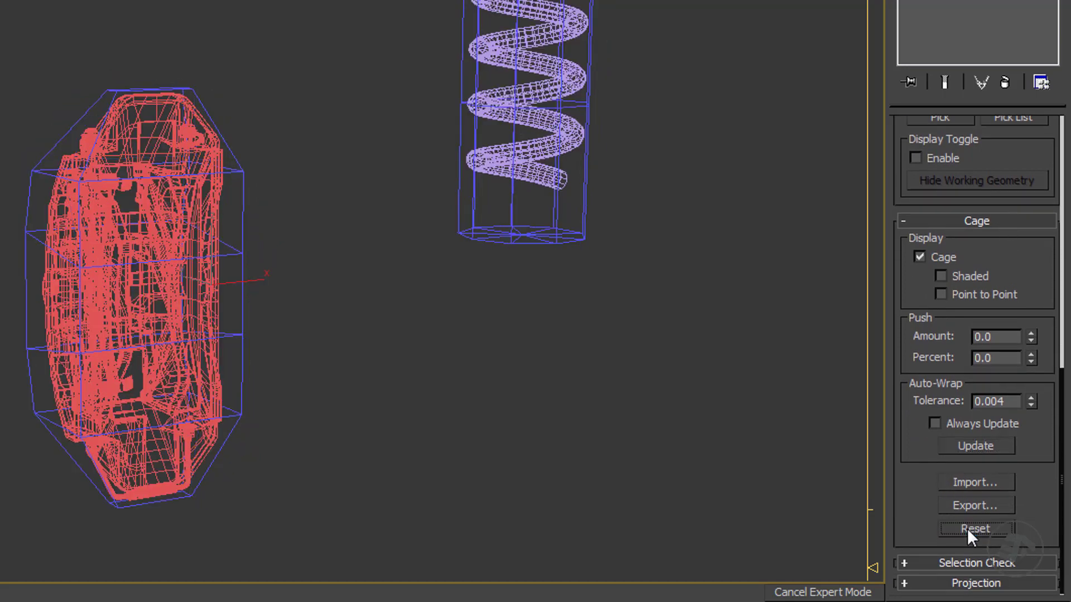
Push the projection cage outward evenly so it encloses the high-poly caliper and spring, and check it all round.
click(1031, 333)
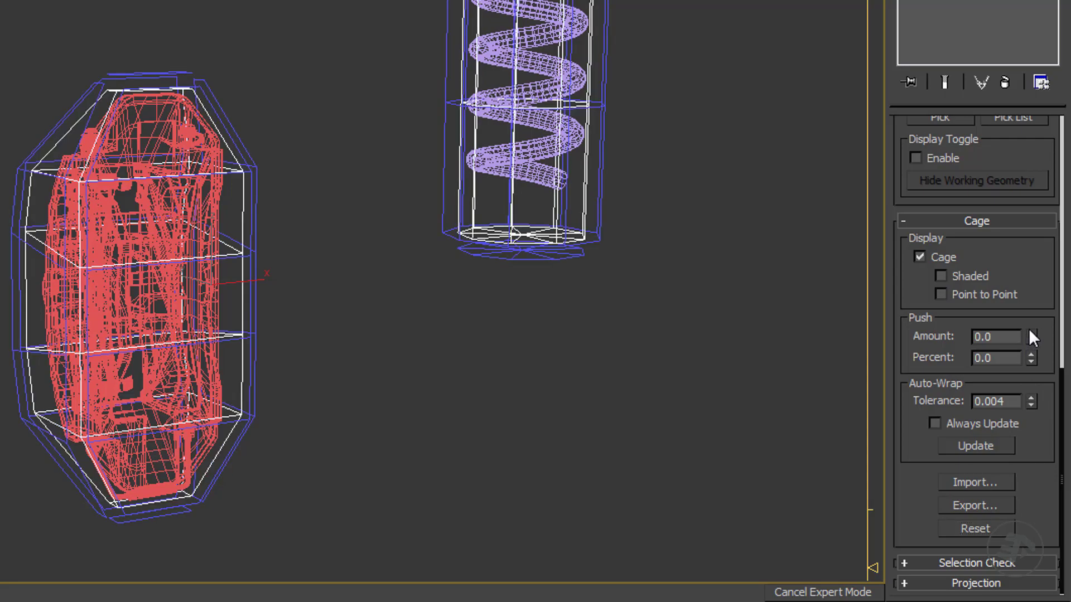
click(1029, 330)
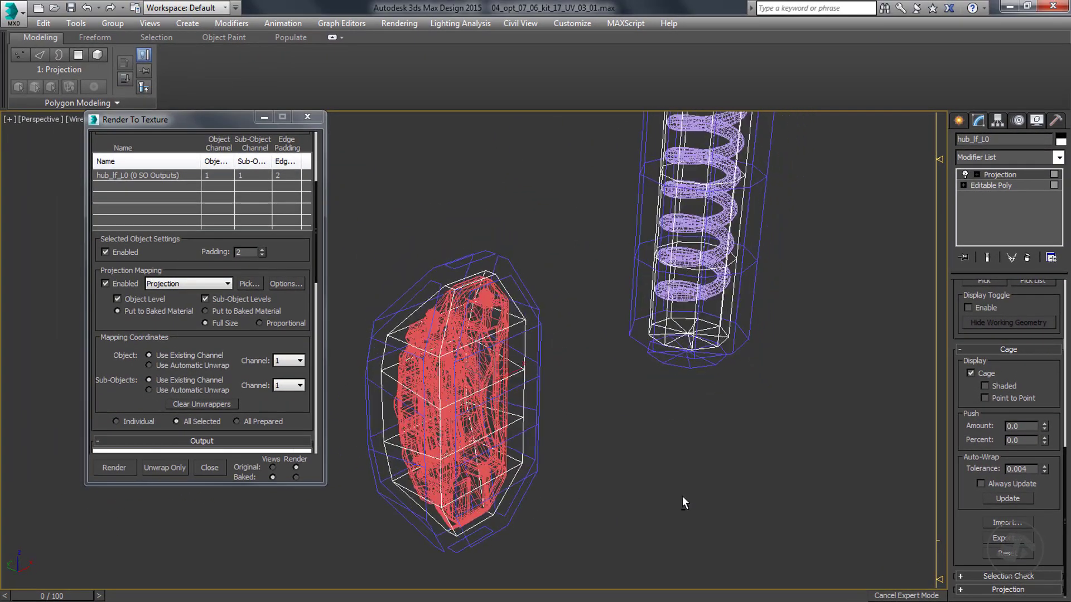
mouse_move(681, 496)
alt+middle_down()
mouse_move(842, 489)
mouse_move(474, 467)
mouse_move(560, 473)
mouse_move(534, 444)
mouse_move(825, 476)
mouse_move(745, 471)
mouse_move(706, 455)
mouse_move(658, 407)
mouse_move(683, 487)
alt+middle_up()
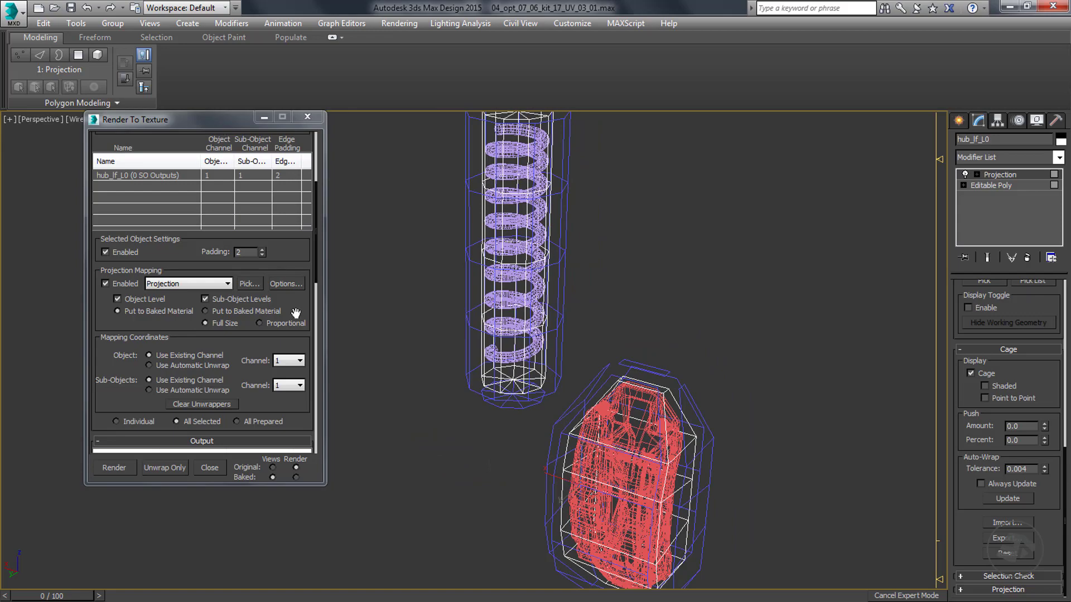
Turn off sub-object levels in the hub's projection mapping, keeping only the object level.
drag(213, 123, 767, 150)
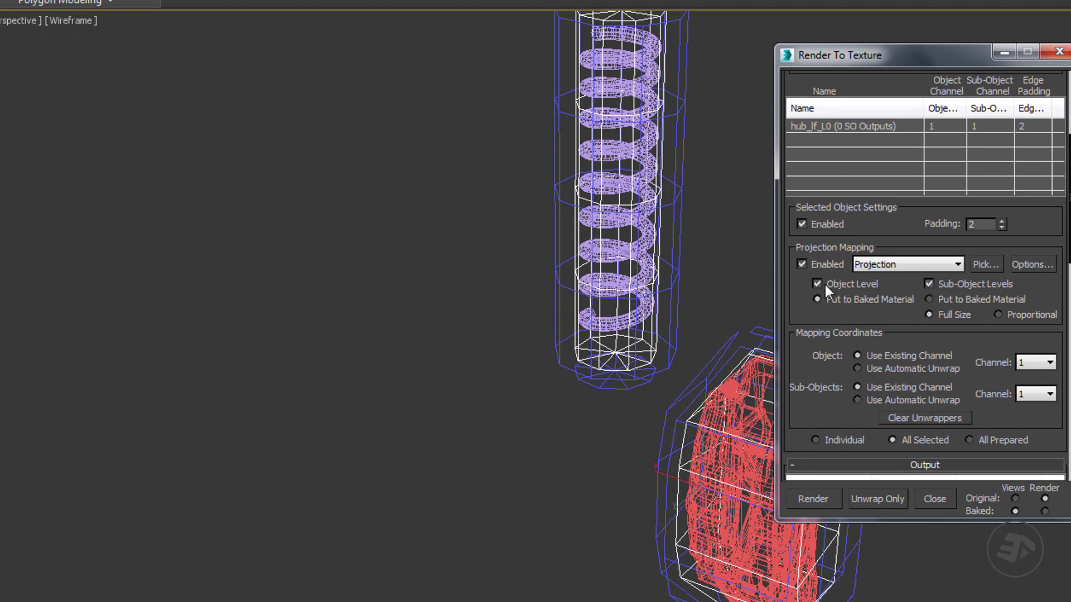
click(929, 285)
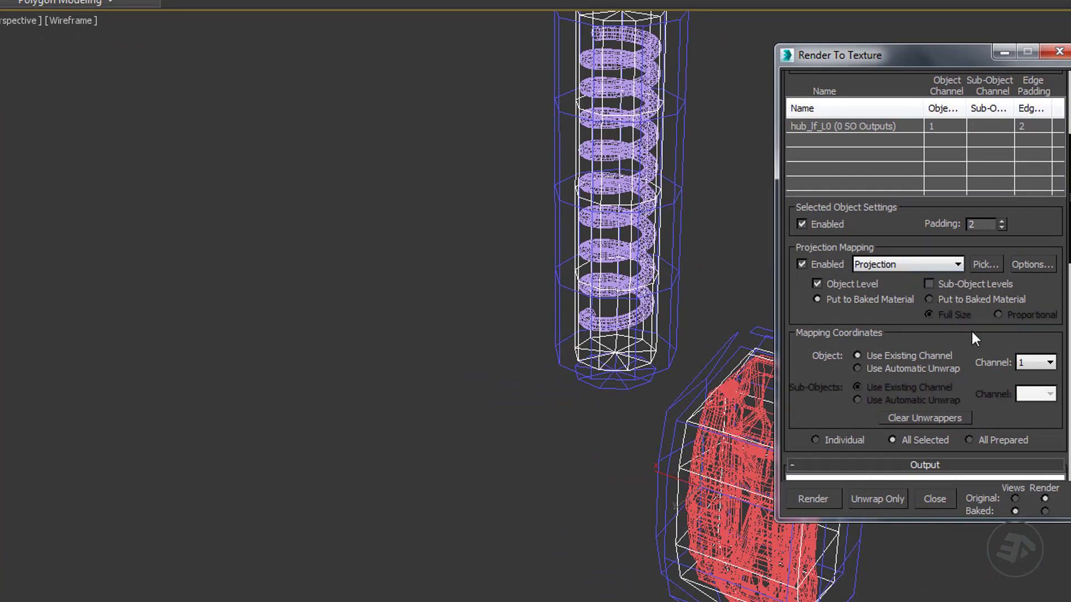
Add DiffuseMap, NormalsMap and SpecularMap as output elements for the low-poly hub's texture bake.
scroll(971, 329, down, 5)
click(868, 230)
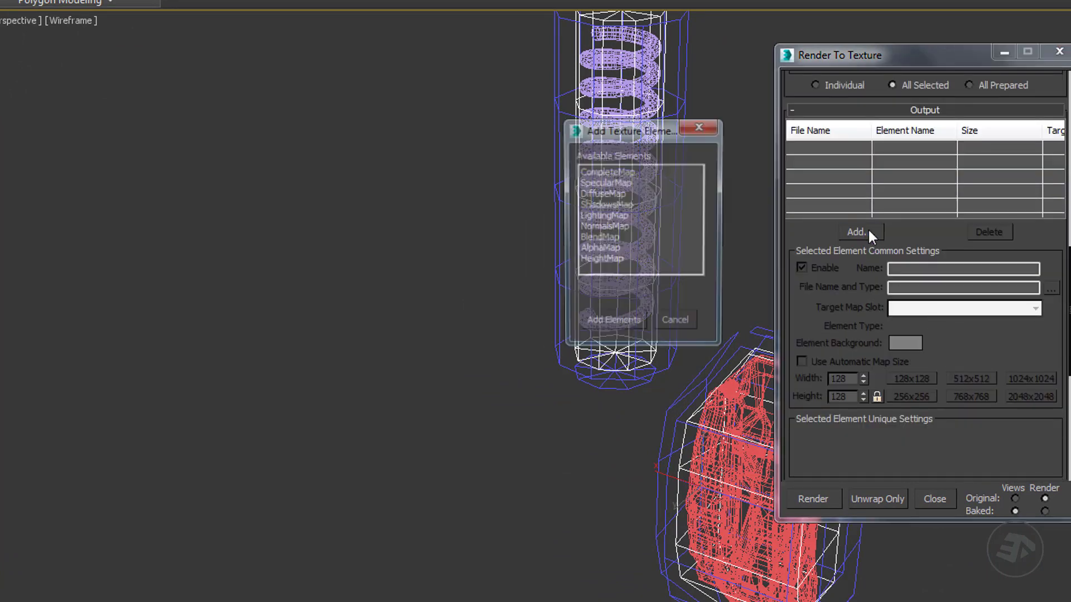
click(599, 194)
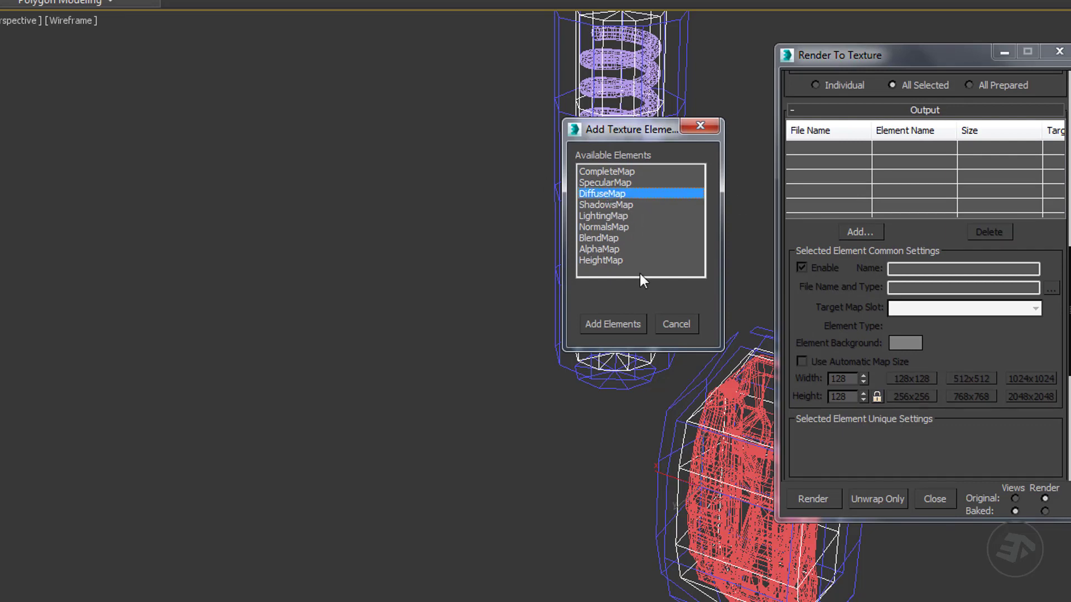
ctrl+click(614, 227)
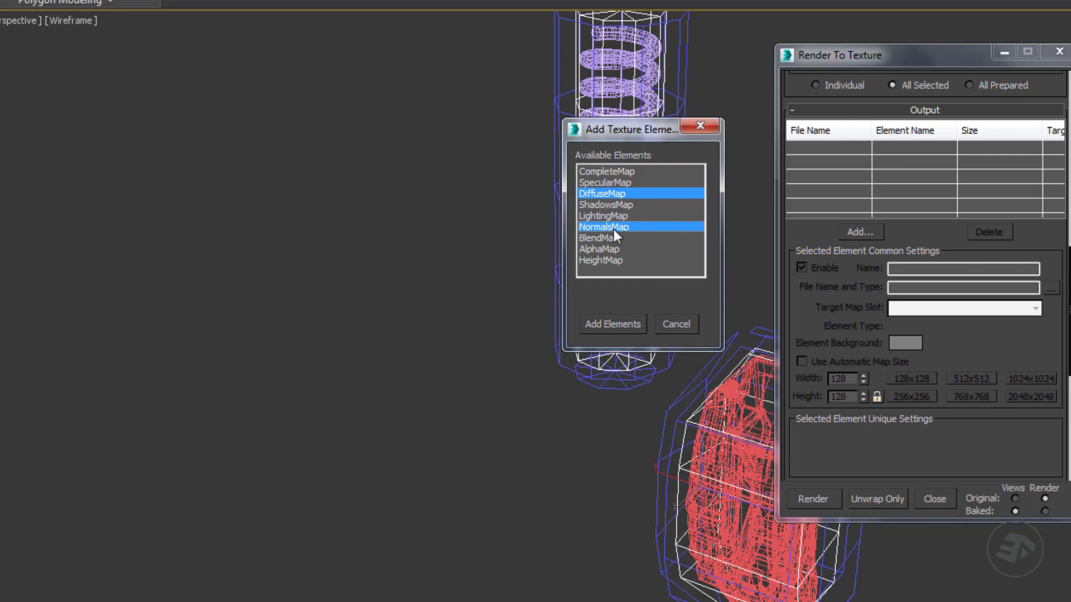
ctrl+click(620, 183)
click(613, 324)
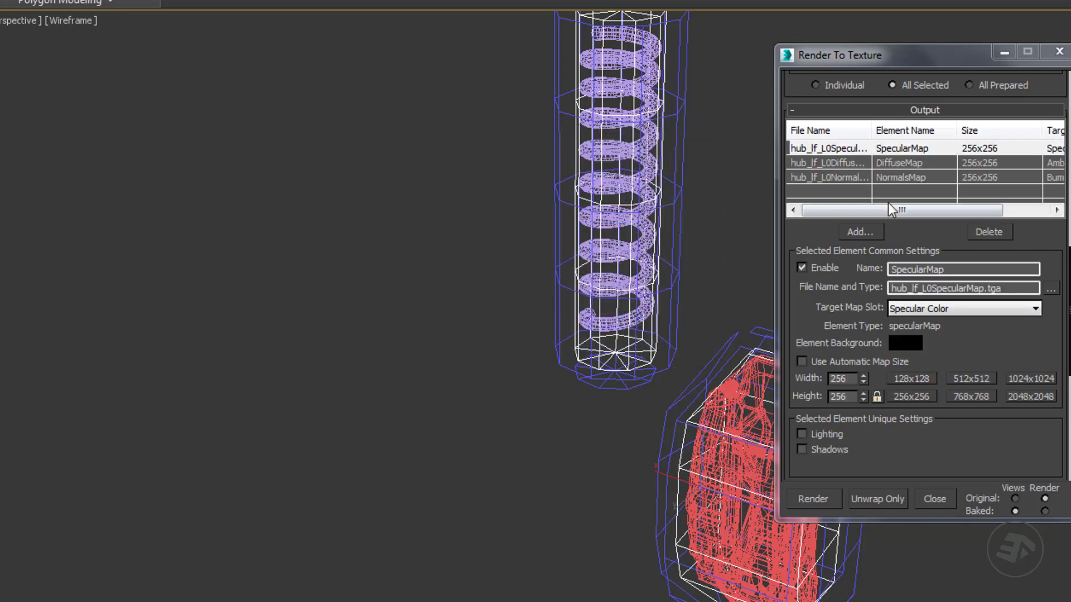
Set the diffuse map's output file to suspension_hub_h004.png and copy that file name for reuse.
click(833, 162)
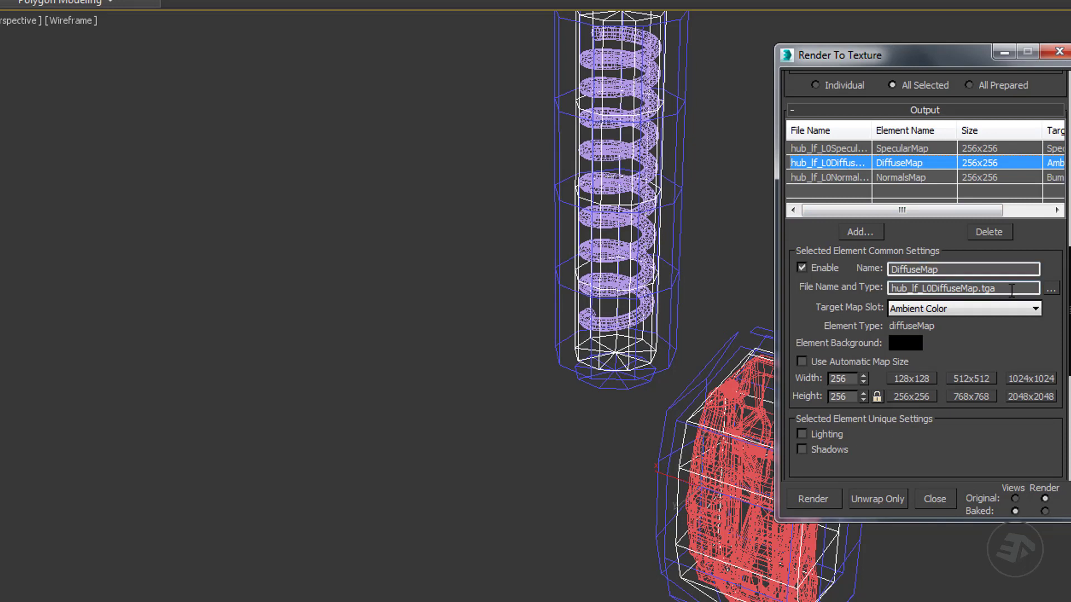
drag(1011, 291, 830, 293)
text(suspension)
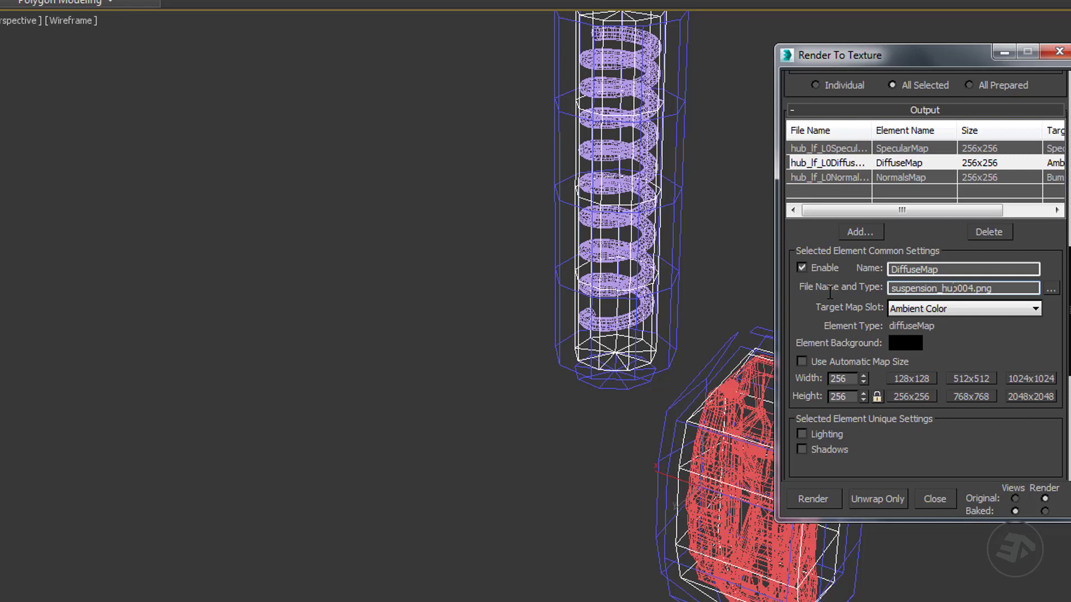
text(_h)
key(Return)
key(ctrl+c)
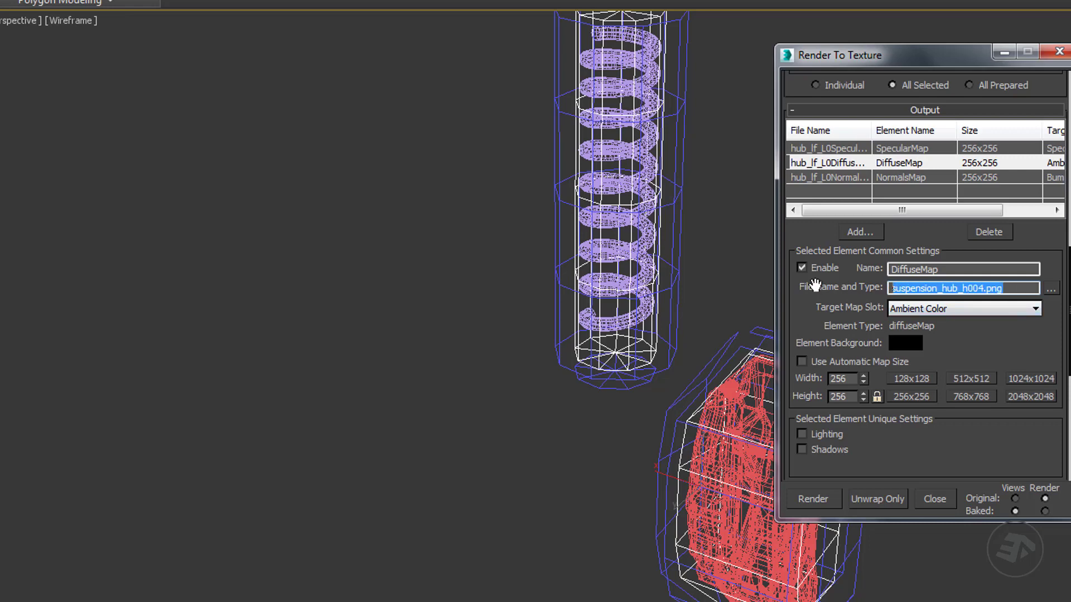
click(984, 289)
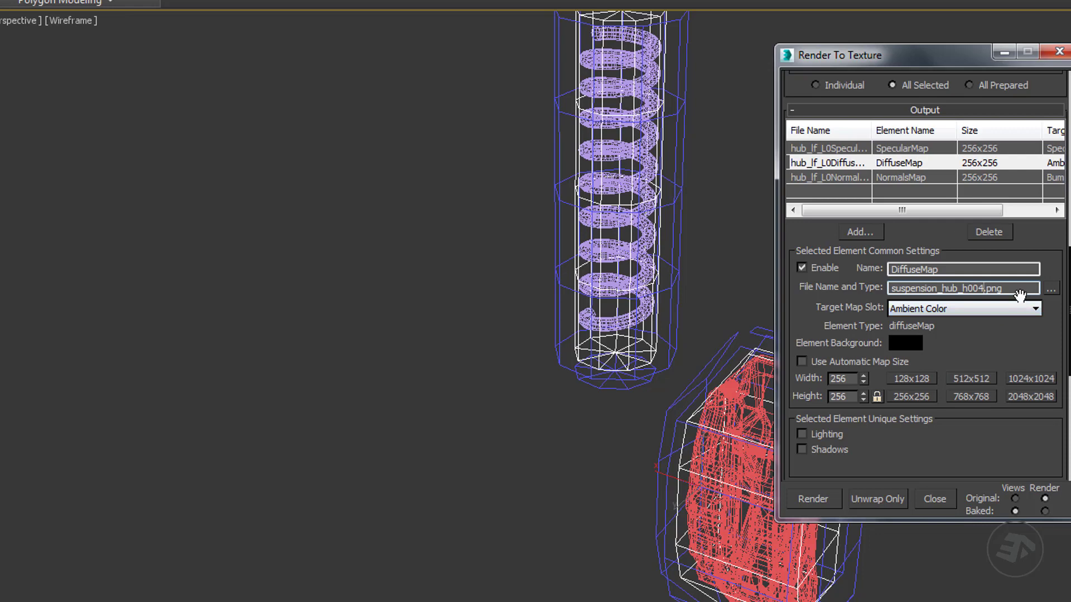
Set the specular map's output file to suspension_hub_h004_spec.png and the normals map's to suspension_hub_h004_nm.png, reusing the copied name.
click(912, 147)
double_click(1004, 288)
key(ctrl+v)
click(985, 289)
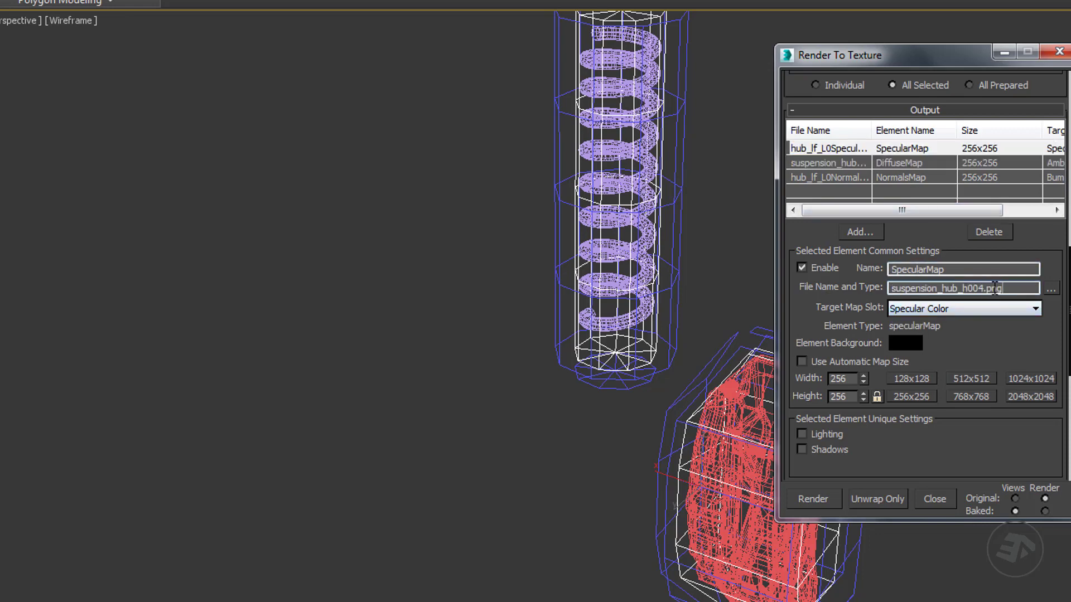
text(_spec)
click(900, 177)
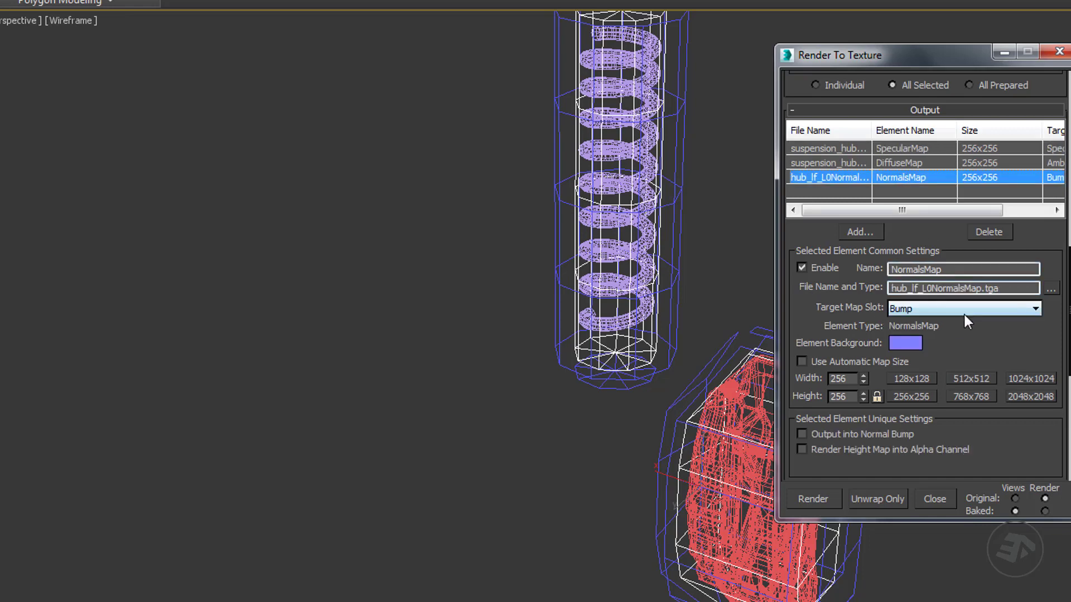
double_click(1010, 289)
key(ctrl+v)
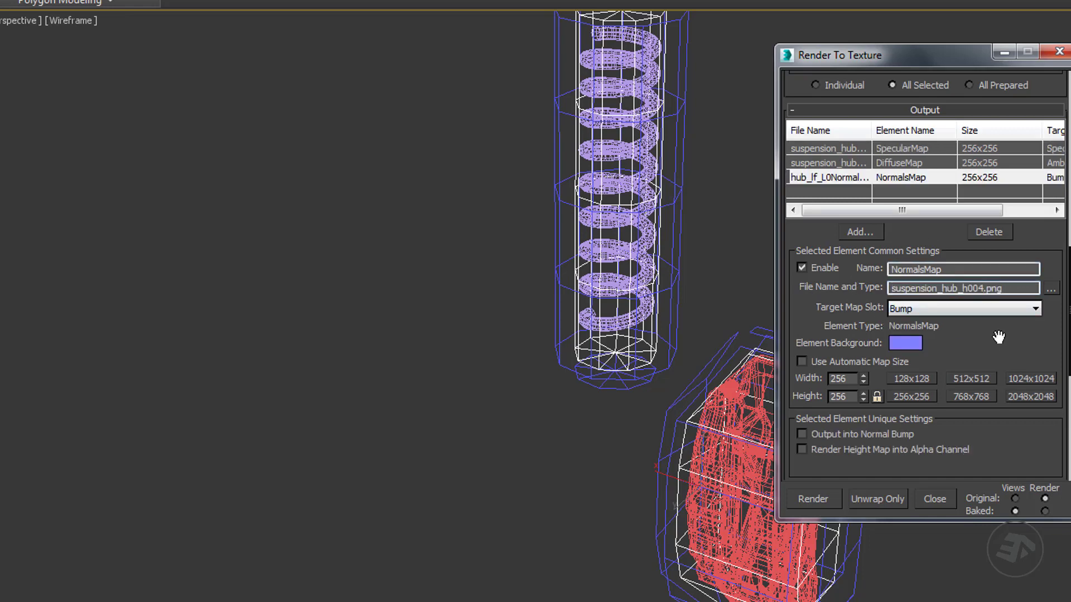
Set the diffuse map's size to 512x512 and render the three output maps of the hub.
click(946, 166)
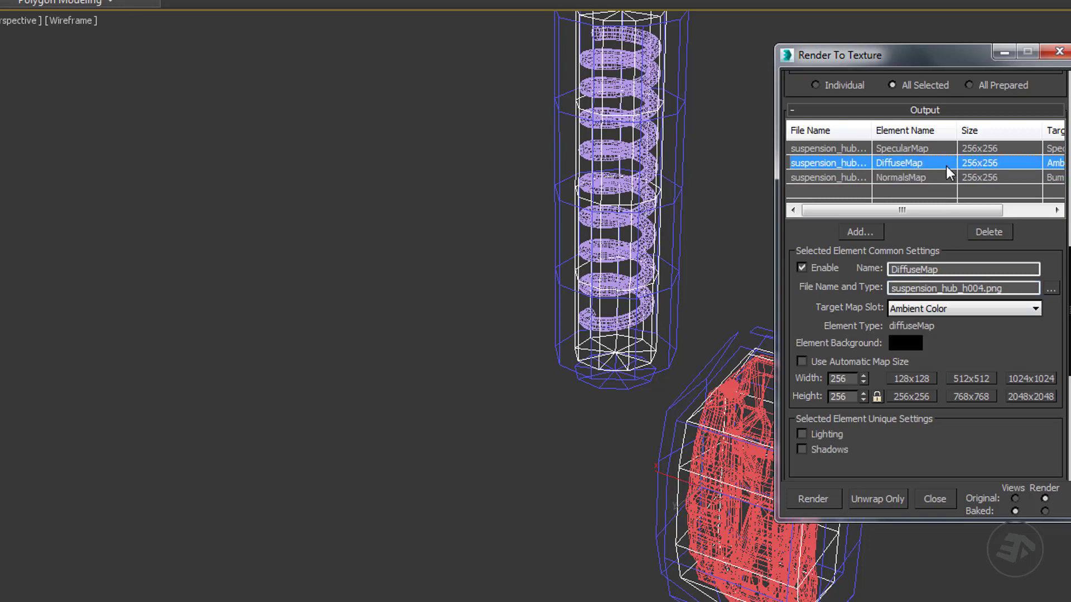
click(975, 380)
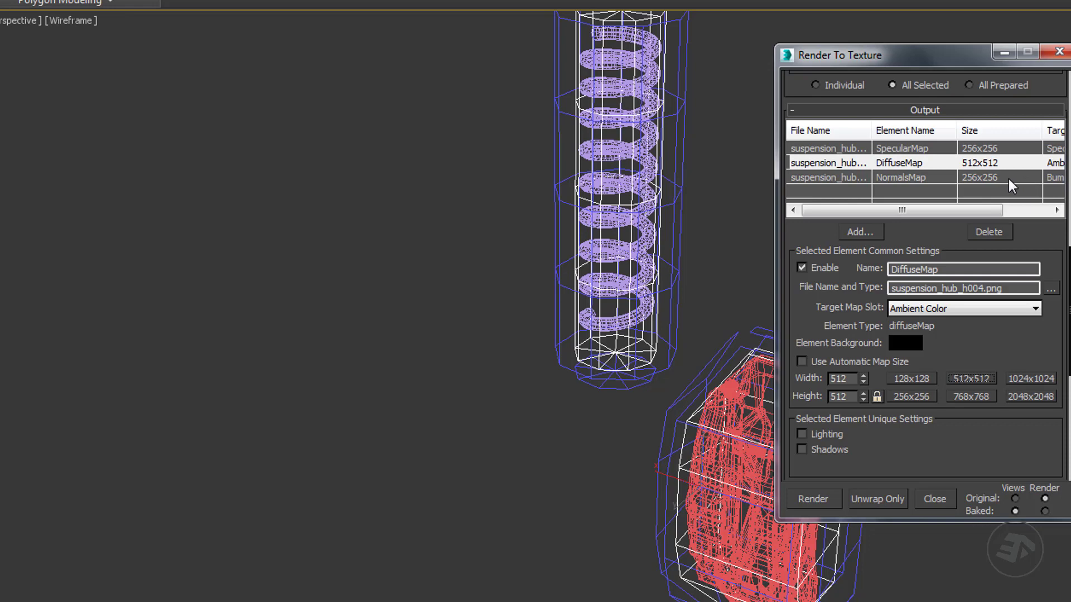
click(973, 175)
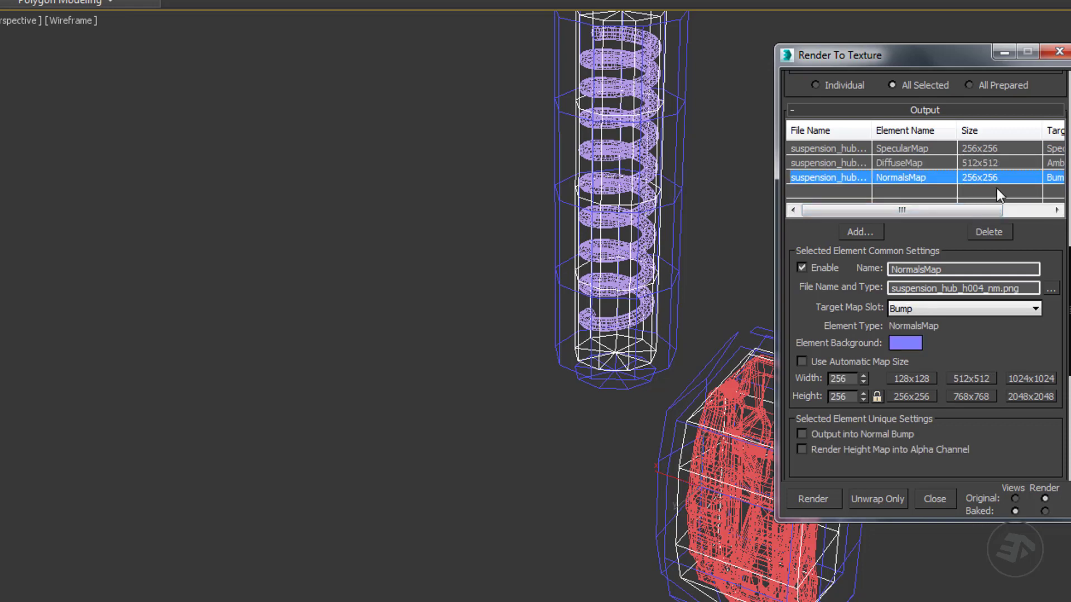
click(813, 497)
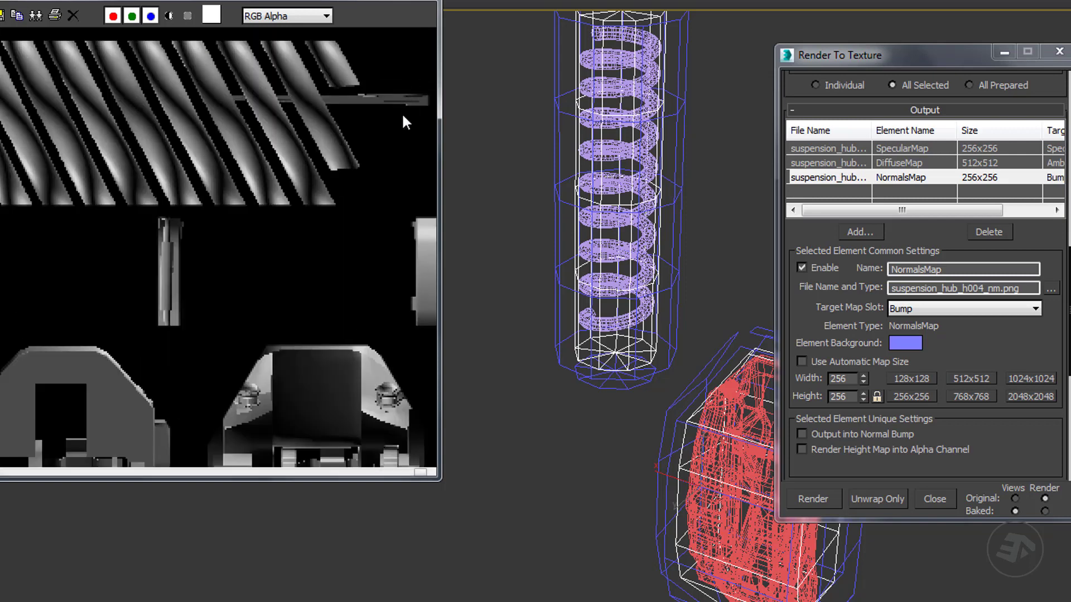
Examine the edge quality of the spring coils and the caliper in the baked texture at different zoom levels.
scroll(276, 105, up, 2)
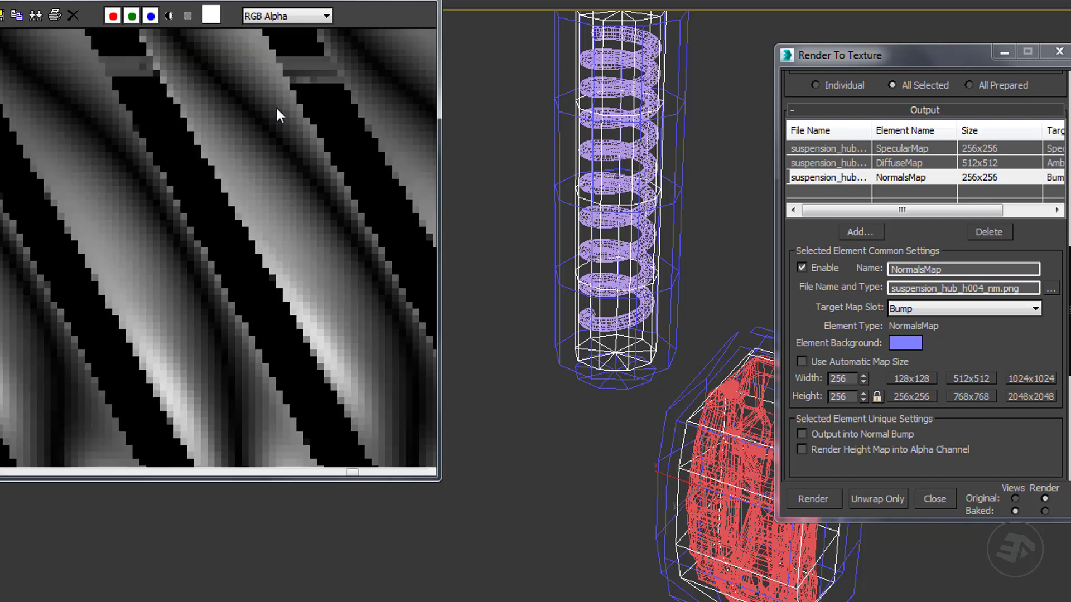
scroll(275, 106, down, 1)
scroll(189, 201, down, 3)
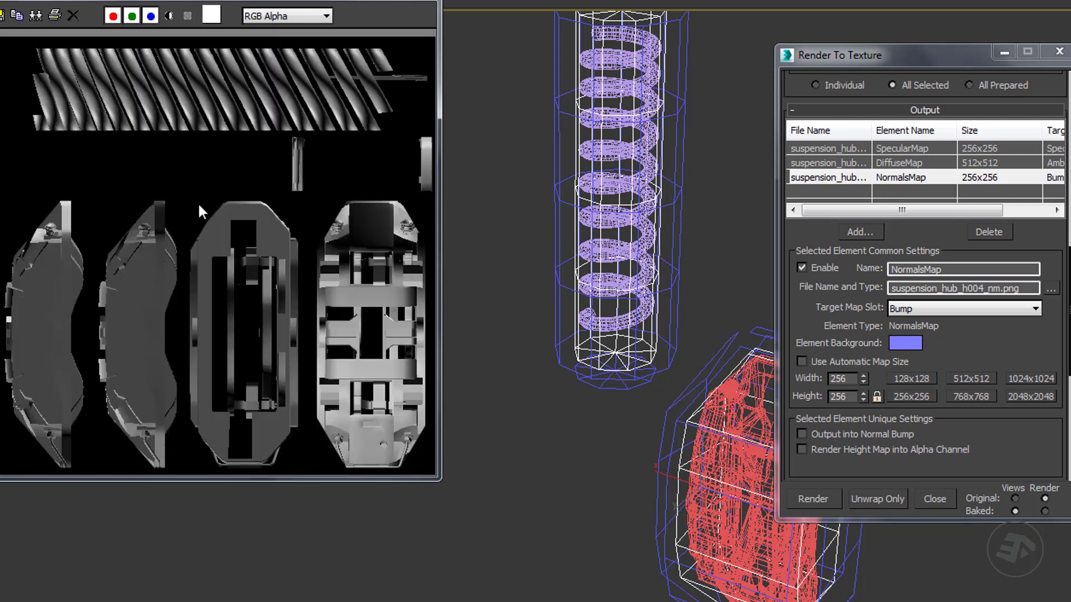
scroll(154, 132, up, 3)
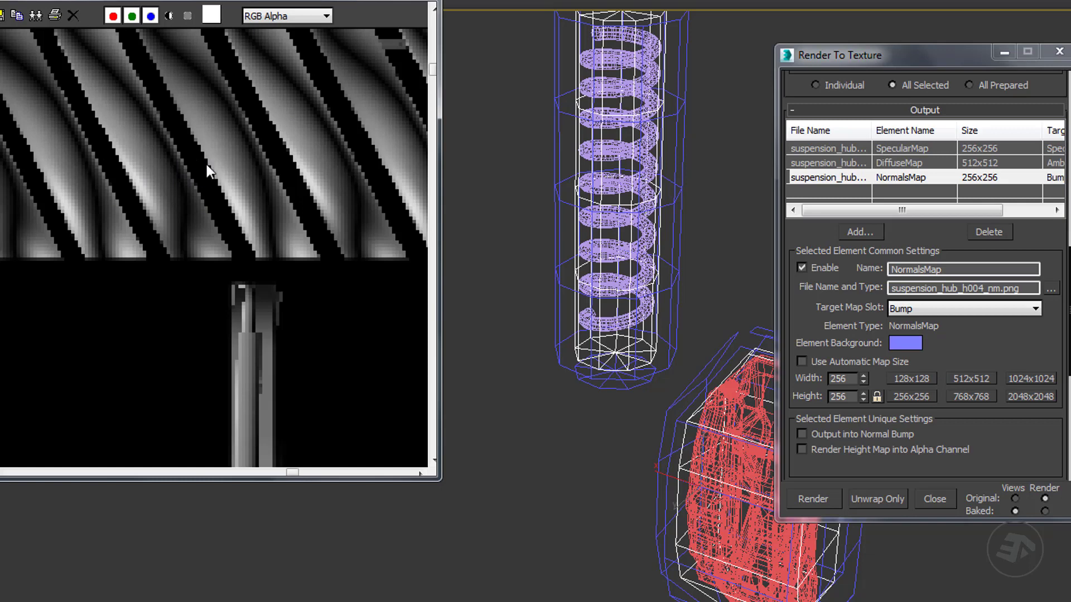
scroll(209, 160, down, 3)
scroll(62, 93, up, 3)
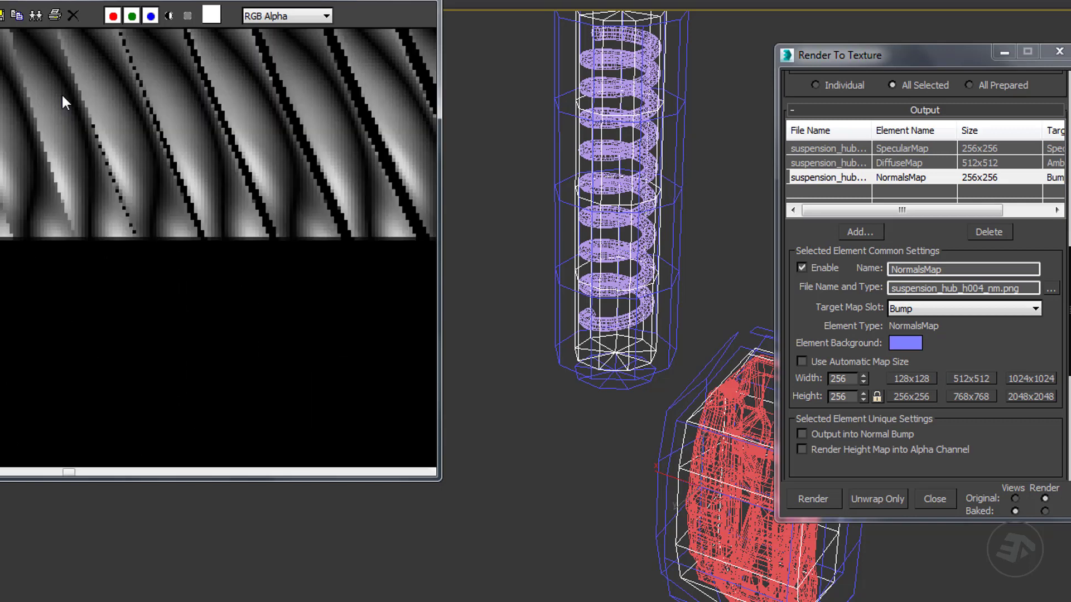
scroll(62, 93, down, 3)
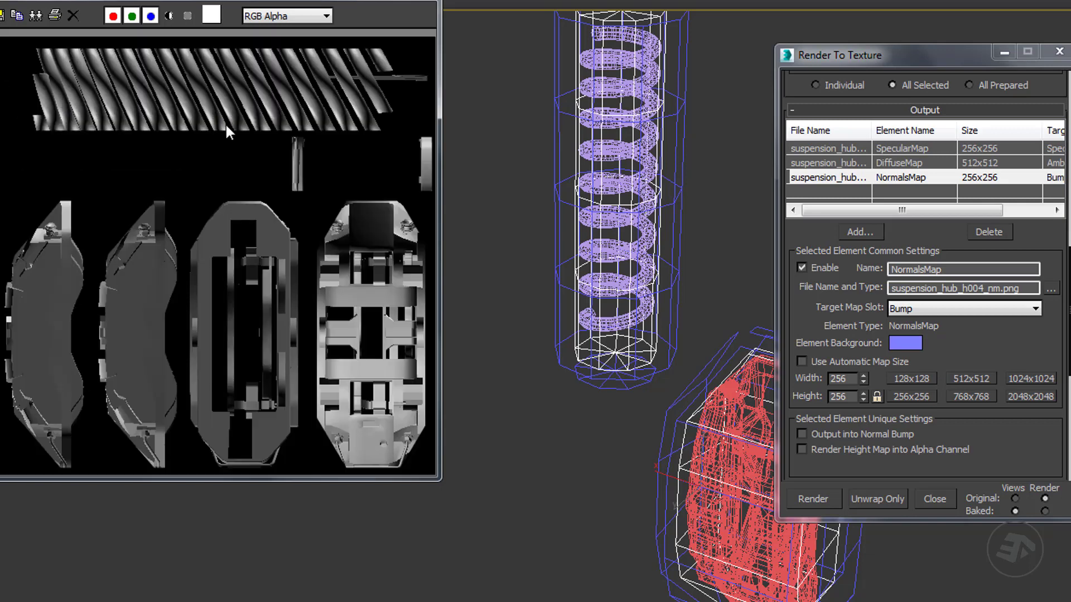
Delete the normals and specular maps from the output list, keeping only the diffuse map.
click(1041, 383)
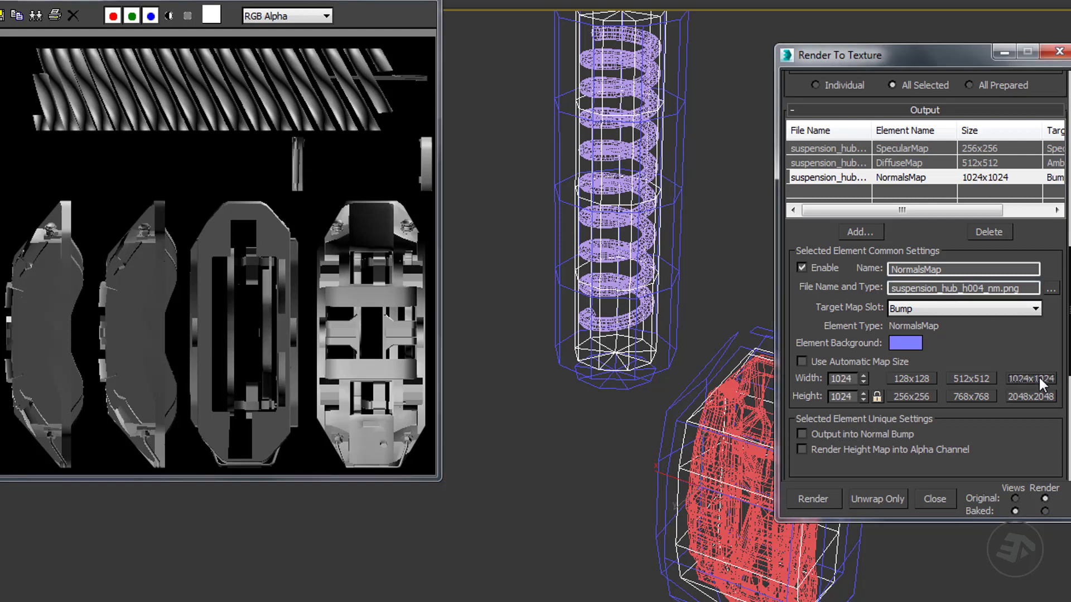
click(979, 163)
click(975, 179)
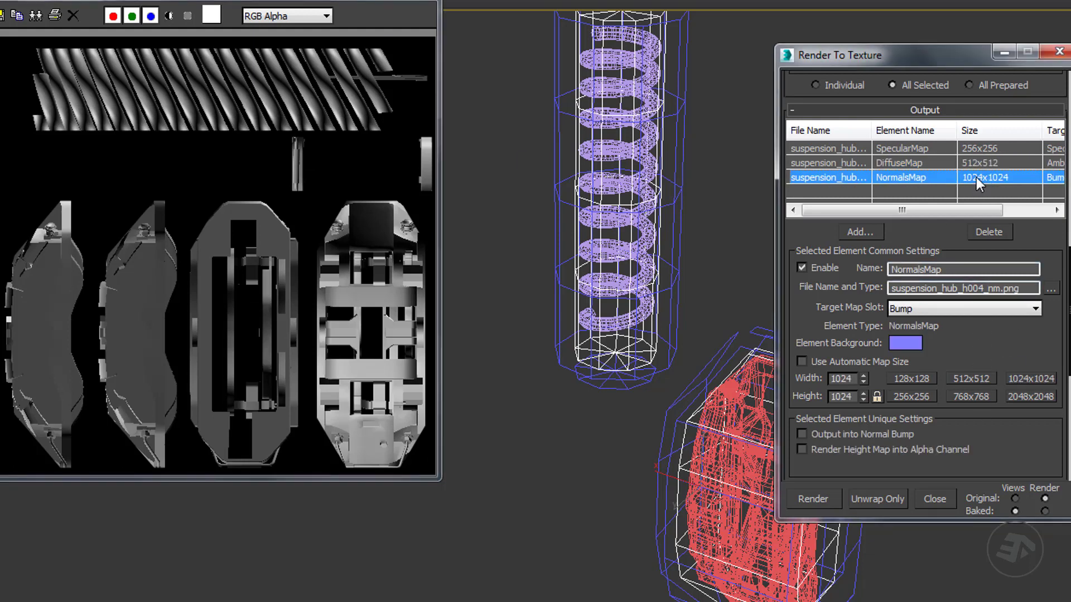
click(986, 232)
click(988, 233)
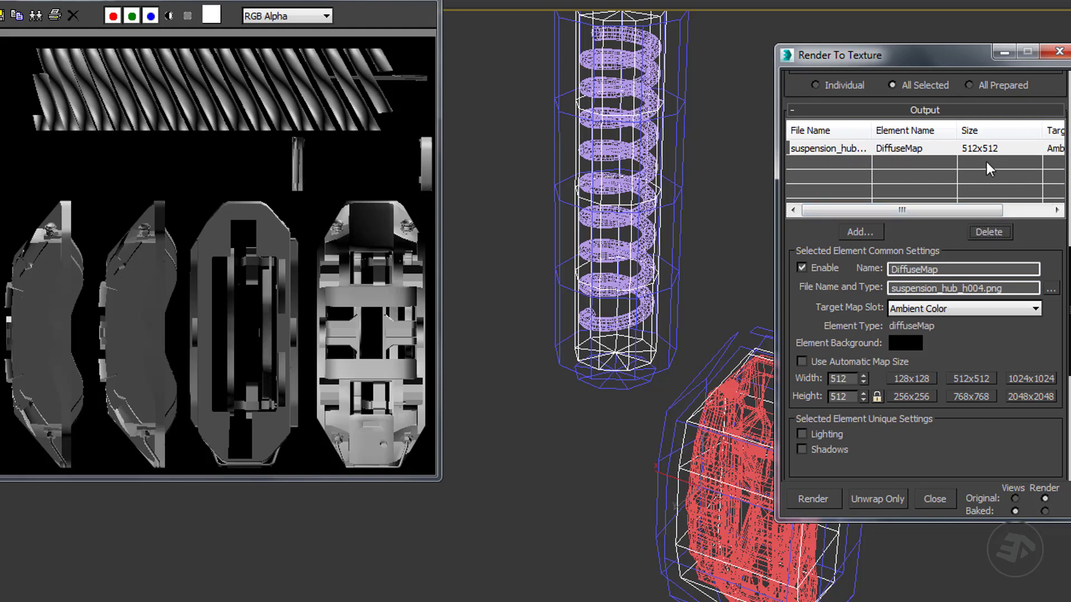
Render the diffuse map again at 1024x1024 and inspect the spring coils' edges in the result.
click(1028, 379)
click(815, 499)
click(540, 259)
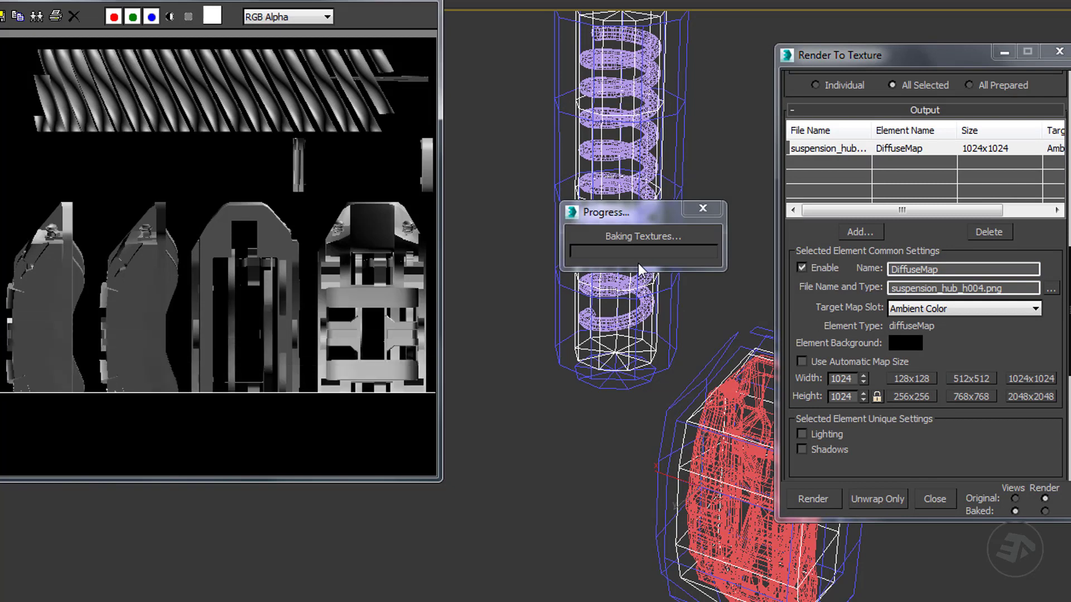
scroll(234, 72, up, 3)
scroll(292, 109, up, 2)
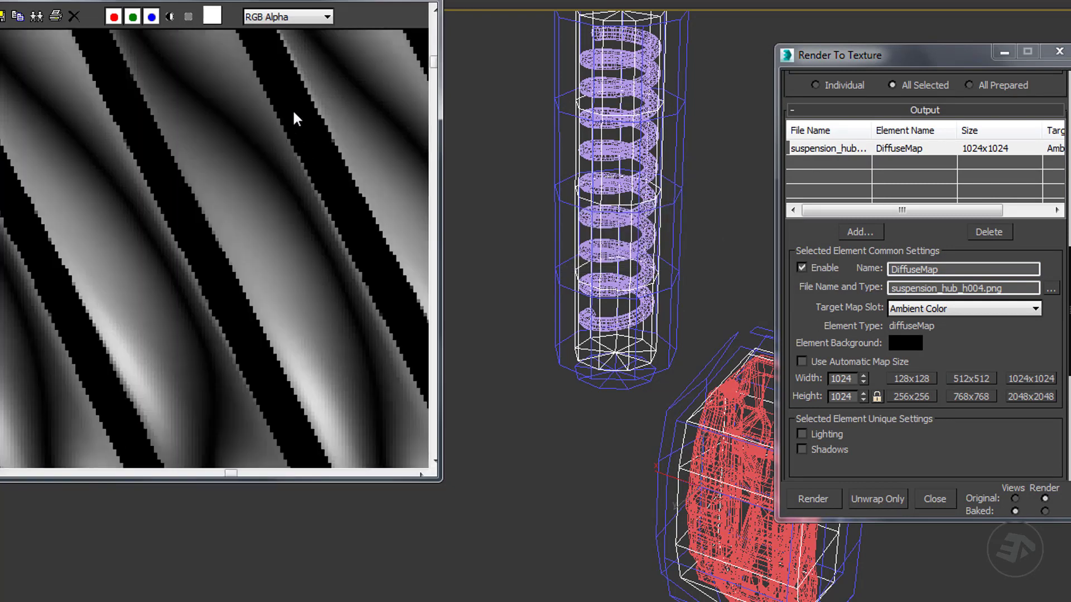
scroll(292, 108, down, 2)
scroll(293, 108, down, 2)
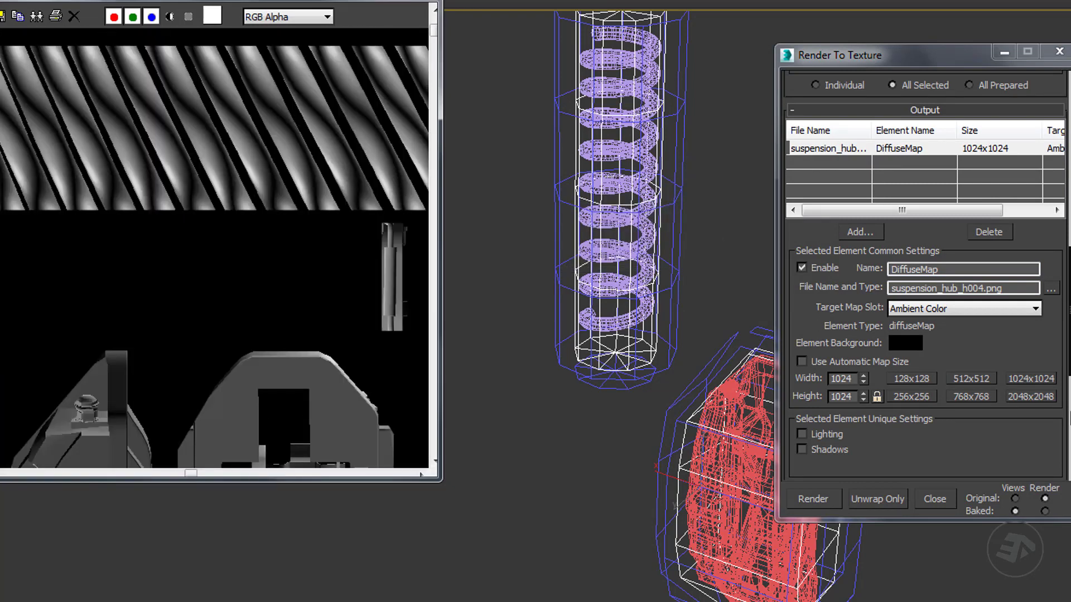
Render the diffuse map at 2048x2048 and inspect the spring coils' edges up close.
click(1030, 397)
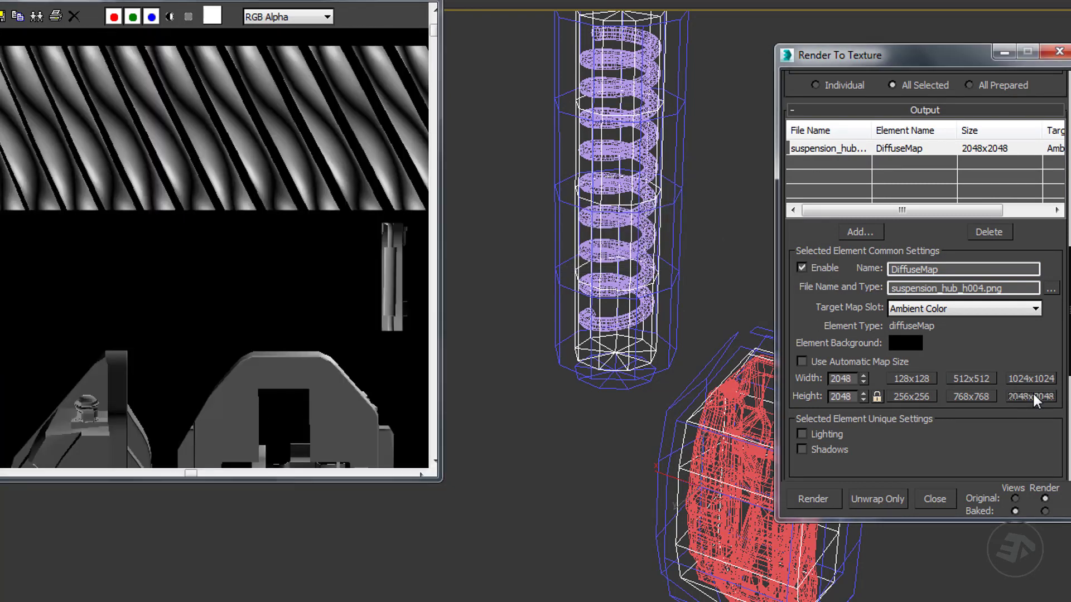
click(815, 497)
click(617, 258)
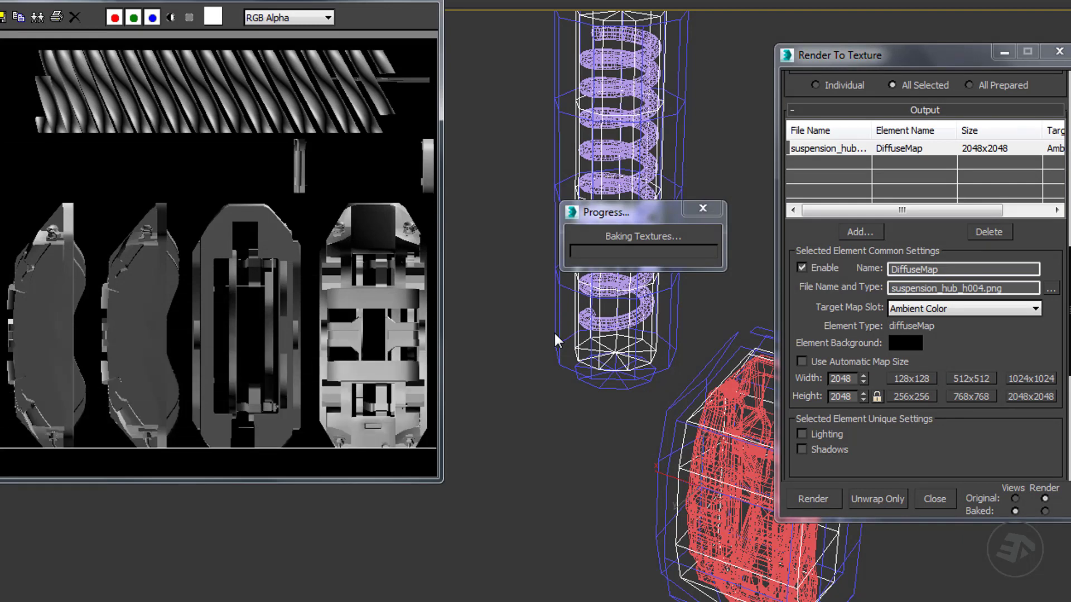
scroll(329, 89, up, 5)
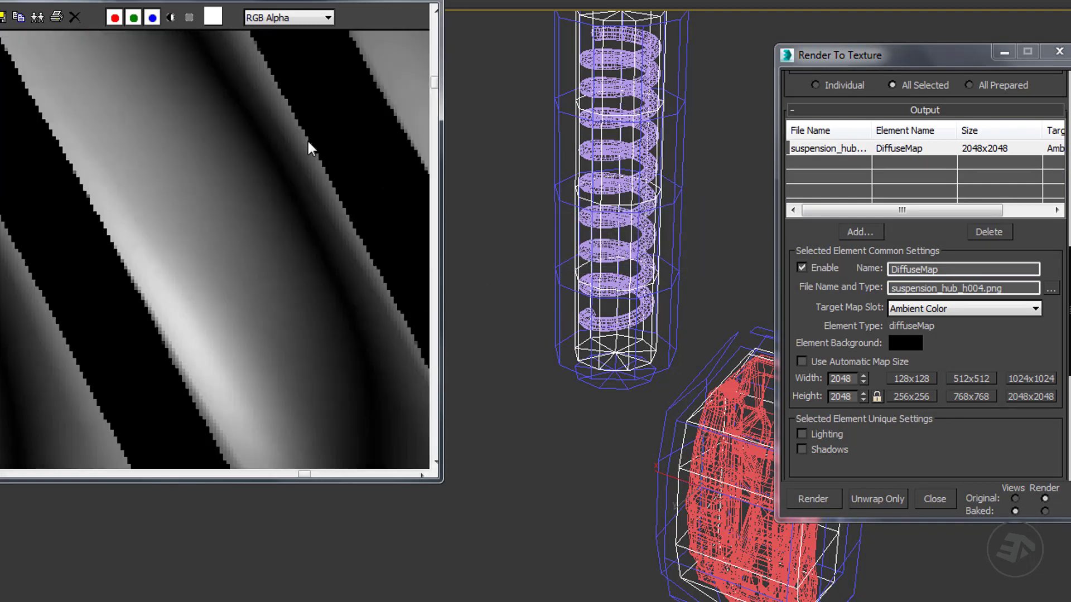
scroll(299, 164, down, 6)
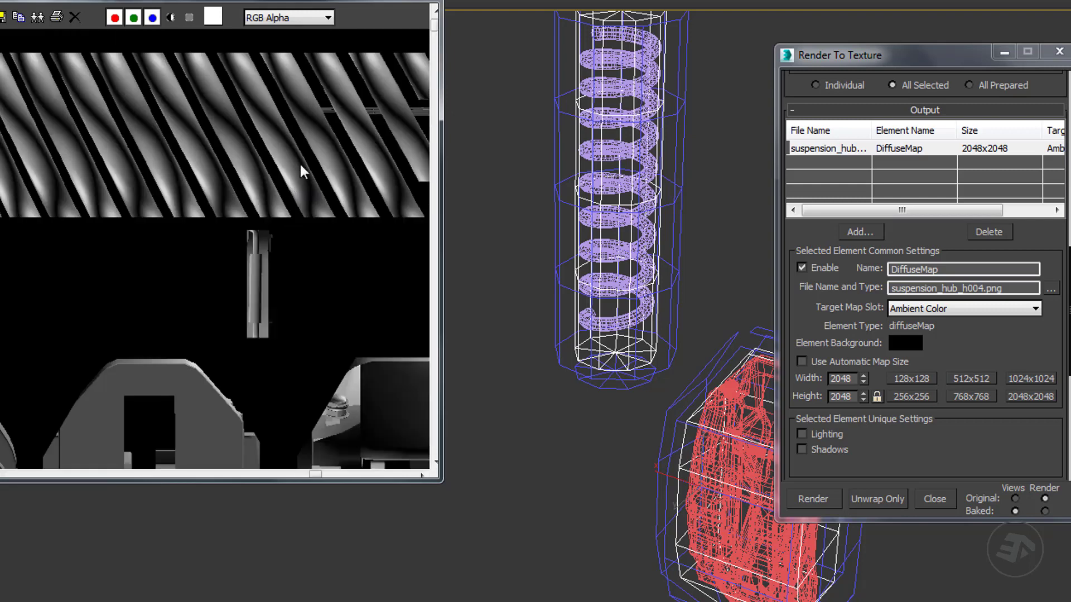
Replace the diffuse output with CompleteMap, SpecularMap and NormalsMap elements.
click(988, 229)
click(860, 224)
click(623, 174)
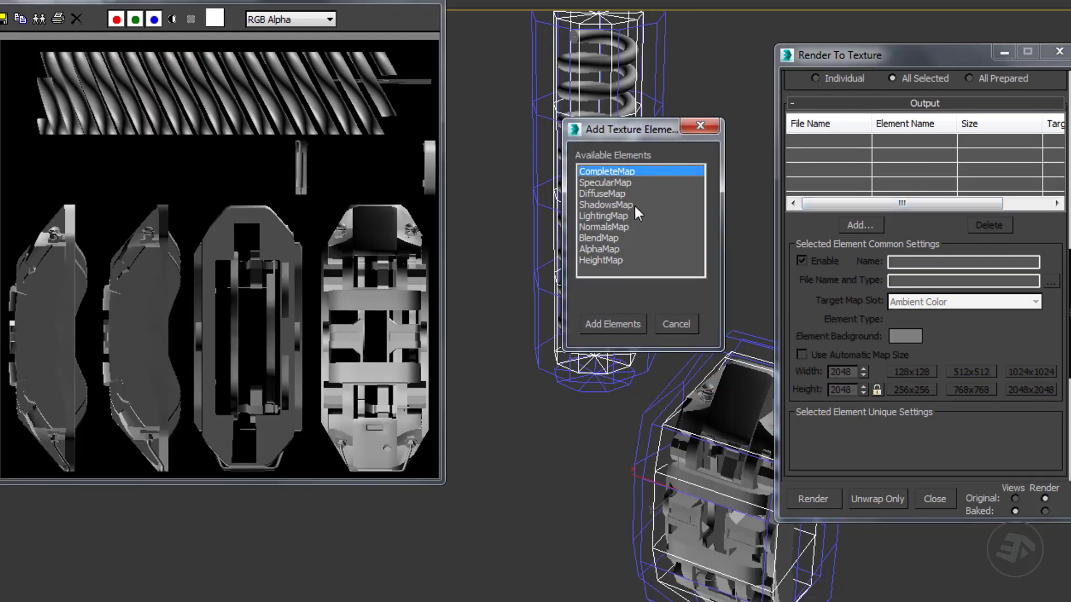
ctrl+click(616, 226)
ctrl+click(636, 182)
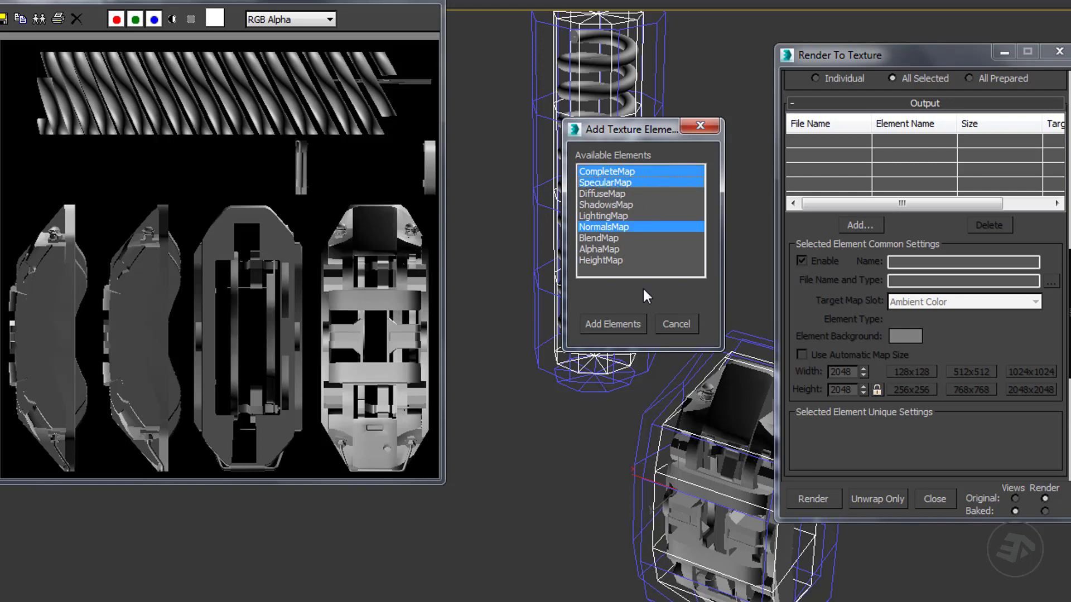
click(614, 323)
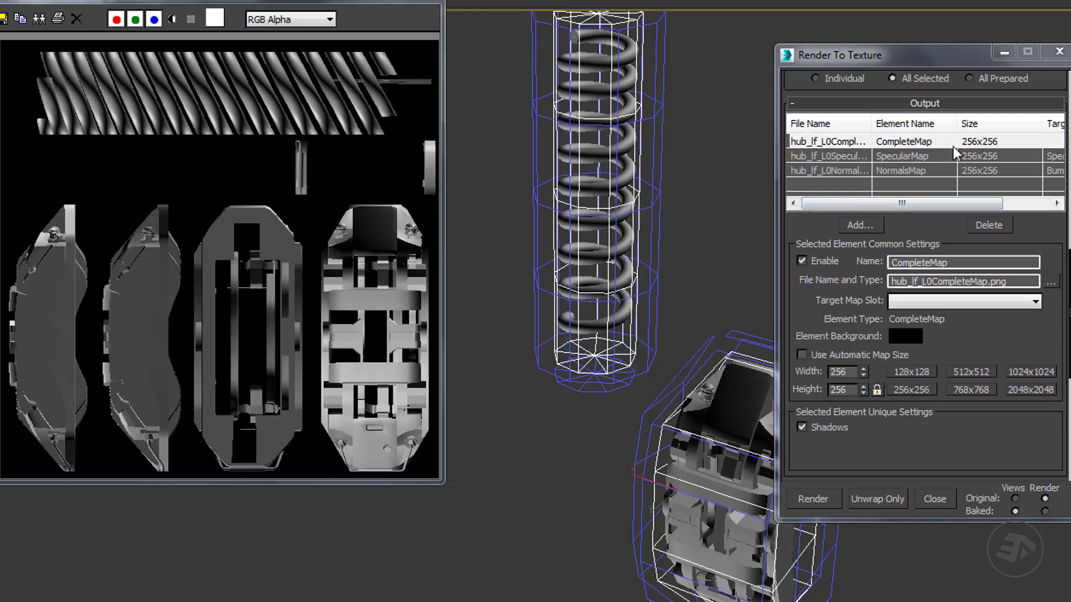
Set the complete map's output file to suspension_hub_h004.png and the specular map's to suspension_hub_h004_spec.png.
drag(1013, 283, 827, 278)
key(ctrl+v)
click(909, 157)
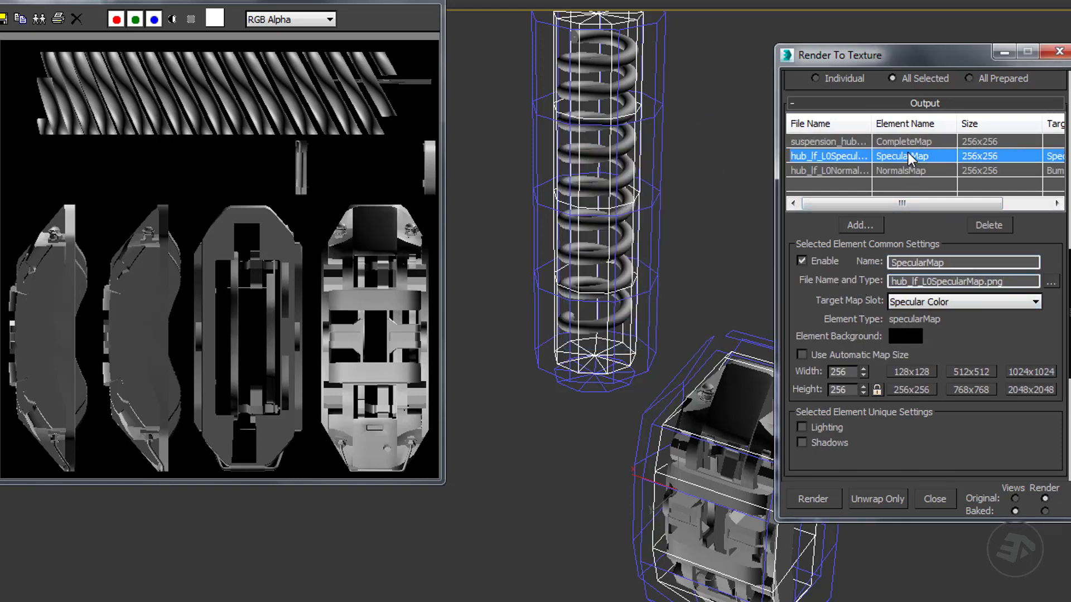
double_click(1007, 281)
text(suspension_hub_h004.png)
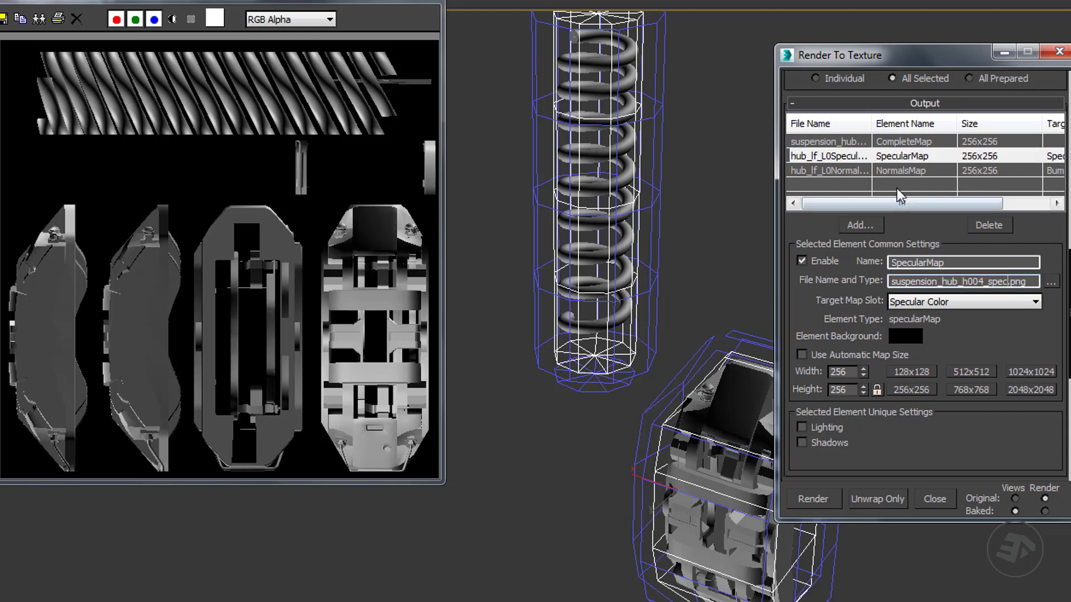
Set the normals map's output file to suspension_hub_h004_nm.png.
click(898, 170)
double_click(997, 282)
text(suspension_hub_h004.png)
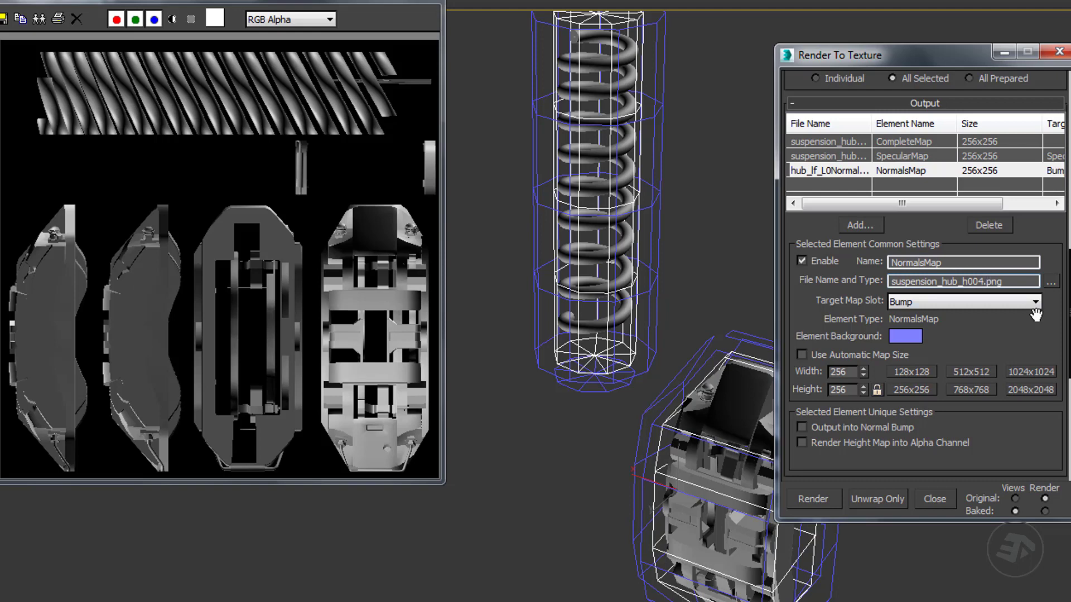
text(_nm)
Set the output size of the normals, specular and complete maps to 2048x2048.
click(1033, 387)
click(987, 156)
click(1030, 389)
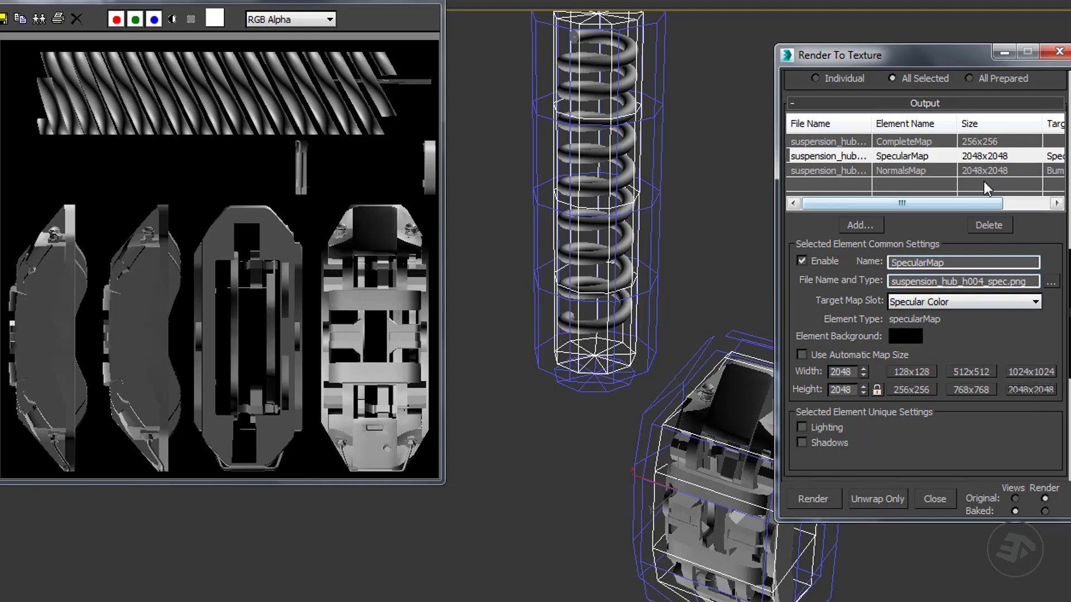
click(987, 142)
click(1030, 389)
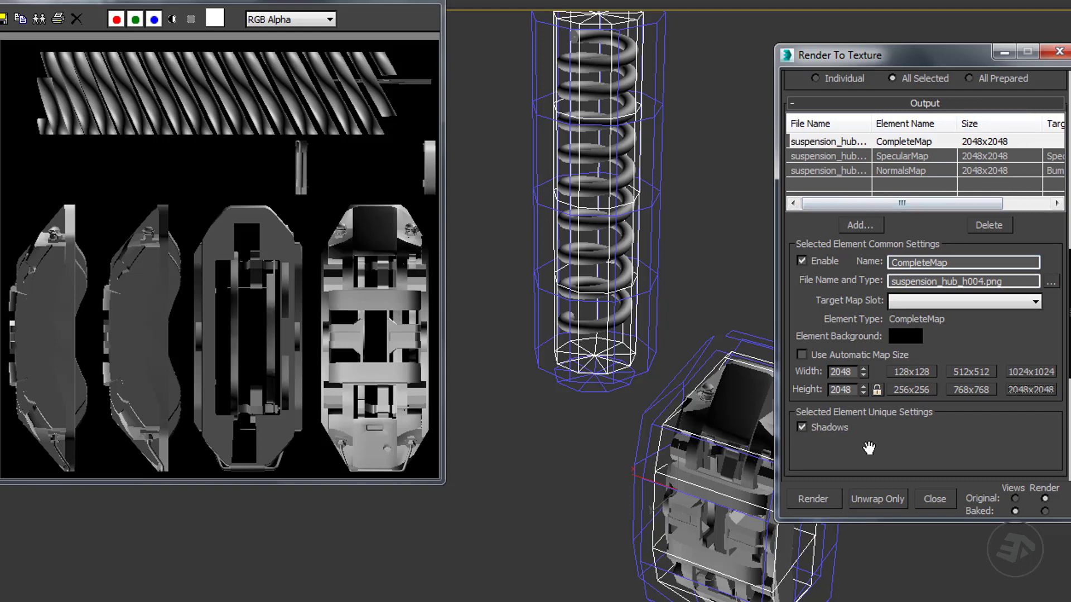
Render the three maps to texture, overwriting the existing files, and close the texture baking dialog.
click(813, 499)
click(591, 365)
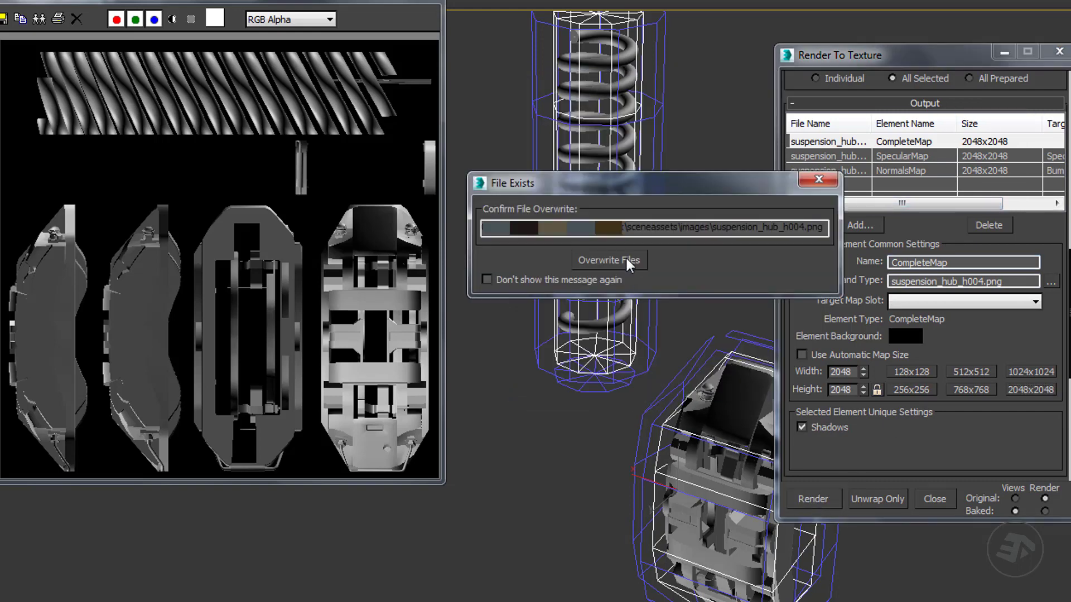
click(626, 260)
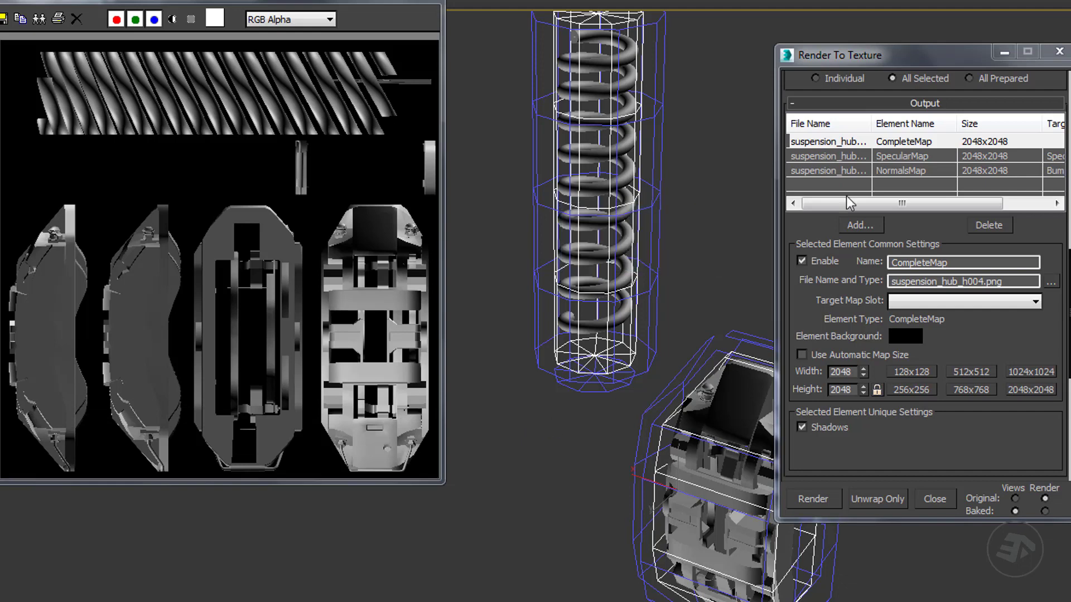
click(1059, 51)
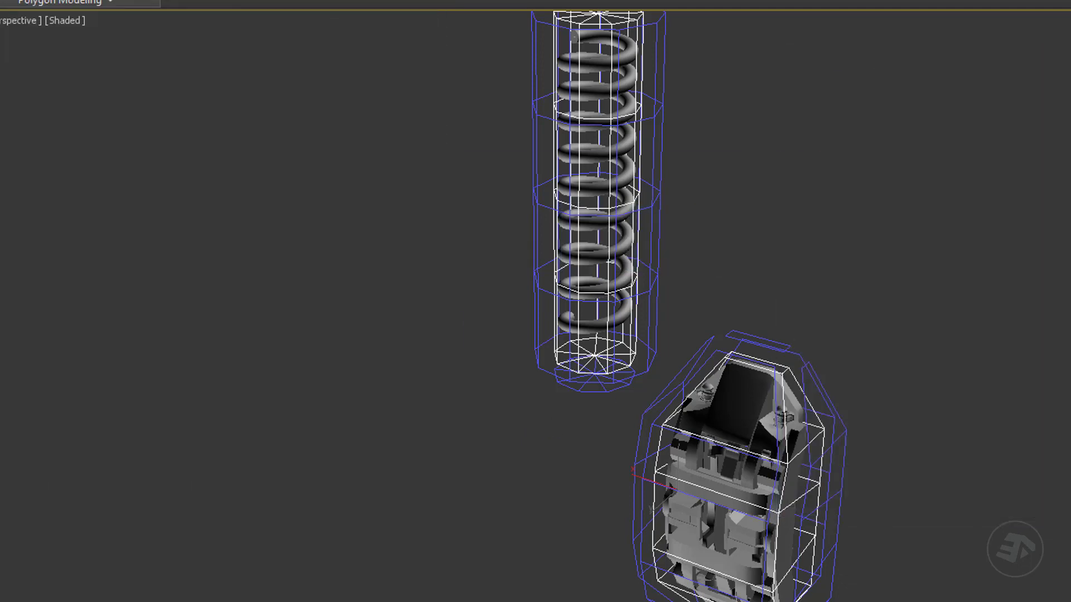
click(720, 329)
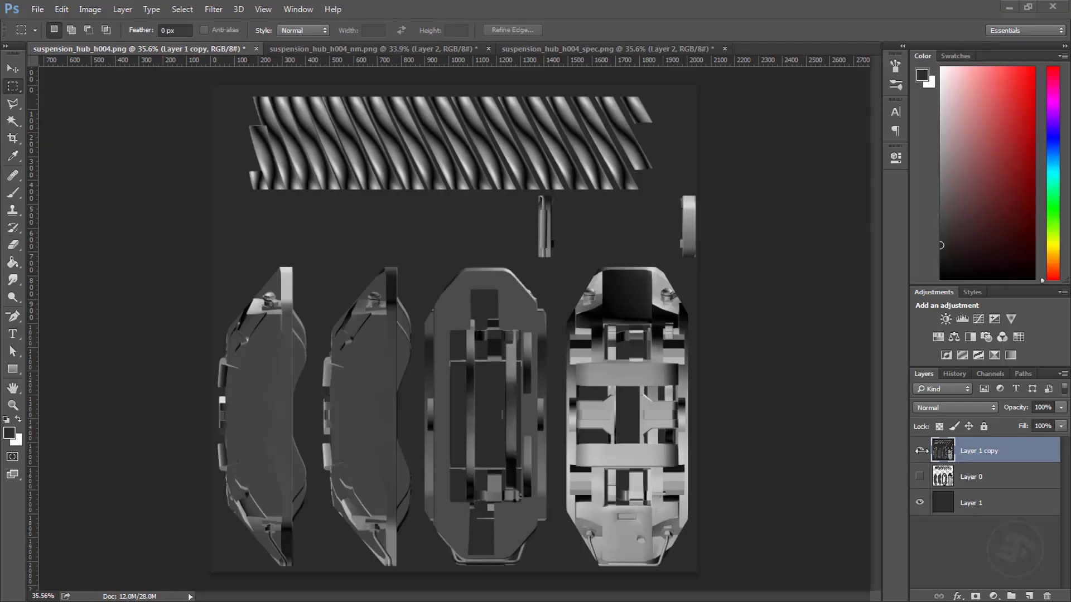
Switch to Photoshop, compare Layer 1 copy with Layer 0 in suspension_hub_h004.png, and view the normal and specular maps.
click(919, 451)
click(919, 477)
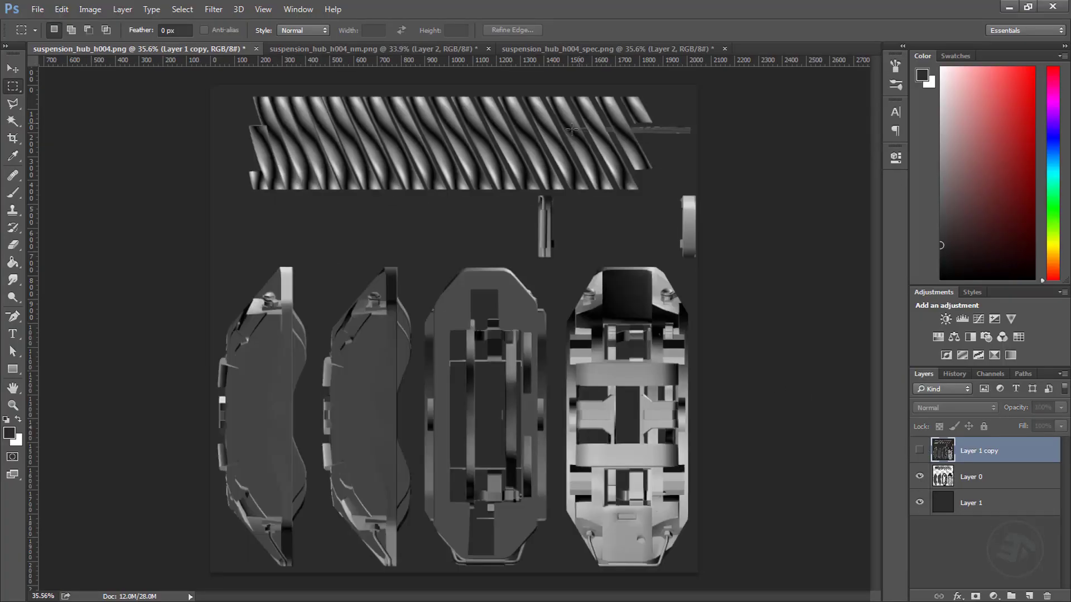
click(919, 450)
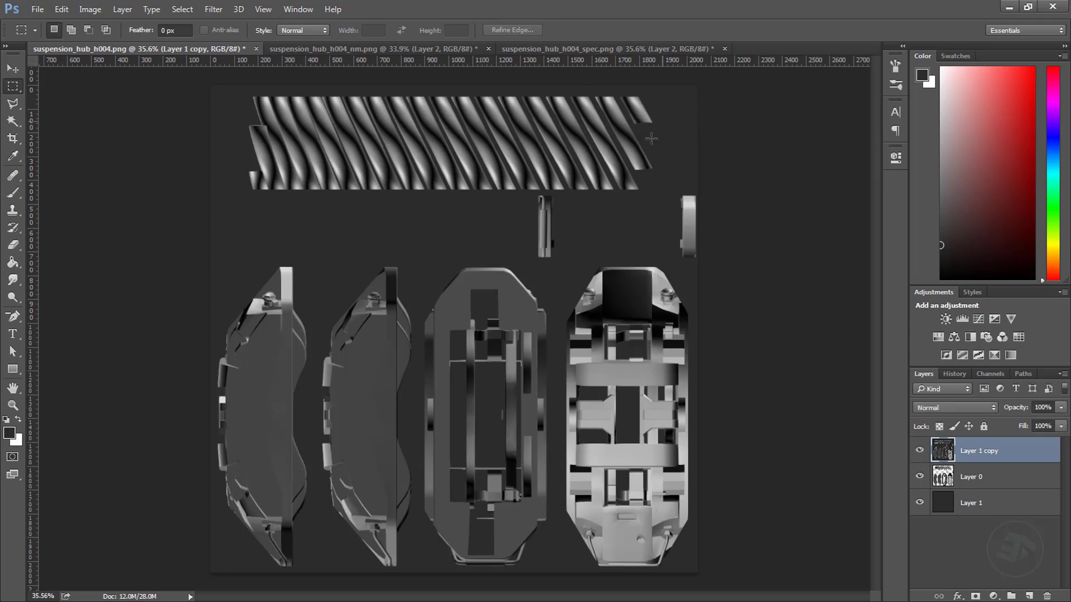
click(340, 50)
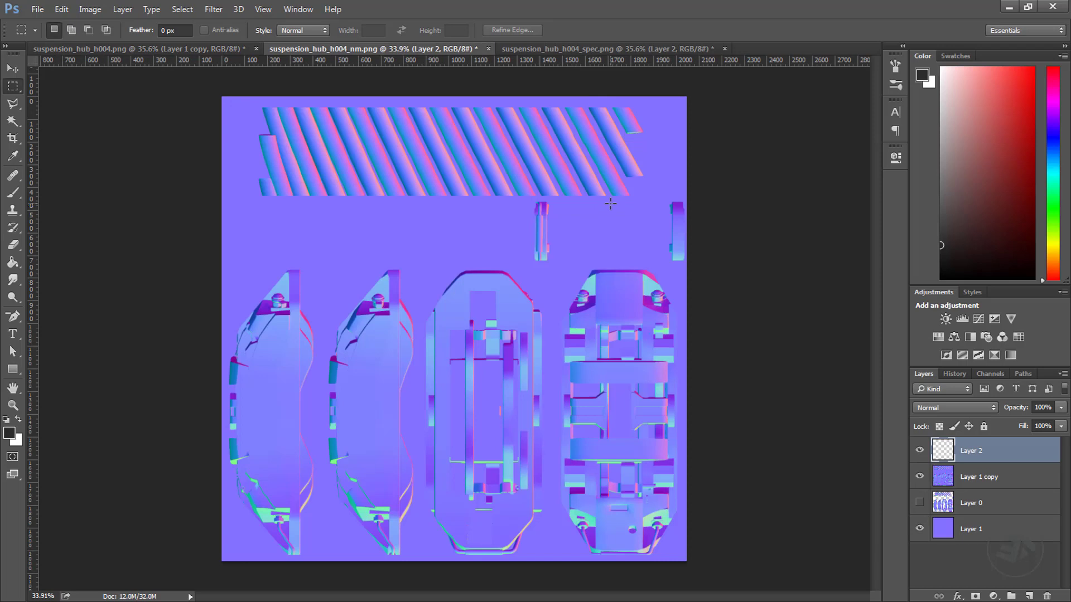
click(631, 49)
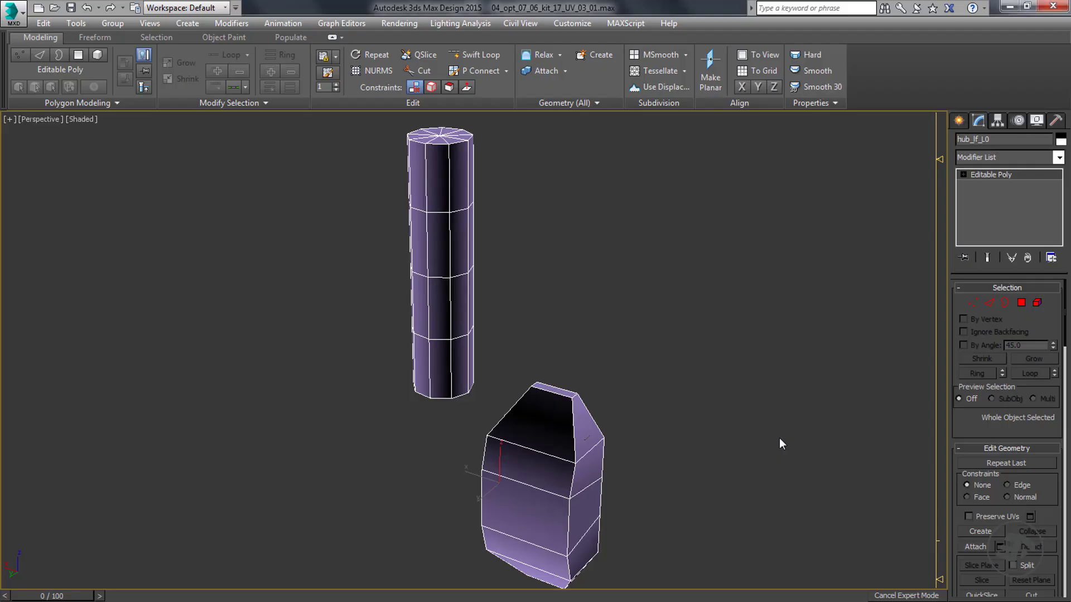
Return to 3ds Max, open the Slate Material Editor and pick the material from the low-poly spring cylinder.
click(780, 443)
click(582, 462)
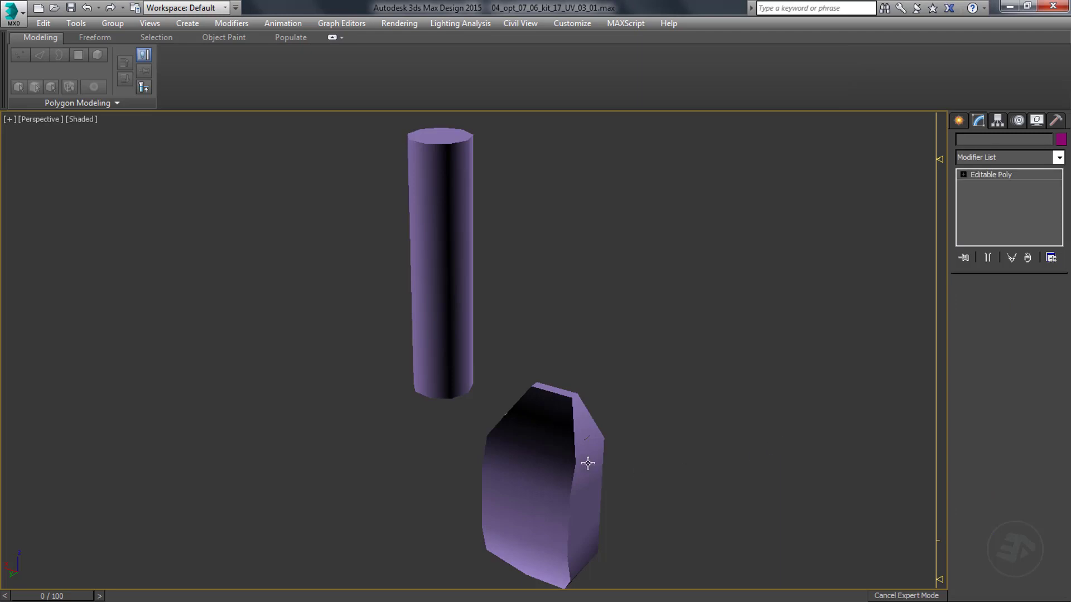
key(m)
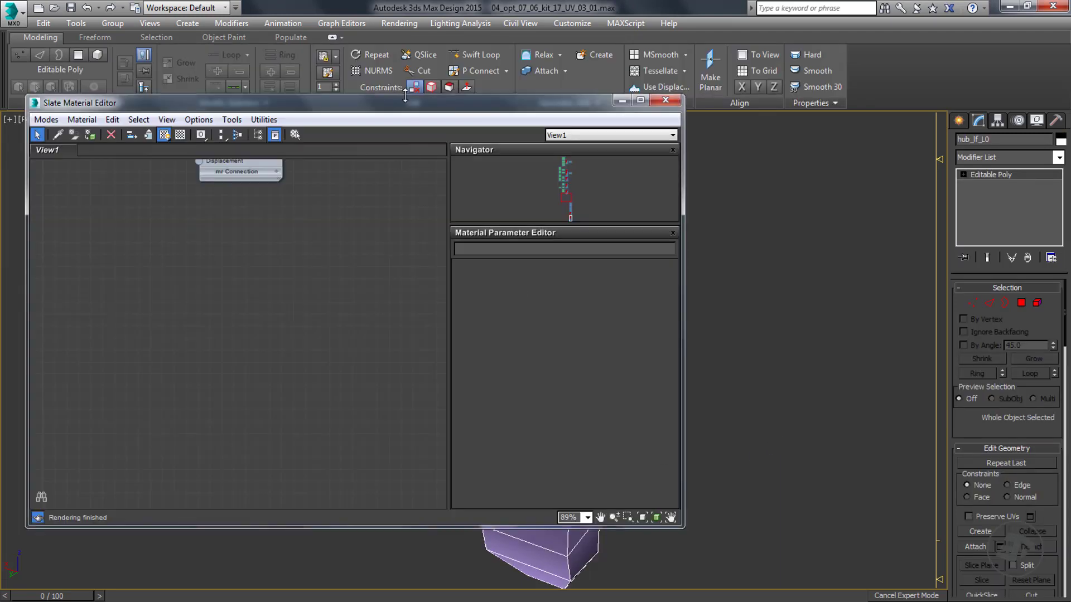
drag(407, 103, 886, 140)
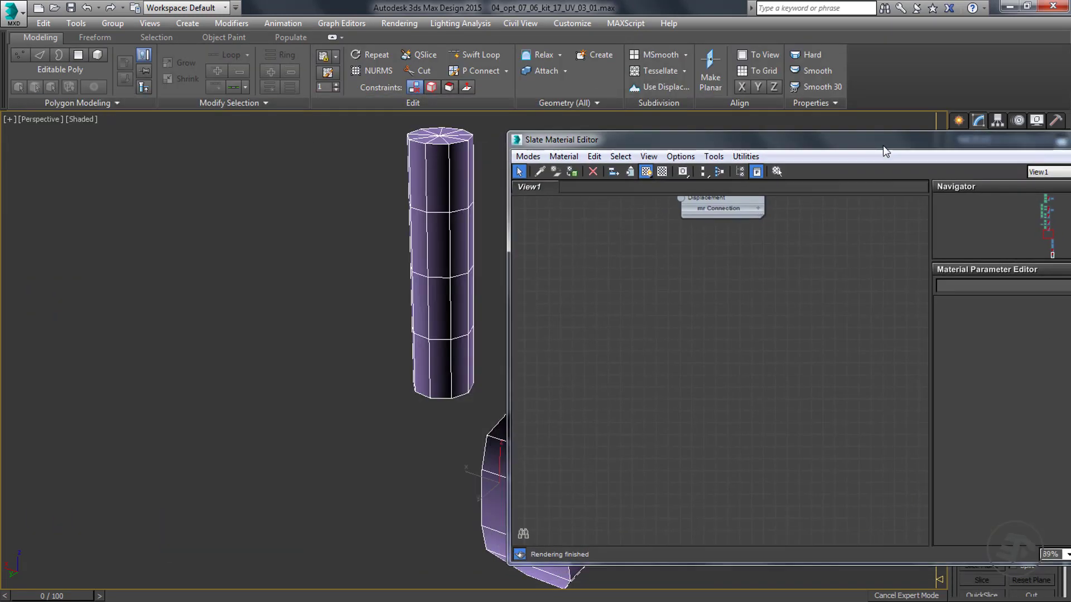
click(540, 172)
click(430, 176)
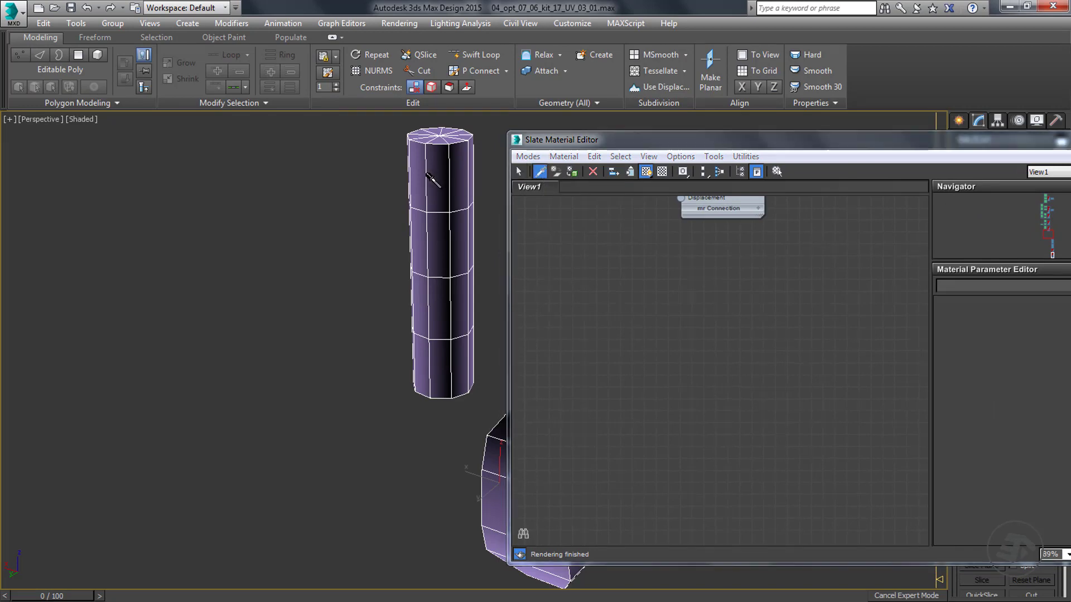
Enlarge the first baked bitmap's preview, move its node above the other two bitmaps, and maximize the material editor.
middle_drag(655, 305, 760, 293)
scroll(761, 293, down, 2)
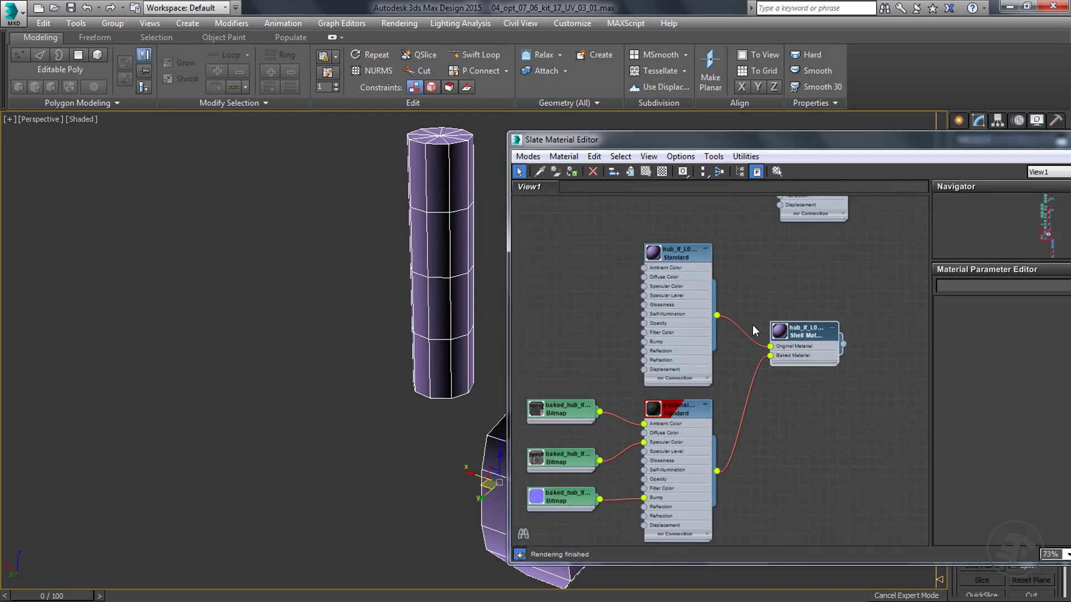
middle_drag(747, 378, 761, 321)
double_click(579, 355)
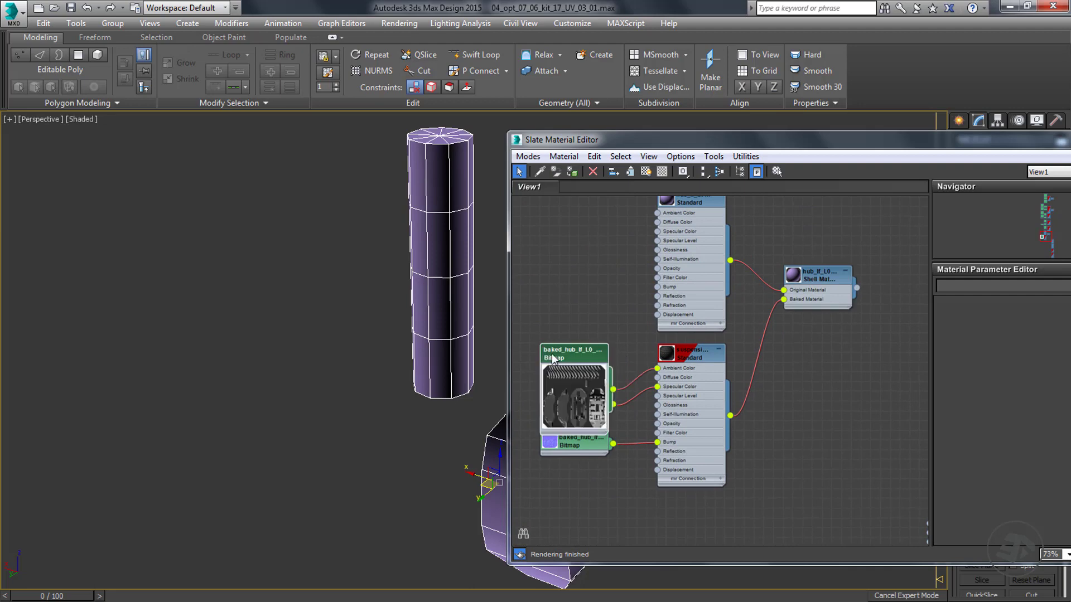
drag(579, 354, 577, 294)
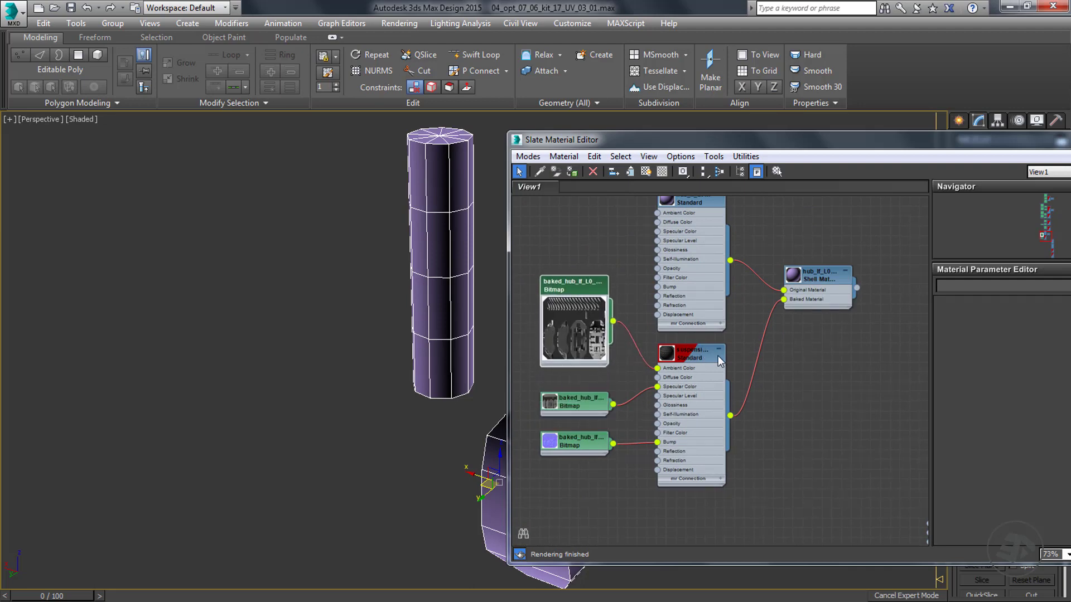
middle_drag(725, 385, 719, 425)
double_click(783, 144)
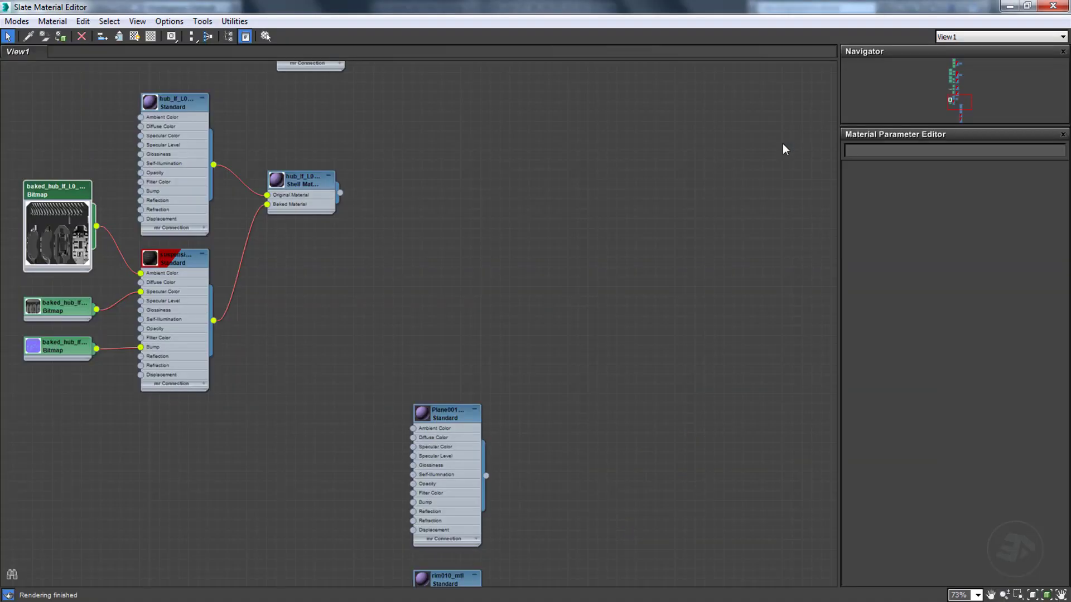
Delete the hub_lf_L0 Shell material and its original Standard material, keeping the baked material.
middle_drag(418, 289, 681, 371)
scroll(454, 287, up, 2)
middle_drag(419, 346, 392, 411)
drag(341, 189, 659, 379)
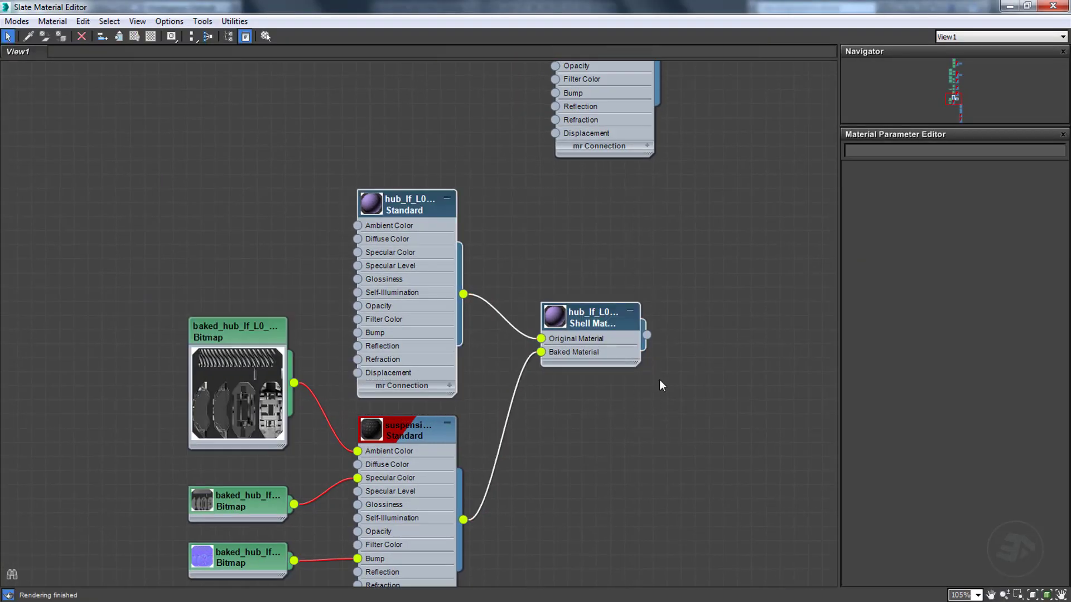
key(Delete)
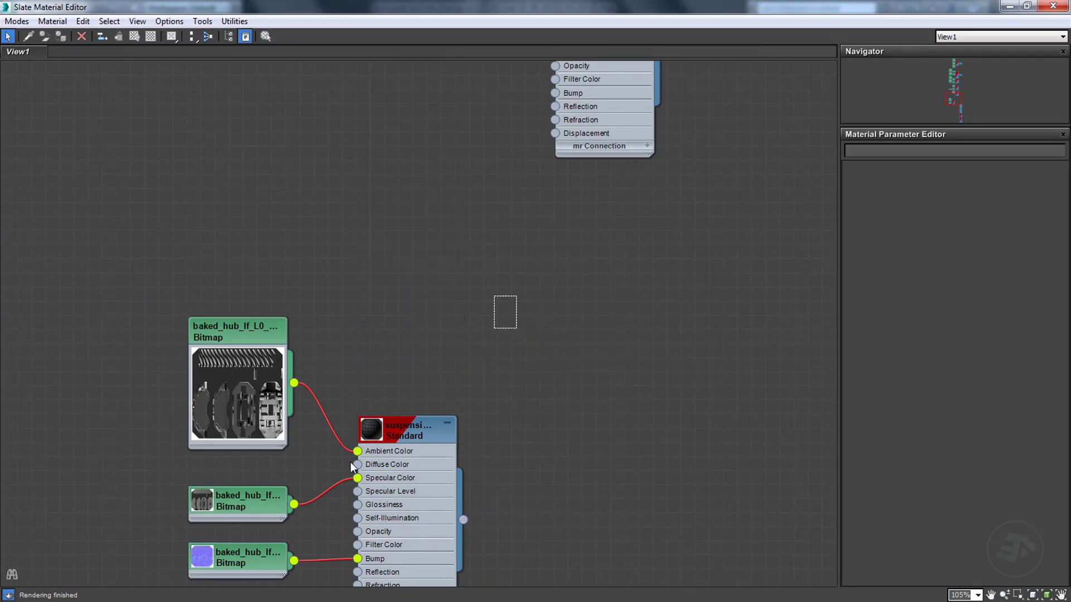
Reposition the baked suspension material with its bitmaps and reconnect the diffuse bitmap from Ambient Color to Diffuse Color.
drag(352, 467, 179, 583)
drag(401, 441, 599, 321)
double_click(605, 313)
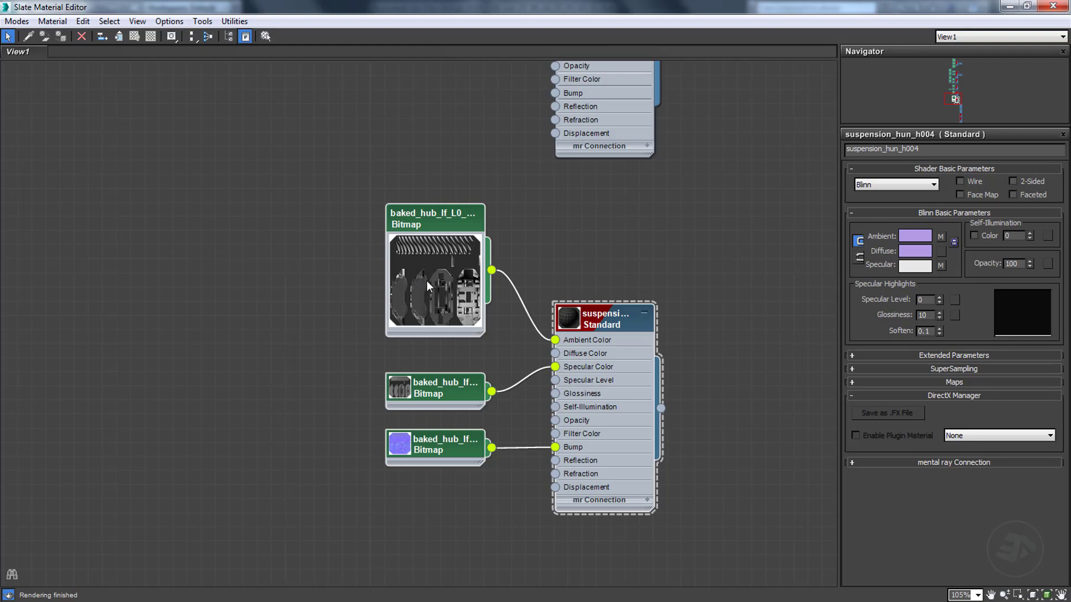
drag(555, 340, 555, 353)
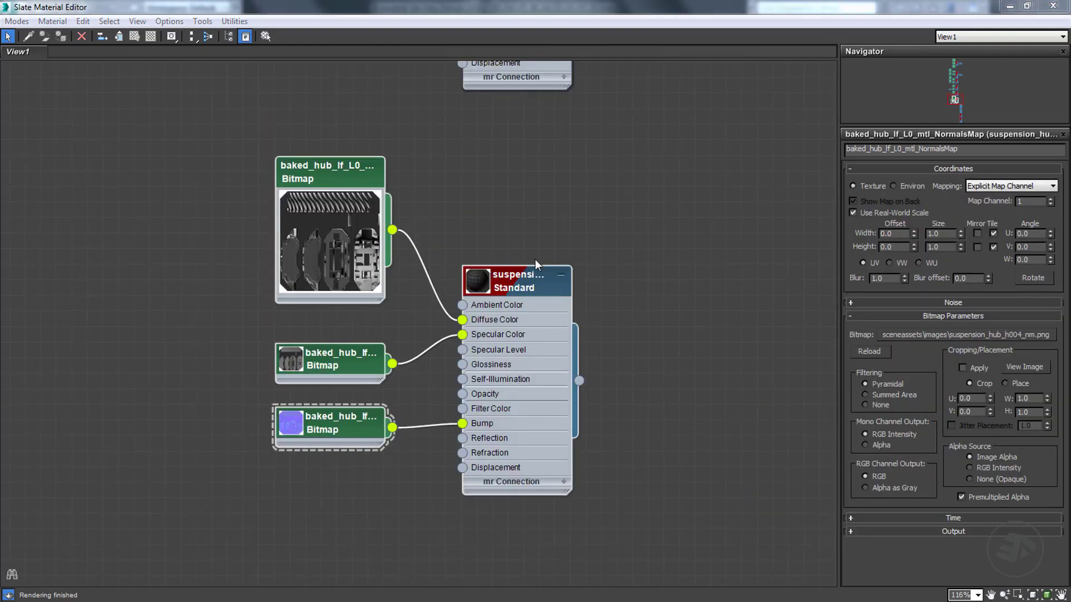
Examine the maps assigned to the suspension_hun_h004 material and the diffuse bitmap's parameters.
click(525, 280)
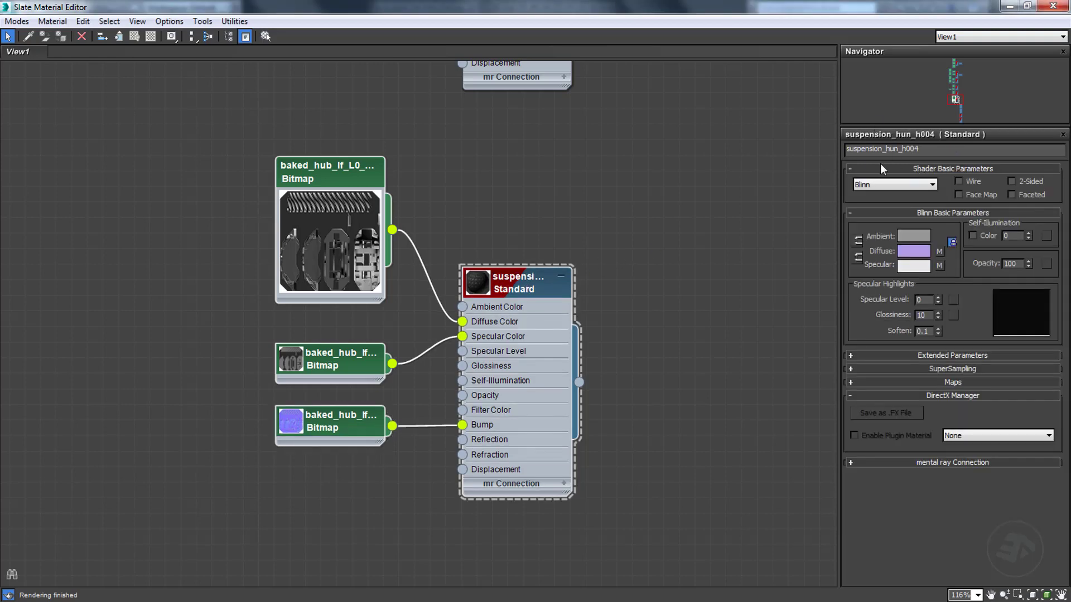
click(850, 382)
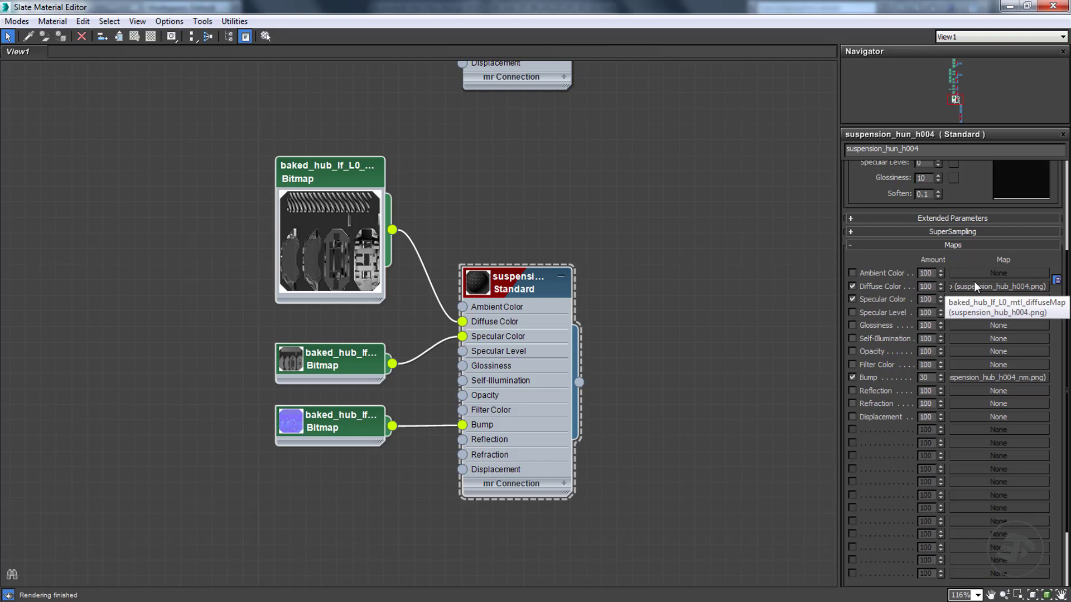
double_click(341, 167)
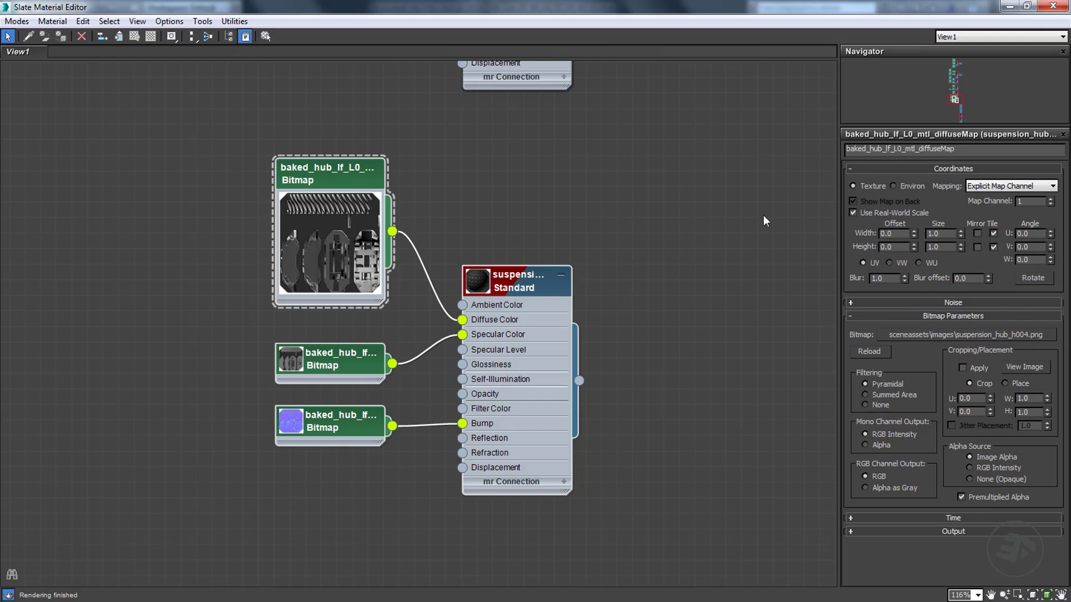
Close the material editor, deselect the low-poly hub and inspect the baked texture on it from another angle.
click(1053, 6)
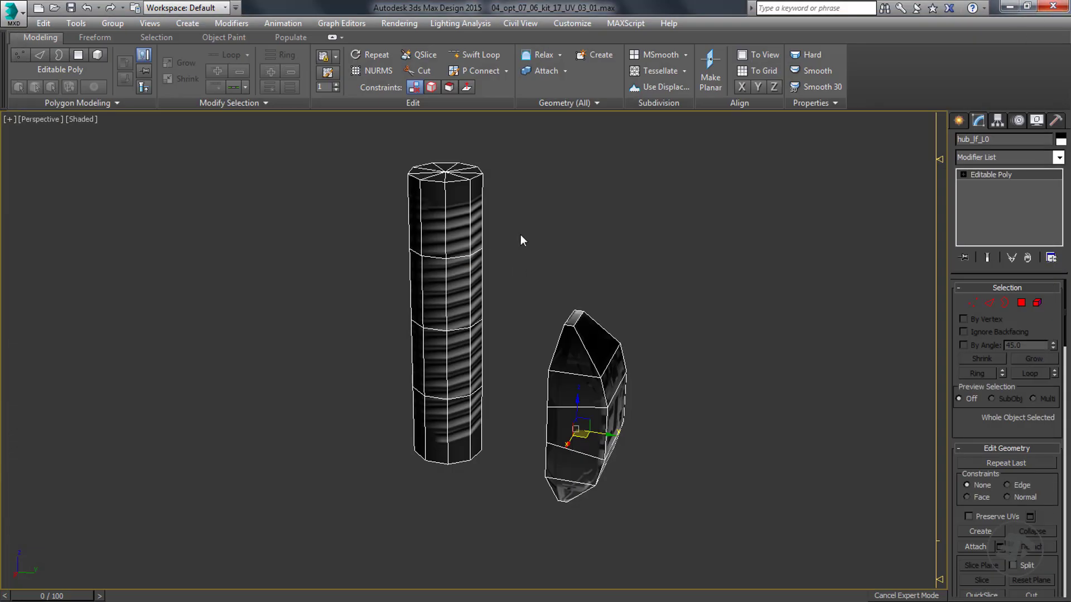
key(q)
alt+middle_drag(683, 394, 625, 351)
click(748, 335)
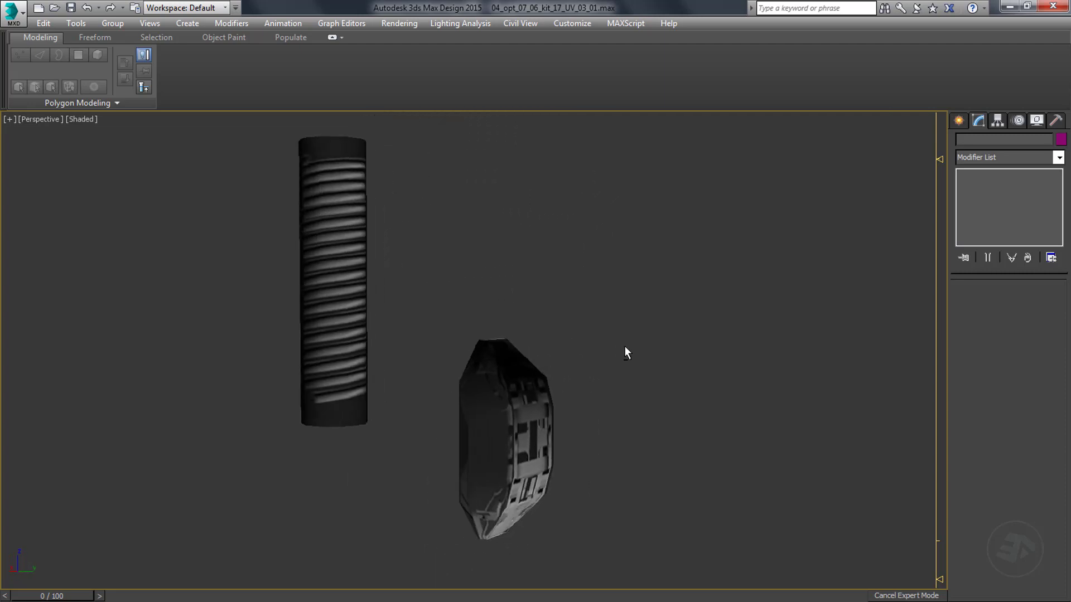
Render the perspective view of the textured spring and caliper from different angles and compare with the viewport.
key(shift+q)
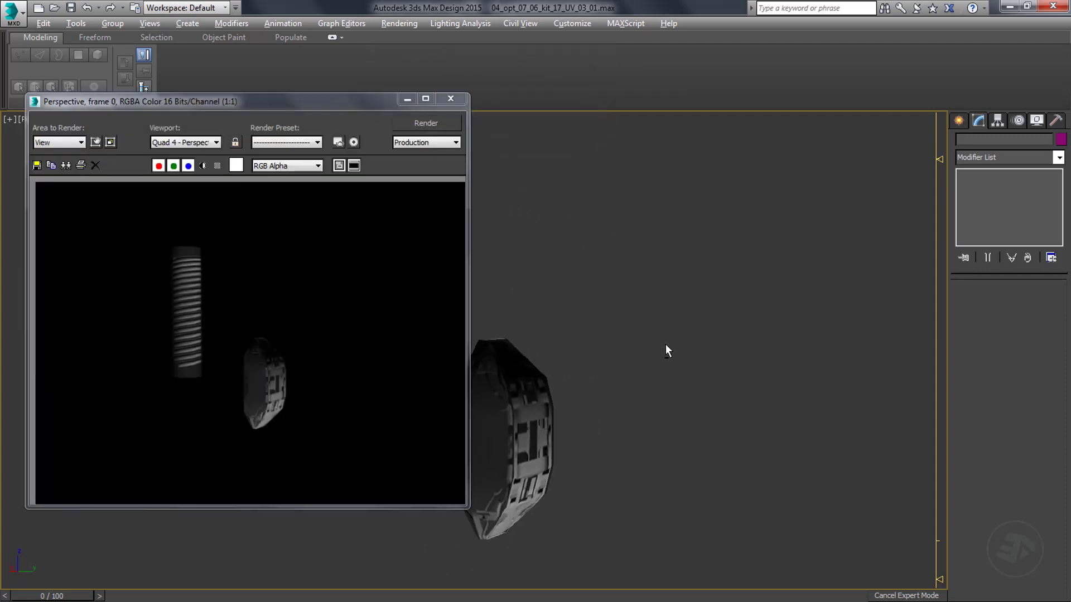
alt+middle_drag(664, 344, 592, 354)
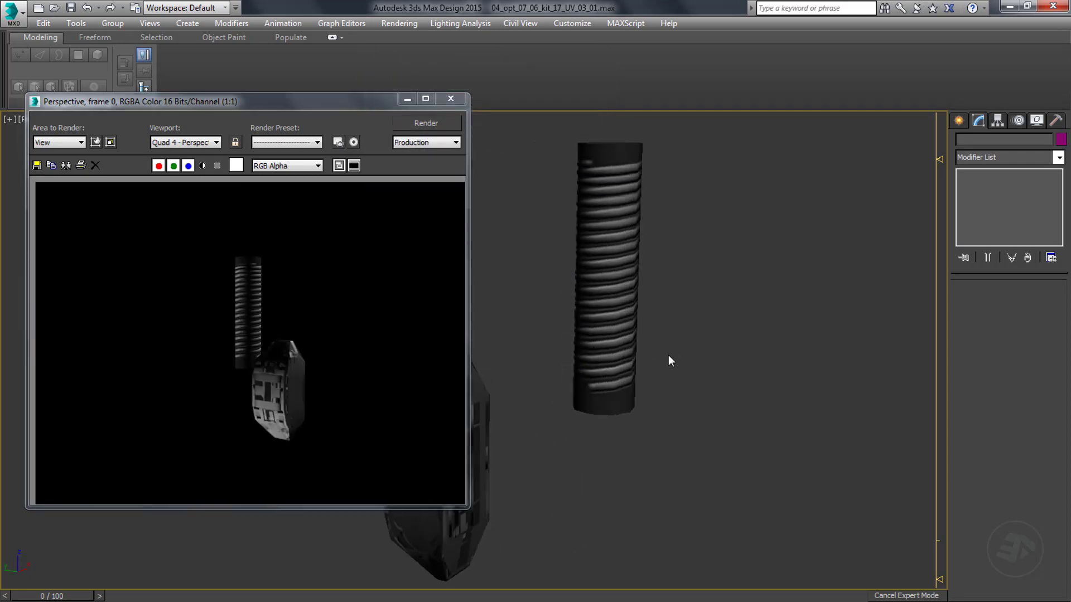
key(shift+q)
drag(339, 108, 828, 158)
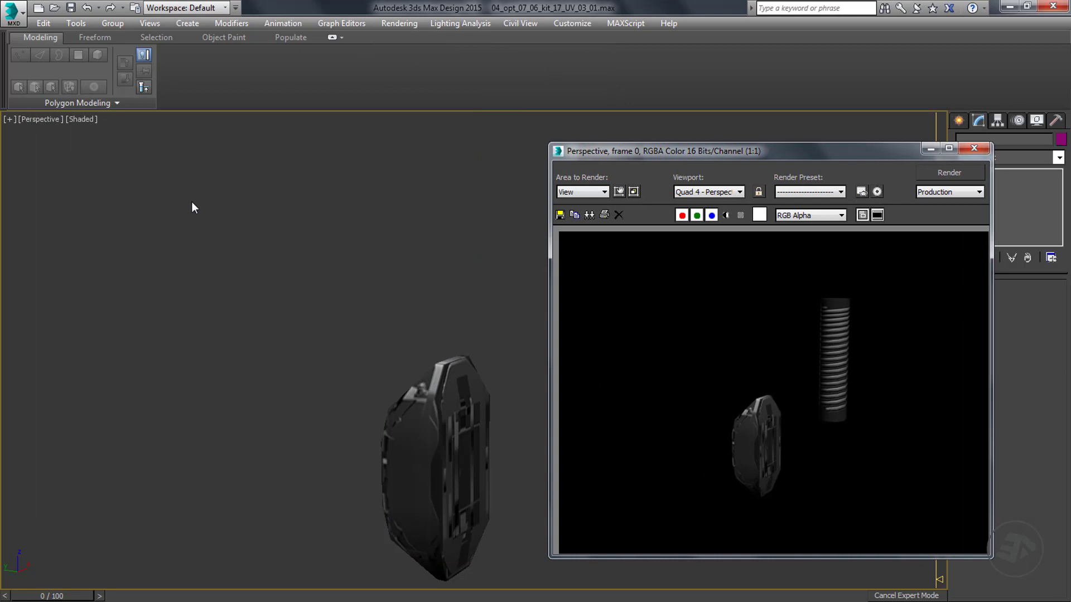
mouse_move(299, 279)
alt+middle_down()
mouse_move(179, 265)
mouse_move(291, 260)
alt+middle_up()
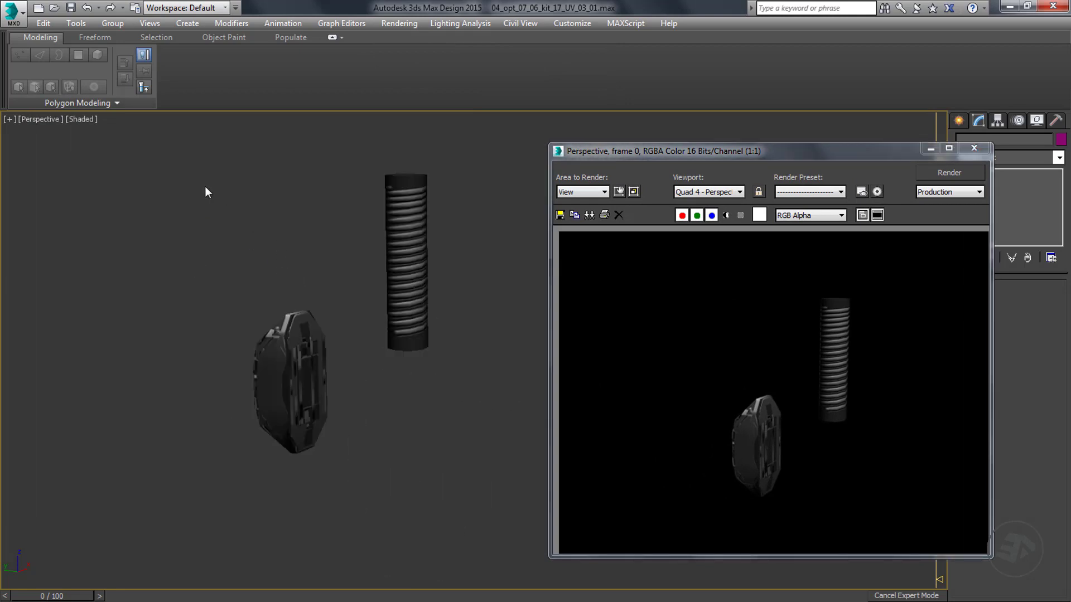
Select the low-poly hub and display its polygon and vertex statistics in the viewport beside the render.
click(404, 223)
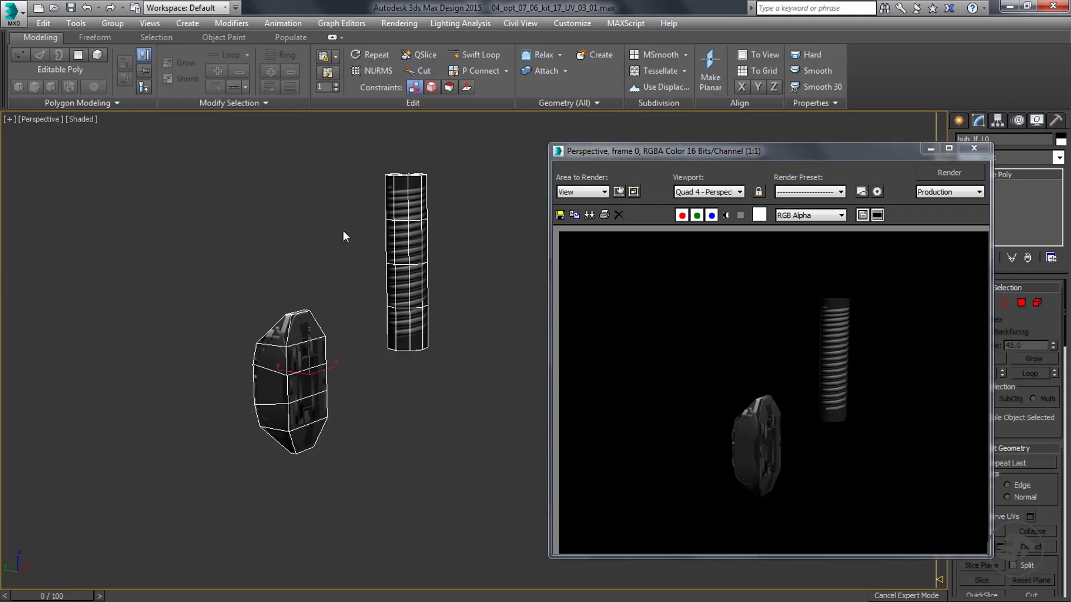
key(7)
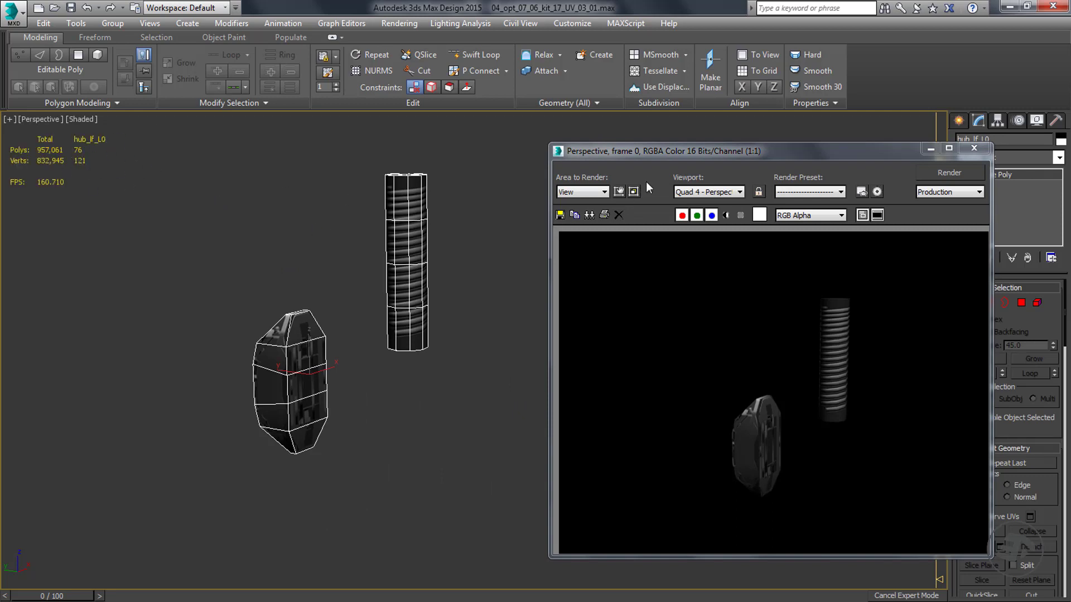
drag(794, 158, 705, 160)
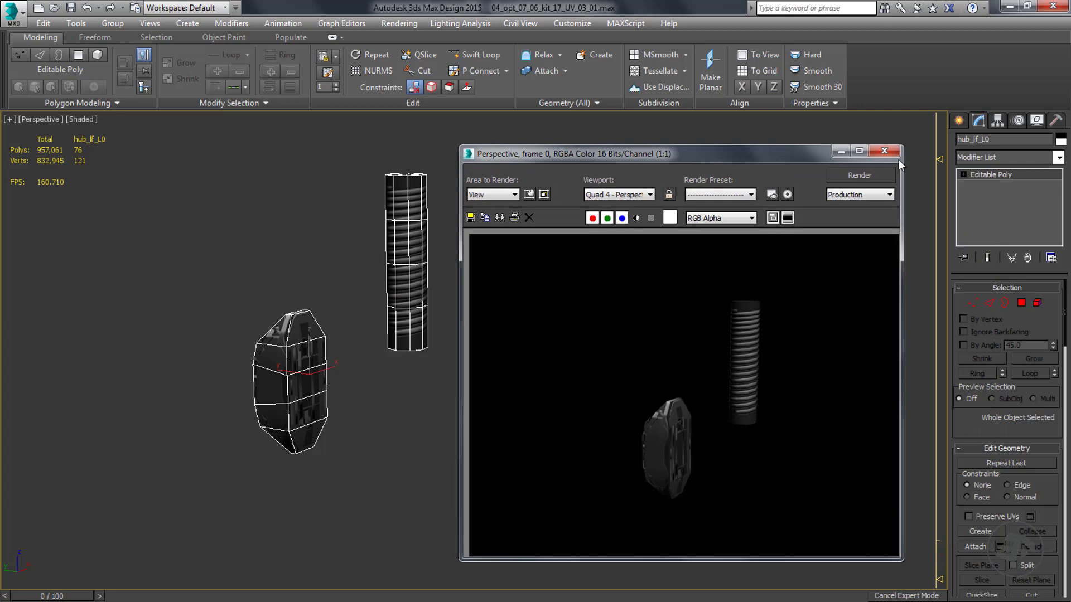
Add a Turn to Poly modifier to the low-poly hub, limiting its polygons to a maximum size of 3.
click(1058, 158)
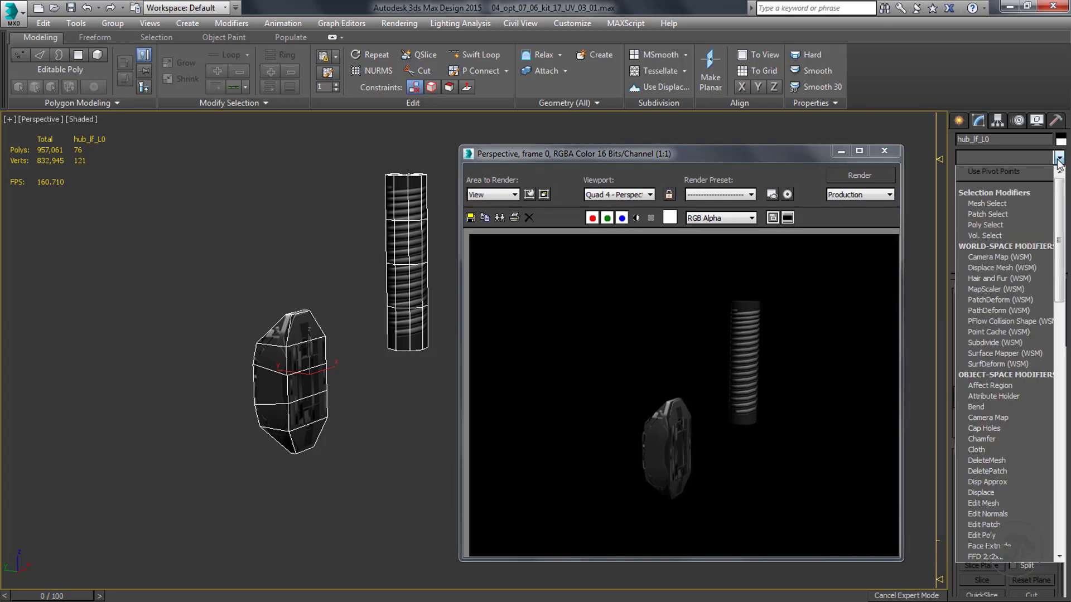
text(tu)
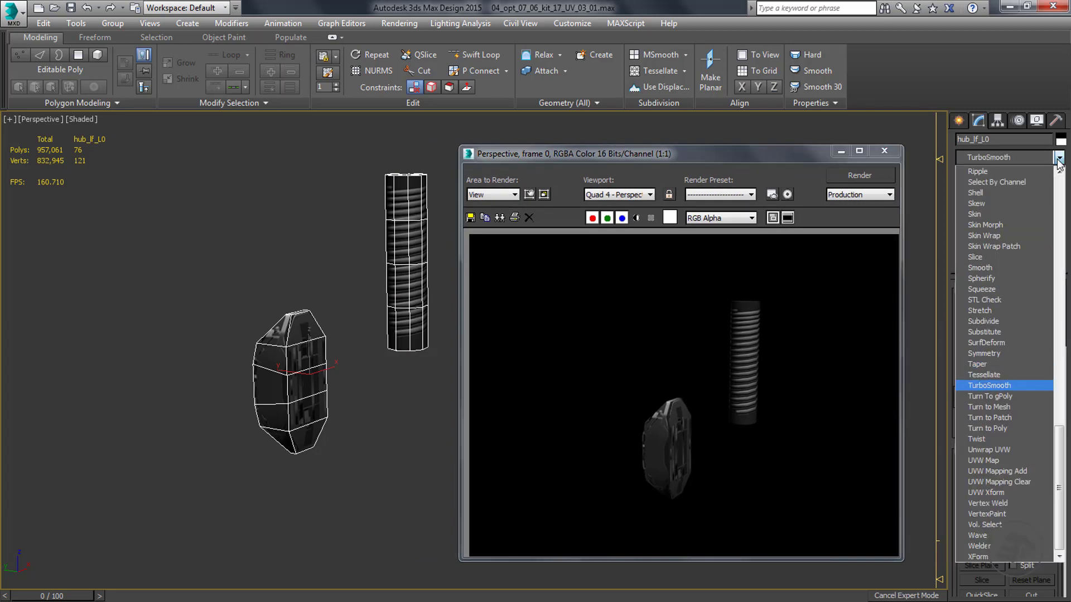
key(Down)
key(Down)
key(Down)
key(Down)
key(Return)
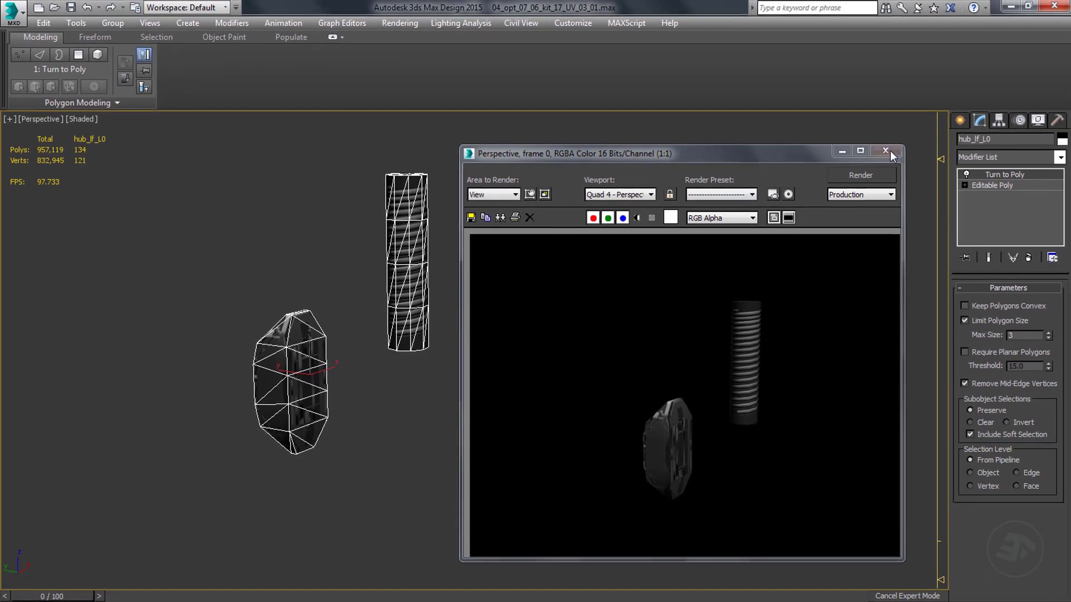
Close the render window and delete the Turn to Poly modifier from the hub.
click(964, 140)
right_click(1005, 173)
click(1004, 175)
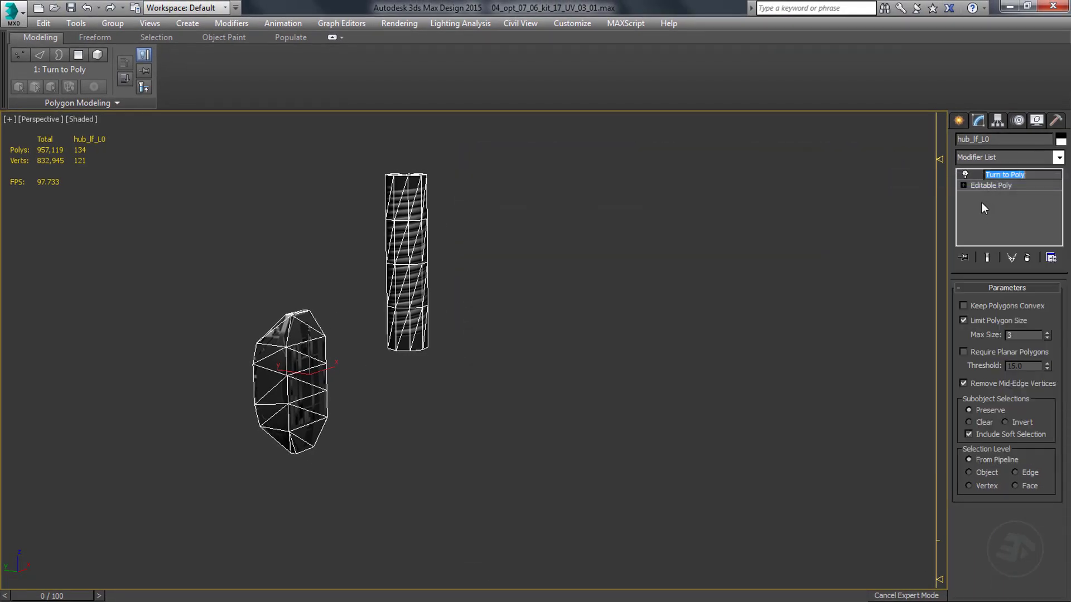
right_click(979, 175)
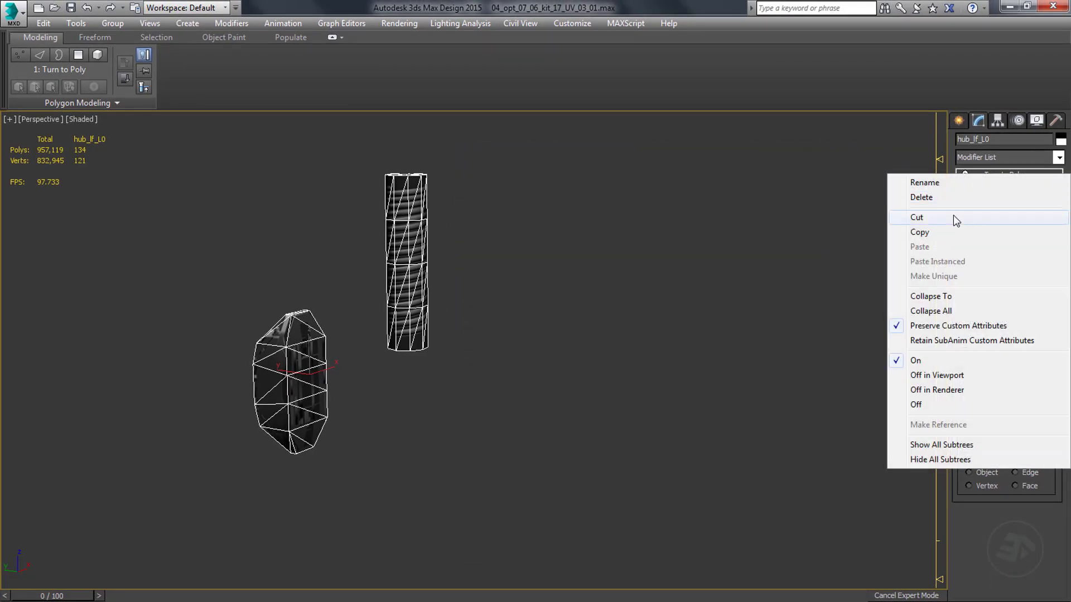
click(926, 197)
Hide the viewport statistics and select all the spring's polygons in the left view, showing only their edges highlighted.
middle_drag(393, 327, 445, 344)
key(l)
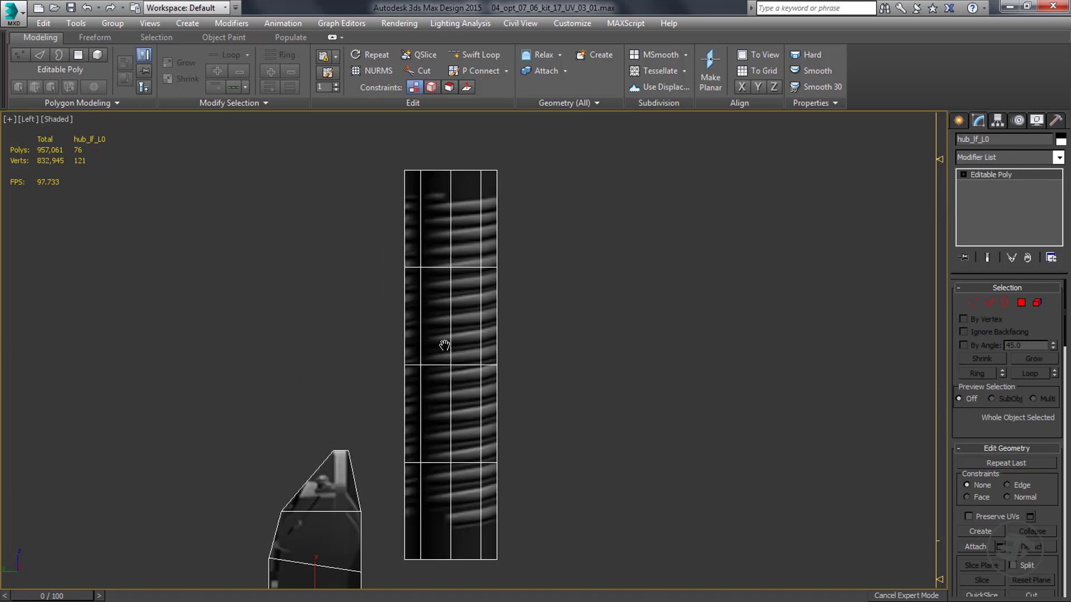
middle_drag(513, 365, 565, 334)
scroll(565, 337, down, 2)
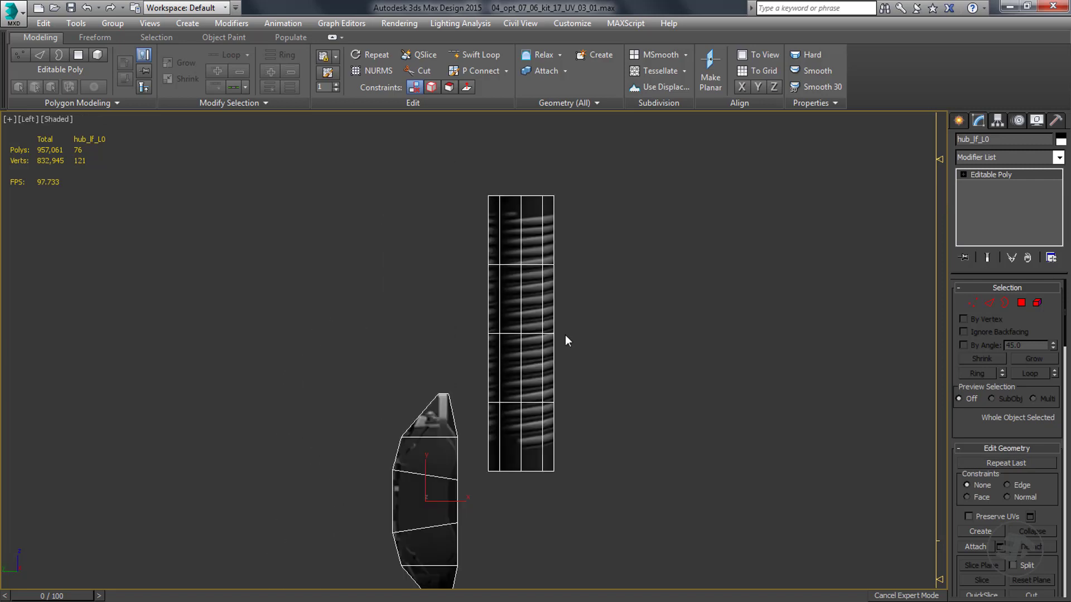
key(7)
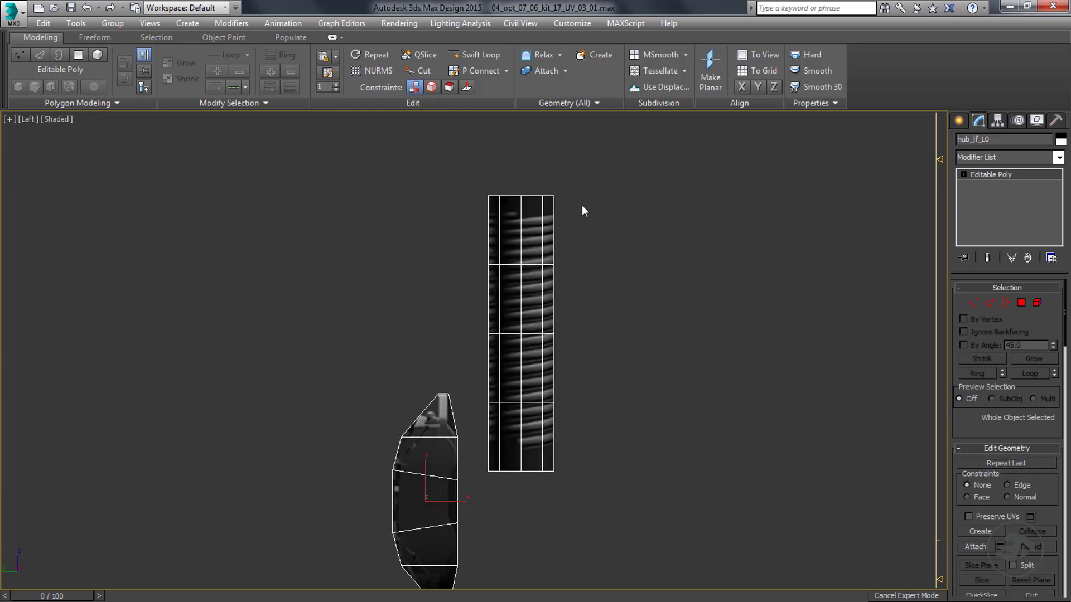
click(1020, 304)
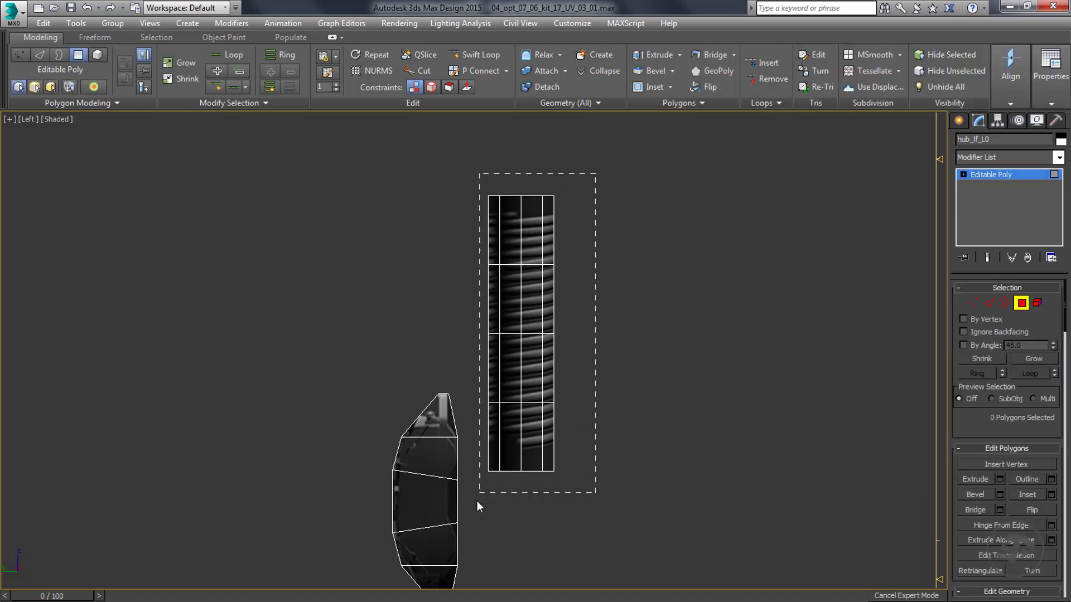
drag(477, 501, 476, 501)
key(F2)
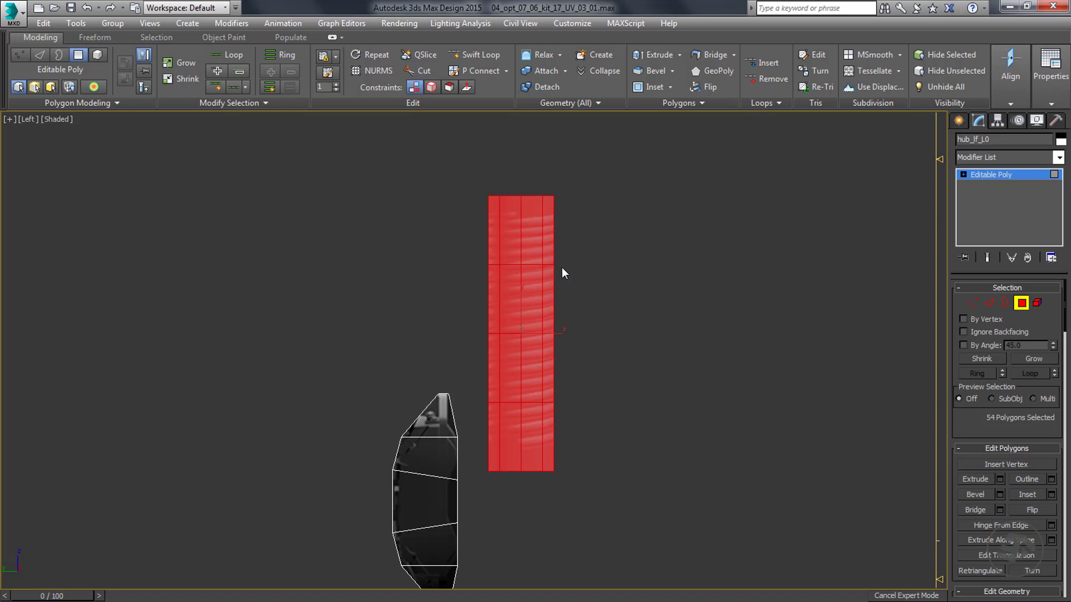
key(F2)
scroll(513, 251, up, 4)
scroll(522, 258, down, 3)
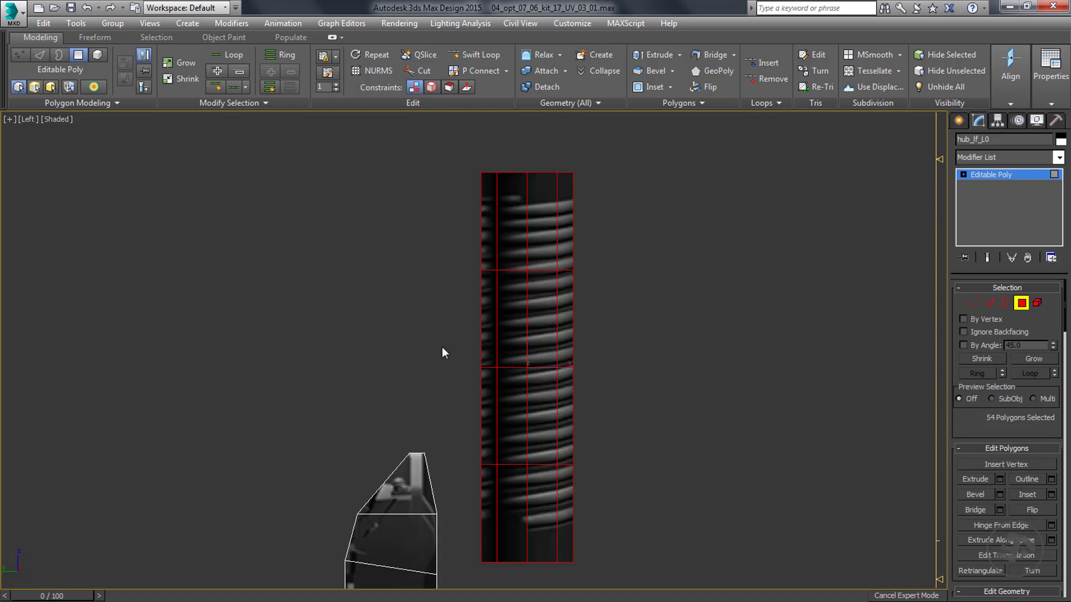
Try to scale the selected spring polygons vertically about their separate centers, undoing each attempt.
key(w)
drag(528, 333, 527, 370)
key(p)
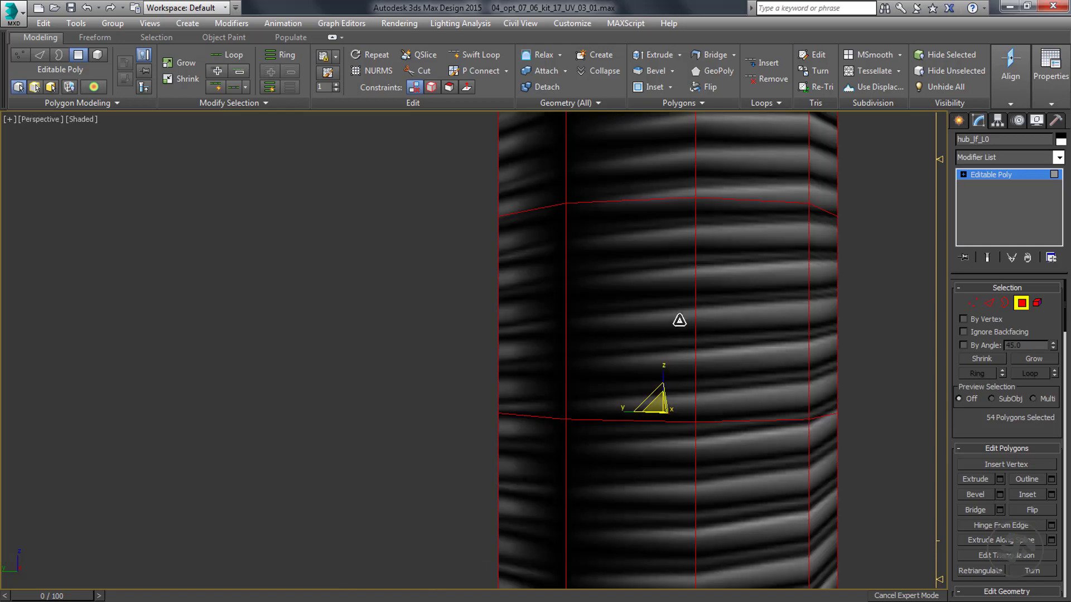
scroll(613, 336, down, 3)
scroll(667, 324, down, 2)
alt+middle_drag(668, 324, 704, 365)
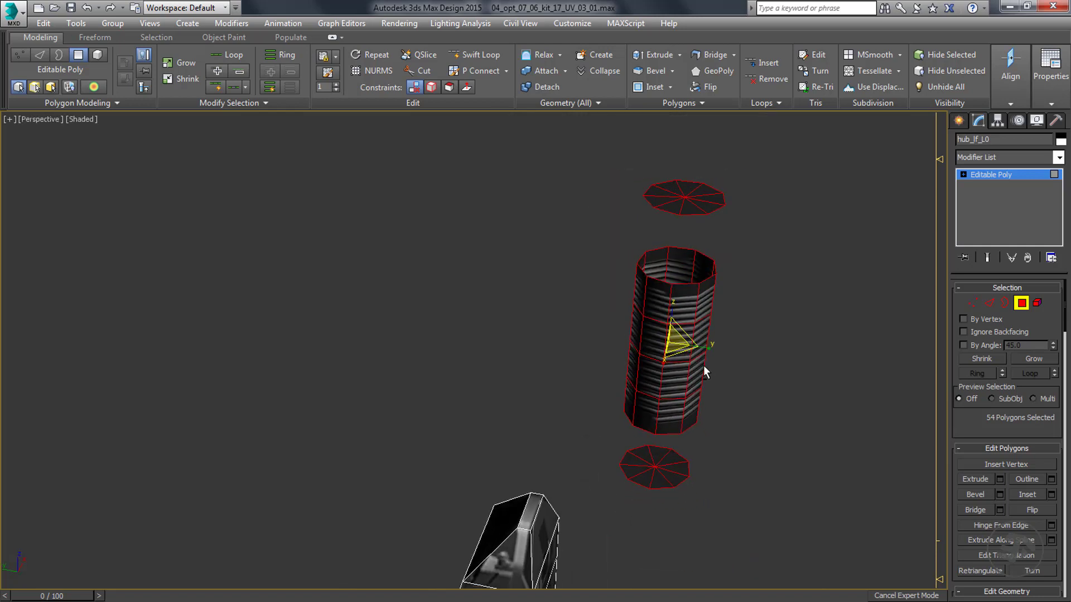
key(ctrl+z)
drag(736, 168, 607, 493)
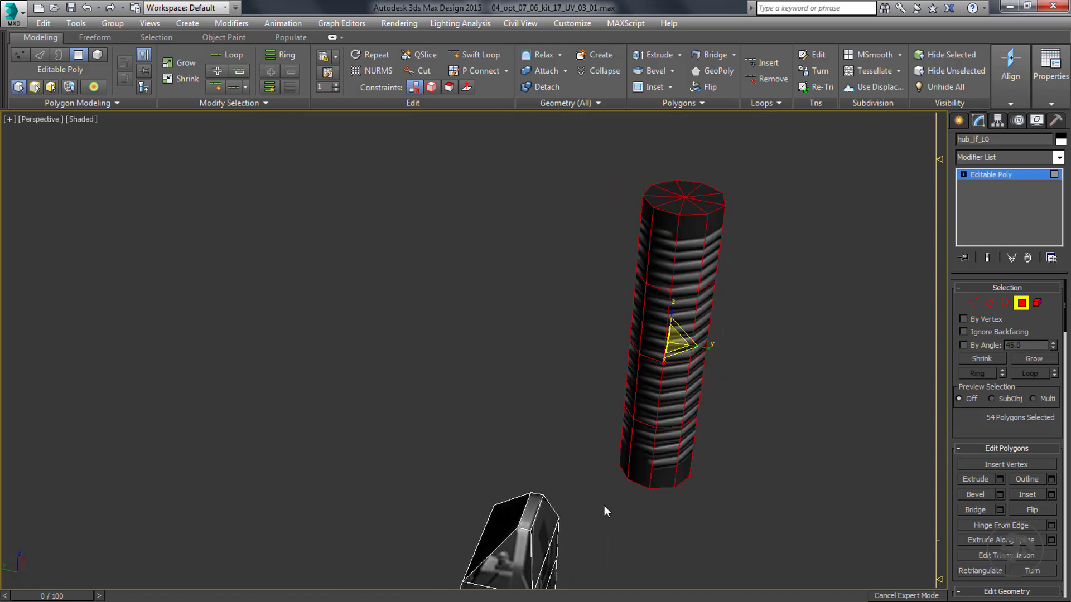
drag(673, 311, 672, 338)
key(ctrl+z)
Show the main toolbar, use the common selection center, try compressing the spring's polygons vertically, and undo the scaling.
key(alt+6)
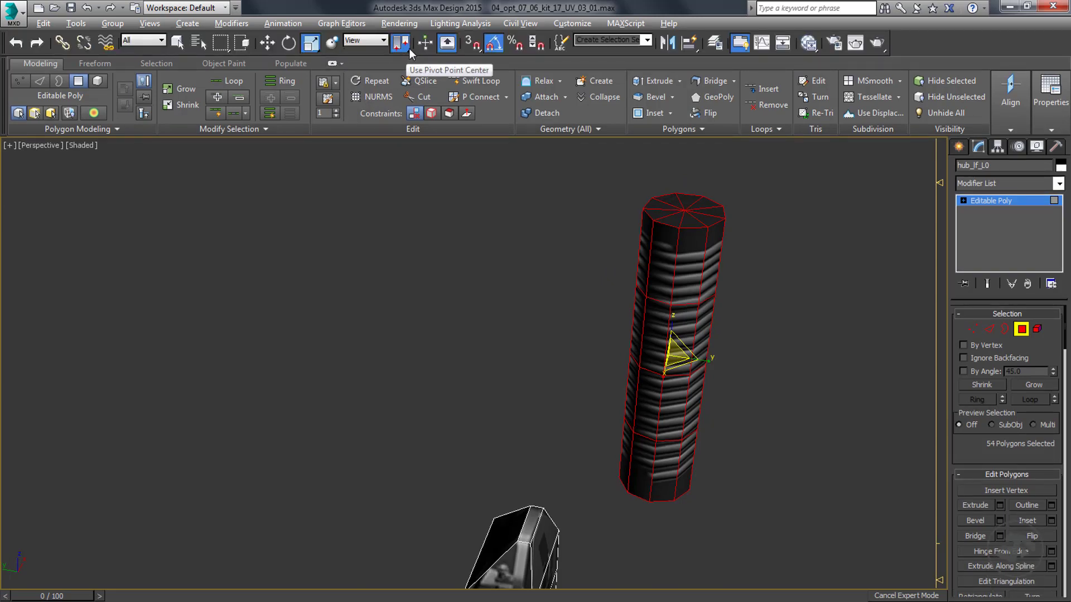
drag(409, 48, 406, 84)
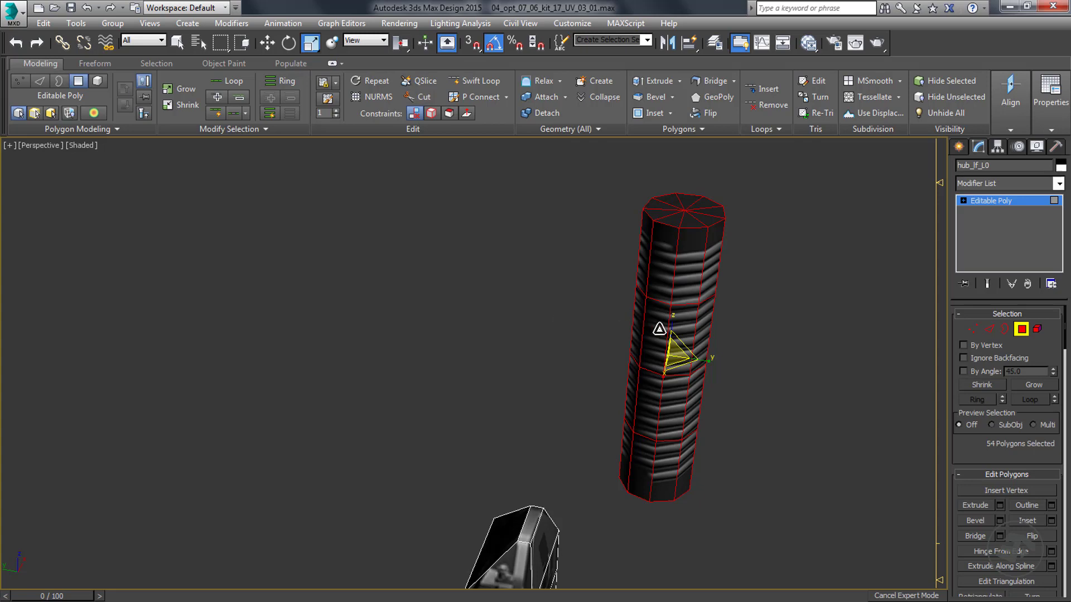
drag(672, 330, 667, 352)
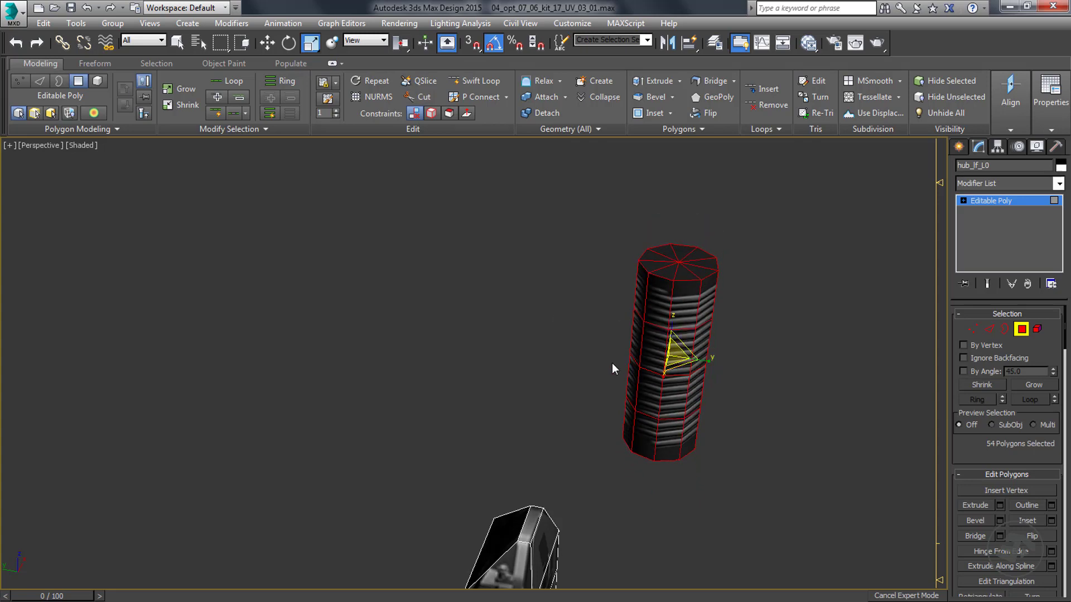
alt+middle_drag(611, 363, 596, 318)
scroll(669, 378, up, 4)
scroll(671, 378, down, 2)
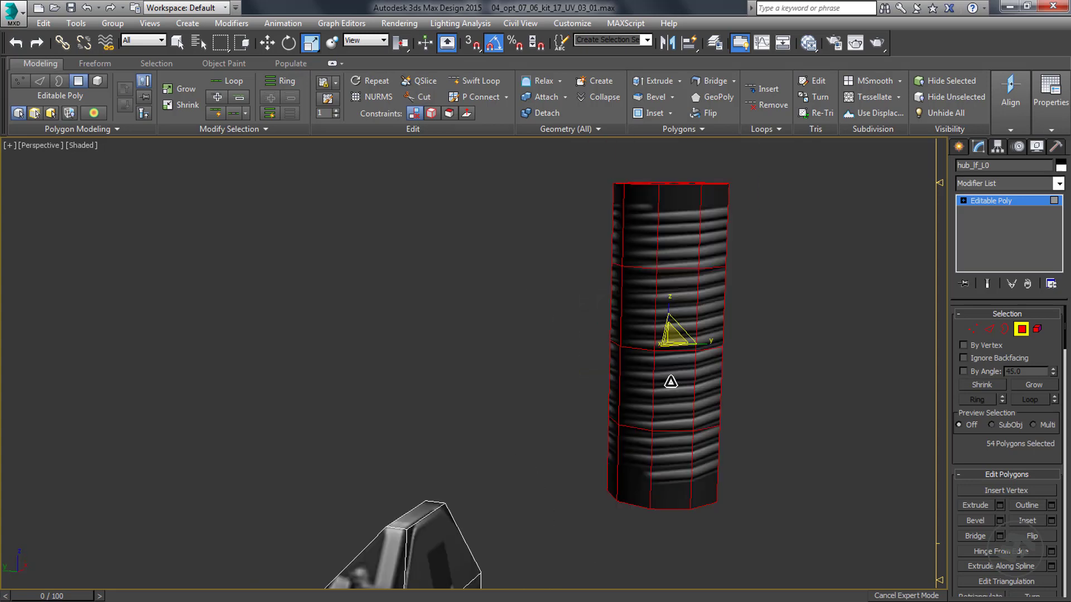
drag(671, 313, 671, 333)
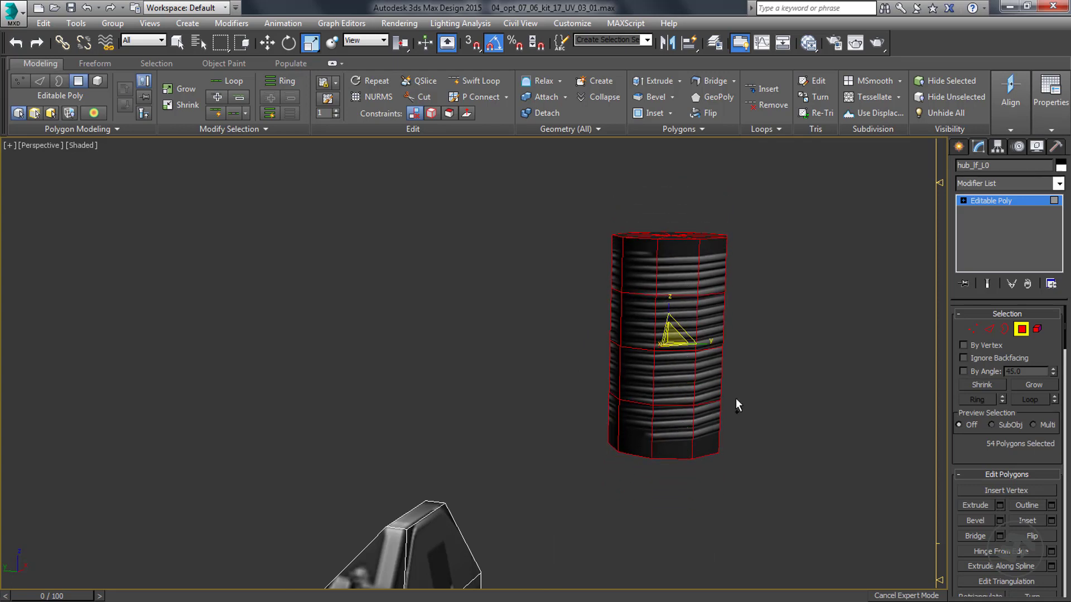
key(ctrl+z)
key(ctrl+z)
Try compressing the spring's polygons vertically once more beside the caliper, inspect the result, and undo it.
scroll(728, 379, down, 5)
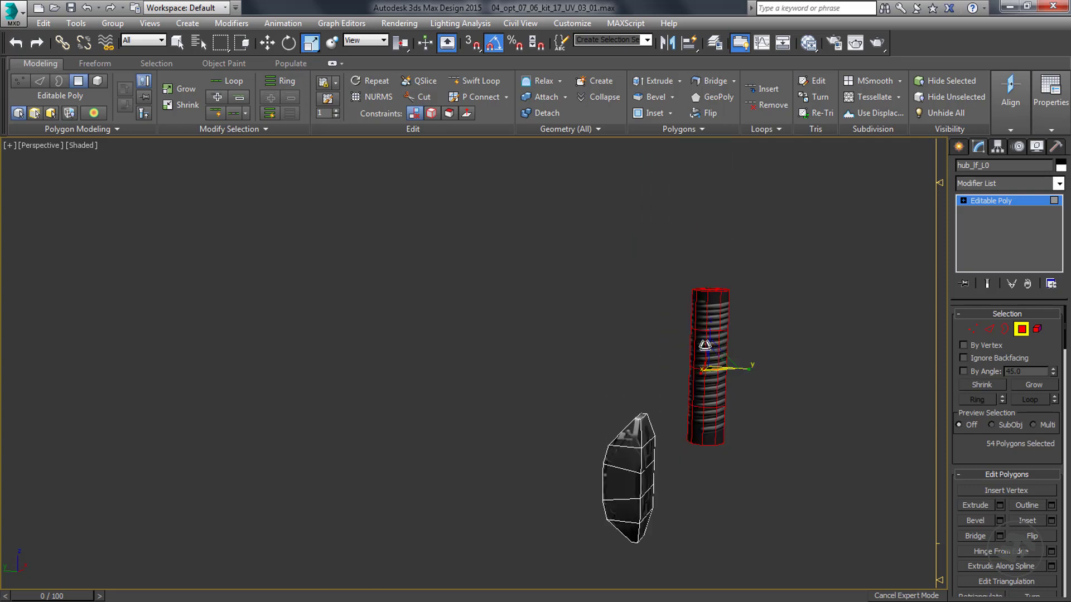
drag(711, 333, 734, 358)
scroll(722, 368, up, 5)
scroll(775, 354, down, 6)
alt+middle_drag(768, 384, 668, 383)
key(ctrl+z)
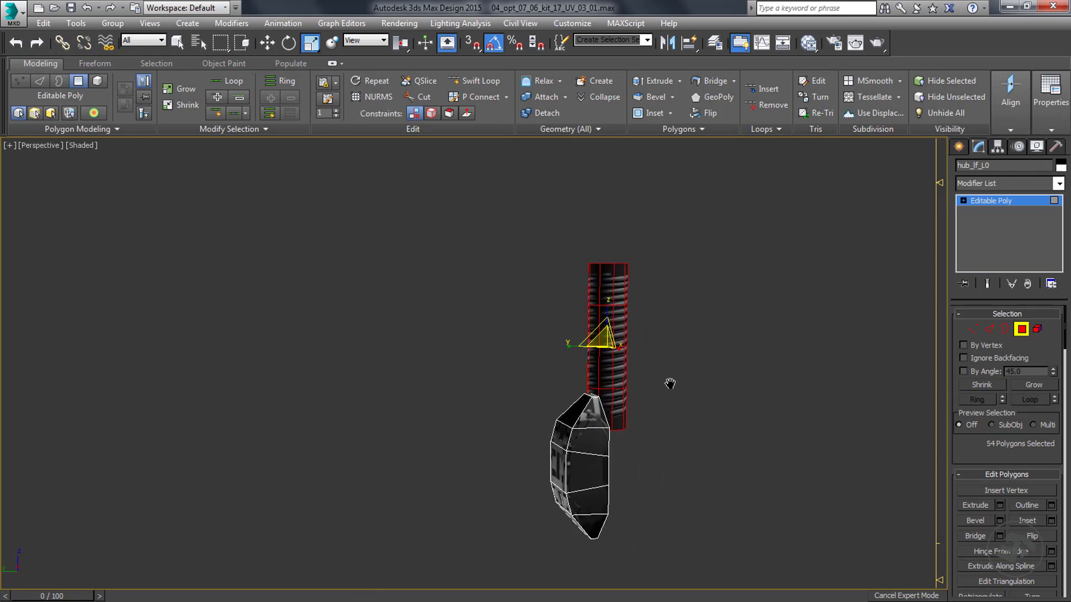
Leave polygon editing without a transform tool active and show the whole hub in the perspective view.
key(l)
scroll(641, 357, down, 3)
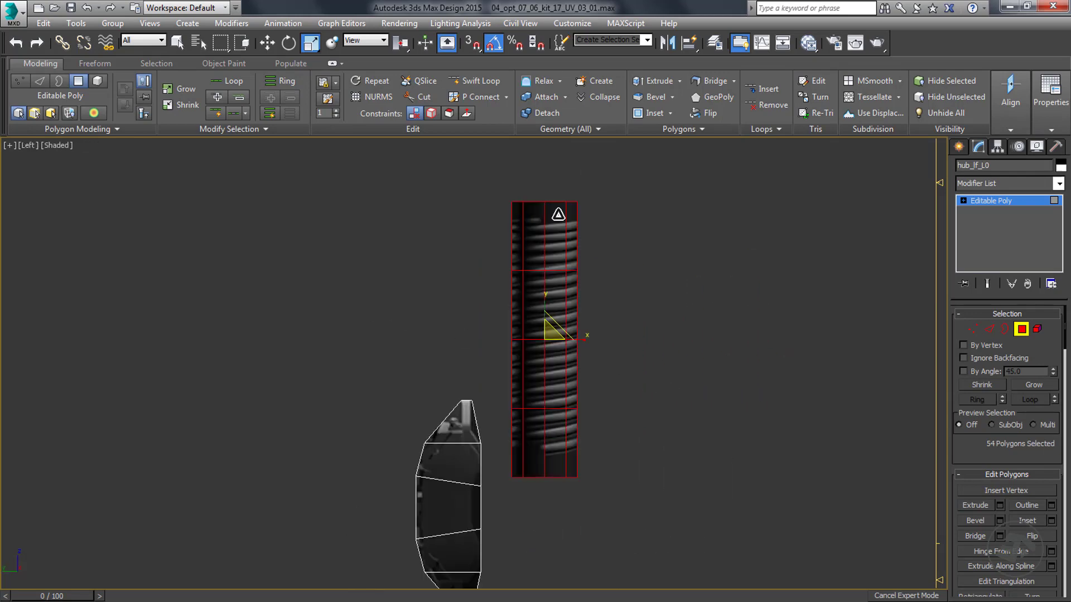
key(q)
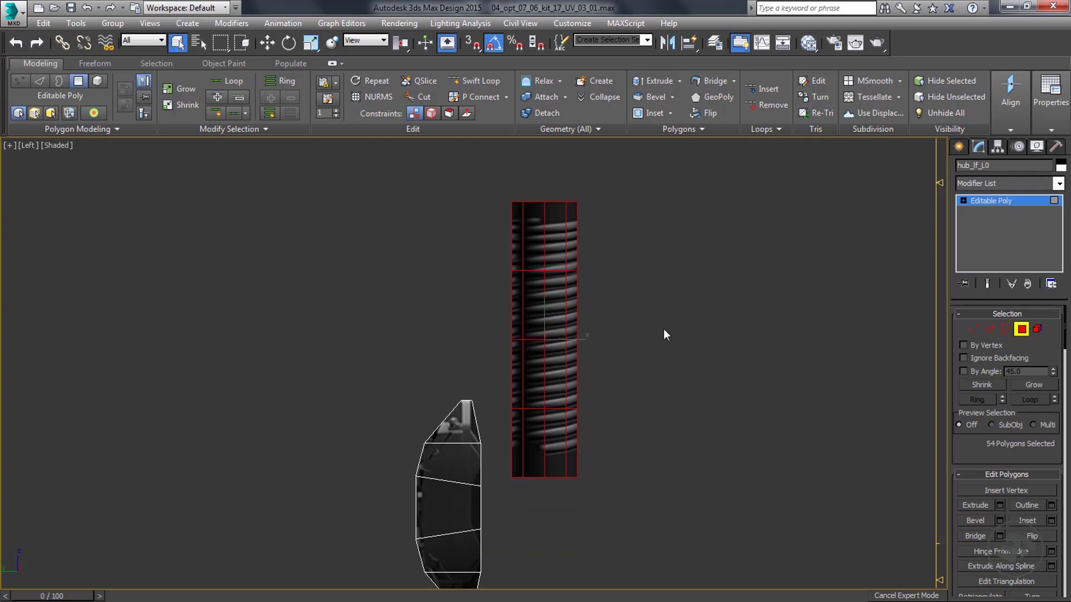
click(988, 199)
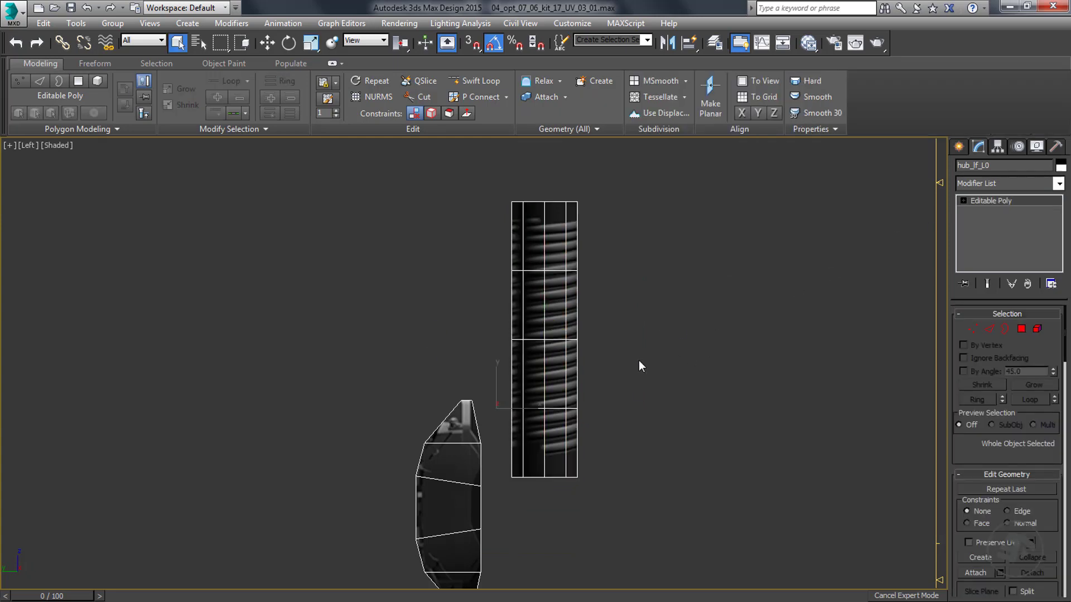
key(p)
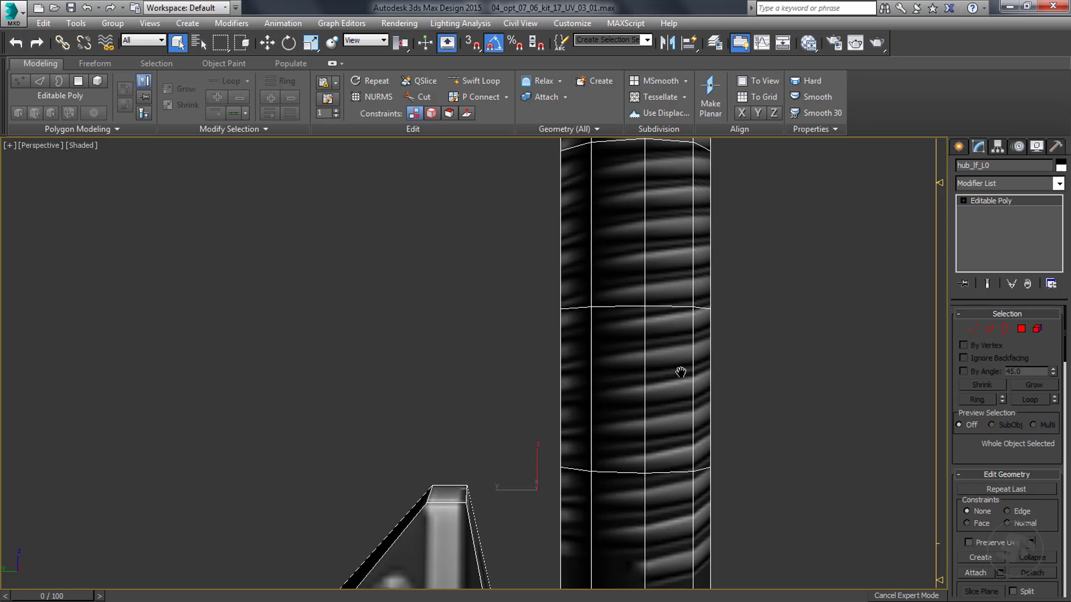
scroll(681, 370, down, 5)
alt+middle_drag(574, 343, 661, 387)
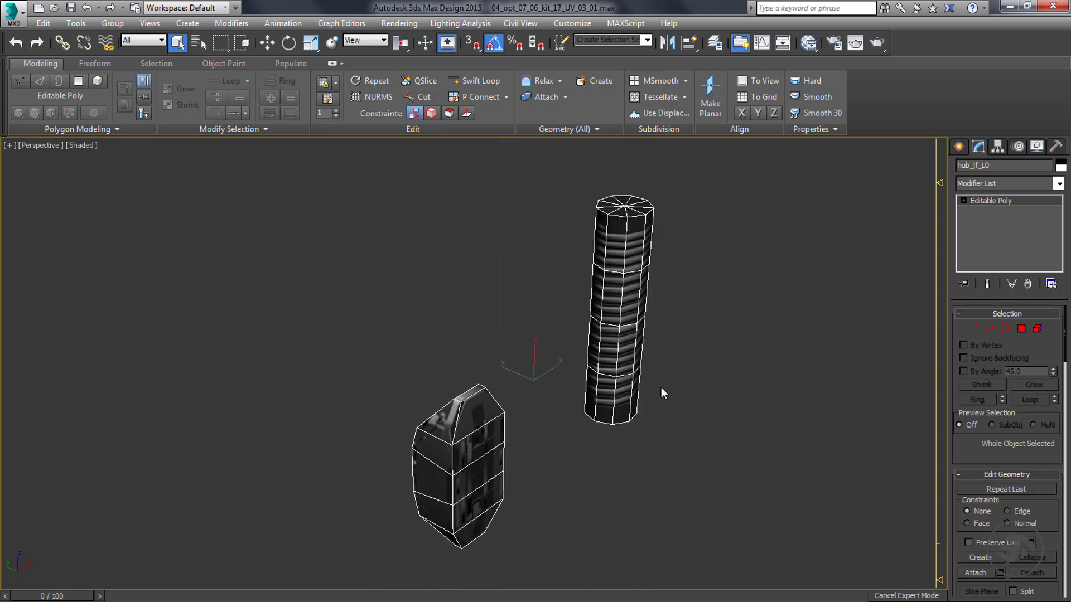
Return to the hub's polygon level with the spring's faces selected and shaded, and hide the main toolbar.
key(4)
key(ctrl+a)
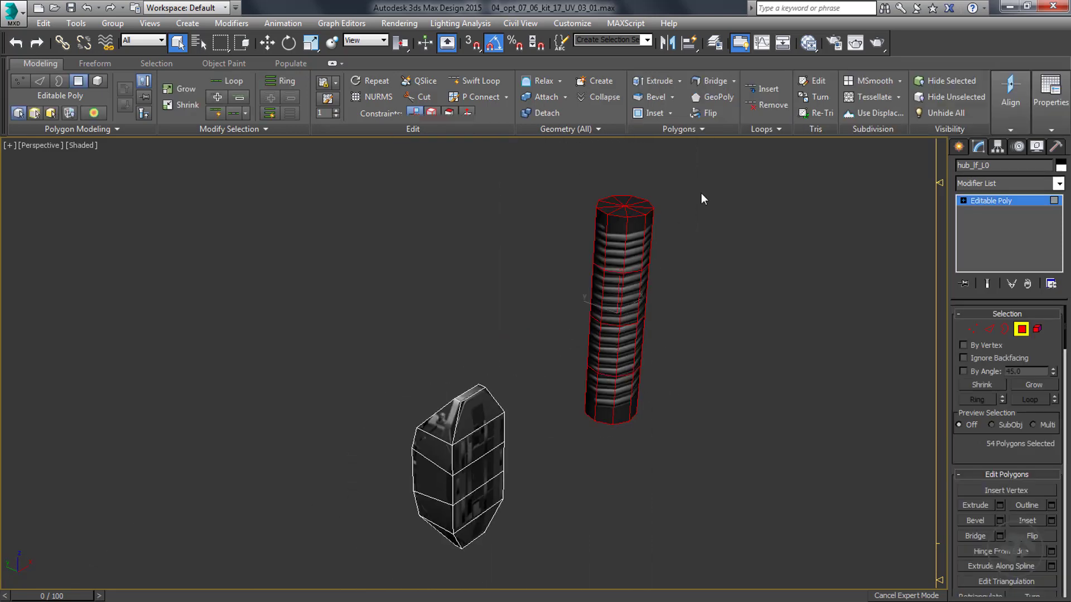
key(F2)
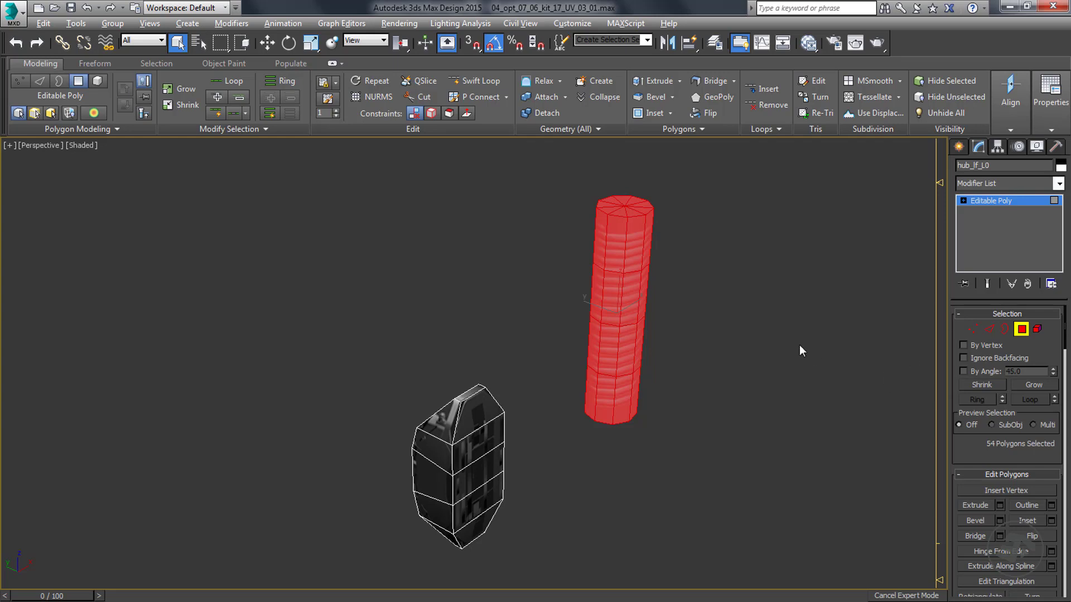
key(alt+6)
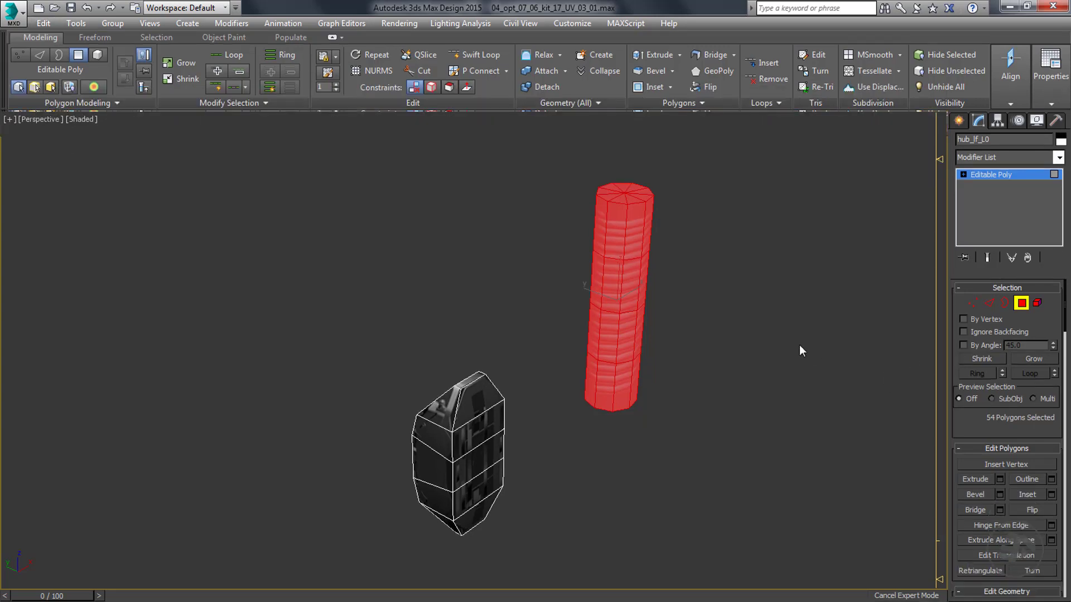
key(alt+d)
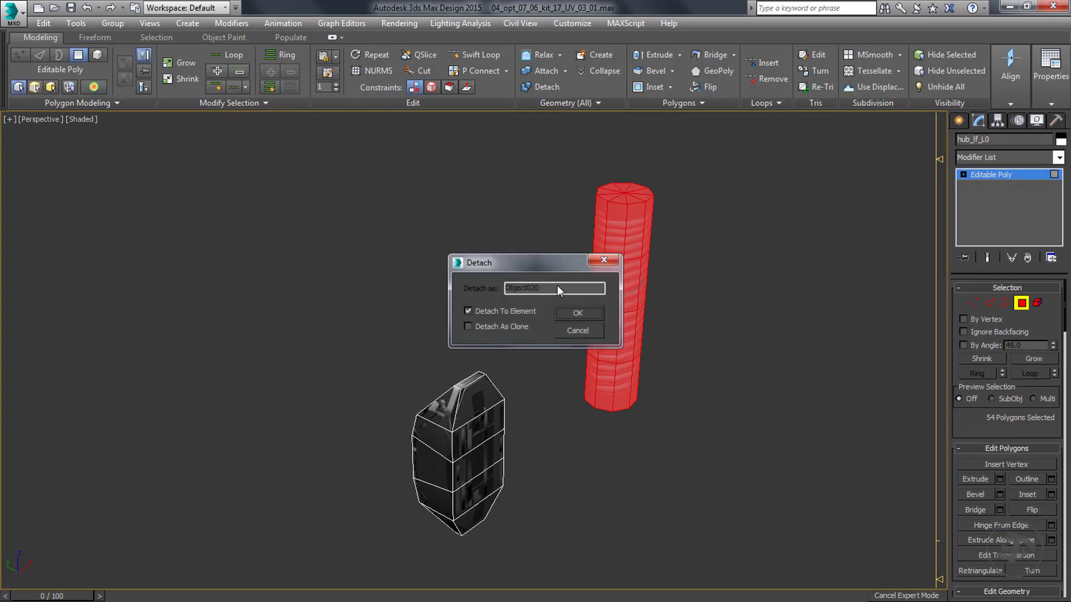
click(505, 312)
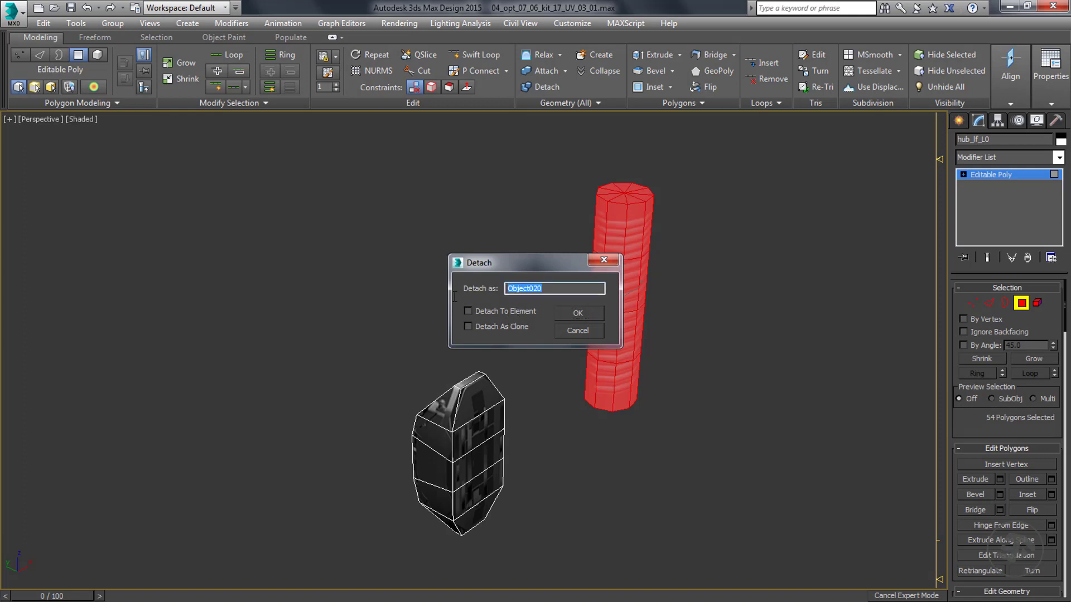
text(suspension)
key(BackSpace)
key(BackSpace)
key(BackSpace)
key(BackSpace)
key(BackSpace)
key(BackSpace)
key(BackSpace)
key(BackSpace)
key(BackSpace)
key(BackSpace)
click(588, 330)
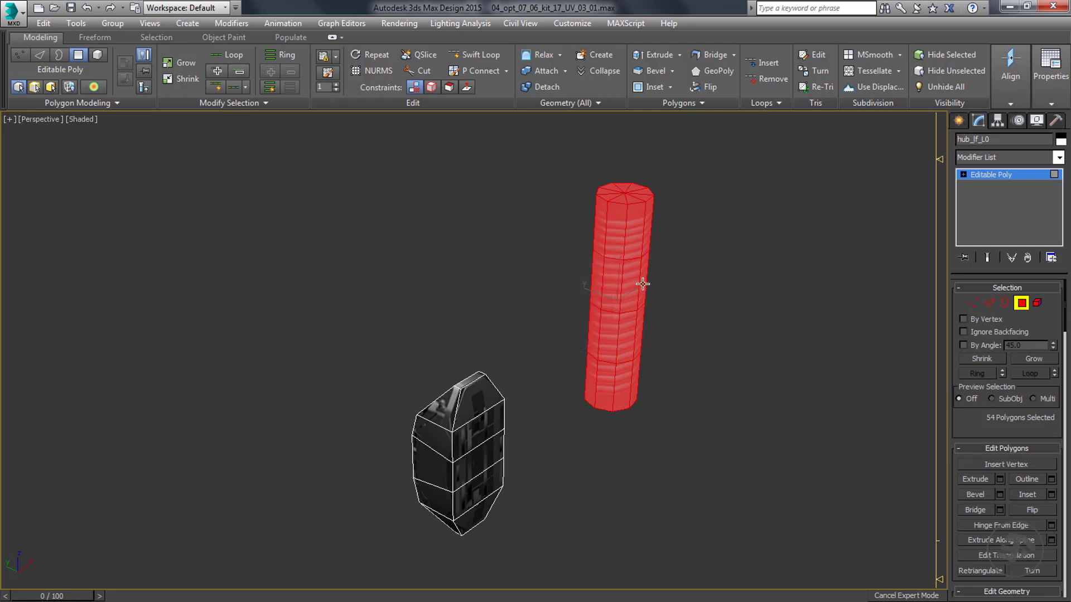
Leave the hub's polygon level so the whole object is selected, and frame the spring and caliper from the side.
click(728, 251)
click(990, 174)
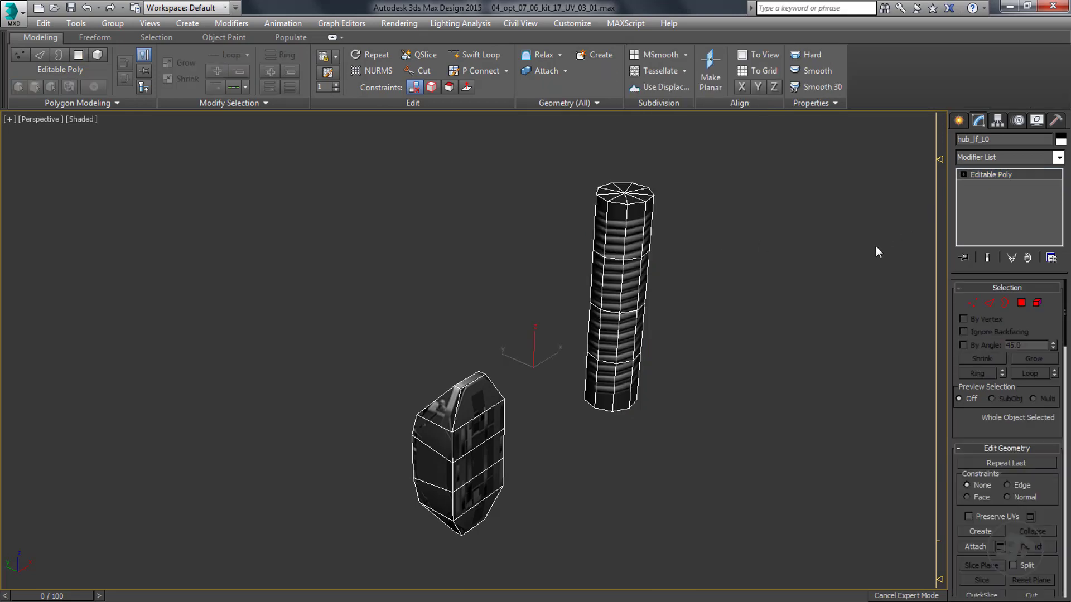
middle_drag(875, 249, 576, 316)
scroll(780, 258, down, 4)
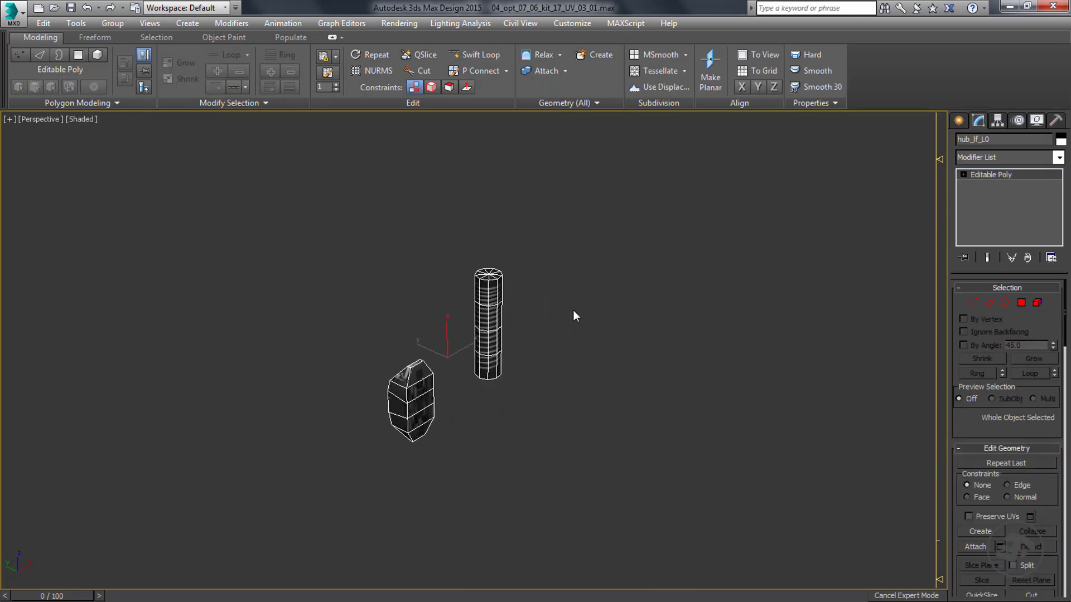
click(1059, 157)
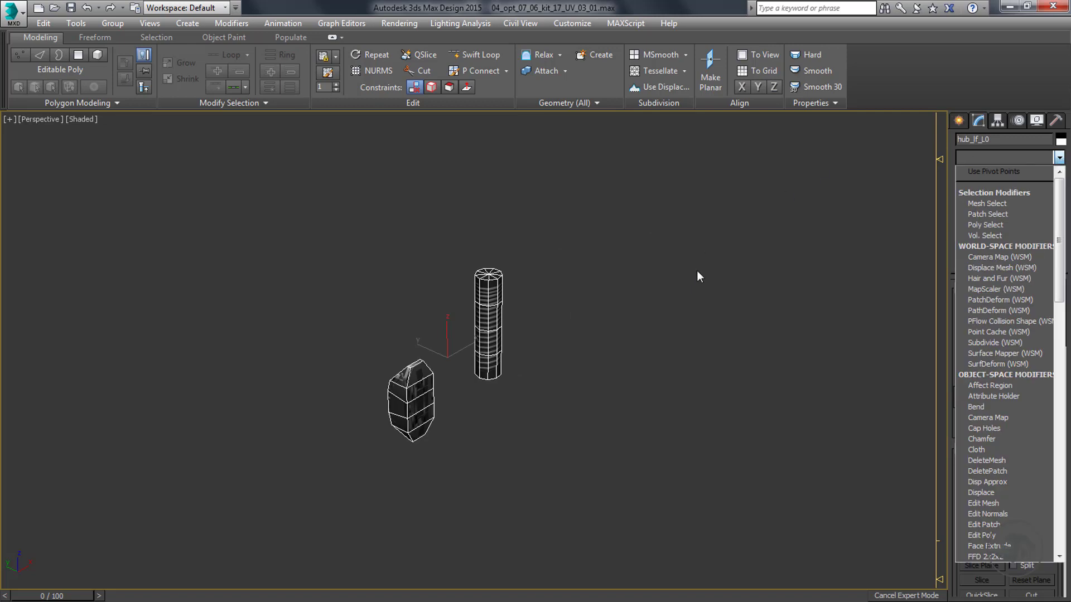
click(662, 292)
alt+middle_drag(587, 356, 524, 360)
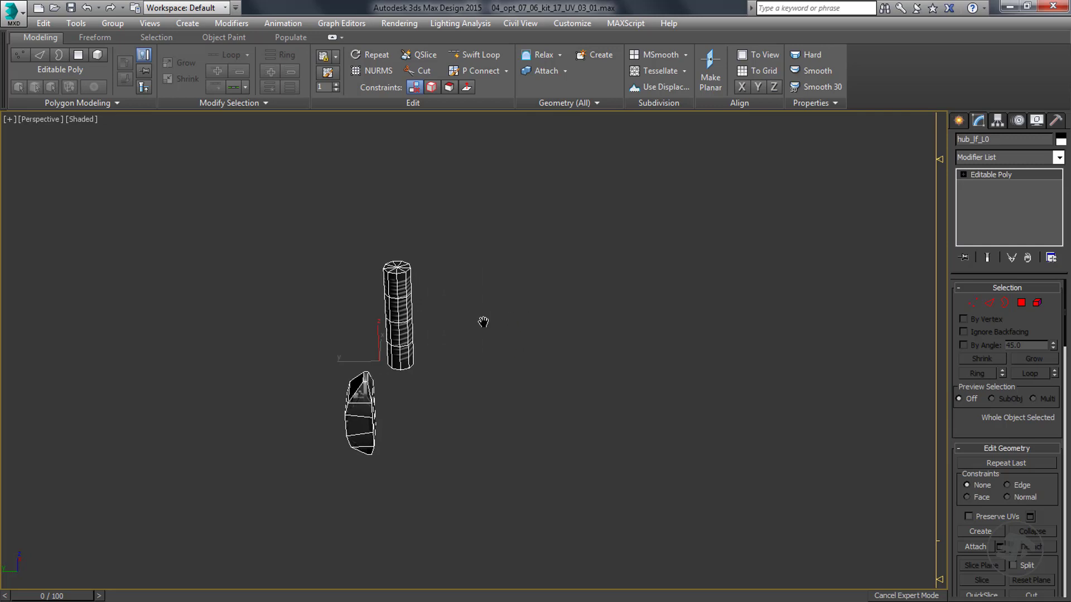
middle_drag(485, 322, 607, 312)
scroll(519, 316, up, 5)
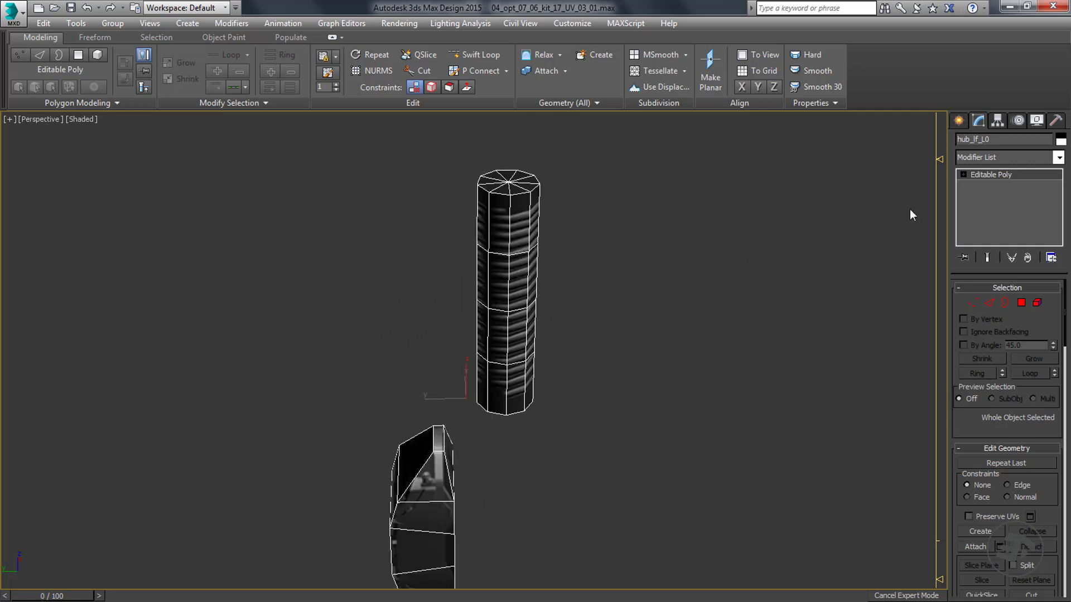
Turn on pivot-only editing for the hub and bring back the main toolbar and coordinate fields.
click(997, 120)
click(1006, 206)
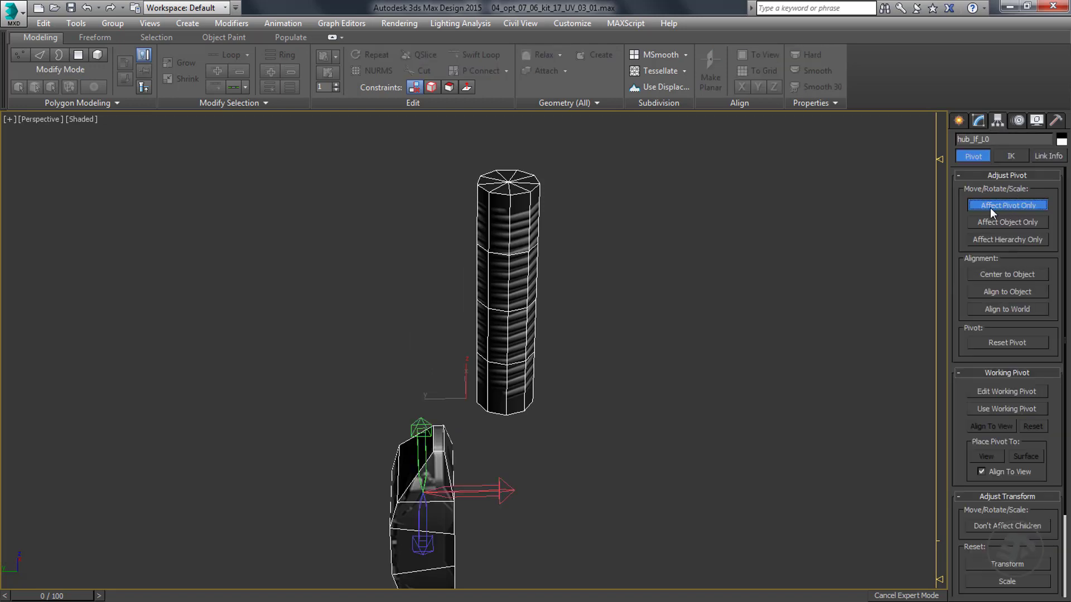
middle_drag(635, 340, 546, 299)
scroll(585, 330, down, 4)
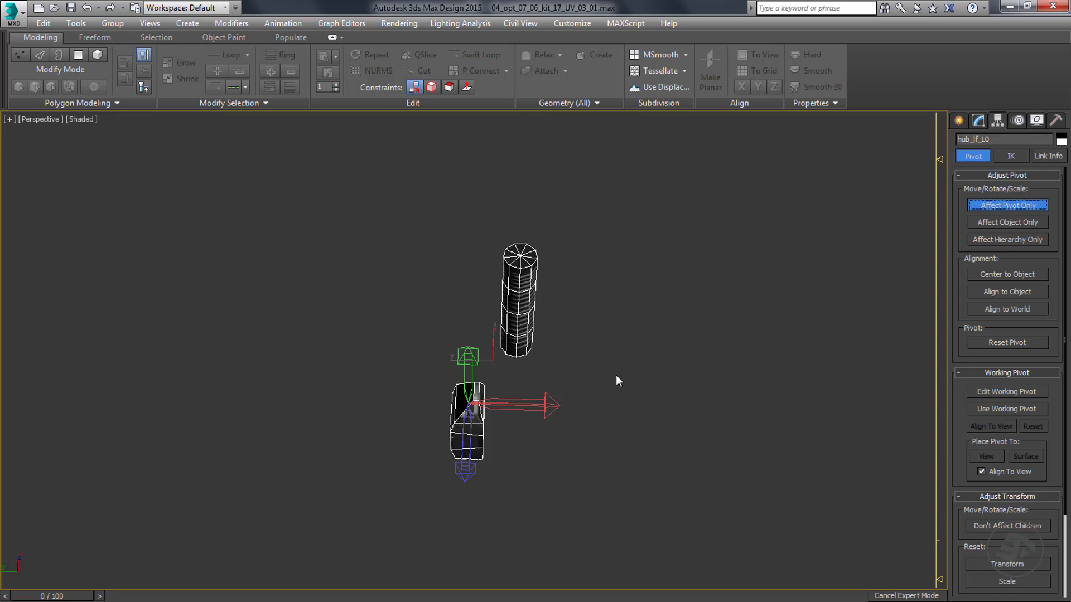
key(ctrl+x)
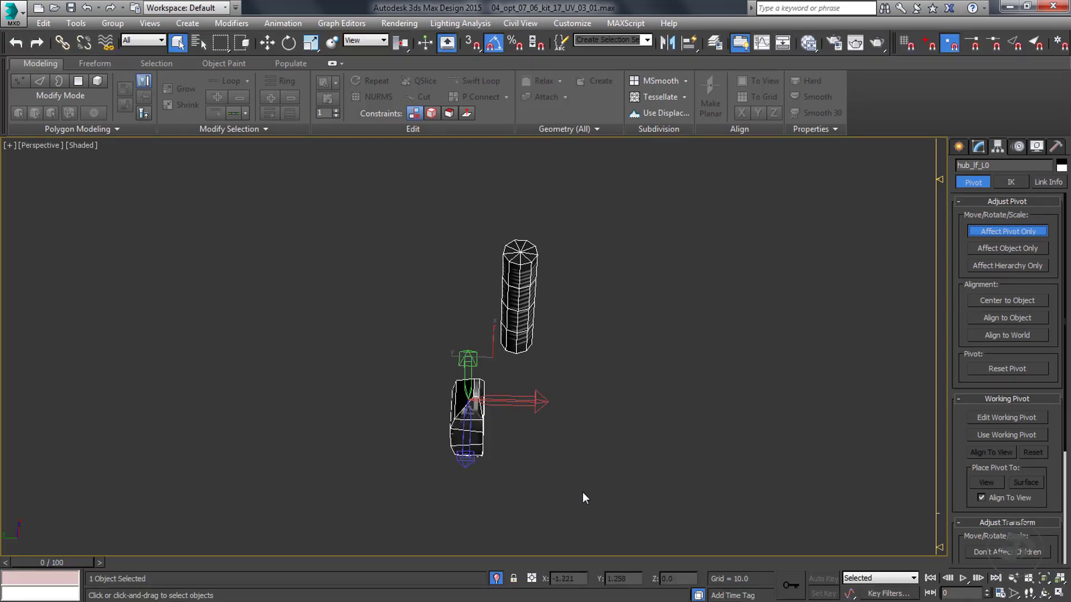
Move the hub's pivot to the world origin by setting its X, Y and Z position to 0.
key(w)
right_click(592, 579)
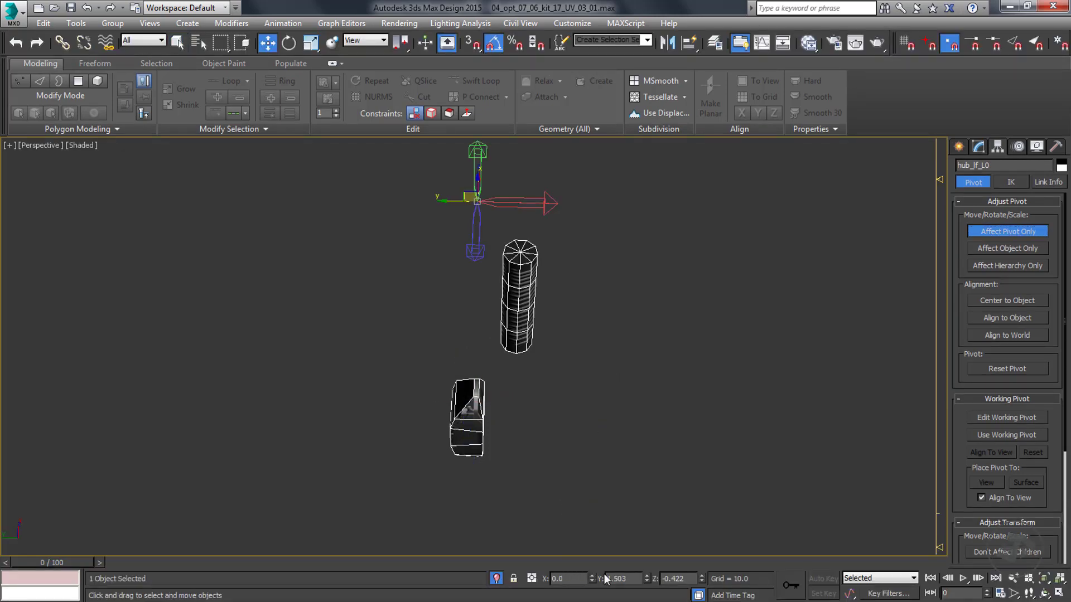
right_click(647, 579)
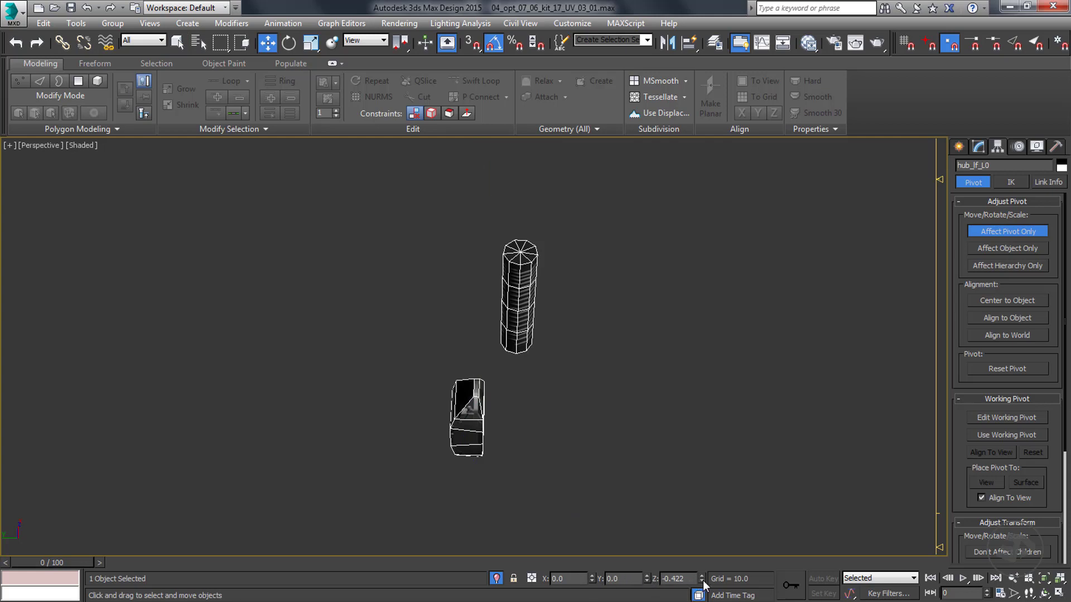
right_click(702, 579)
middle_drag(650, 450, 513, 470)
scroll(515, 470, down, 5)
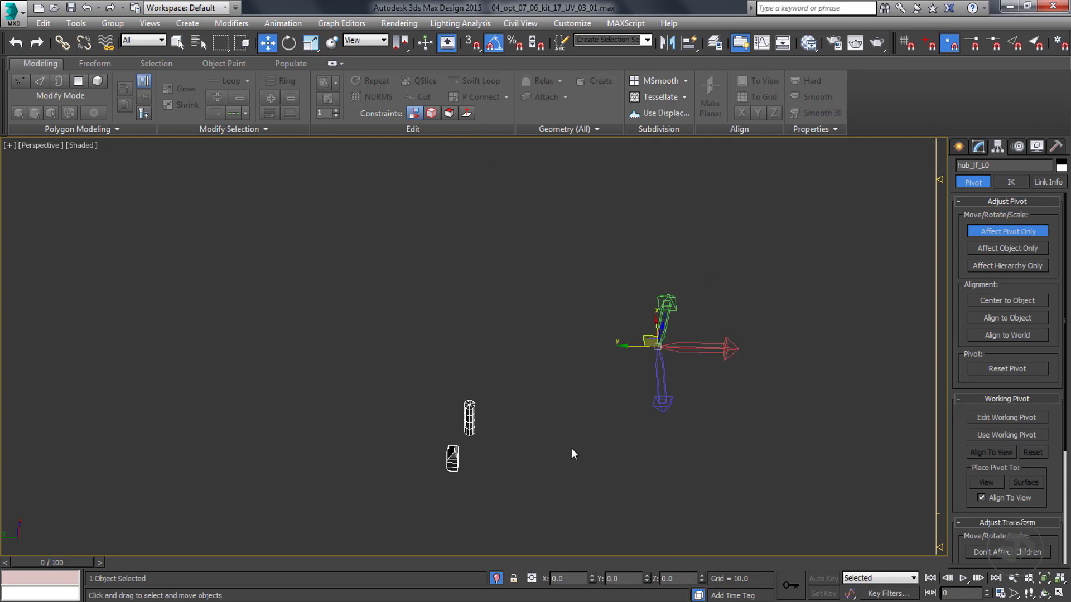
alt+middle_drag(571, 447, 542, 406)
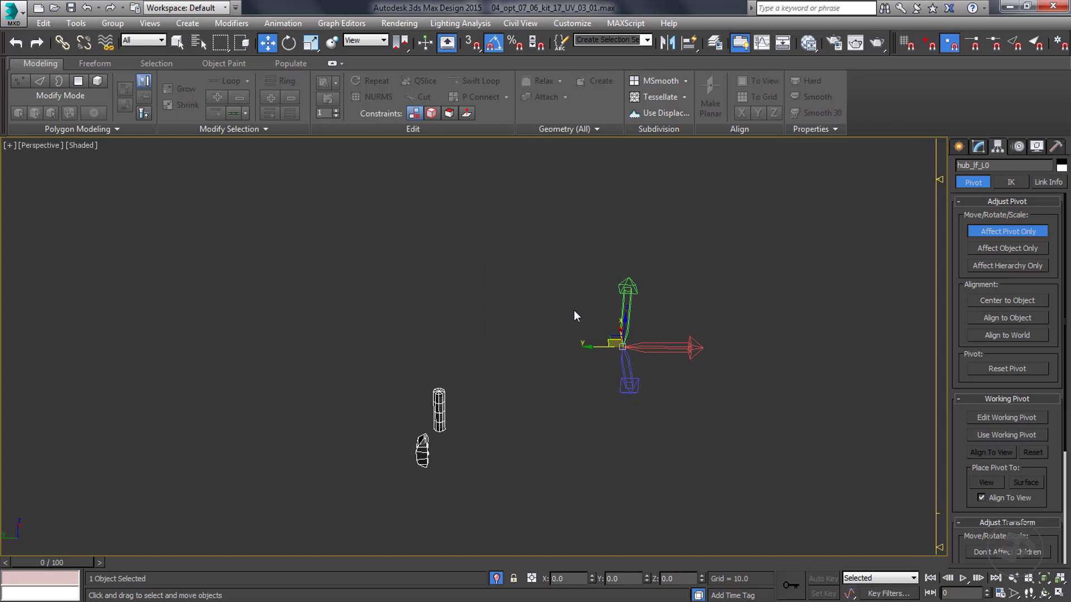
Show the home grid to compare it with the hub's pivot, and leave pivot-only editing.
click(76, 22)
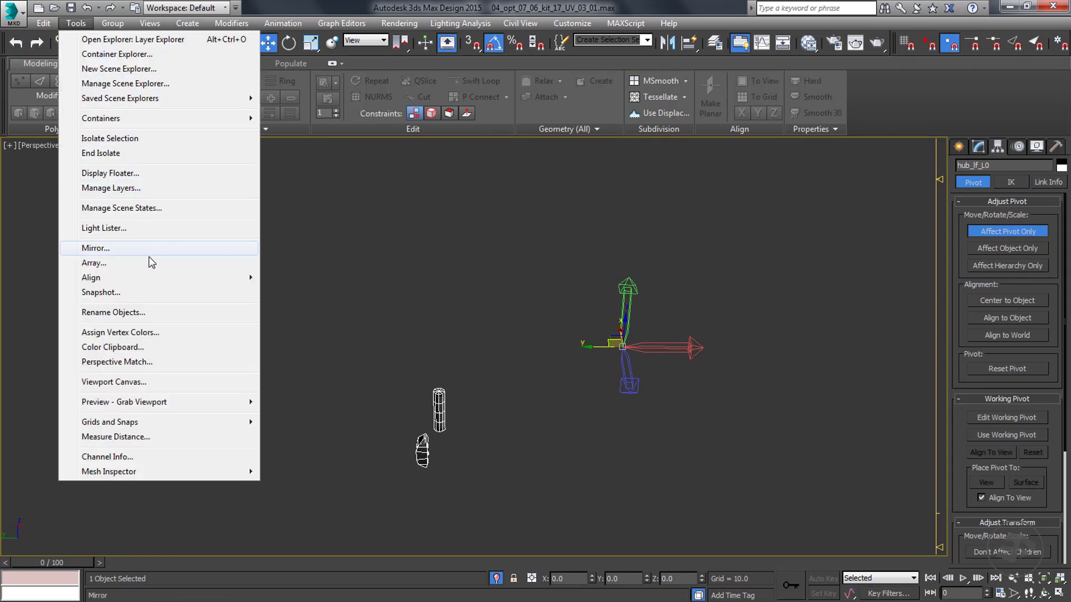
mouse_move(143, 282)
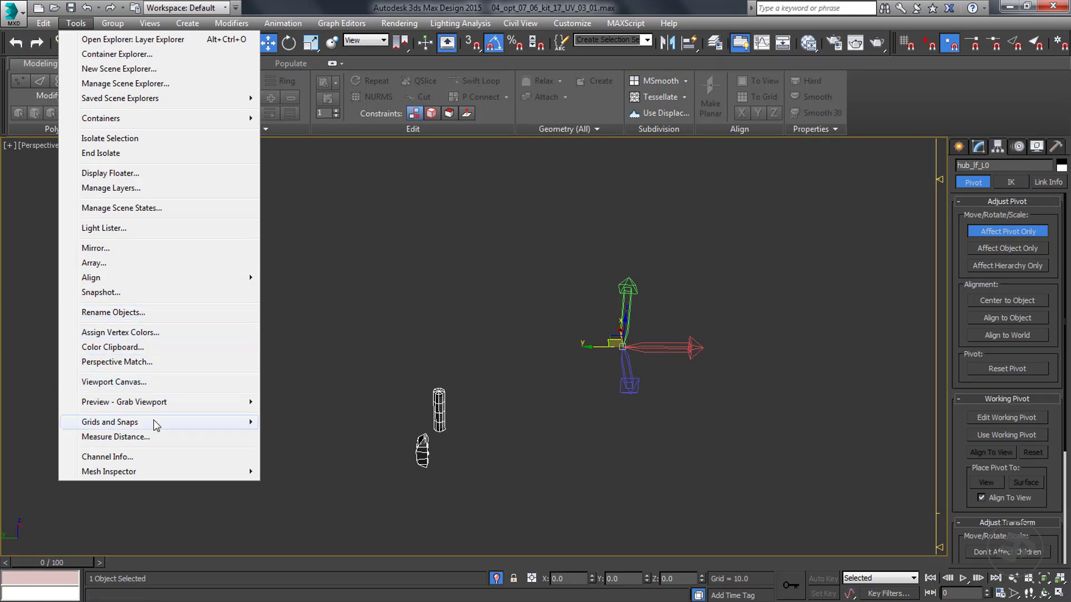
mouse_move(156, 422)
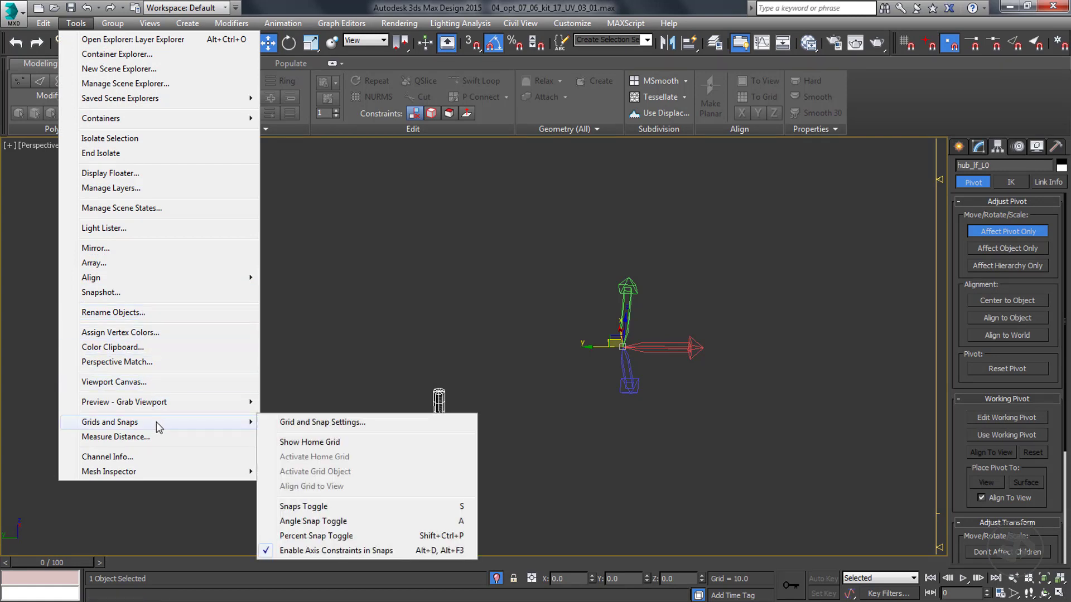
click(297, 441)
alt+middle_drag(577, 344, 618, 357)
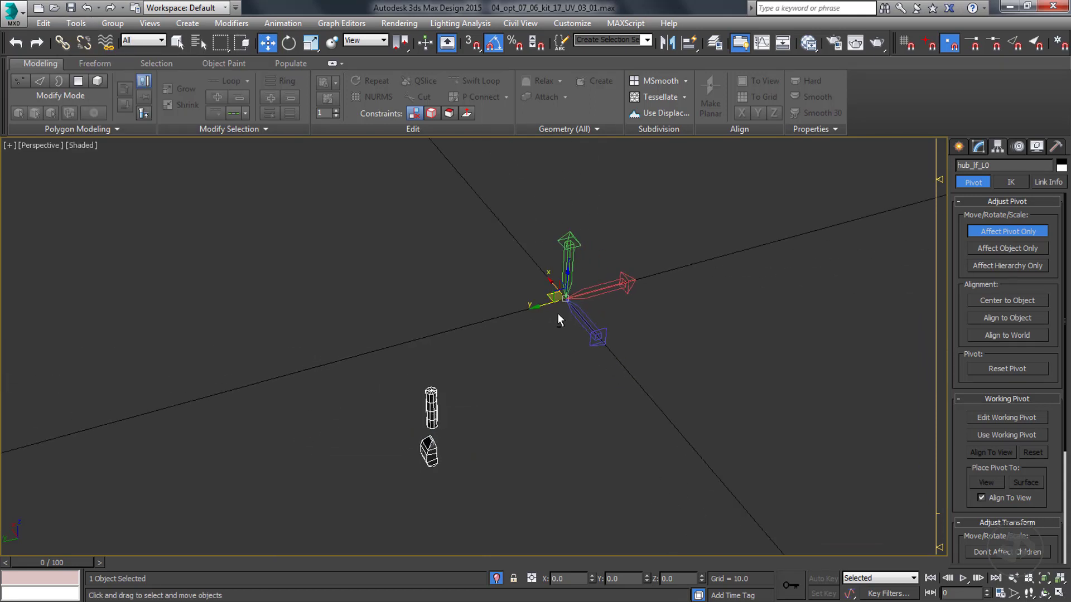
alt+middle_drag(557, 313, 578, 288)
click(1000, 233)
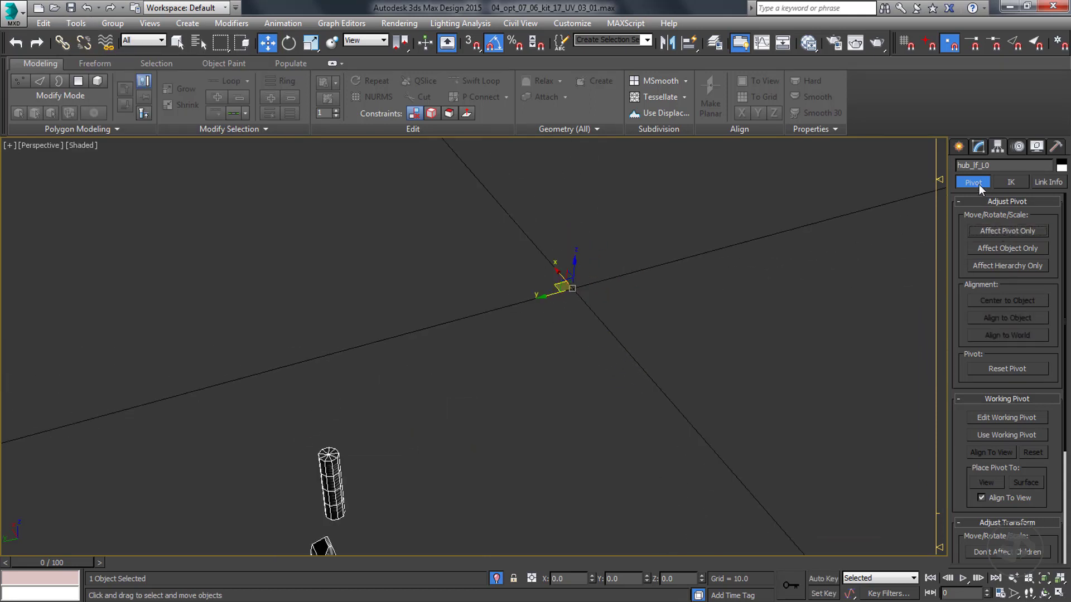
Try a Symmetry modifier on the hub with slicing and seam welding off, compare the Y and X mirror axes, and delete it.
click(959, 147)
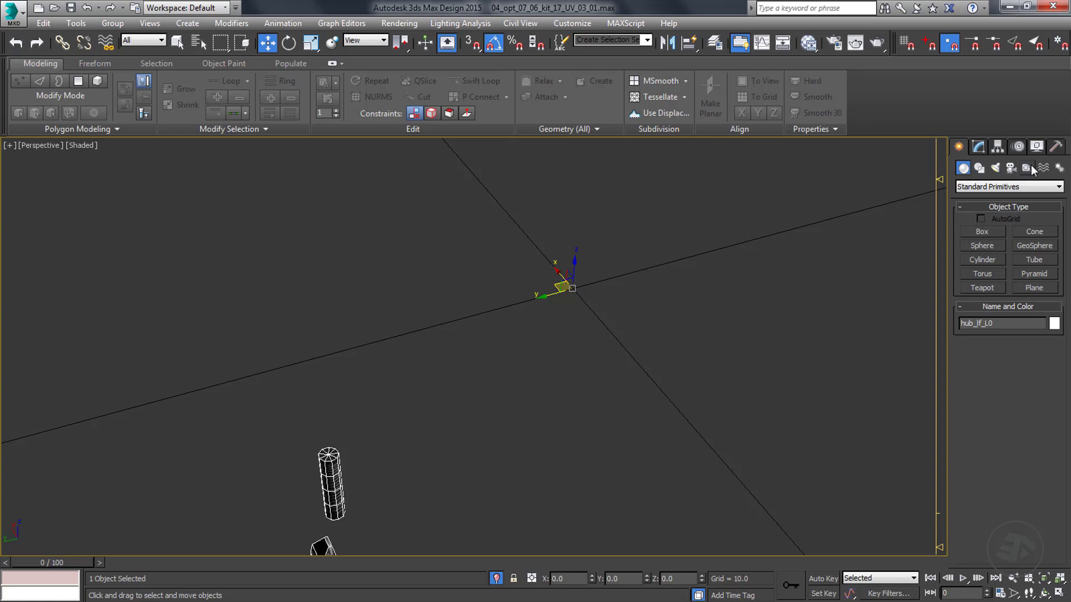
click(978, 147)
click(1058, 184)
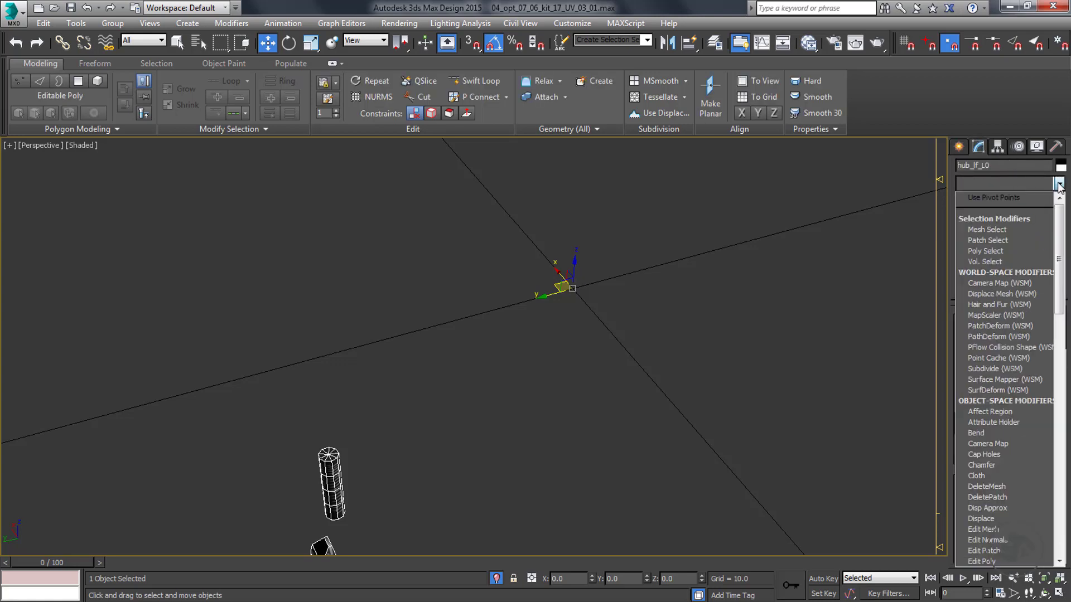
text(sy)
key(Return)
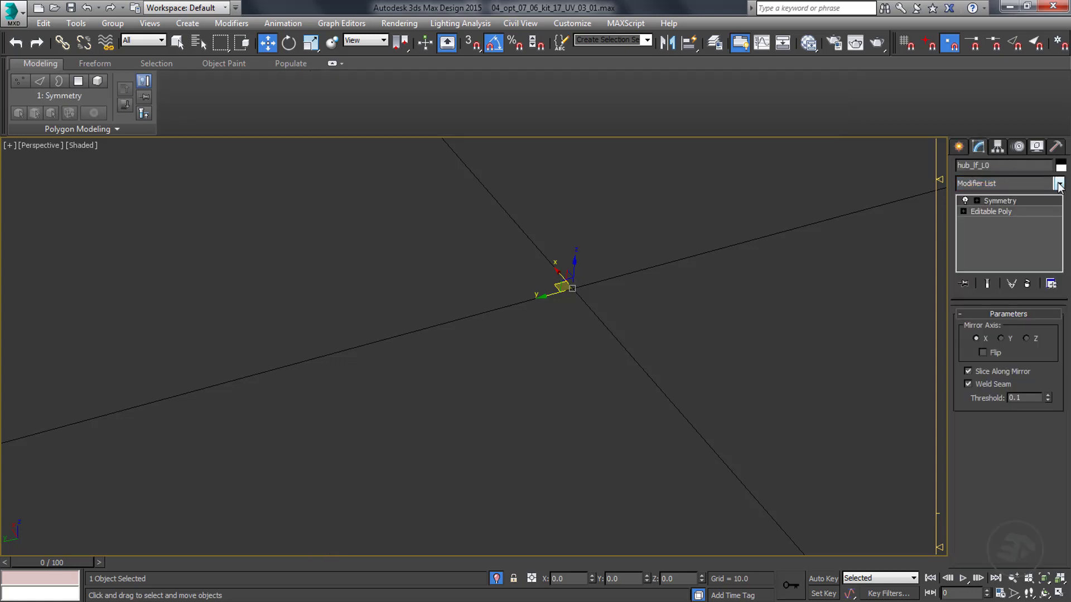
click(1002, 371)
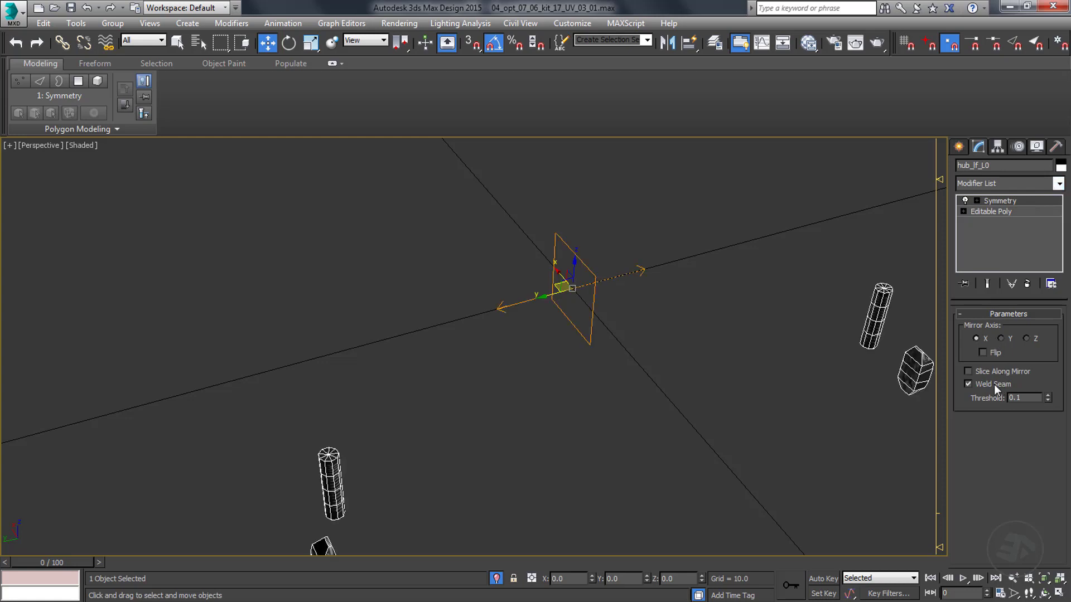
click(1003, 339)
middle_drag(631, 437, 578, 375)
click(976, 339)
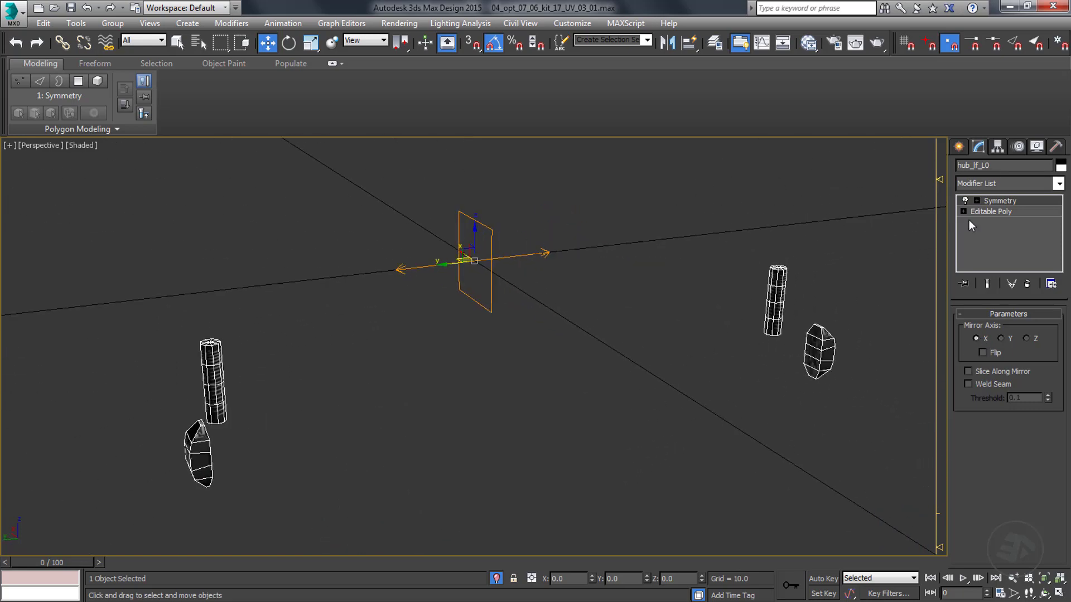
right_click(993, 200)
click(920, 220)
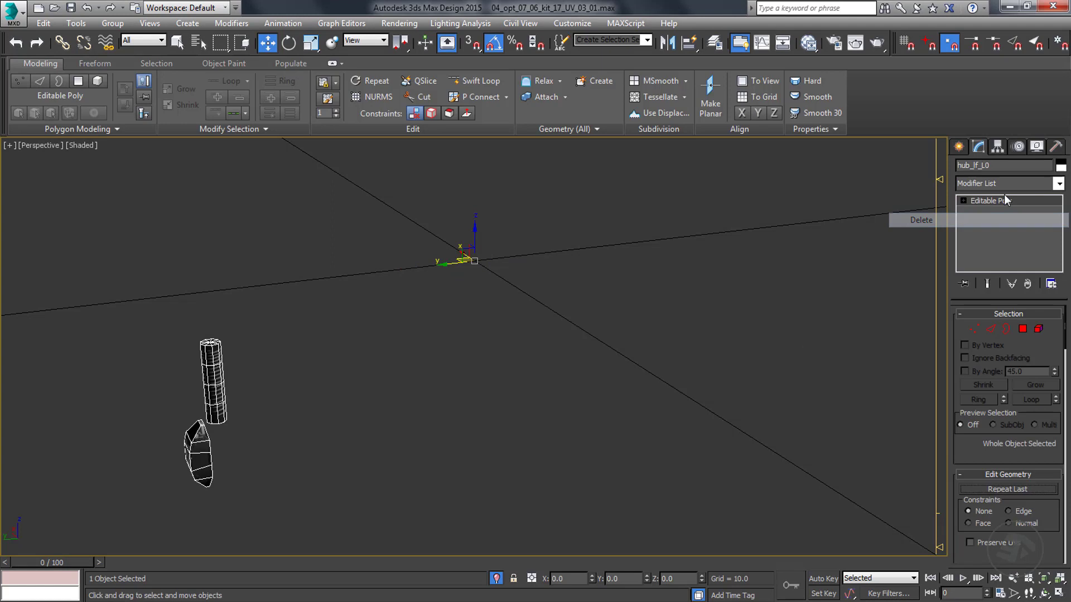
Reset the hub's transform with Reset XForm and collapse the XForm modifiers into the editable poly.
click(1052, 150)
click(1010, 312)
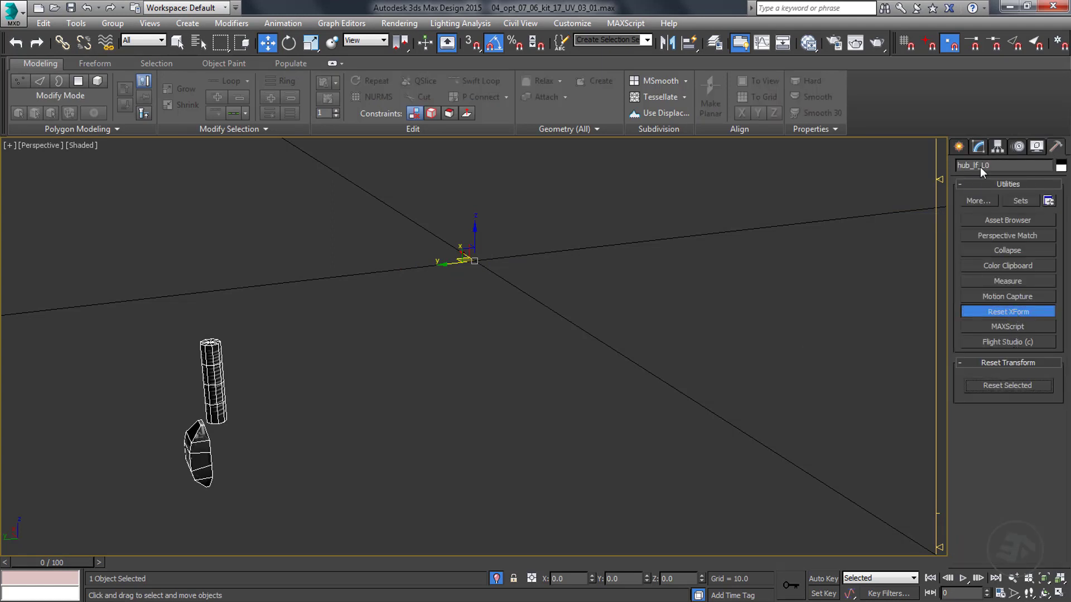
click(978, 147)
right_click(992, 204)
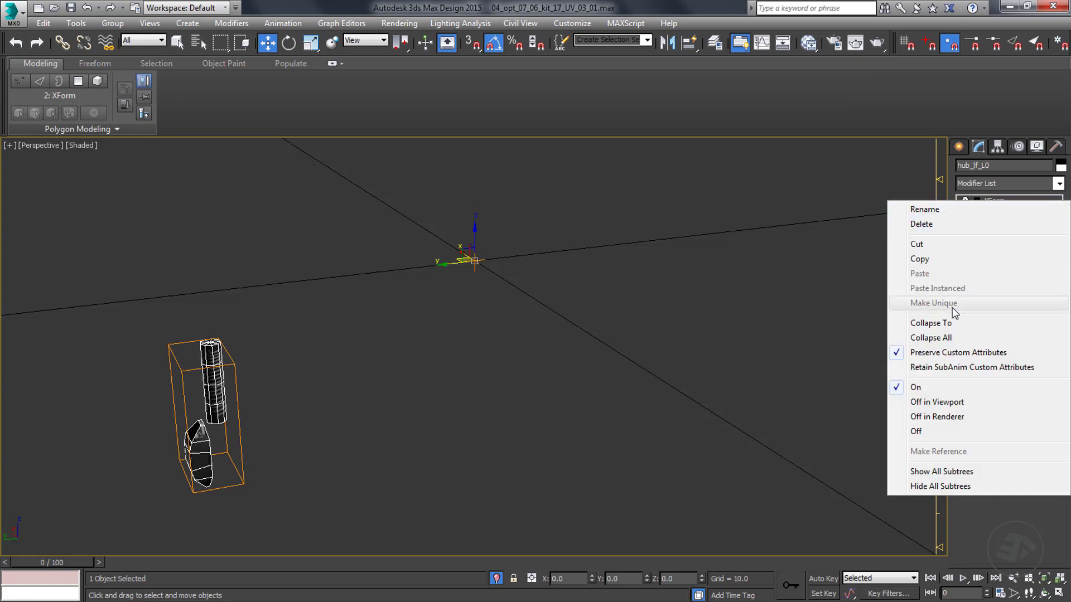
click(942, 324)
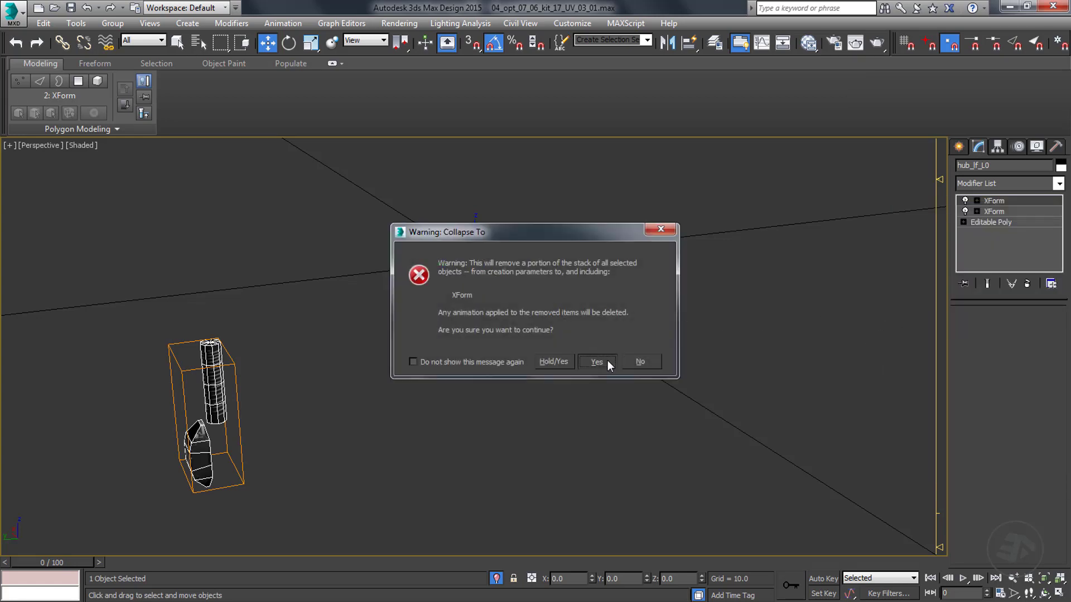
click(596, 362)
Add a Symmetry modifier to the hub on the X axis with Slice Along Mirror and Weld Seam off.
click(1059, 184)
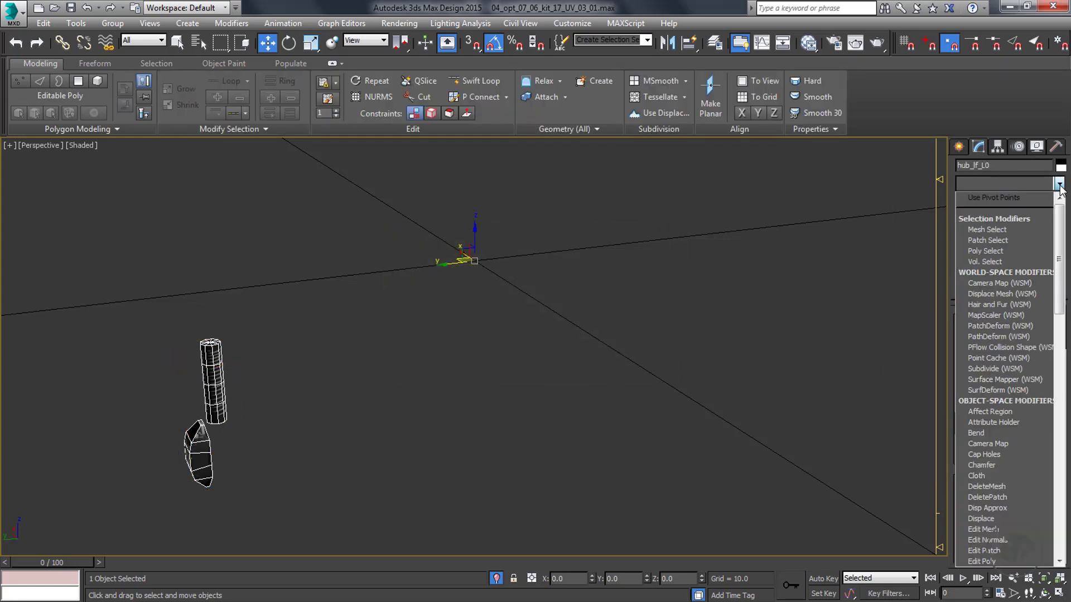
text(sym)
key(Return)
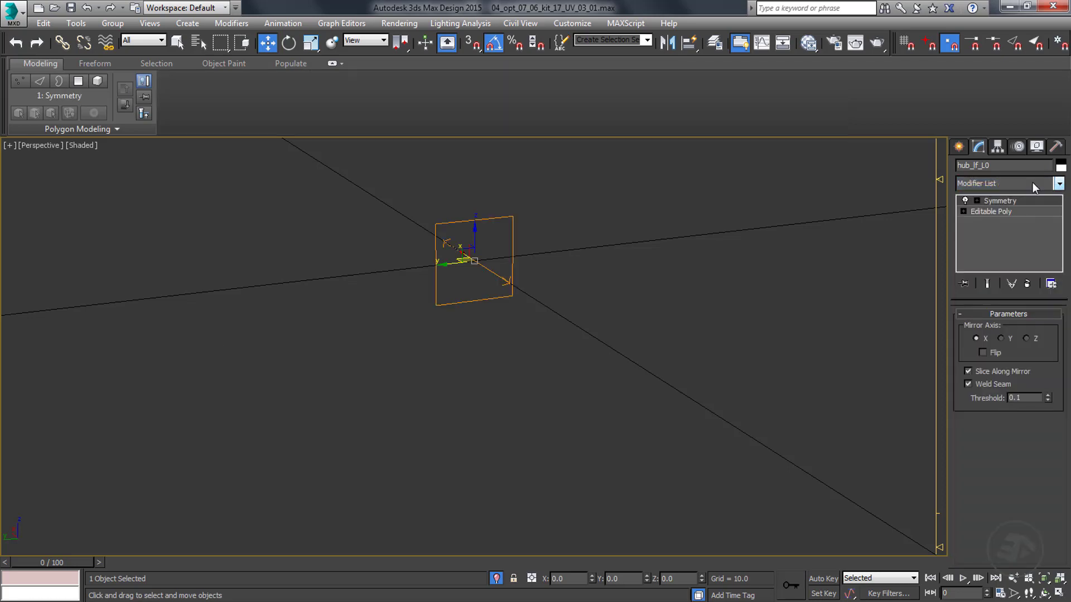
click(1004, 370)
click(974, 383)
Examine the mirrored spring and caliper pairs around the symmetry plane from several angles.
alt+middle_drag(446, 403, 641, 385)
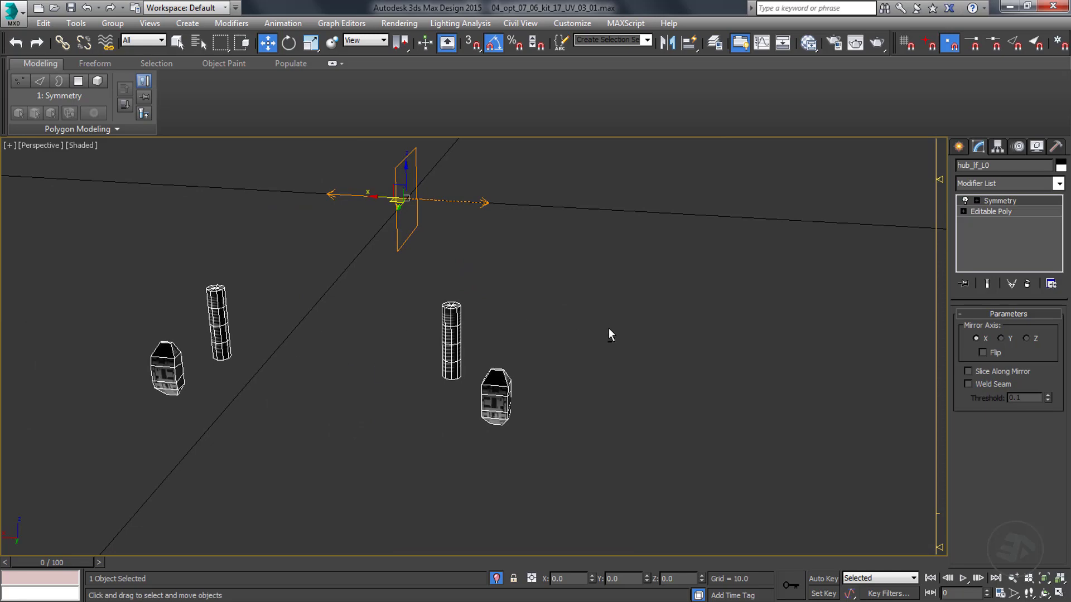
alt+middle_drag(609, 334, 507, 351)
alt+middle_drag(417, 296, 469, 358)
scroll(375, 359, up, 4)
scroll(375, 359, up, 2)
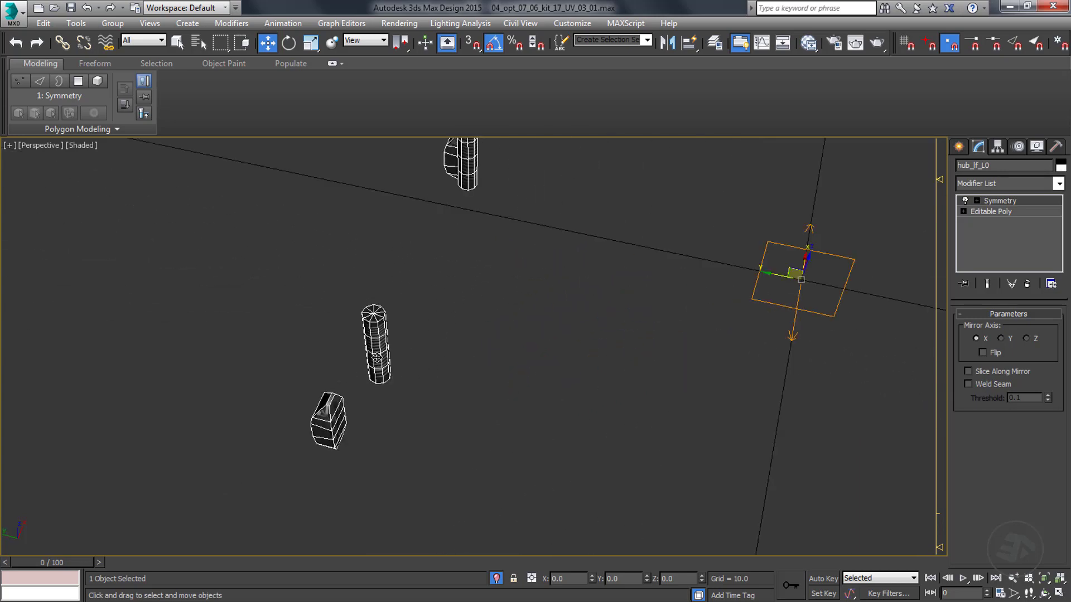
scroll(377, 357, down, 5)
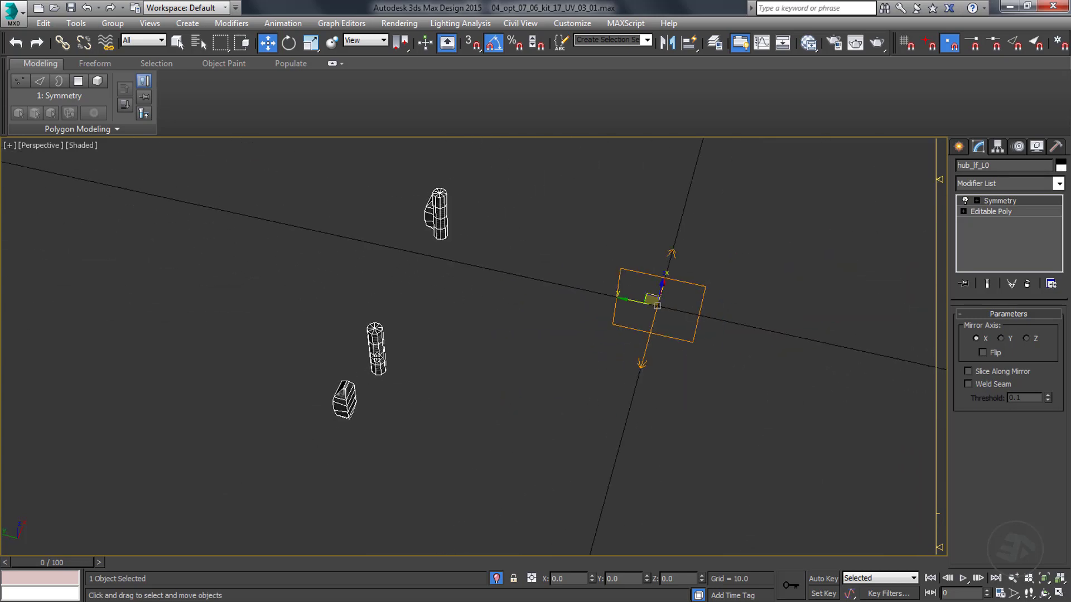
middle_drag(573, 346, 525, 379)
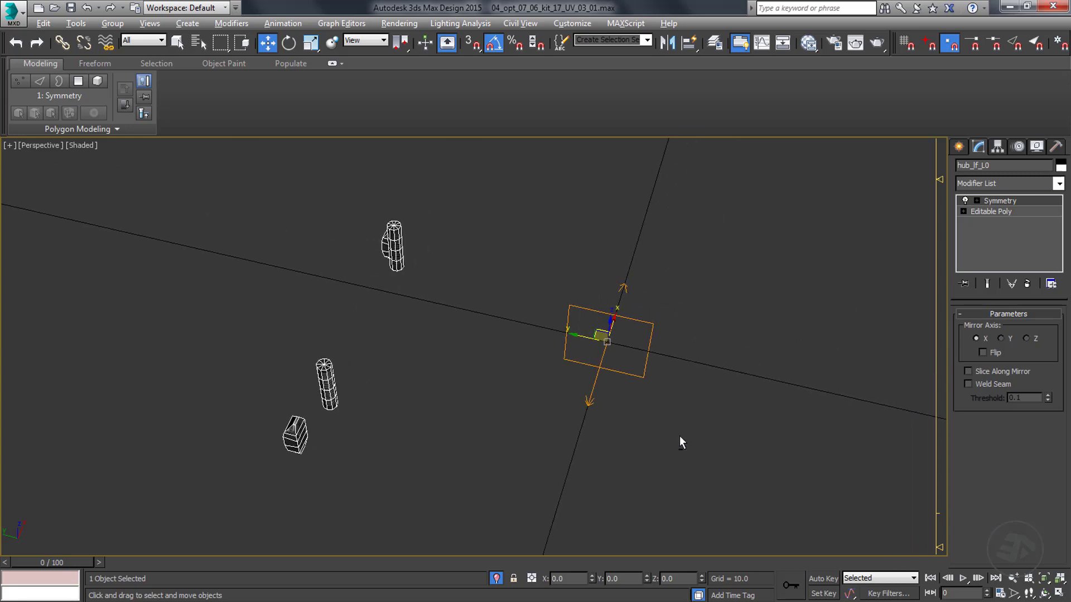
alt+middle_drag(680, 438, 706, 408)
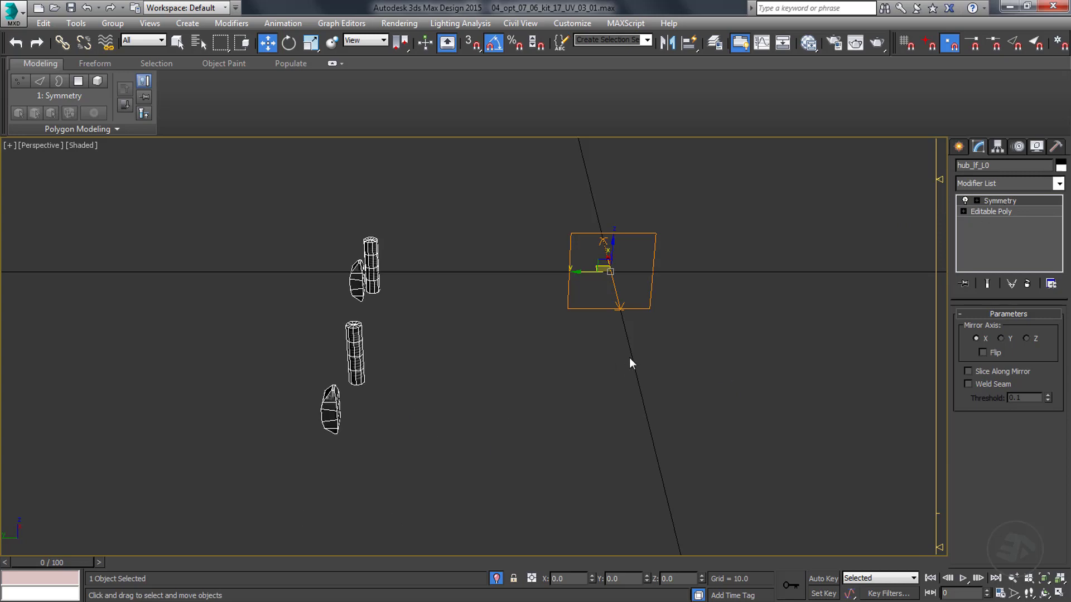
mouse_move(629, 360)
alt+middle_down()
mouse_move(588, 377)
mouse_move(633, 377)
alt+middle_up()
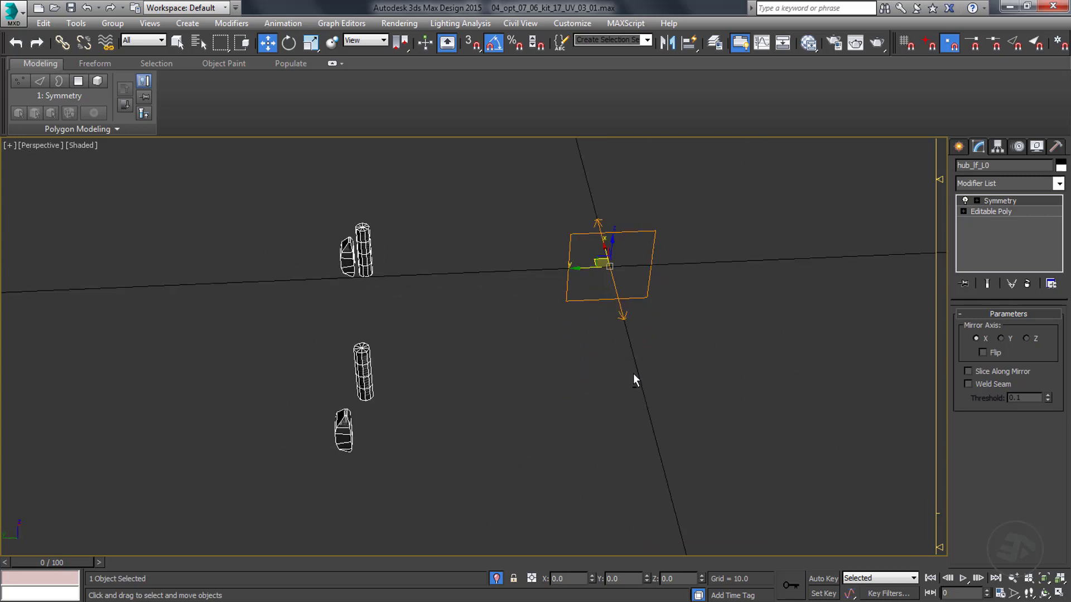
Add a second Symmetry modifier to the hub on the Y axis with Slice Along Mirror and Weld Seam off.
click(1057, 183)
scroll(1060, 186, down, 10)
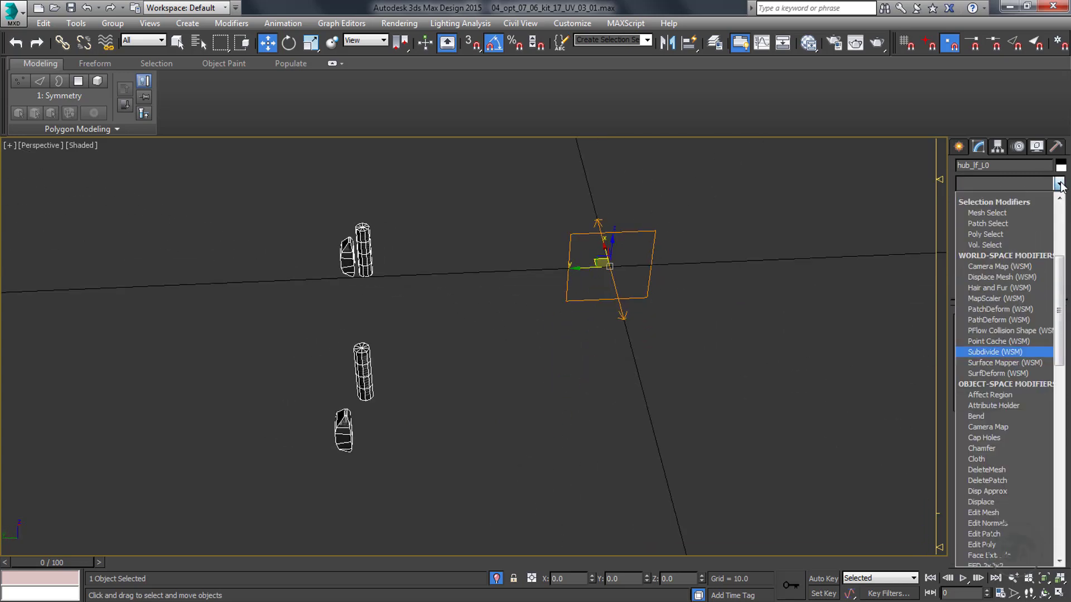
key(Return)
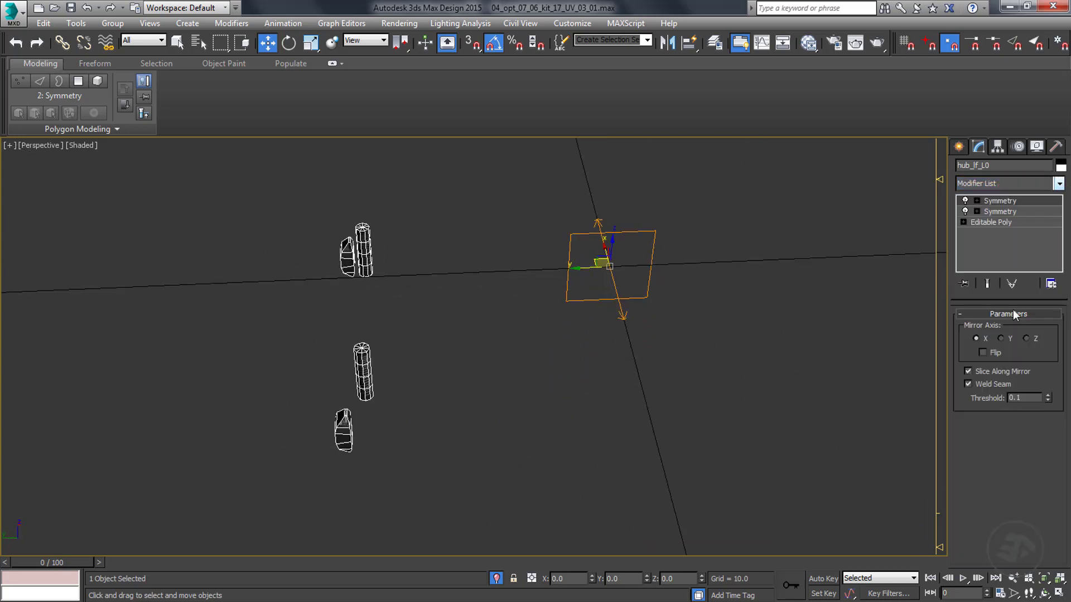
click(1001, 338)
click(992, 371)
click(989, 381)
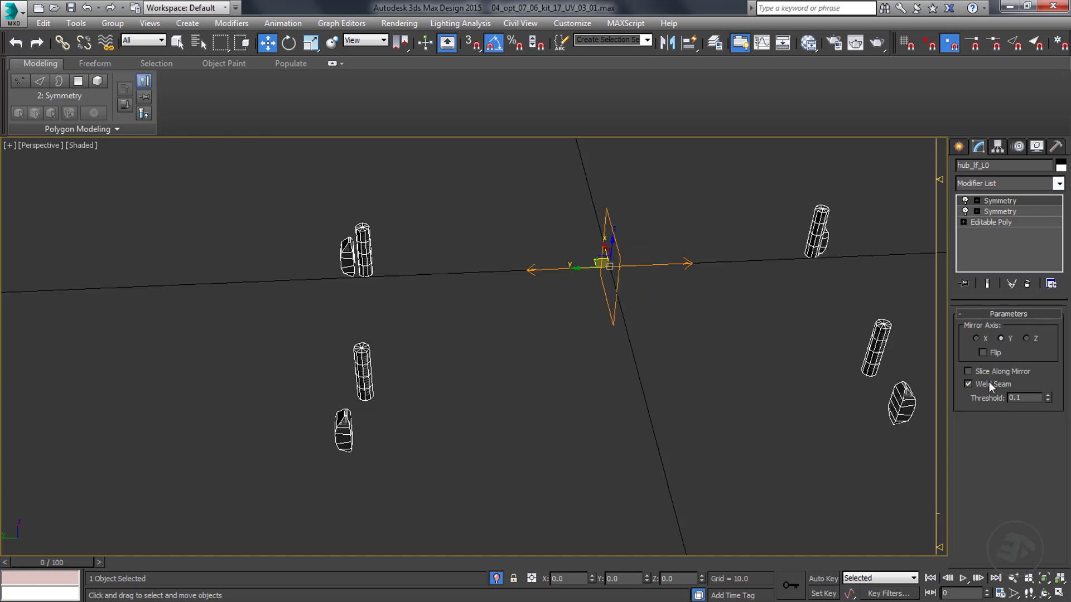
Compare the front and rear hub copies in perspective and side views, and delete the second Symmetry modifier.
alt+middle_drag(711, 369, 603, 349)
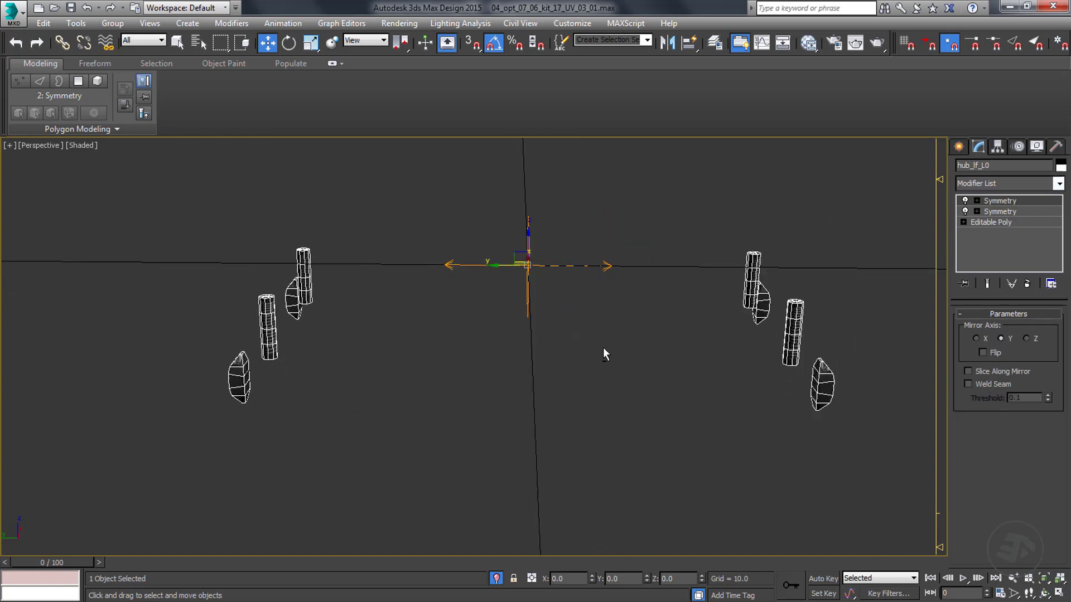
key(l)
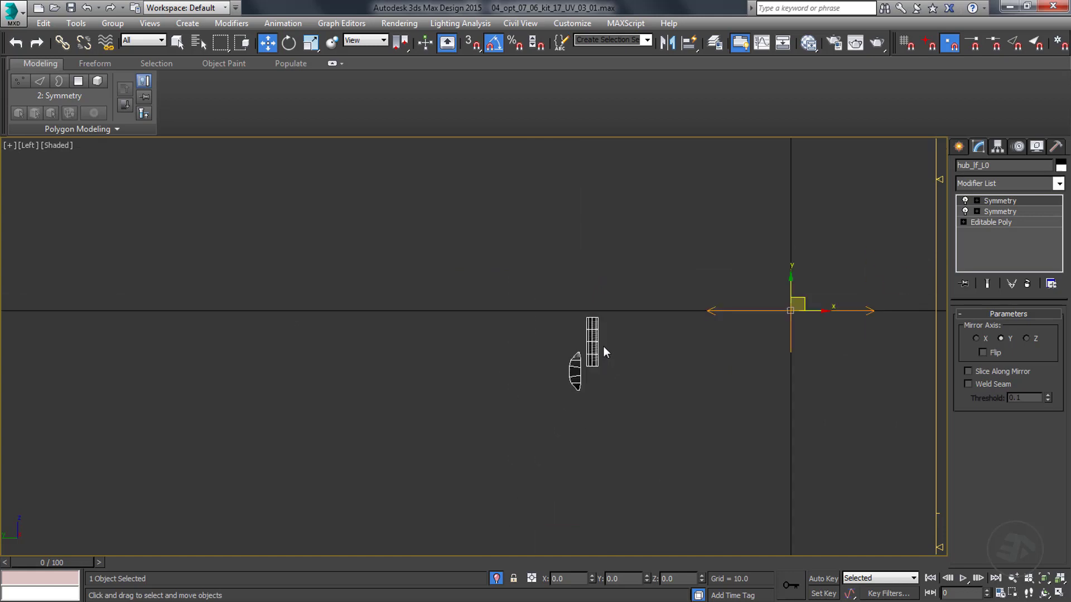
scroll(757, 351, up, 5)
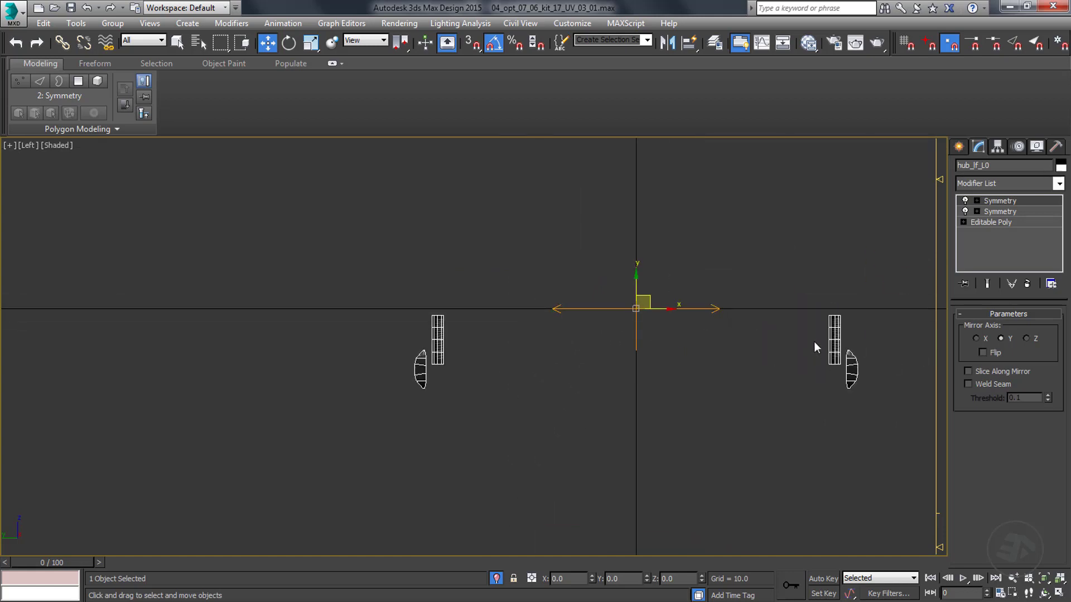
middle_drag(724, 334, 612, 335)
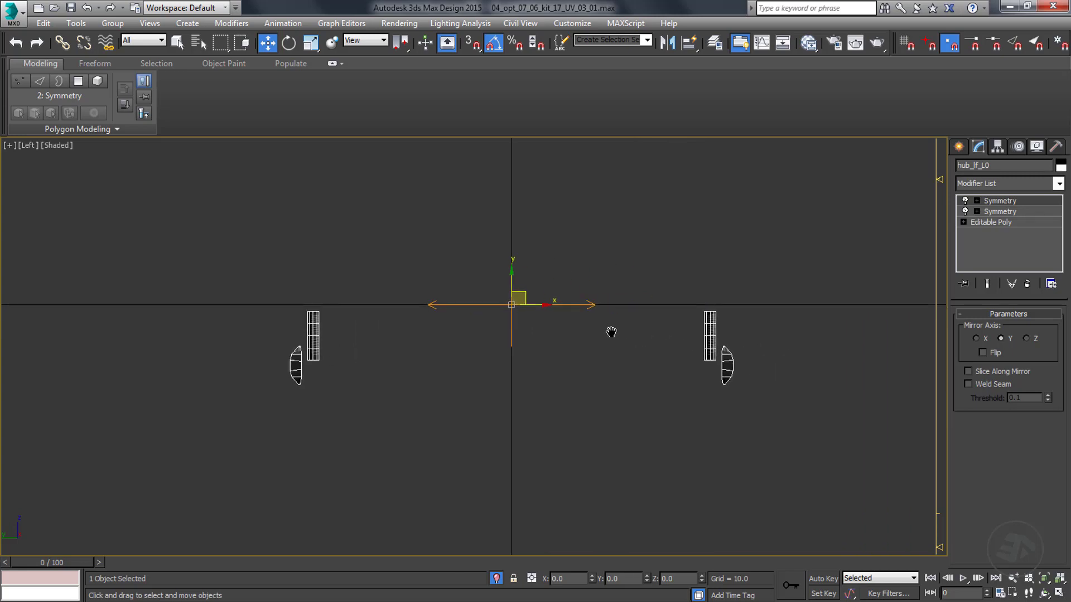
scroll(716, 337, up, 5)
scroll(717, 338, down, 5)
right_click(996, 201)
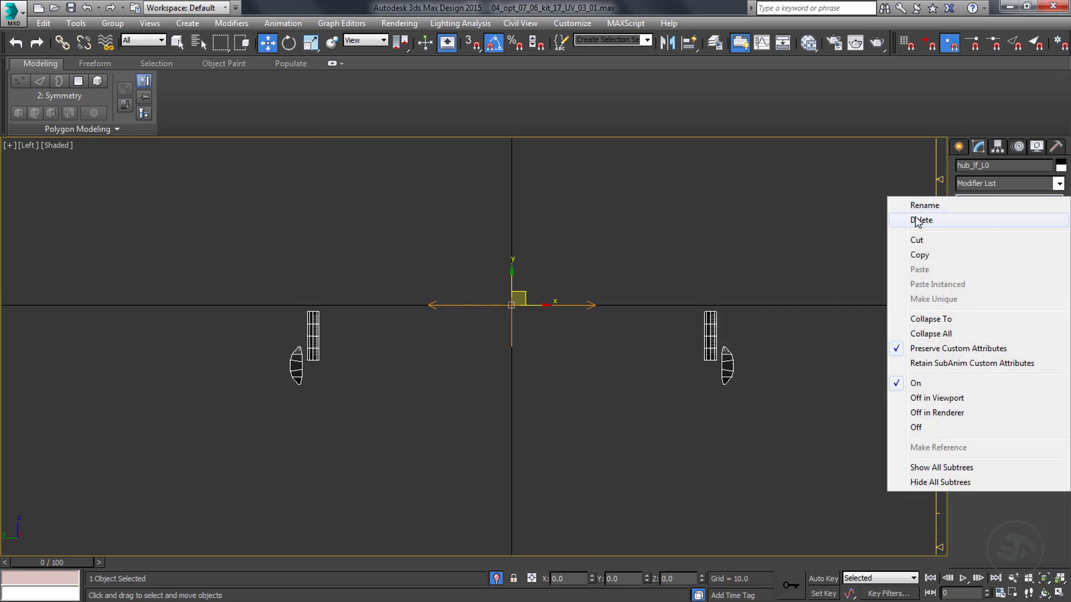
click(918, 221)
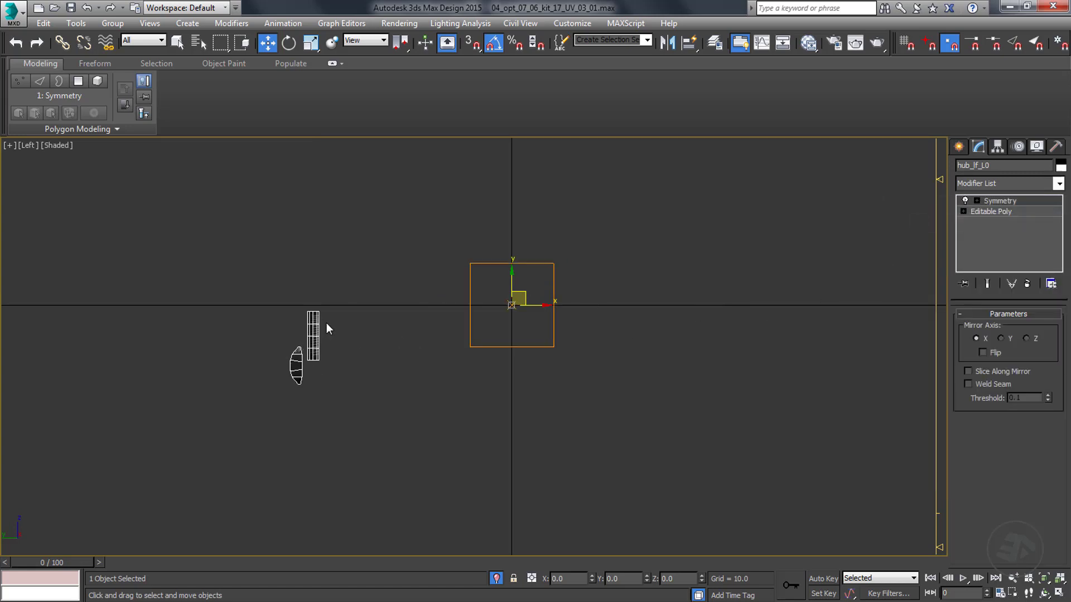
Collapse the remaining Symmetry modifier into the hub's editable poly.
right_click(999, 201)
click(942, 319)
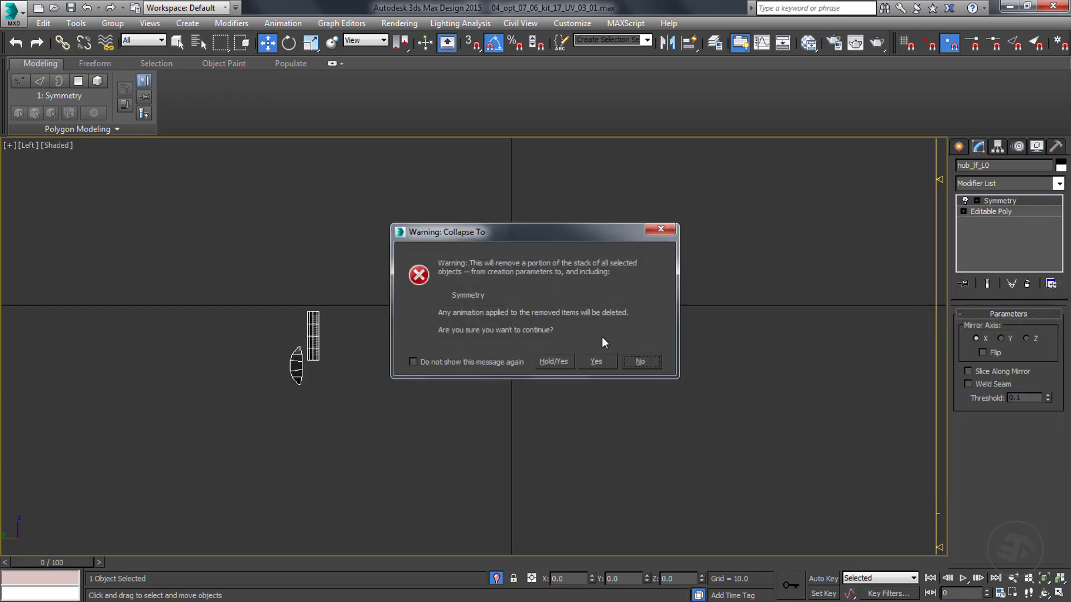
click(597, 363)
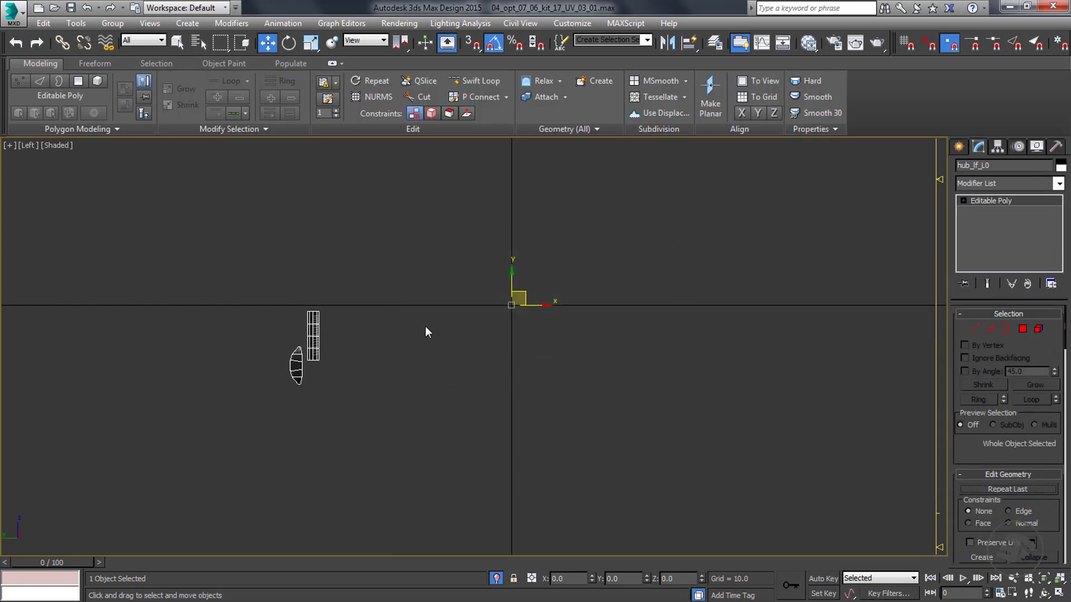
Clone all the front hub's polygons towards the rear of the car as a separate object named hub_lr_L0.
key(4)
drag(358, 280, 190, 454)
shift+drag(312, 376, 684, 389)
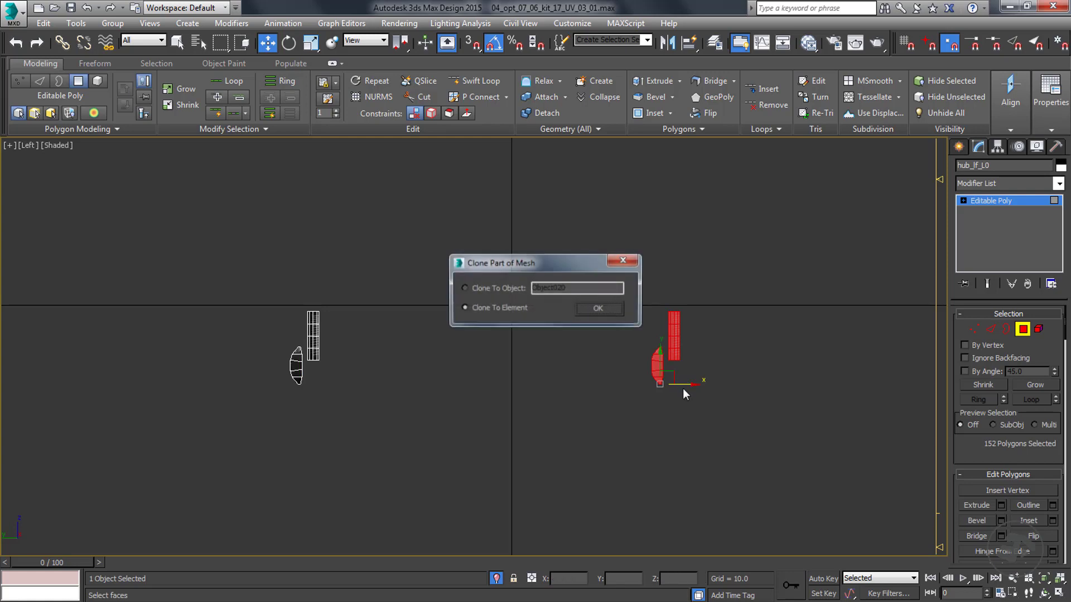
click(510, 289)
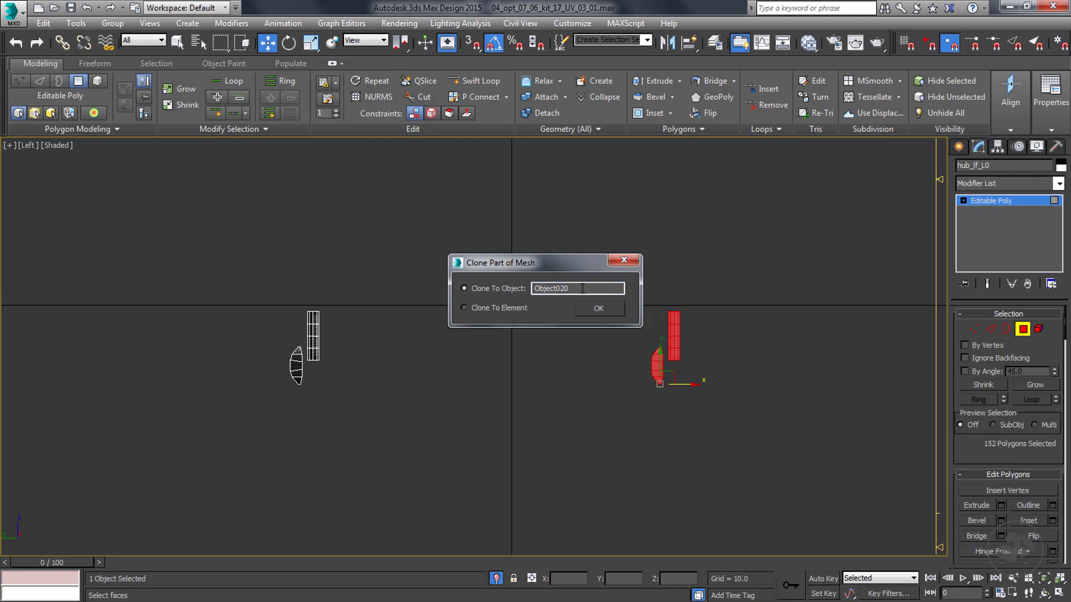
drag(582, 288, 465, 290)
text(hub_)
text(lr_L0)
click(597, 310)
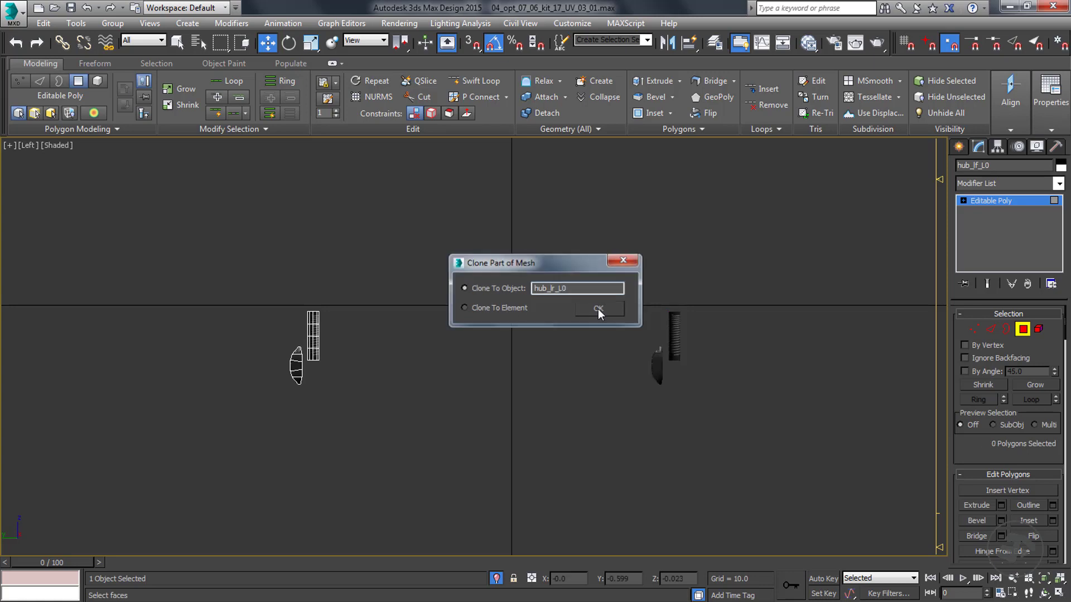
click(984, 199)
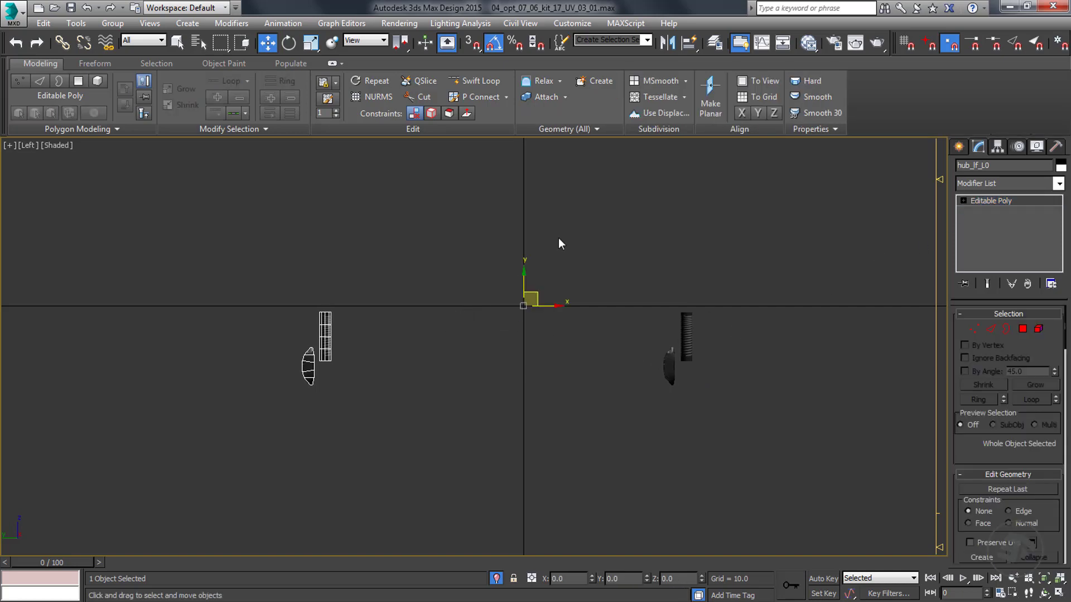
Expand the default layer in the layer explorer and show the car body concept004 as a position reference.
click(715, 43)
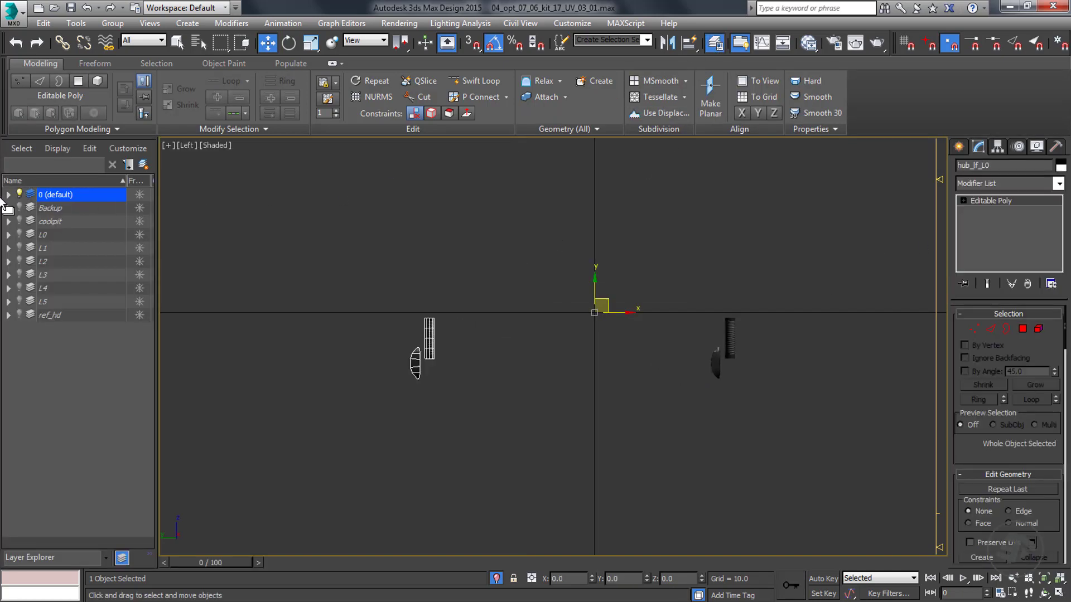
click(8, 194)
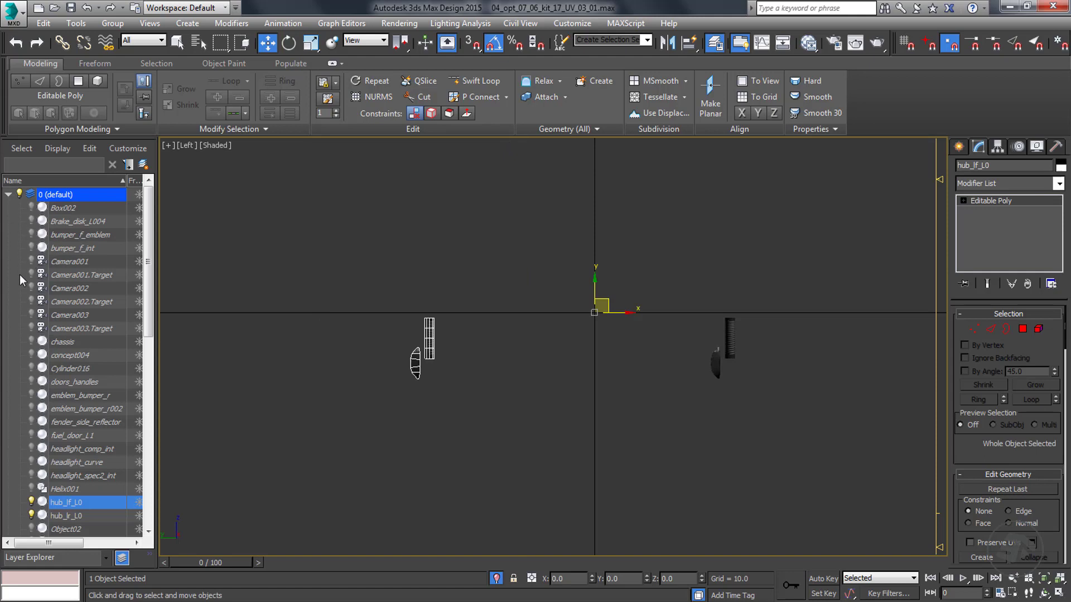
click(31, 221)
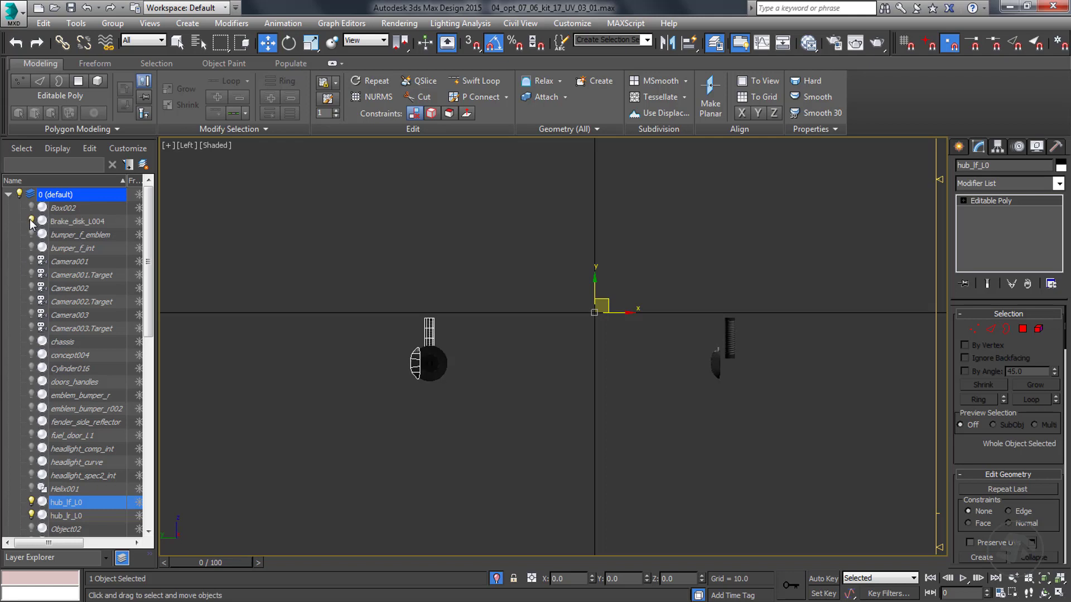
click(32, 221)
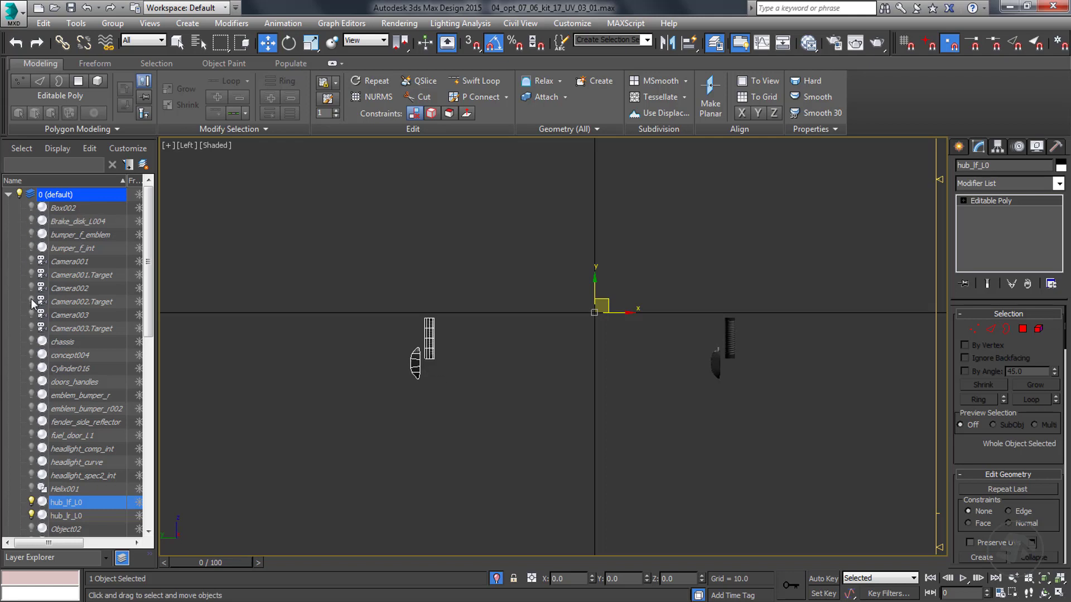
click(32, 356)
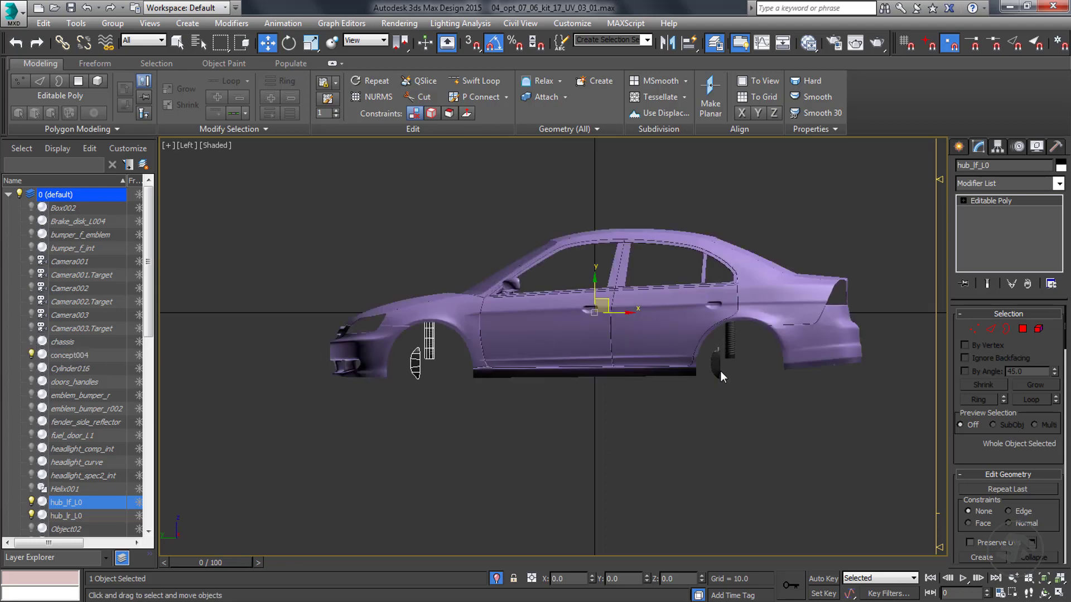
Move the polygons of hub_lr_L0 slightly backwards to line them up with the rear wheel arch.
click(716, 365)
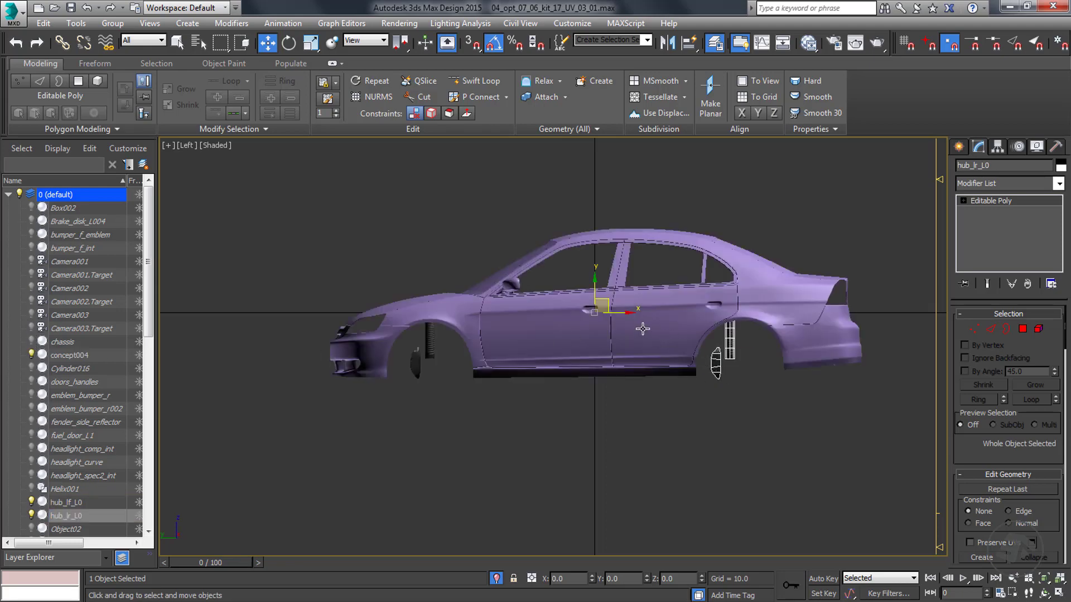
key(4)
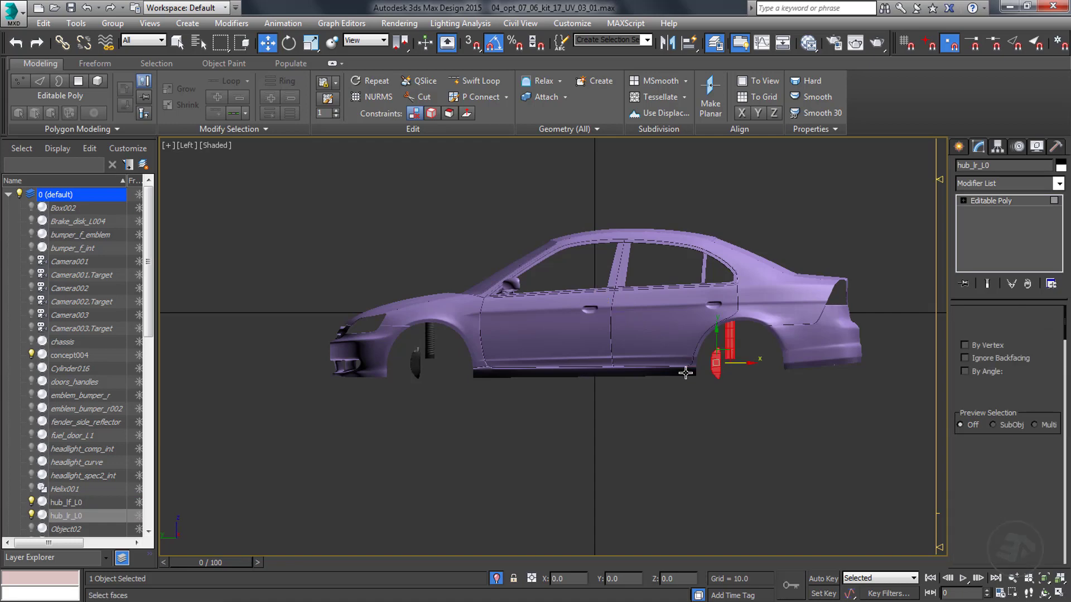
drag(741, 378, 749, 377)
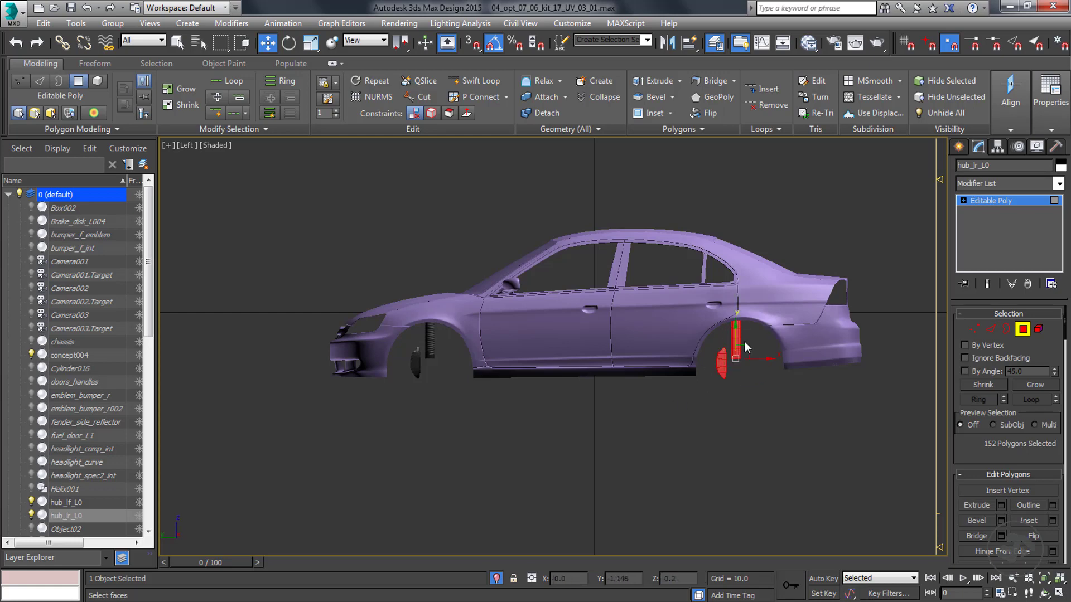
click(719, 414)
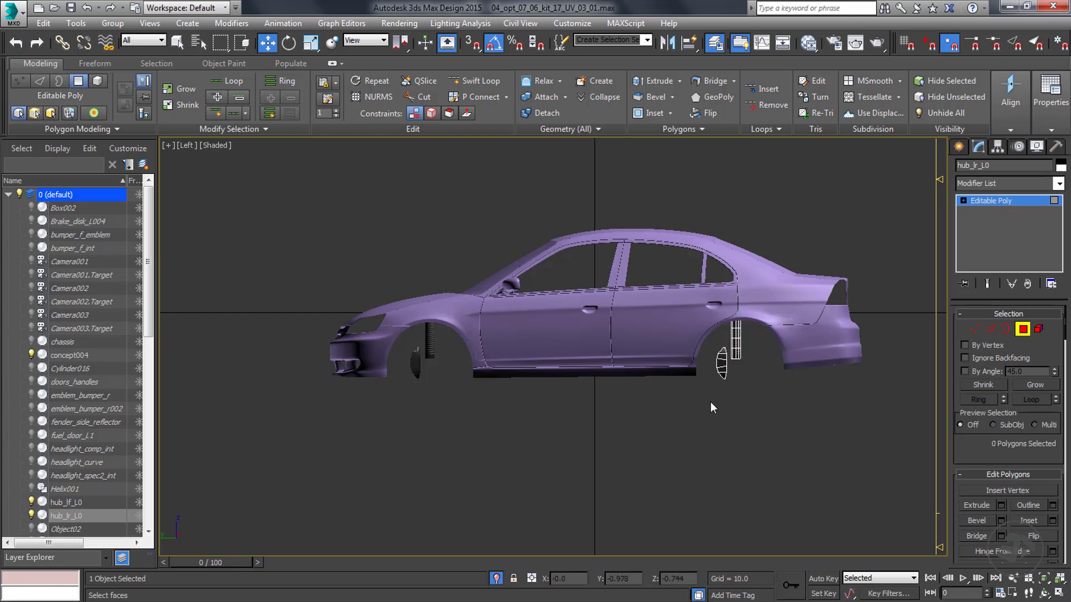
Collapse the default layer's object list and hide the car body concept004, leaving the hubs shown.
key(p)
scroll(682, 393, down, 2)
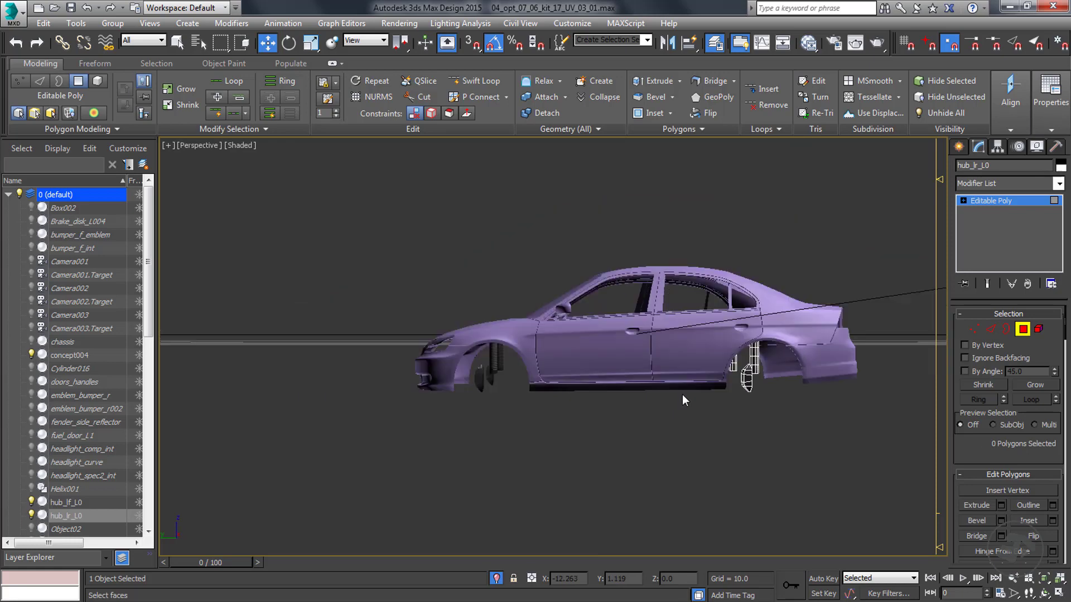
alt+middle_drag(681, 393, 657, 397)
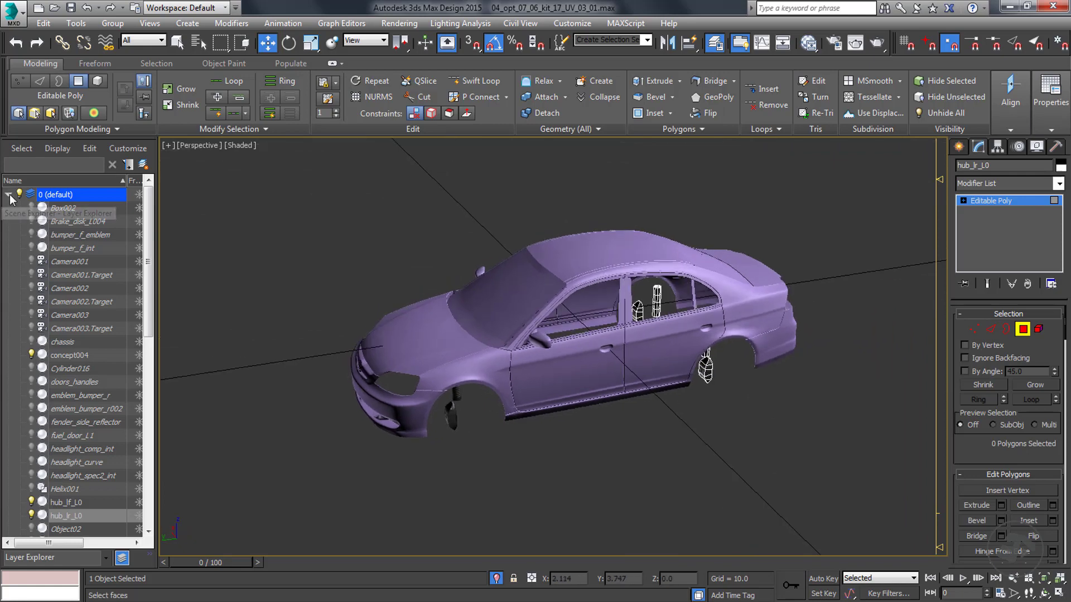
click(8, 194)
click(19, 193)
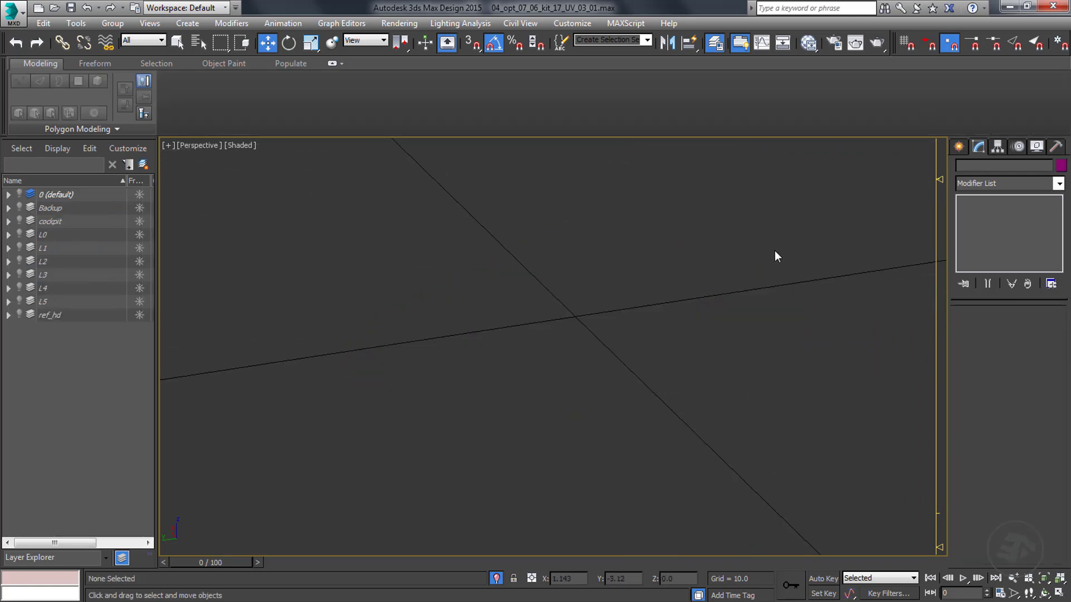
click(19, 193)
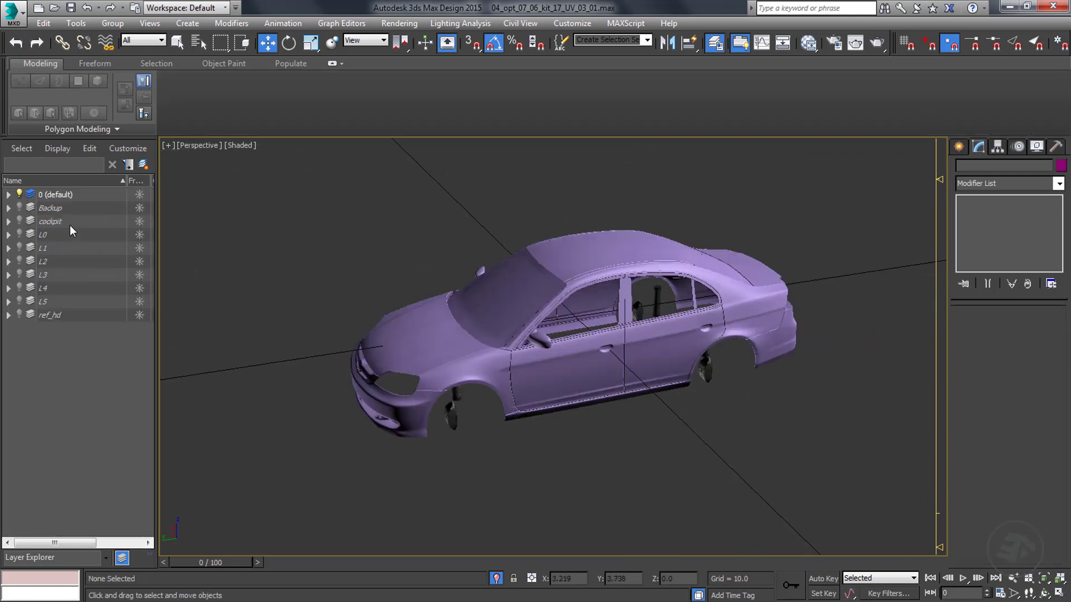
click(589, 267)
right_click(583, 247)
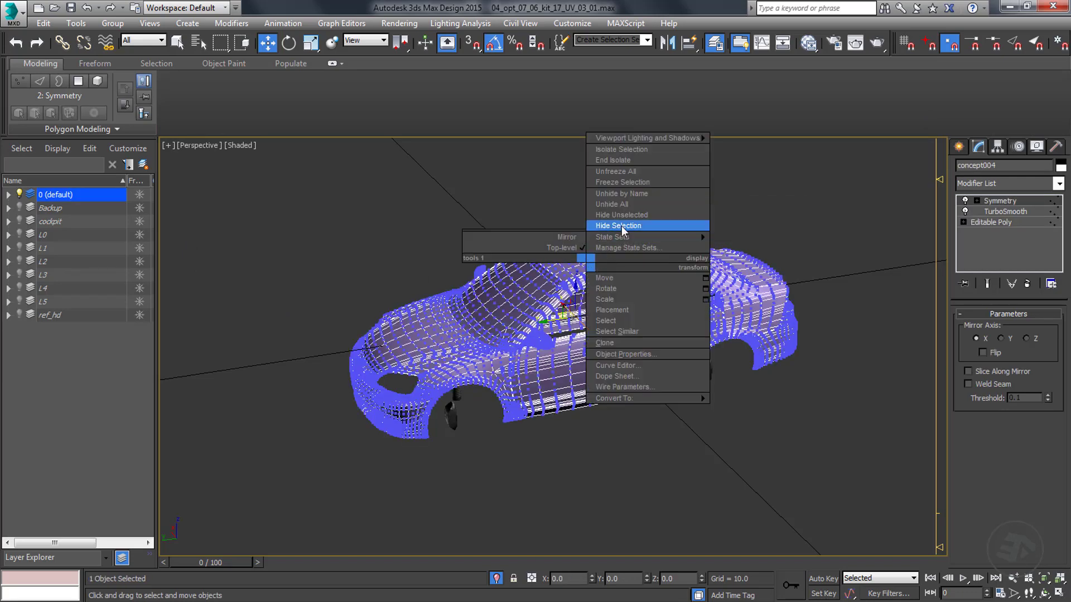
click(613, 236)
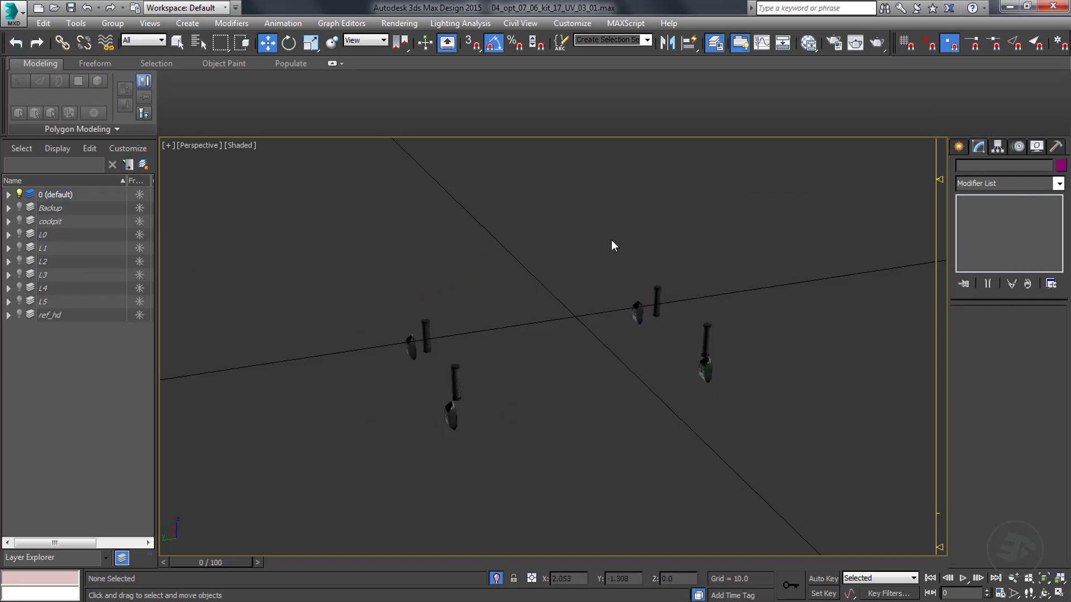
Inspect the four spring and caliper sets in perspective, and close the layer explorer and the modeling ribbon.
scroll(571, 337, up, 4)
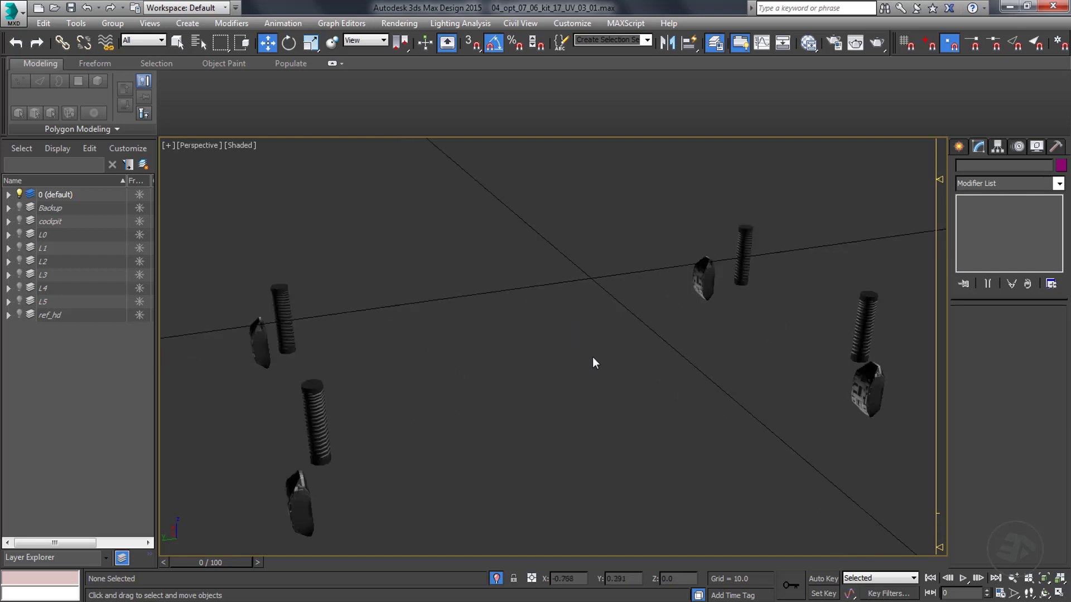
alt+middle_drag(592, 357, 685, 393)
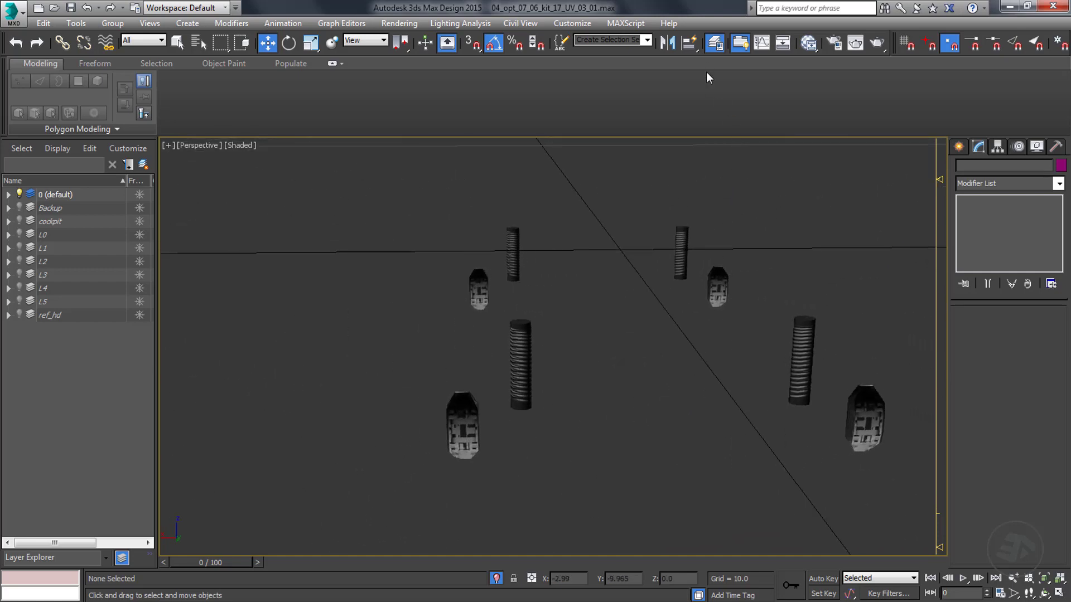
click(716, 46)
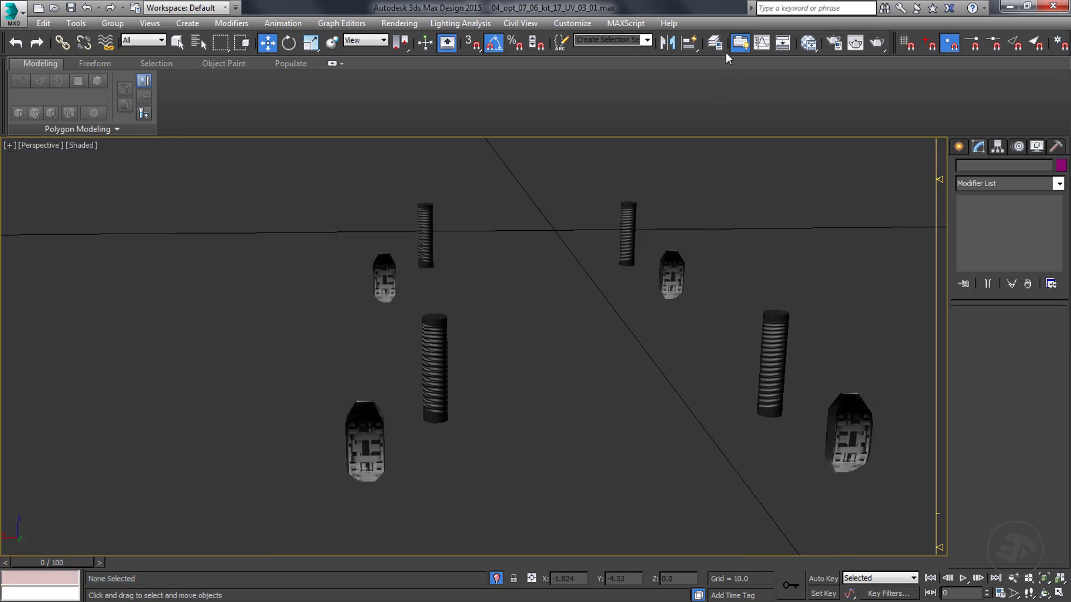
click(742, 42)
Switch to Expert Mode and render the perspective view of the four spring and caliper sets.
mouse_move(695, 173)
alt+middle_down()
mouse_move(674, 306)
mouse_move(650, 309)
mouse_move(708, 333)
mouse_move(604, 320)
mouse_move(462, 333)
mouse_move(424, 322)
mouse_move(887, 326)
mouse_move(825, 325)
alt+middle_up()
key(ctrl+x)
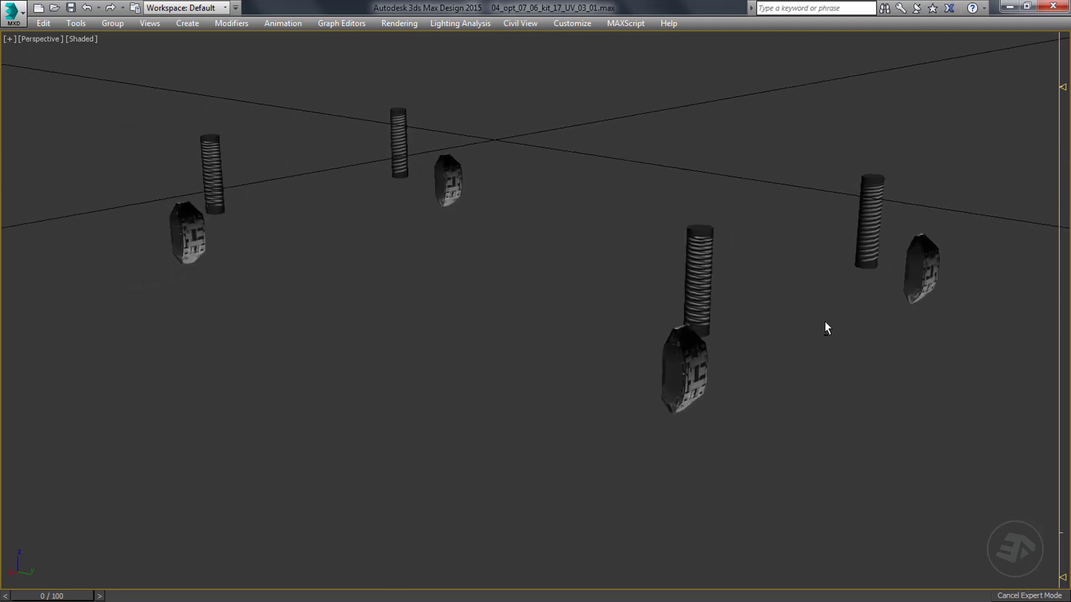
key(shift+q)
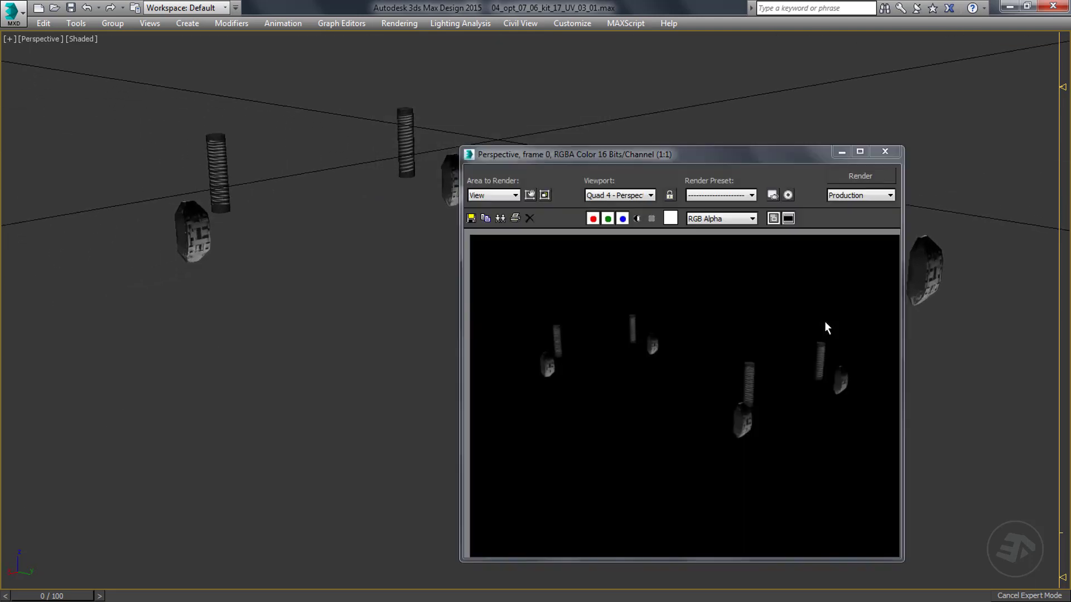
Render the four spring and caliper sets again from closer and from another angle, and close the rendered frame window.
scroll(929, 334, up, 2)
key(shift+q)
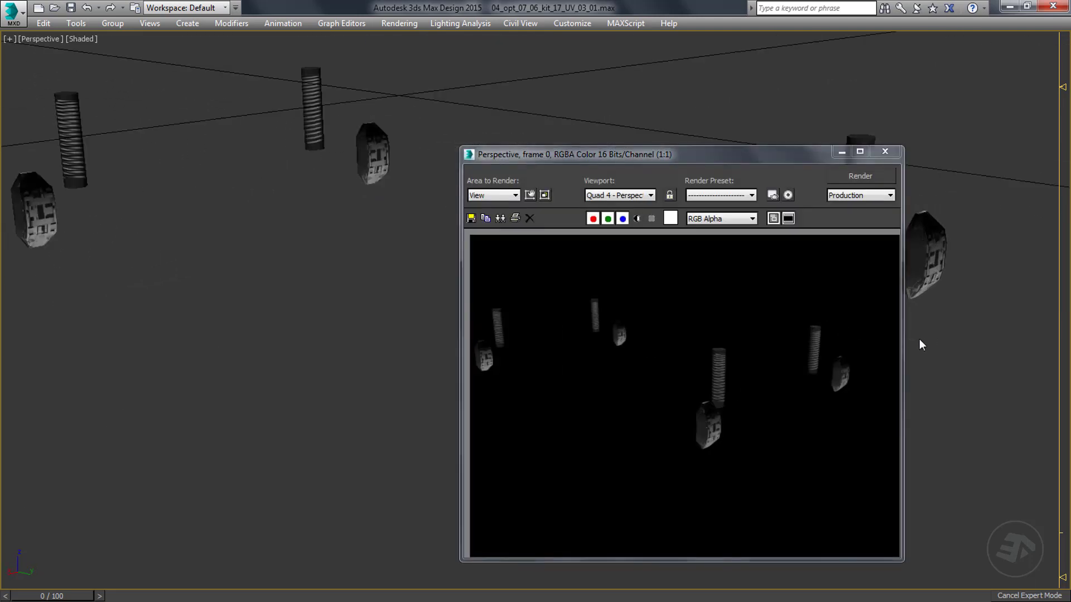
alt+middle_drag(919, 339, 257, 393)
scroll(393, 349, up, 2)
key(shift+q)
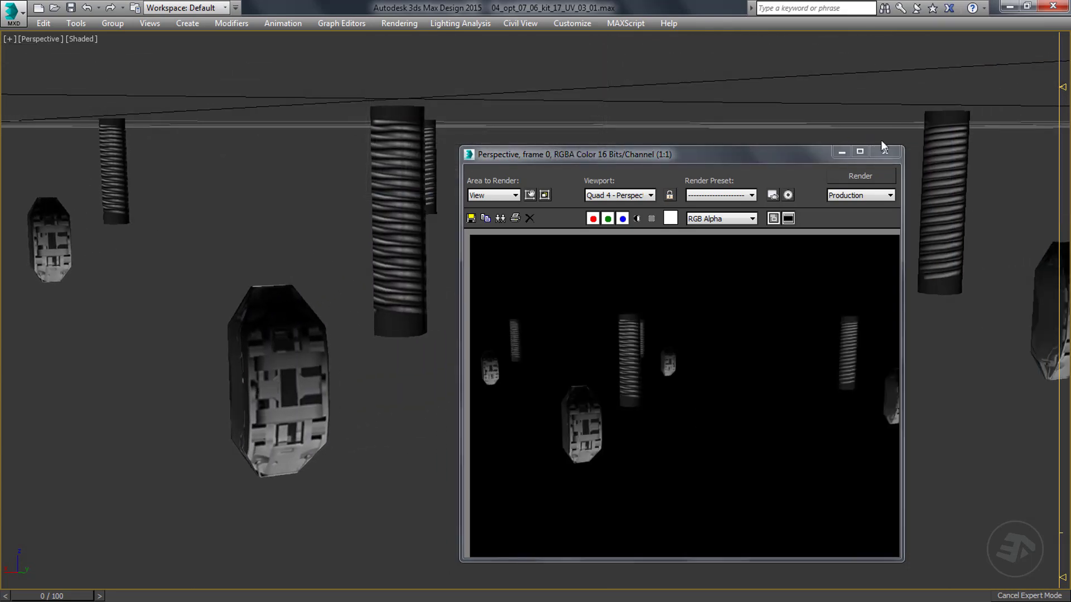
click(885, 151)
Select both hub objects and turn on the viewport statistics to check their polygon and vertex counts.
middle_drag(678, 245, 709, 264)
scroll(709, 264, down, 6)
drag(832, 167, 437, 366)
middle_drag(527, 345, 530, 397)
scroll(654, 382, up, 3)
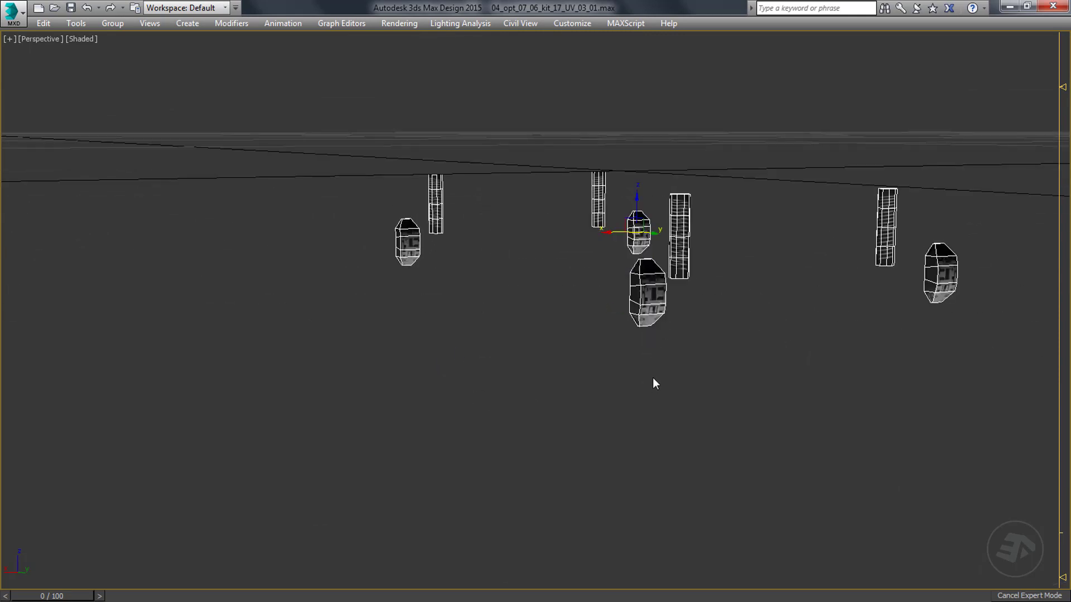
key(7)
scroll(72, 71, up, 3)
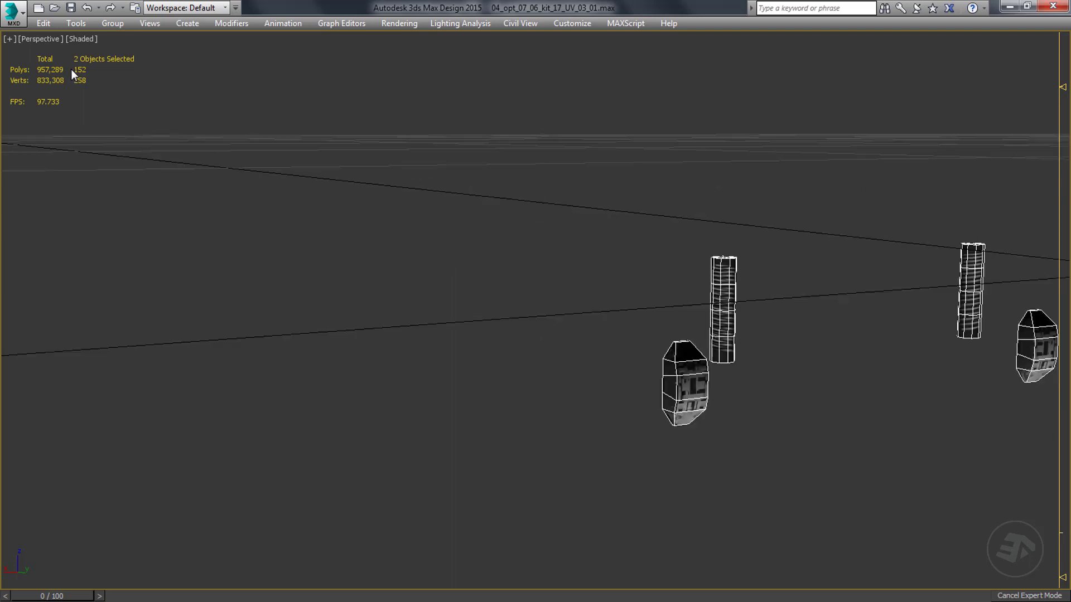
scroll(78, 77, down, 1)
scroll(650, 287, down, 3)
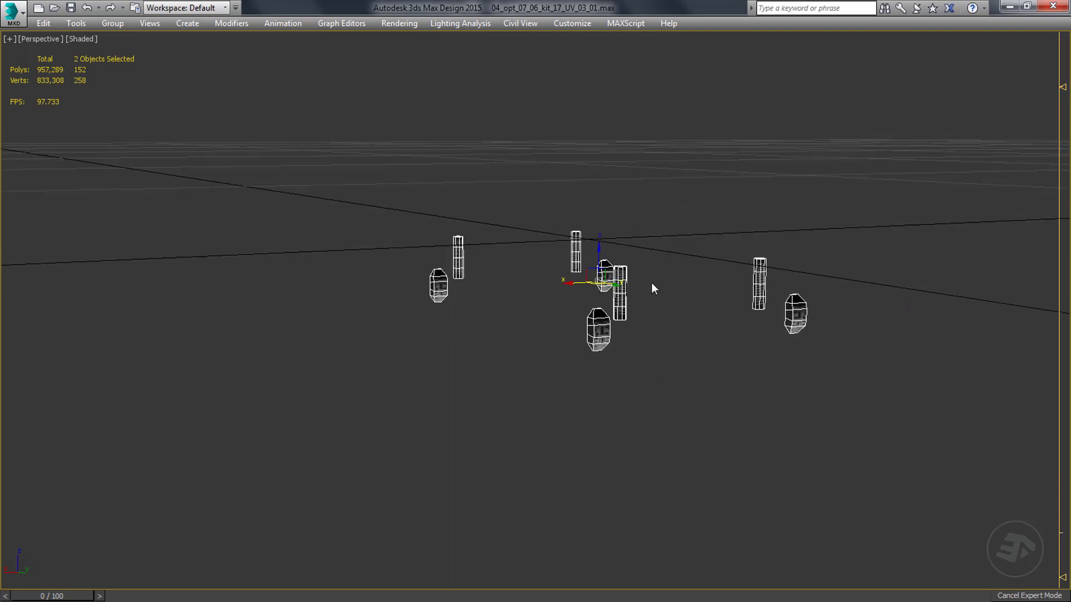
middle_drag(494, 340, 422, 349)
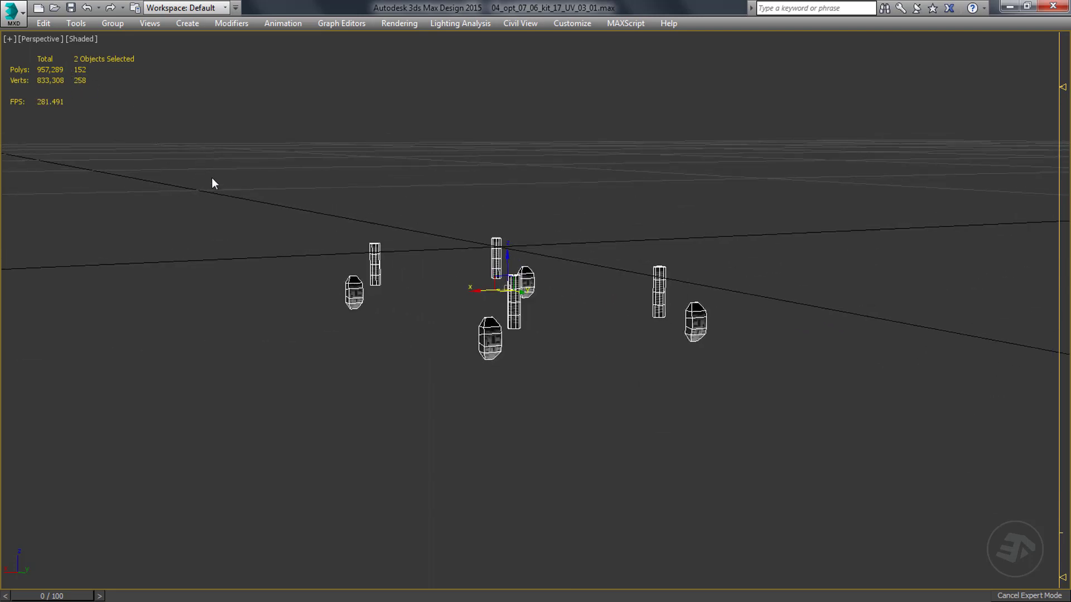
Leave Expert Mode and apply a Turn to Poly modifier with Limit Polygon Size enabled to both selected hub objects.
key(ctrl+x)
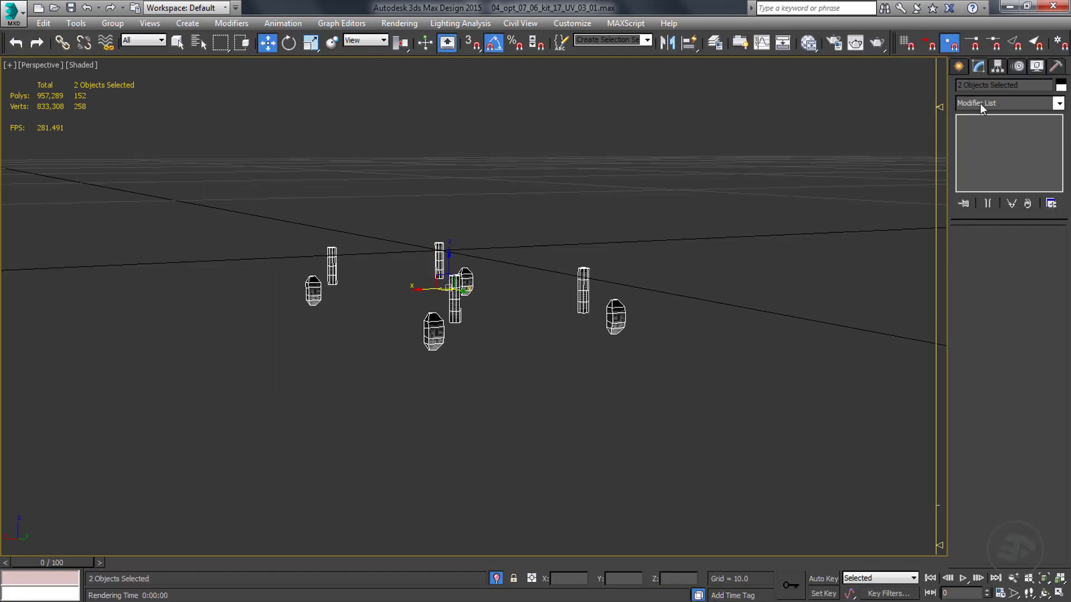
click(1058, 104)
key(t)
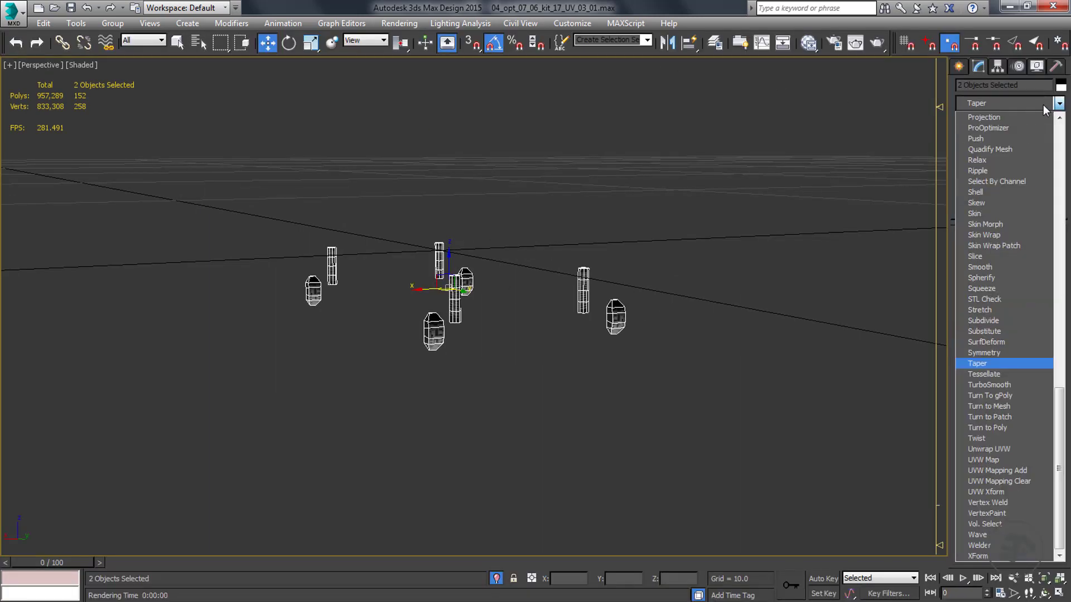
key(u)
key(Down)
key(Down)
key(Down)
key(Down)
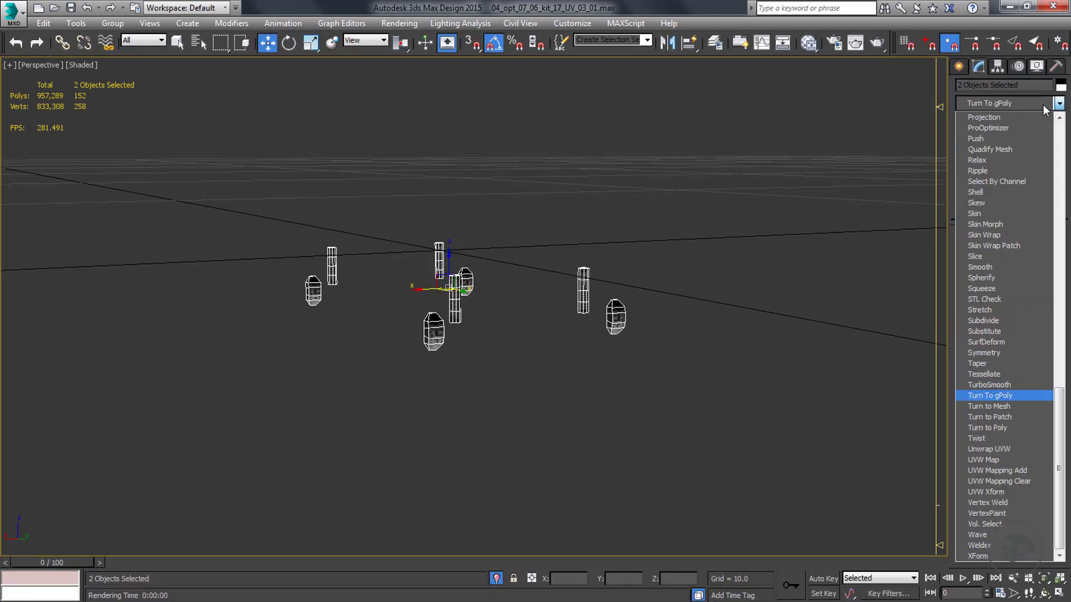
key(Return)
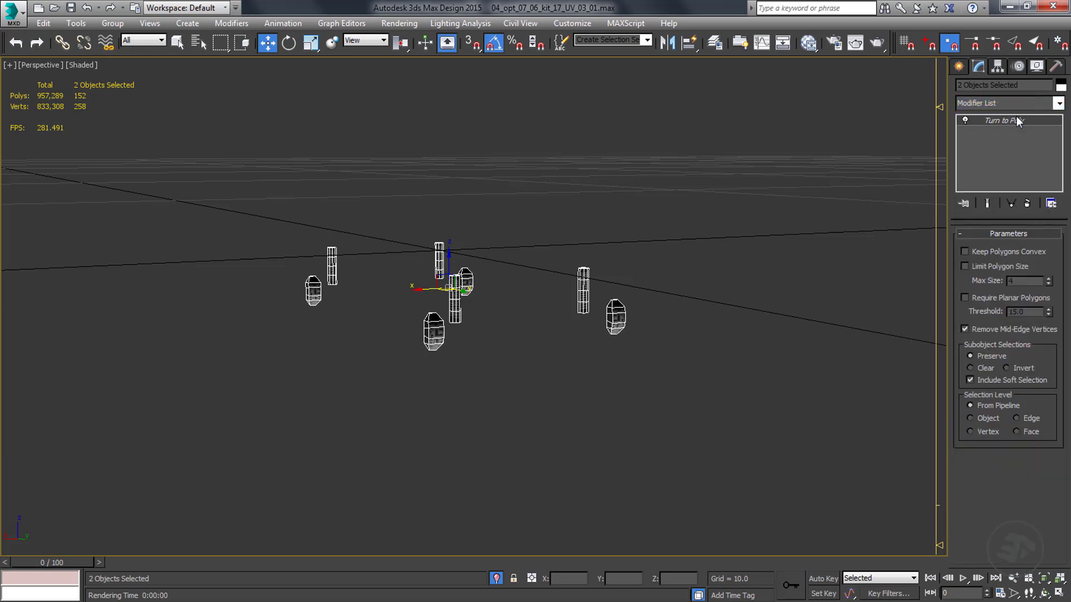
click(998, 266)
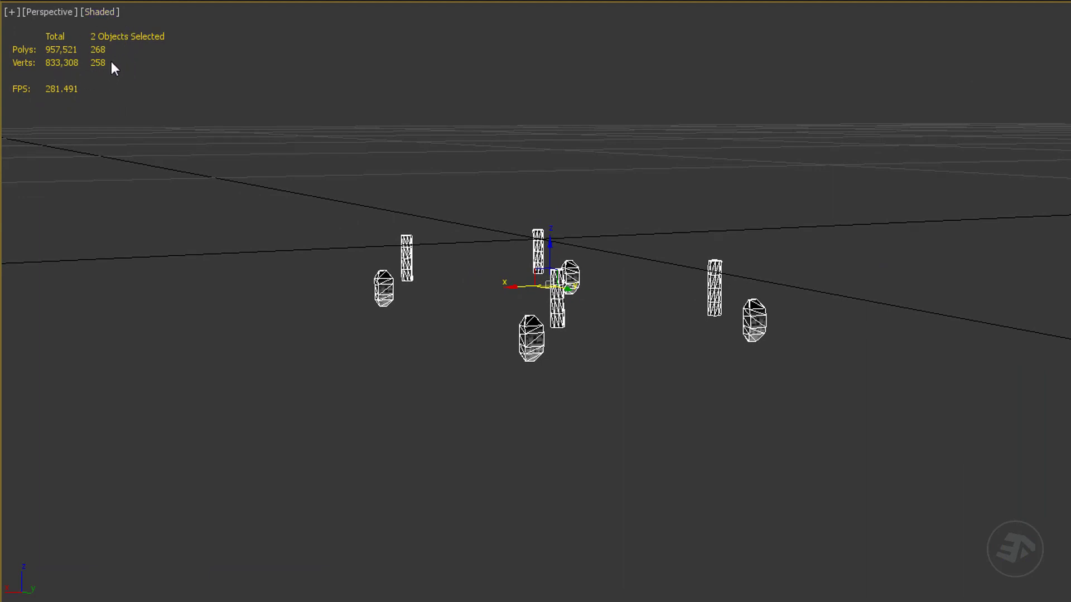
Return to Expert Mode and inspect the triangulated hub meshes along with their polygon and vertex counts.
key(ctrl+x)
middle_drag(127, 81, 174, 134)
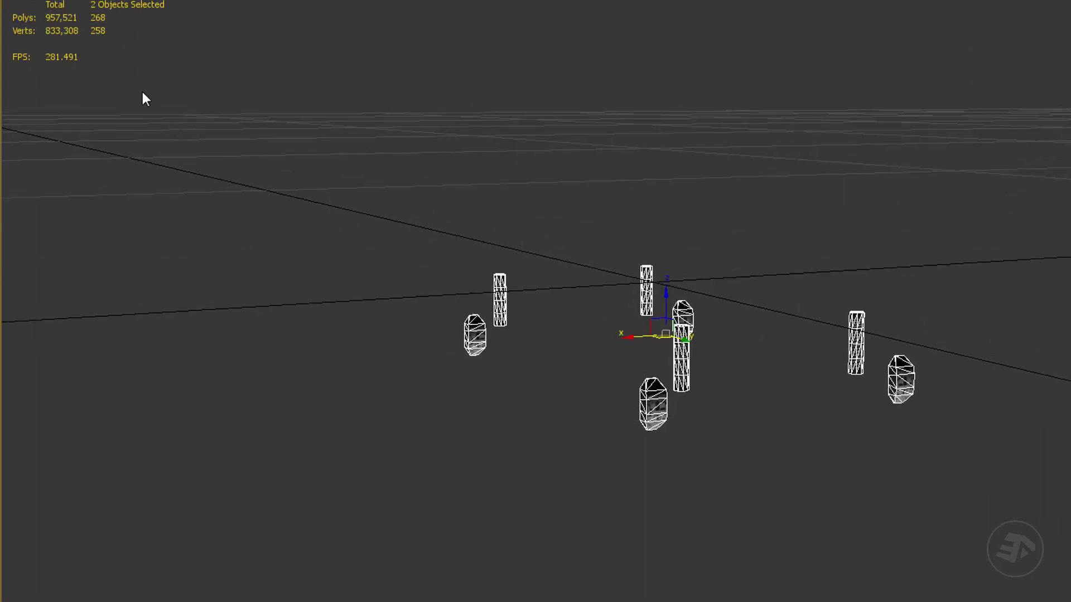
scroll(102, 28, up, 3)
scroll(102, 29, down, 5)
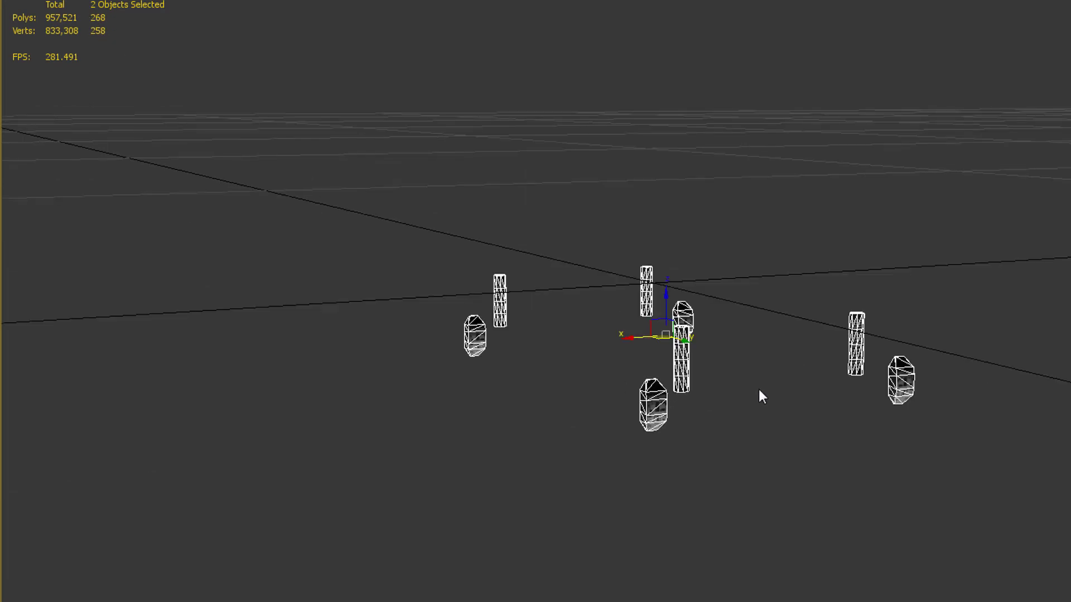
scroll(759, 390, up, 3)
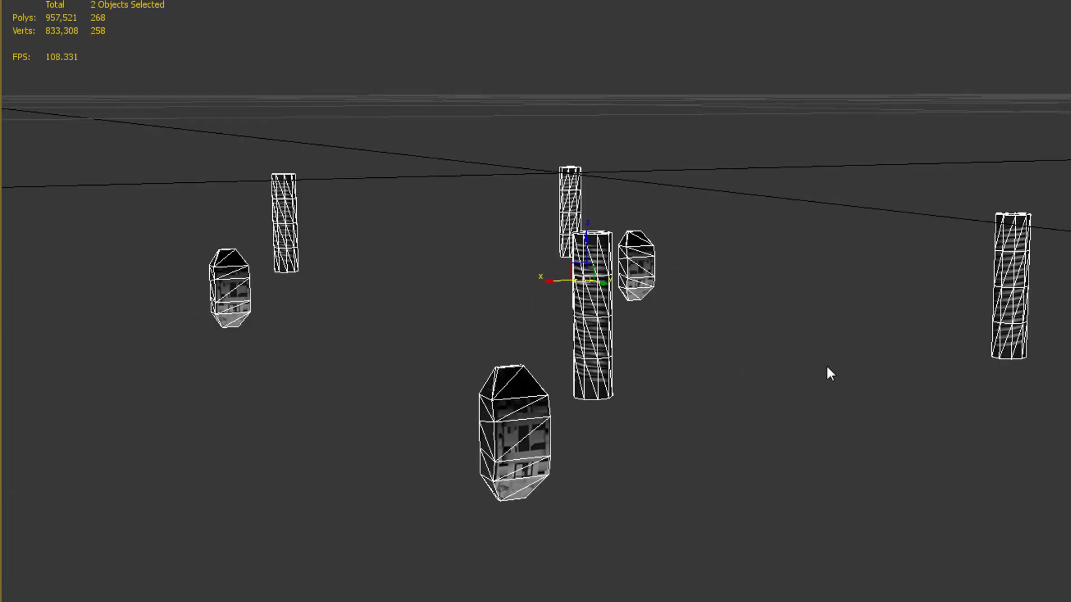